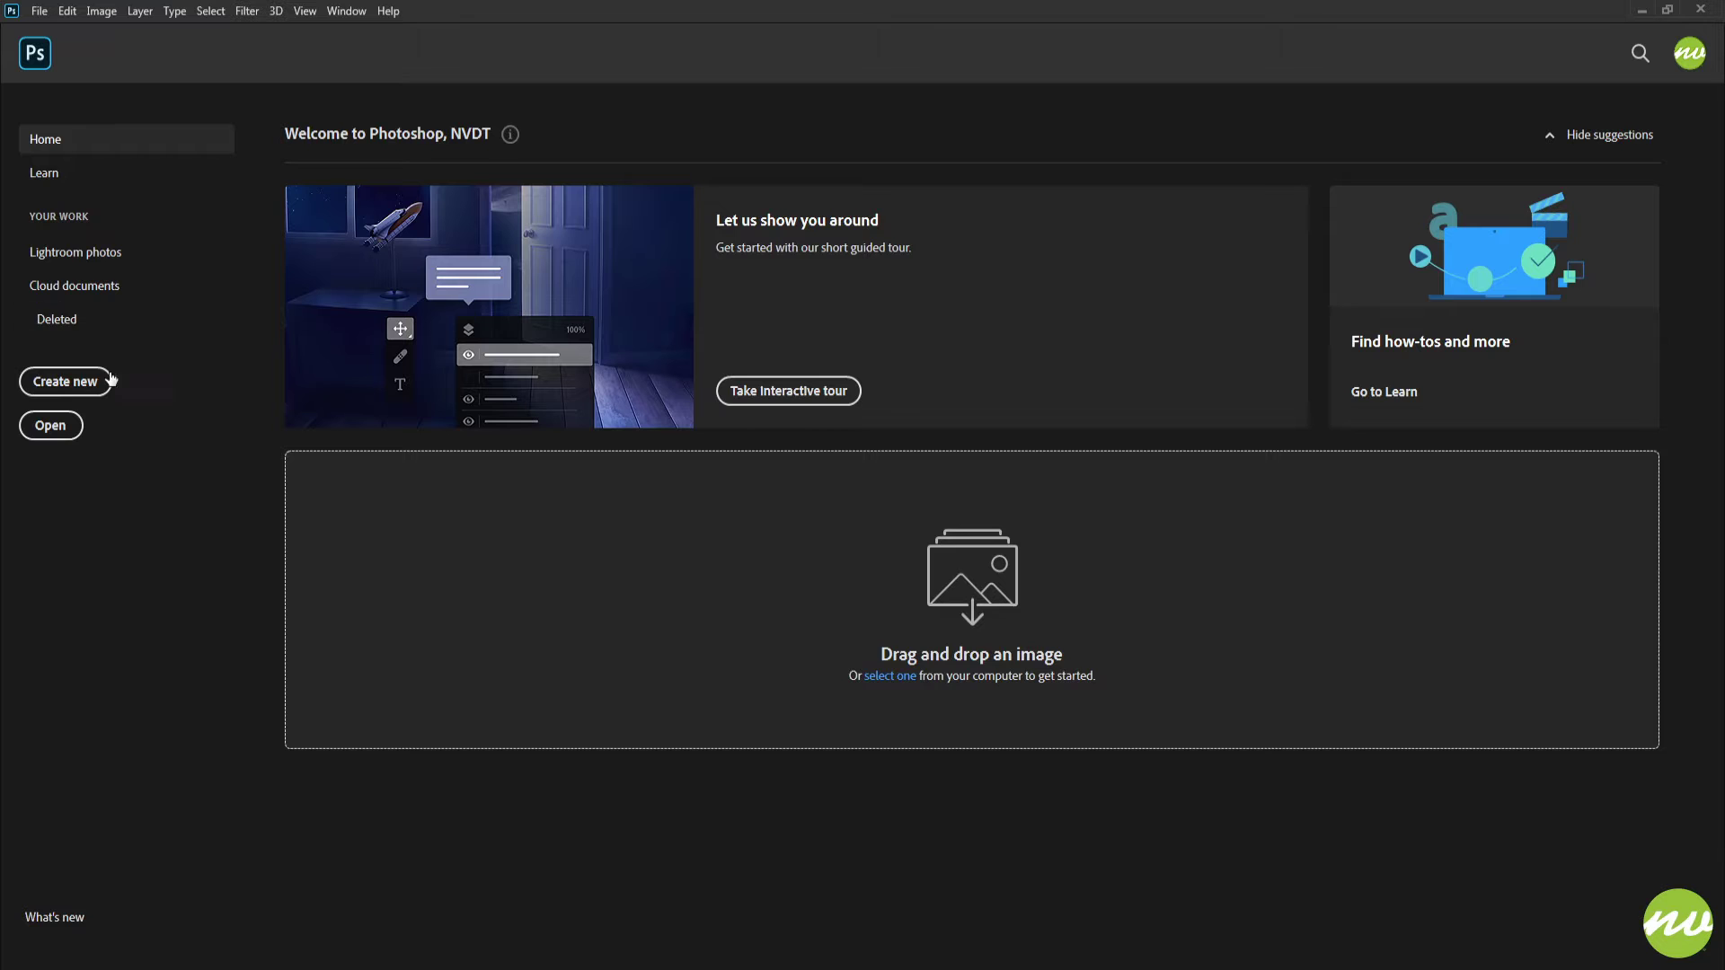
Step: Create a new 4096 x 2160 px, 300 ppi document and fill its background with black
click(85, 388)
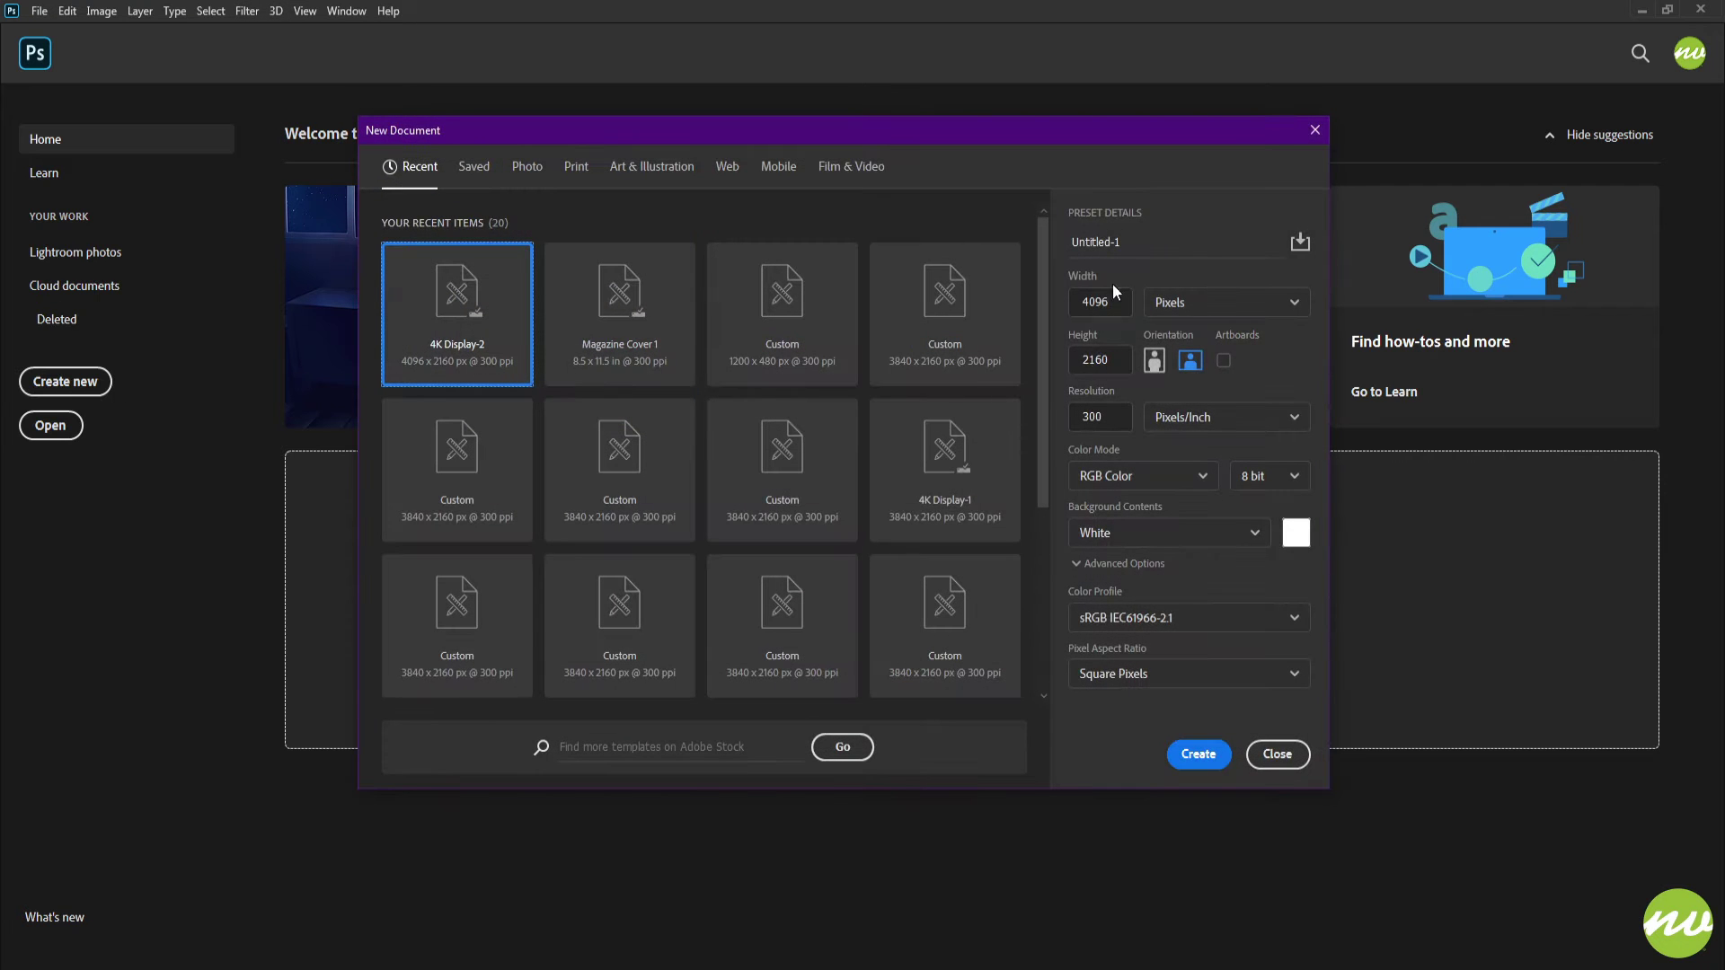
click(1187, 756)
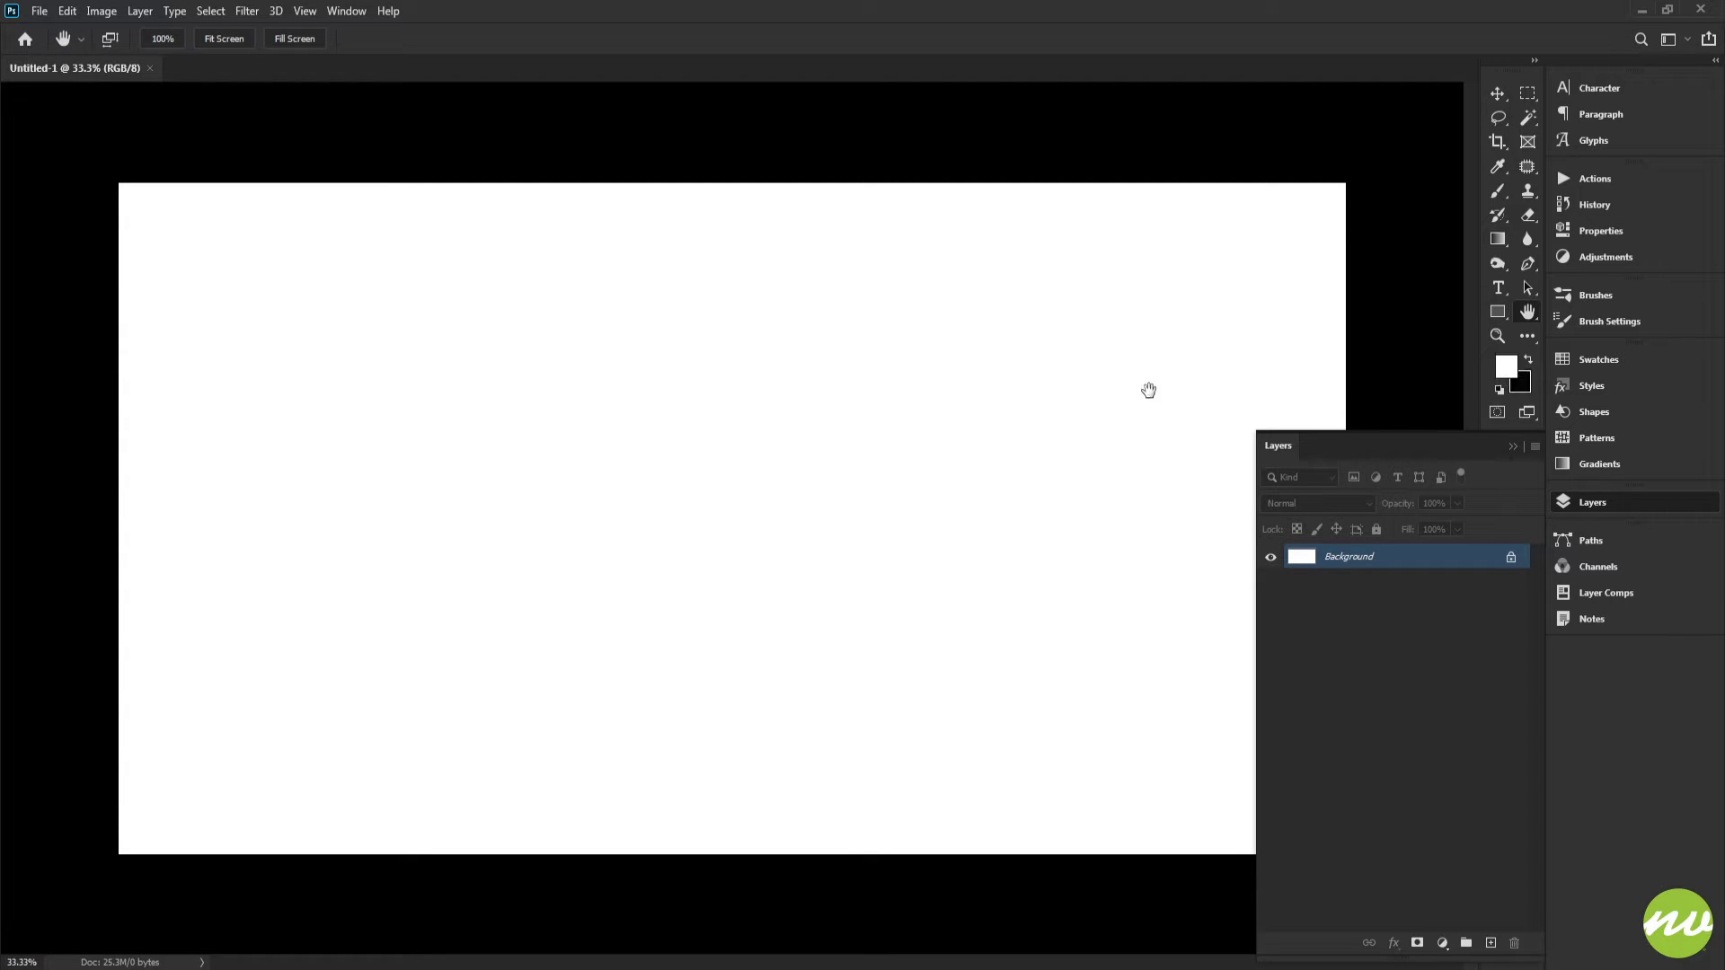
key(x)
key(ctrl+BackSpace)
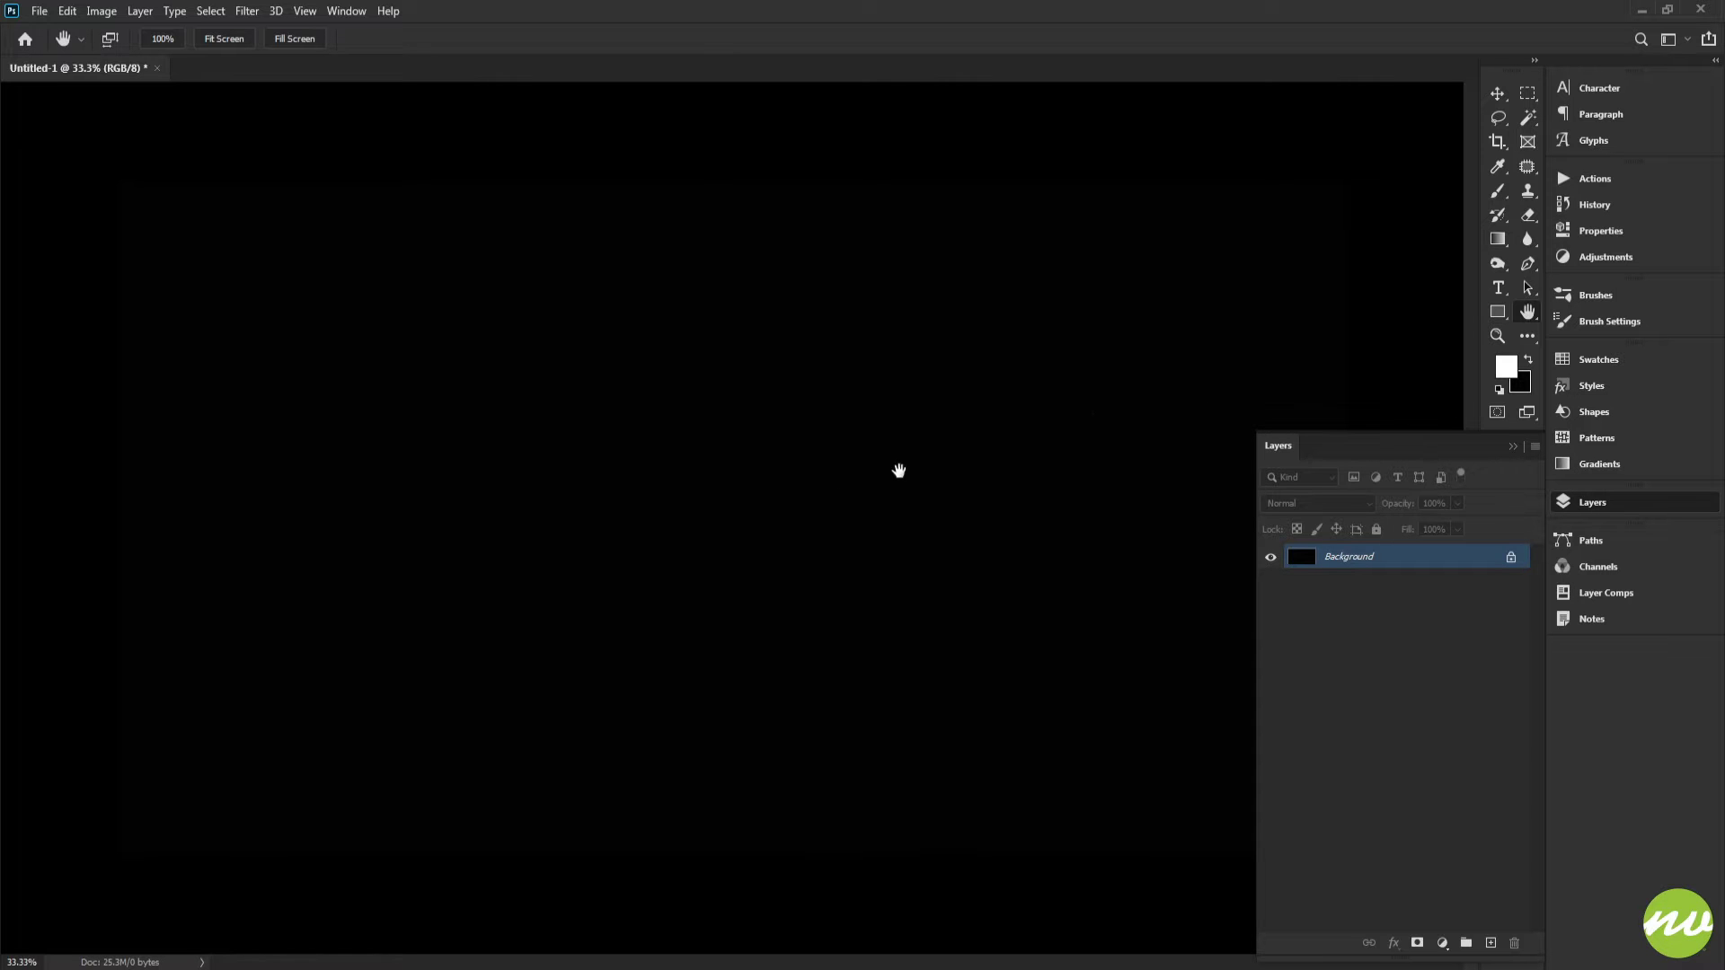
Step: Add a black Solid Color fill layer and rename it Stick
key(x)
click(1441, 943)
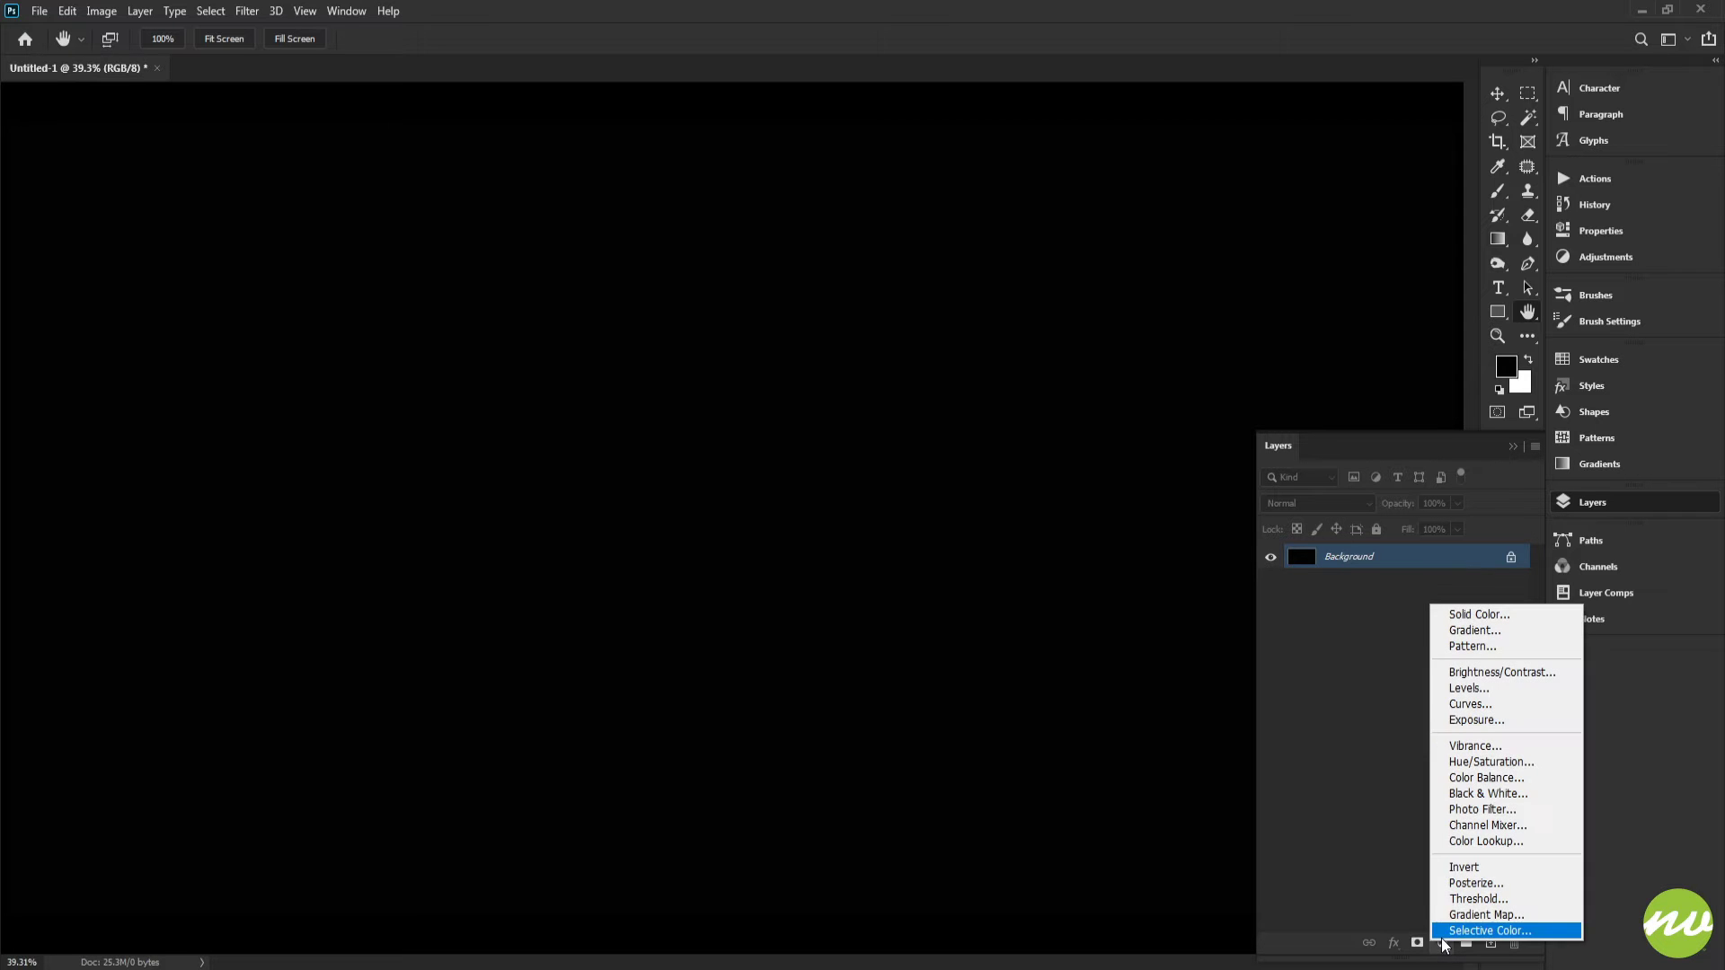
click(1484, 618)
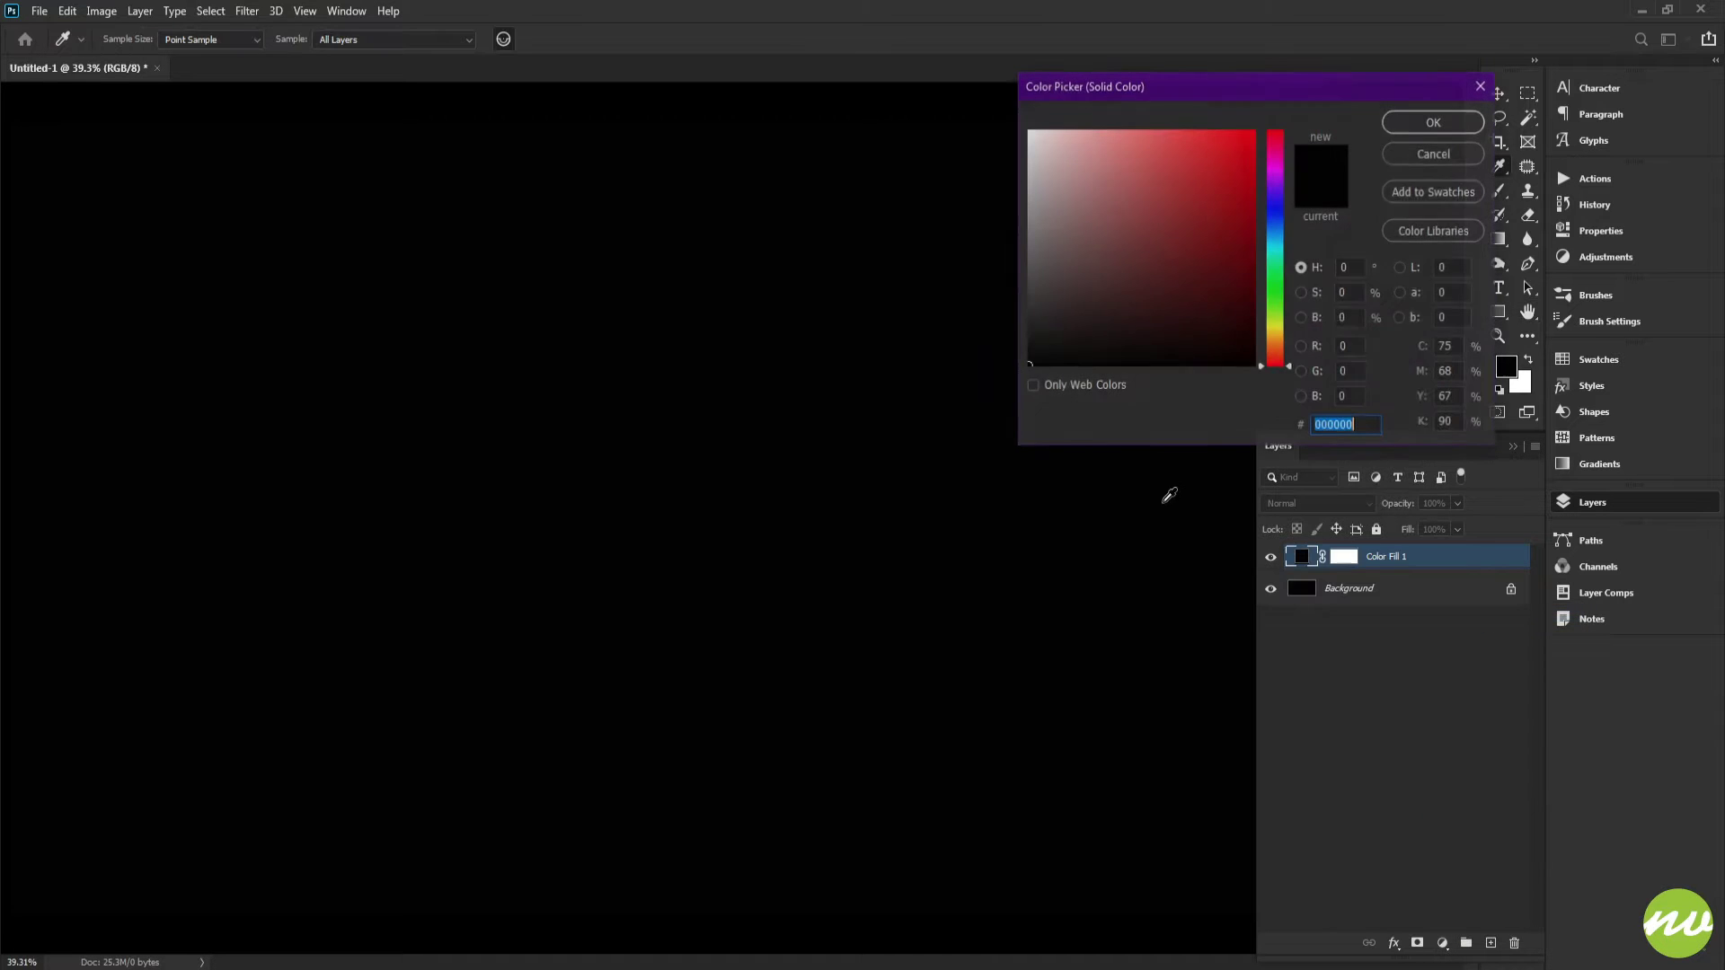
click(1409, 122)
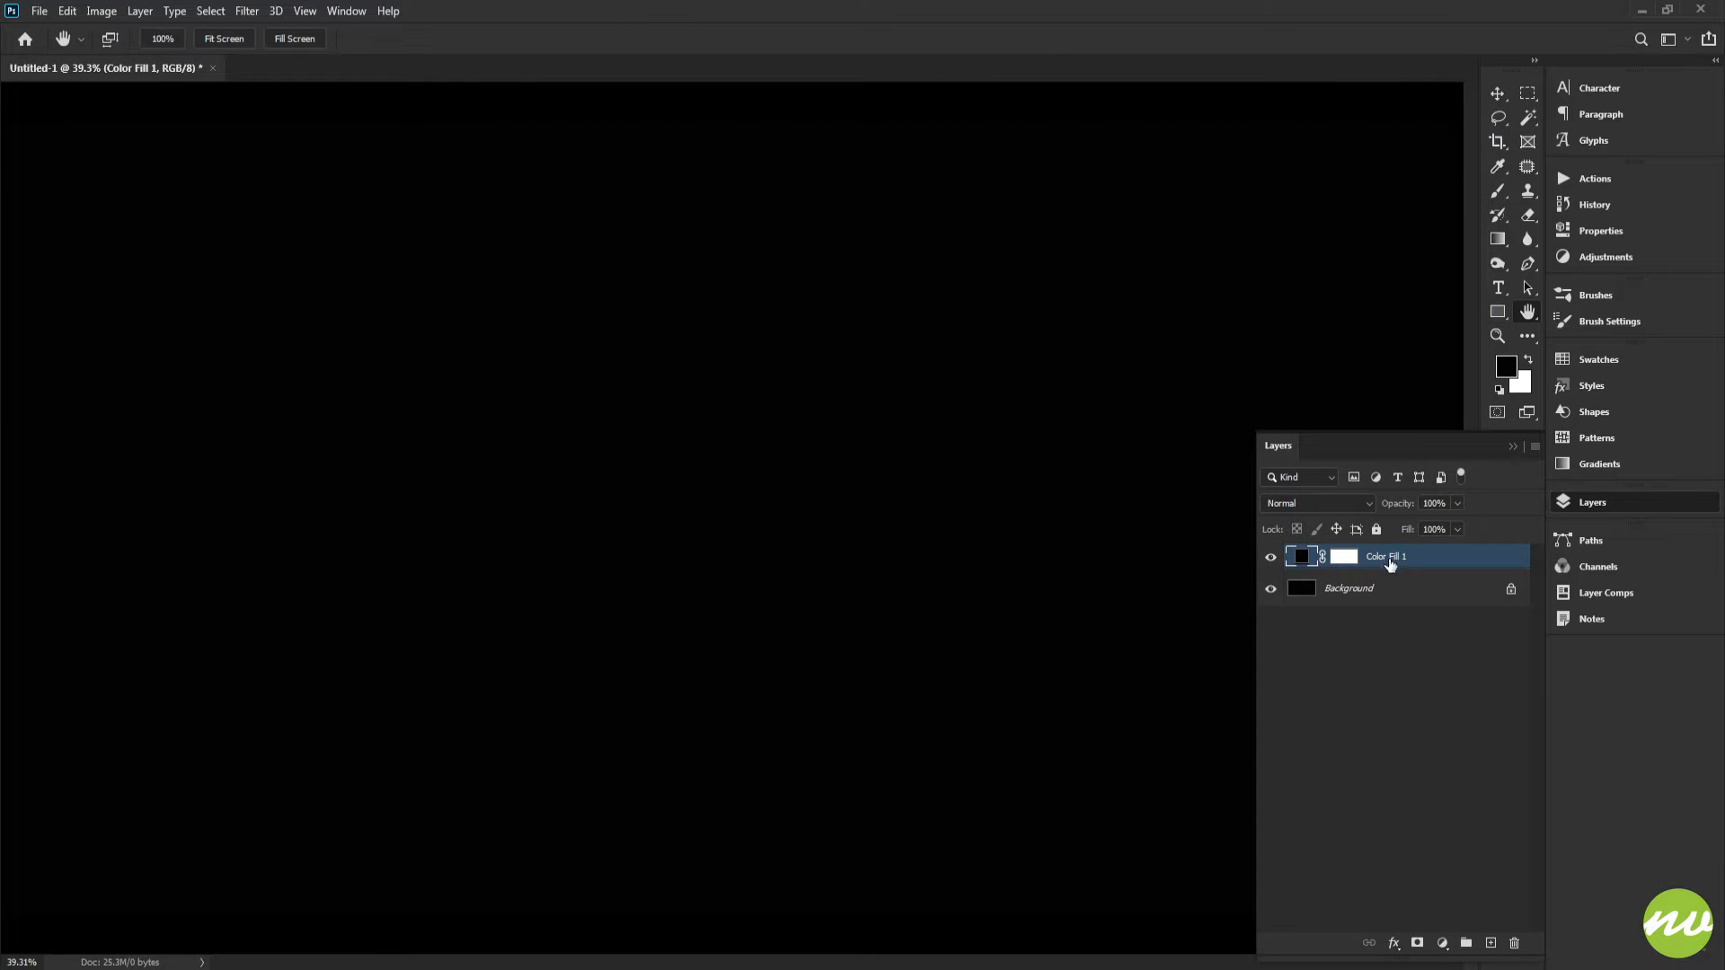
double_click(1389, 560)
text(Stick)
key(Return)
Step: Add a dark green Solid Color fill layer of #0b2307 and name it Vines
click(1442, 942)
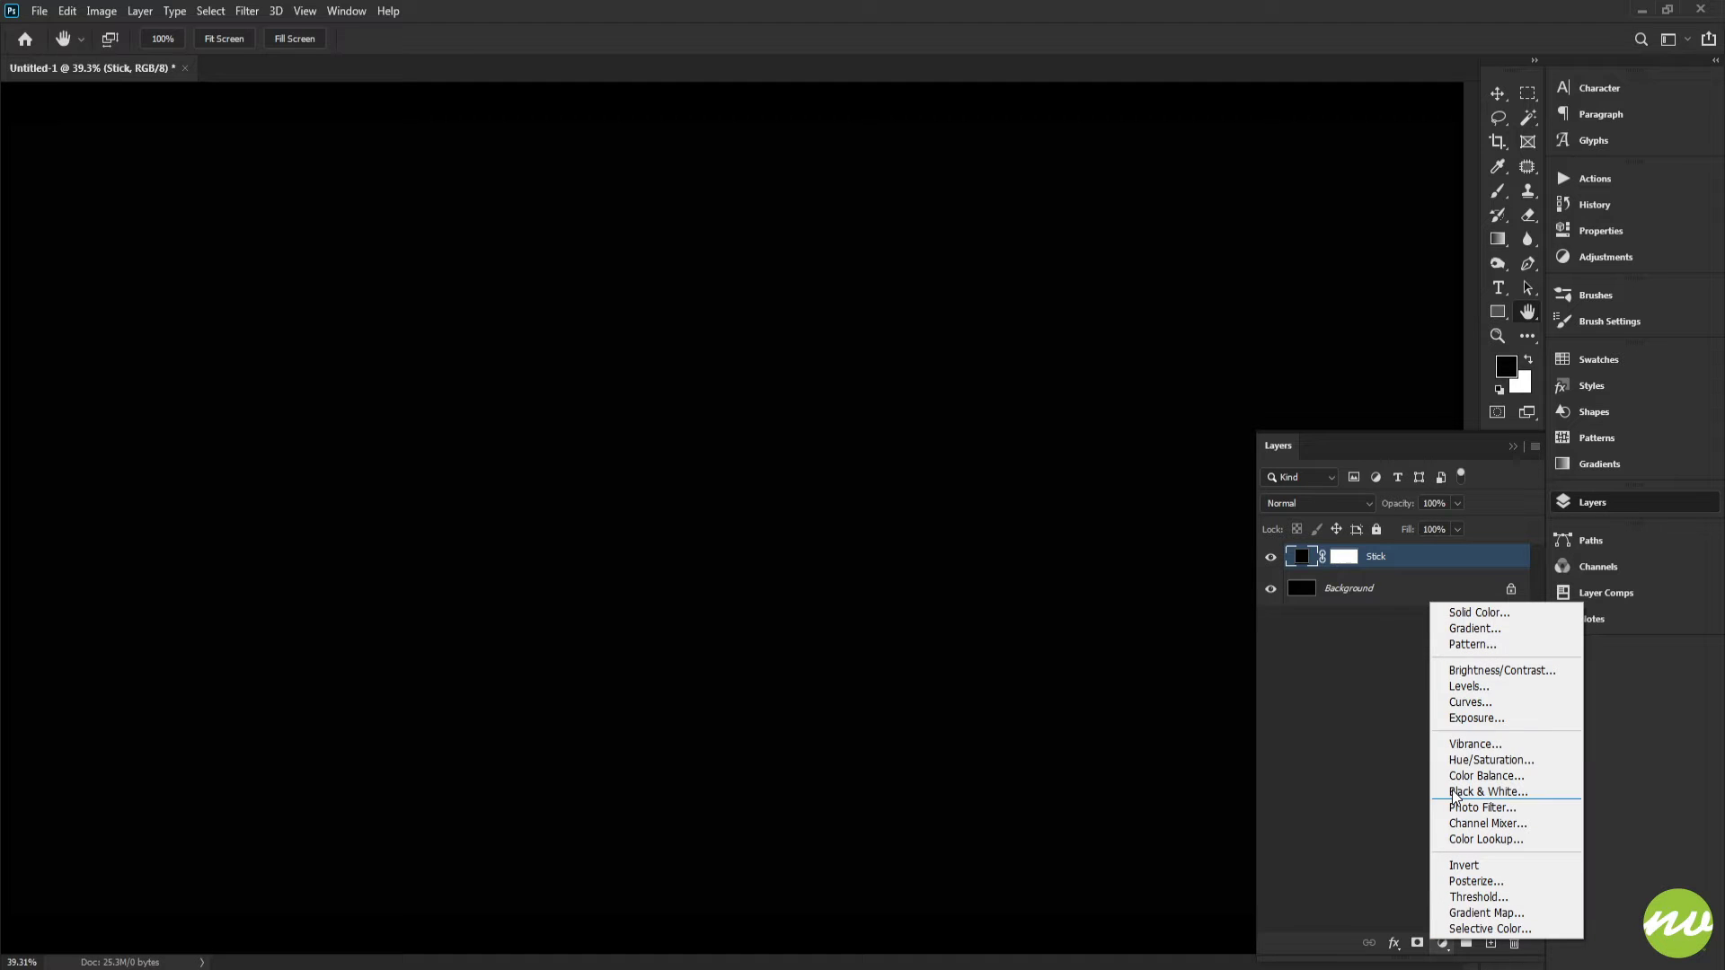
click(1474, 612)
drag(1273, 355, 1273, 292)
drag(1212, 312, 1208, 335)
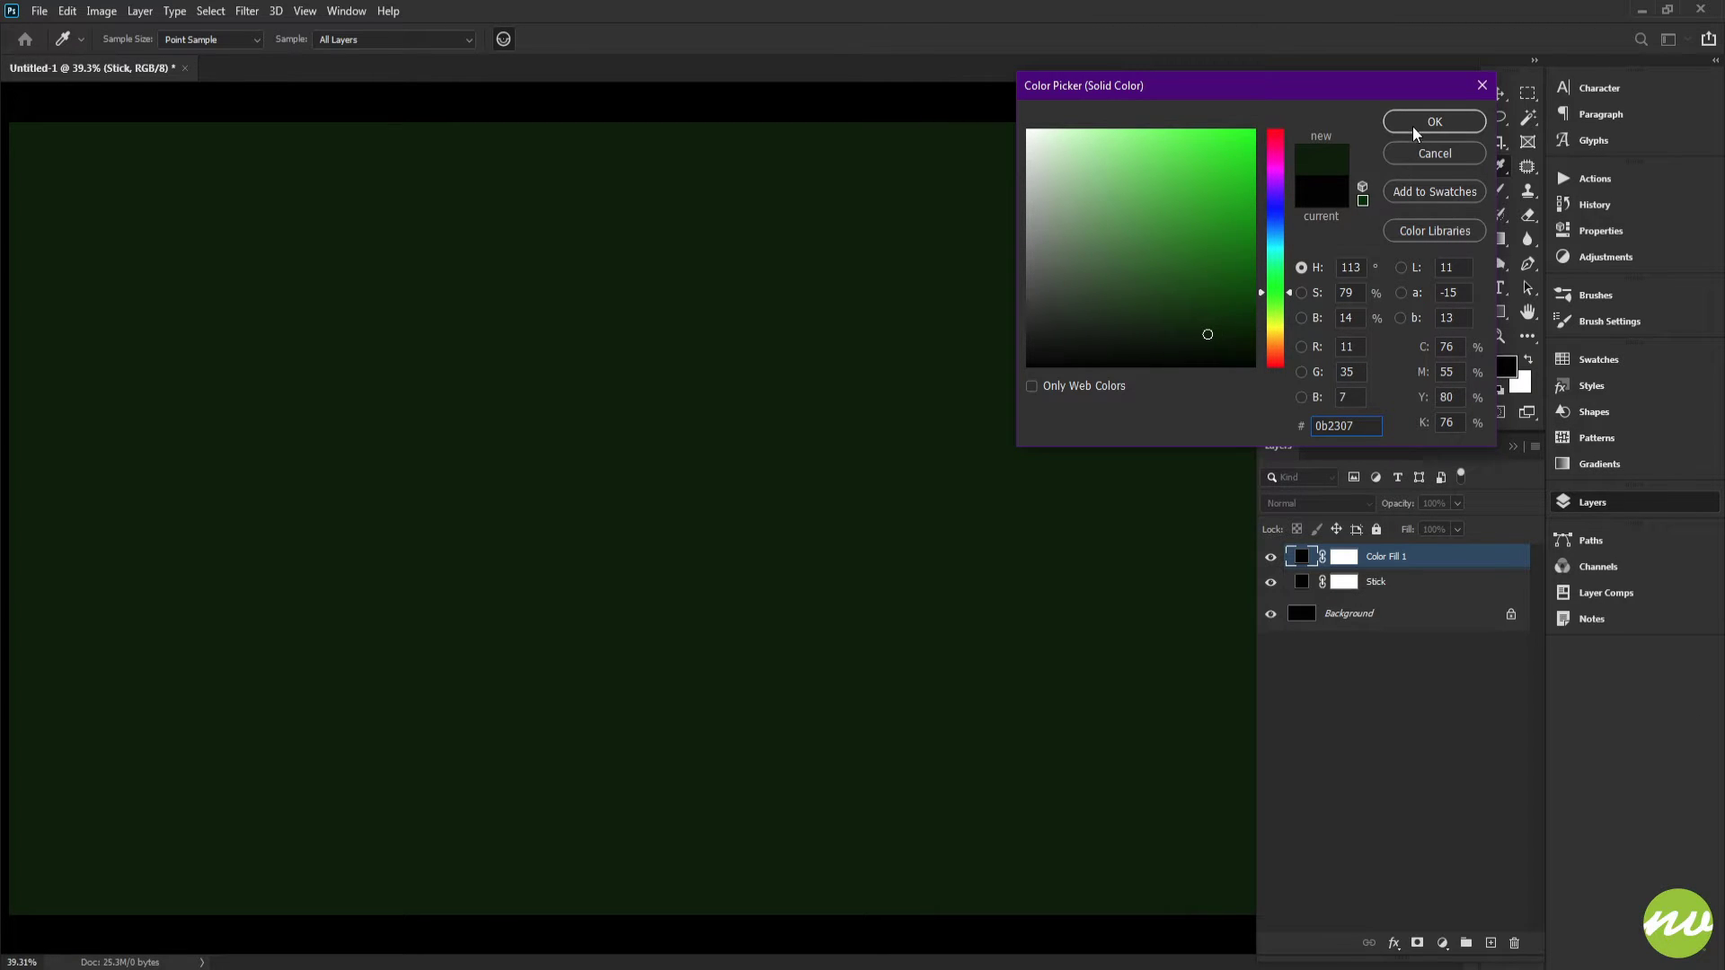
click(1435, 121)
double_click(1387, 556)
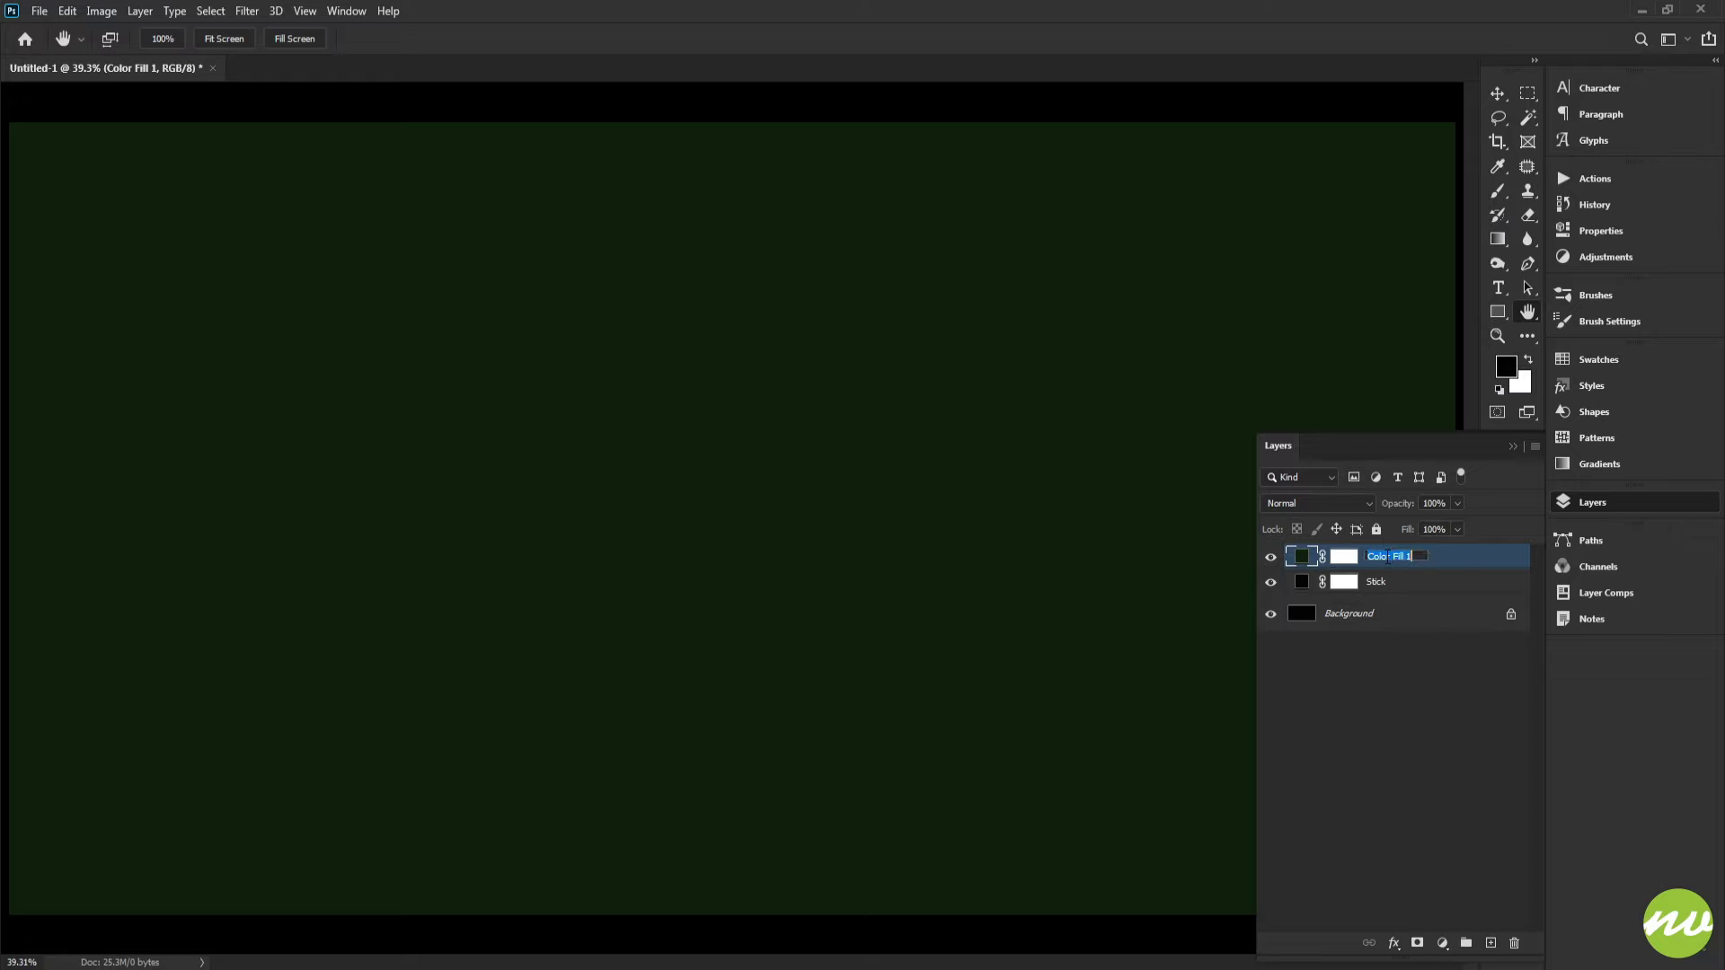
text(Vines)
key(Return)
Step: Group the Vines and Stick layers into a new group named FX Technique
shift+click(1395, 583)
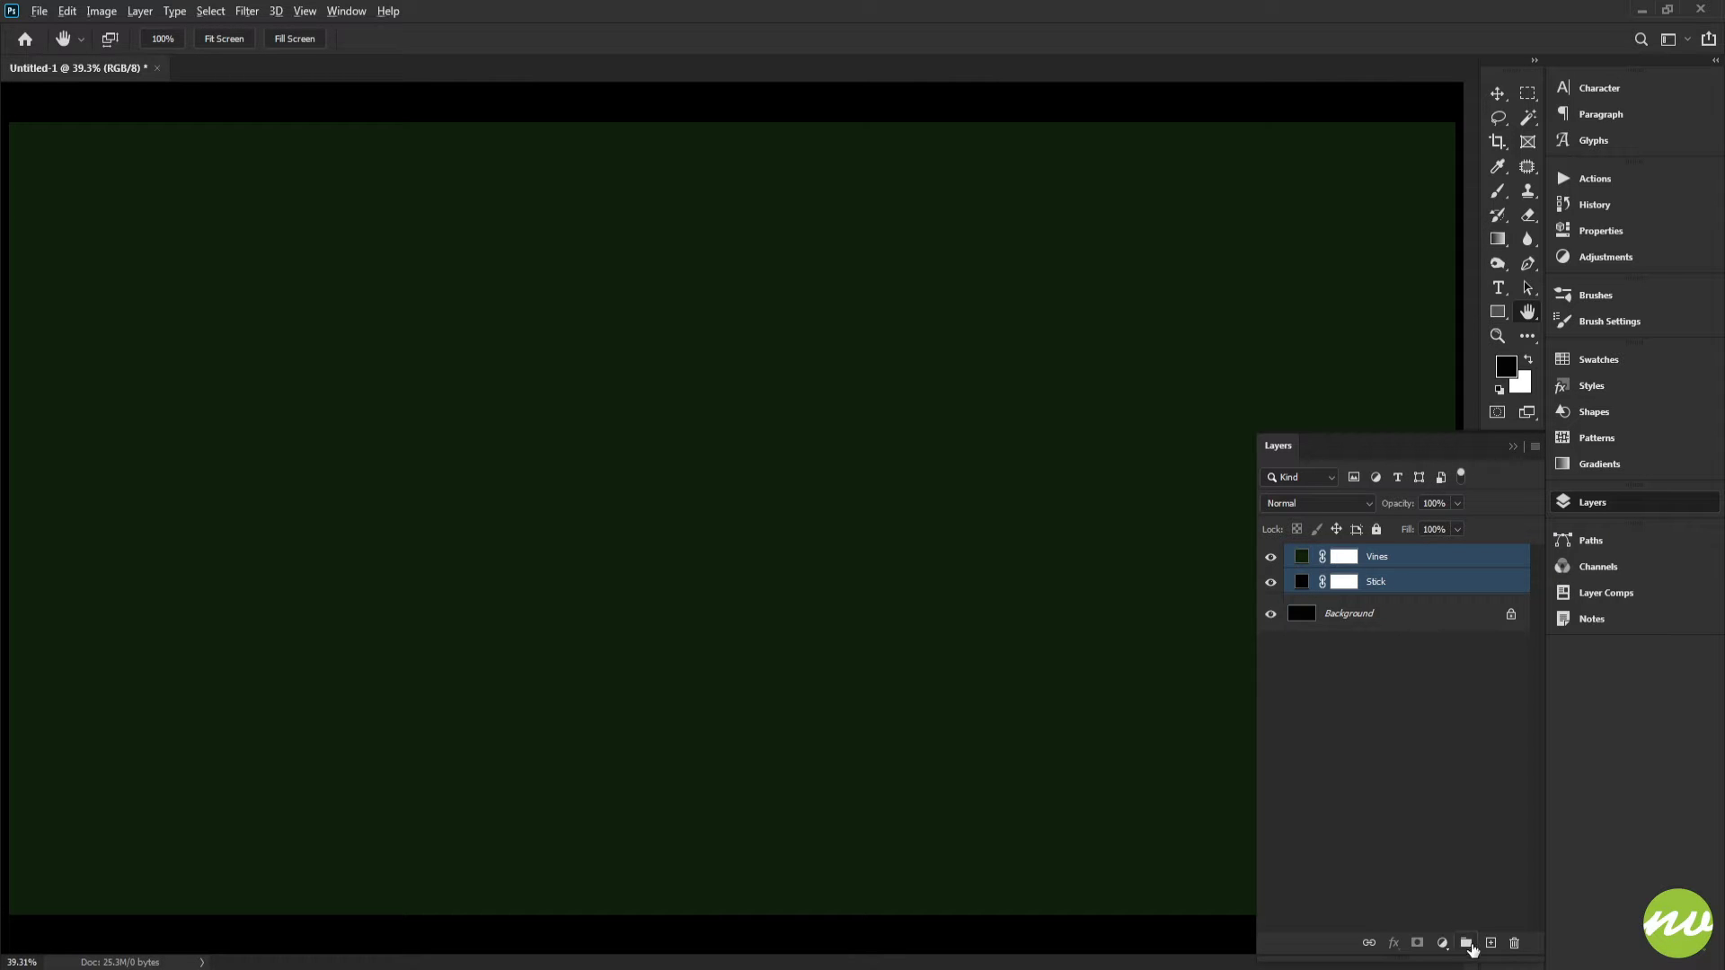
alt+click(1467, 944)
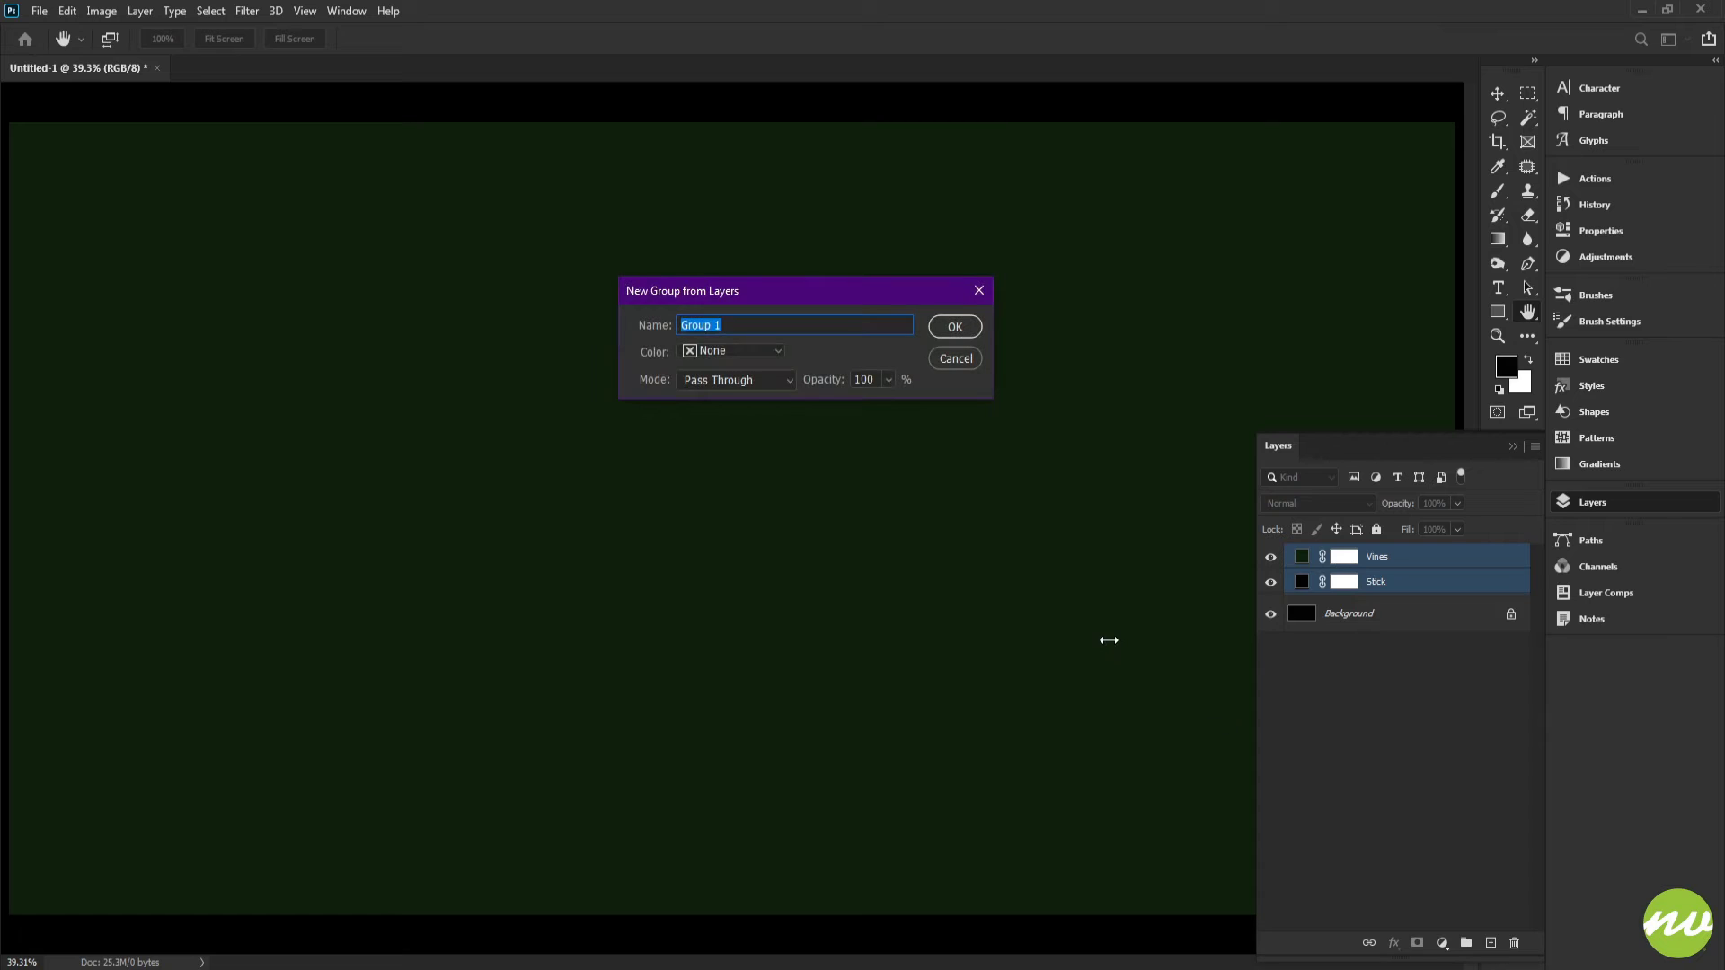
text(FX Technique)
click(954, 329)
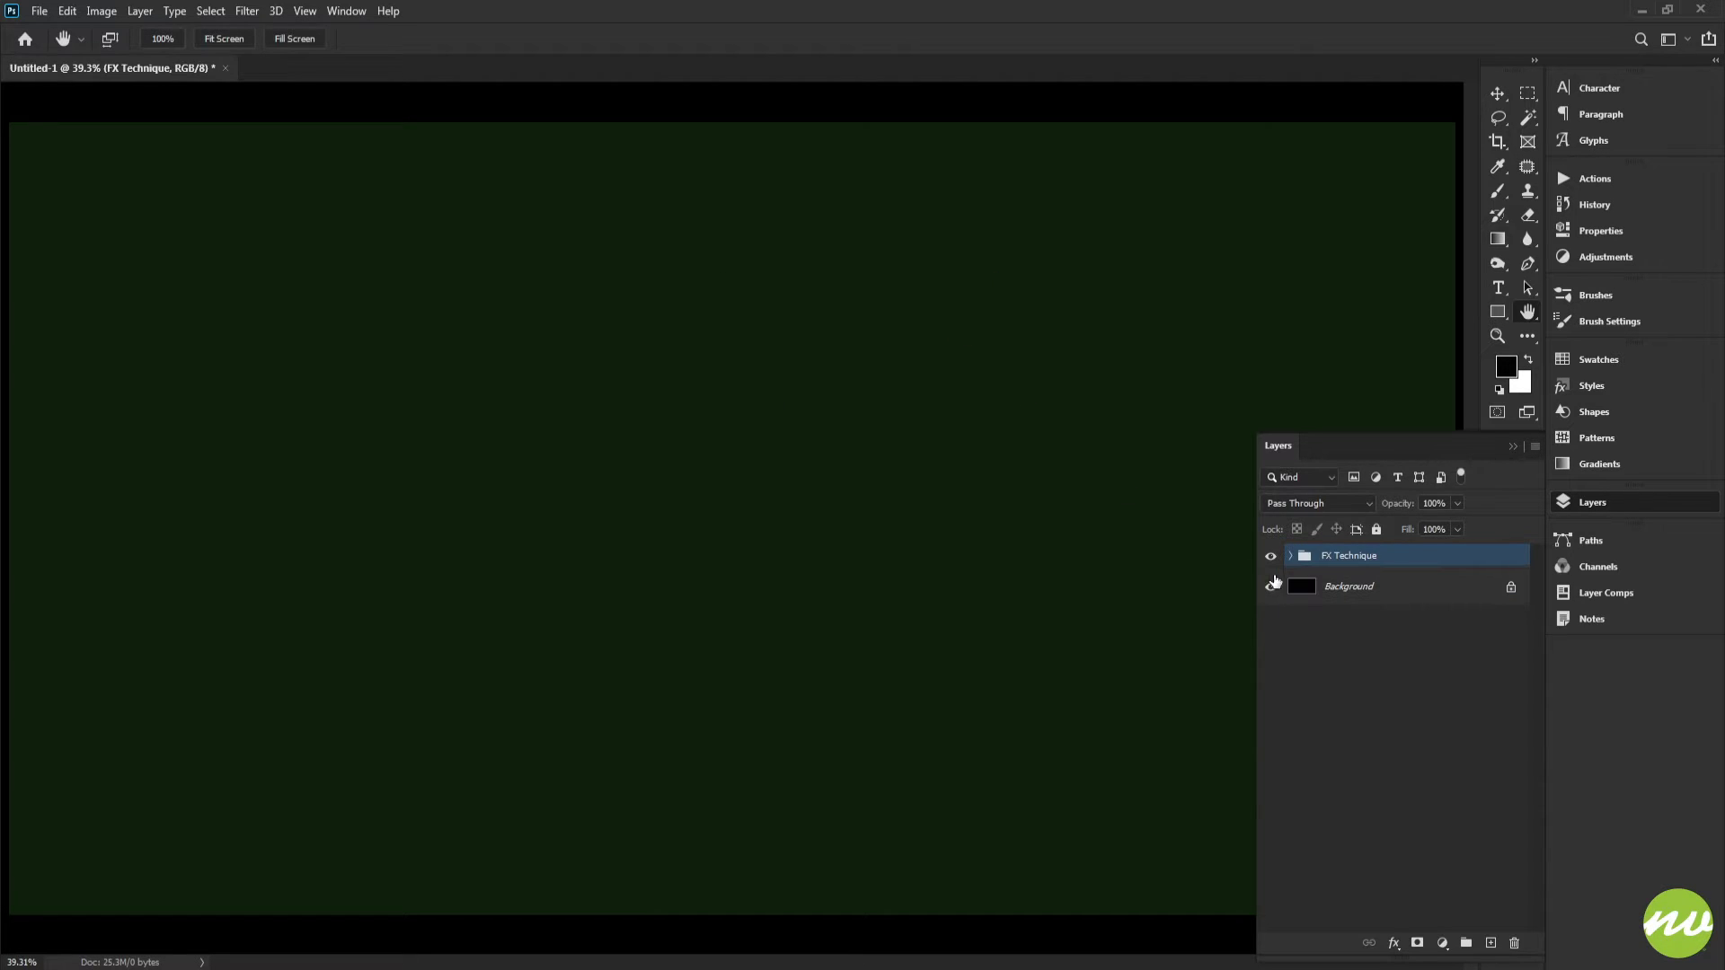
Step: Expand the group and invert the layer masks of both the Stick and Vines layers
click(1291, 555)
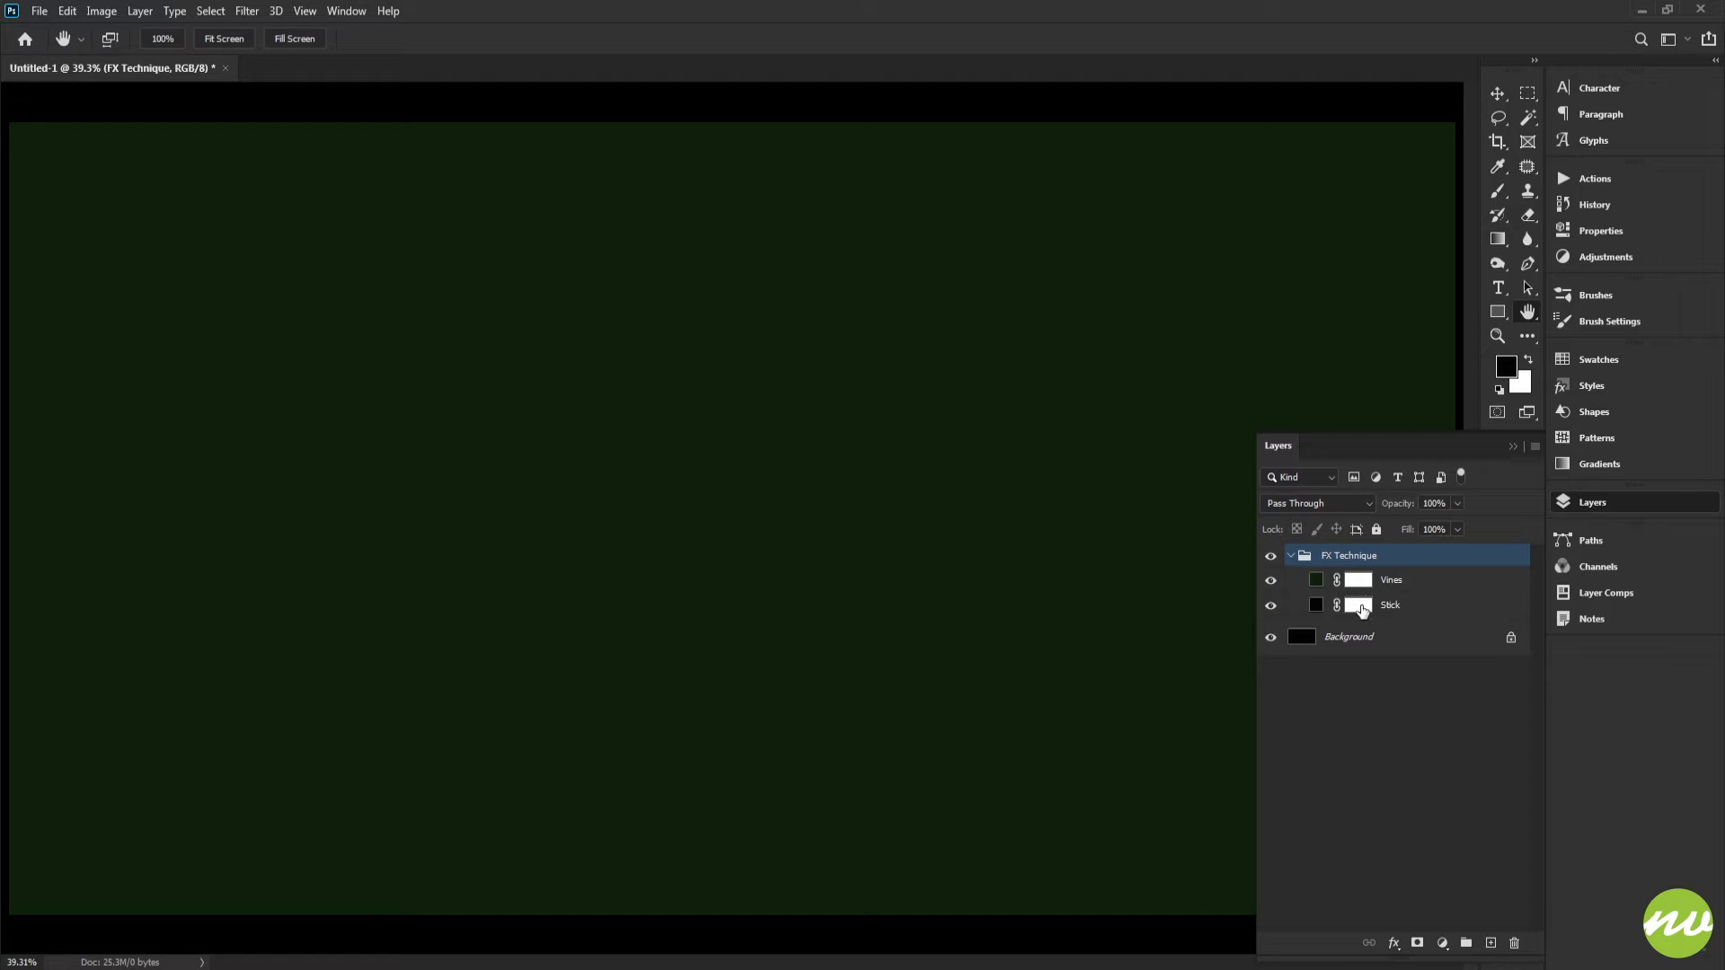
click(1359, 605)
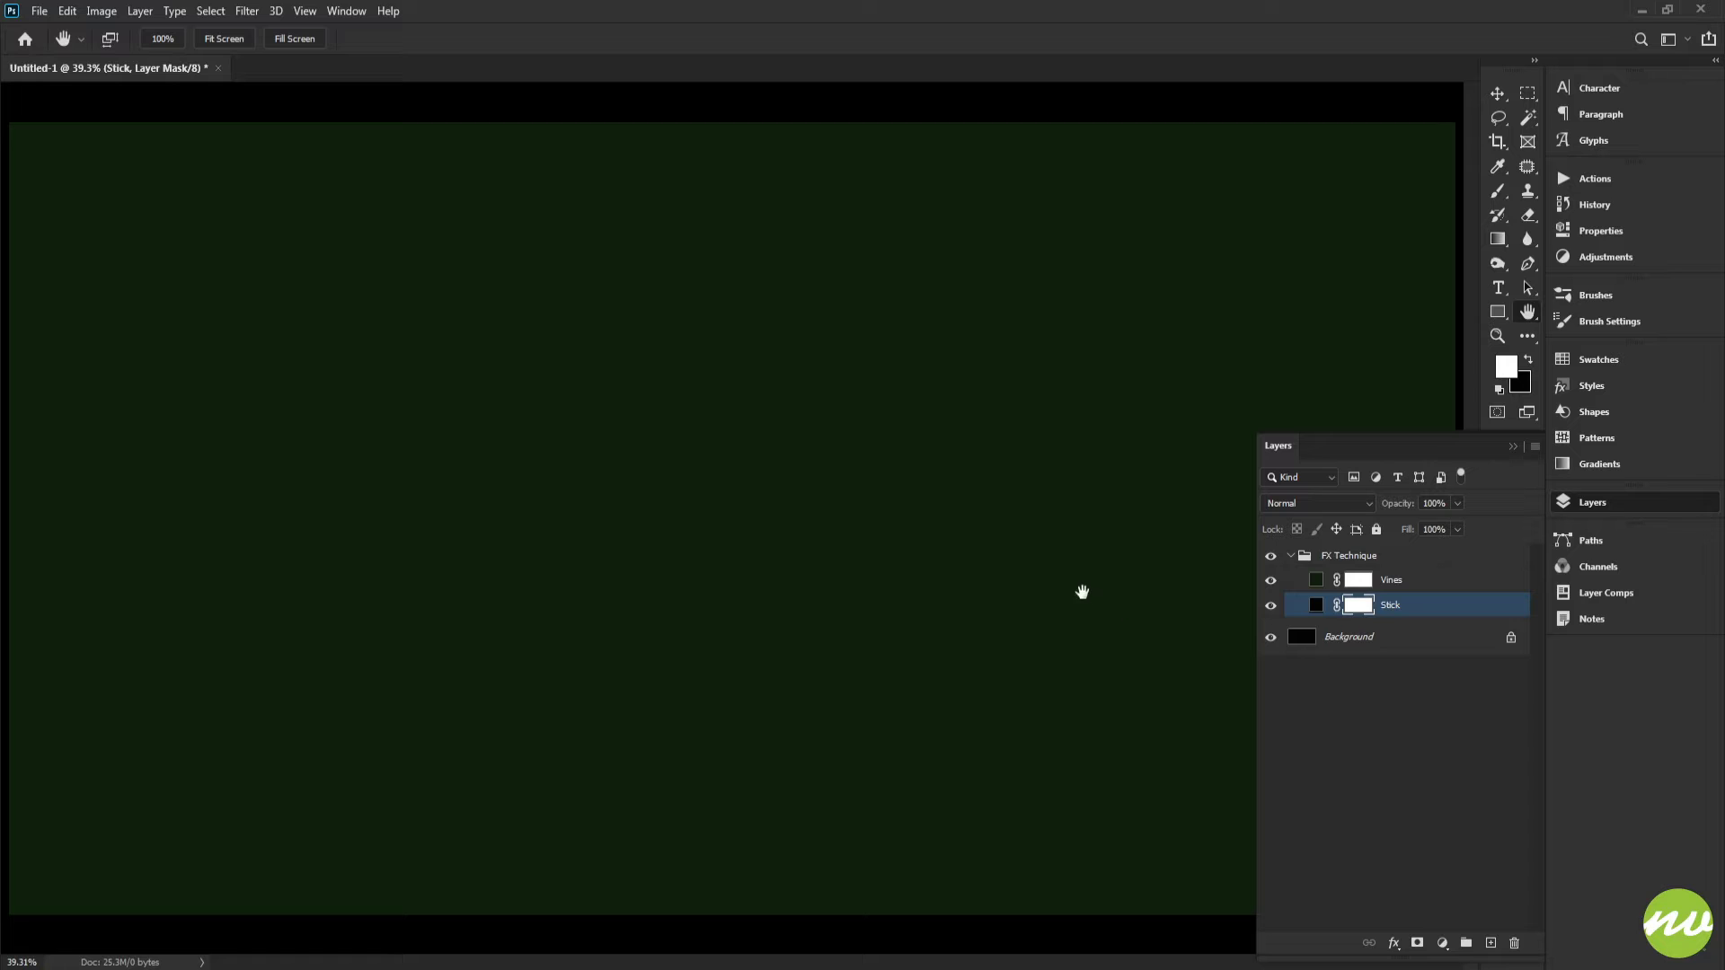
key(ctrl+i)
click(1356, 582)
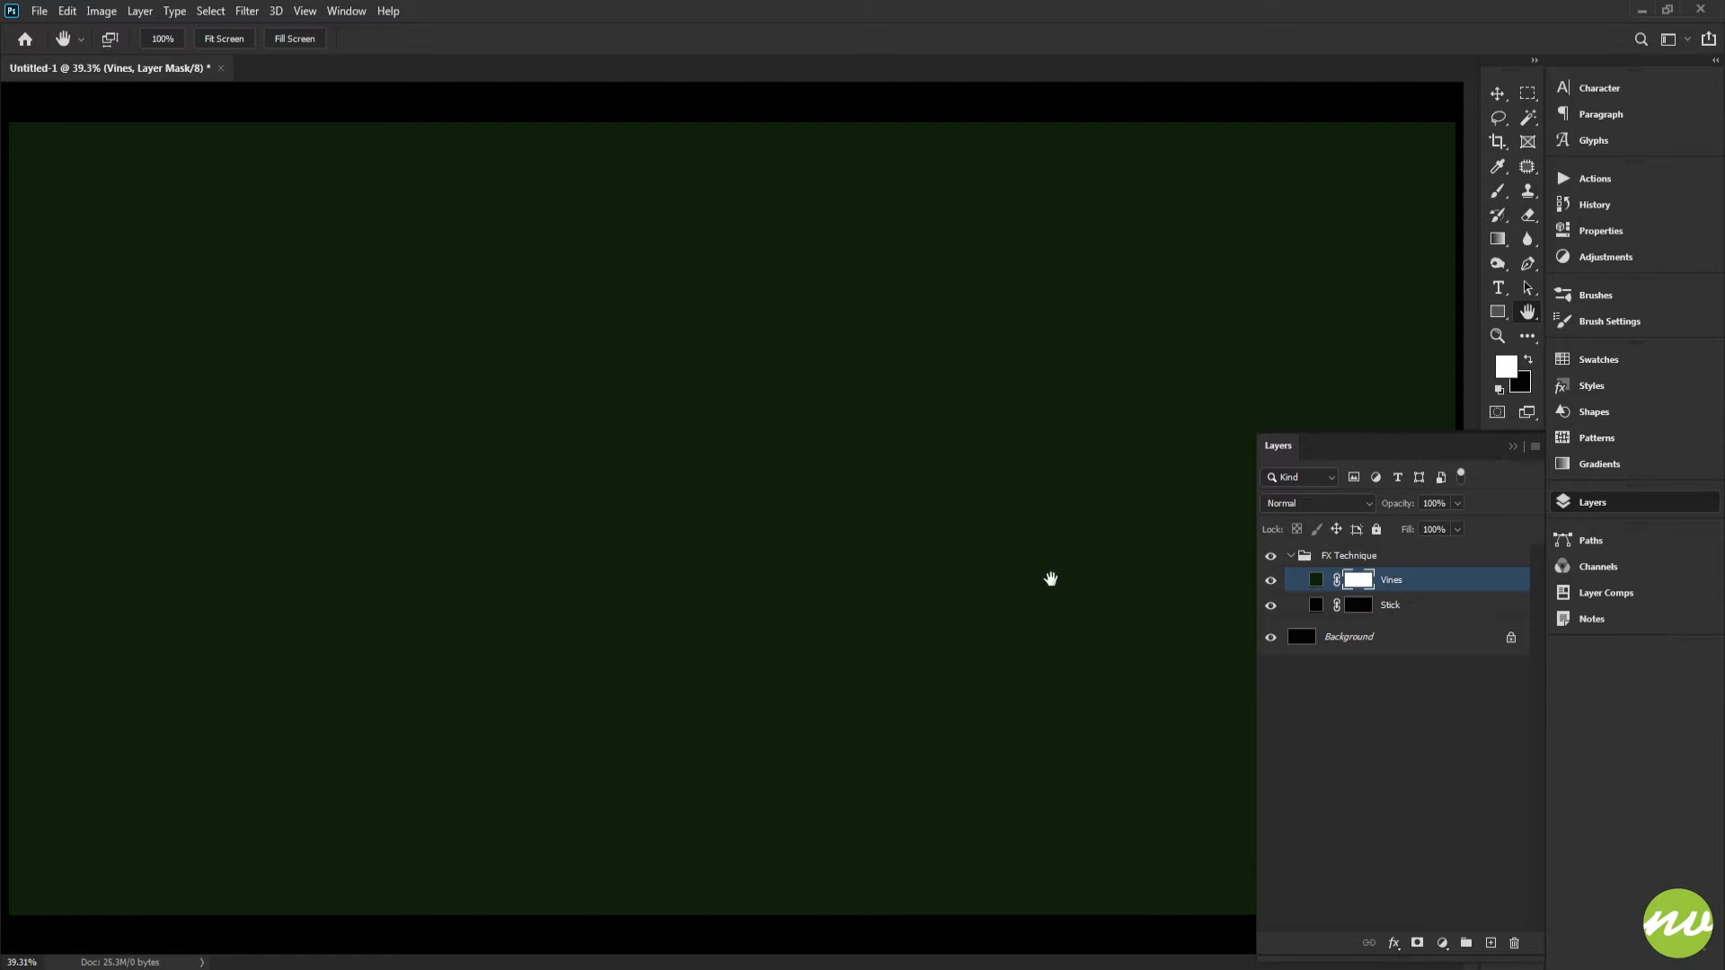
key(ctrl+i)
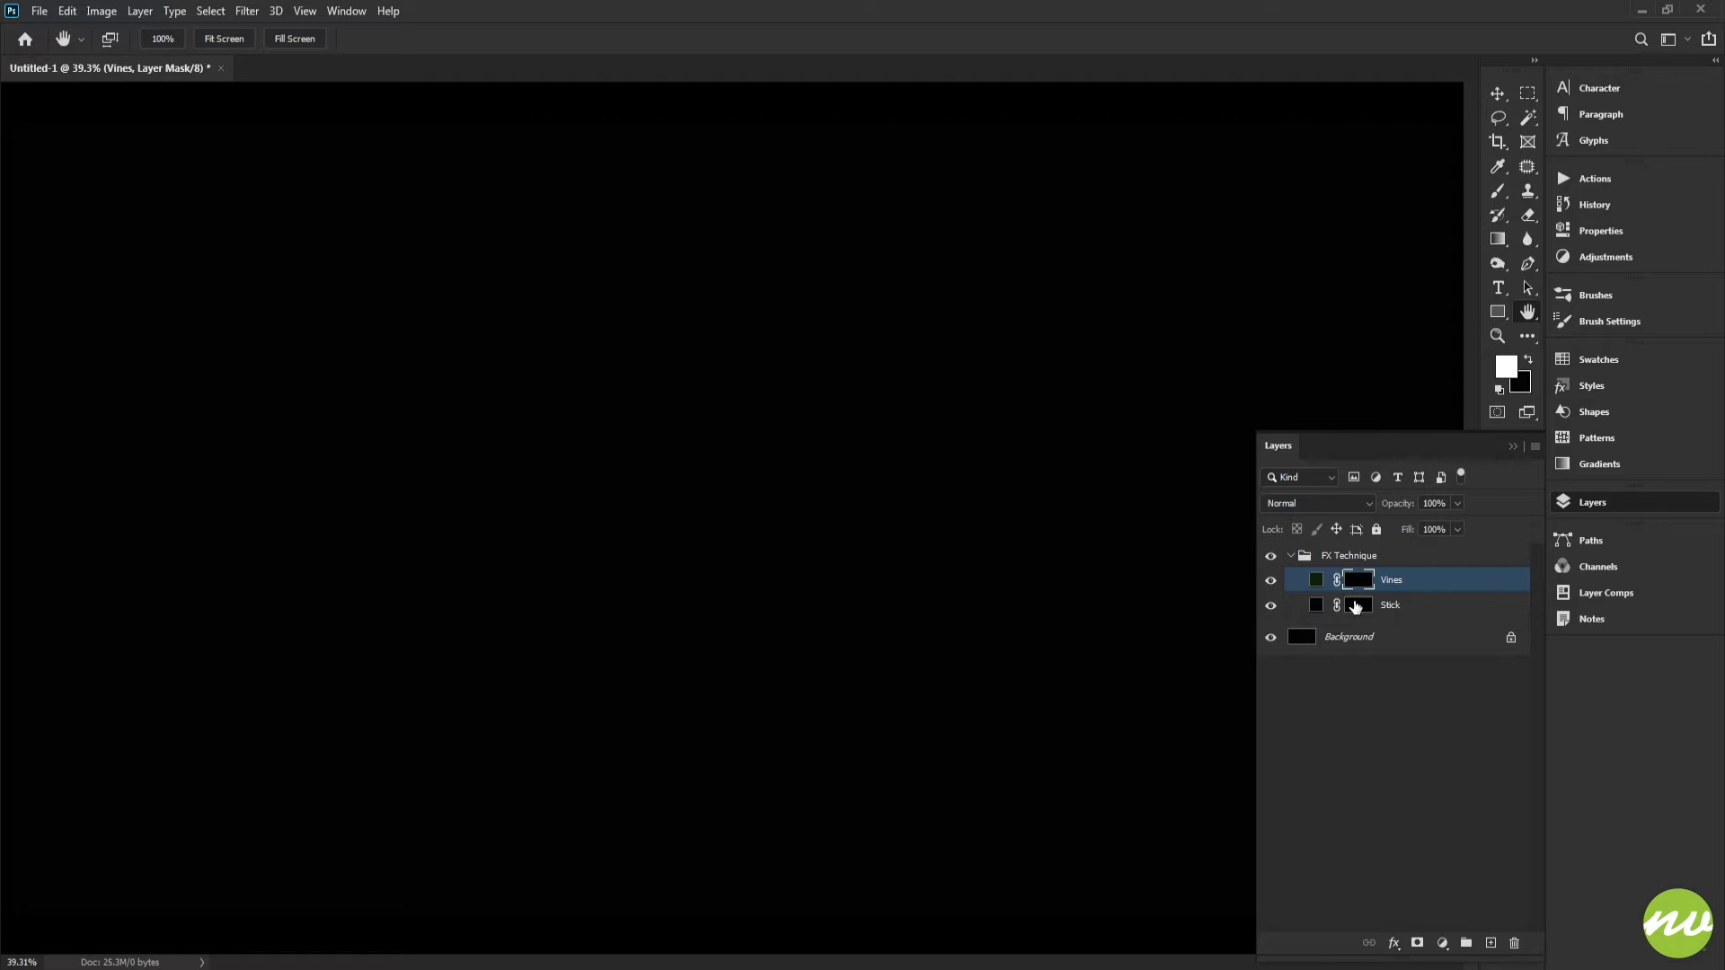
Step: Select the Stick layer mask, choose the Brush tool at 55 px and raise its hardness
click(1358, 607)
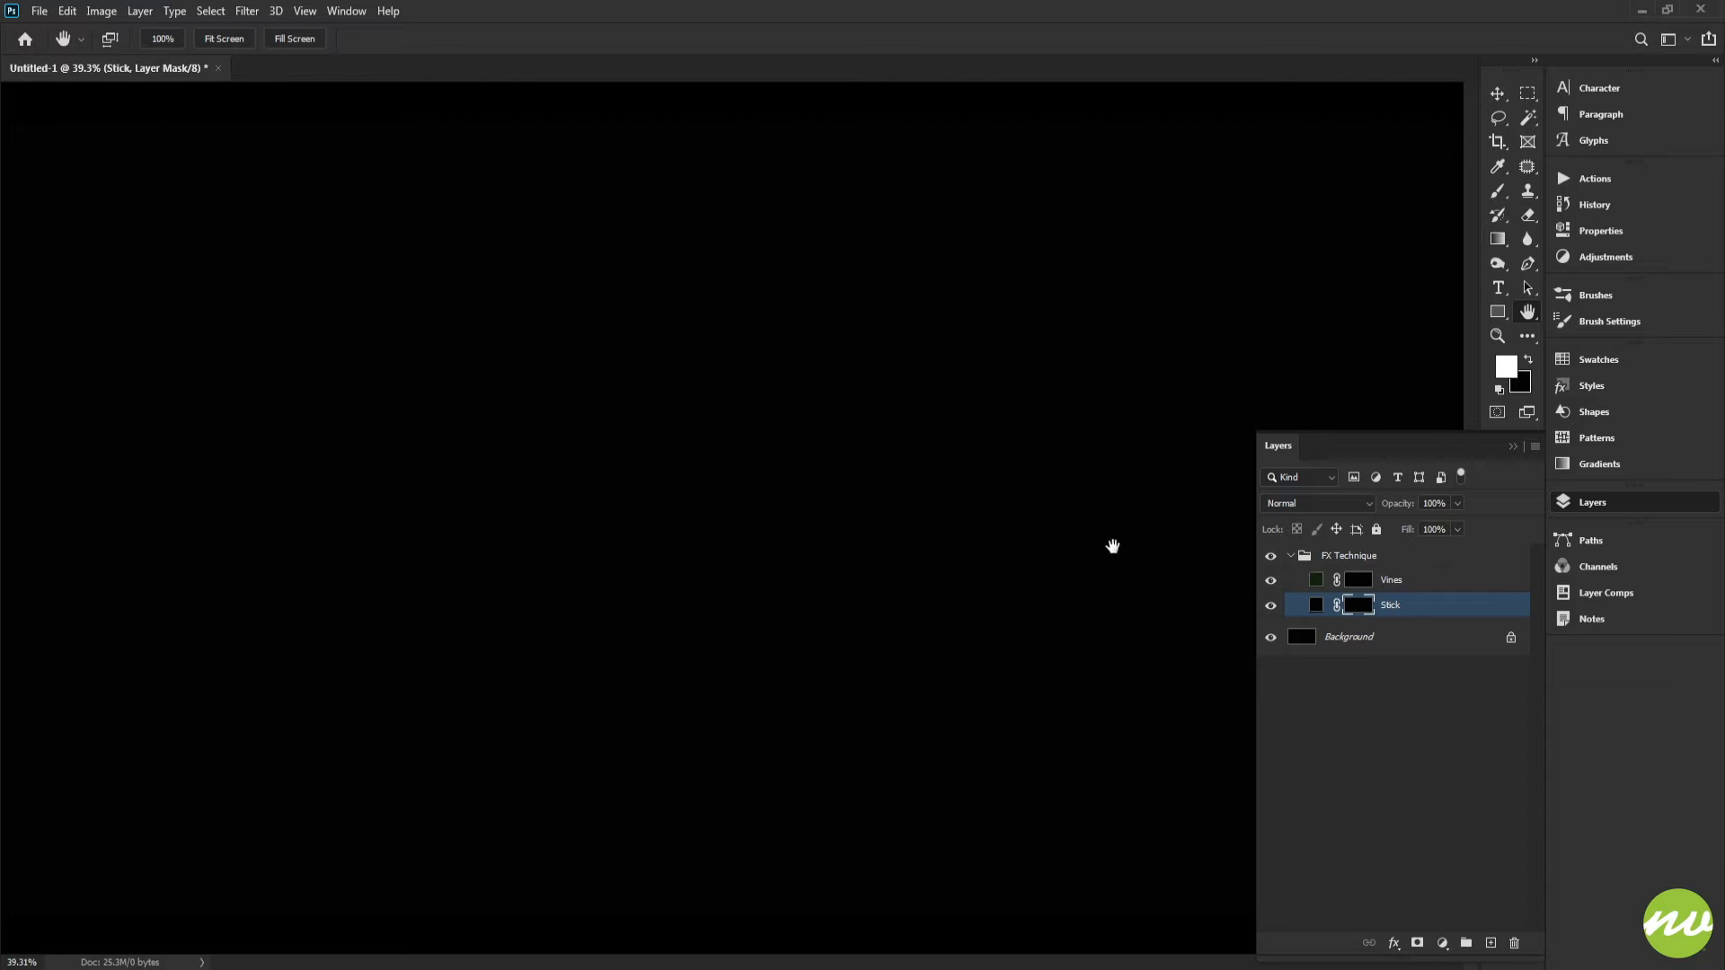
key(b)
right_click(751, 366)
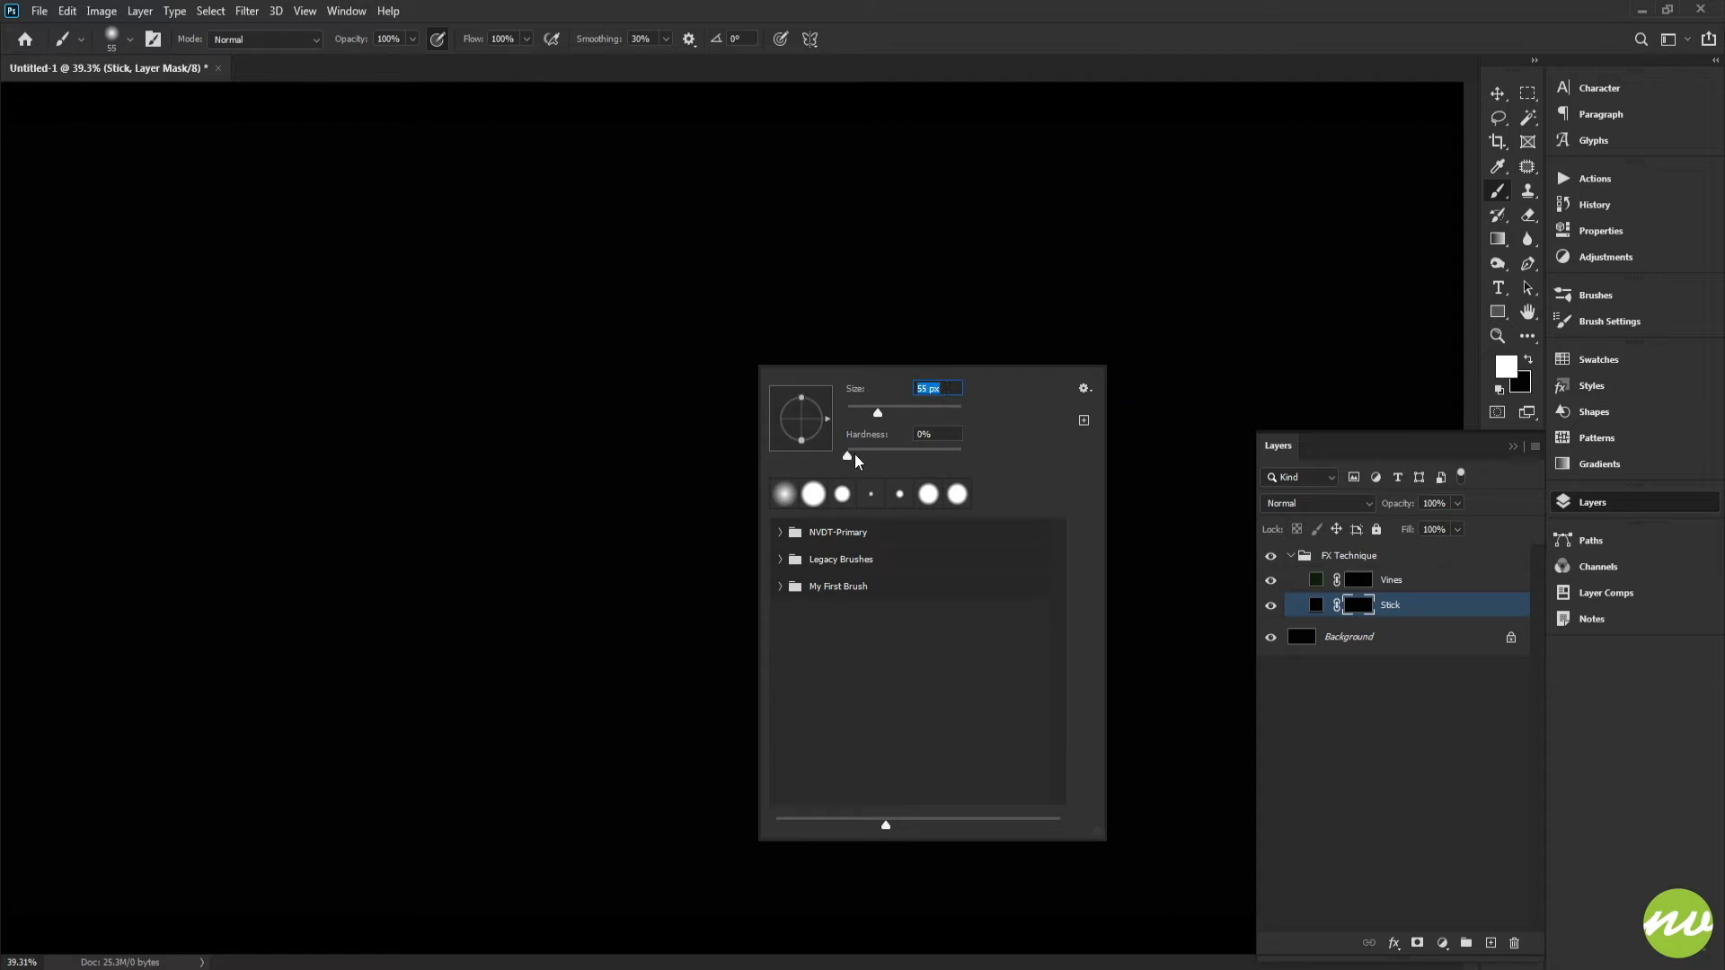
drag(854, 454, 925, 454)
click(966, 45)
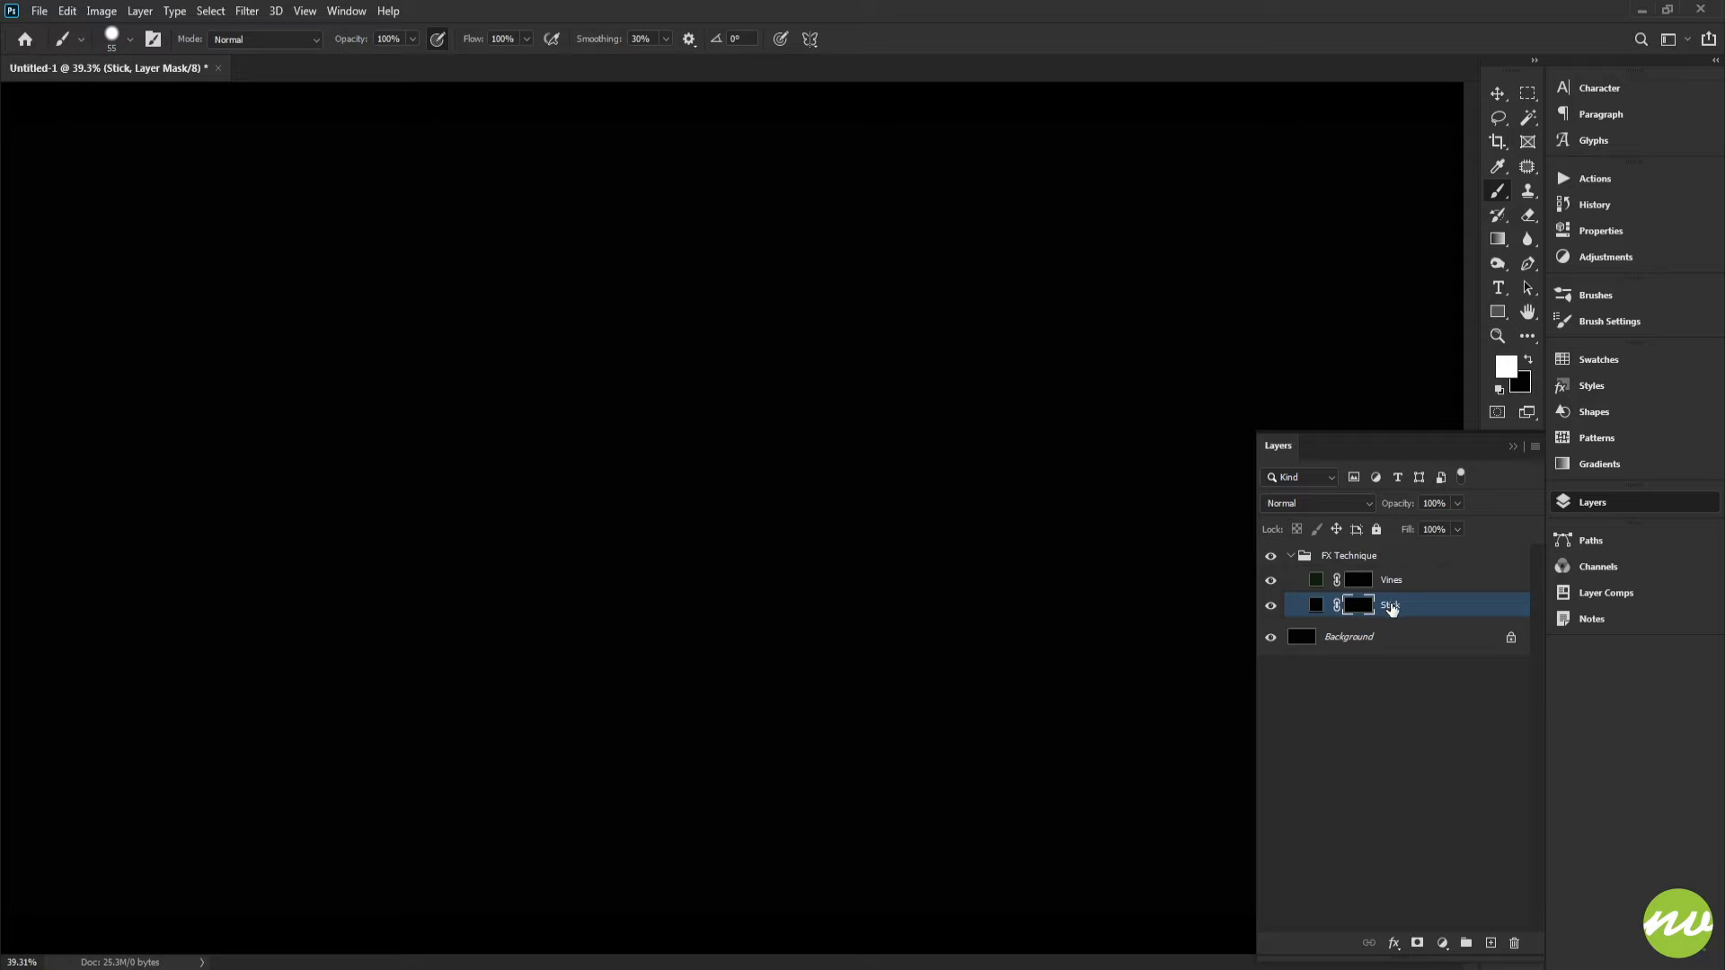
Step: Apply the brown style swatch from the Styles panel to the Stick layer
click(1583, 386)
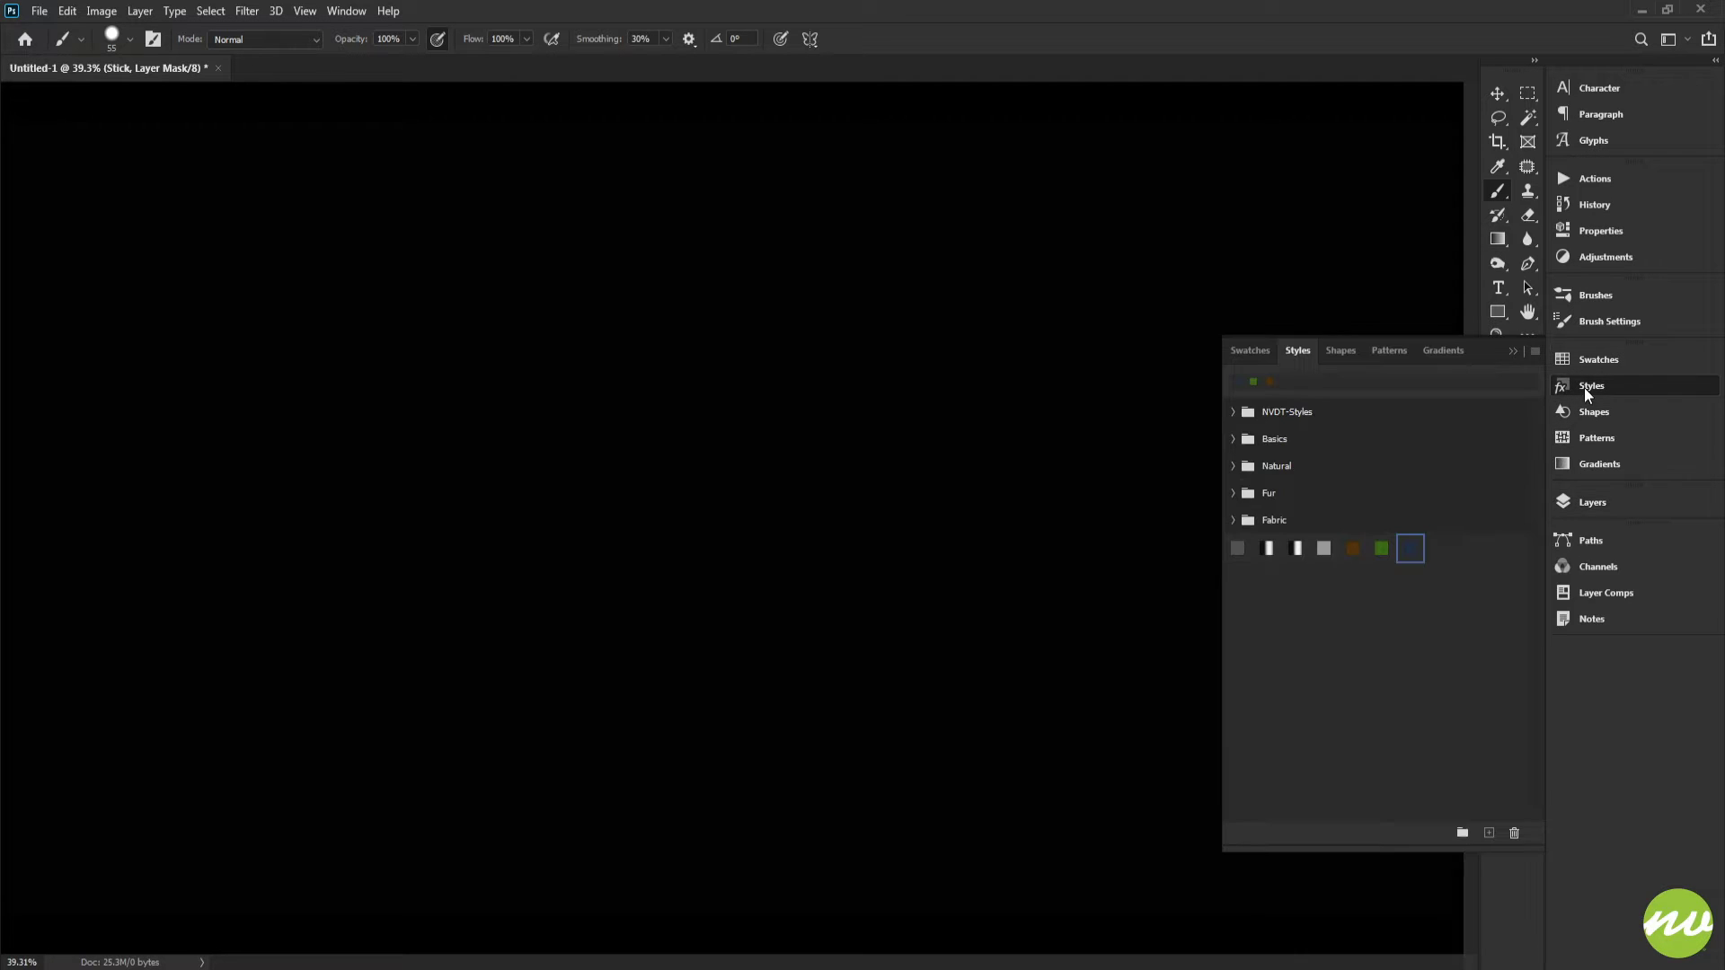
click(1352, 550)
click(1583, 503)
Step: Open the Stick layer's Pattern Overlay style and pick the dark brown pattern from the Legacy Color Paper set
click(1391, 944)
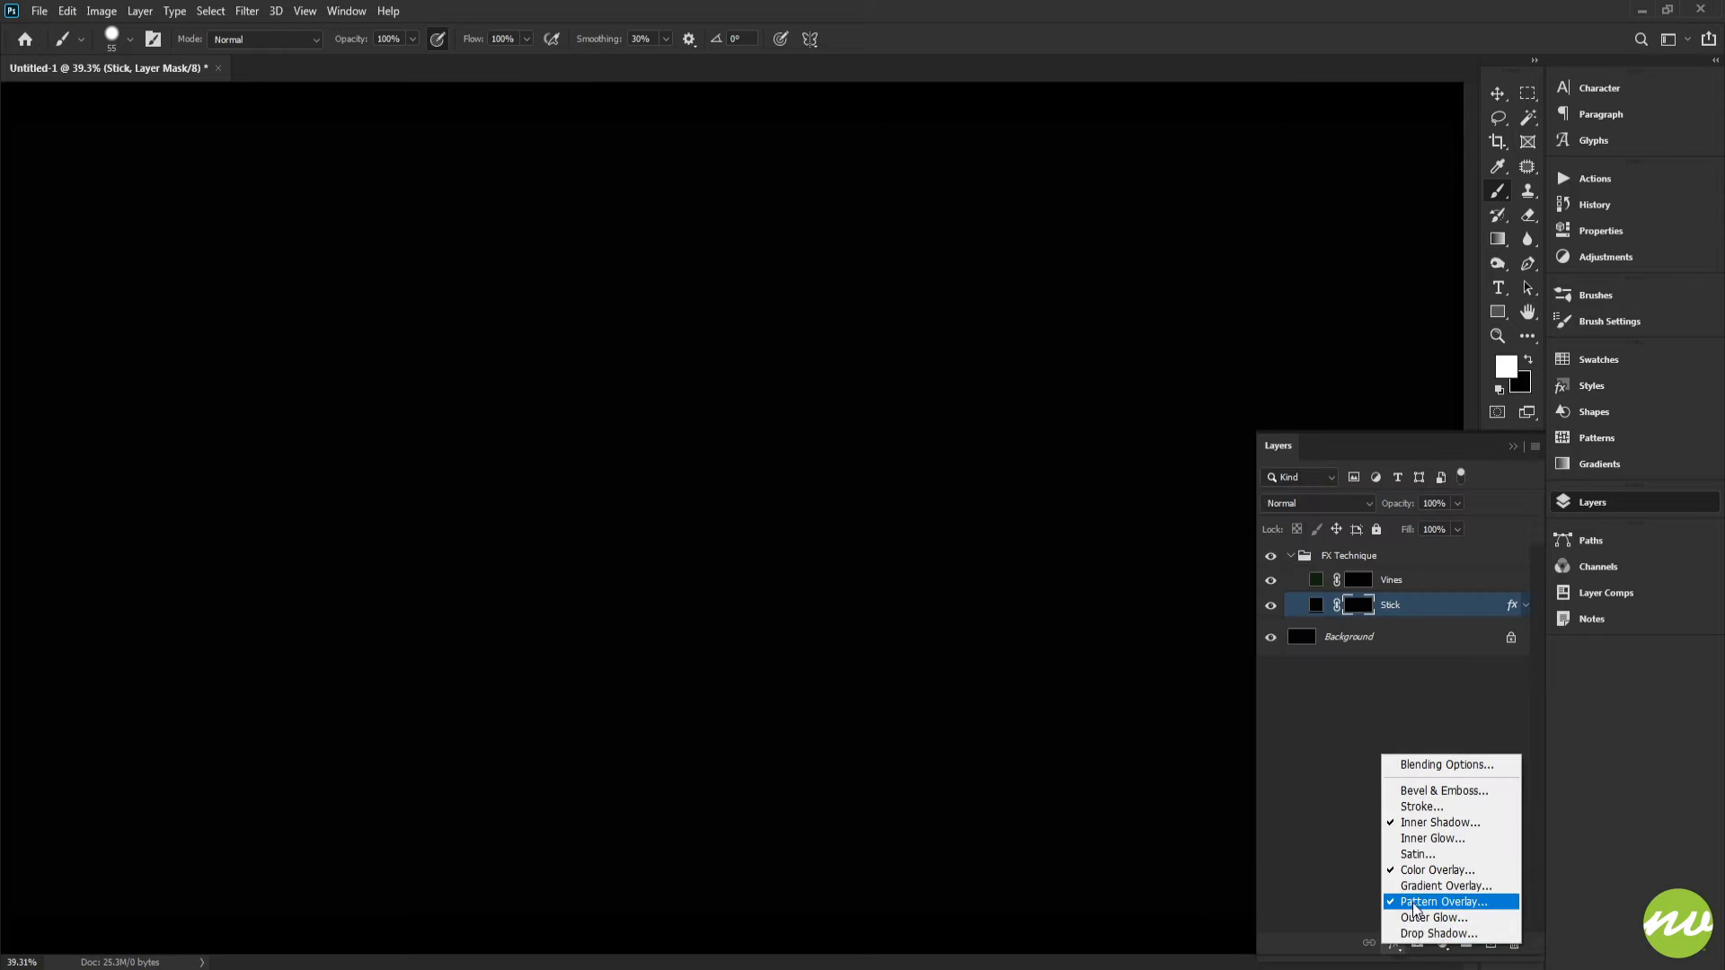
click(1437, 901)
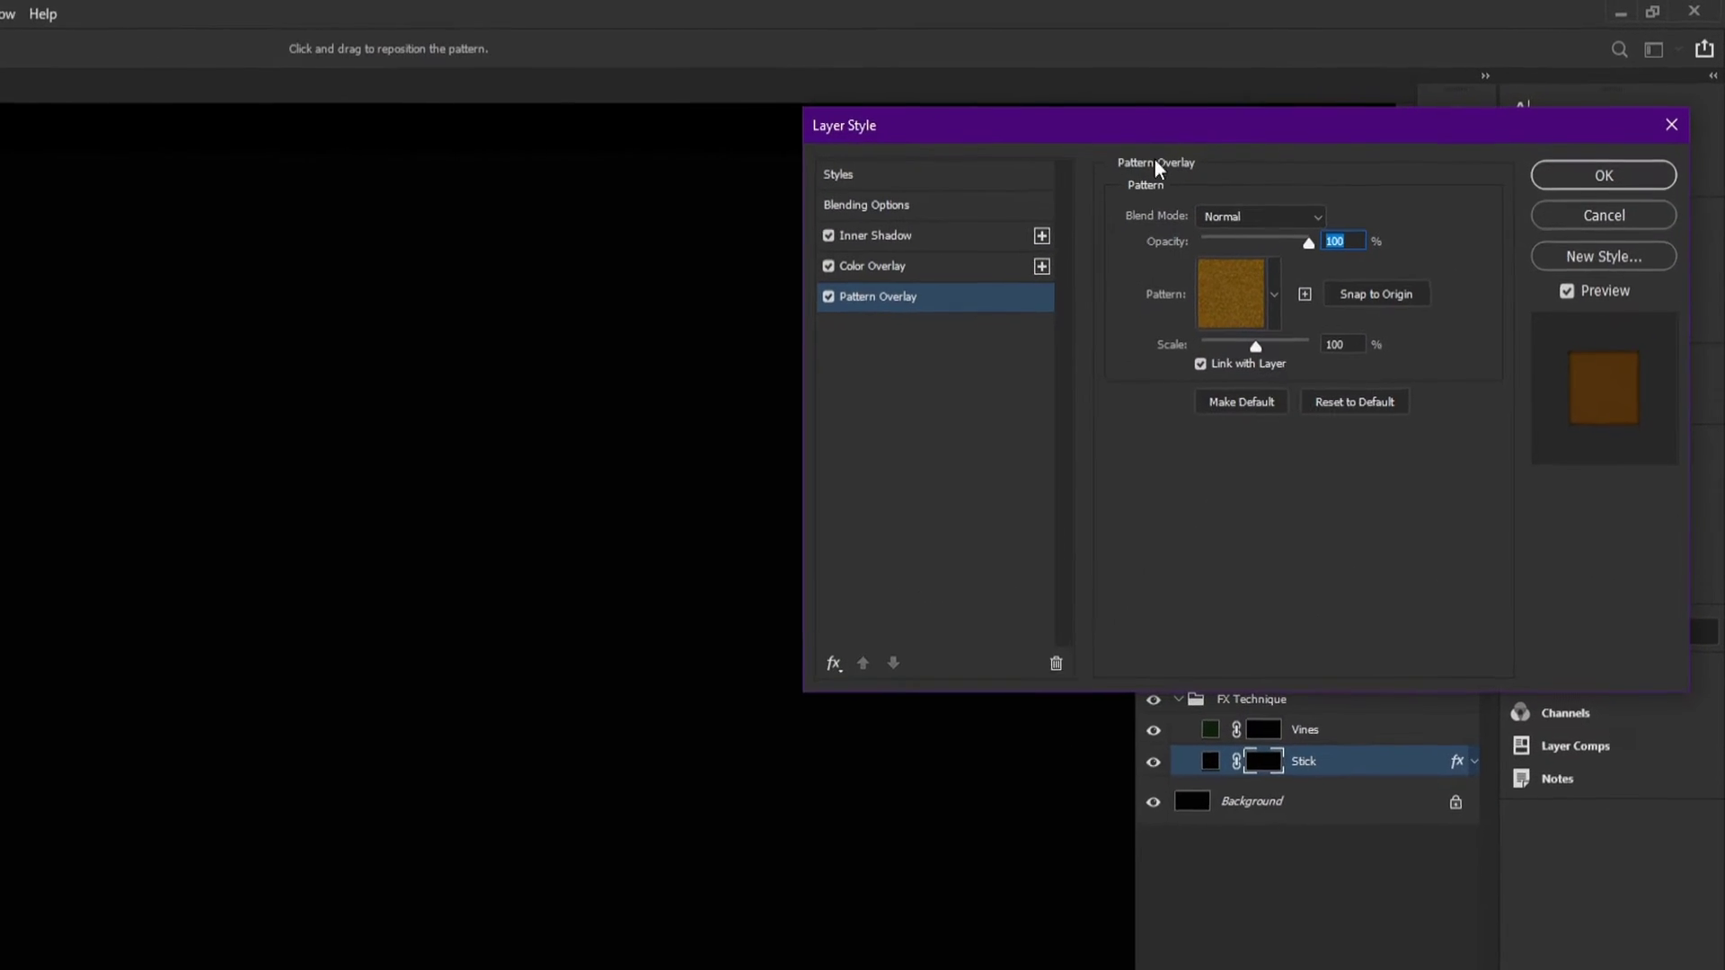
drag(1159, 136, 984, 149)
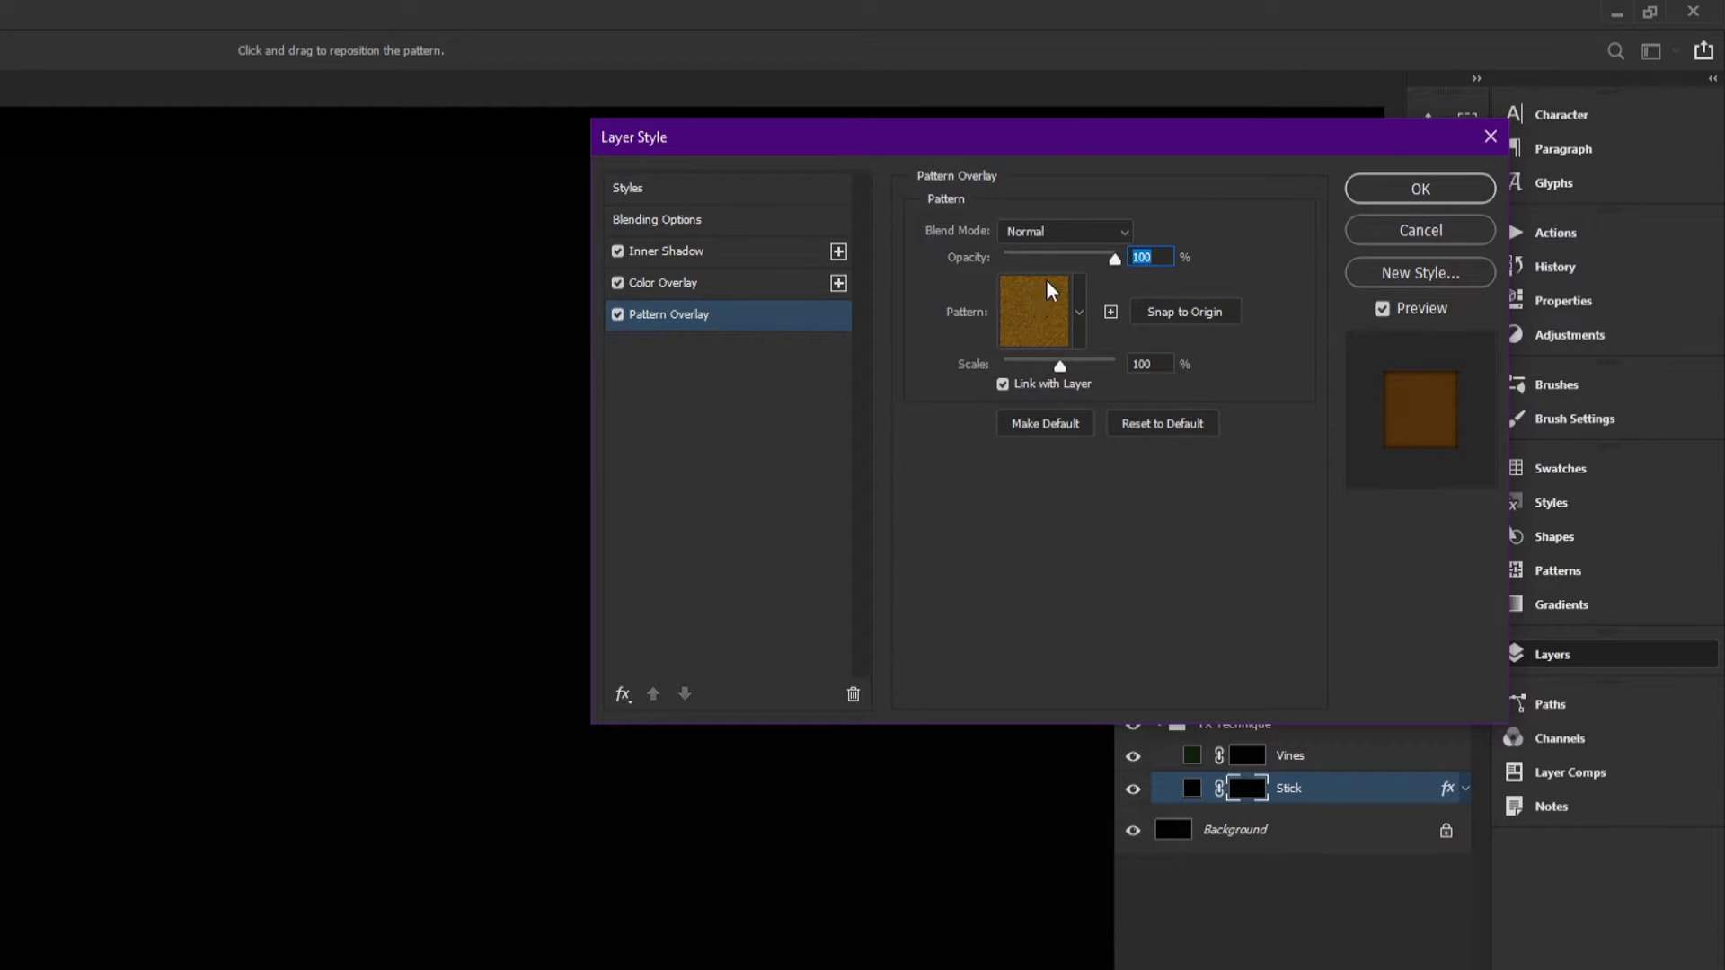
click(1057, 315)
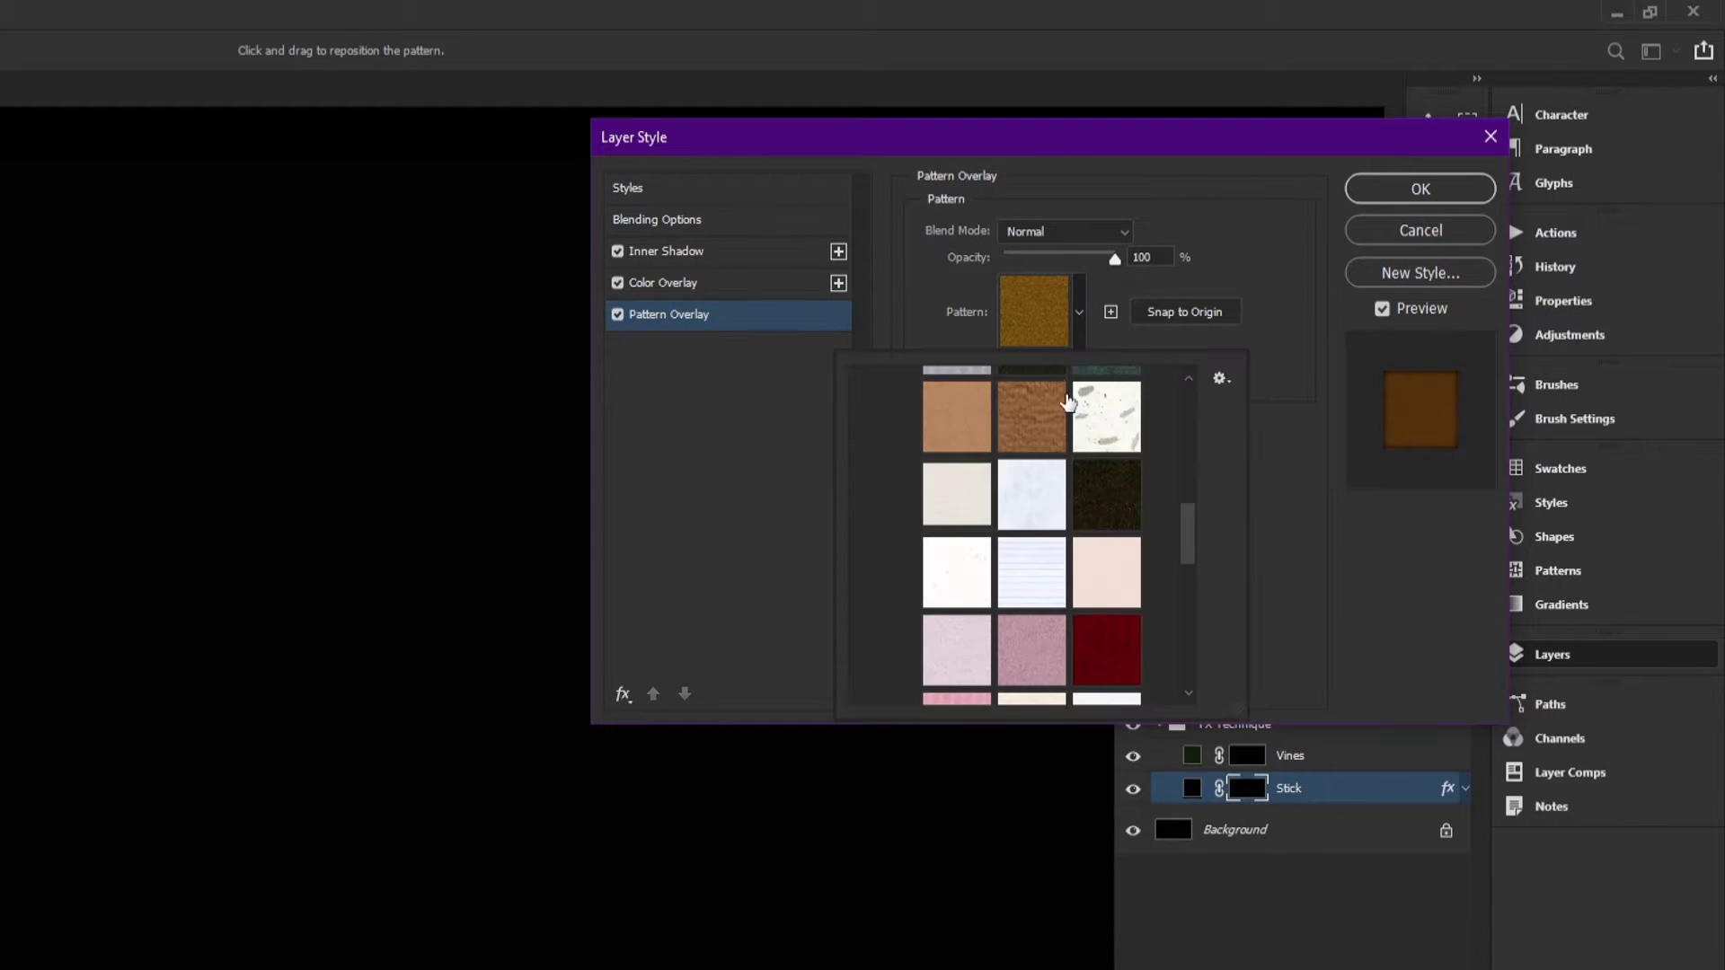
drag(1192, 521, 1132, 438)
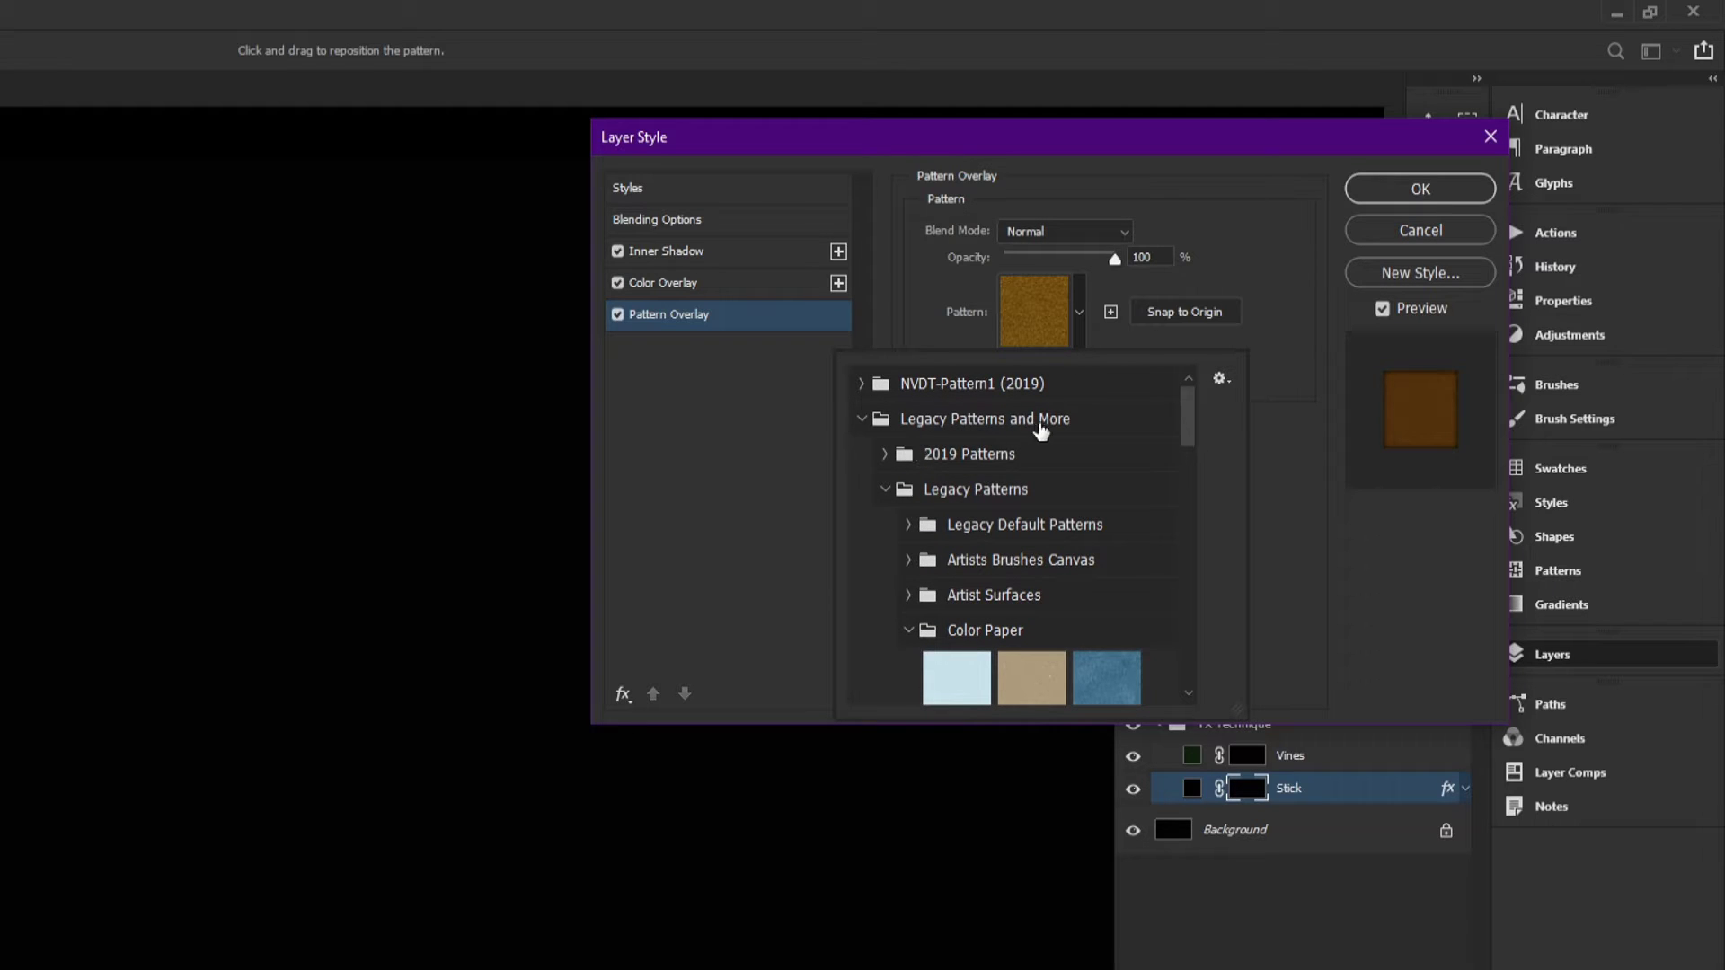
click(1220, 376)
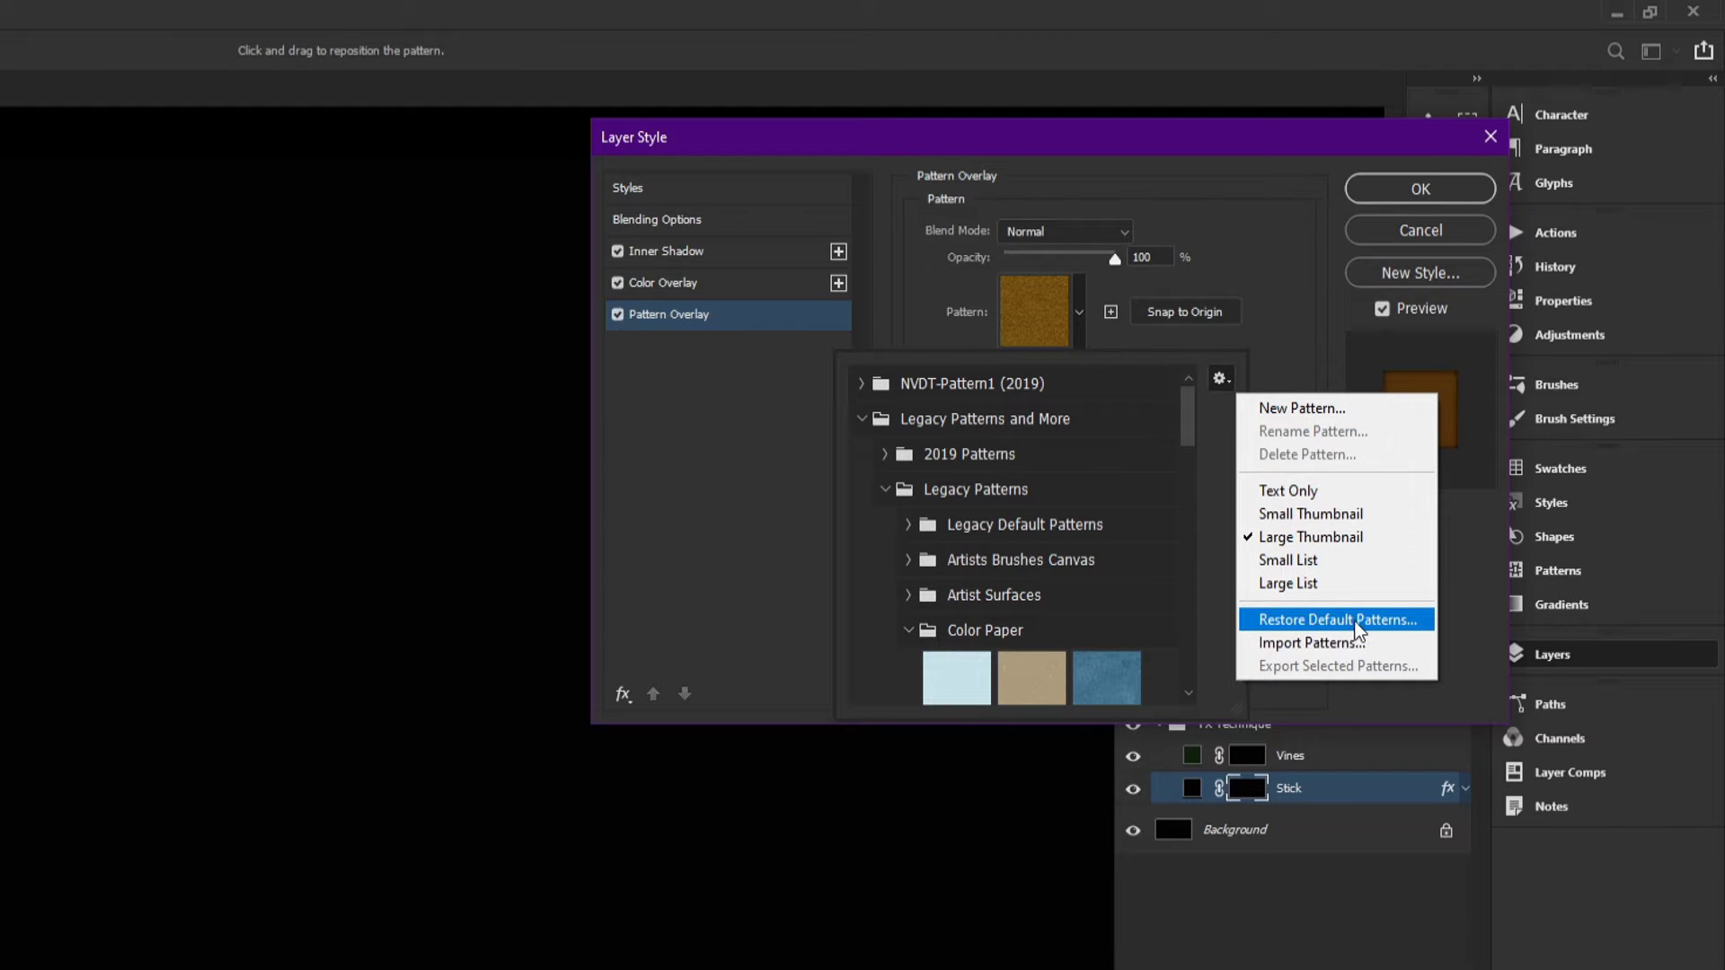
click(1202, 373)
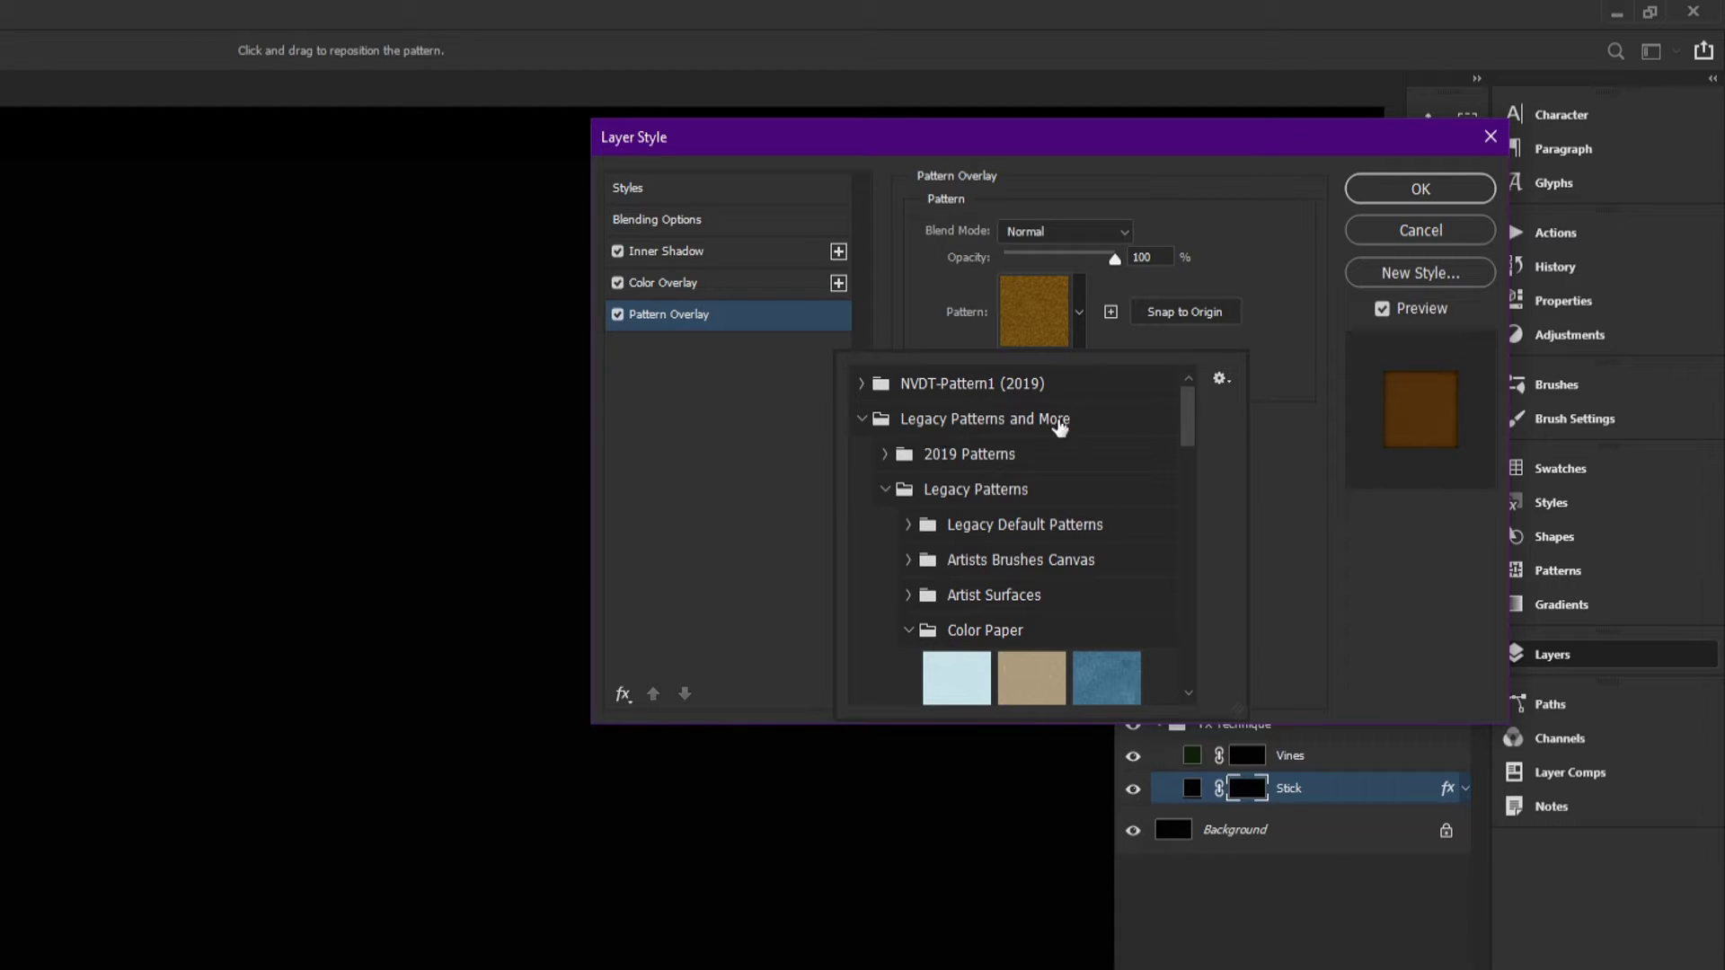
click(864, 421)
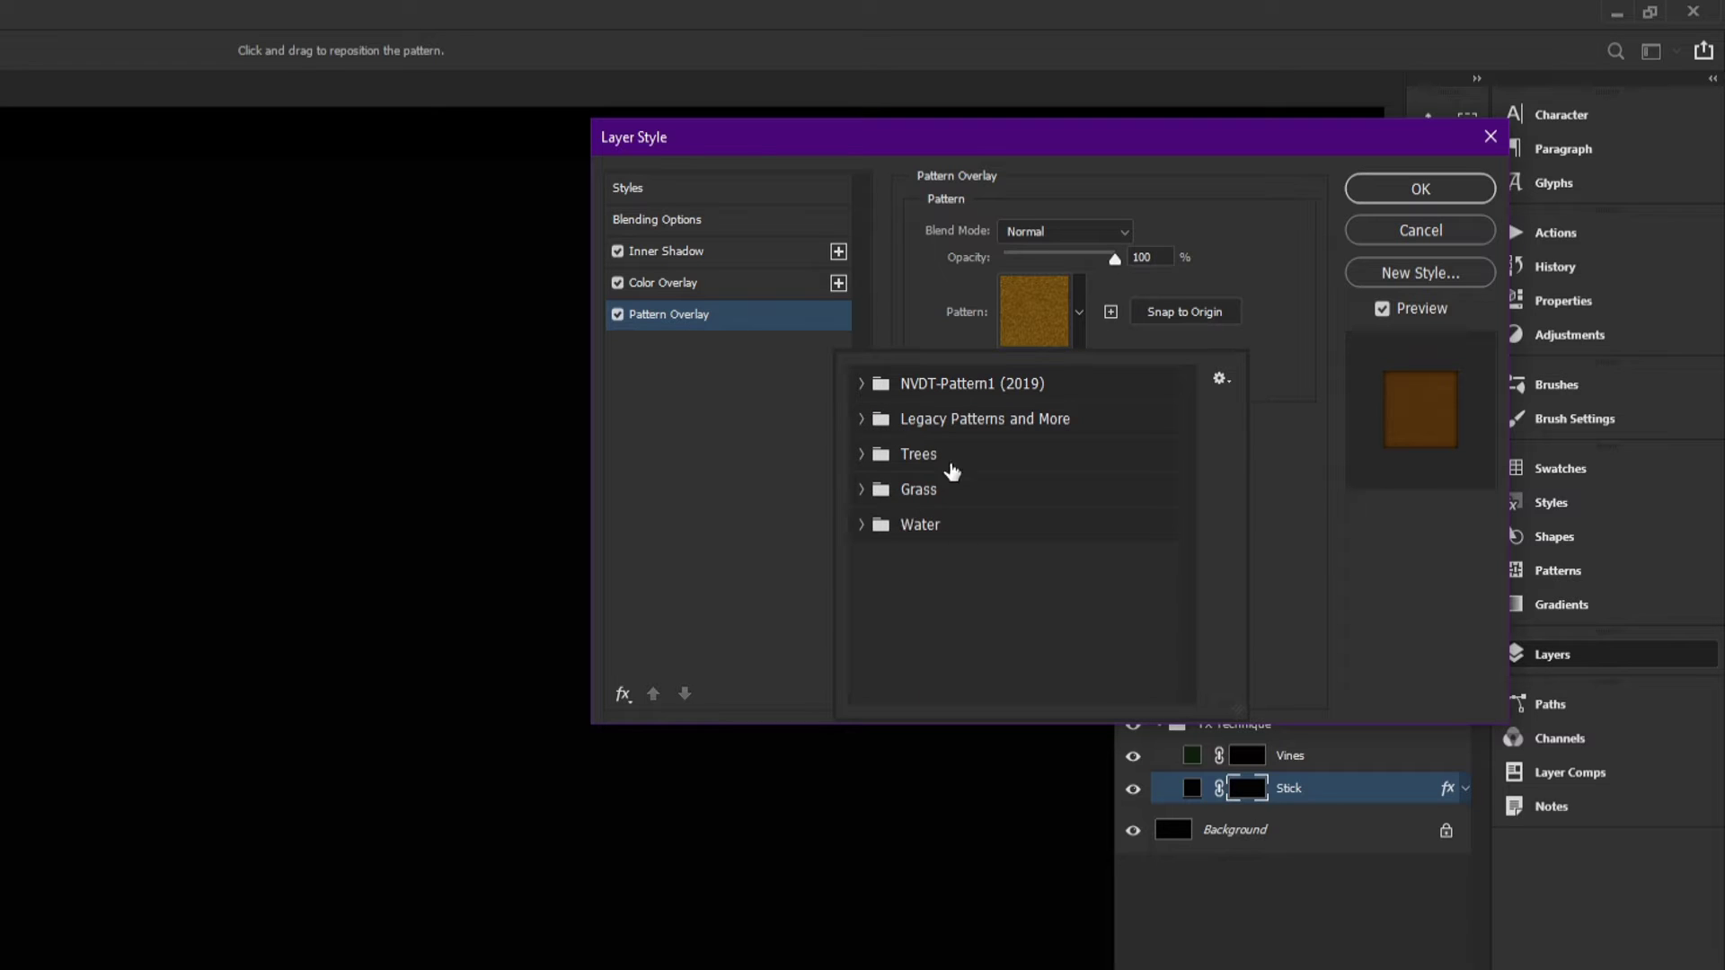
click(859, 422)
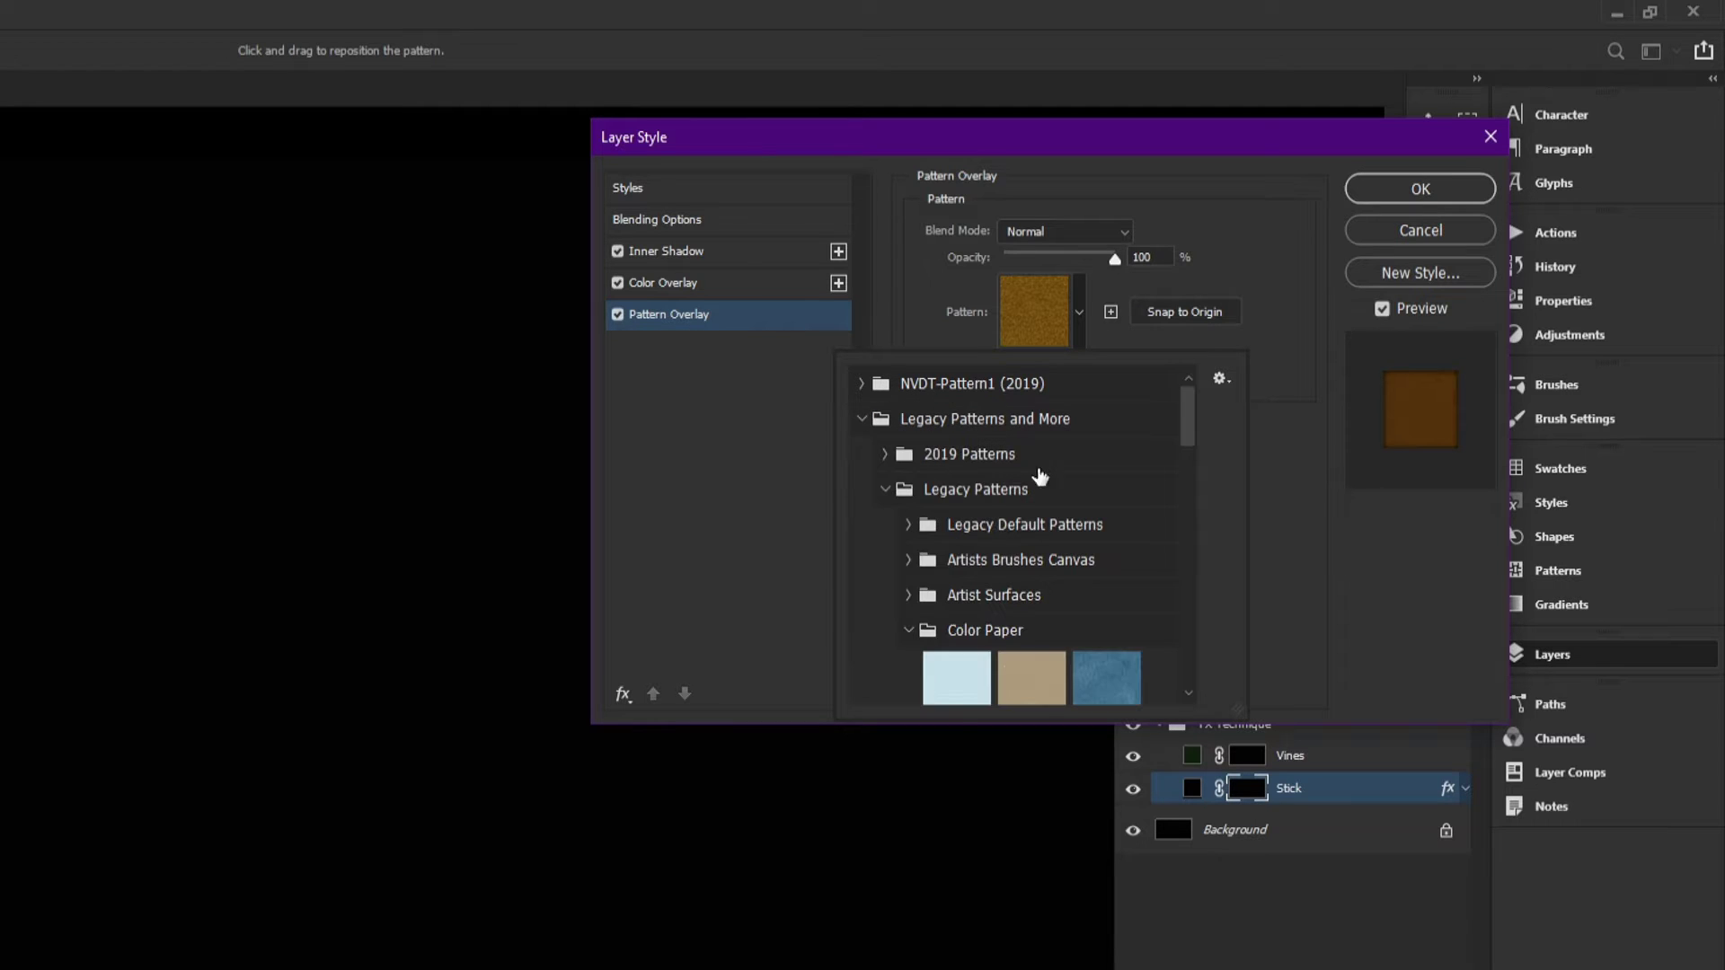
drag(1188, 413, 1167, 462)
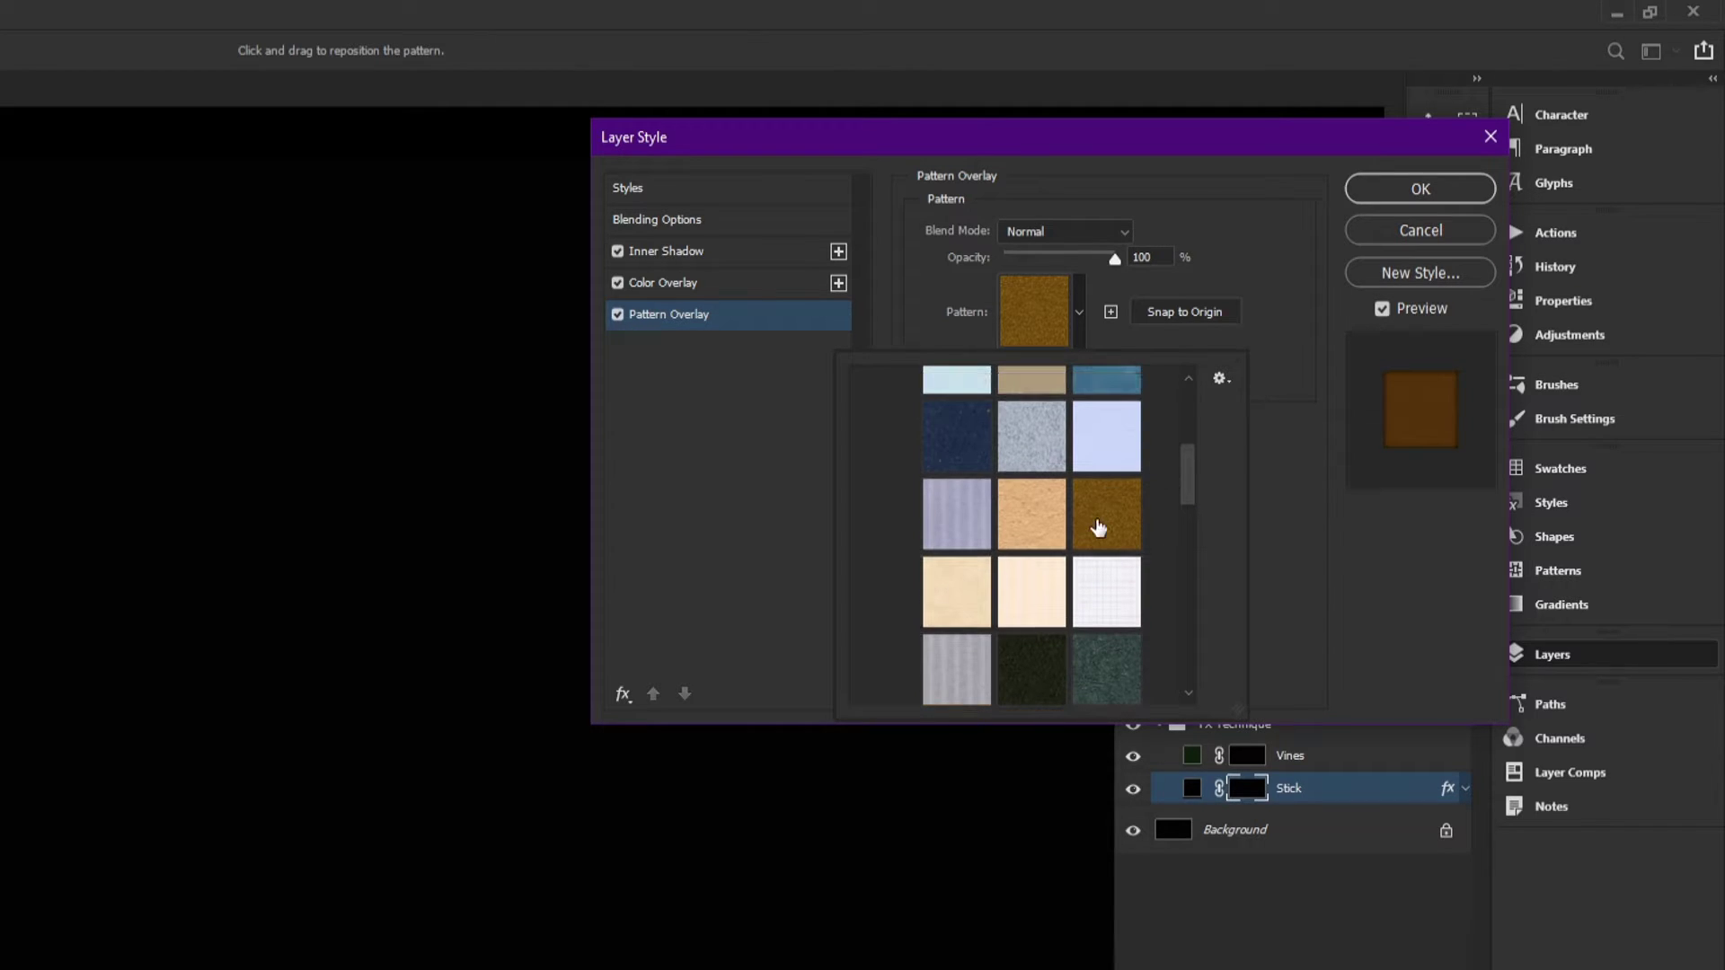
click(1098, 529)
scroll(1106, 532, up, 5)
scroll(1108, 550, down, 2)
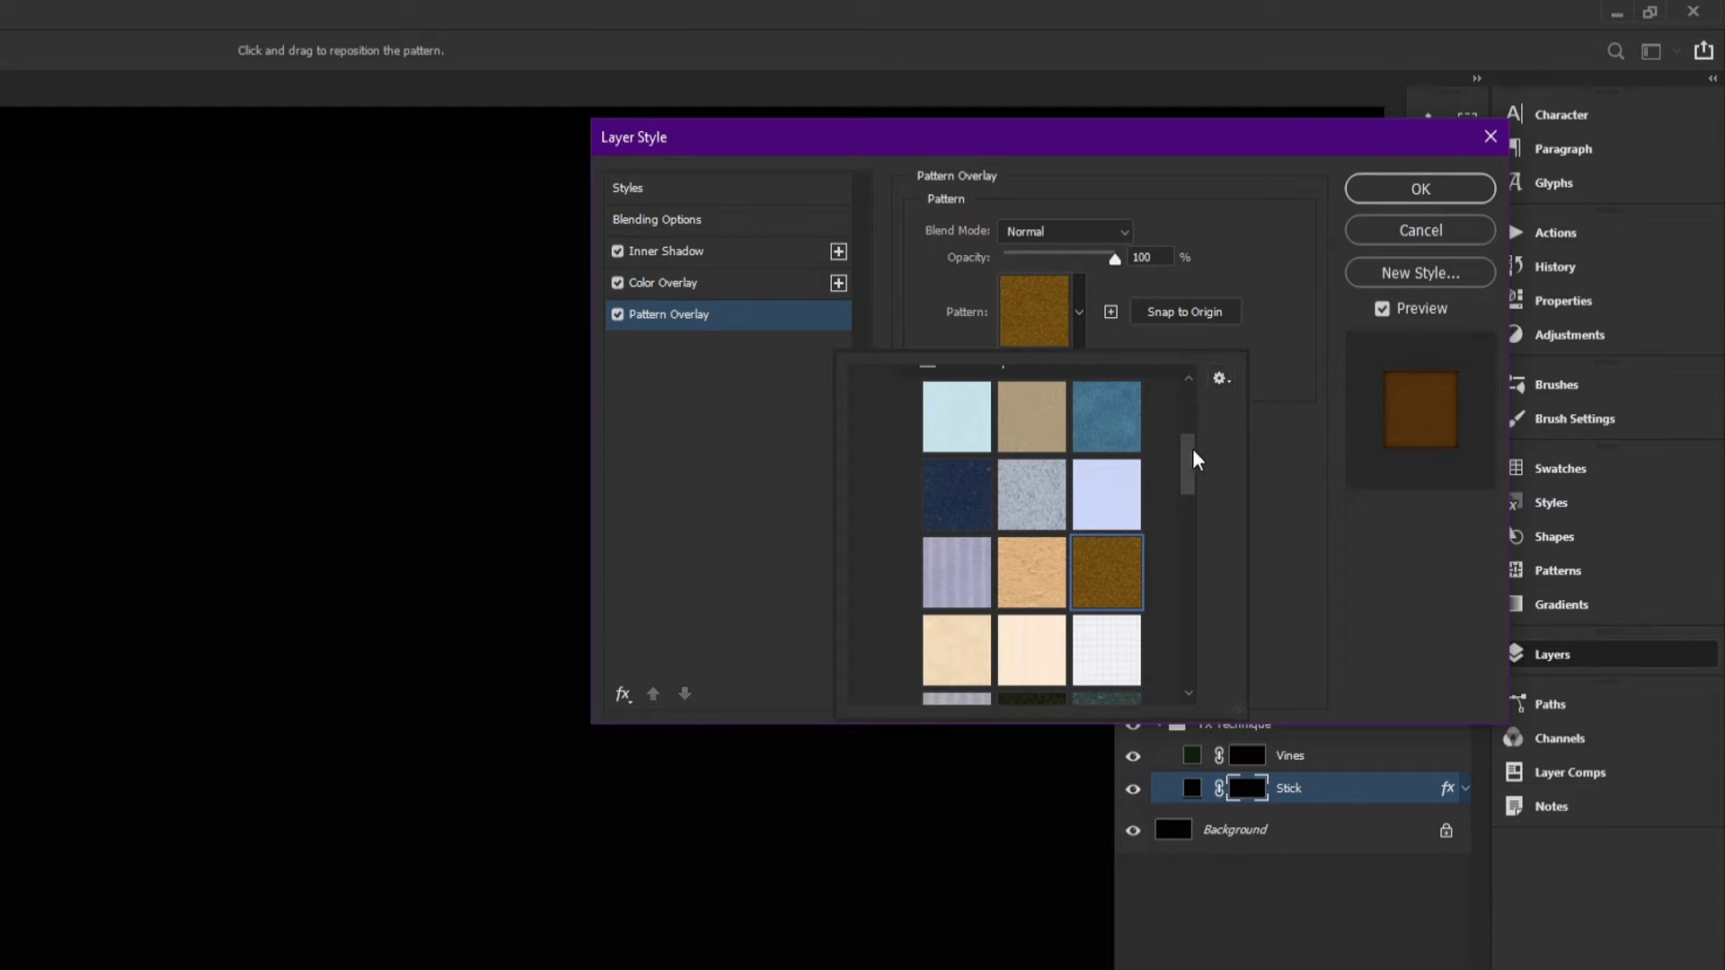
mouse_move(1193, 450)
mouse_down()
mouse_move(1189, 396)
mouse_move(1206, 427)
mouse_up()
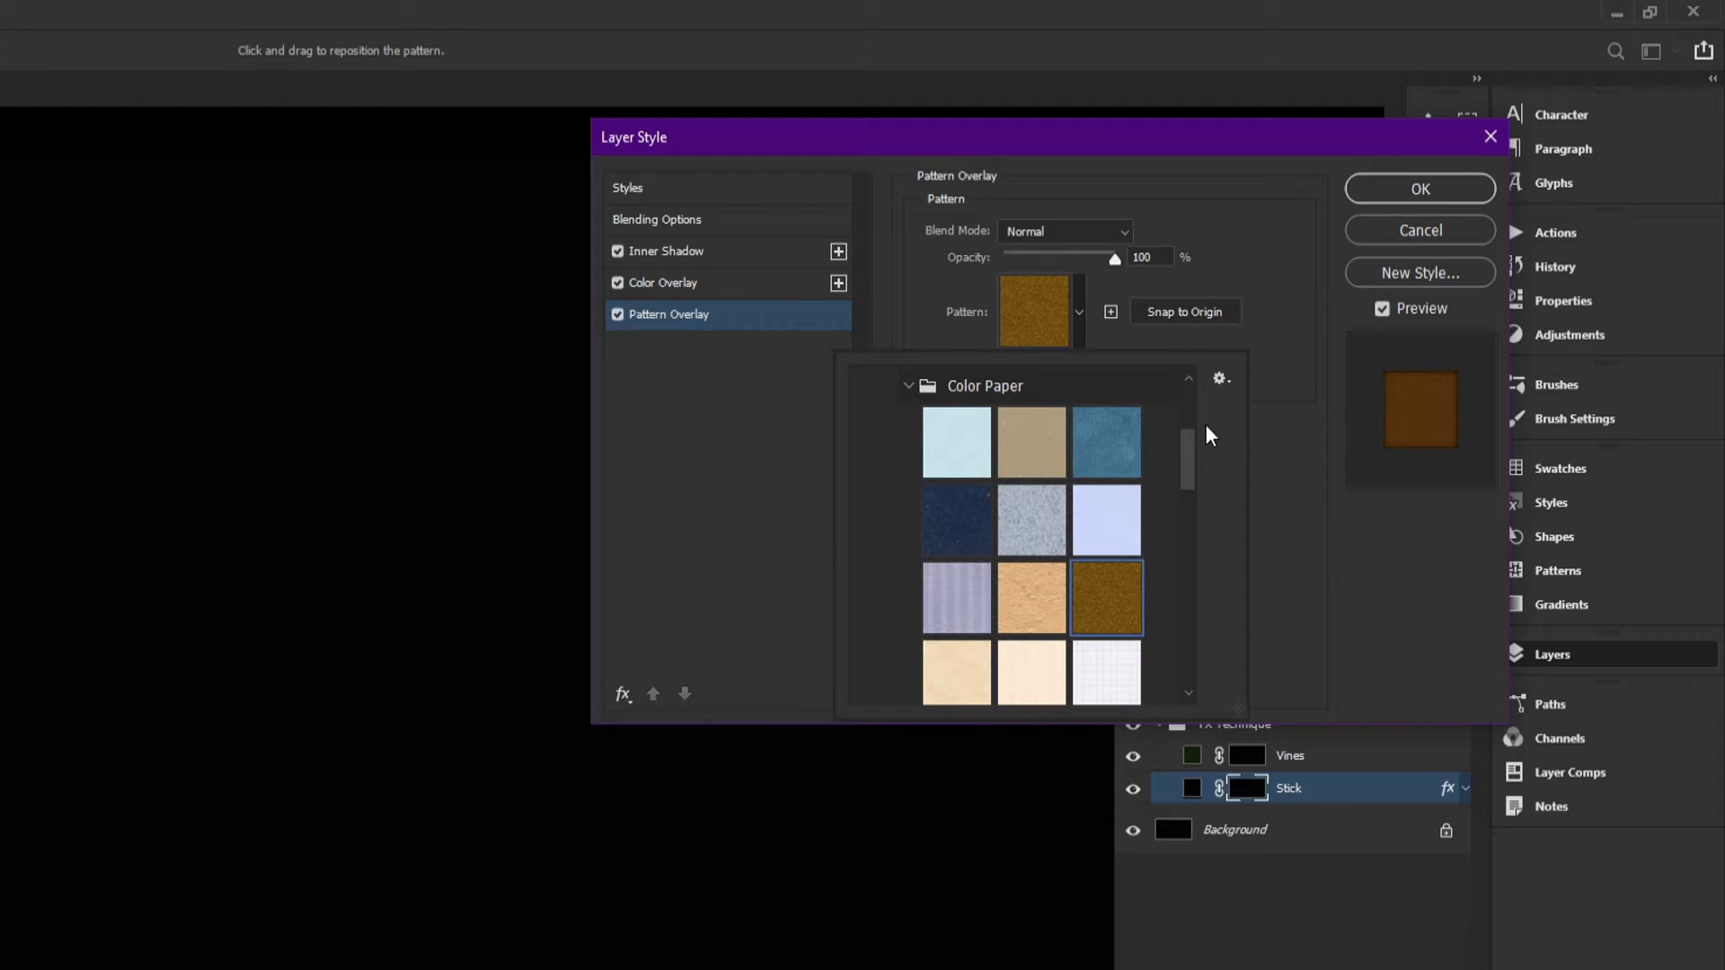
click(1220, 379)
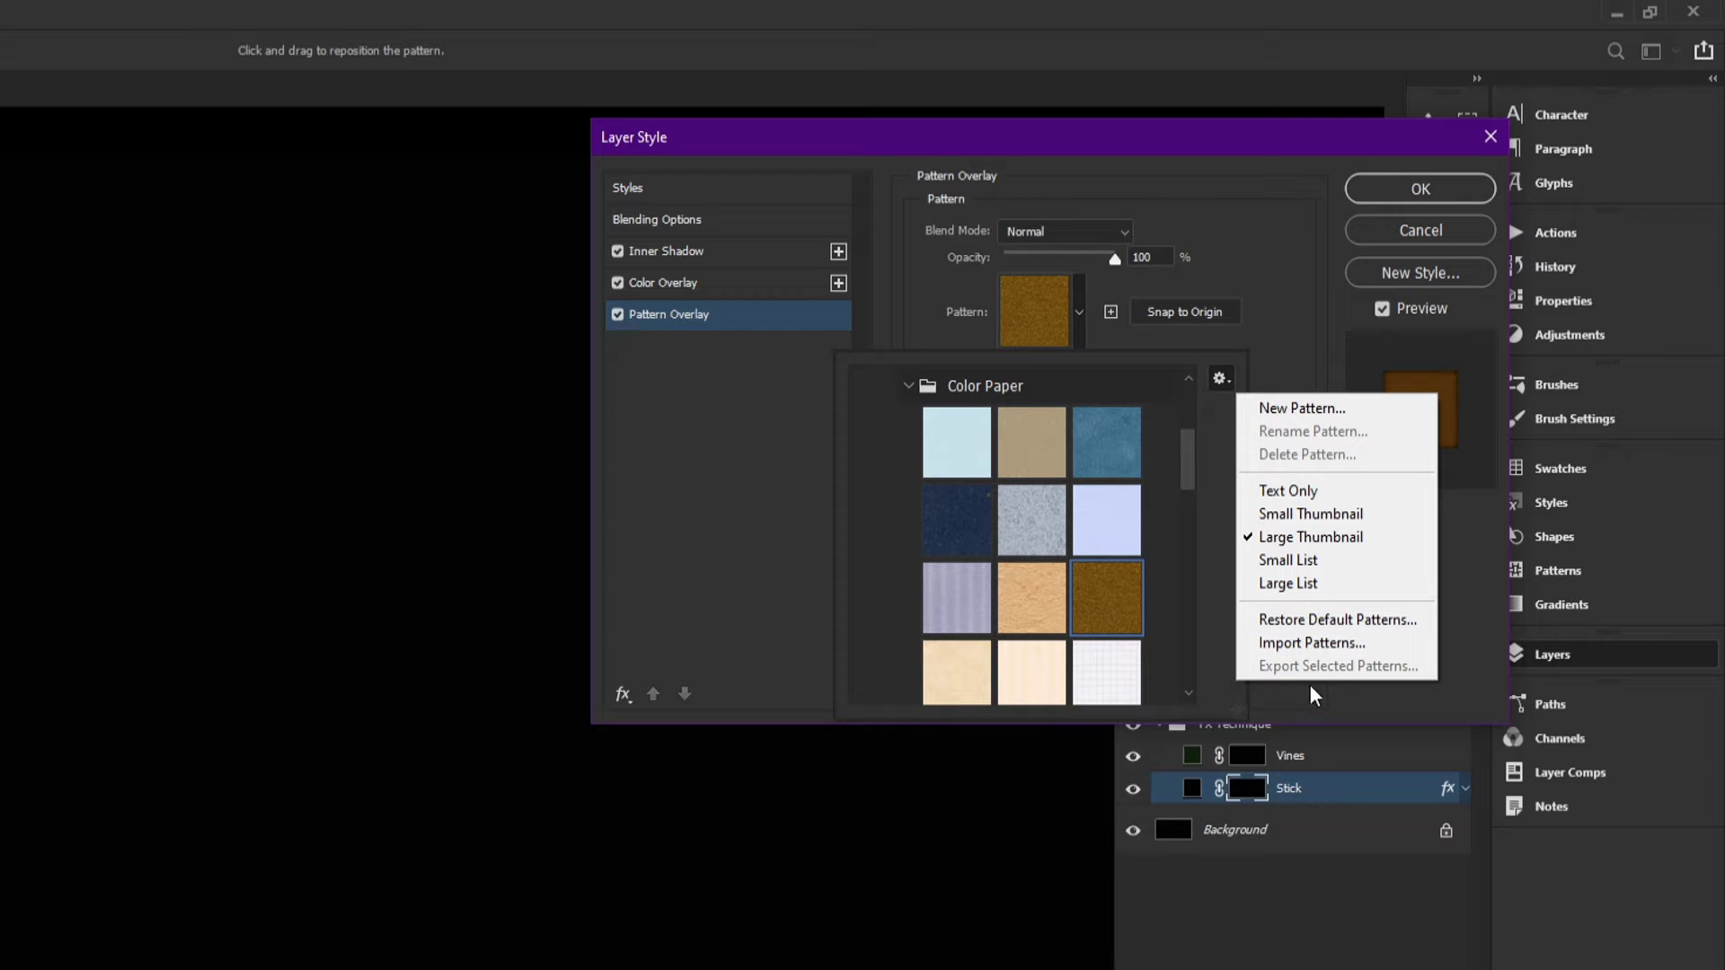
click(1280, 335)
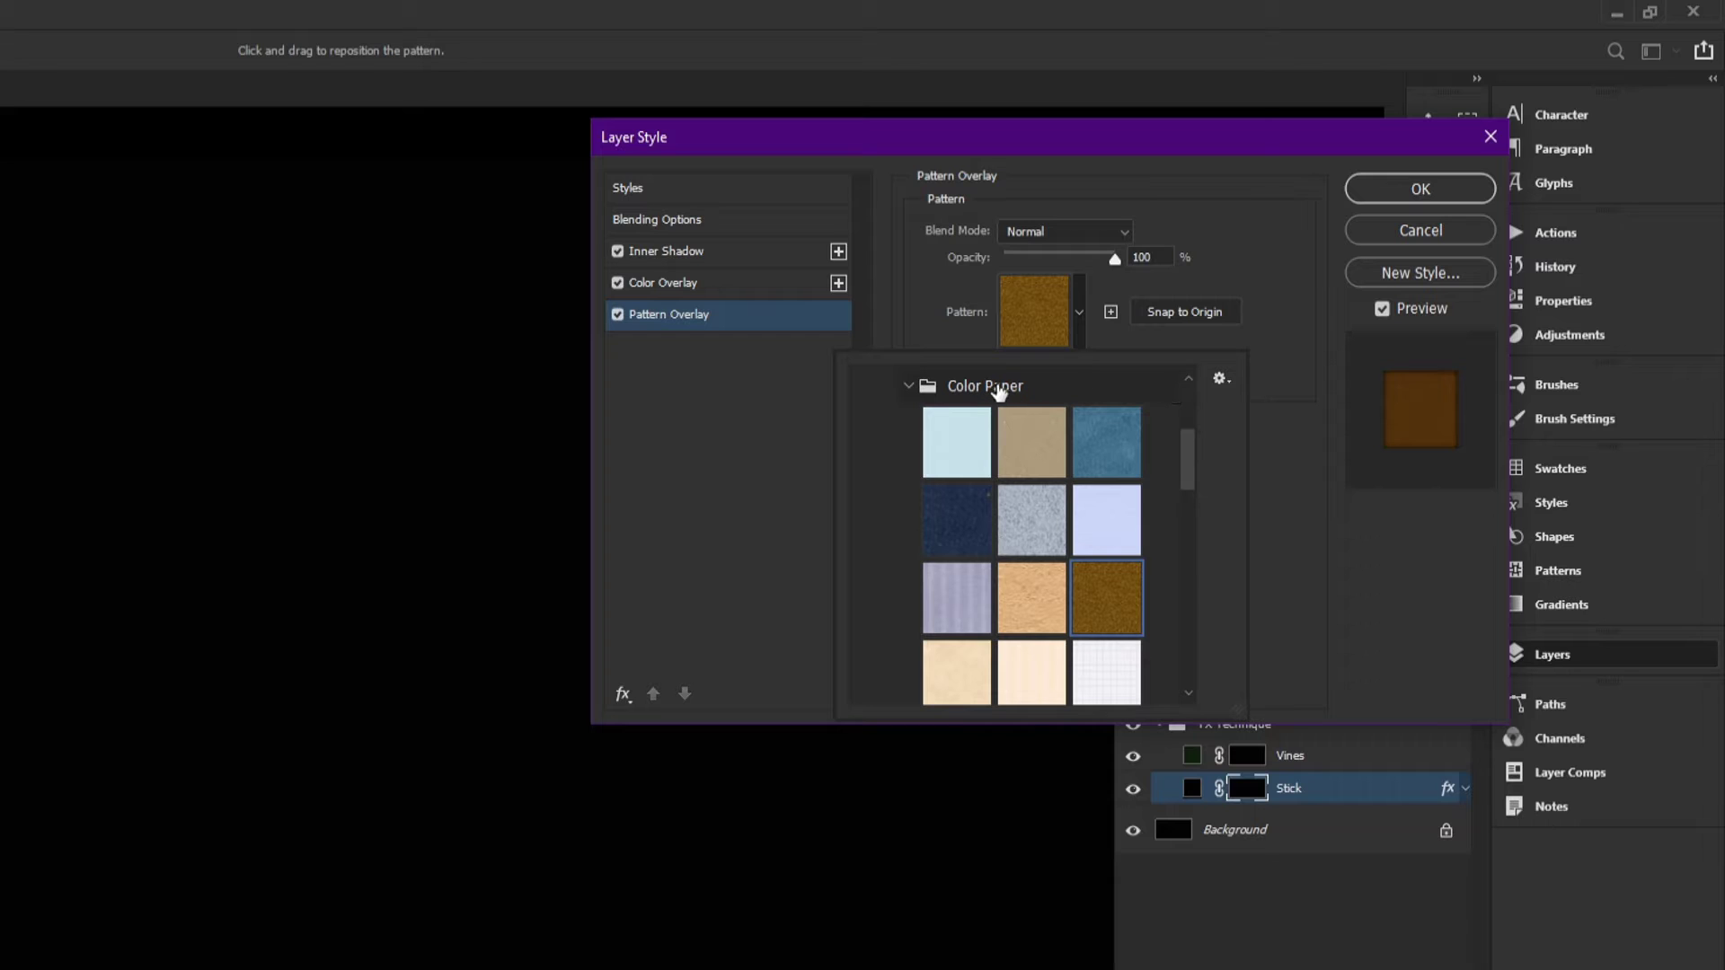
click(1277, 358)
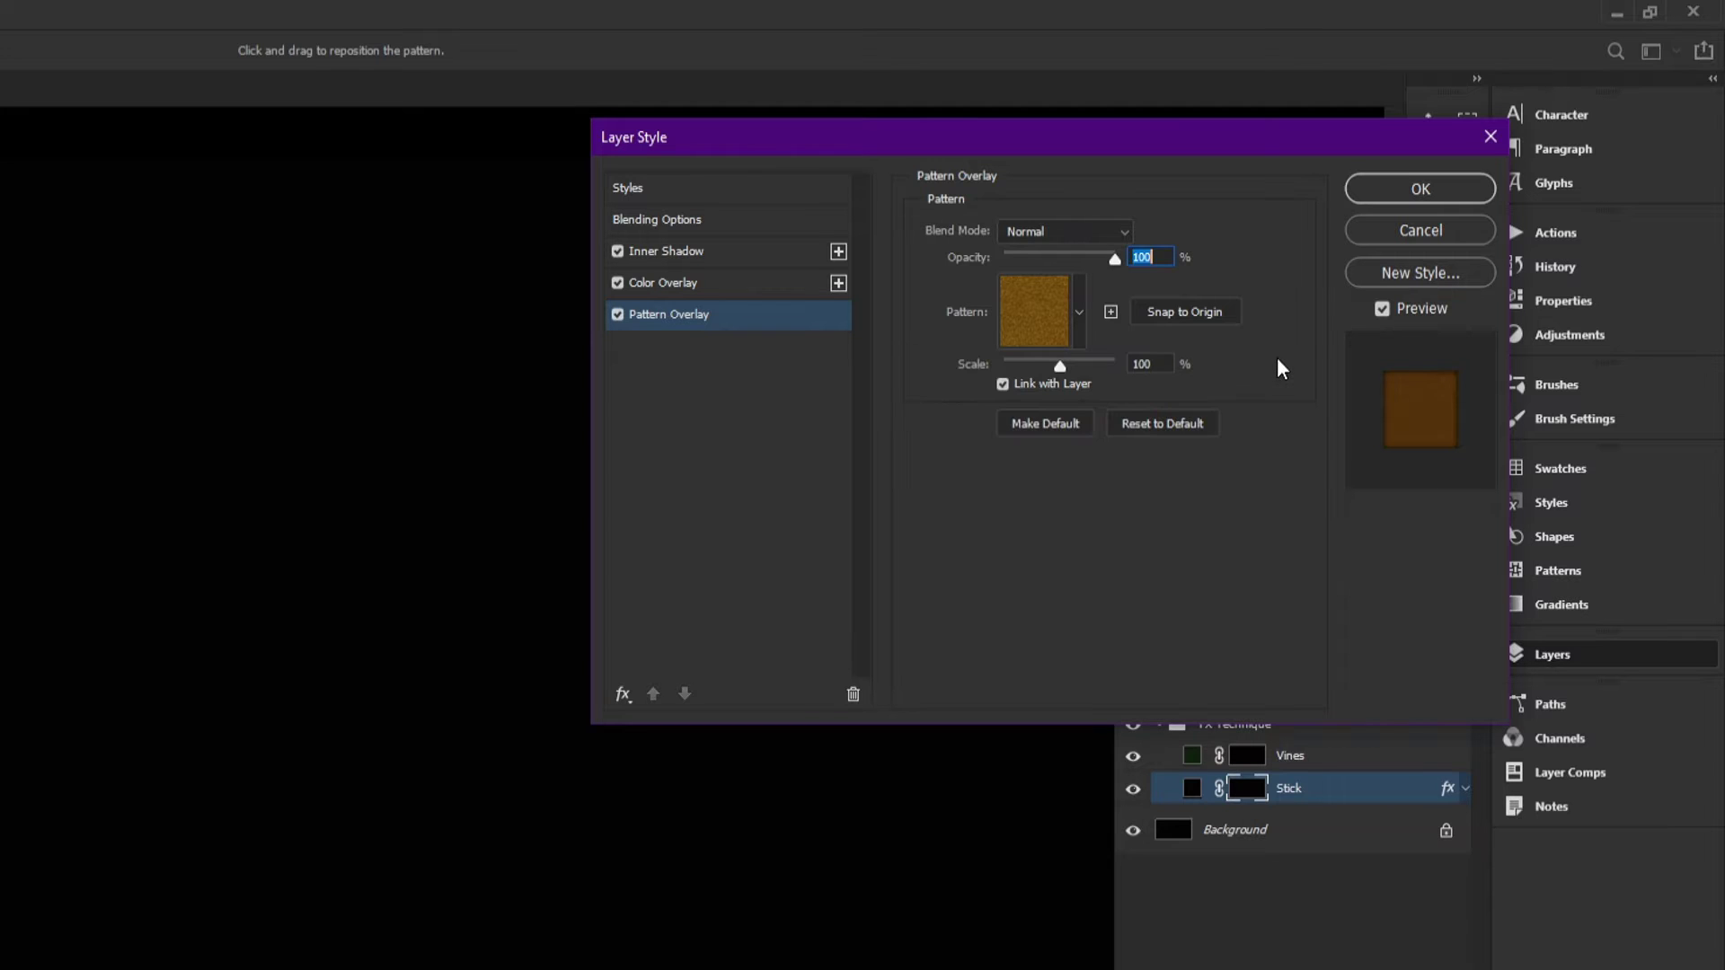
Step: Review the Stick layer's Color Overlay and Inner Shadow colors and settings, then apply the layer style
click(672, 282)
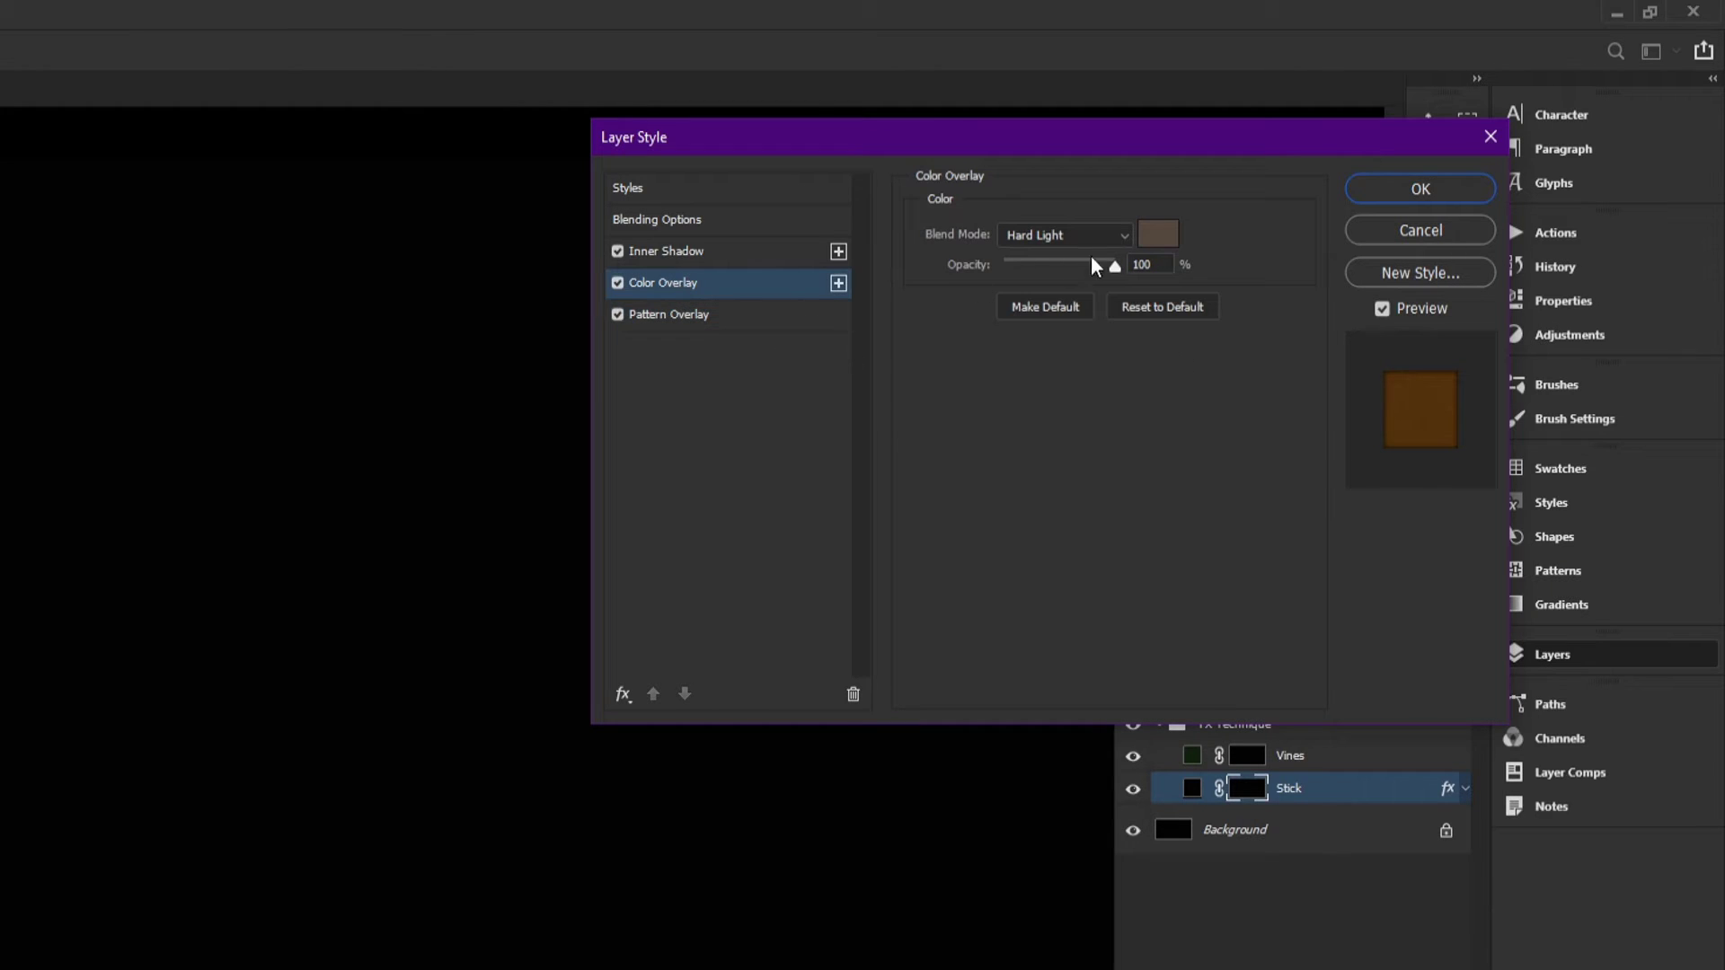
click(1159, 236)
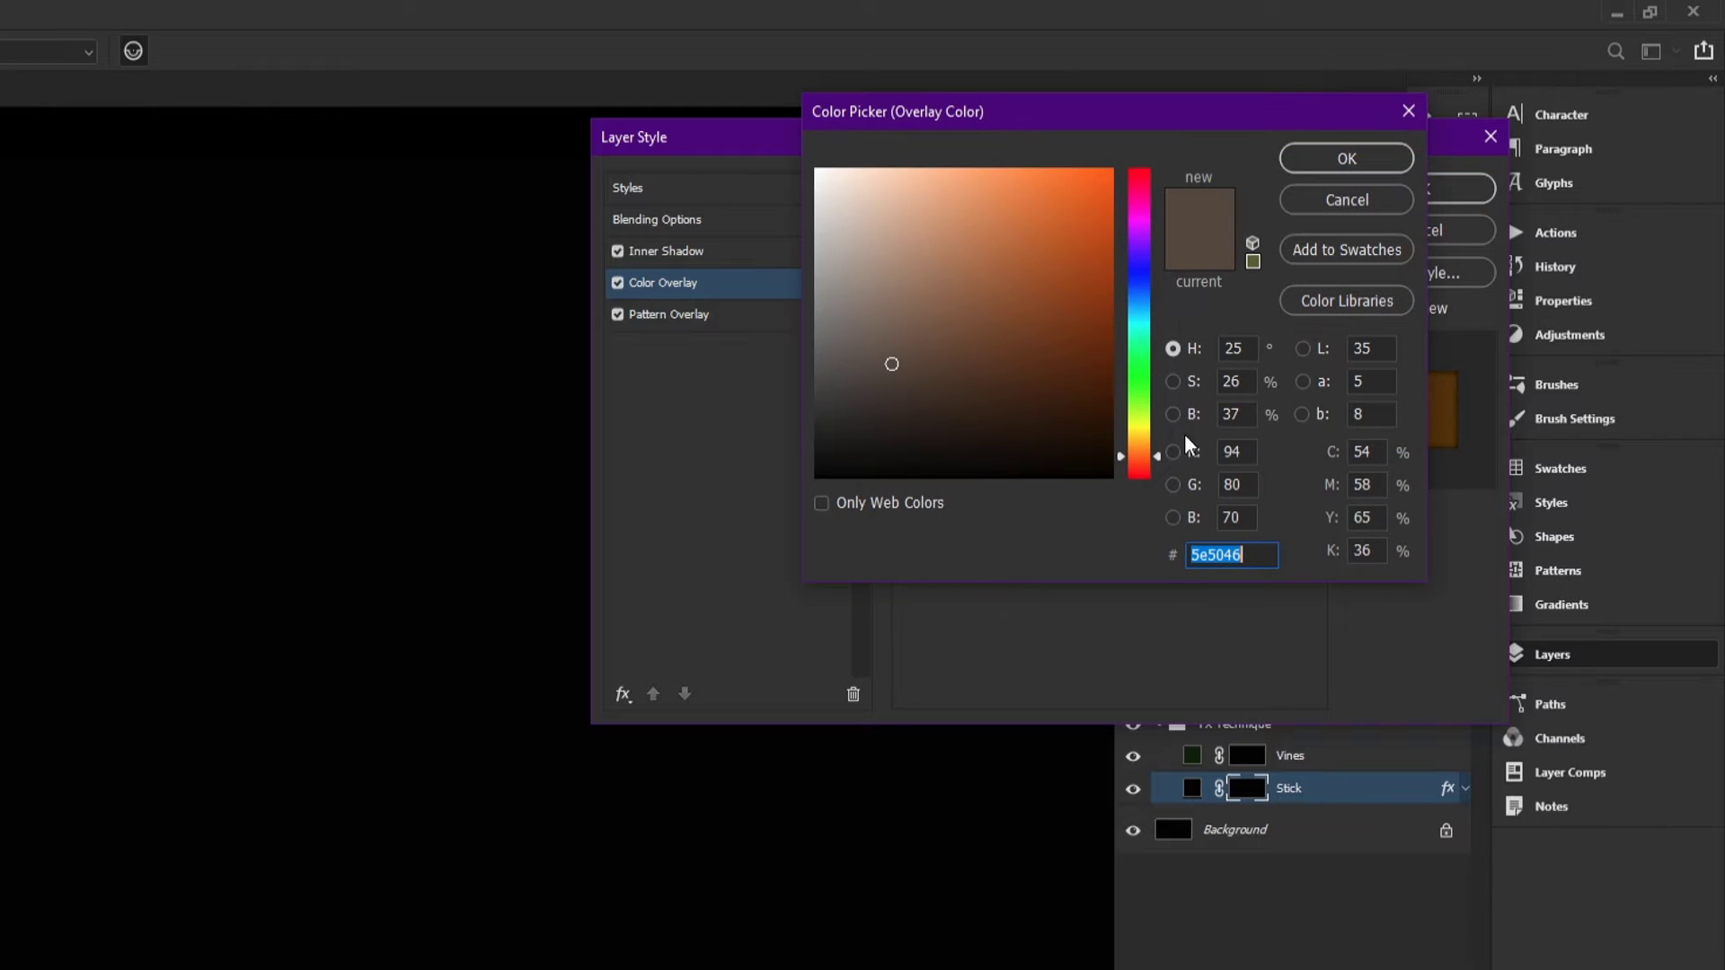
click(1265, 555)
click(1328, 209)
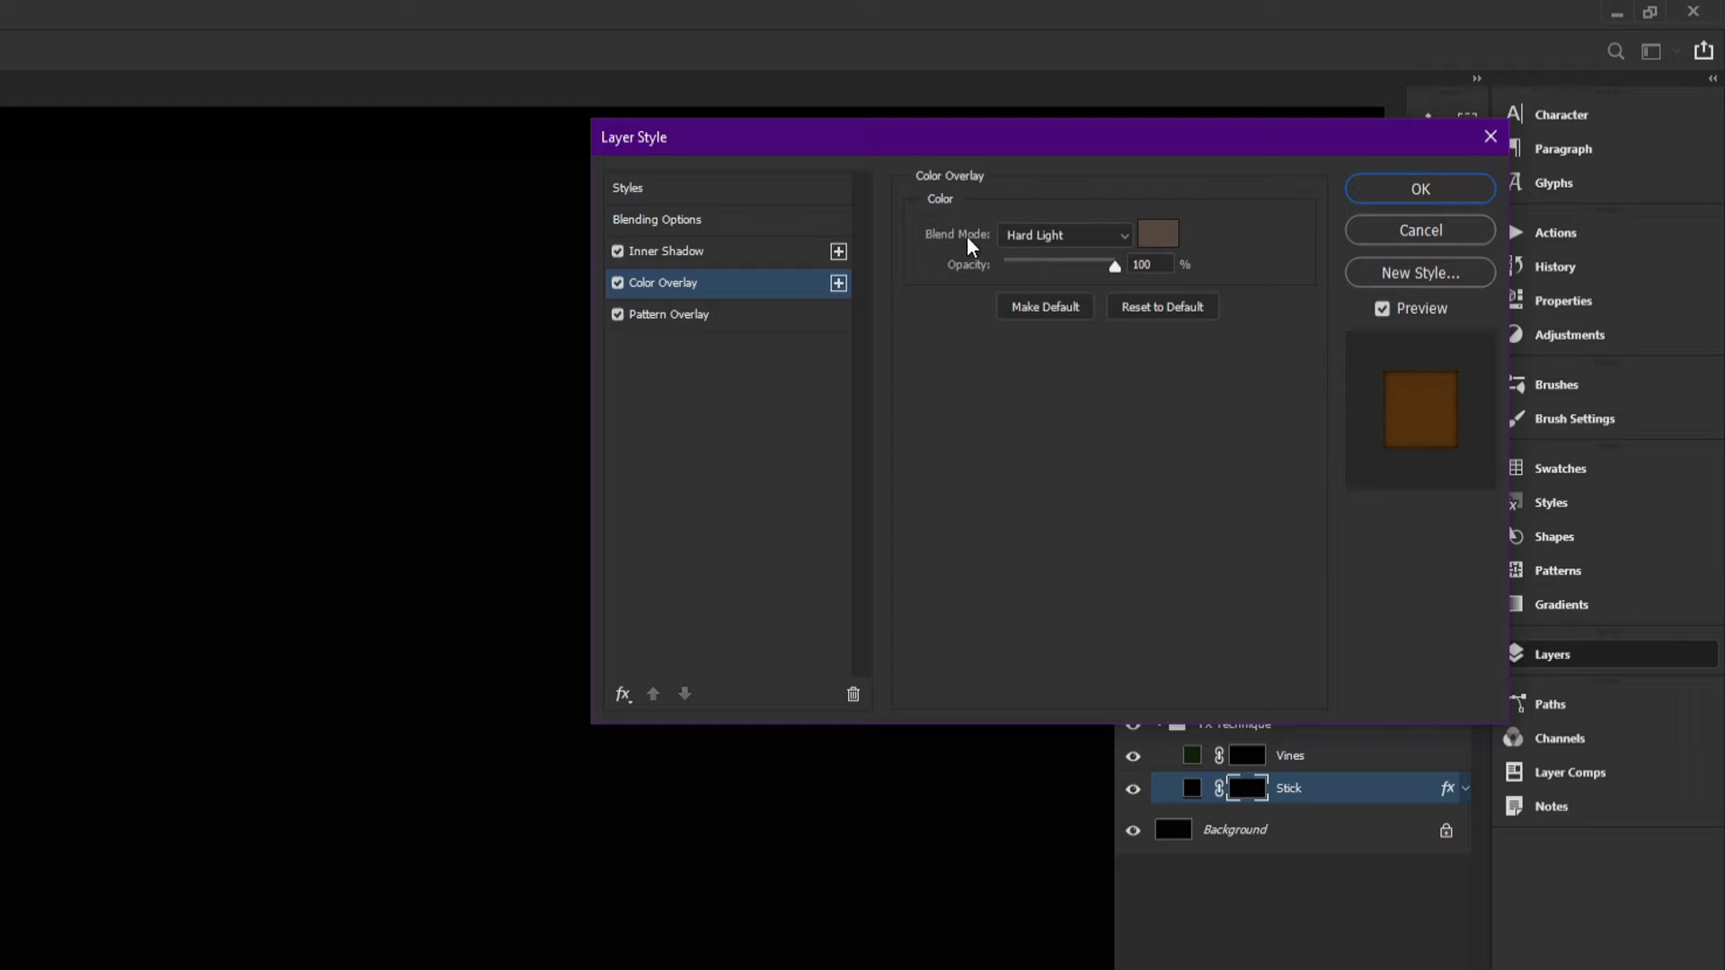
click(697, 251)
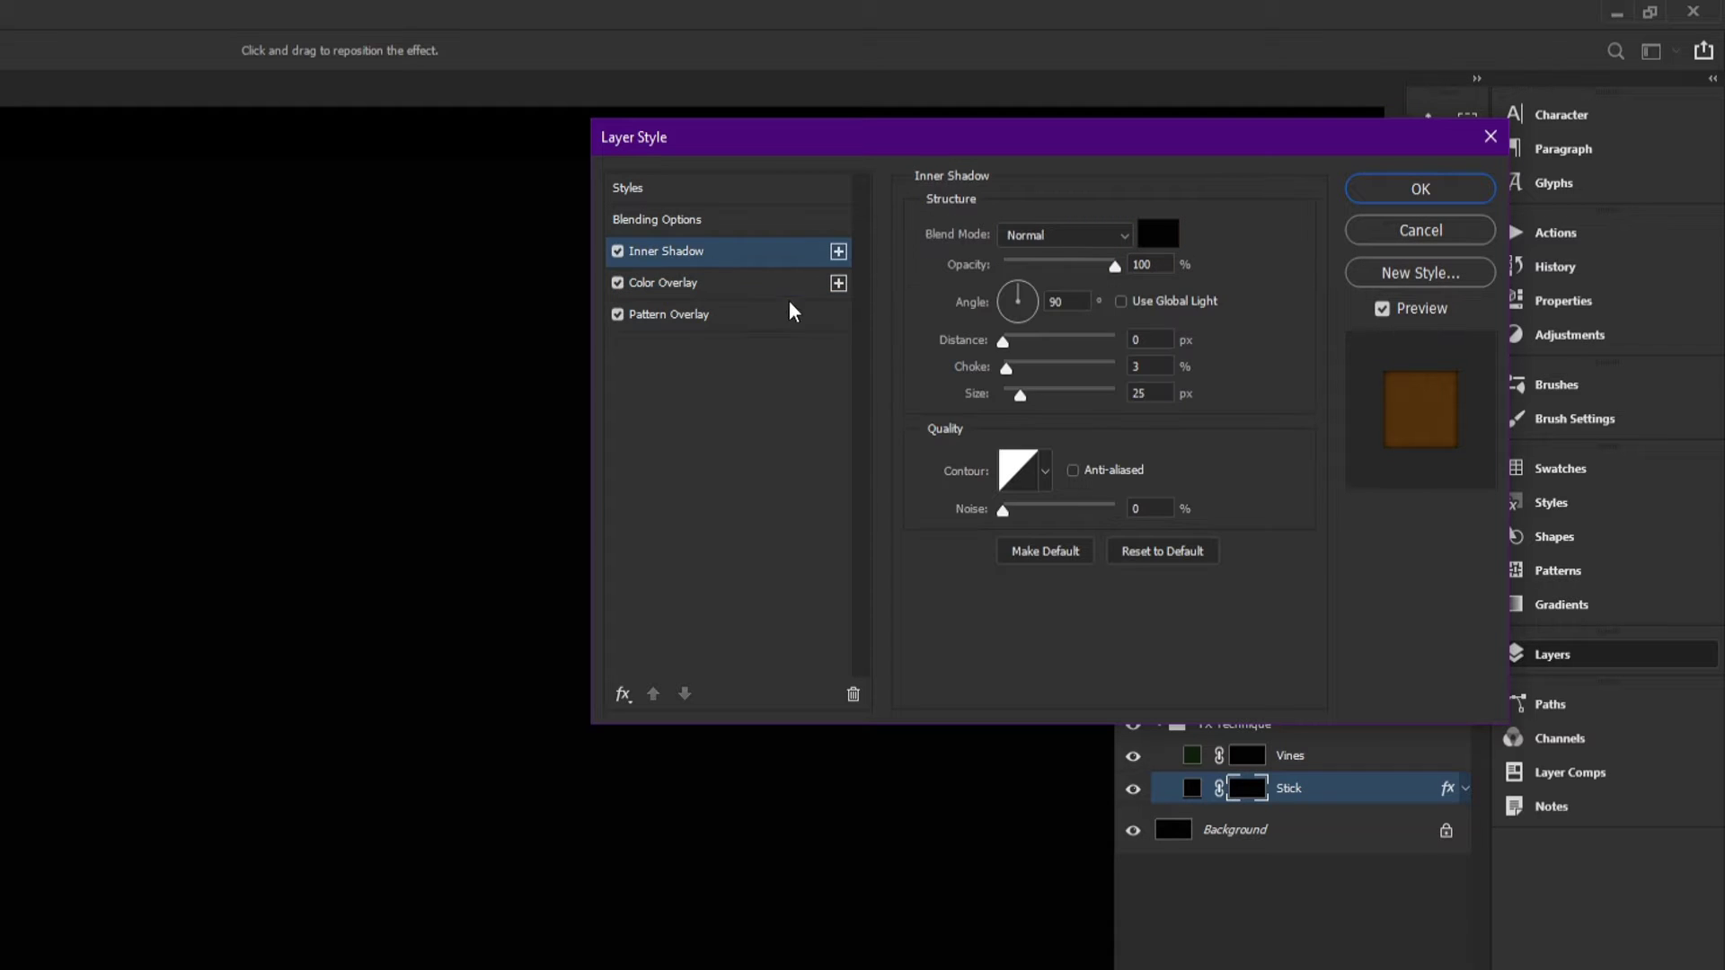
click(1158, 234)
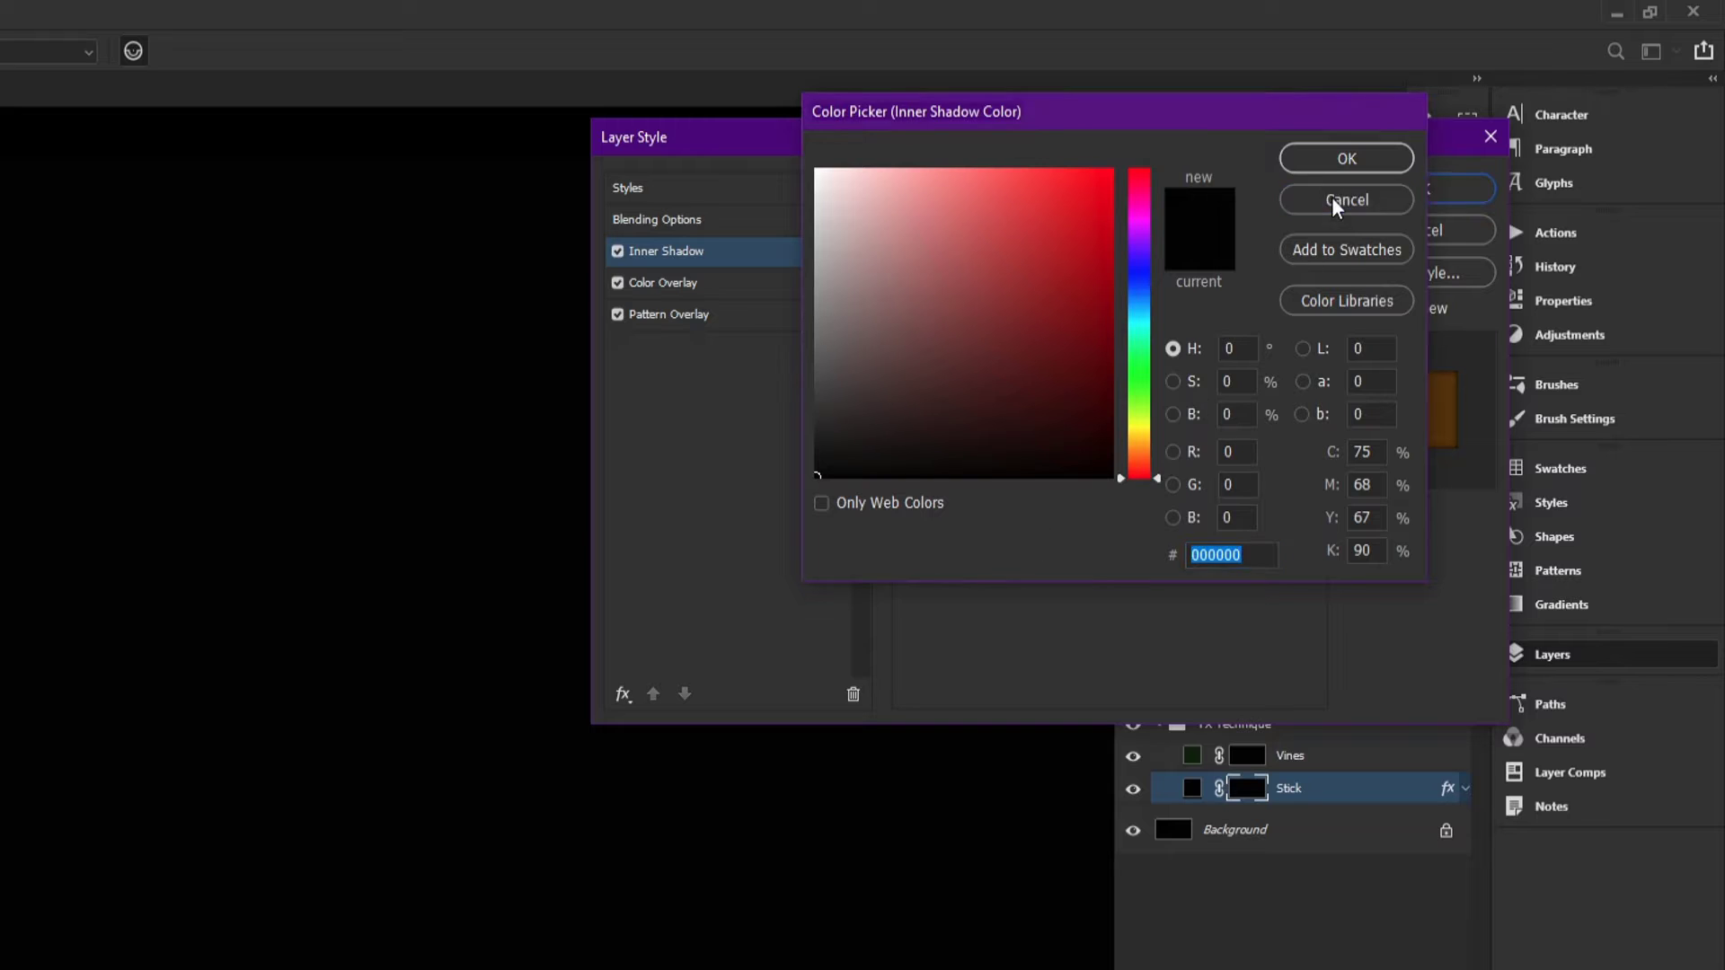
click(1332, 197)
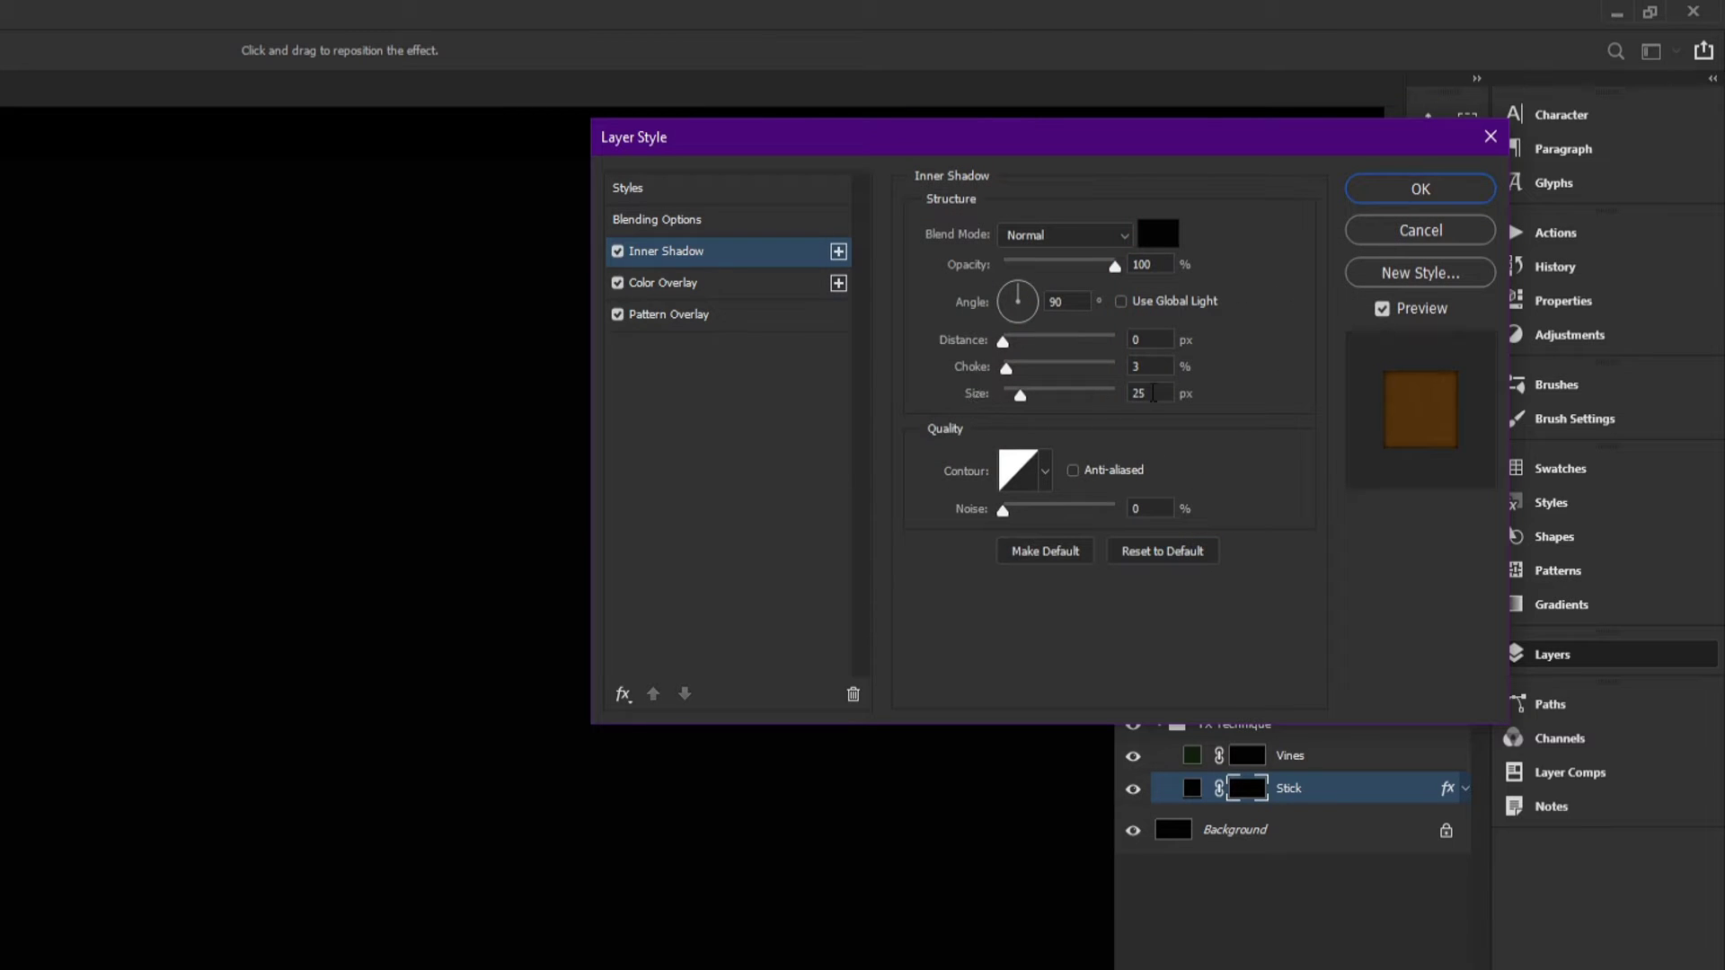
click(1141, 394)
key(Up)
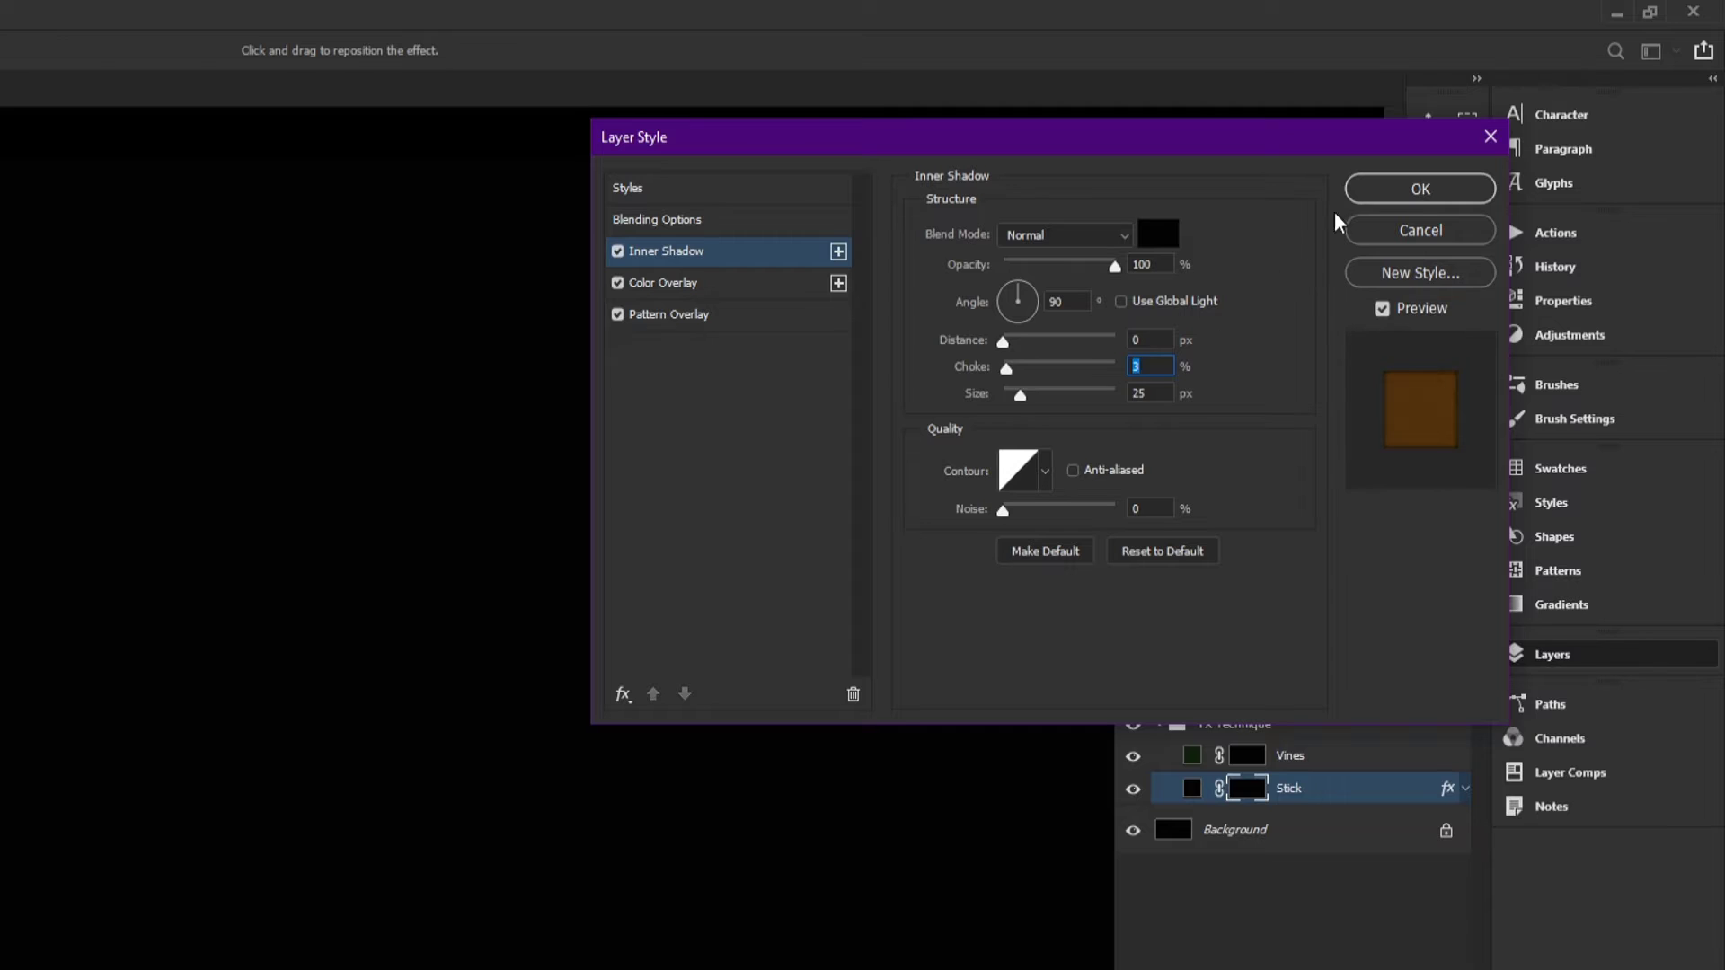
click(1394, 192)
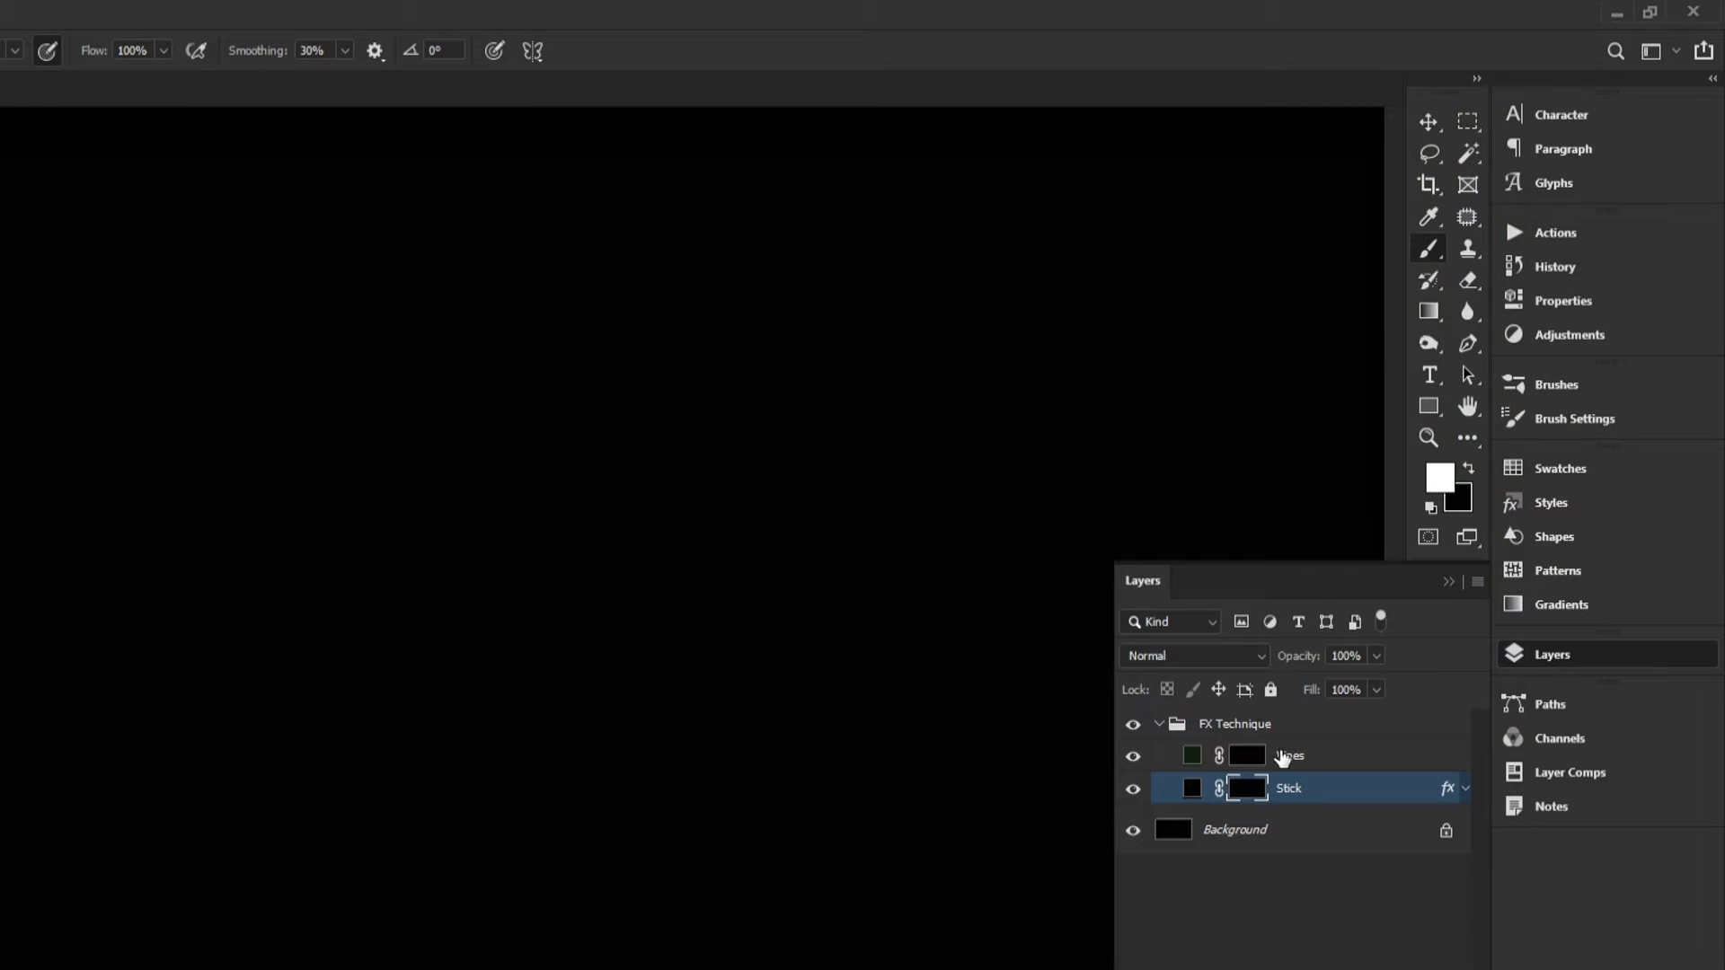
Step: Select the Vines layer and apply the green style swatch from the Styles panel to it
click(1284, 760)
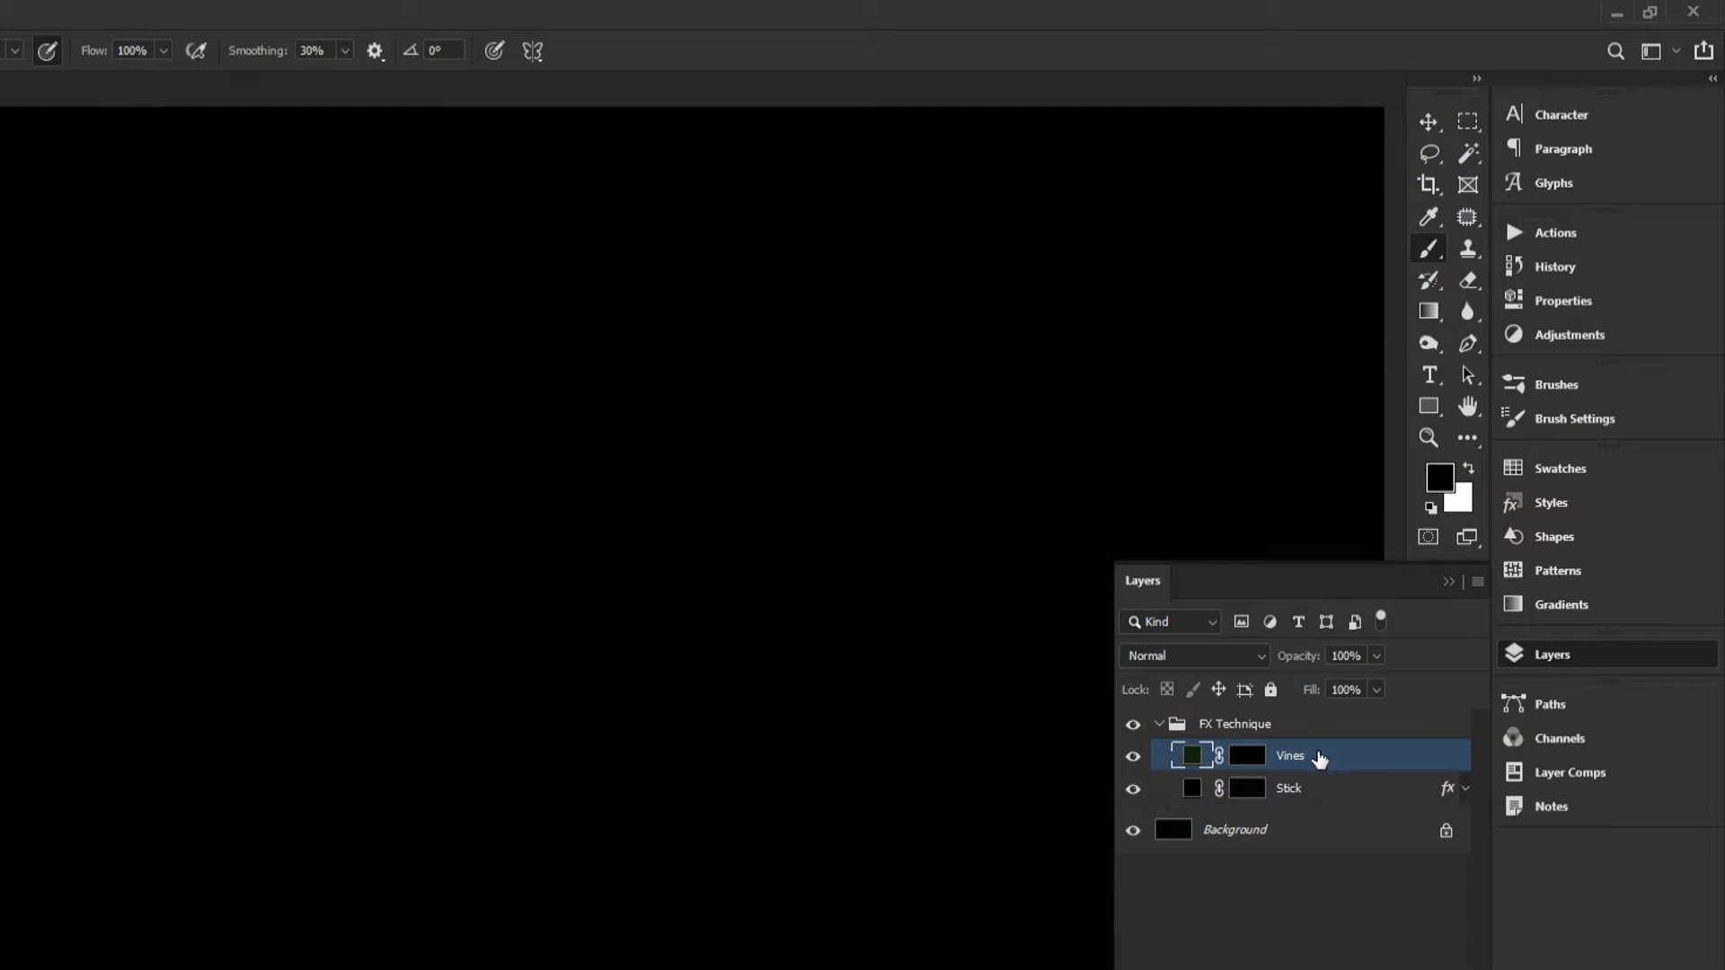
click(1552, 503)
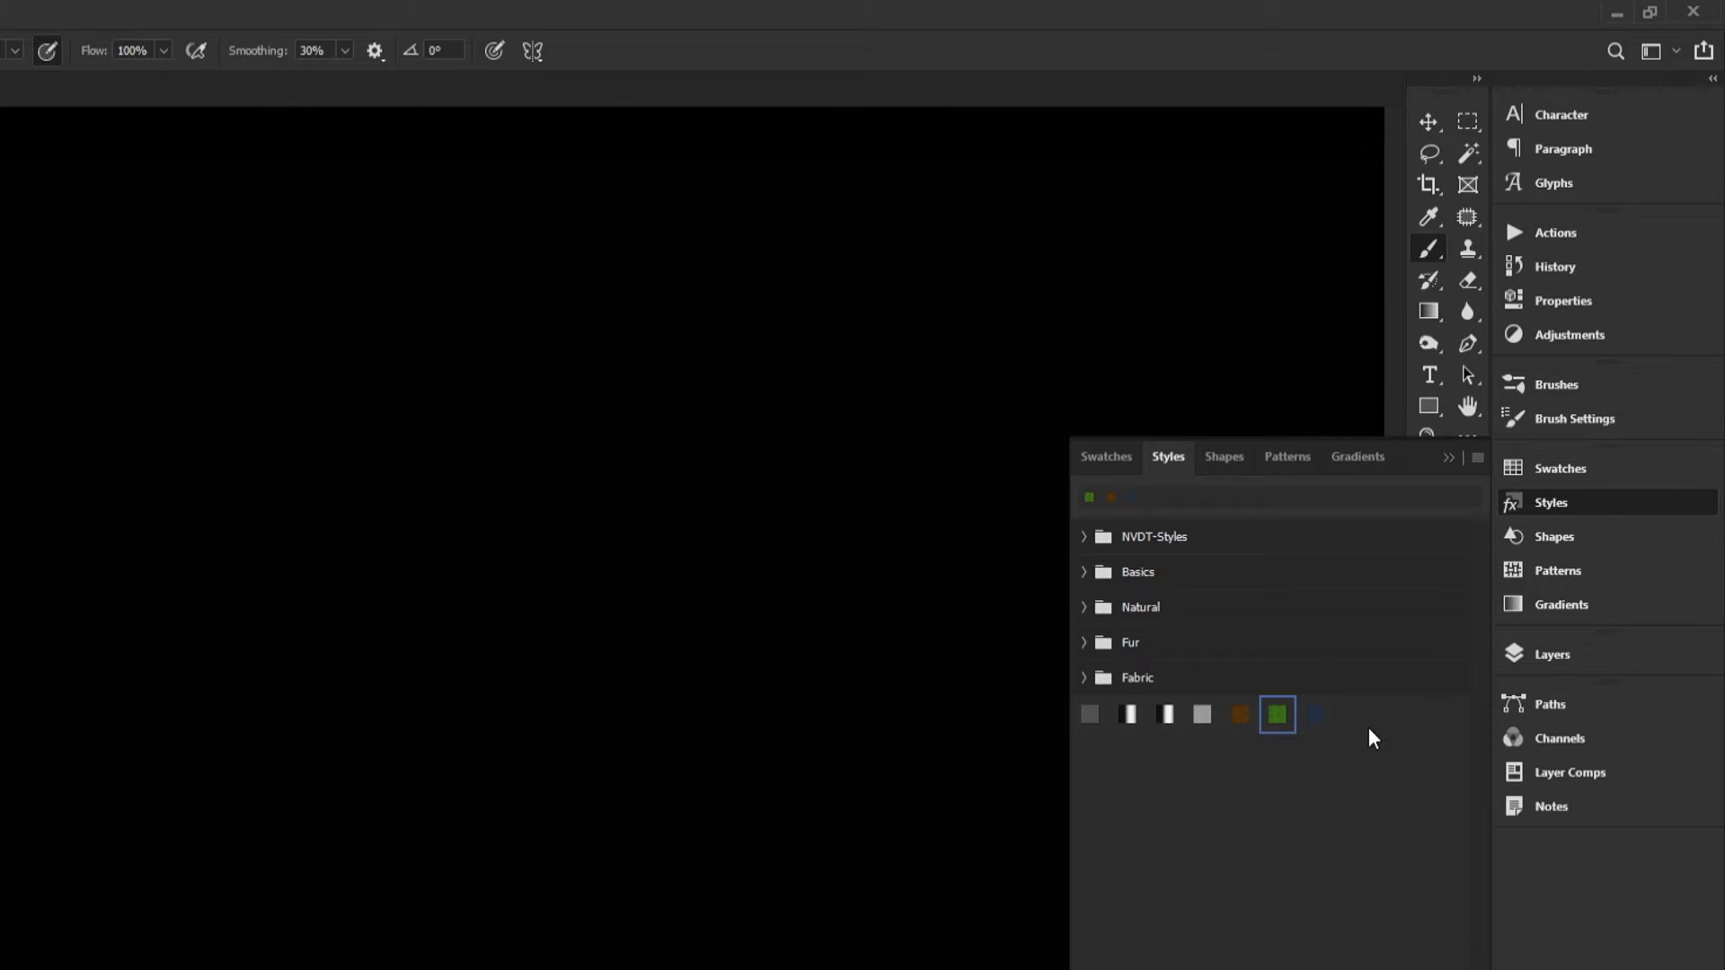
click(1545, 655)
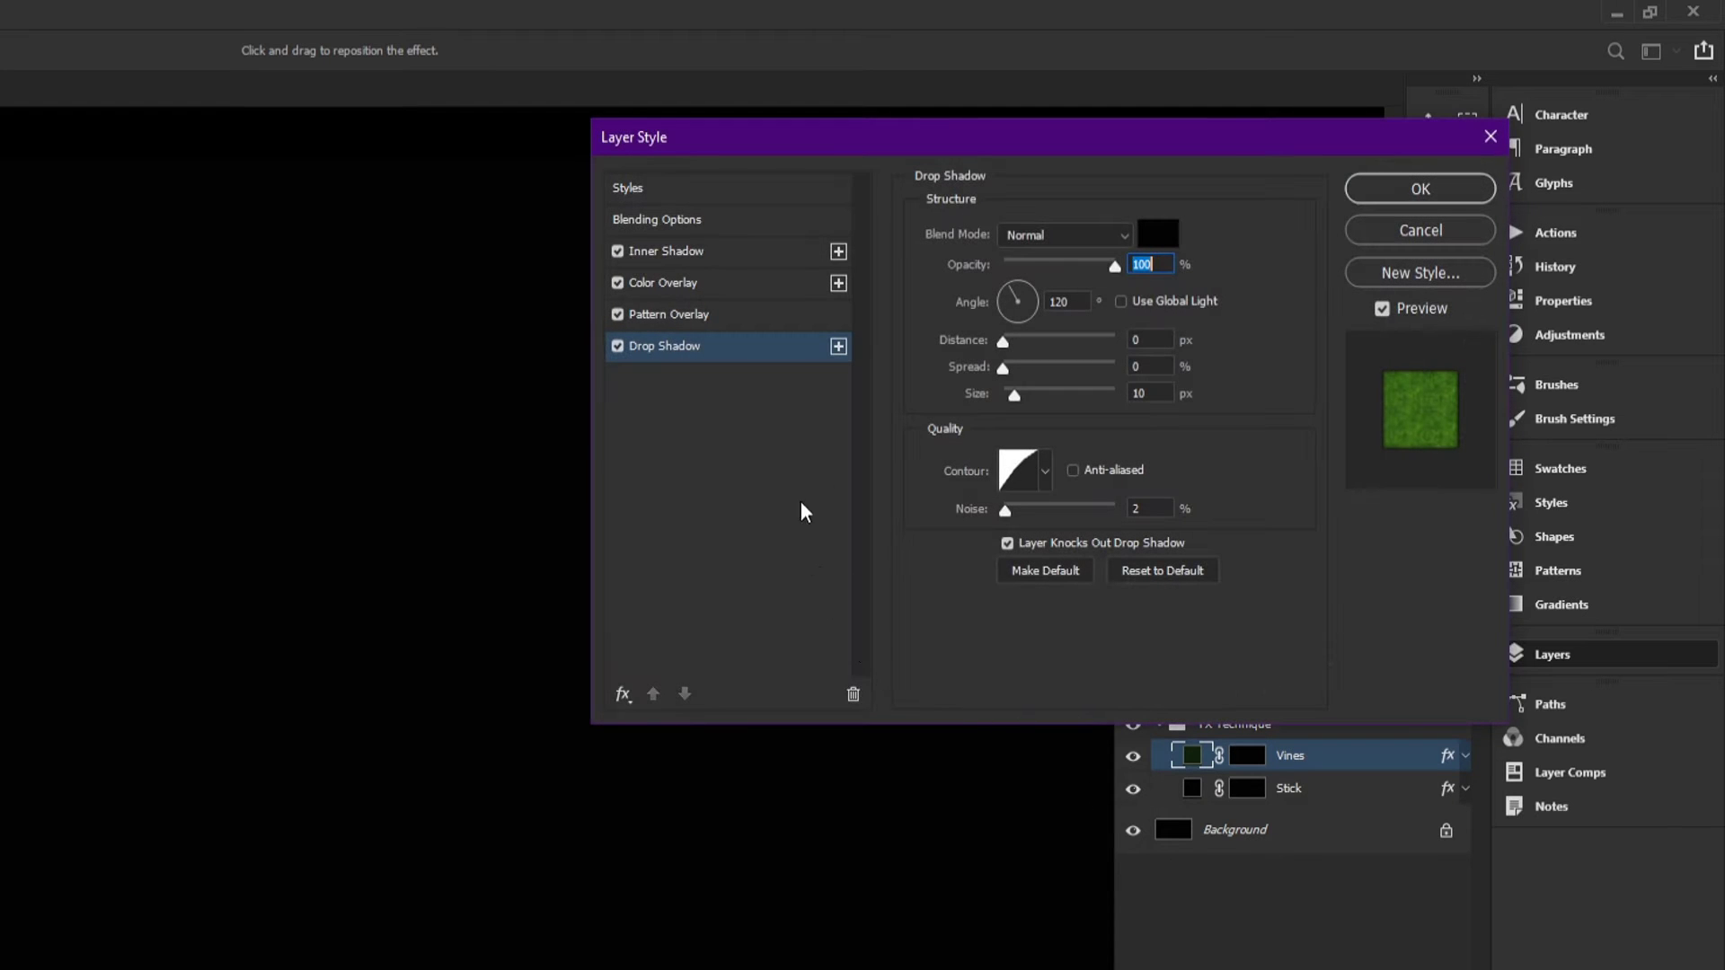
drag(1232, 139, 1320, 148)
drag(934, 165, 930, 146)
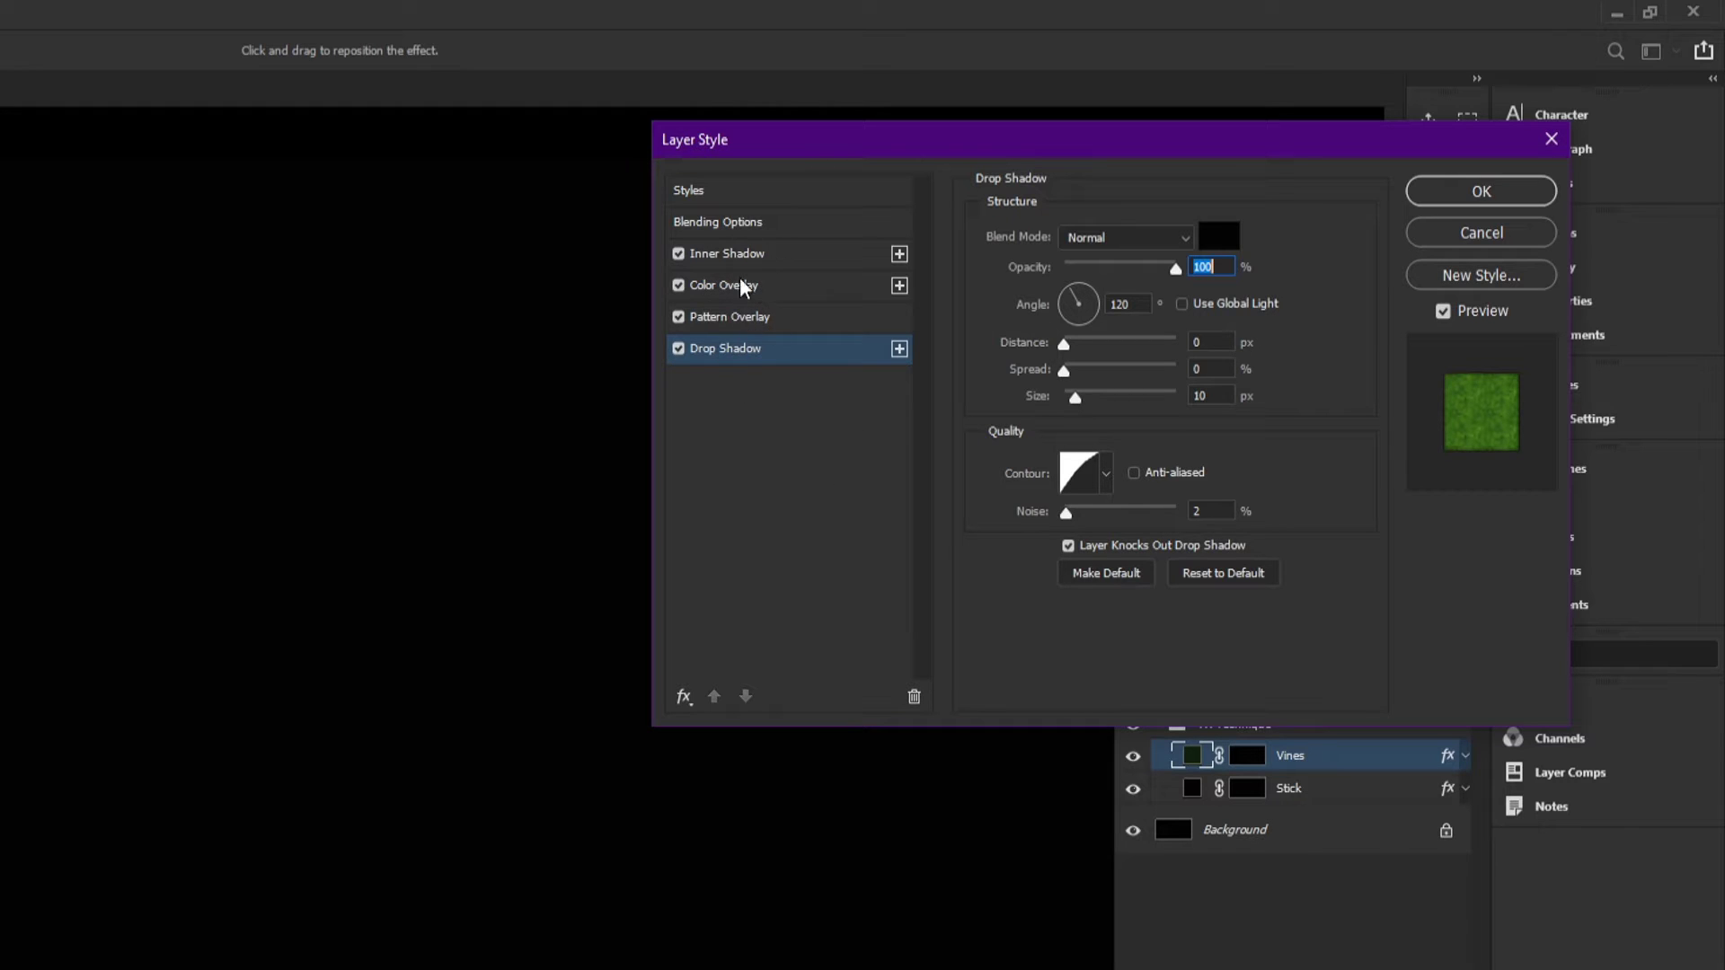
click(688, 693)
click(708, 724)
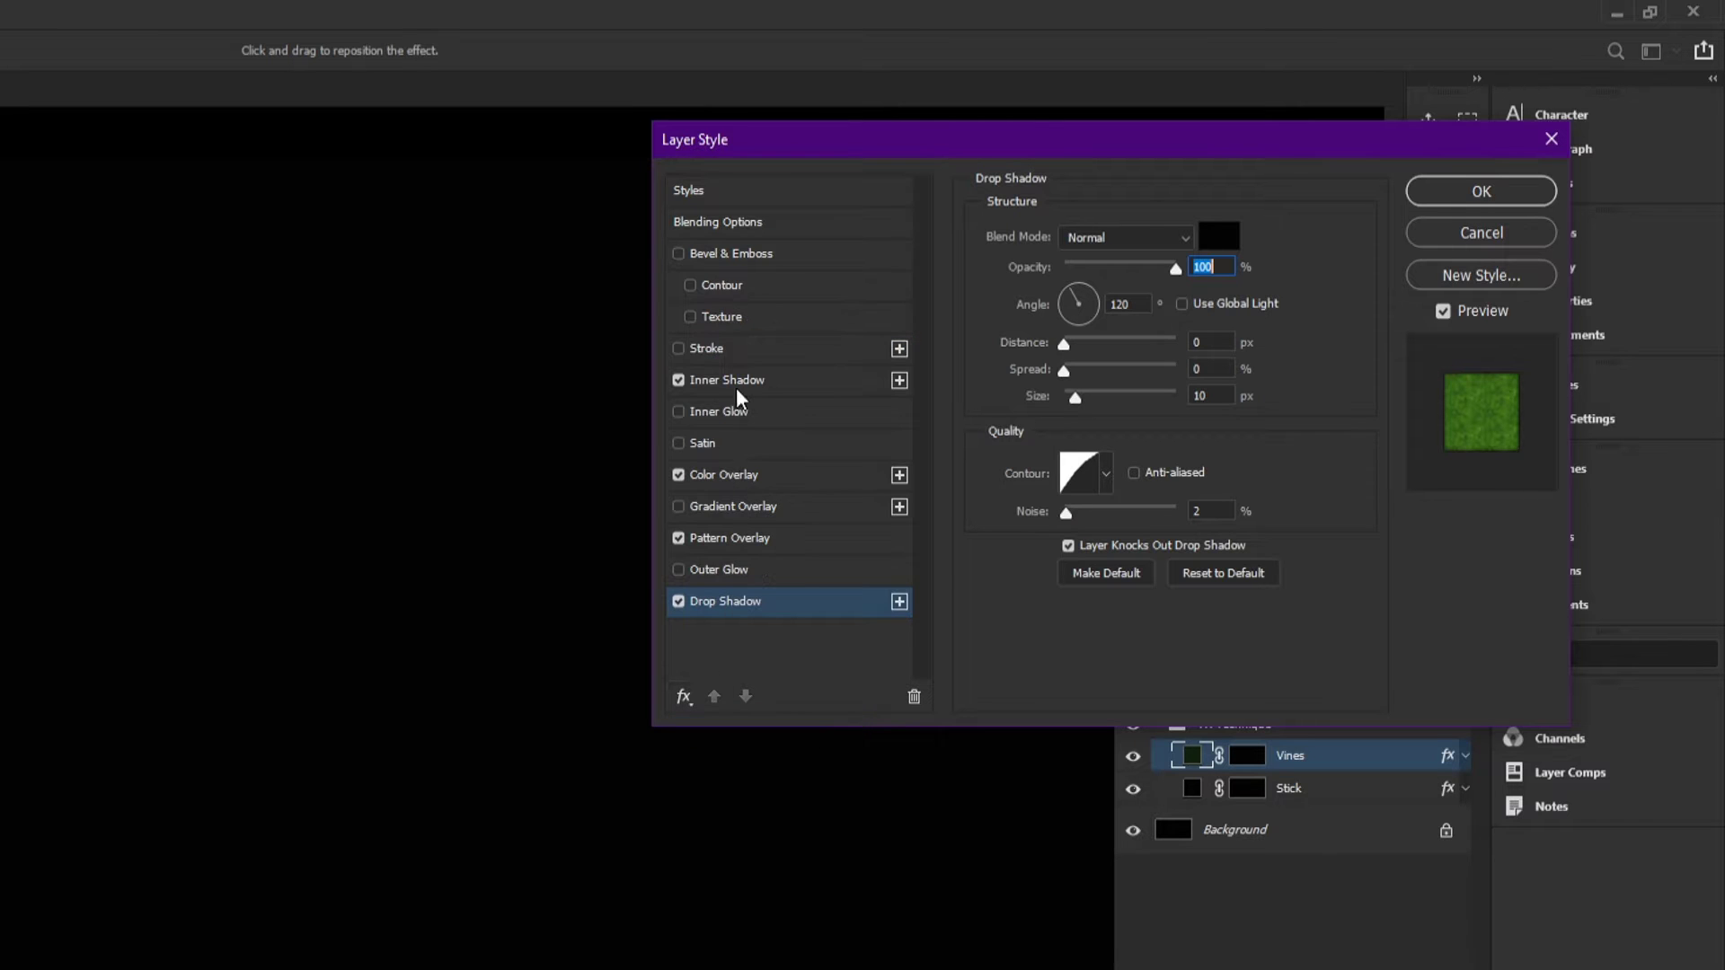
click(1448, 239)
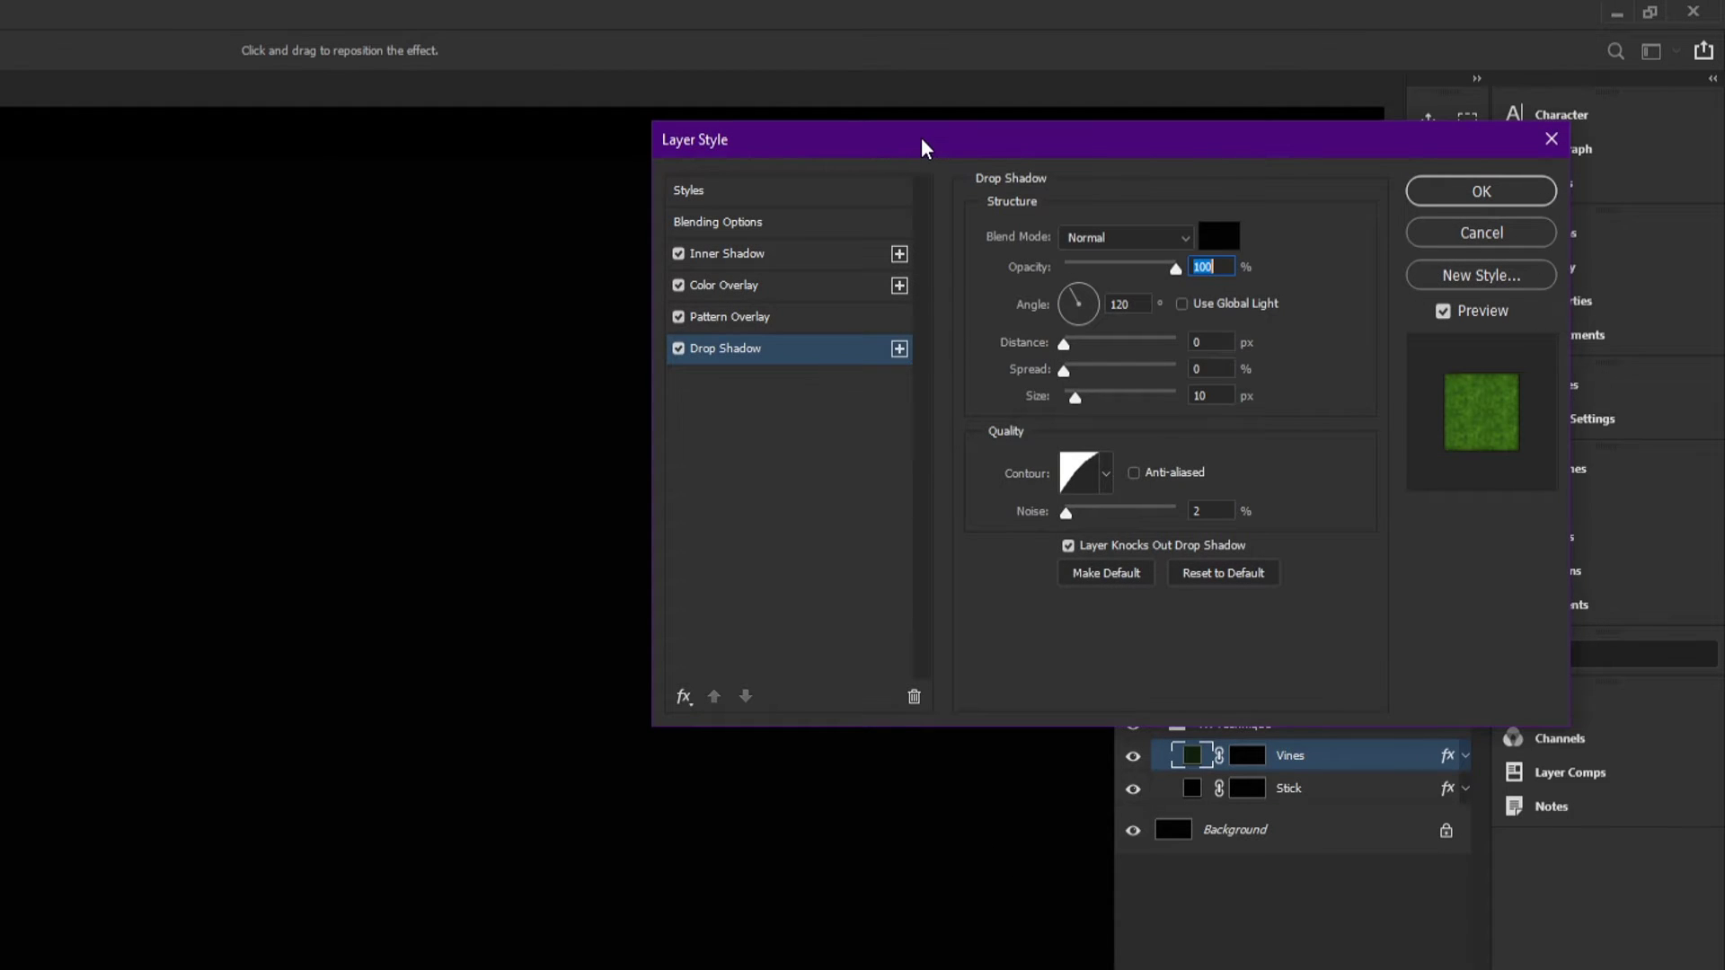
drag(920, 138, 870, 137)
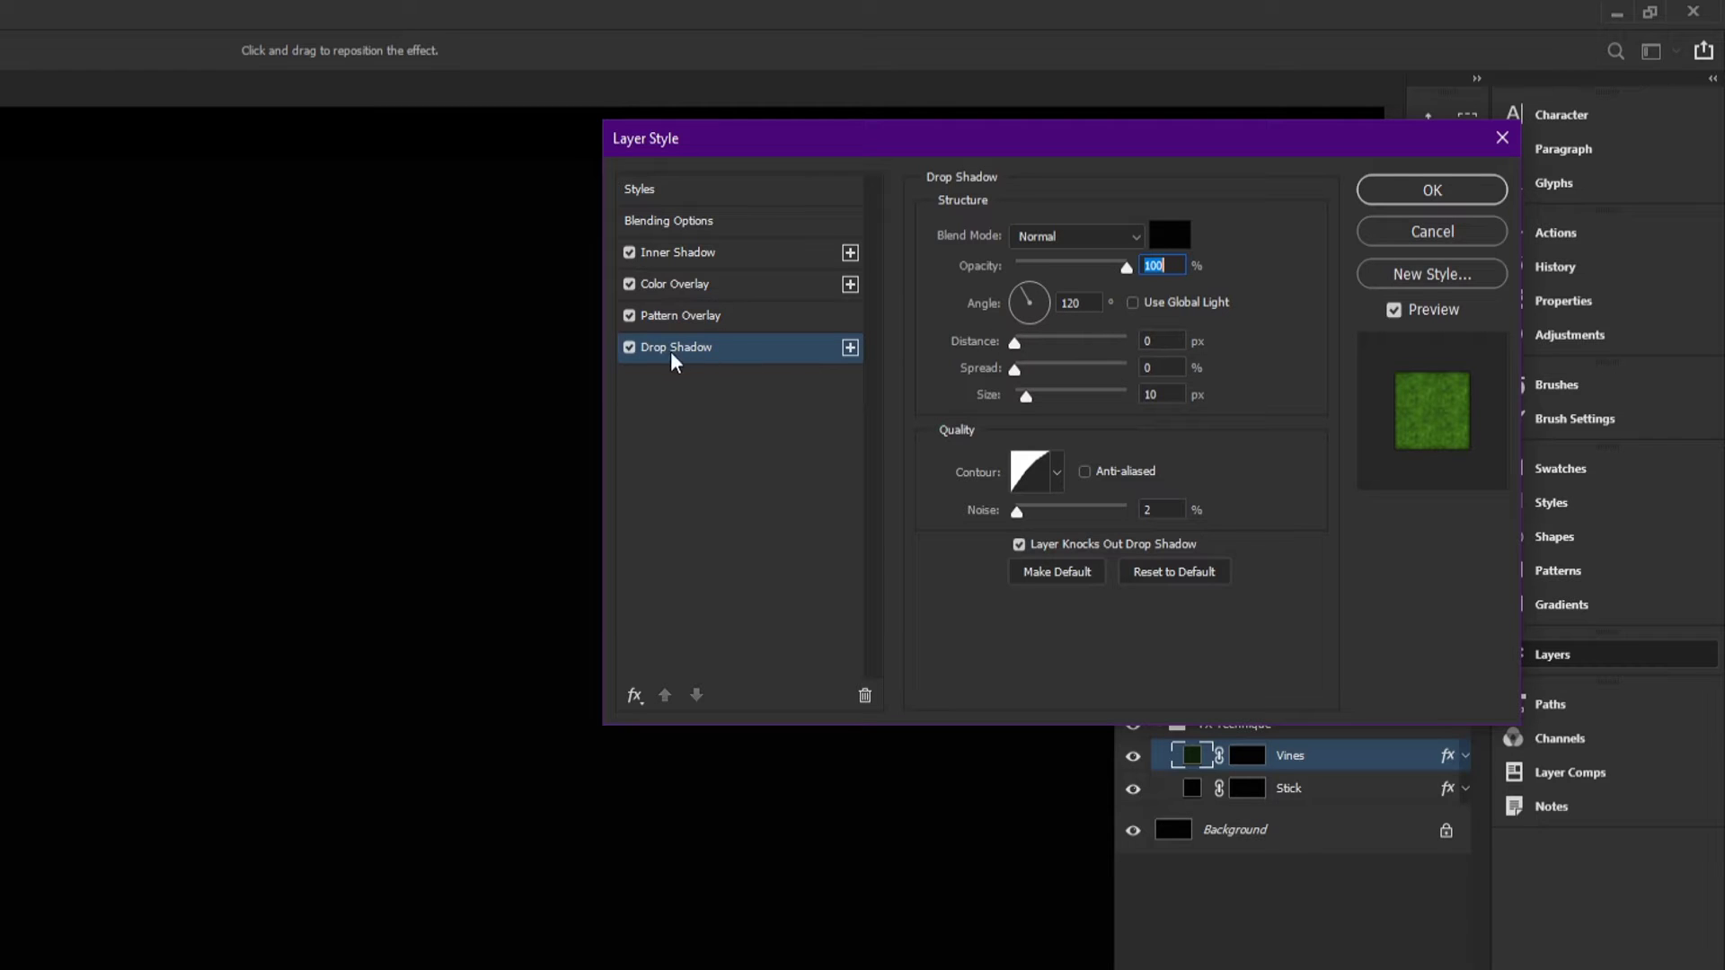
Step: Examine the Vines layer's Drop Shadow color and settings and its Pattern Overlay pattern in the Color Paper set
click(1163, 395)
click(1158, 515)
click(1164, 237)
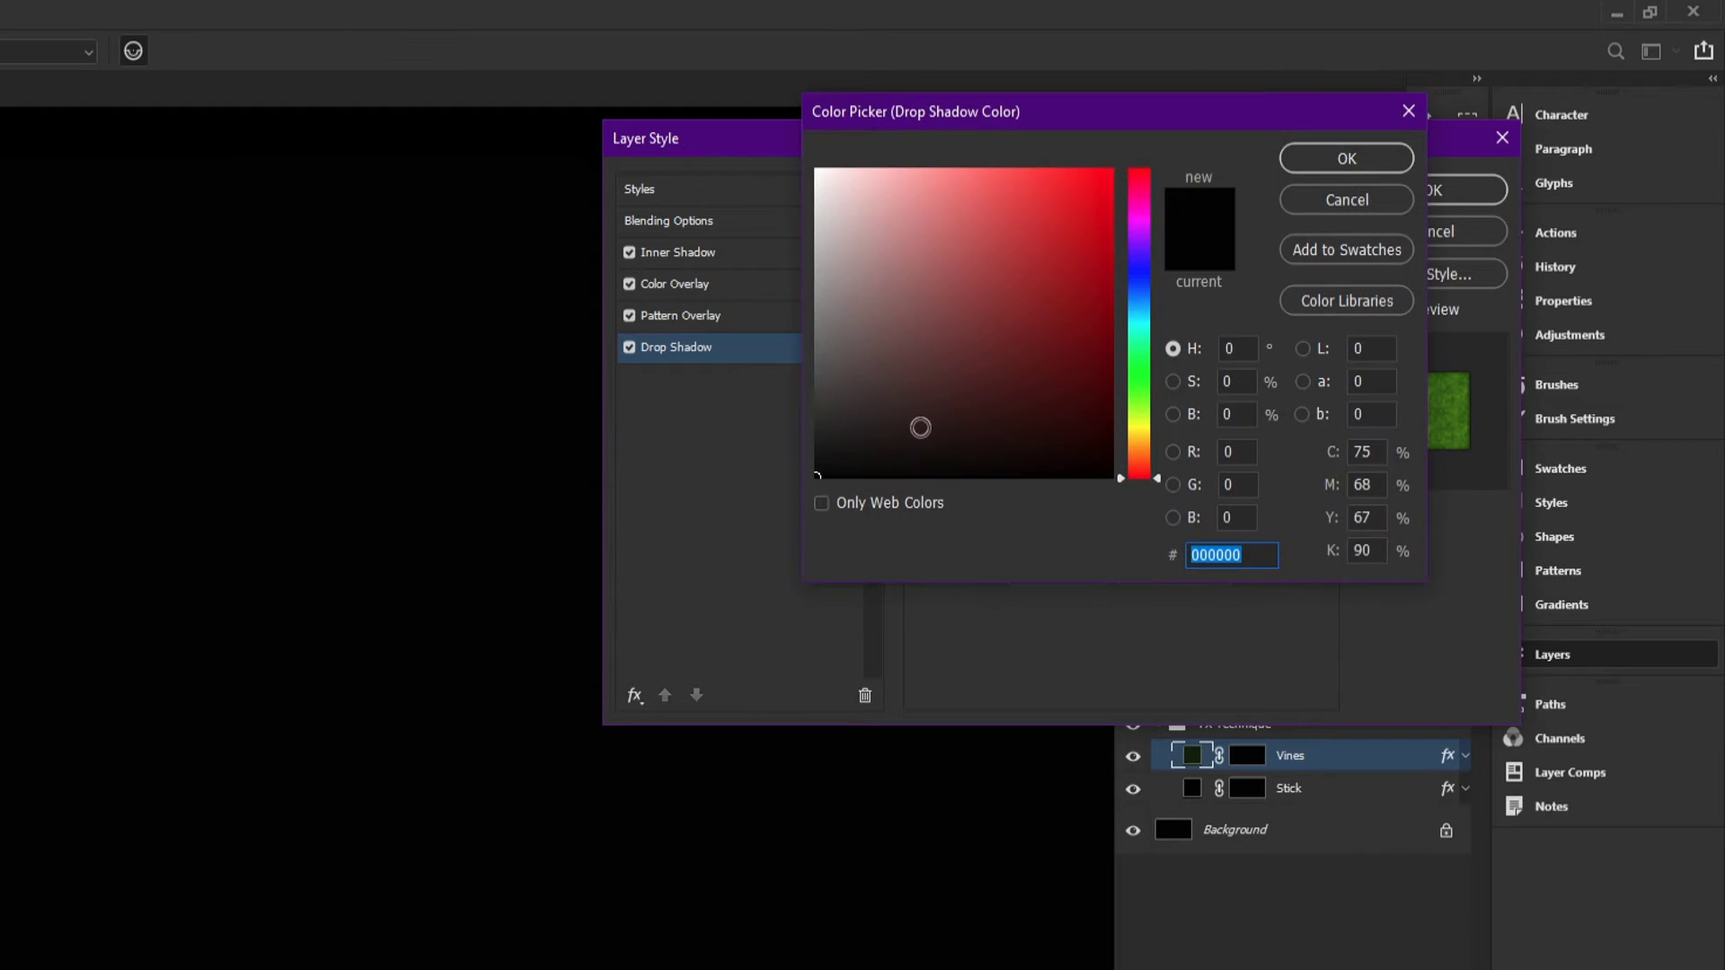
click(1328, 201)
click(710, 318)
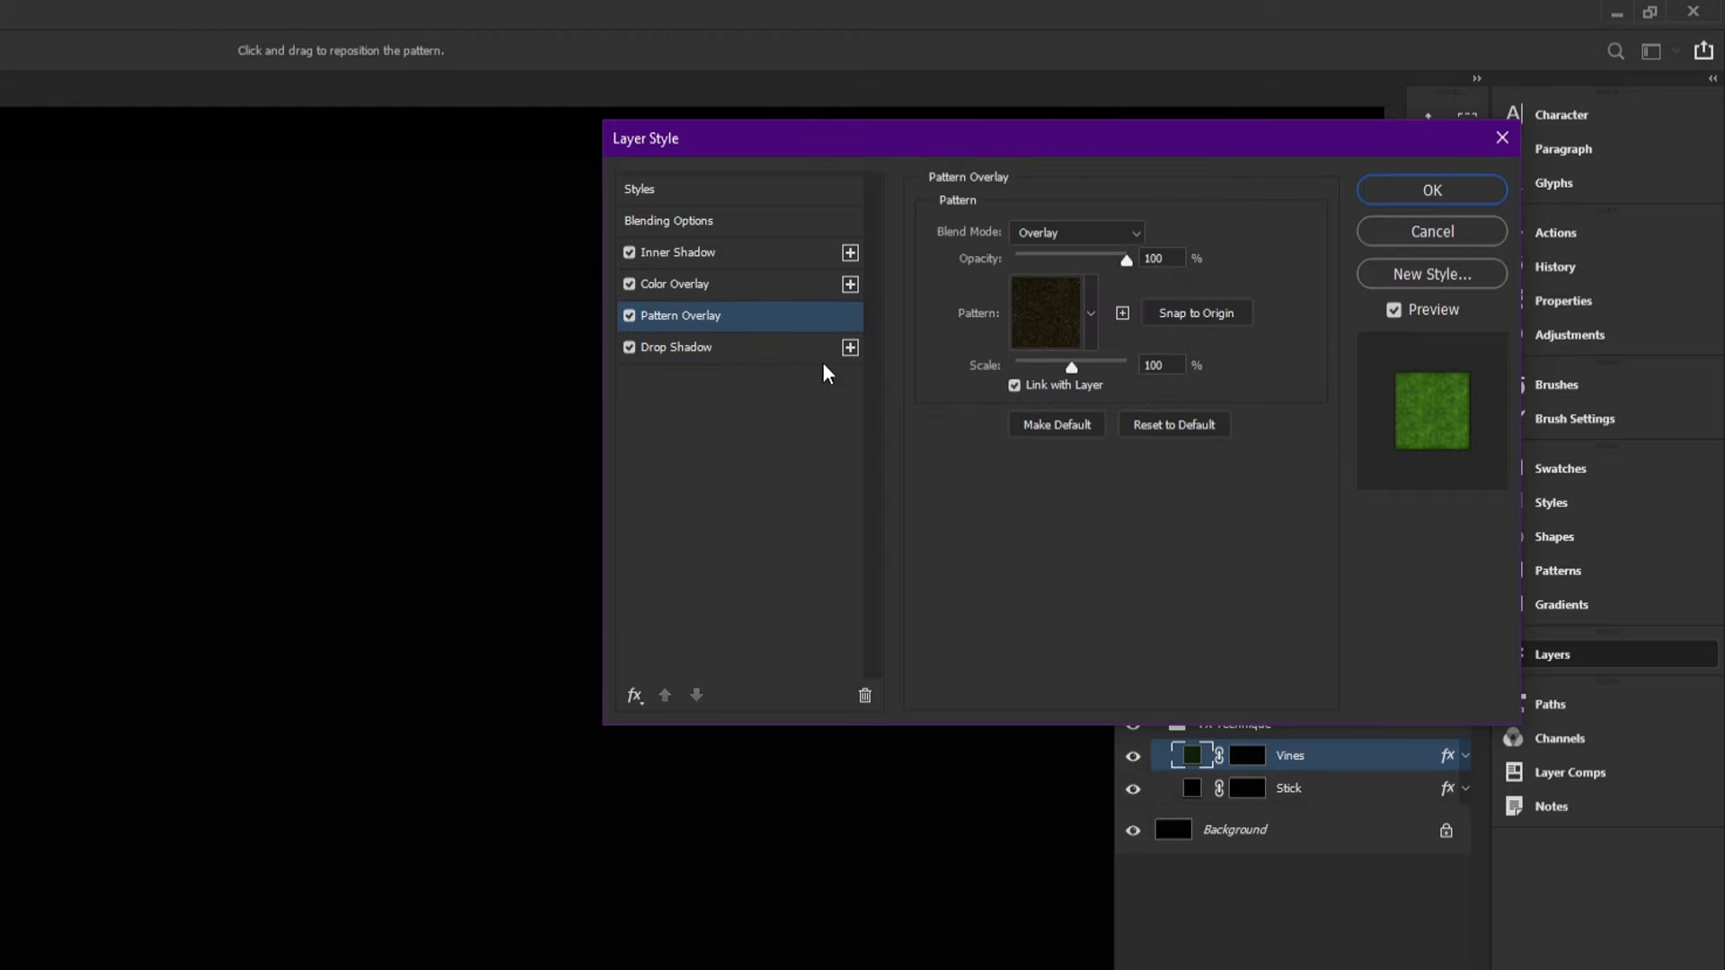
click(1054, 306)
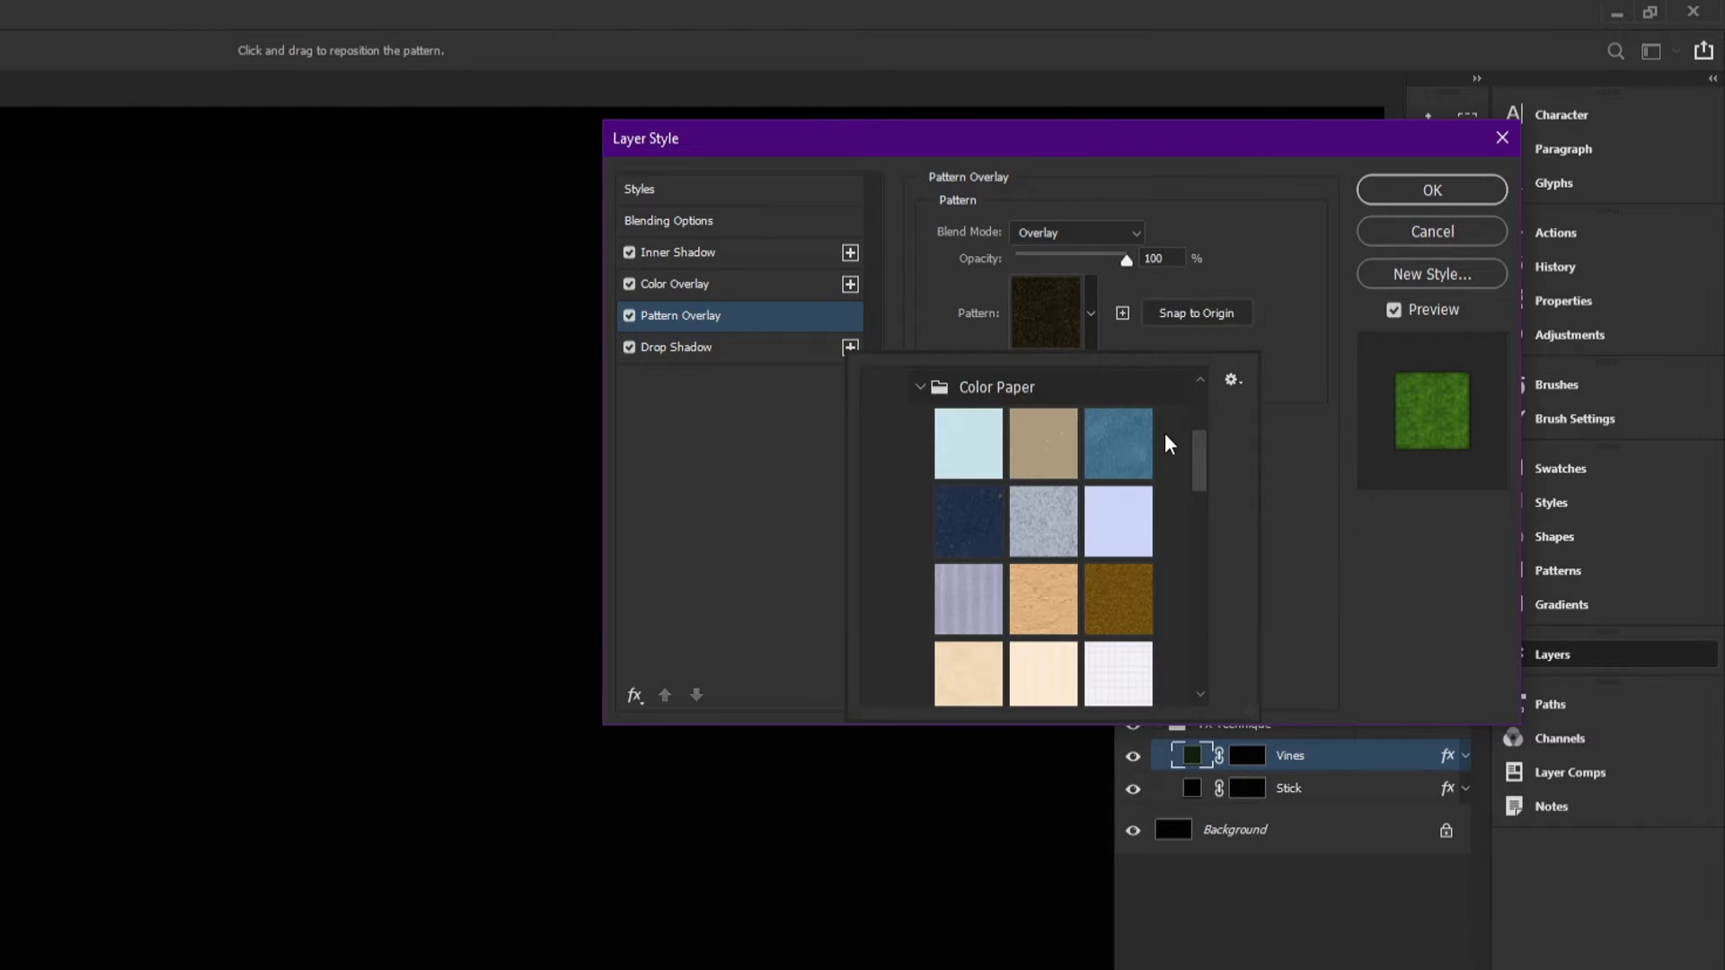
drag(1196, 454, 1198, 520)
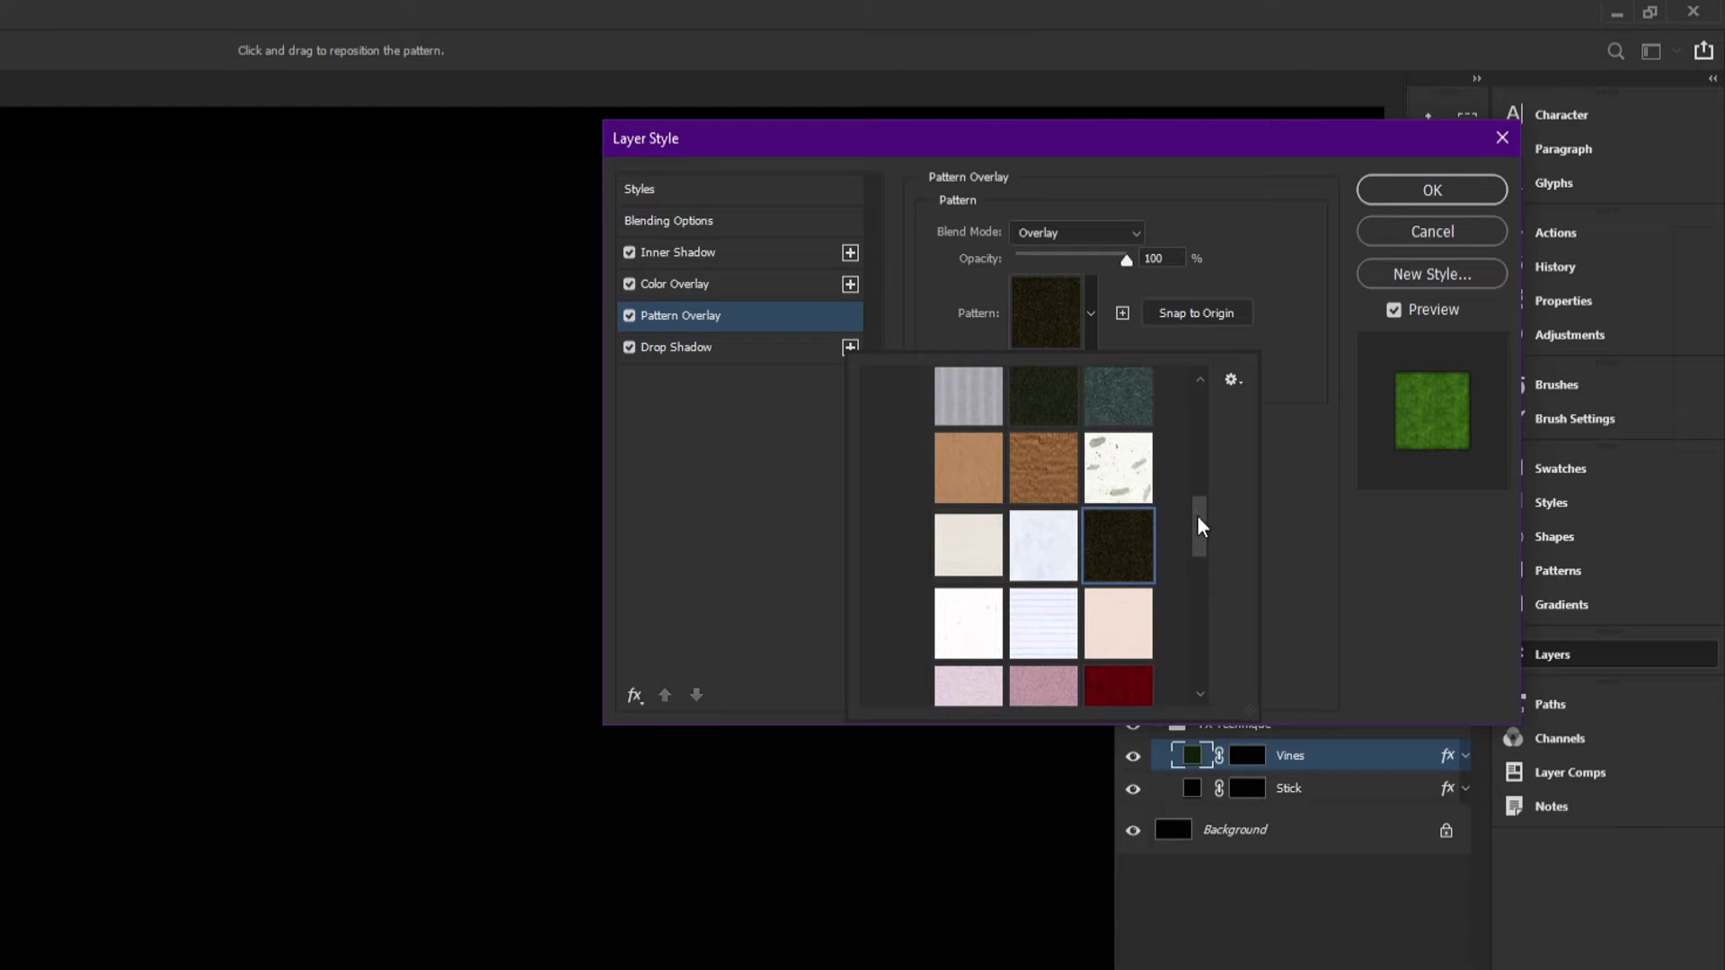
scroll(1199, 515, down, 1)
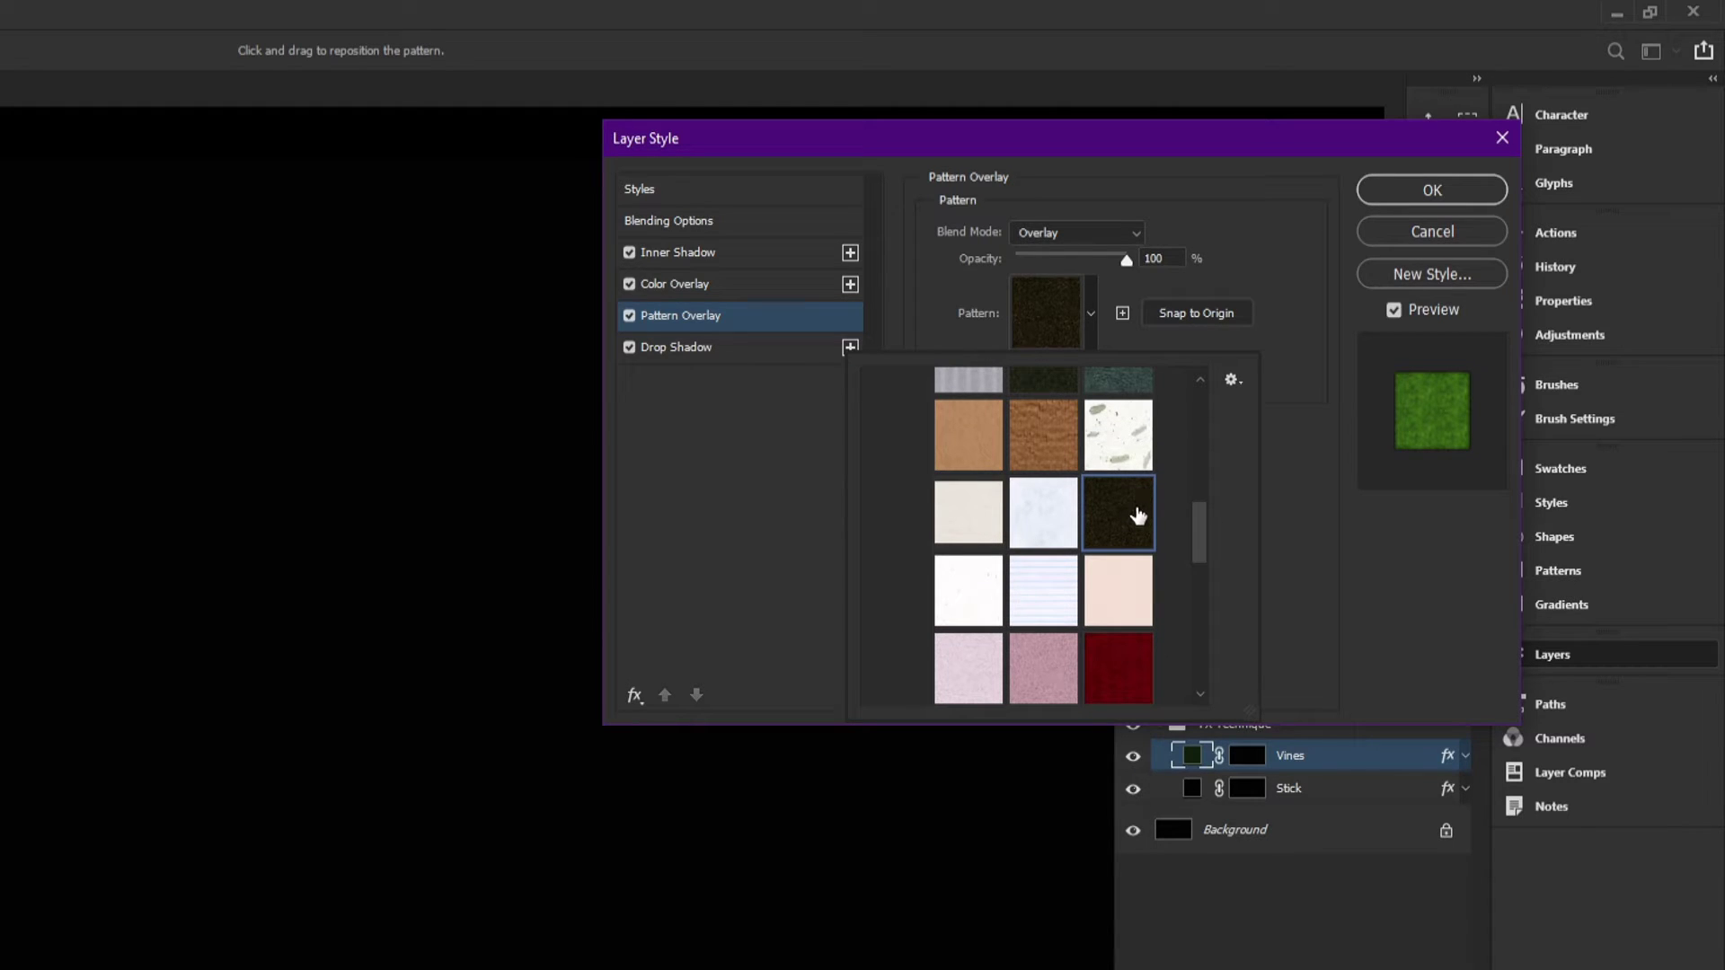
click(1318, 451)
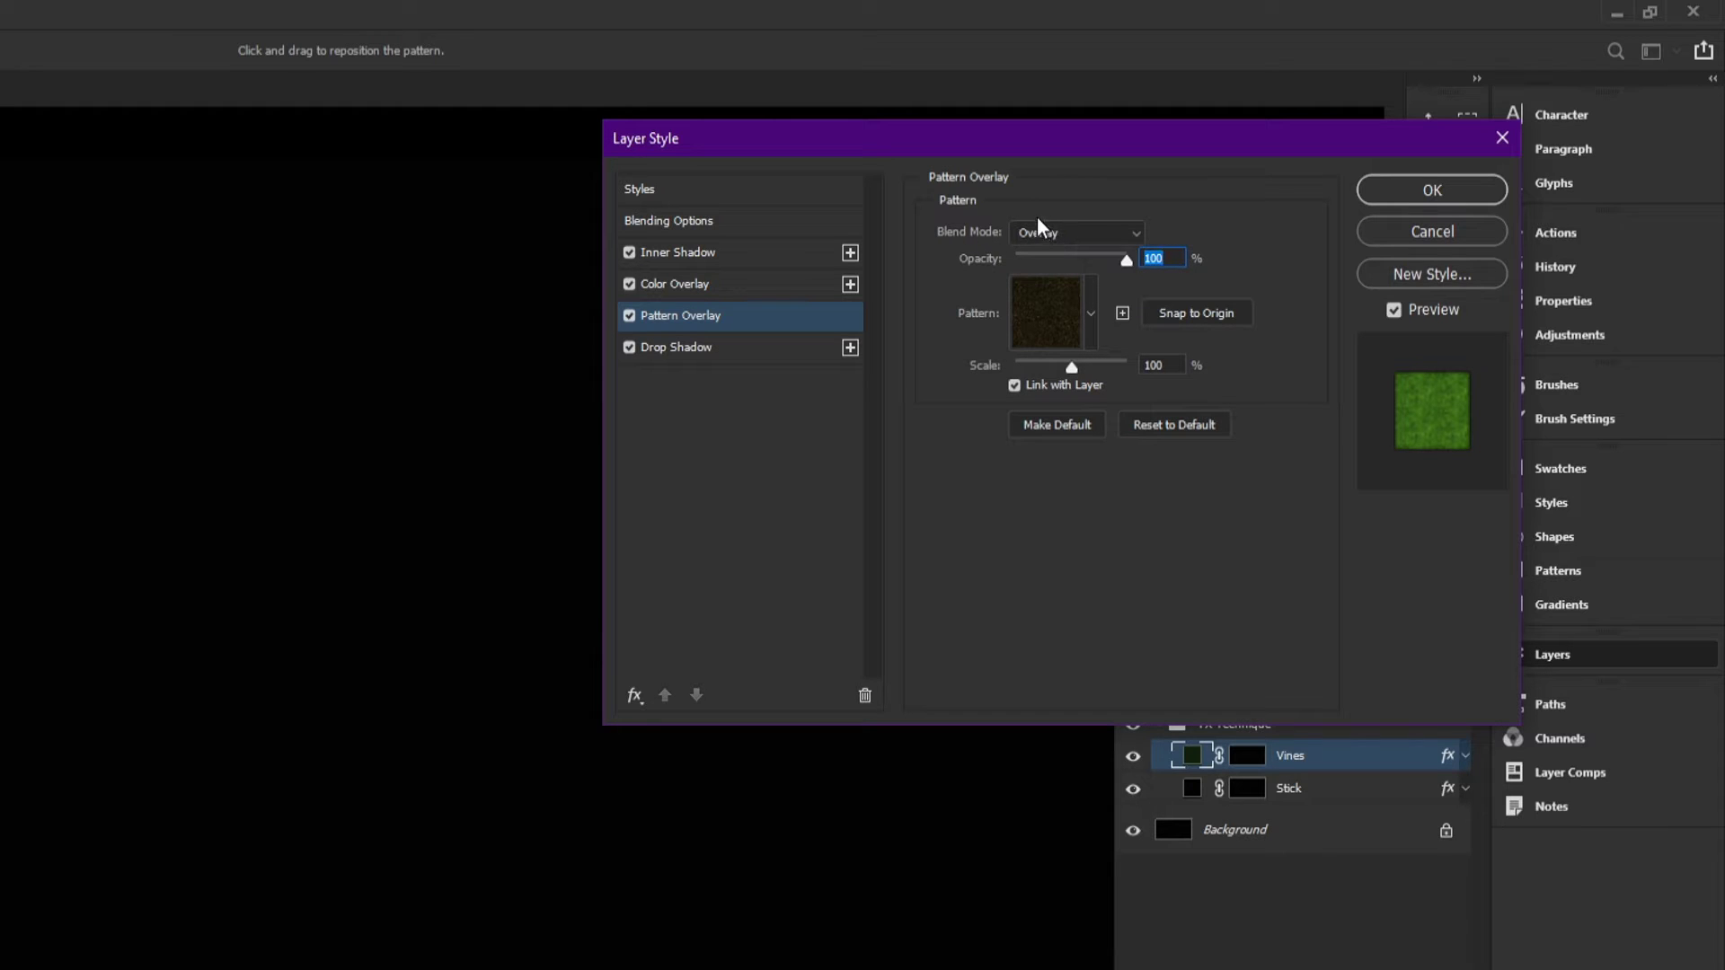
Step: Review the Vines layer's Color Overlay and Inner Shadow colors, then apply the layer style
click(684, 284)
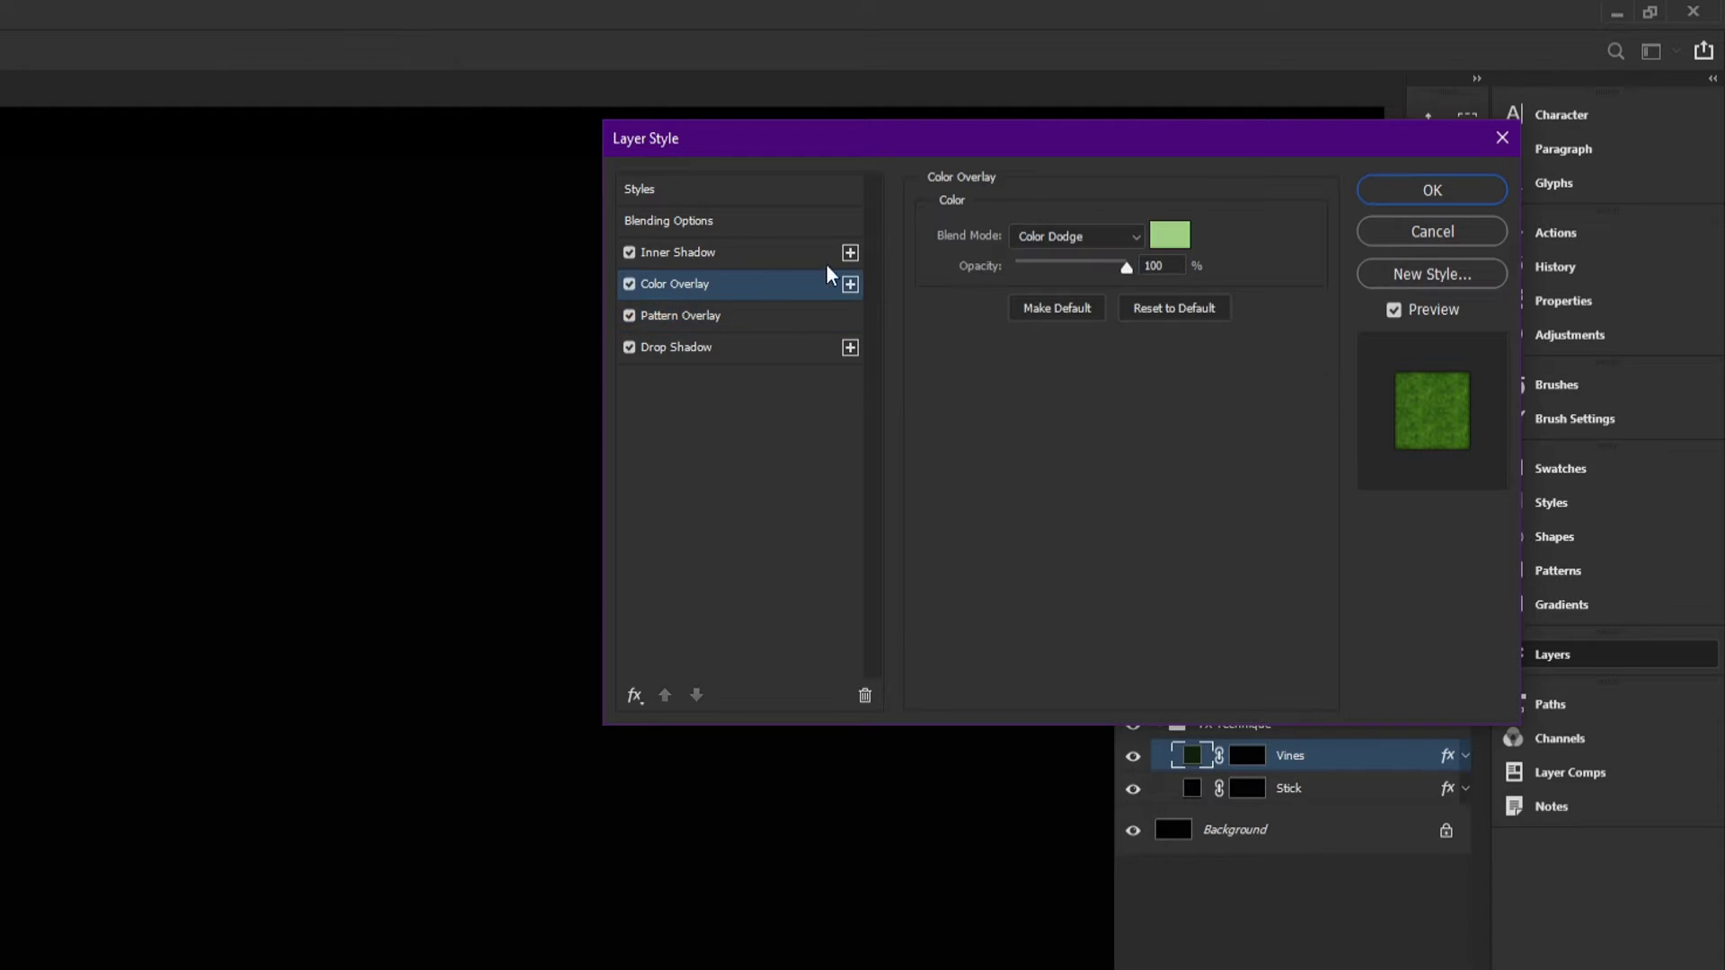
click(1172, 232)
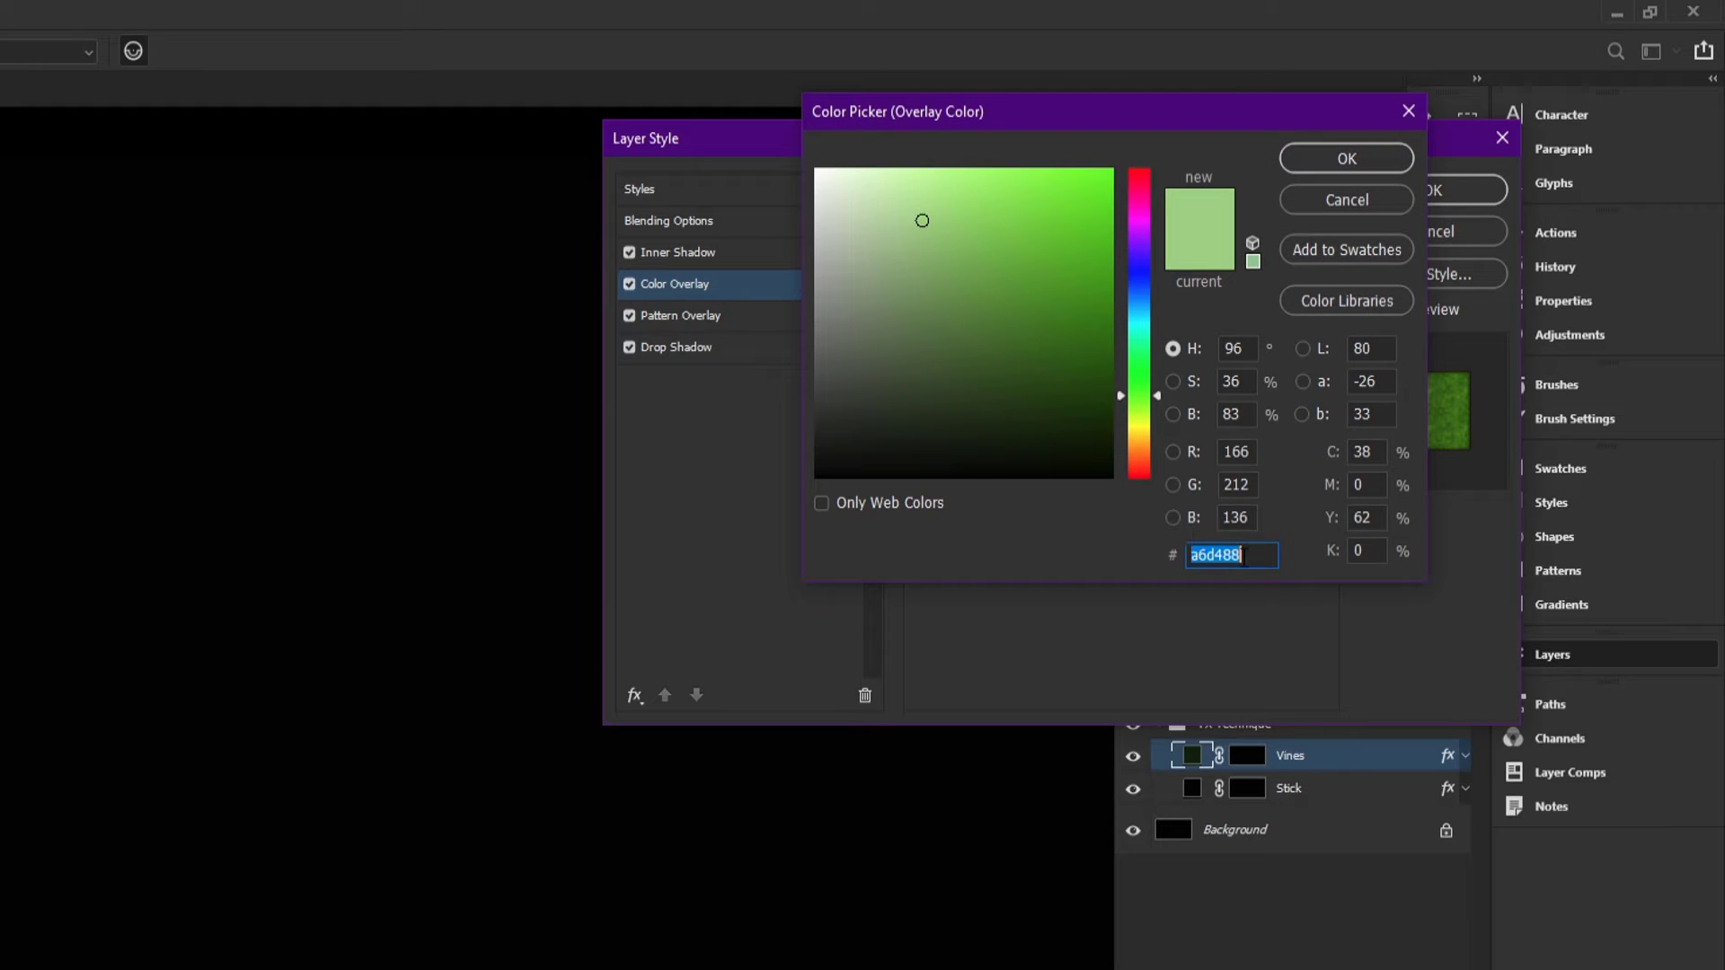
click(1267, 557)
click(1308, 197)
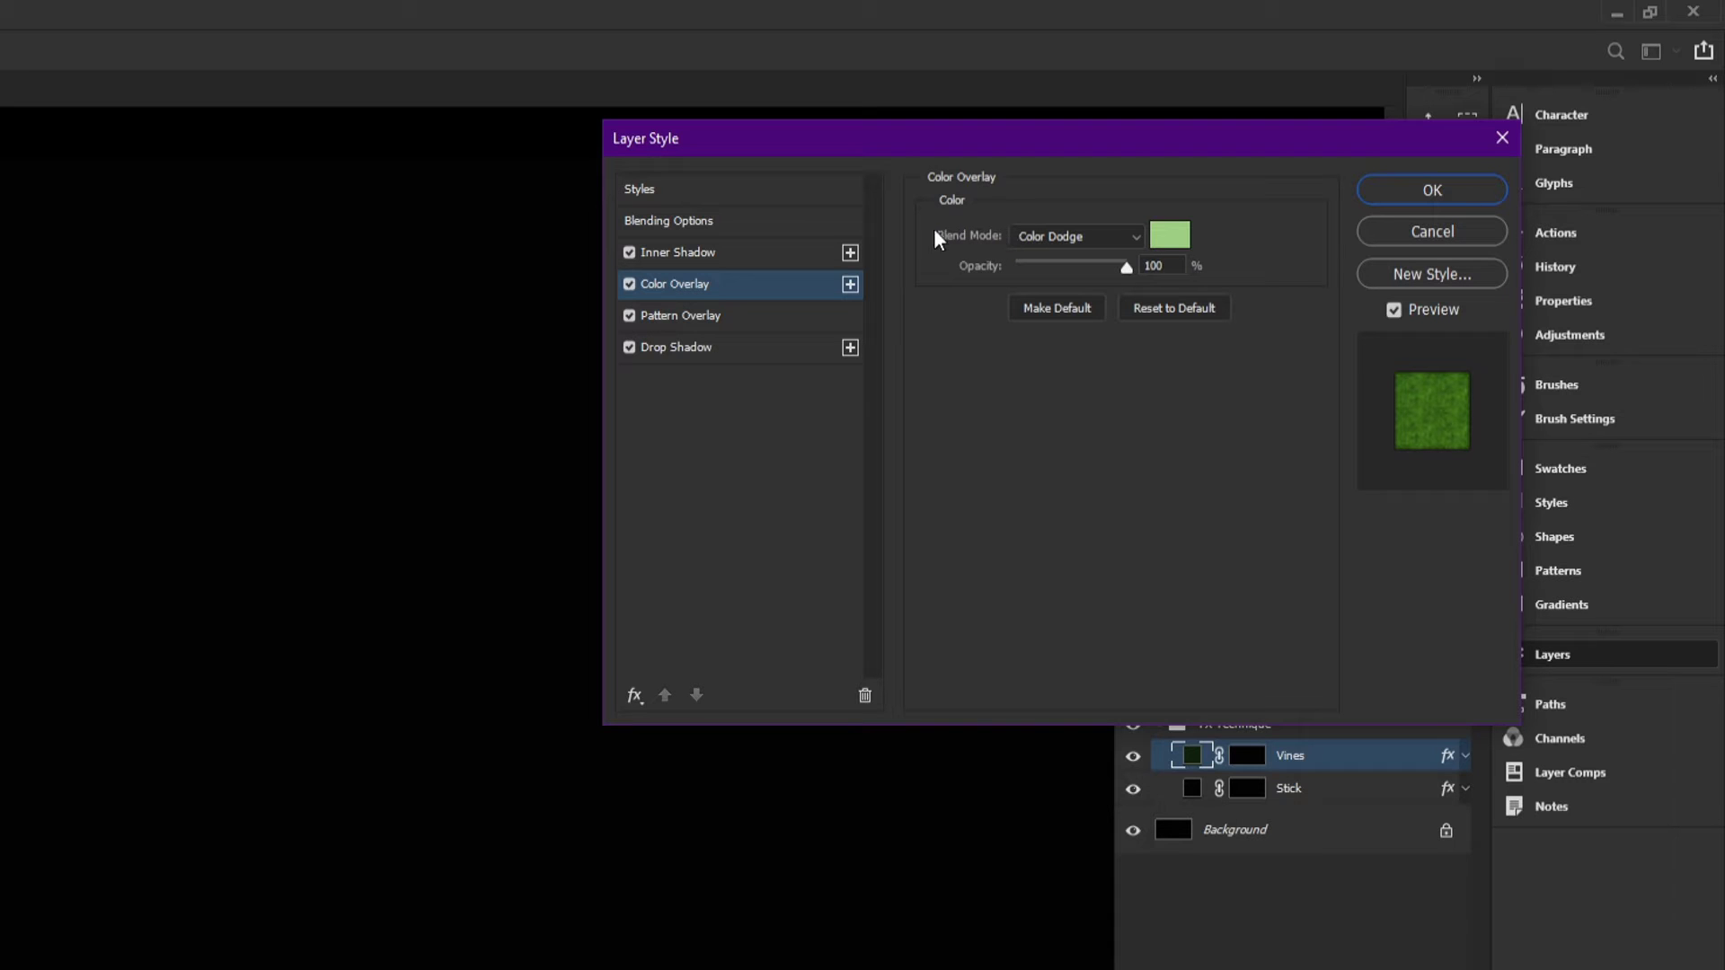
click(688, 255)
click(1167, 236)
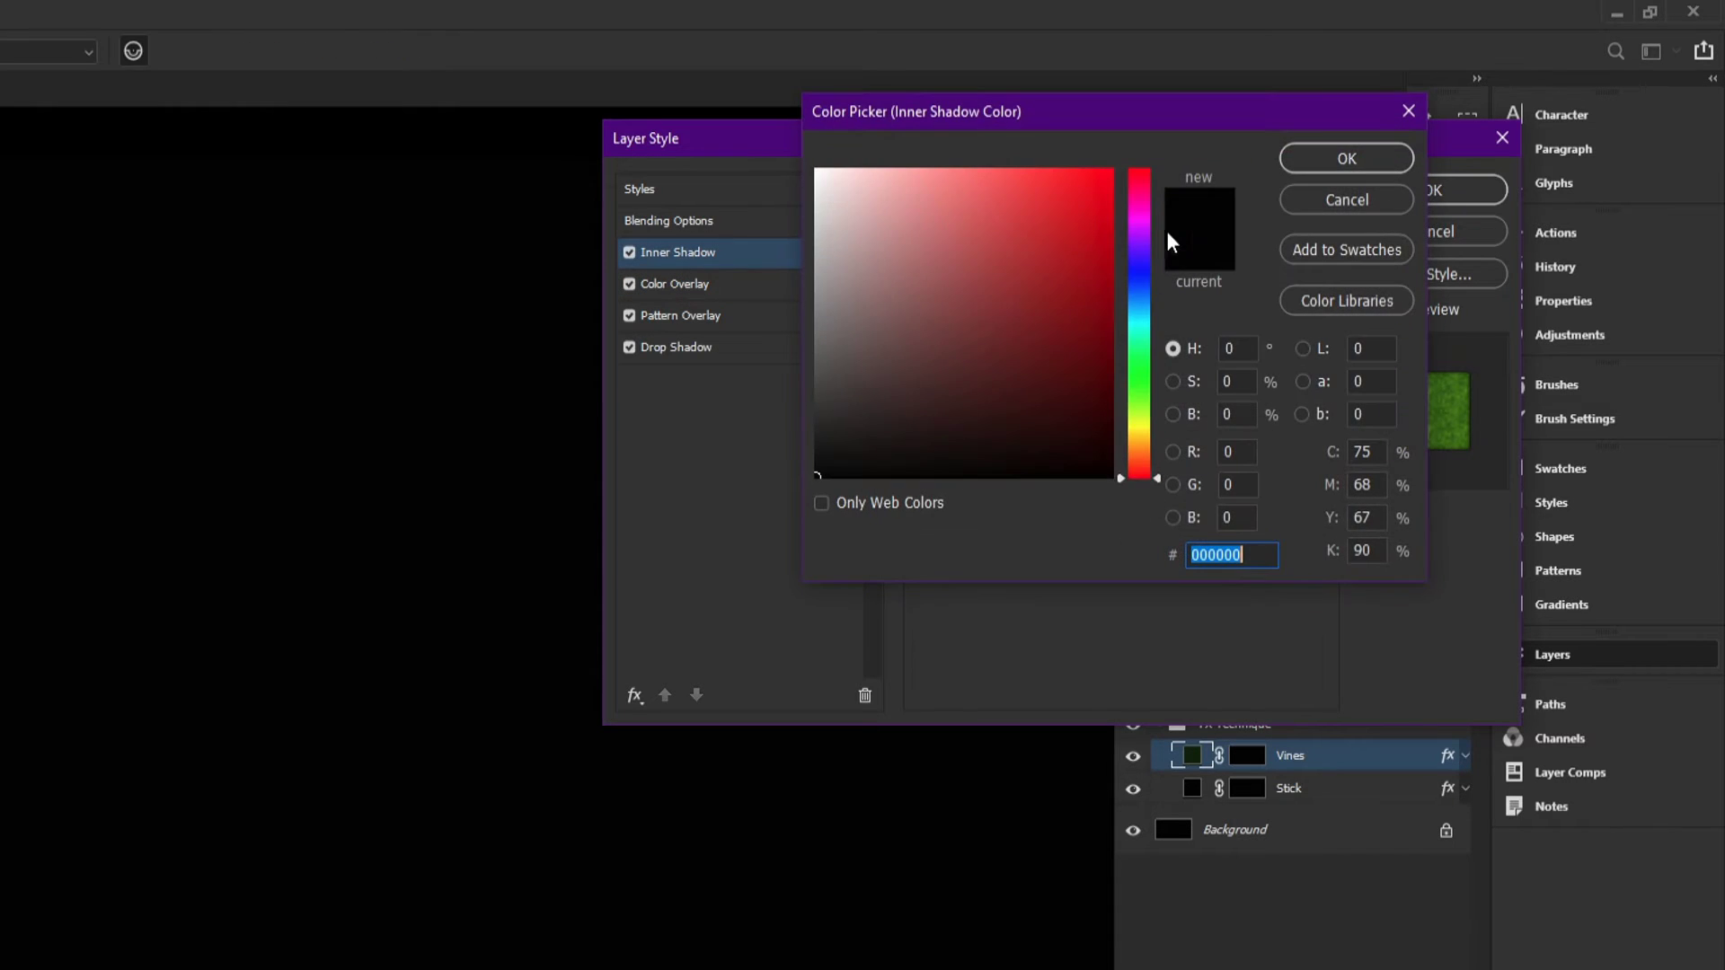
click(1318, 203)
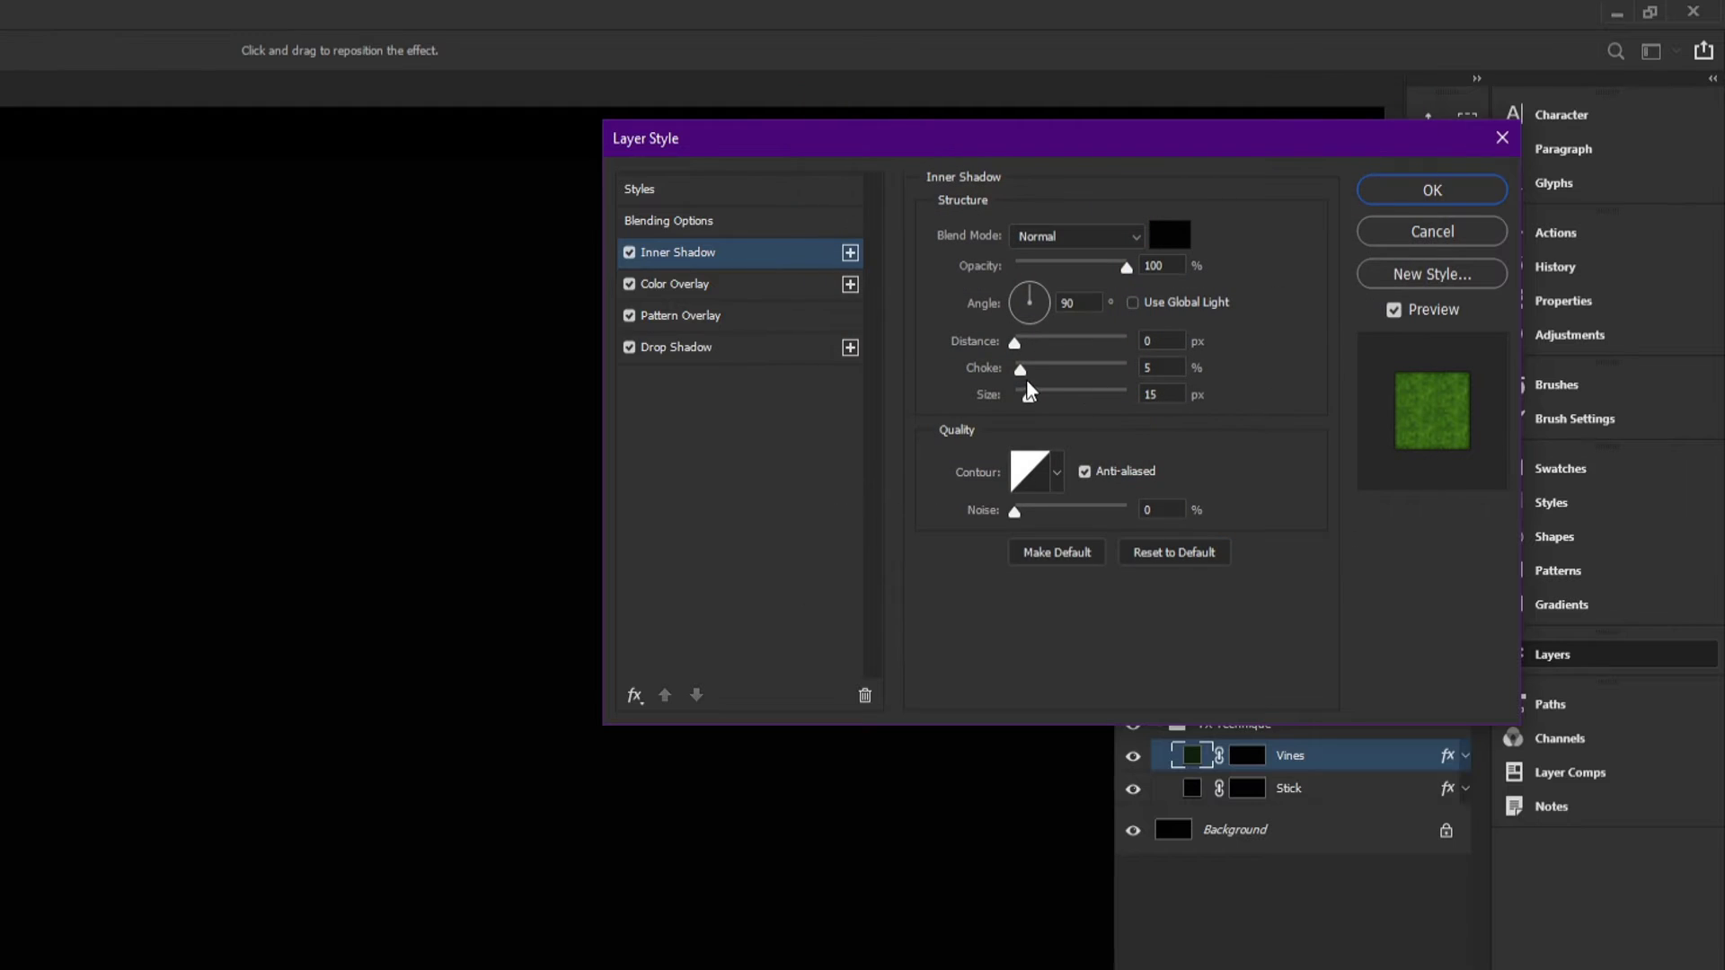
click(1168, 392)
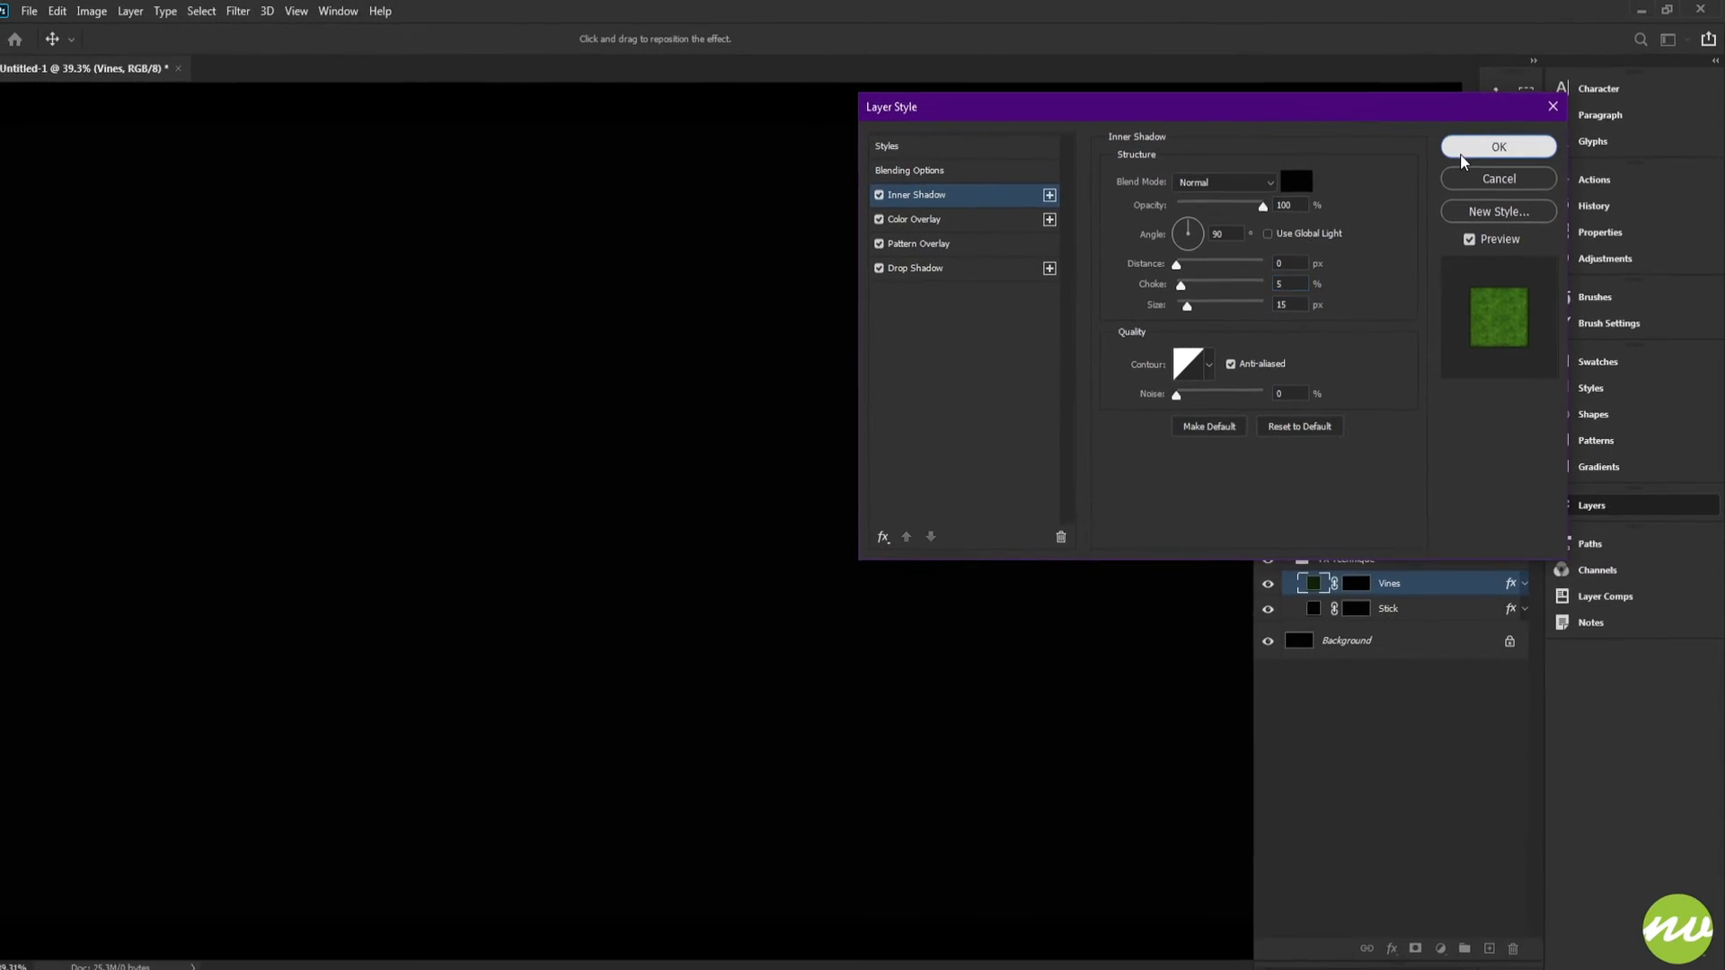
click(1440, 191)
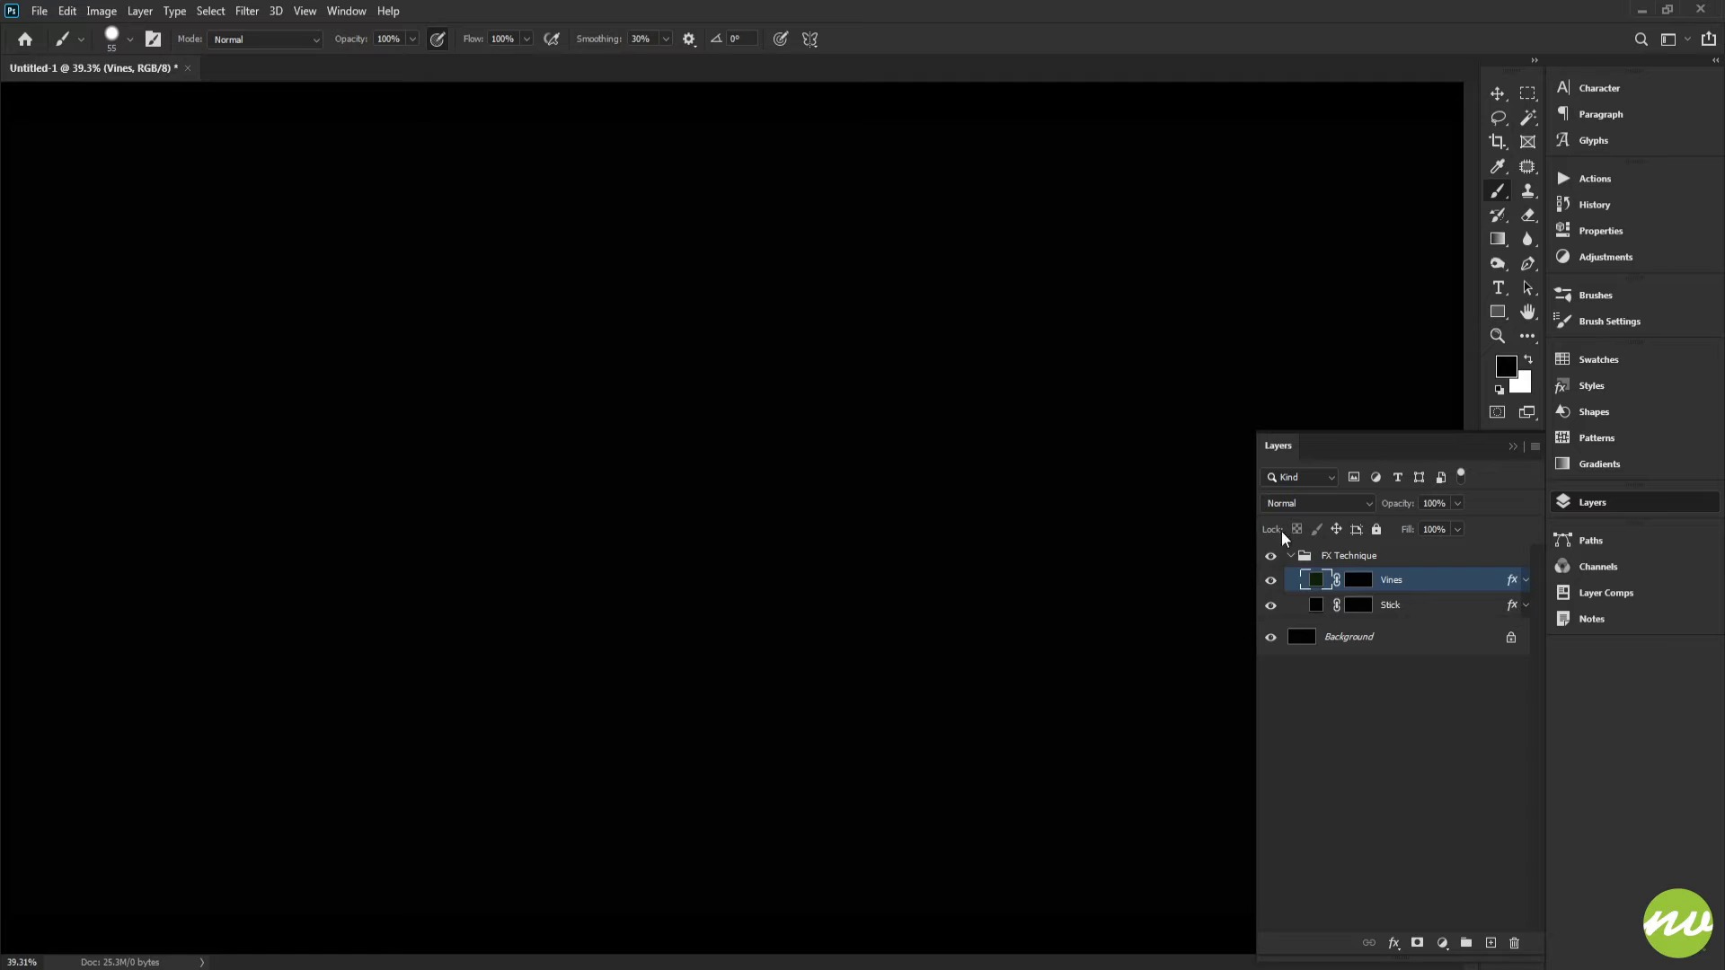
key(h)
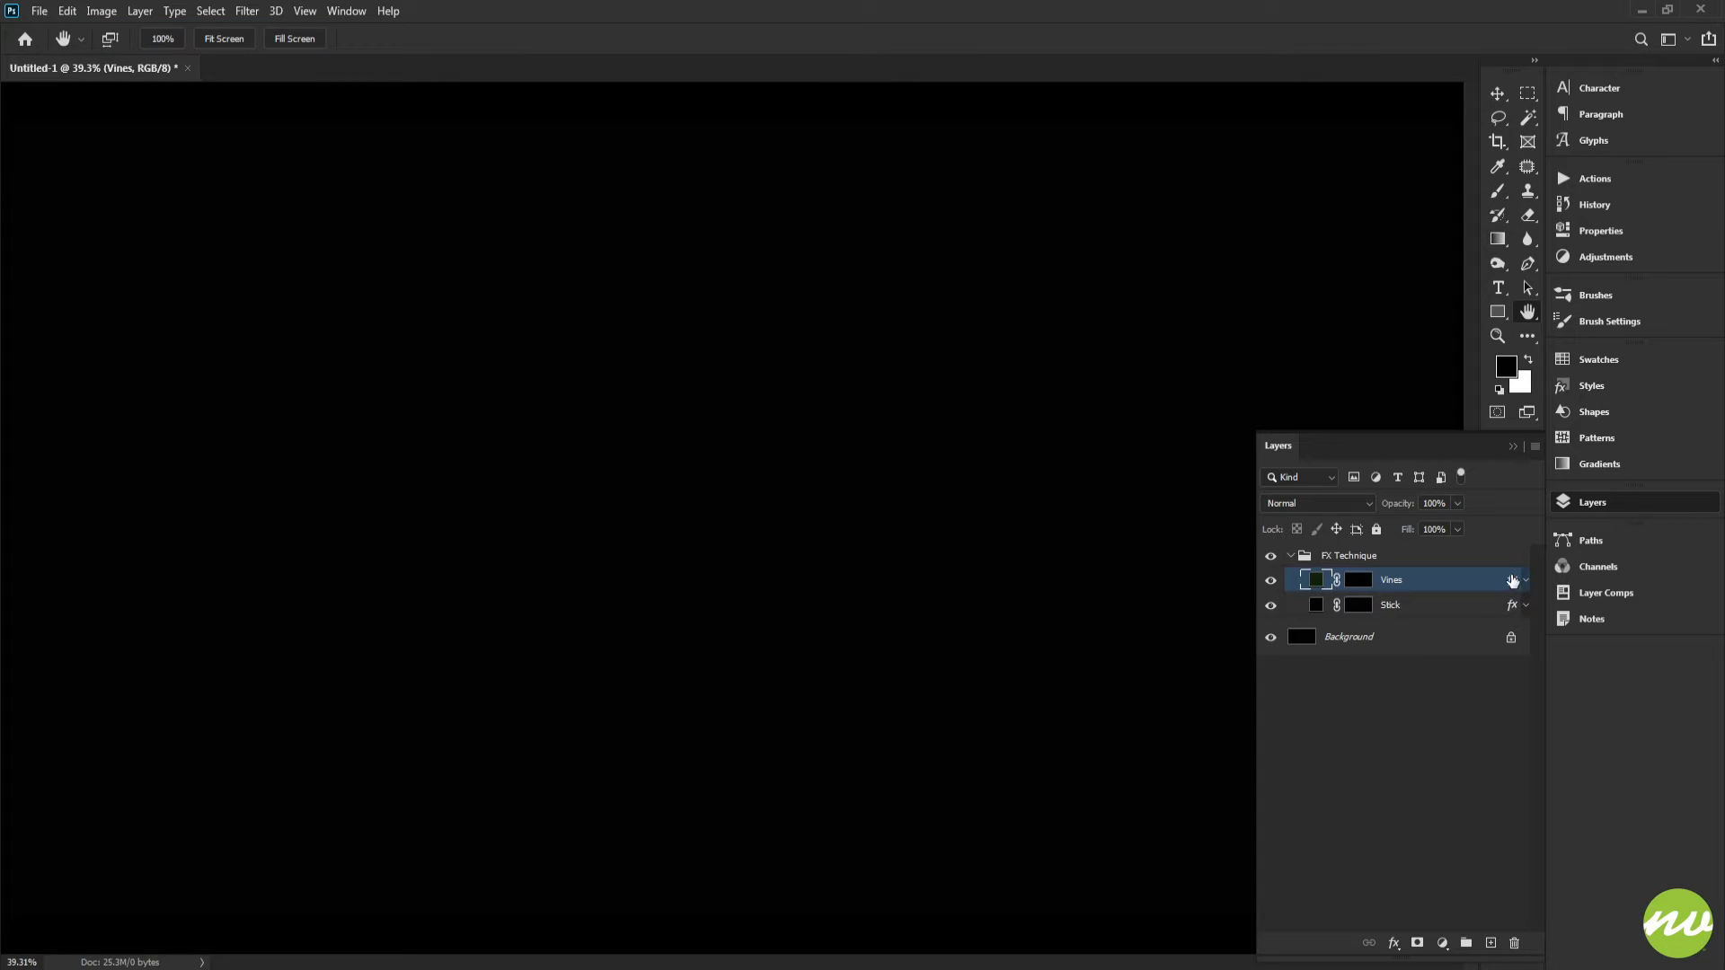
double_click(1513, 581)
click(1501, 210)
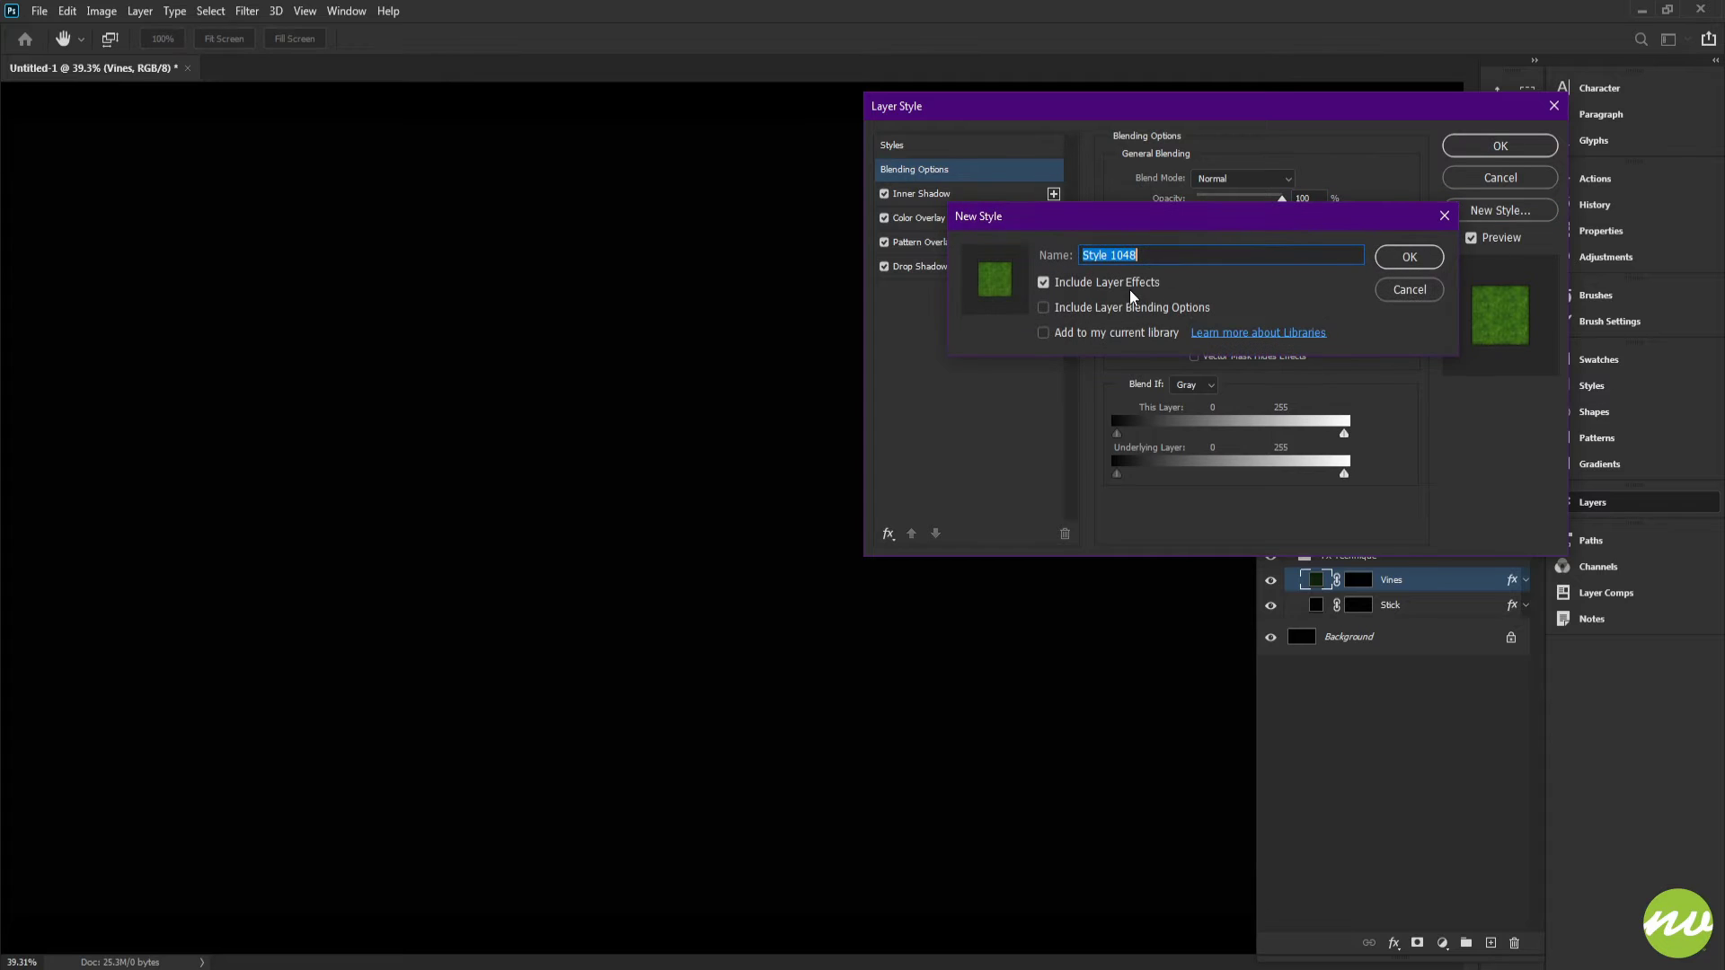
click(1393, 295)
click(1476, 182)
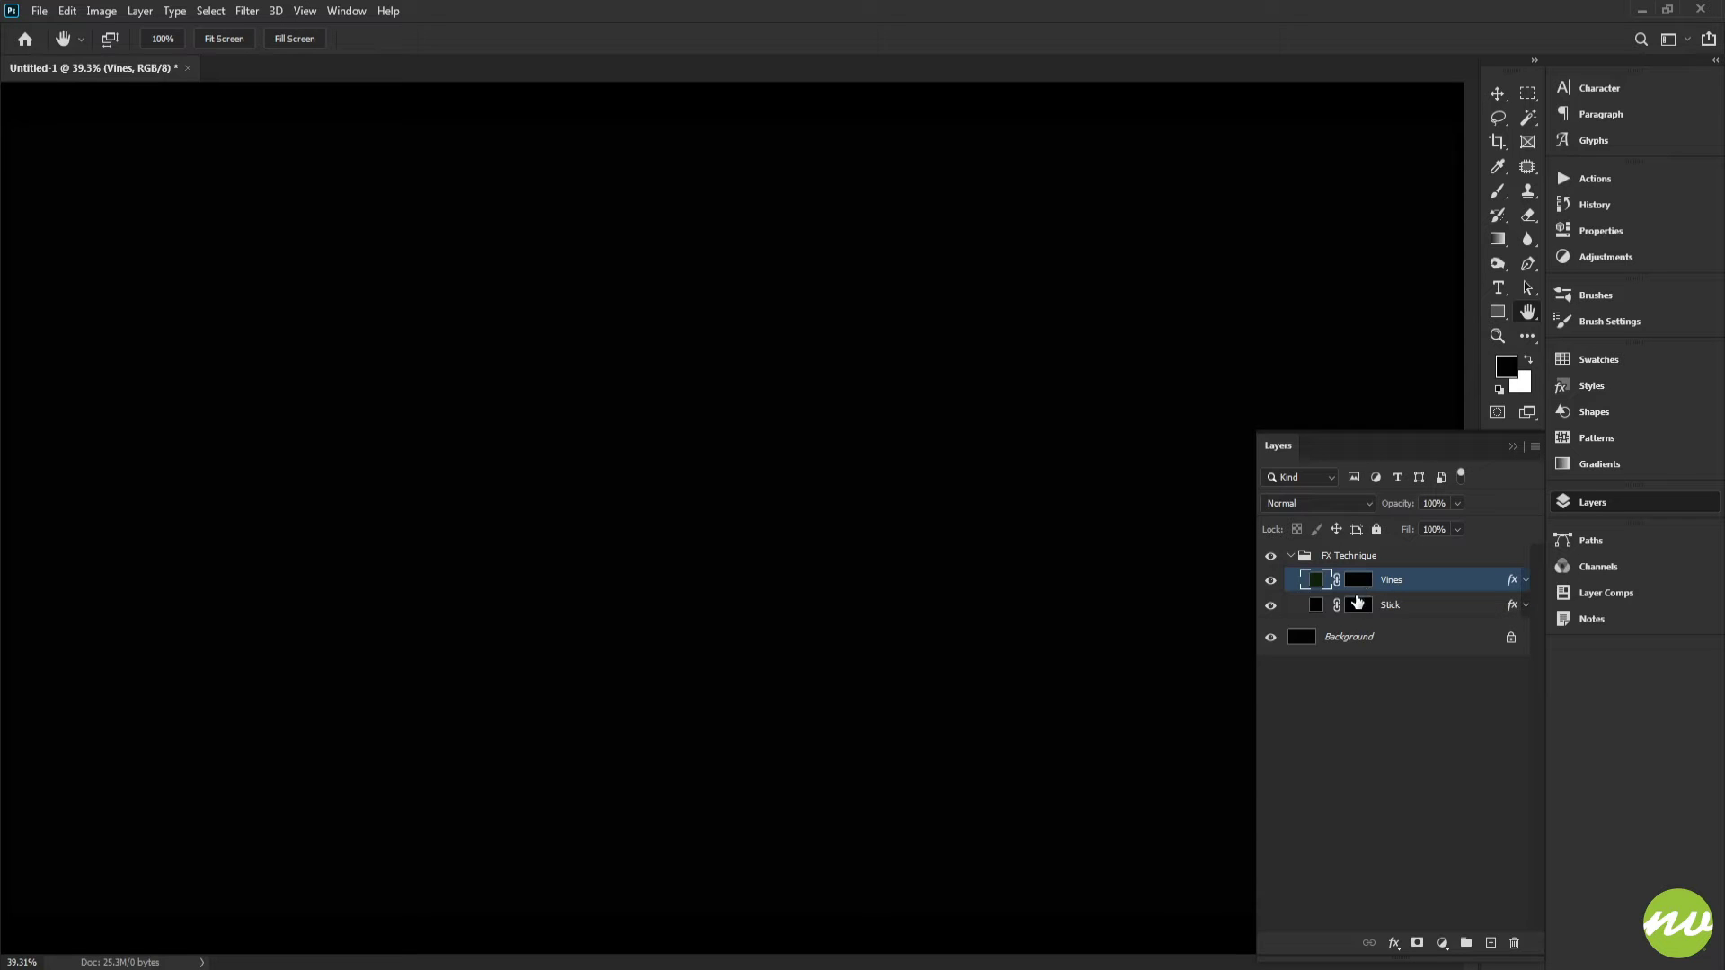
Step: Select the Stick layer mask and paint a long horizontal stick stroke across the canvas with the 55 px Brush
click(1359, 606)
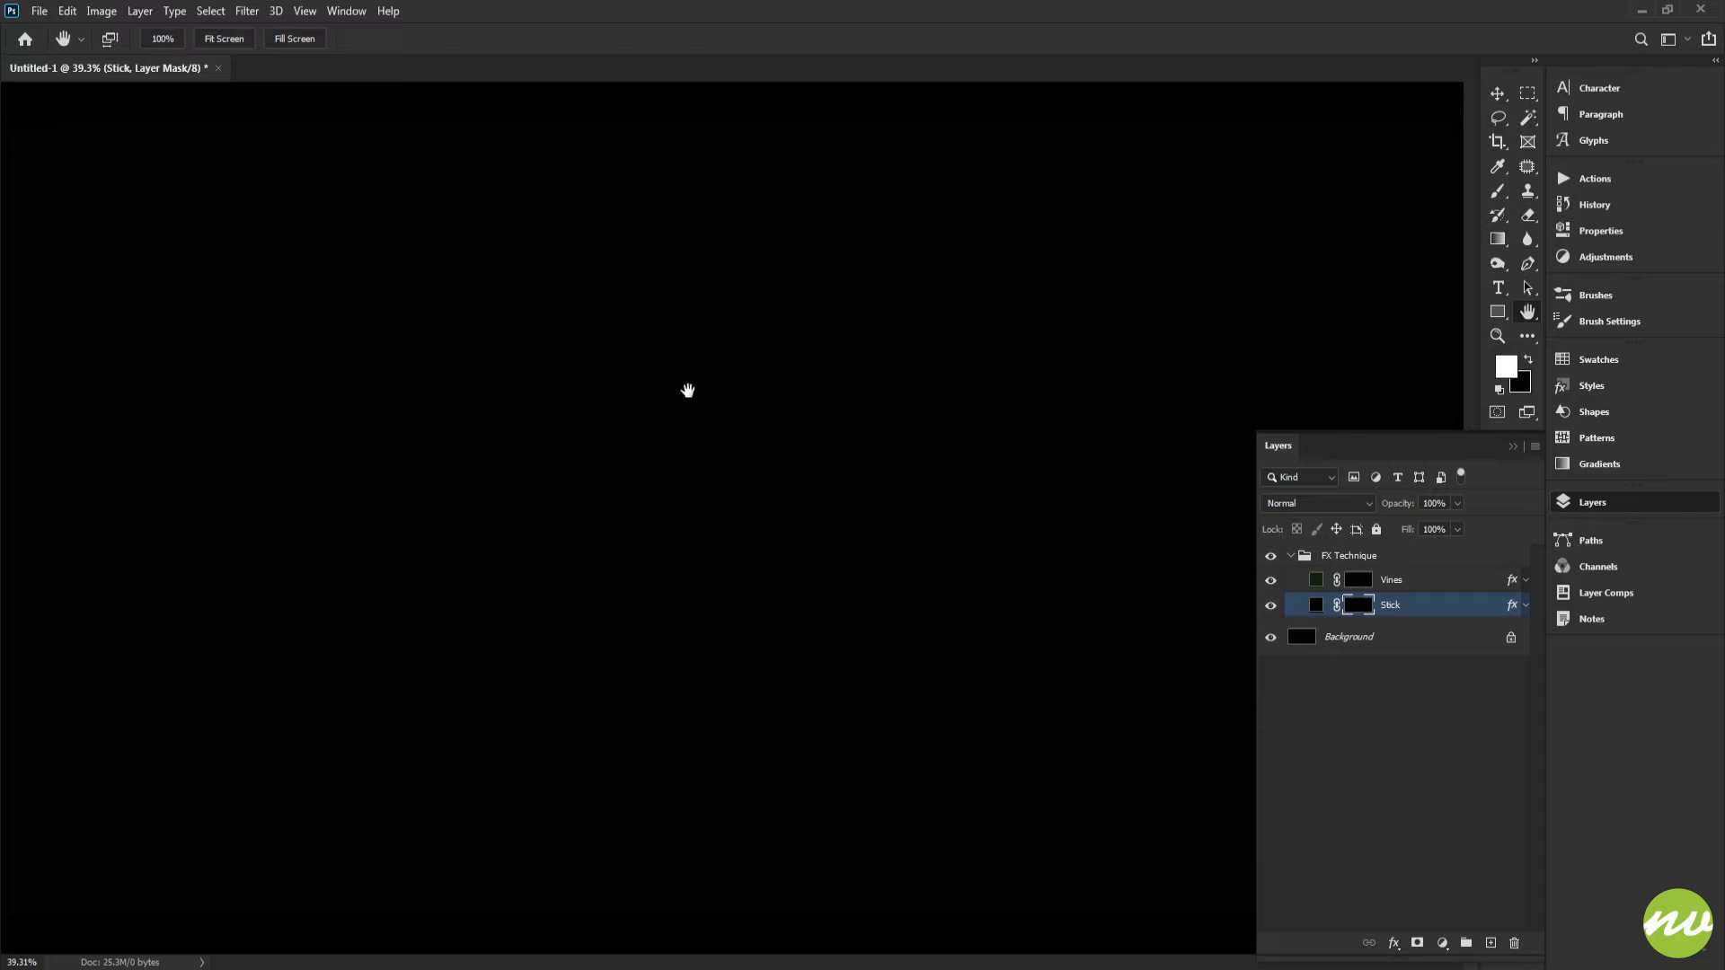
key(b)
right_click(558, 334)
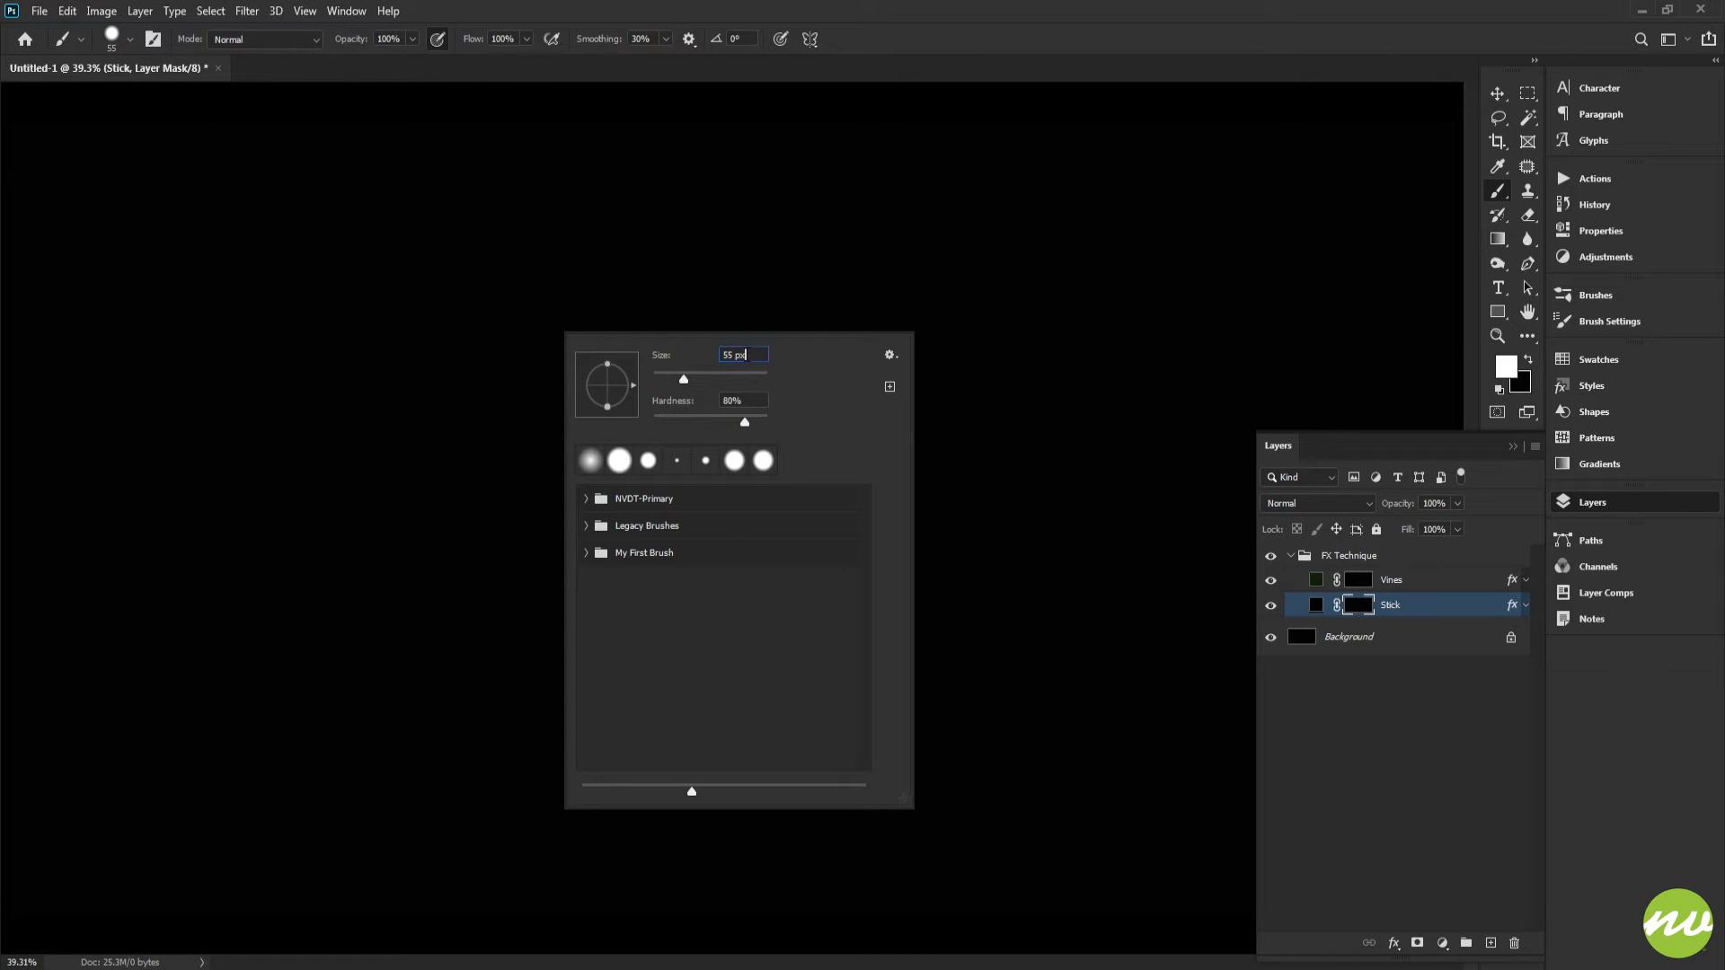
click(922, 39)
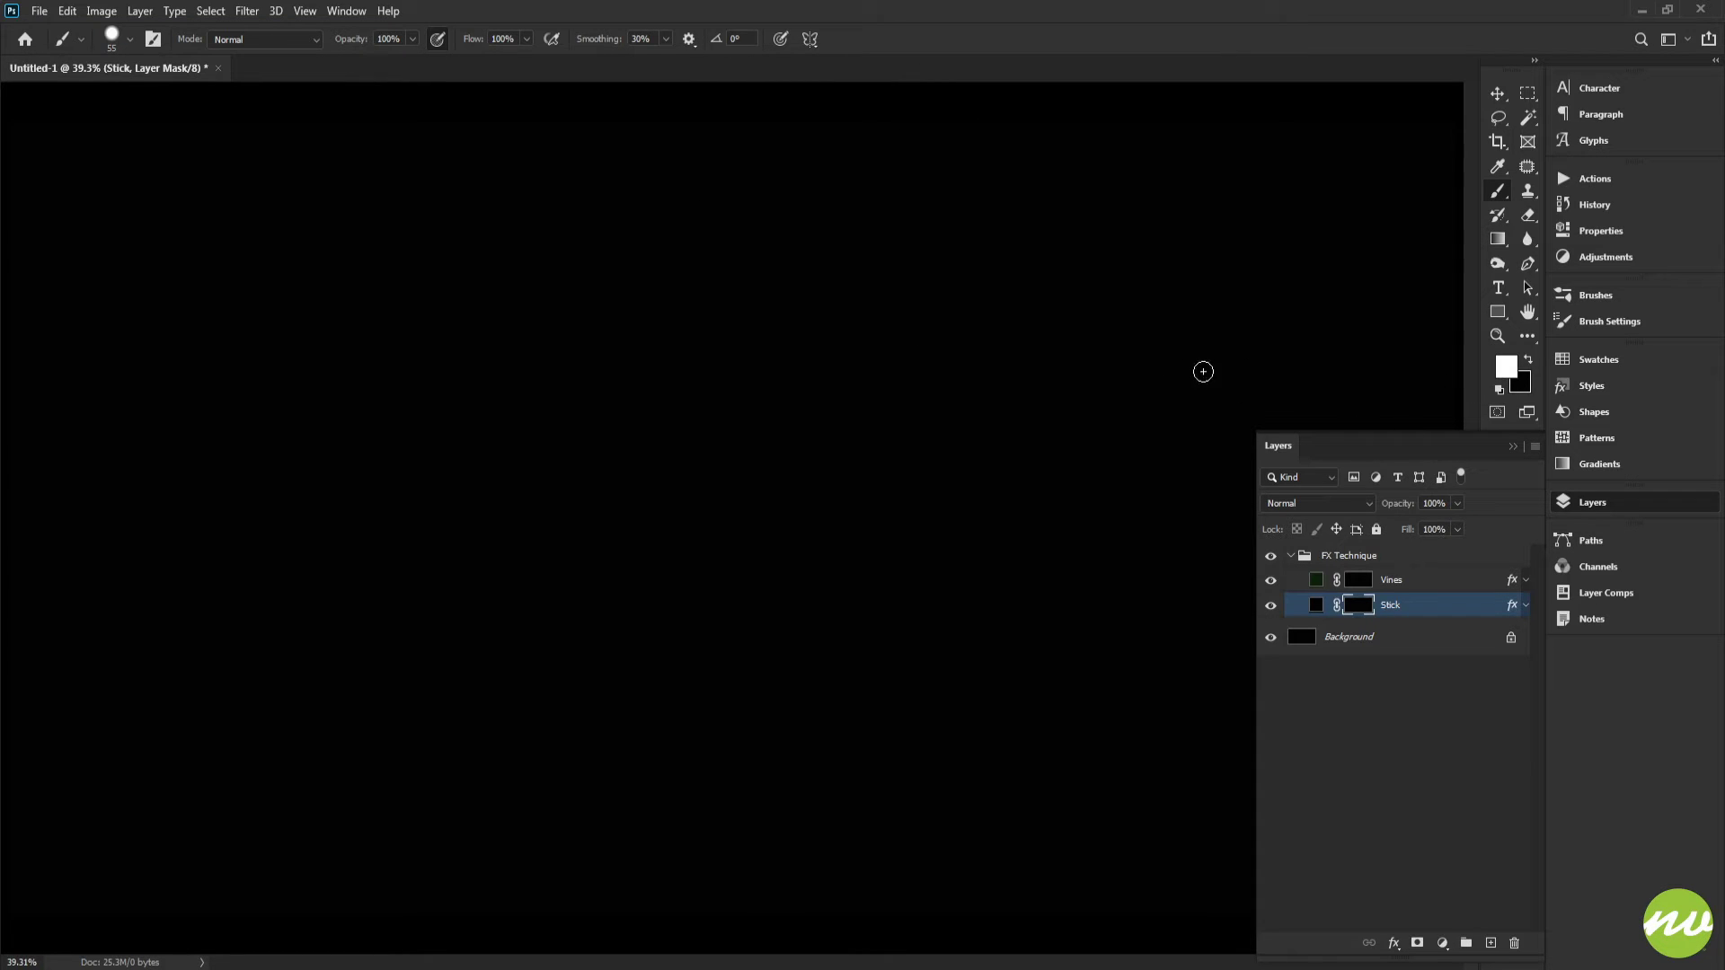
drag(1139, 371, 1118, 373)
key(ctrl+z)
drag(396, 366, 909, 365)
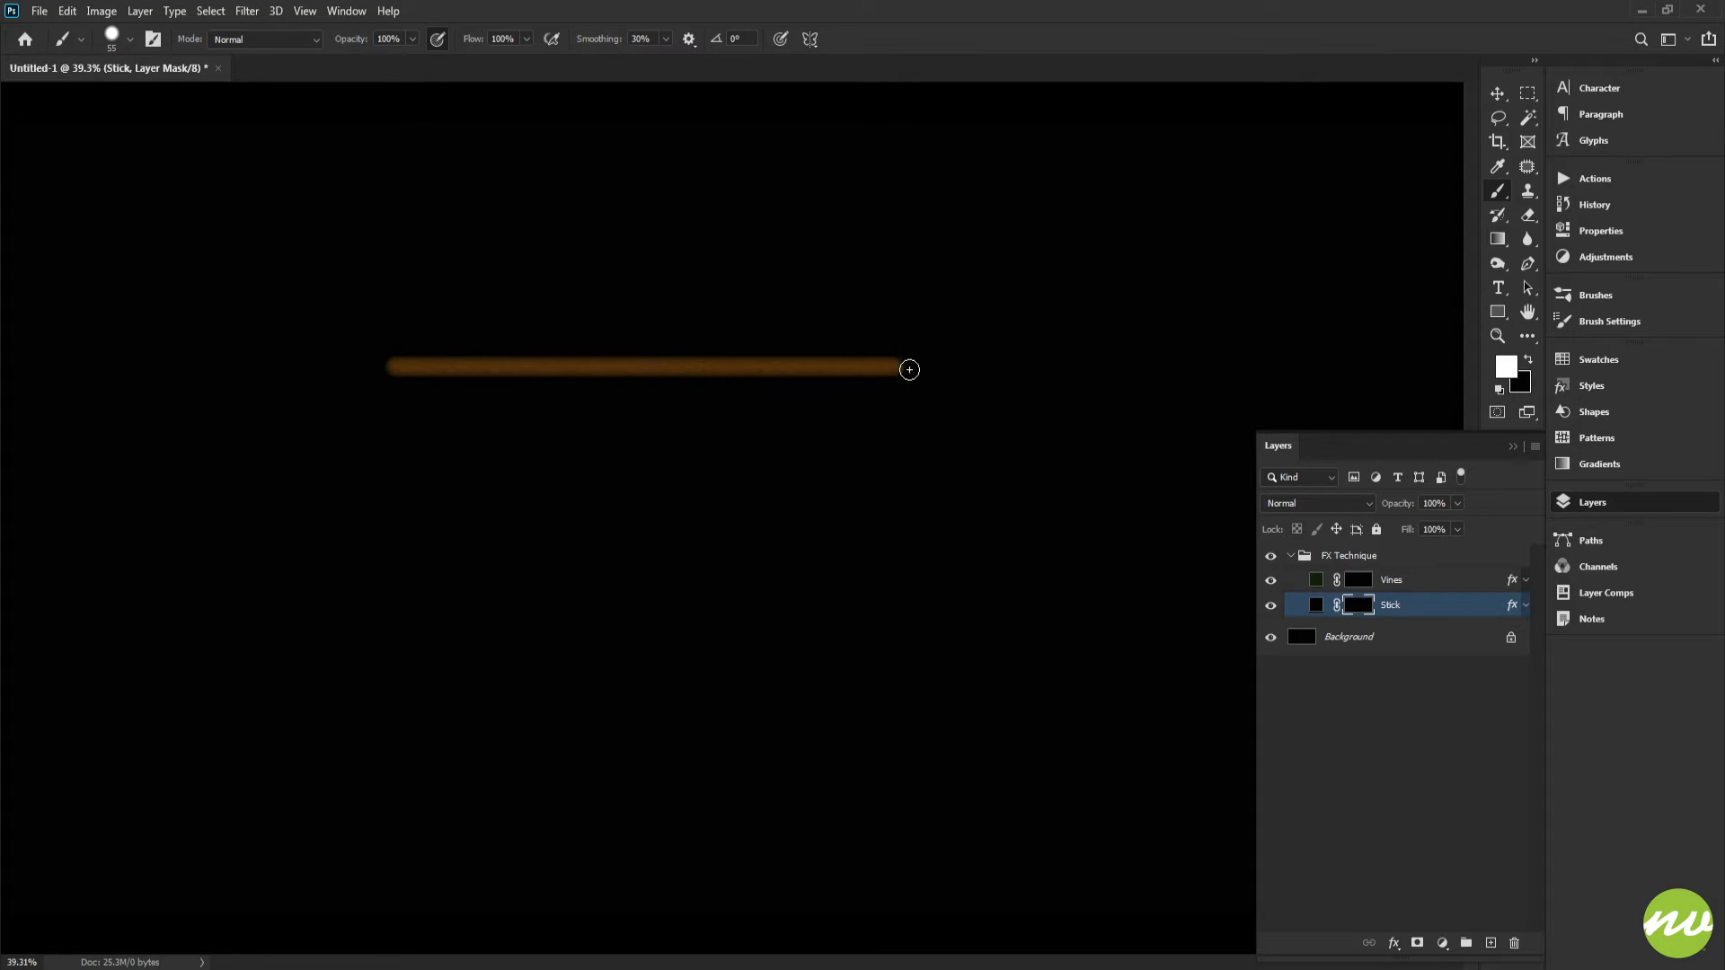
Step: Select the Vines layer mask and set the brush to 25 px size with 85% hardness
key(h)
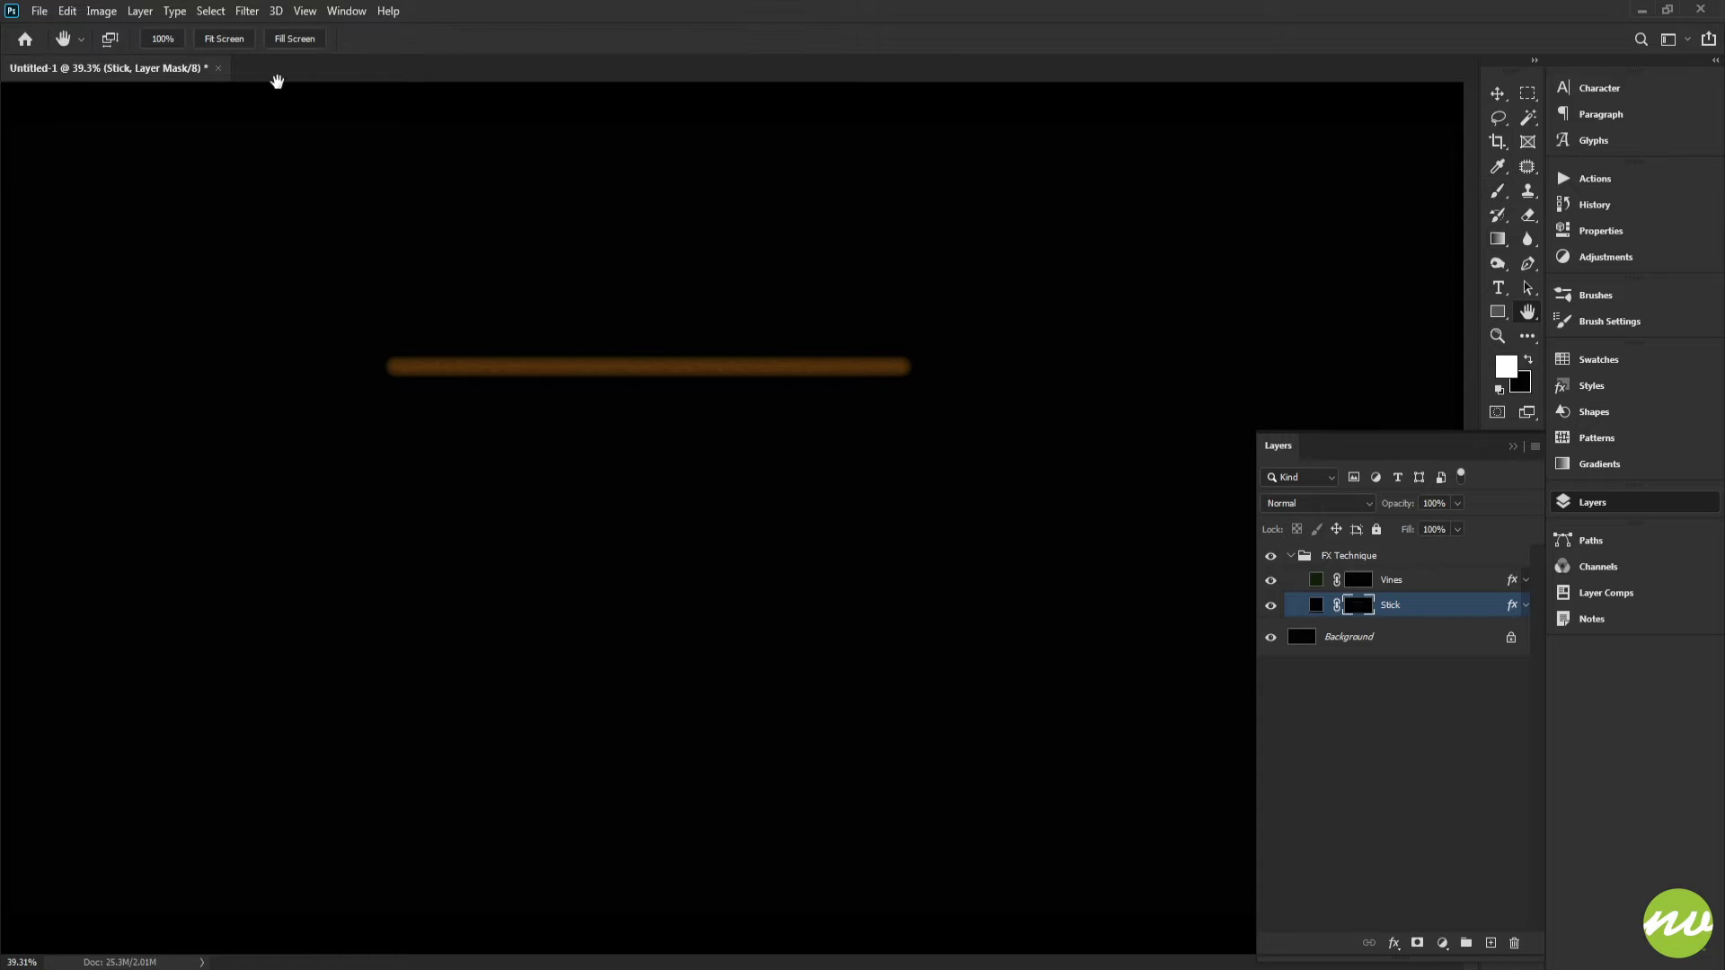
click(162, 39)
mouse_move(477, 215)
mouse_down()
mouse_move(775, 331)
mouse_move(705, 324)
mouse_move(770, 296)
mouse_move(785, 315)
mouse_move(836, 299)
mouse_move(762, 277)
mouse_up()
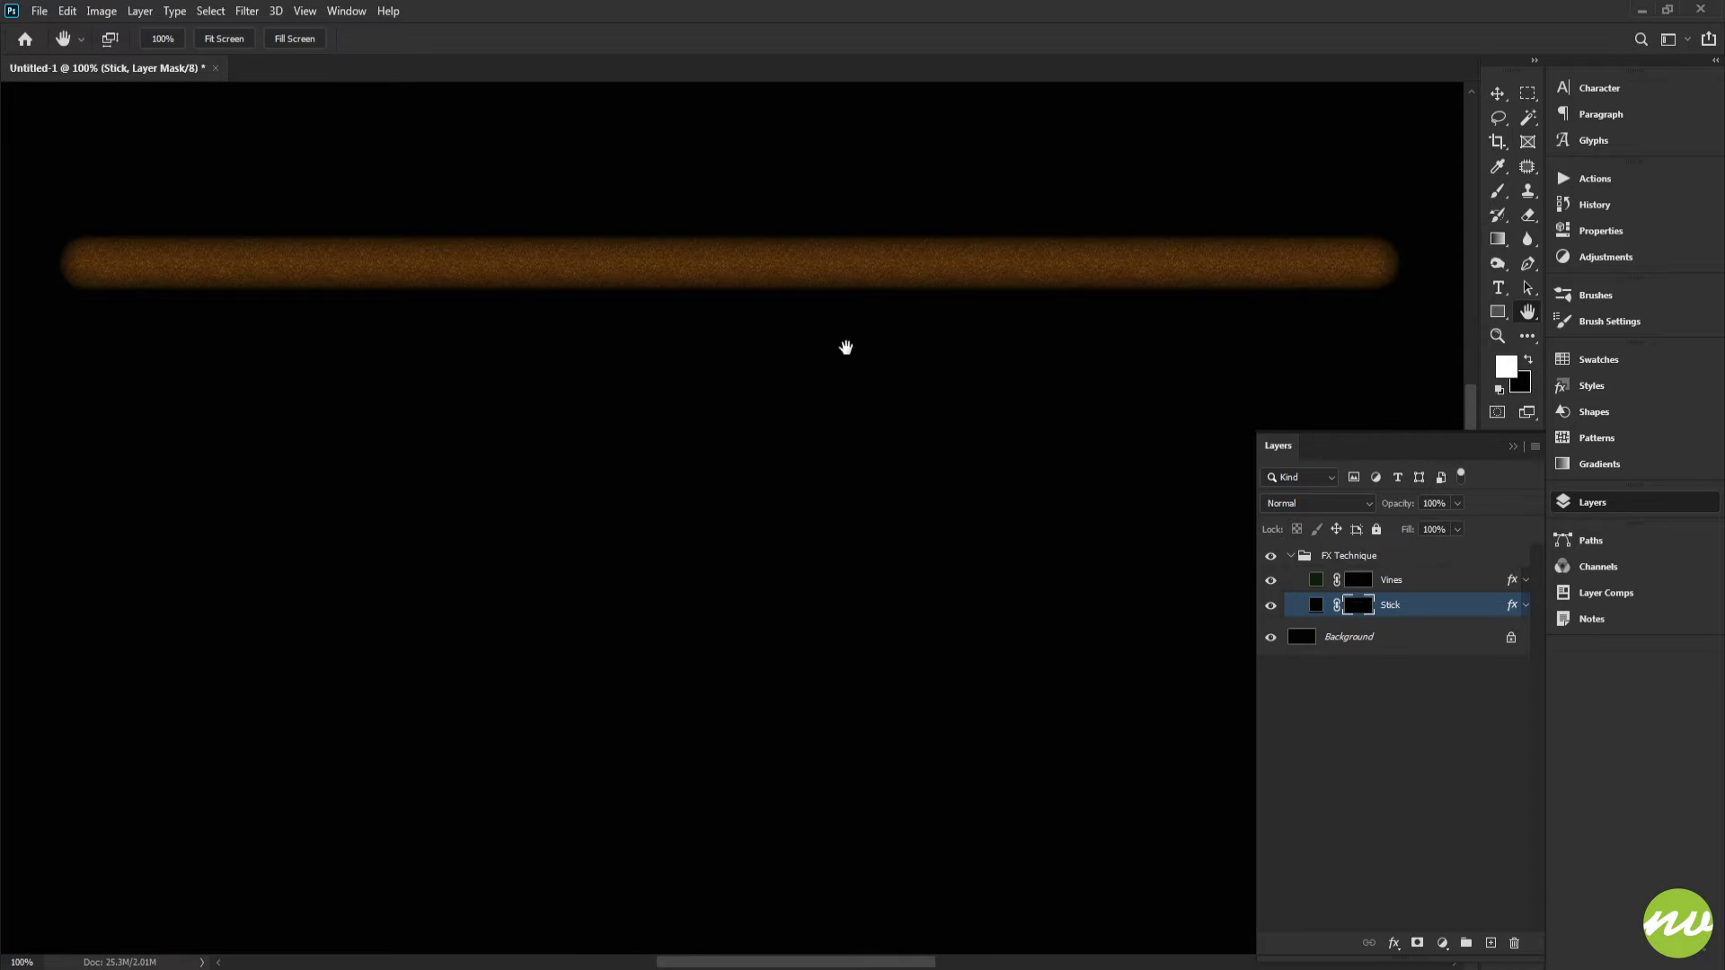
drag(843, 347, 601, 395)
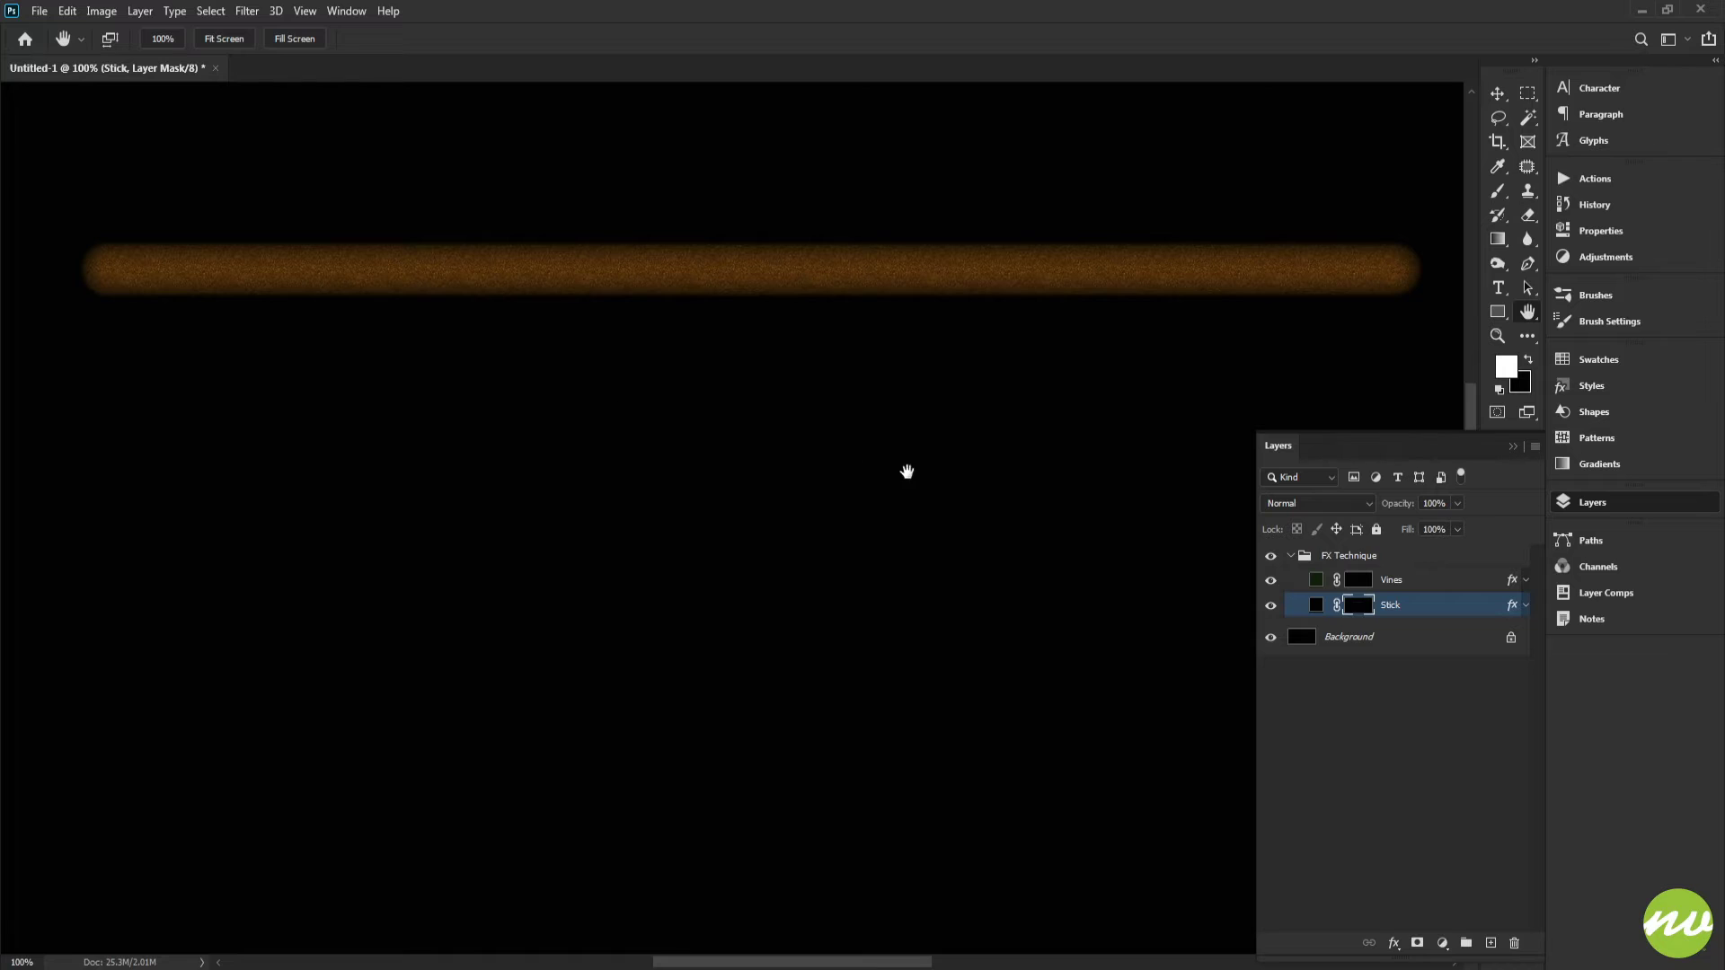
key(b)
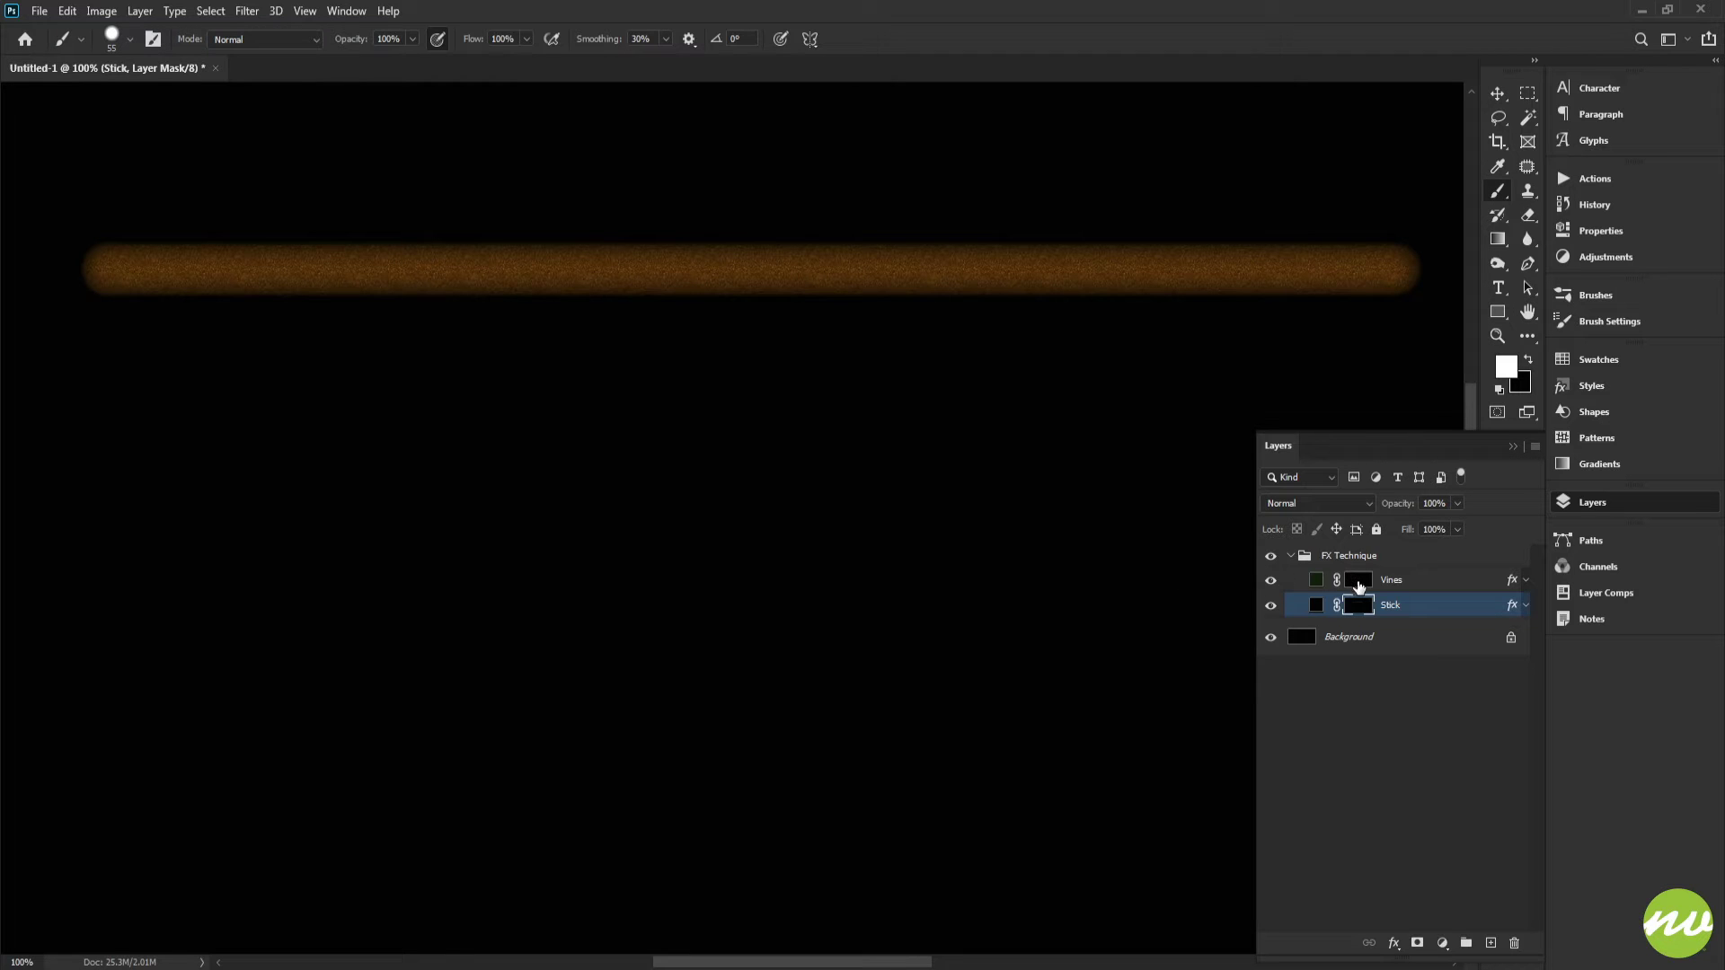
click(1358, 582)
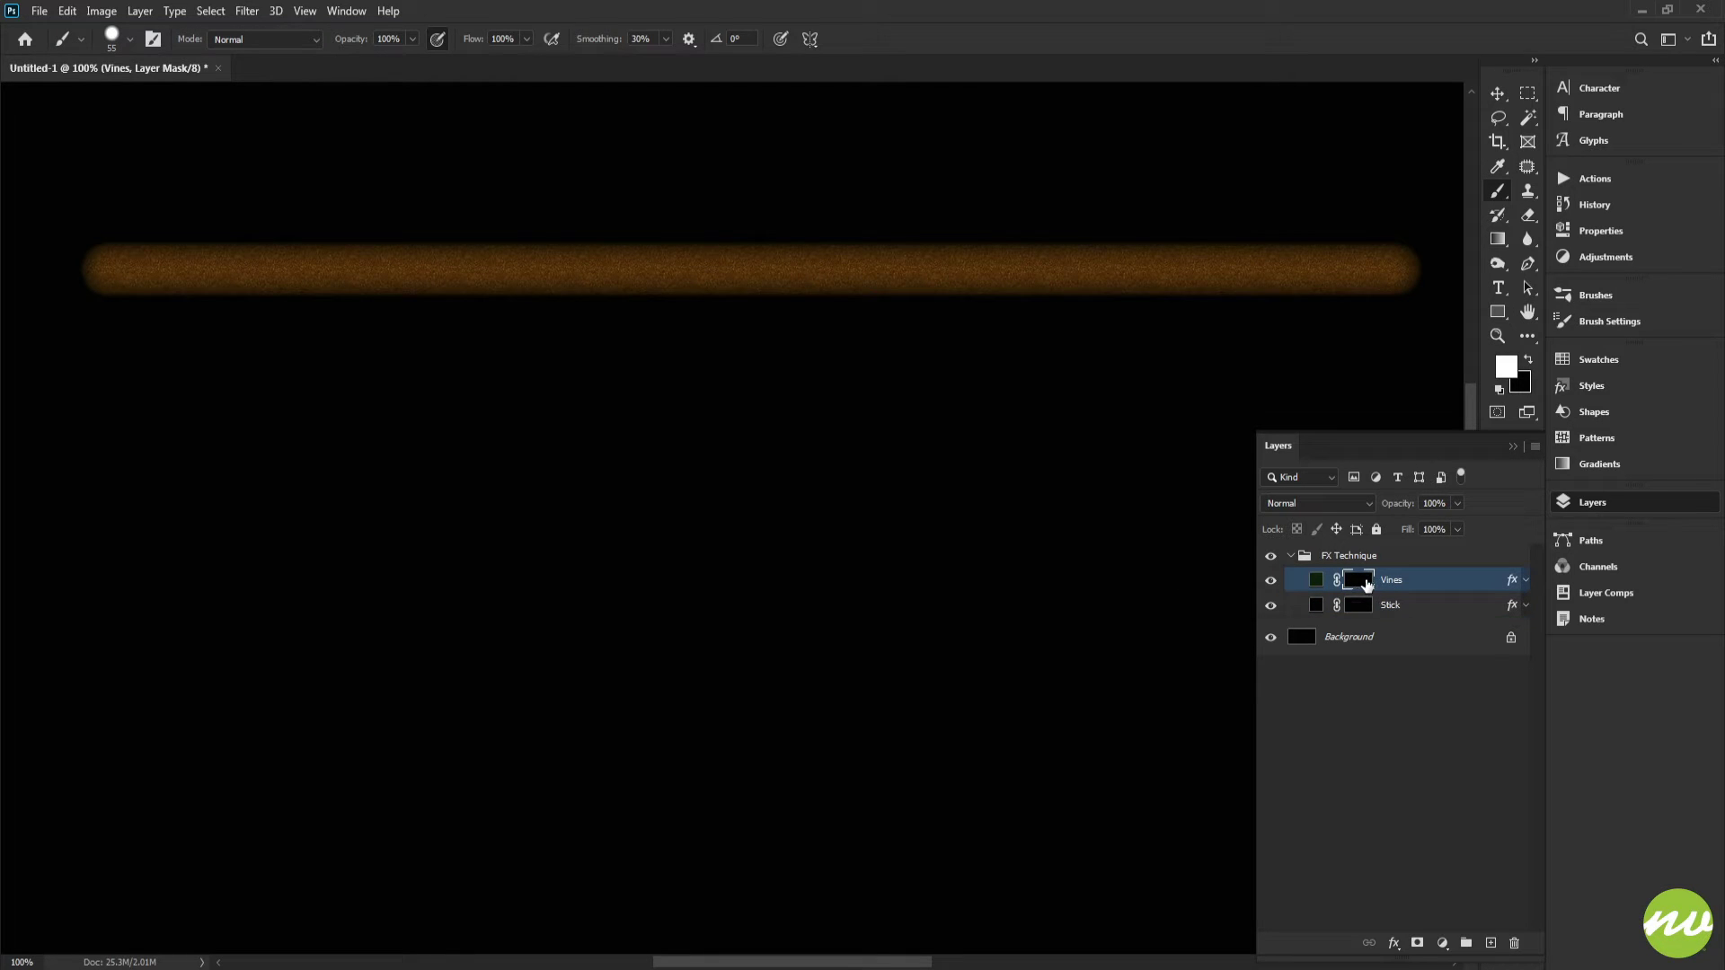
drag(687, 388, 797, 426)
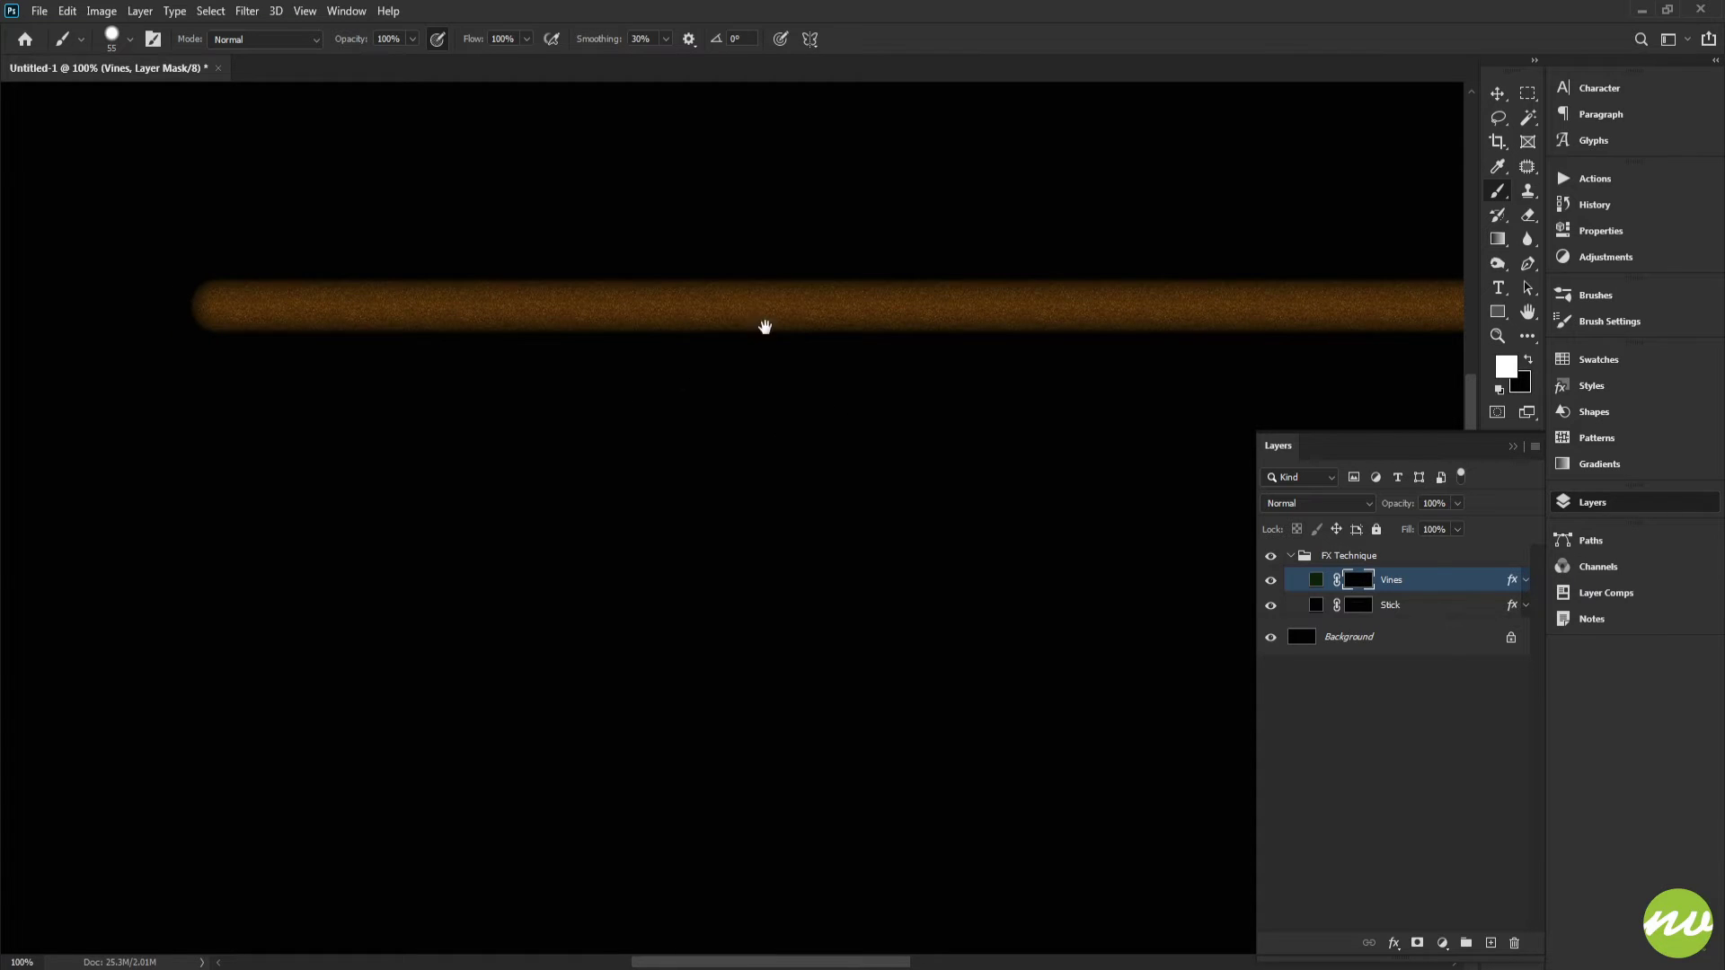
drag(763, 327, 703, 299)
scroll(907, 297, right, 2)
right_click(972, 258)
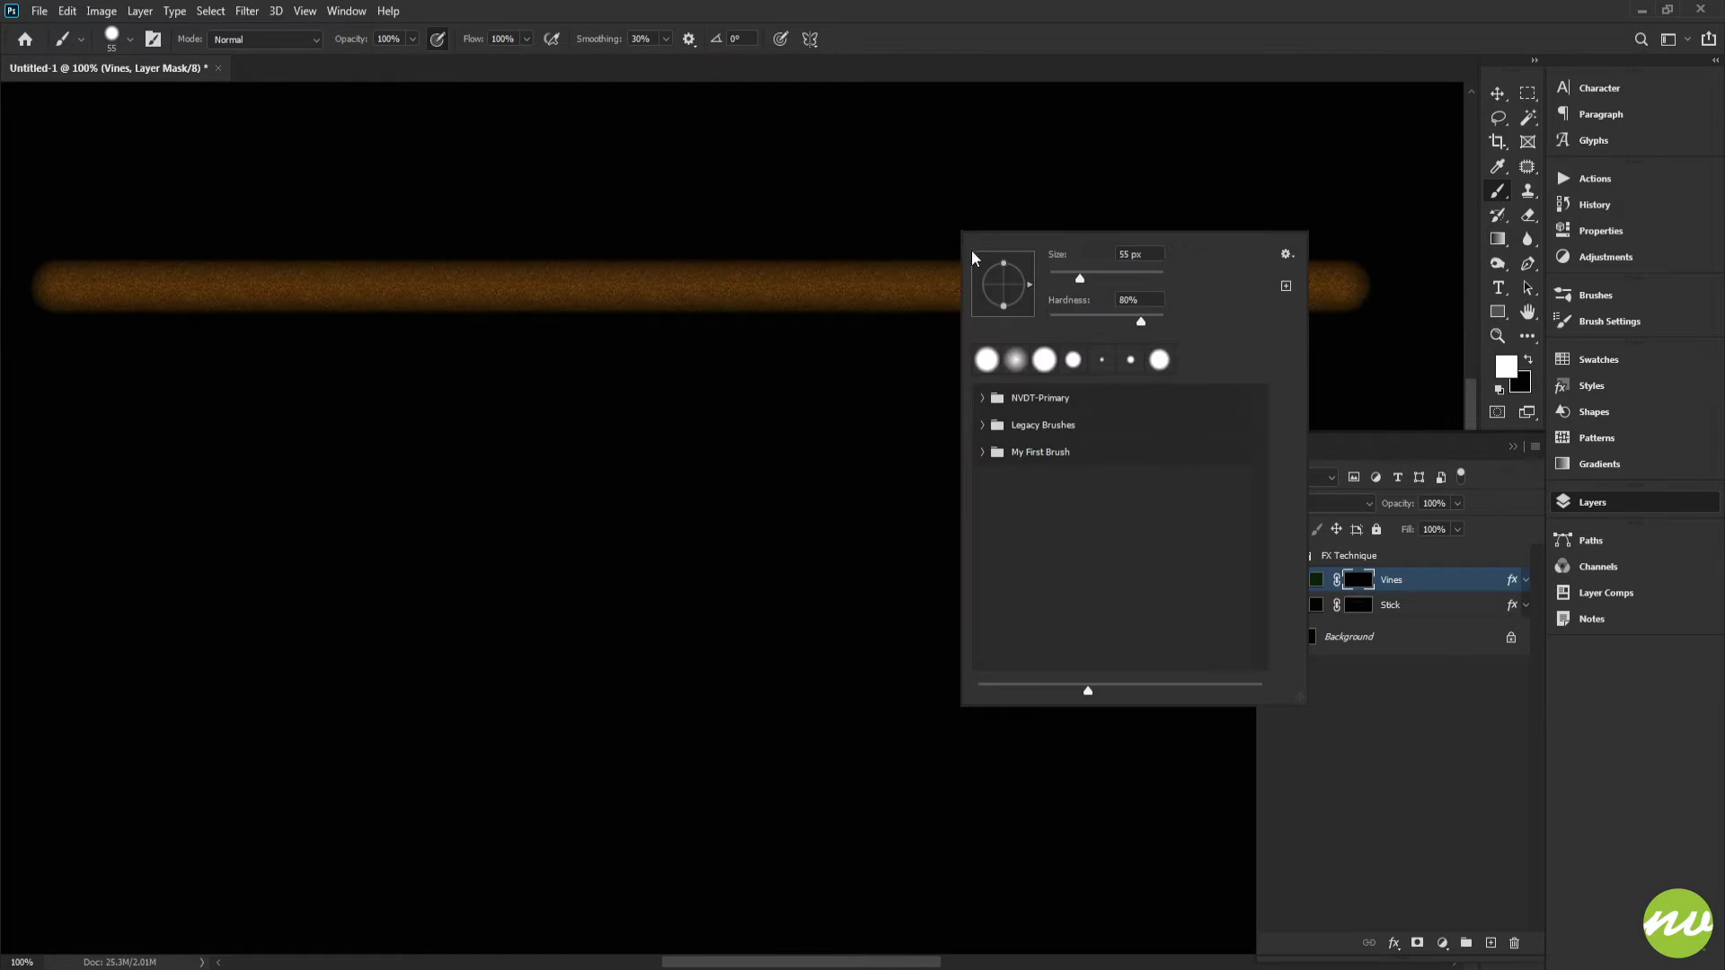
click(1116, 255)
click(1144, 301)
key(Return)
drag(570, 279, 1001, 319)
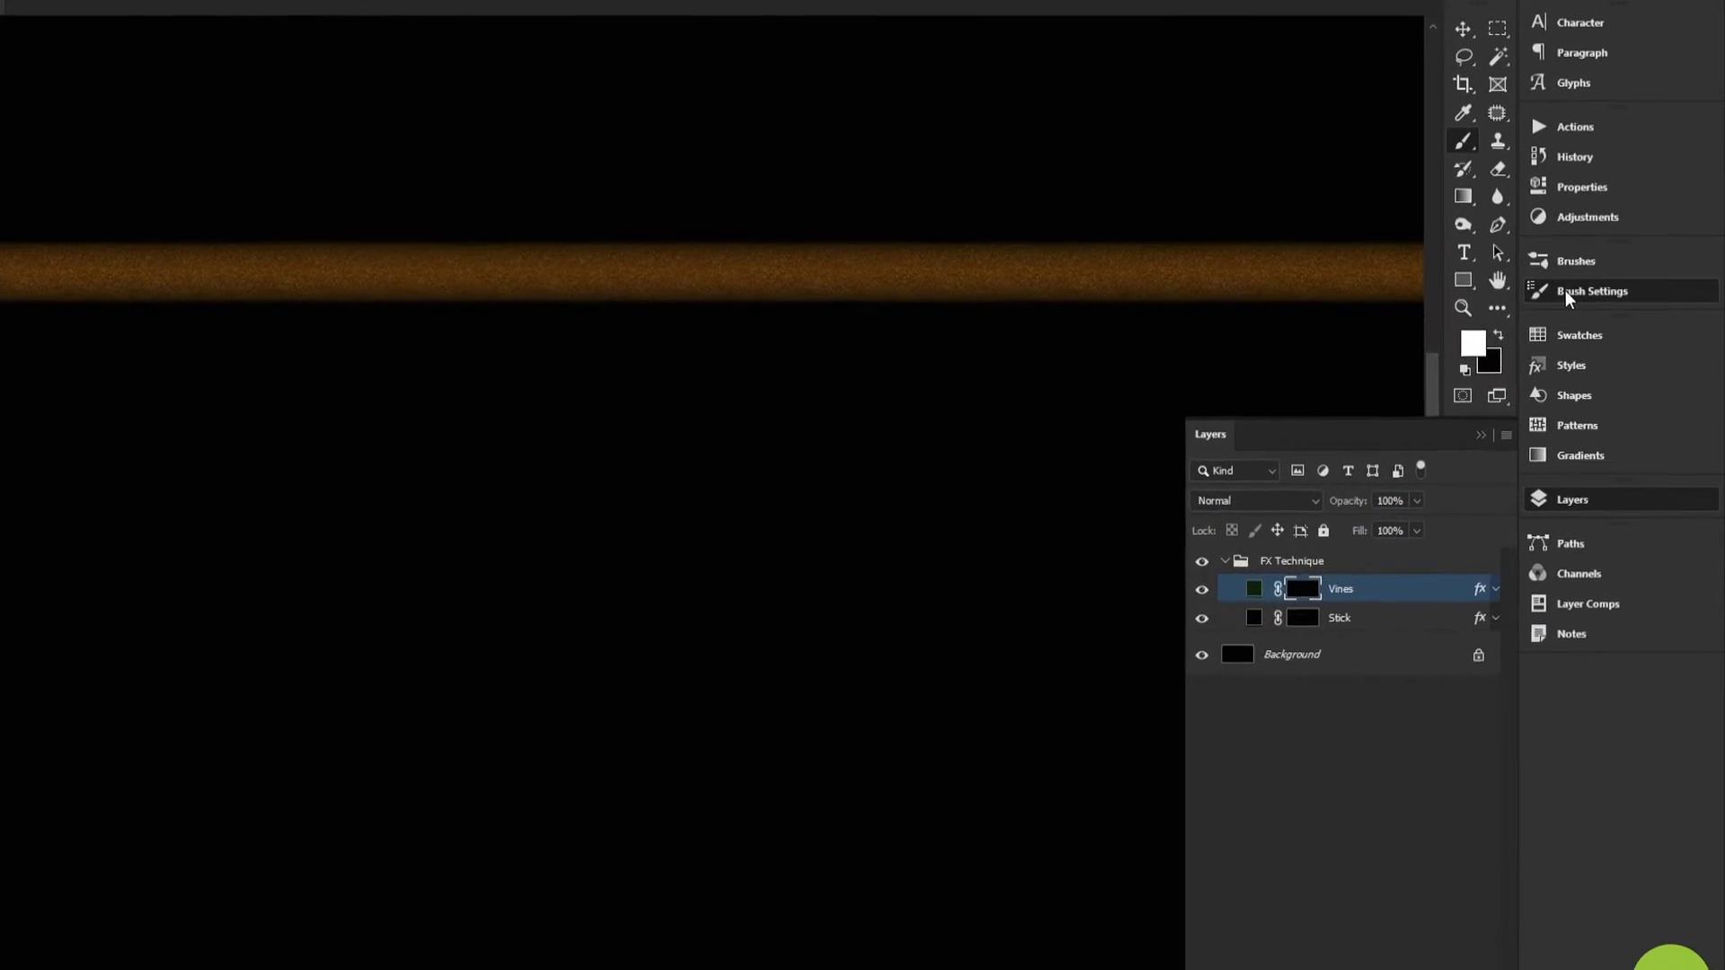
Step: Set the brush tip spacing to 10% in Brush Settings
click(1565, 291)
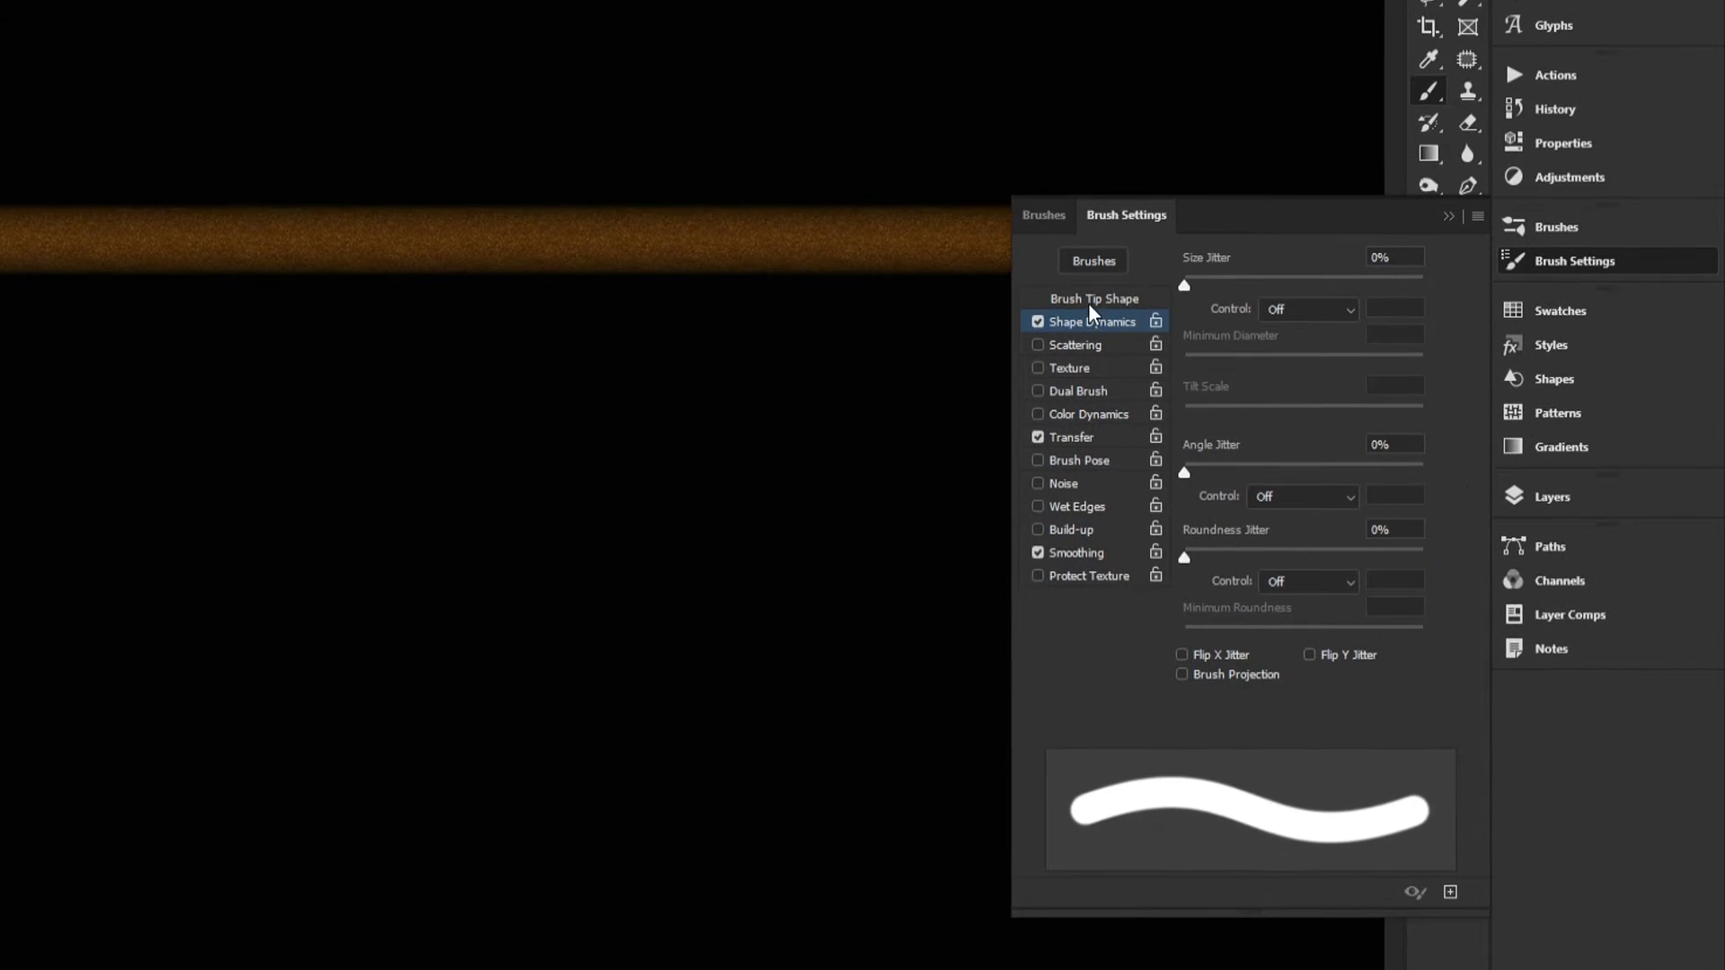
click(1091, 301)
click(1409, 668)
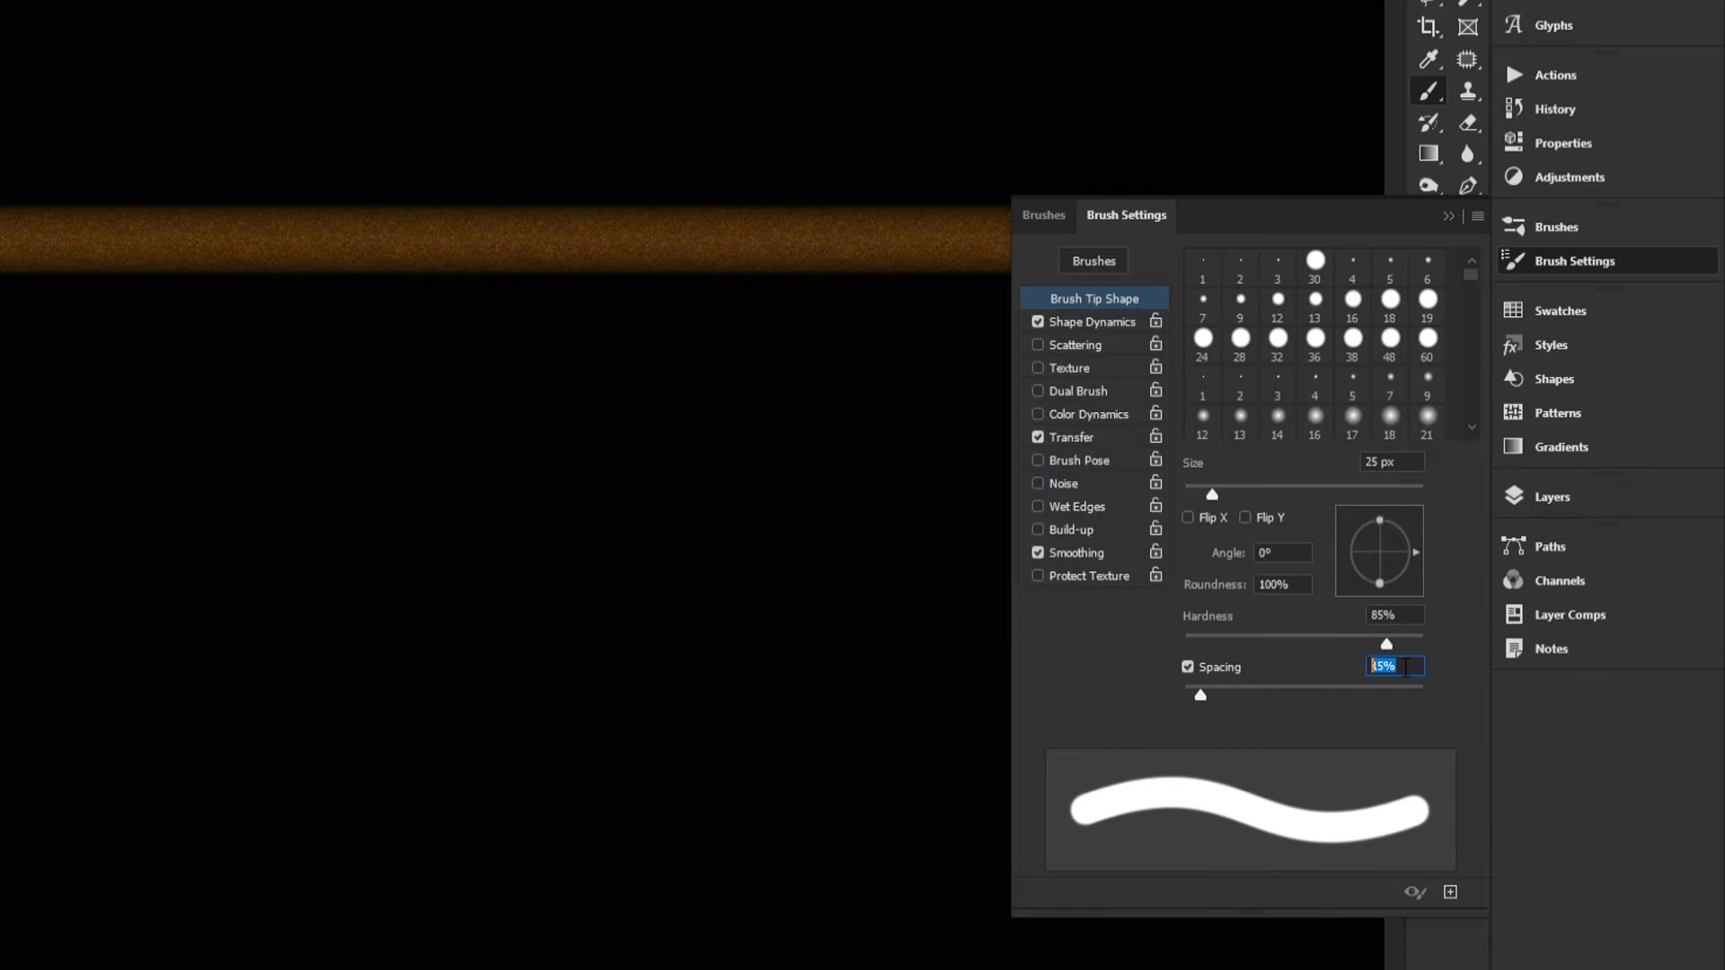
text(10)
key(Return)
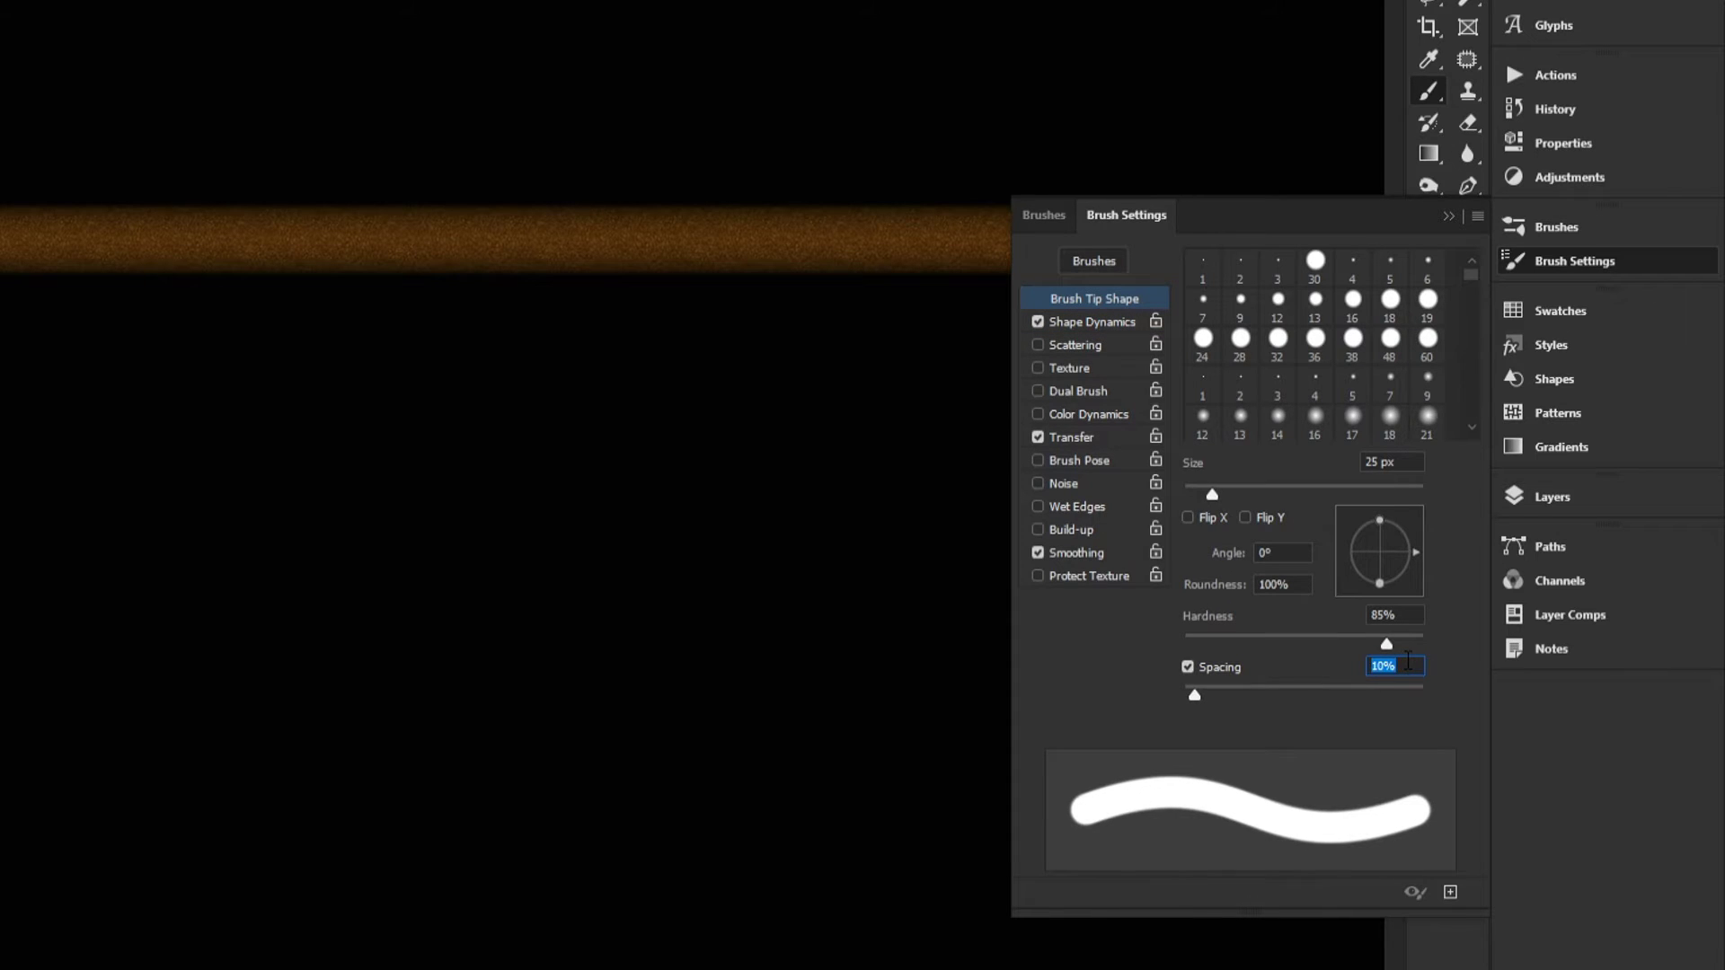
text(2)
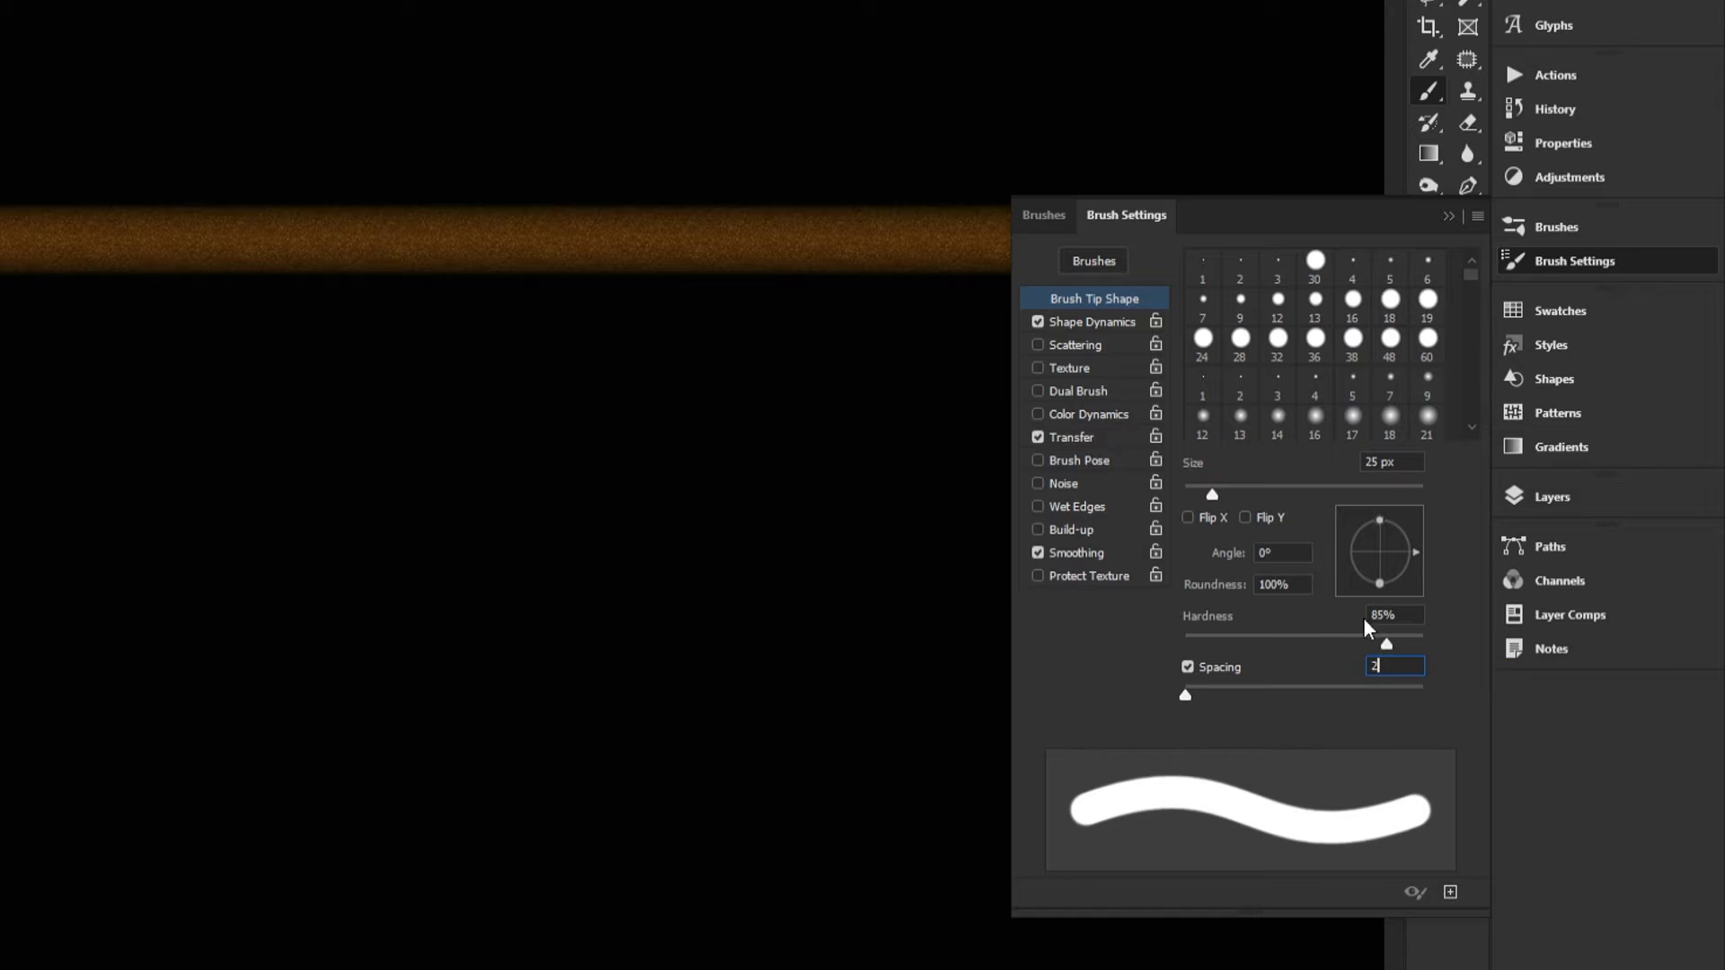
text(5)
key(BackSpace)
key(BackSpace)
text(10)
Step: Set the Shape Dynamics size jitter control to Fade with 700 steps
click(1065, 321)
click(1296, 309)
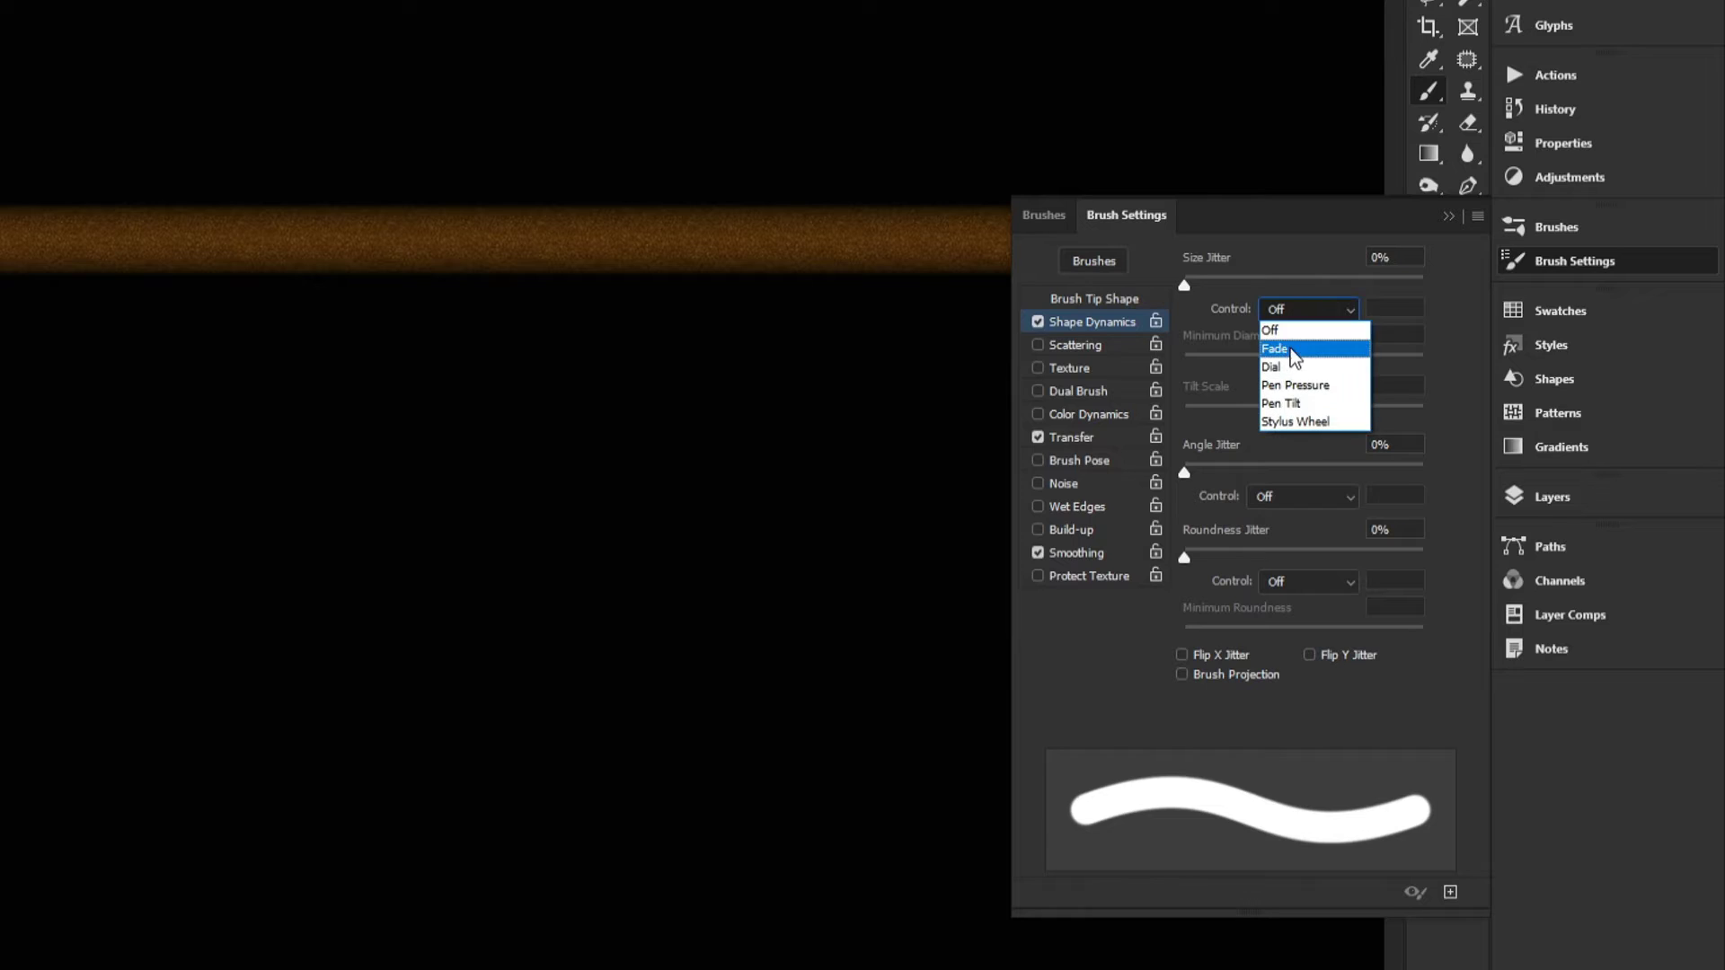
click(1290, 345)
text(1)
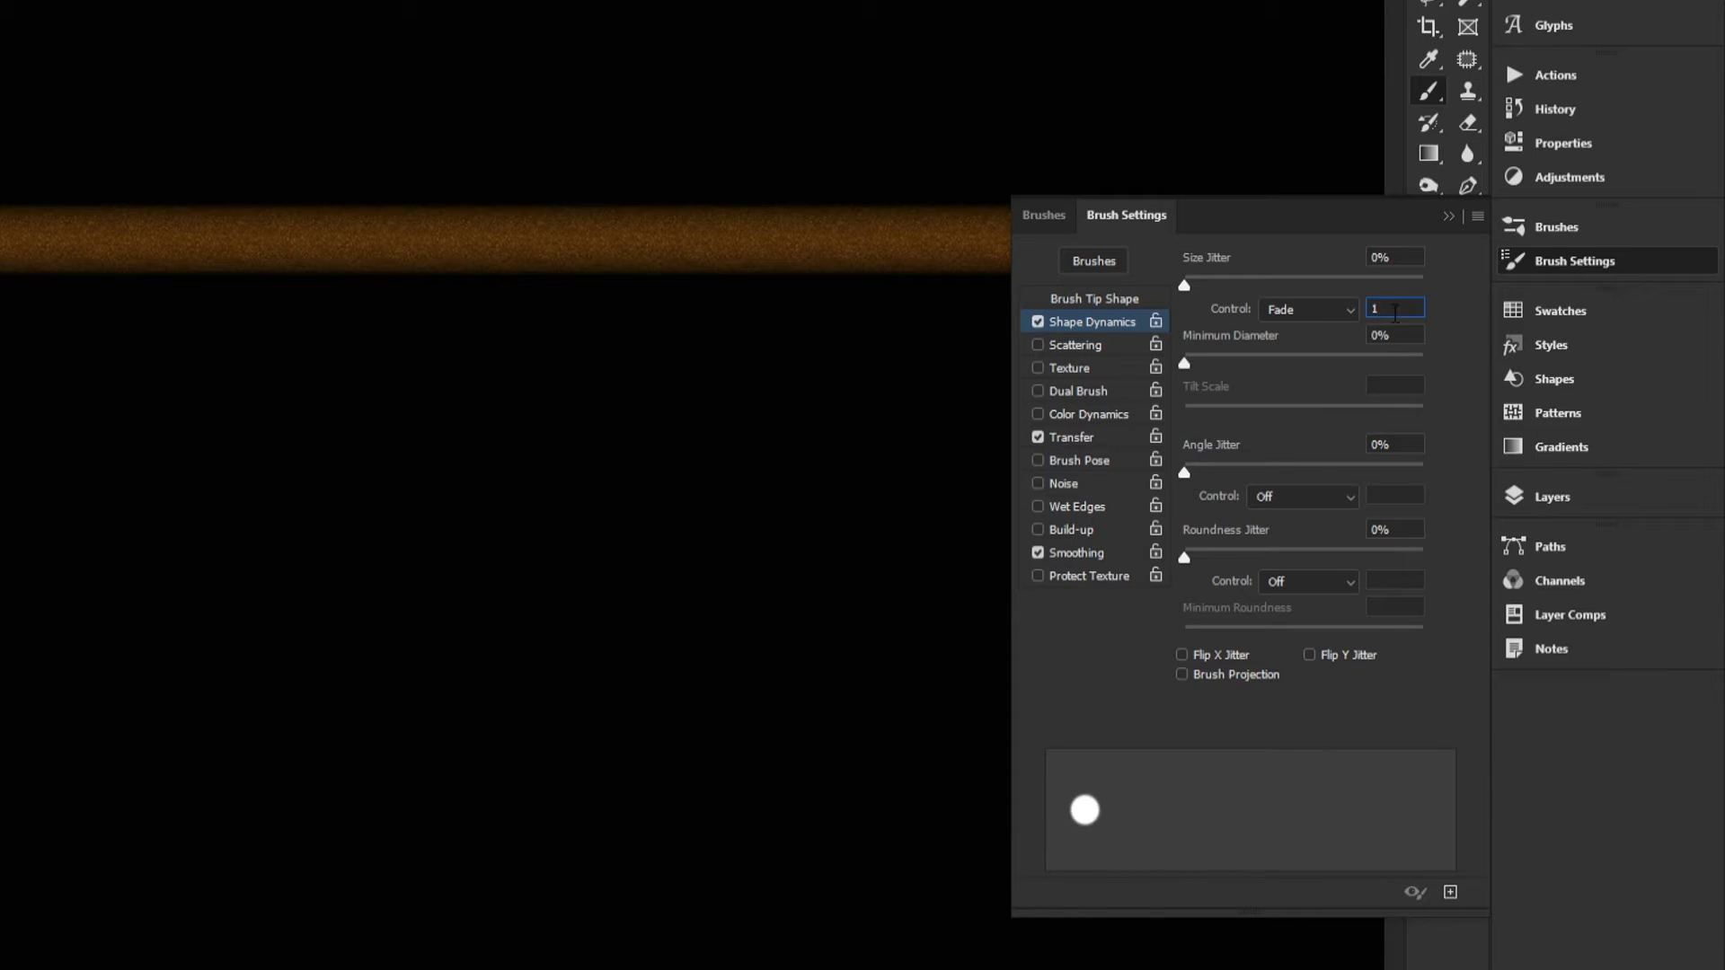
drag(1394, 315, 1371, 316)
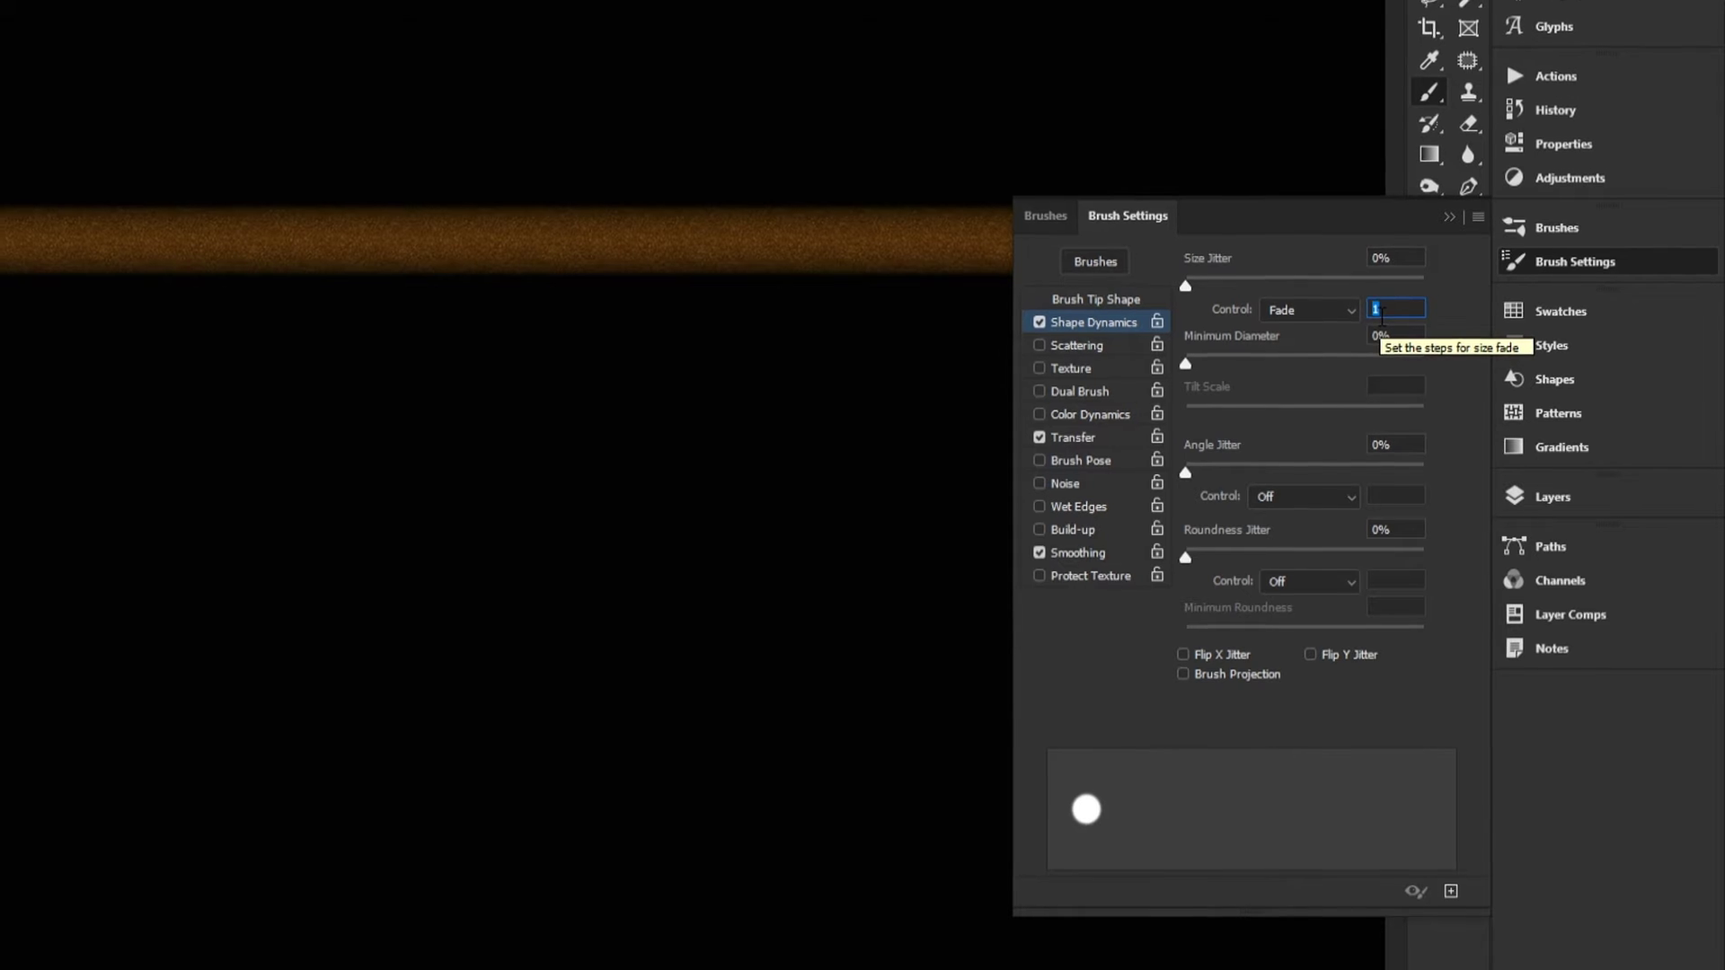
text(700)
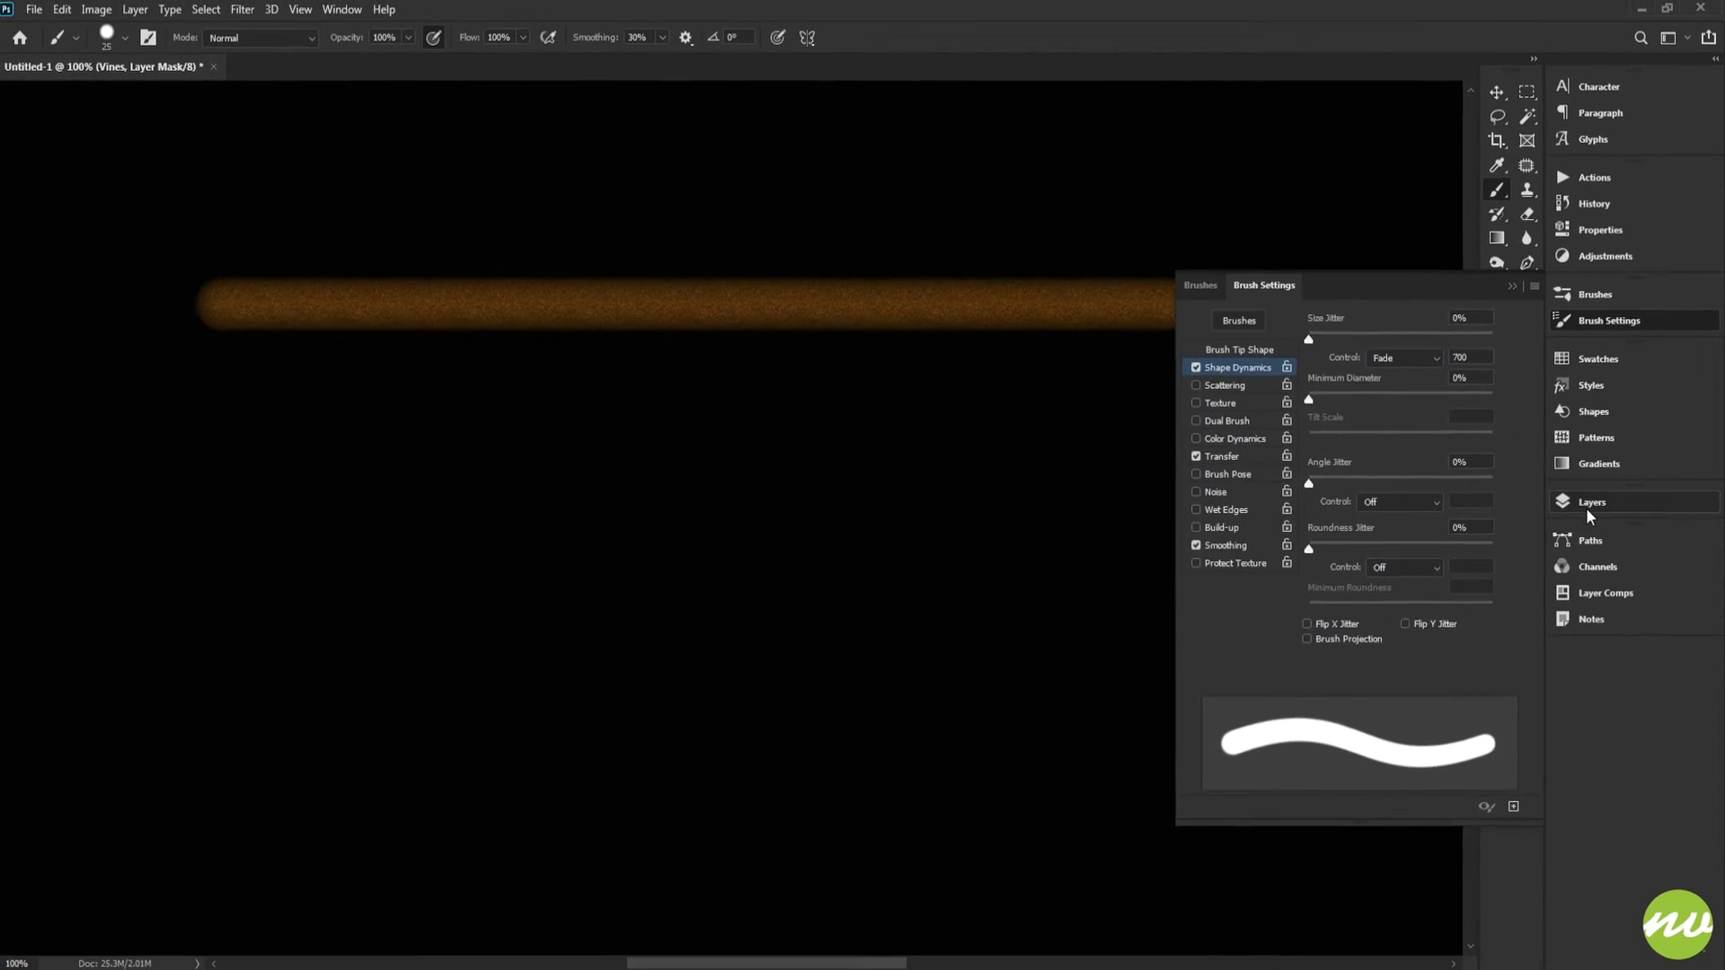
Step: Try painting short vine strokes over the stick's left end on the Vines mask, then undo them
click(1583, 503)
mouse_move(1017, 350)
mouse_down()
mouse_move(716, 275)
mouse_move(764, 262)
mouse_up()
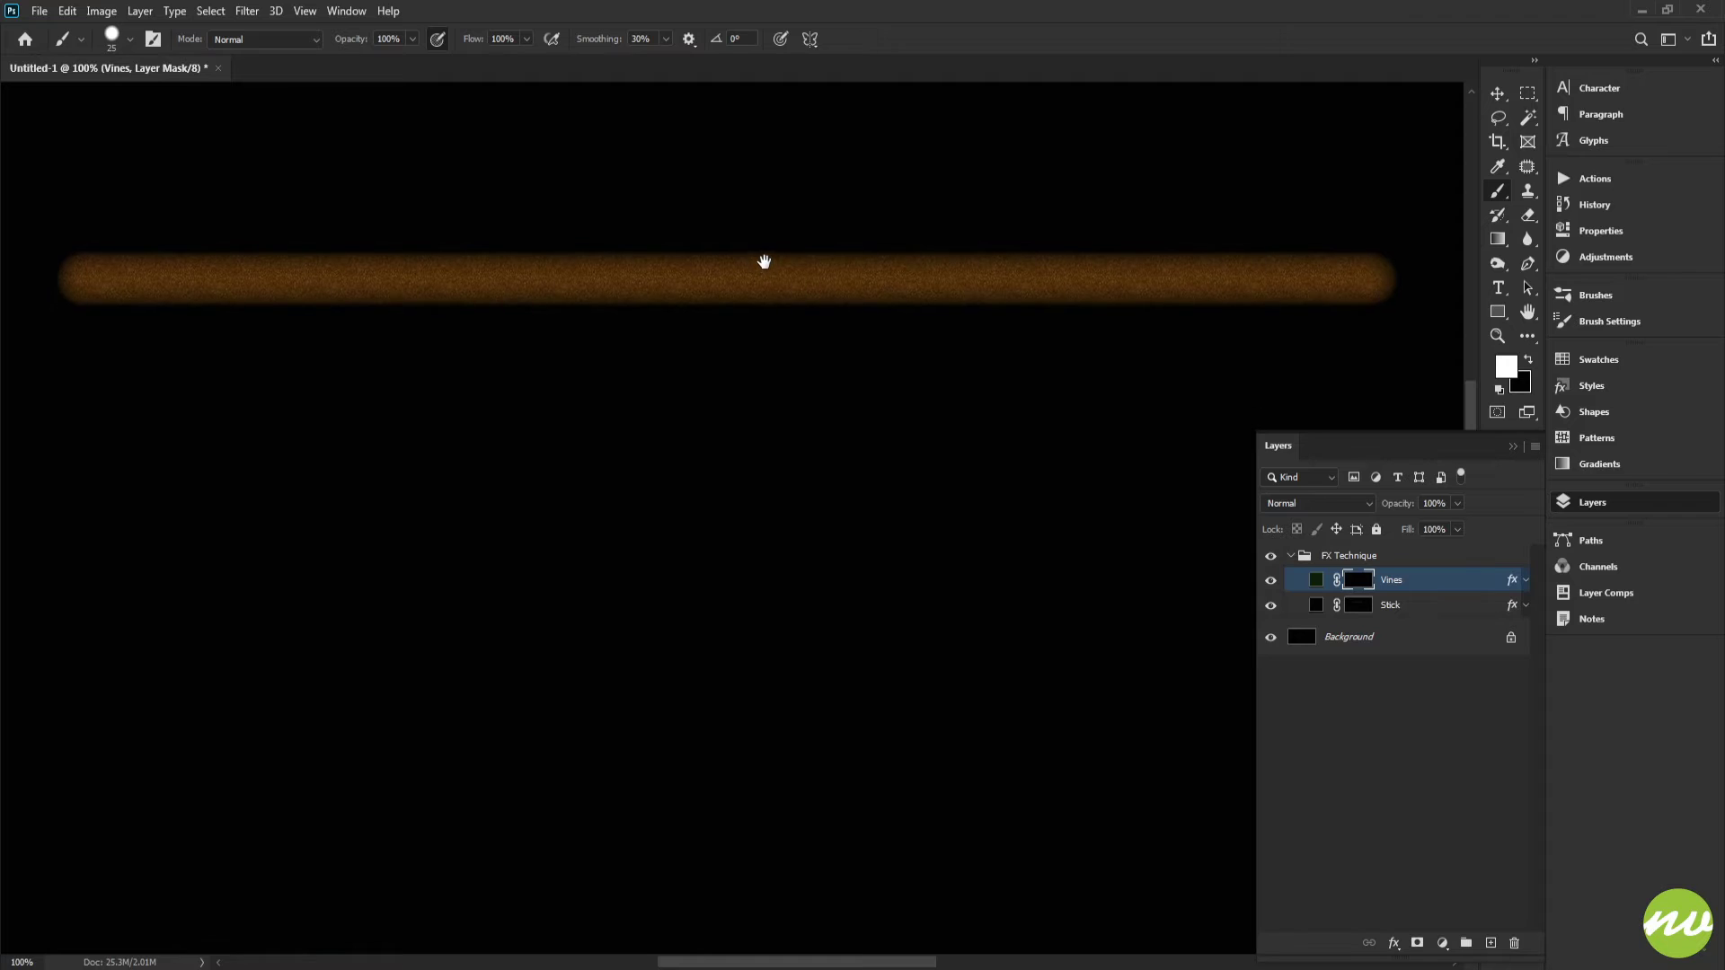
drag(440, 250, 450, 251)
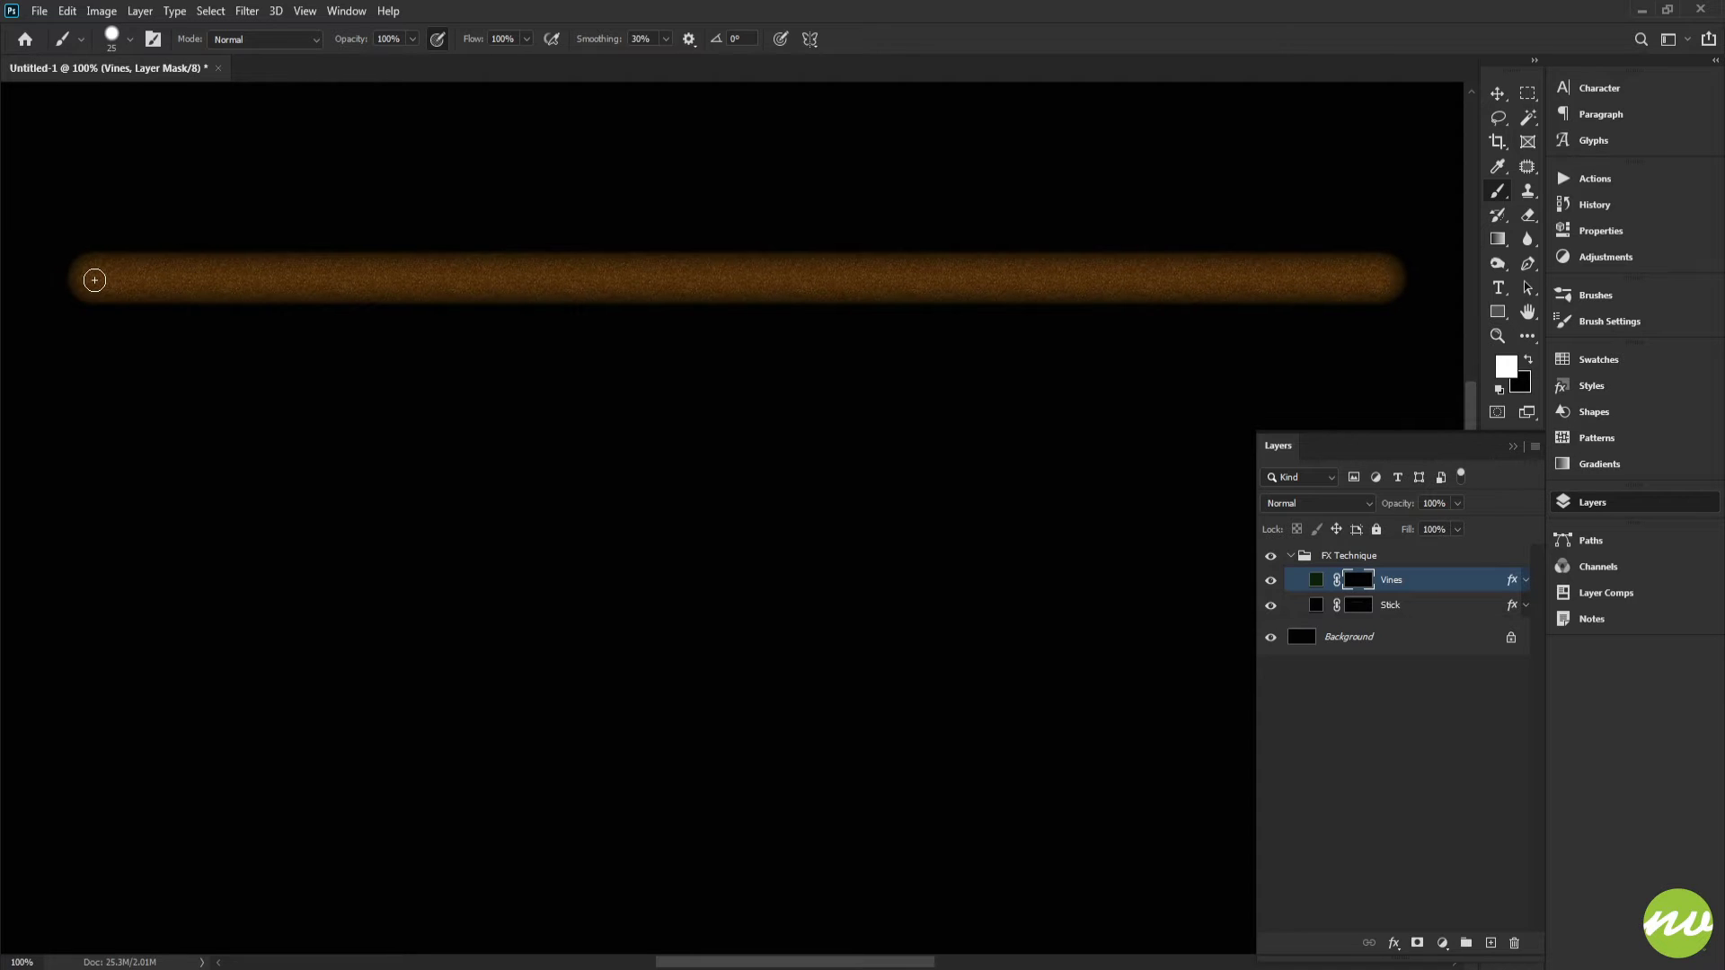
mouse_move(84, 278)
mouse_down()
mouse_move(165, 220)
mouse_move(190, 225)
mouse_move(220, 337)
mouse_up()
click(196, 232)
key(ctrl+z)
key(ctrl+z)
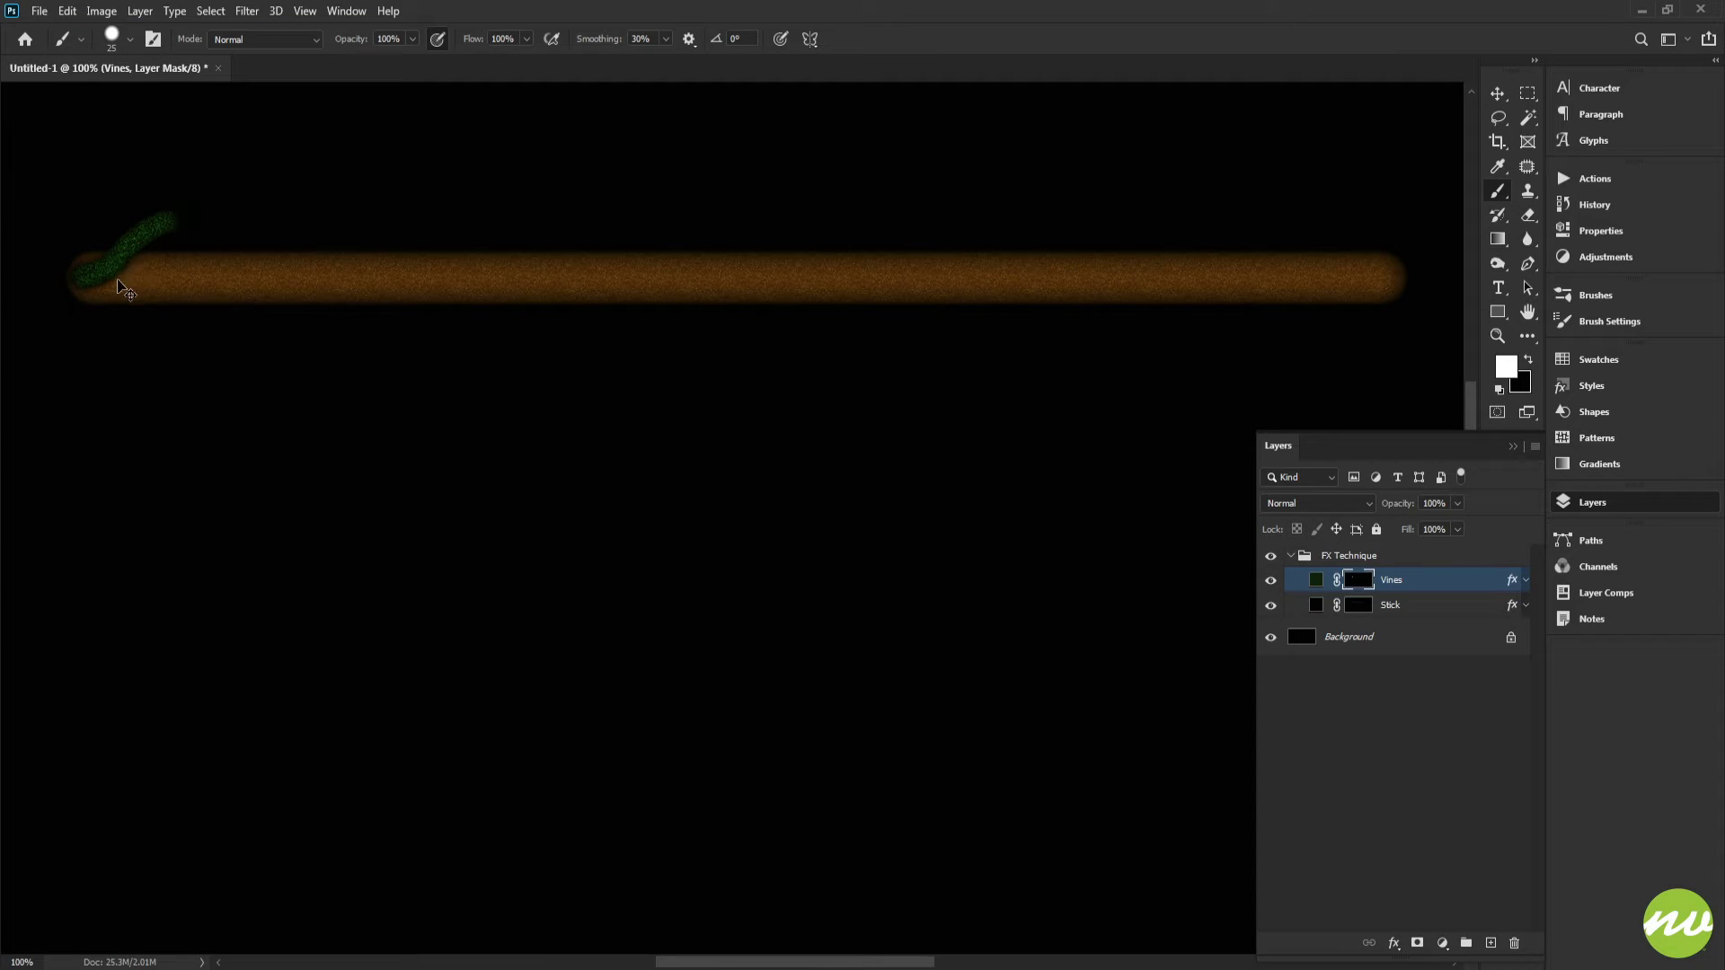
key(ctrl+z)
key(ctrl+z)
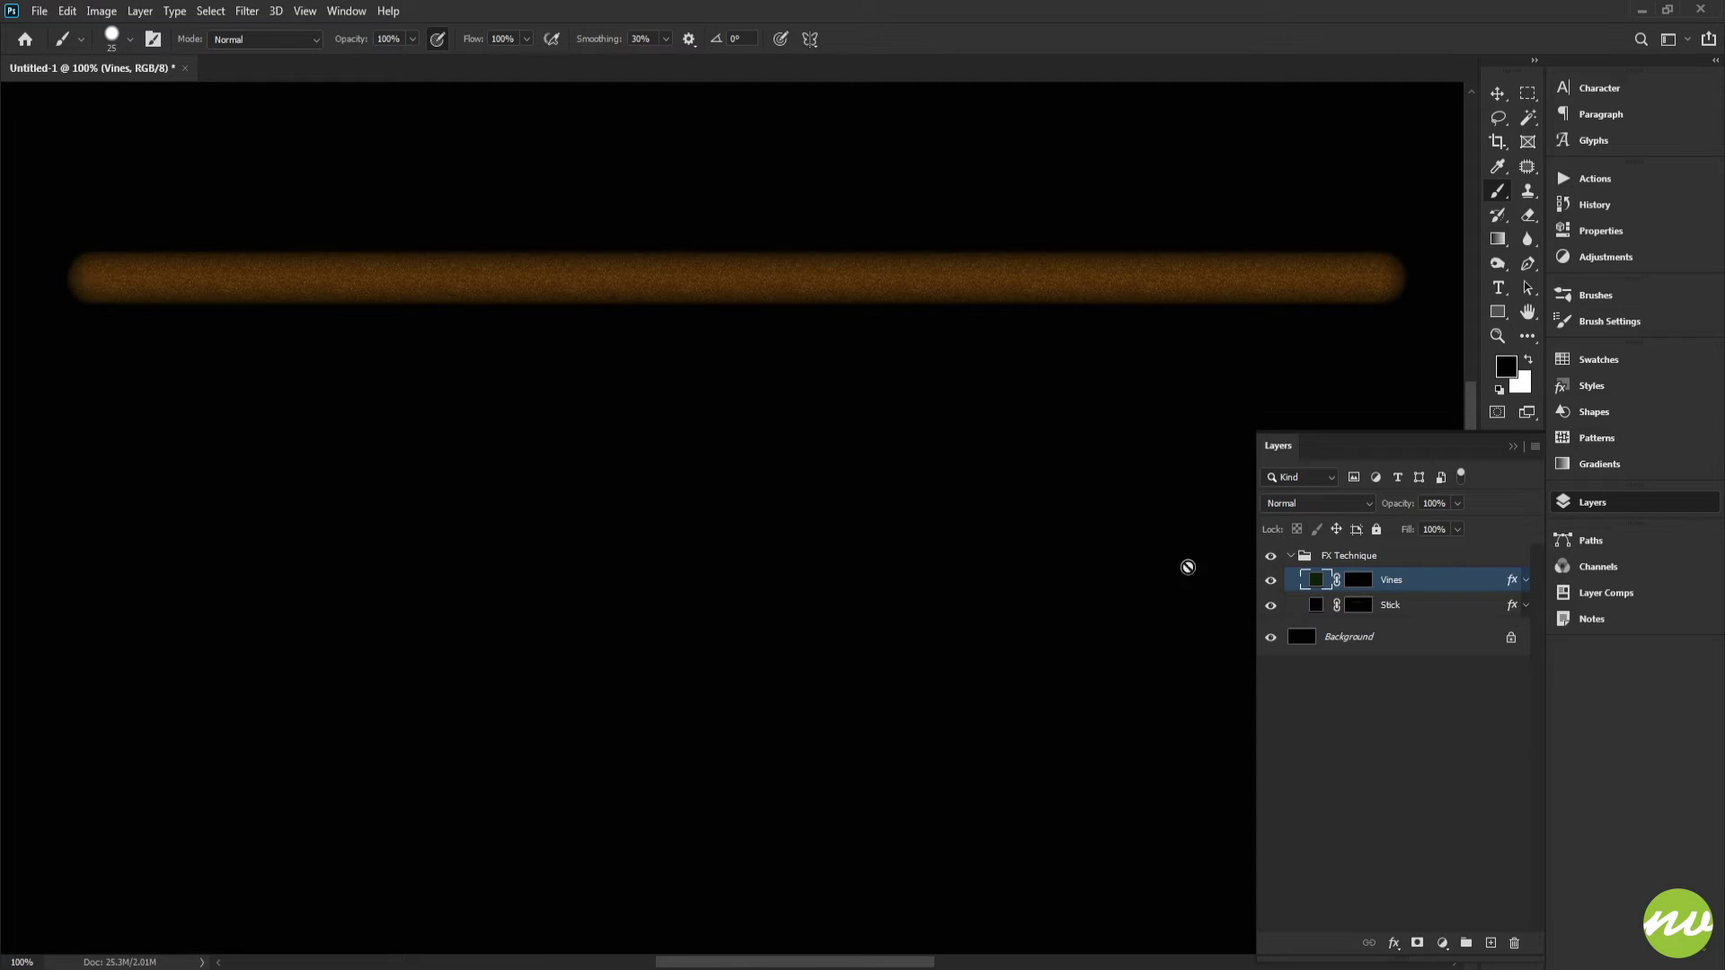
Step: Reselect the Vines mask and try painting wavy vine strokes around the stick, undoing each attempt
click(1358, 579)
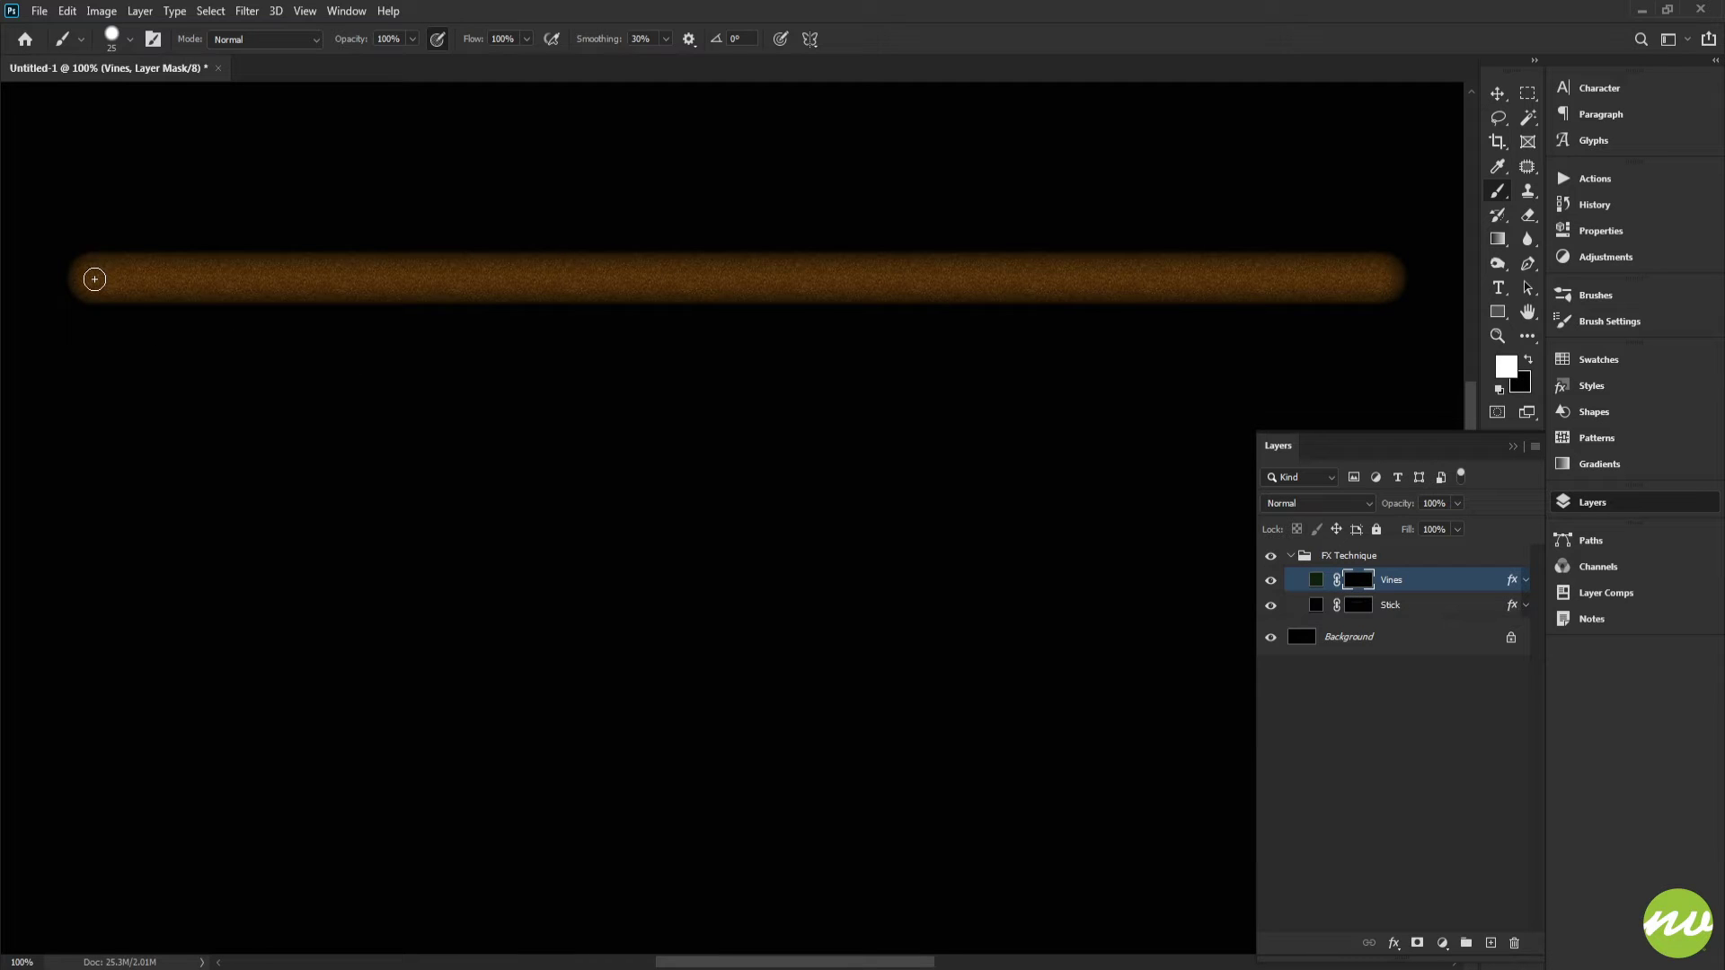
mouse_move(106, 277)
mouse_down()
mouse_move(222, 229)
mouse_move(278, 229)
mouse_move(300, 263)
mouse_move(308, 362)
mouse_move(355, 350)
mouse_up()
mouse_move(388, 235)
mouse_down()
mouse_move(455, 229)
mouse_move(537, 330)
mouse_move(605, 321)
mouse_move(658, 255)
mouse_up()
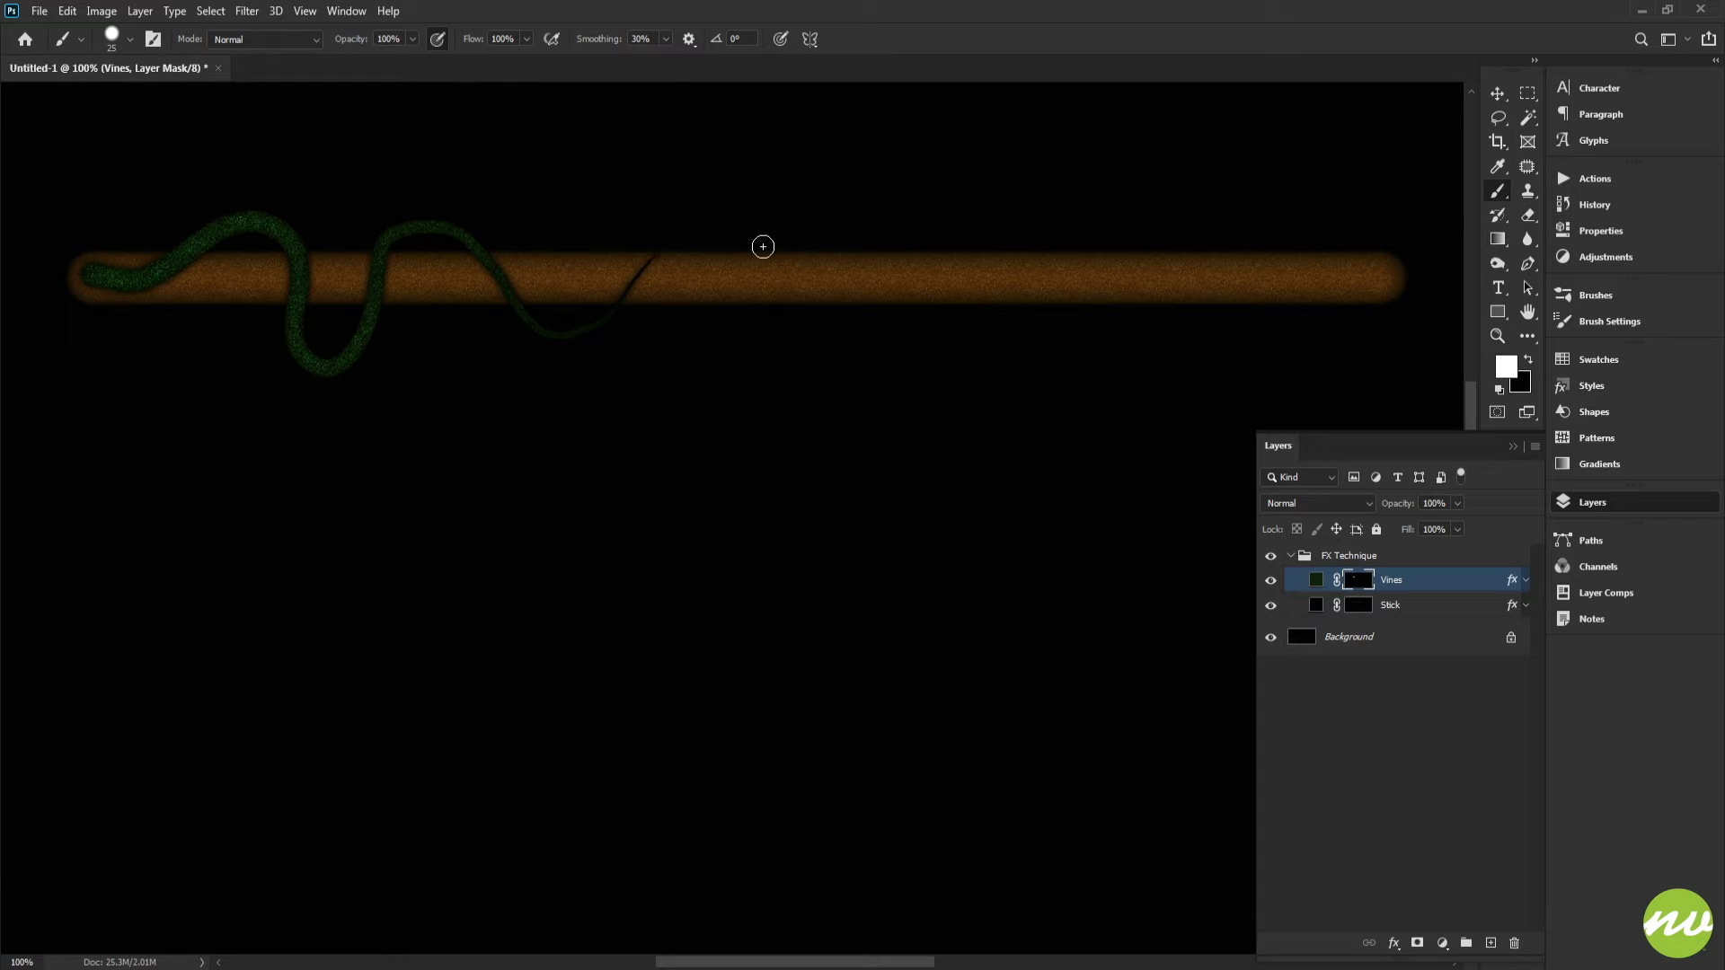
key(ctrl+z)
mouse_move(97, 274)
mouse_down()
mouse_move(192, 227)
mouse_move(230, 245)
mouse_move(228, 299)
mouse_move(252, 335)
mouse_move(311, 318)
mouse_move(366, 256)
mouse_move(424, 231)
mouse_move(510, 344)
mouse_move(703, 246)
mouse_up()
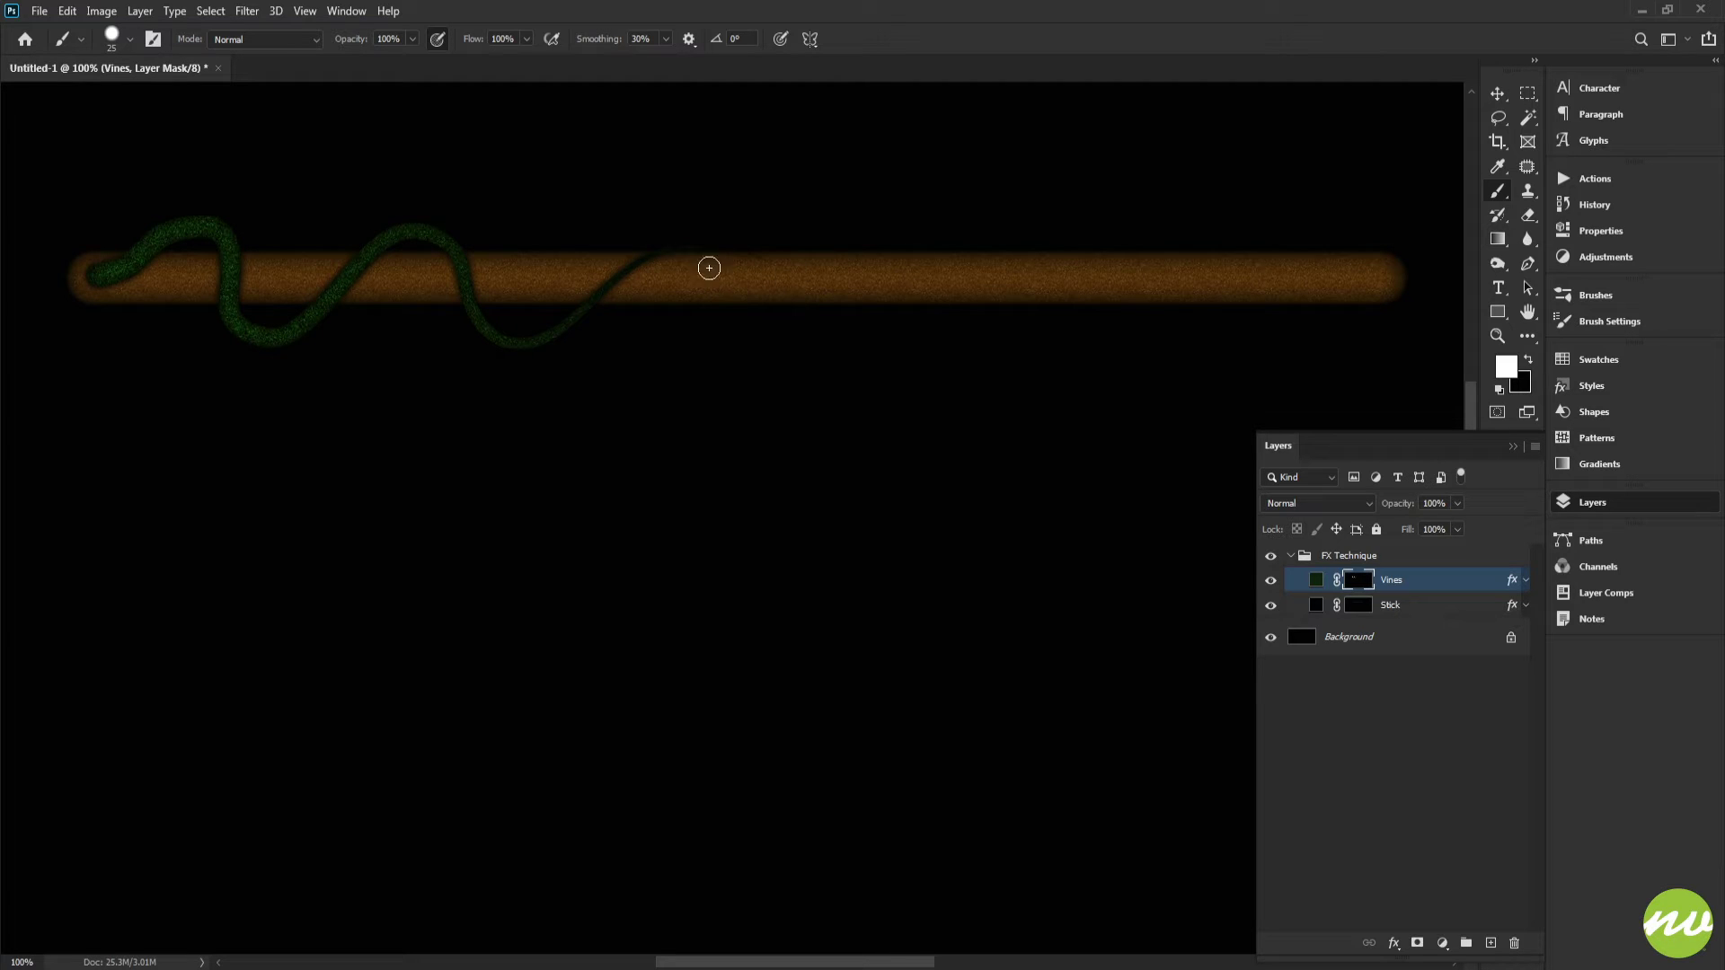
drag(809, 276, 801, 272)
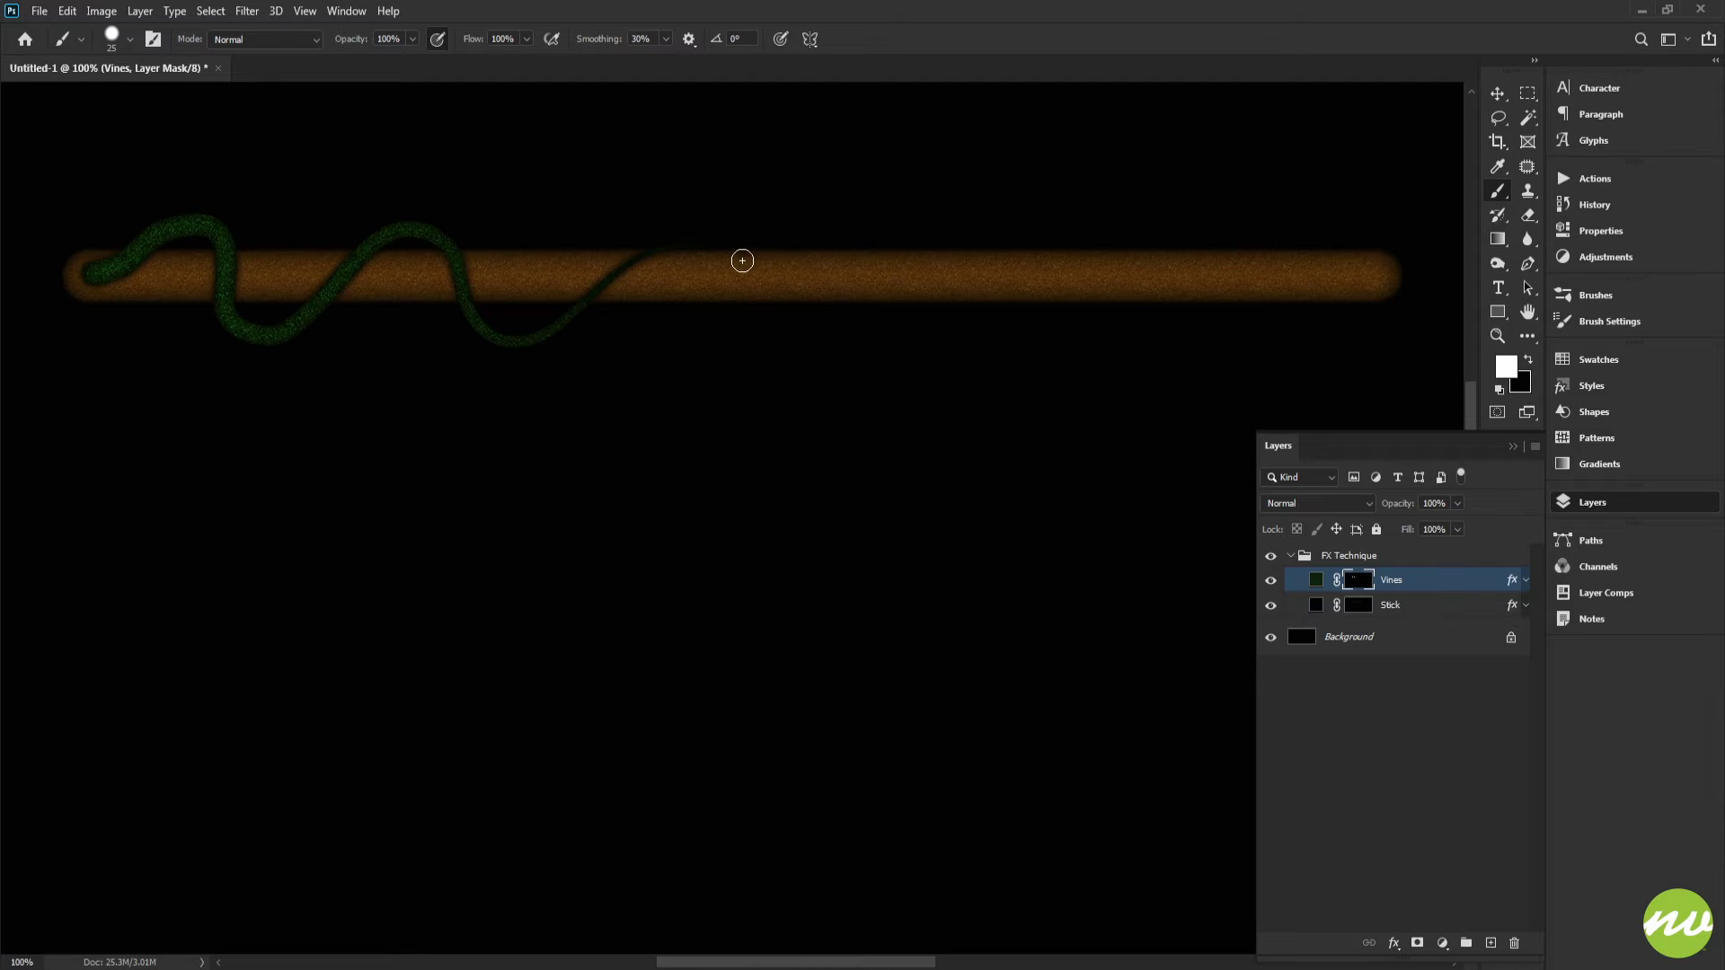
key(ctrl+z)
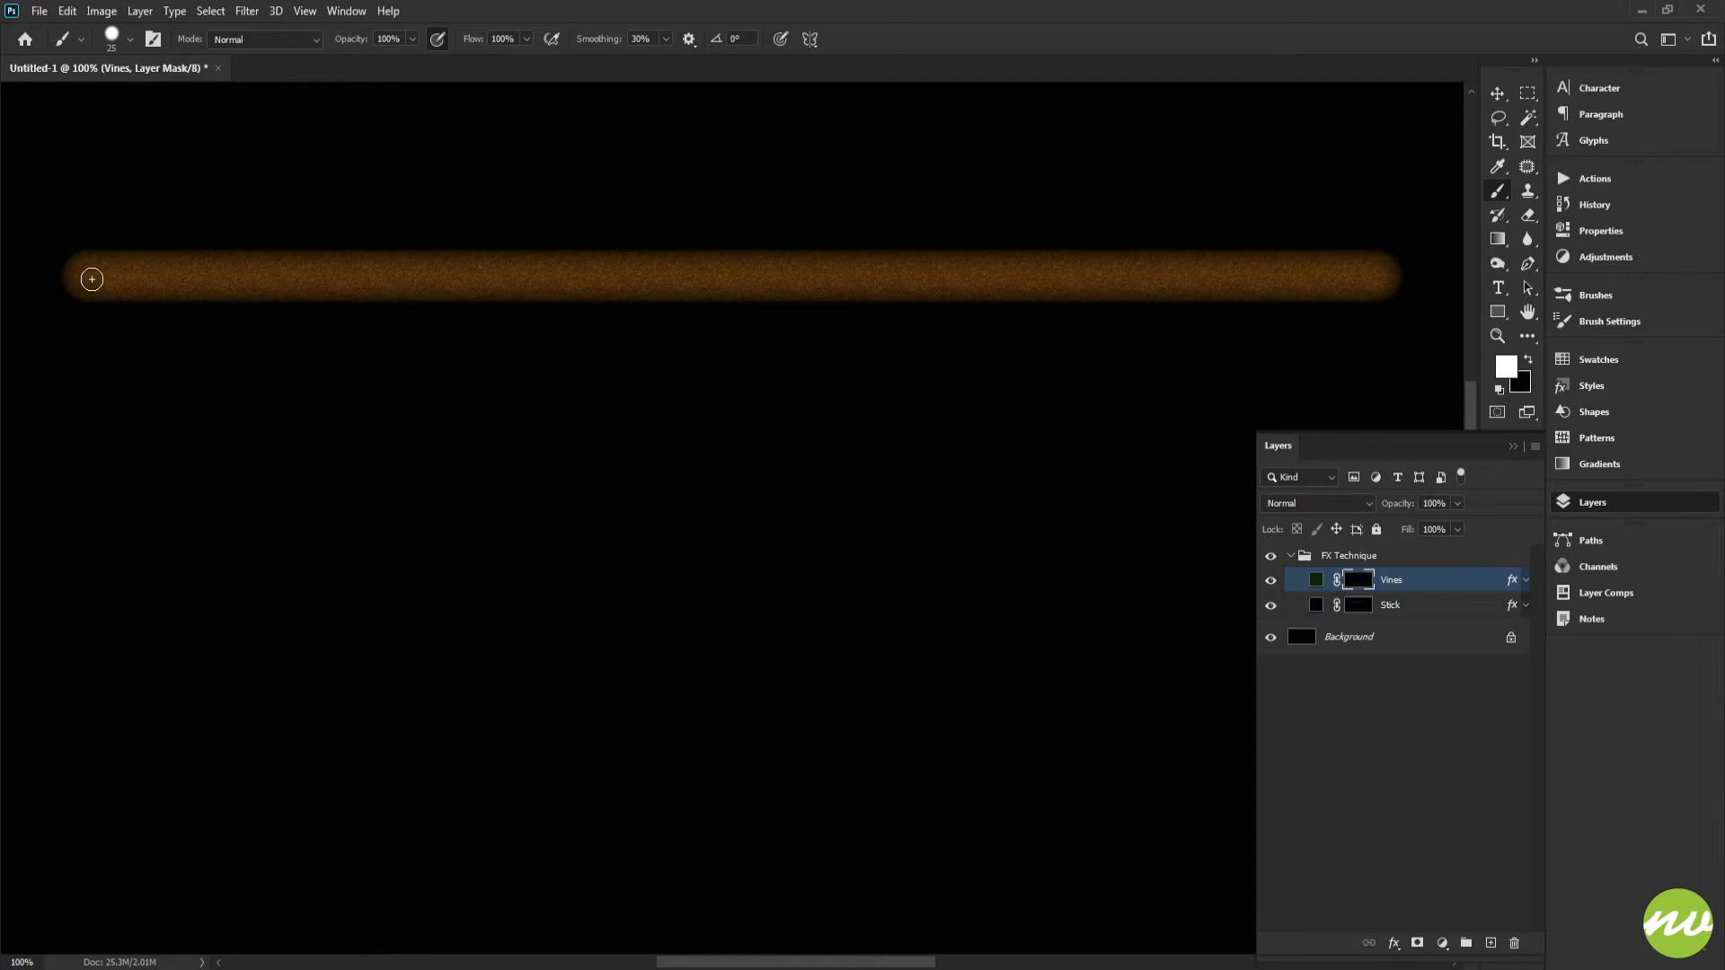
Step: Paint a wavy vine stroke winding around the stick from its left end on the Vines mask
mouse_move(92, 280)
mouse_down()
mouse_move(165, 225)
mouse_move(221, 222)
mouse_move(220, 328)
mouse_move(266, 354)
mouse_move(325, 229)
mouse_move(401, 234)
mouse_move(448, 344)
mouse_move(539, 247)
mouse_up()
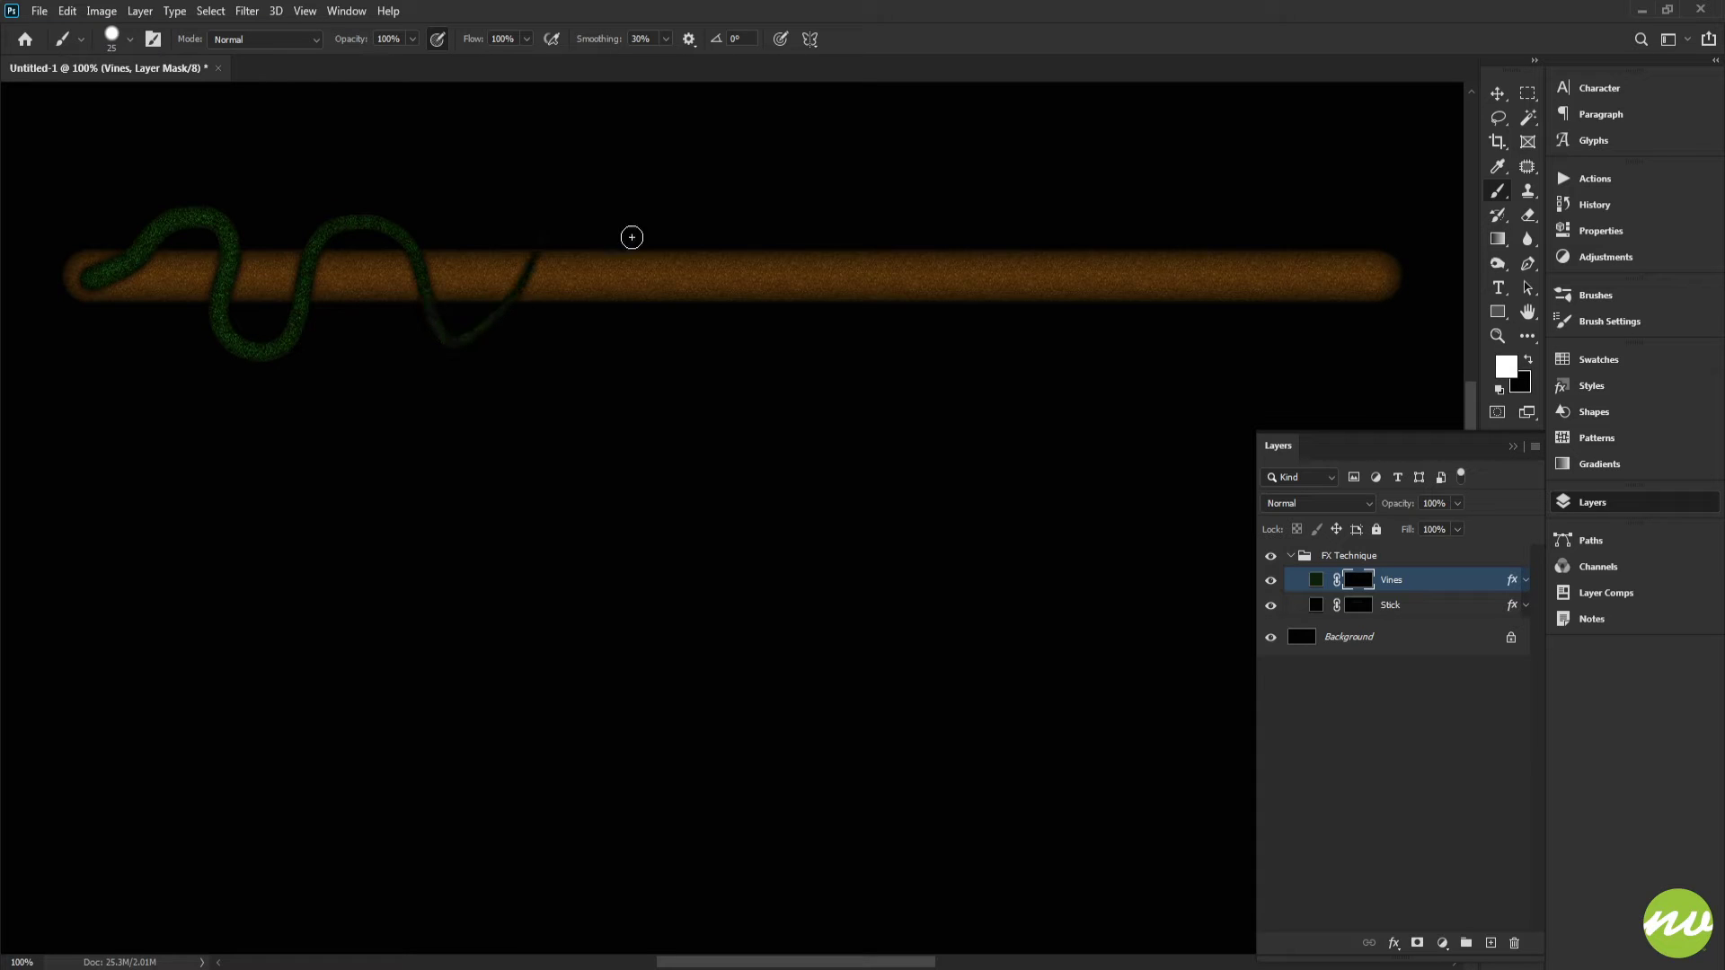
key(space)
drag(754, 259, 625, 275)
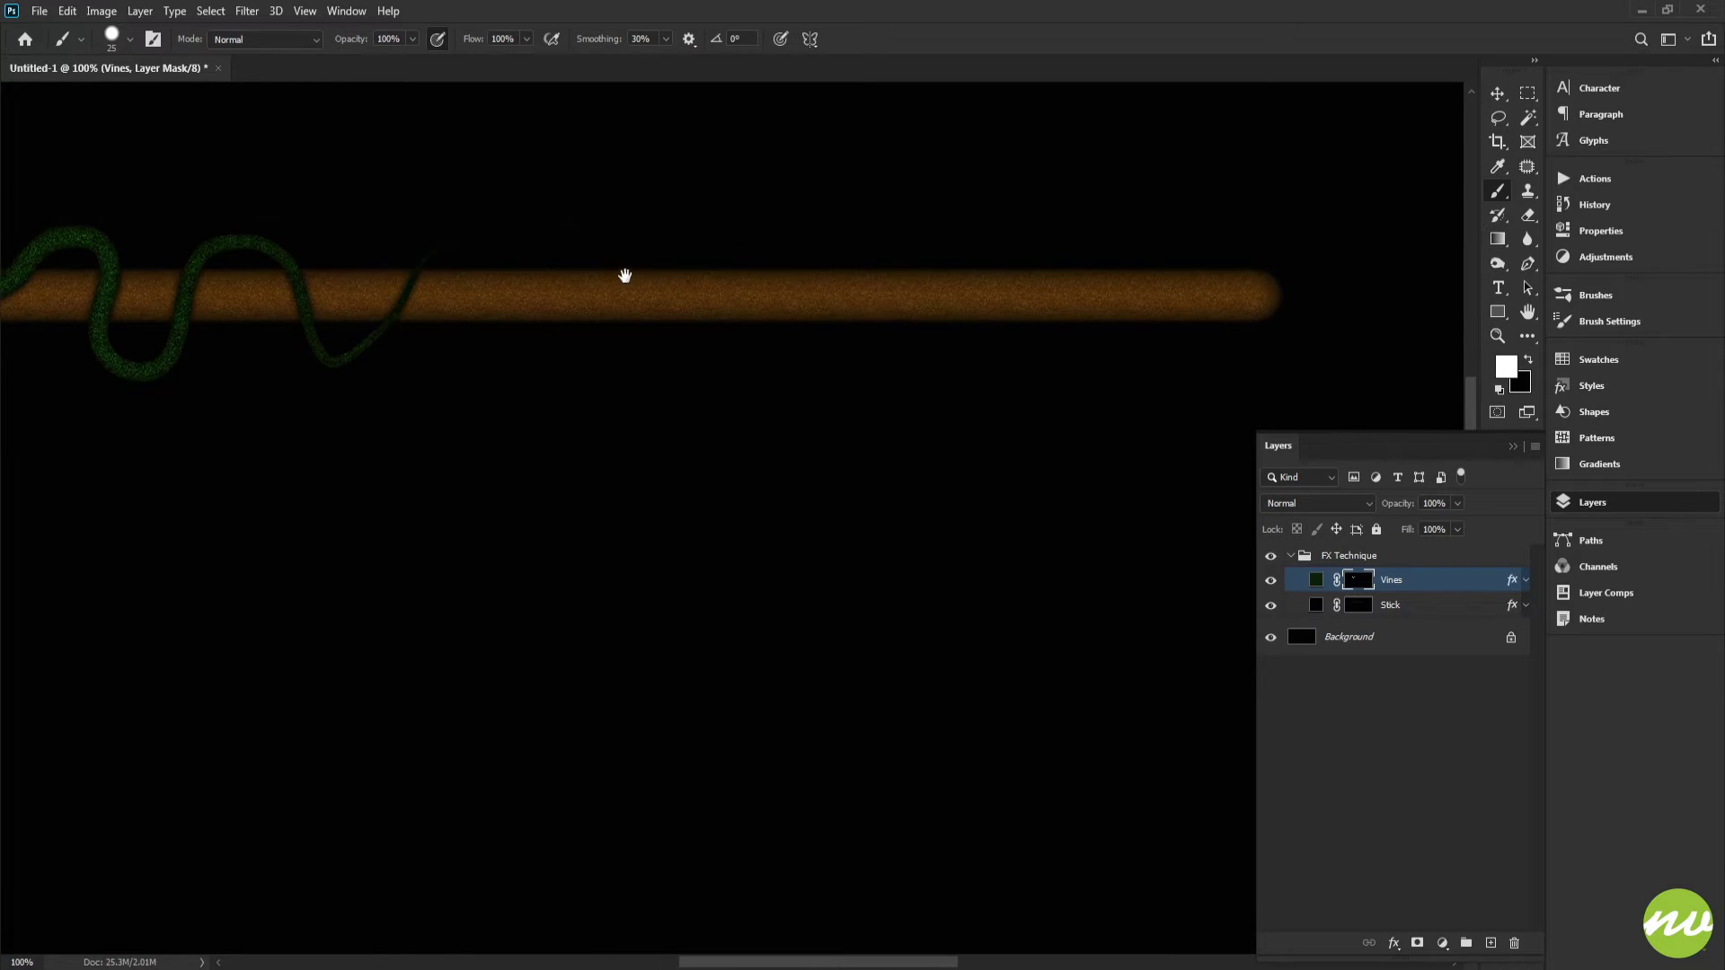
key(space)
drag(1064, 299, 1013, 296)
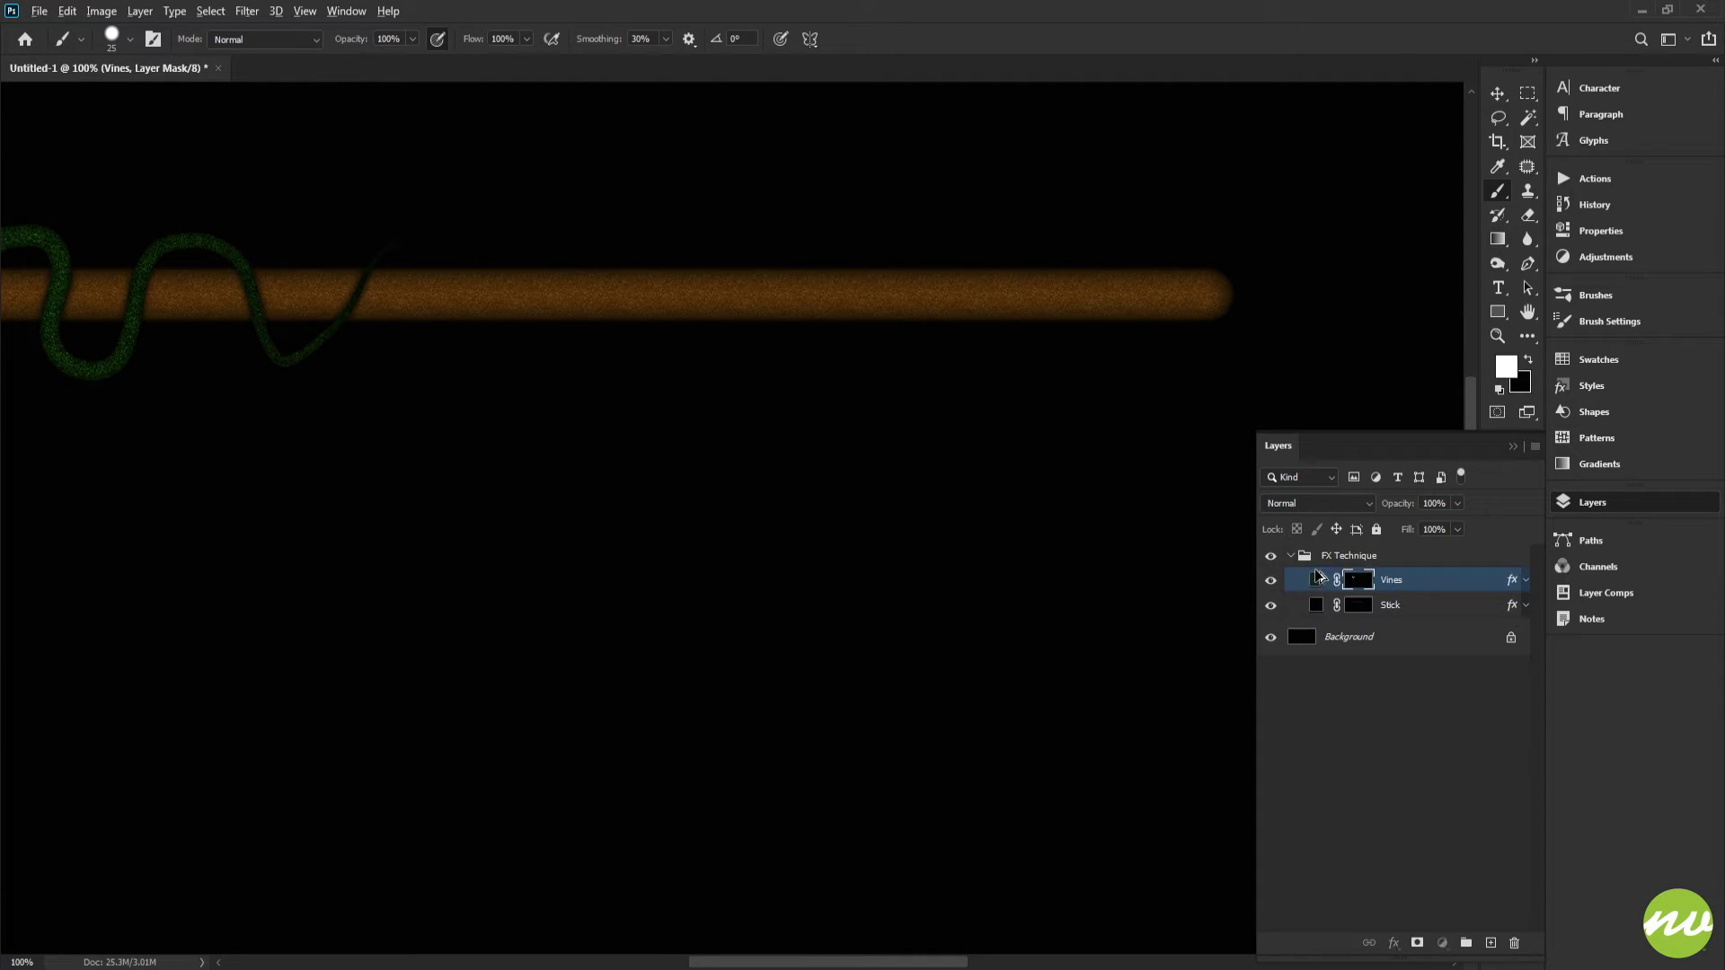
Step: Duplicate the Vines layer to create a second vine layer
key(ctrl+j)
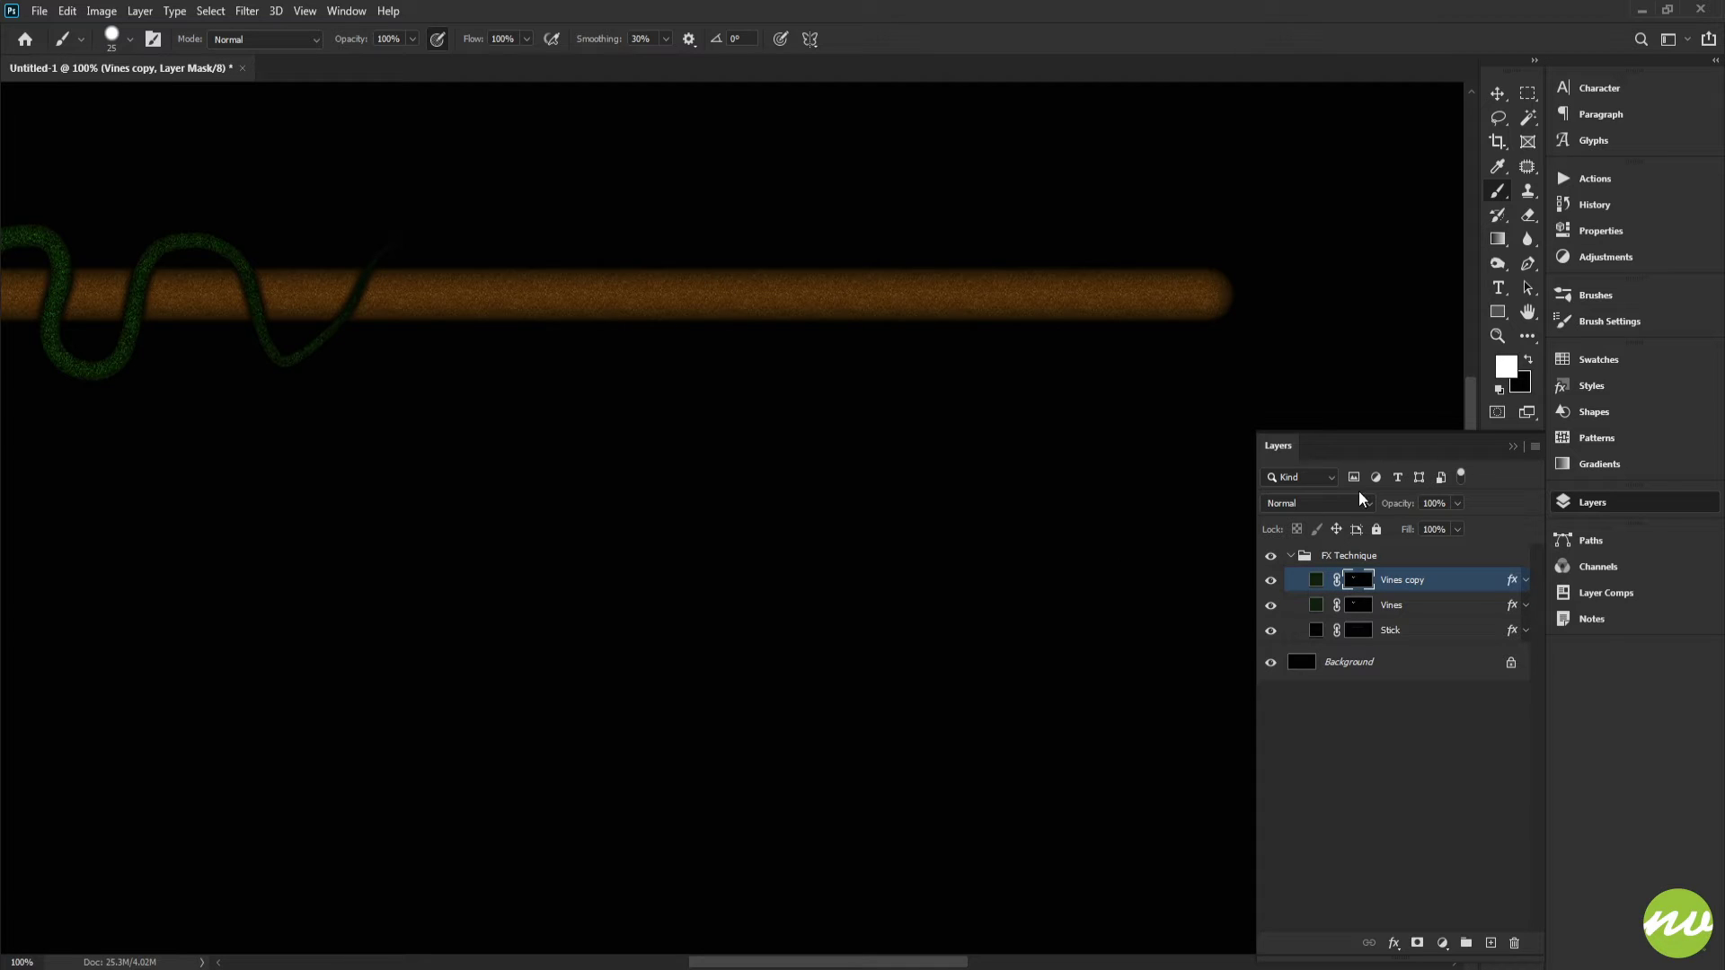
key(x)
drag(421, 372, 819, 377)
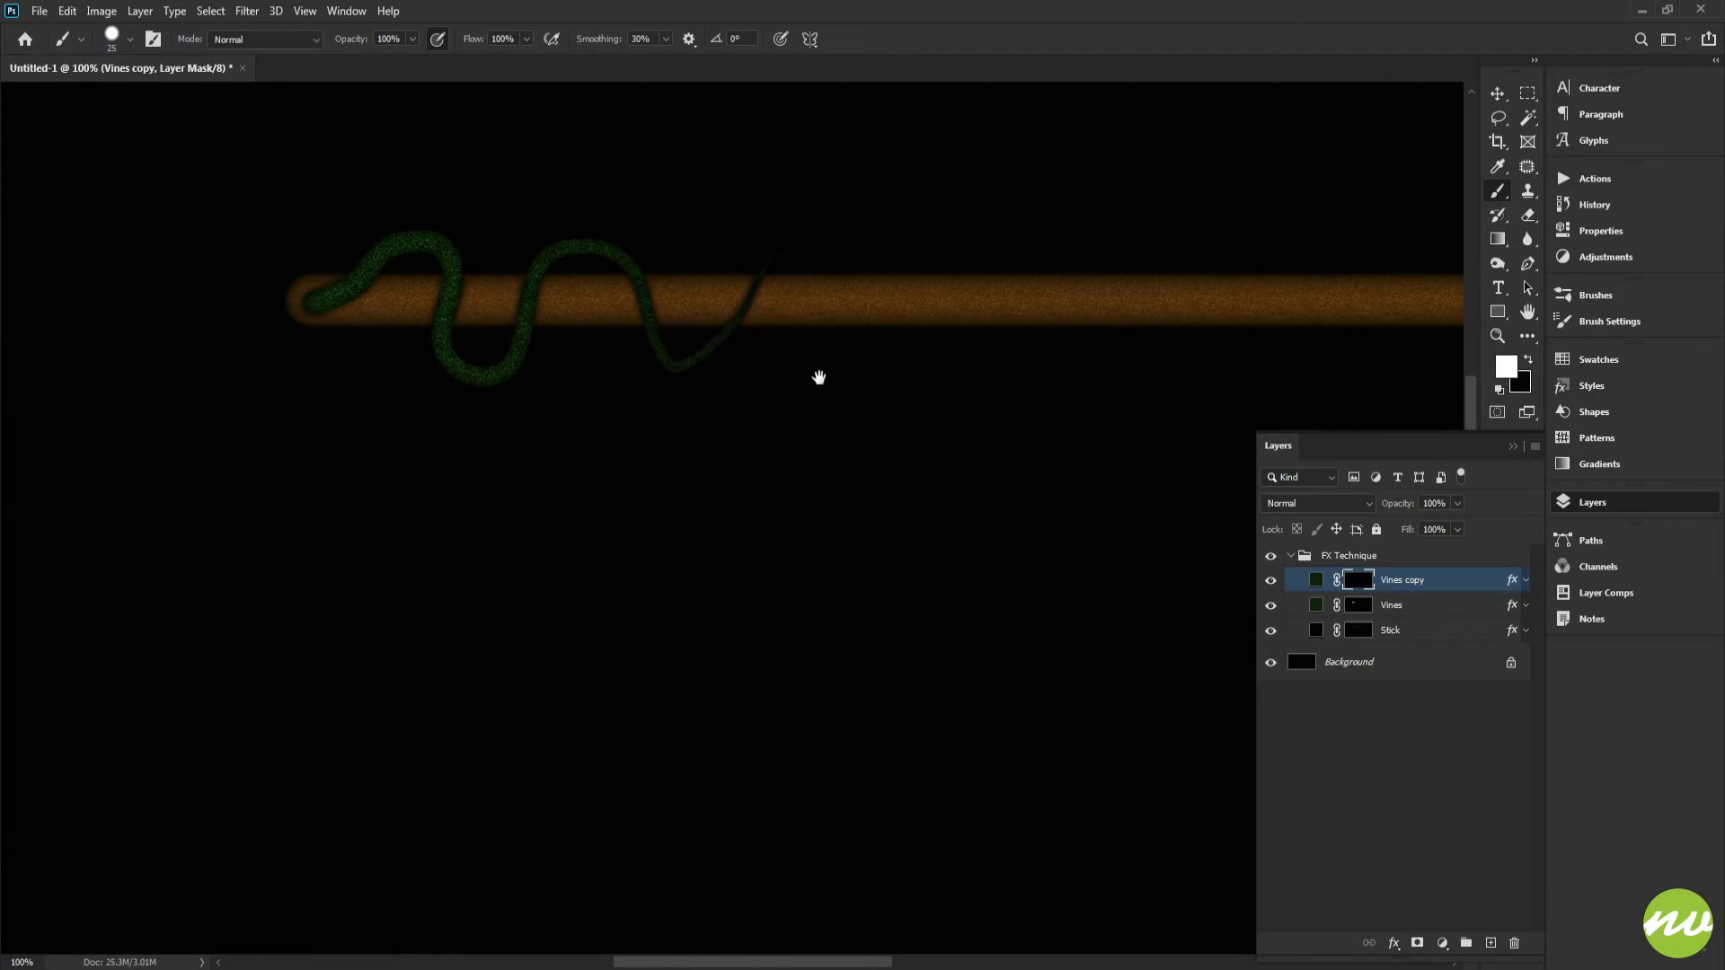
scroll(898, 332, right, 5)
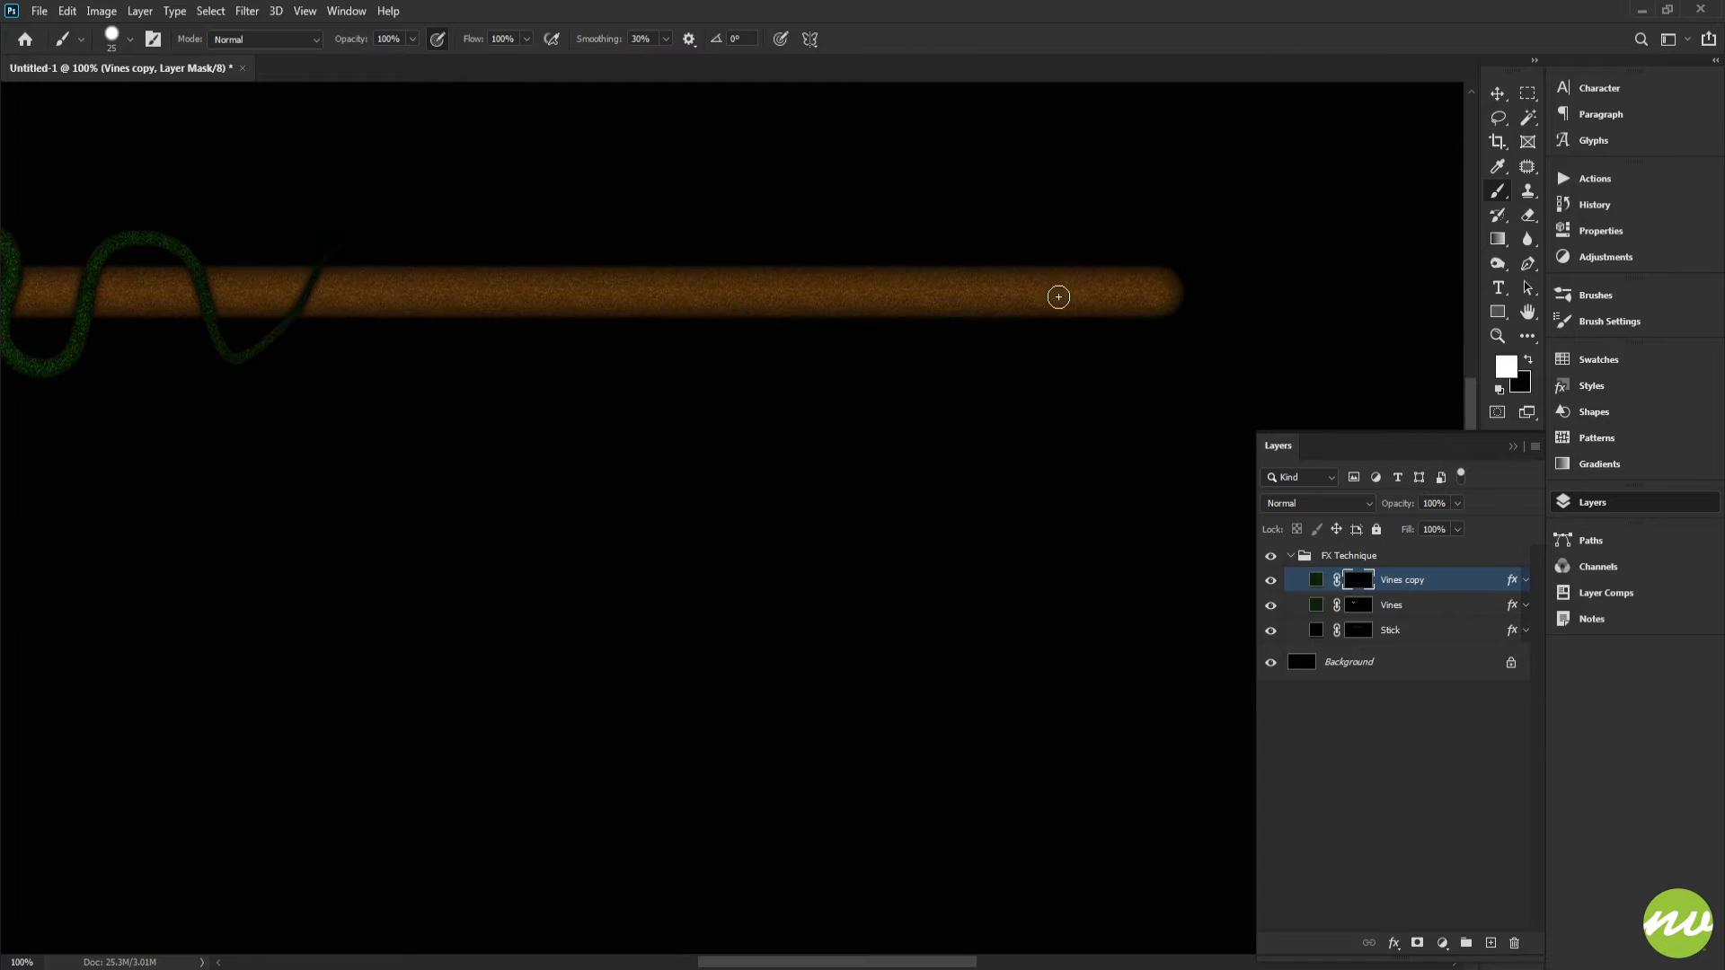
click(1585, 379)
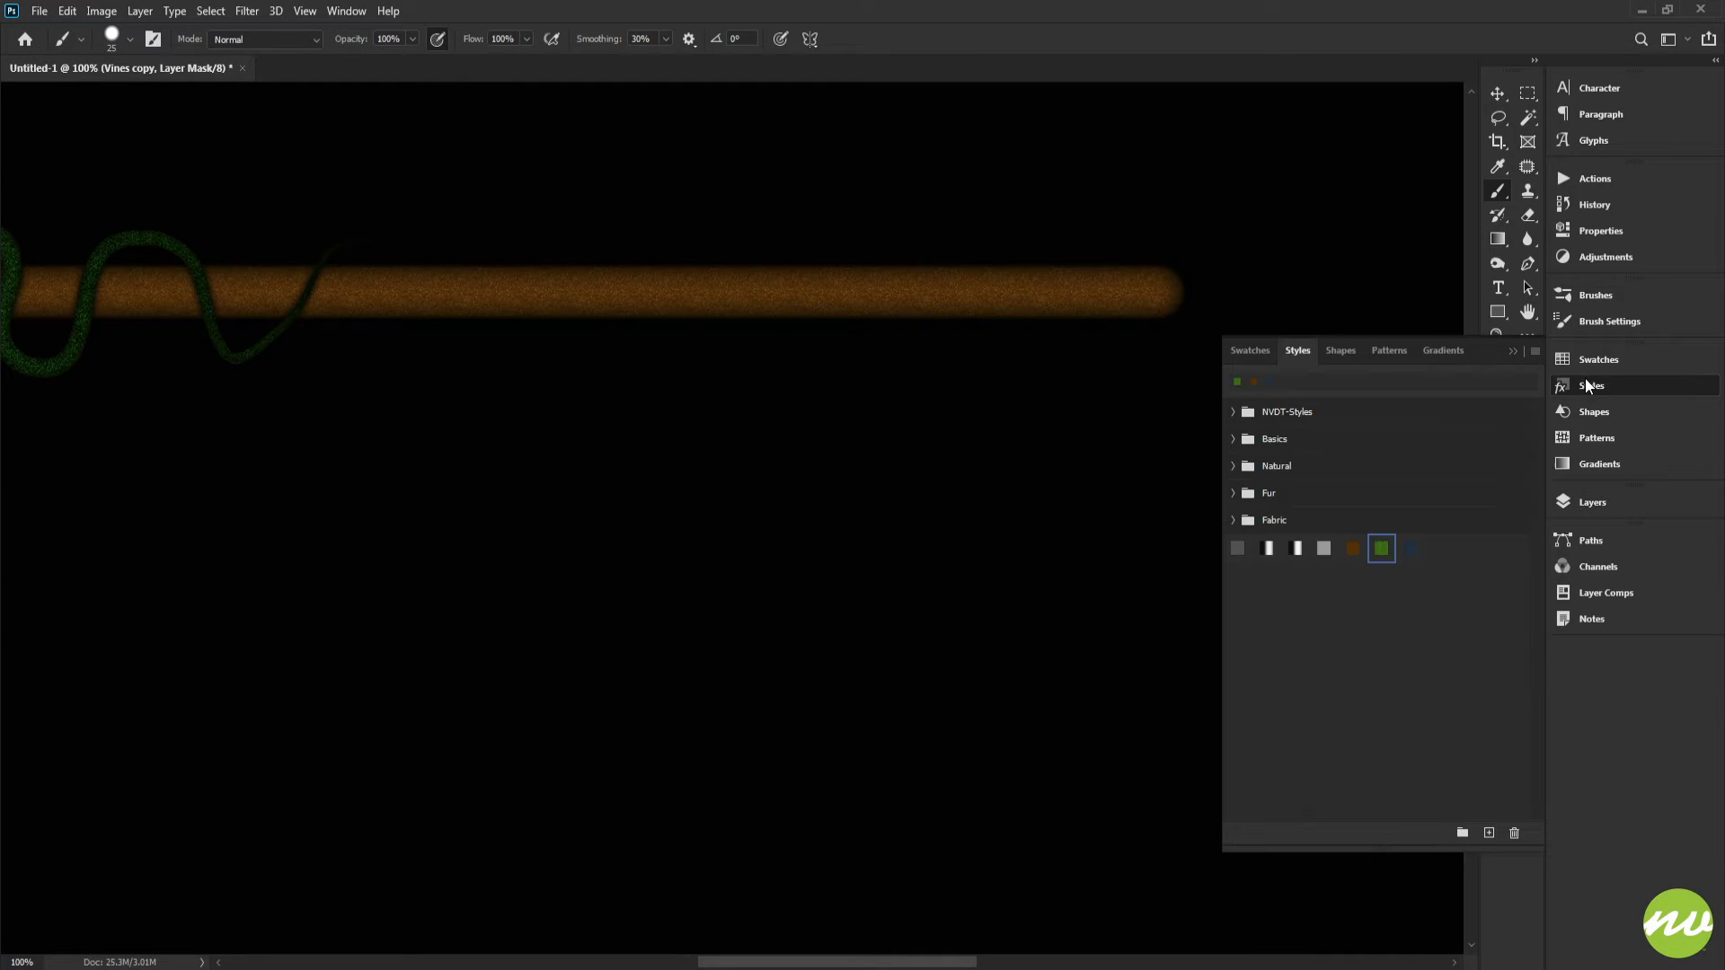
click(1598, 504)
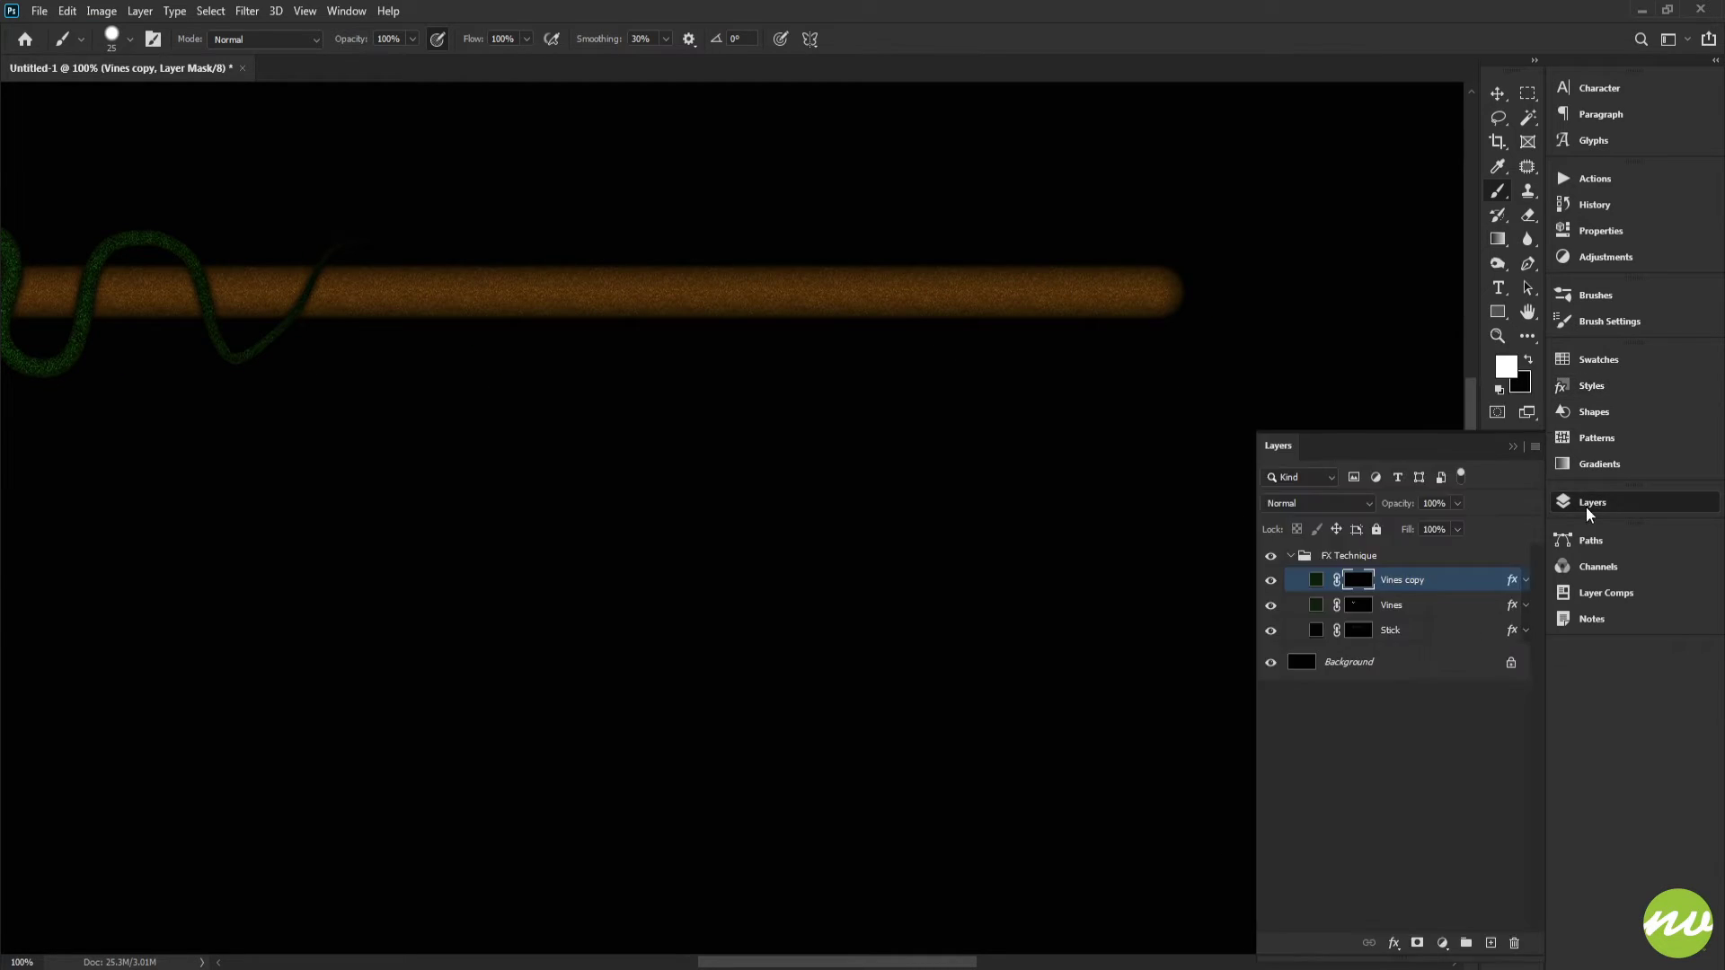
Step: Open the Vines copy fill color picker, pick a blue tone, and cancel
double_click(1317, 582)
mouse_move(1284, 305)
mouse_down()
mouse_move(1282, 227)
mouse_move(1194, 251)
mouse_move(1220, 299)
mouse_move(1218, 279)
mouse_up()
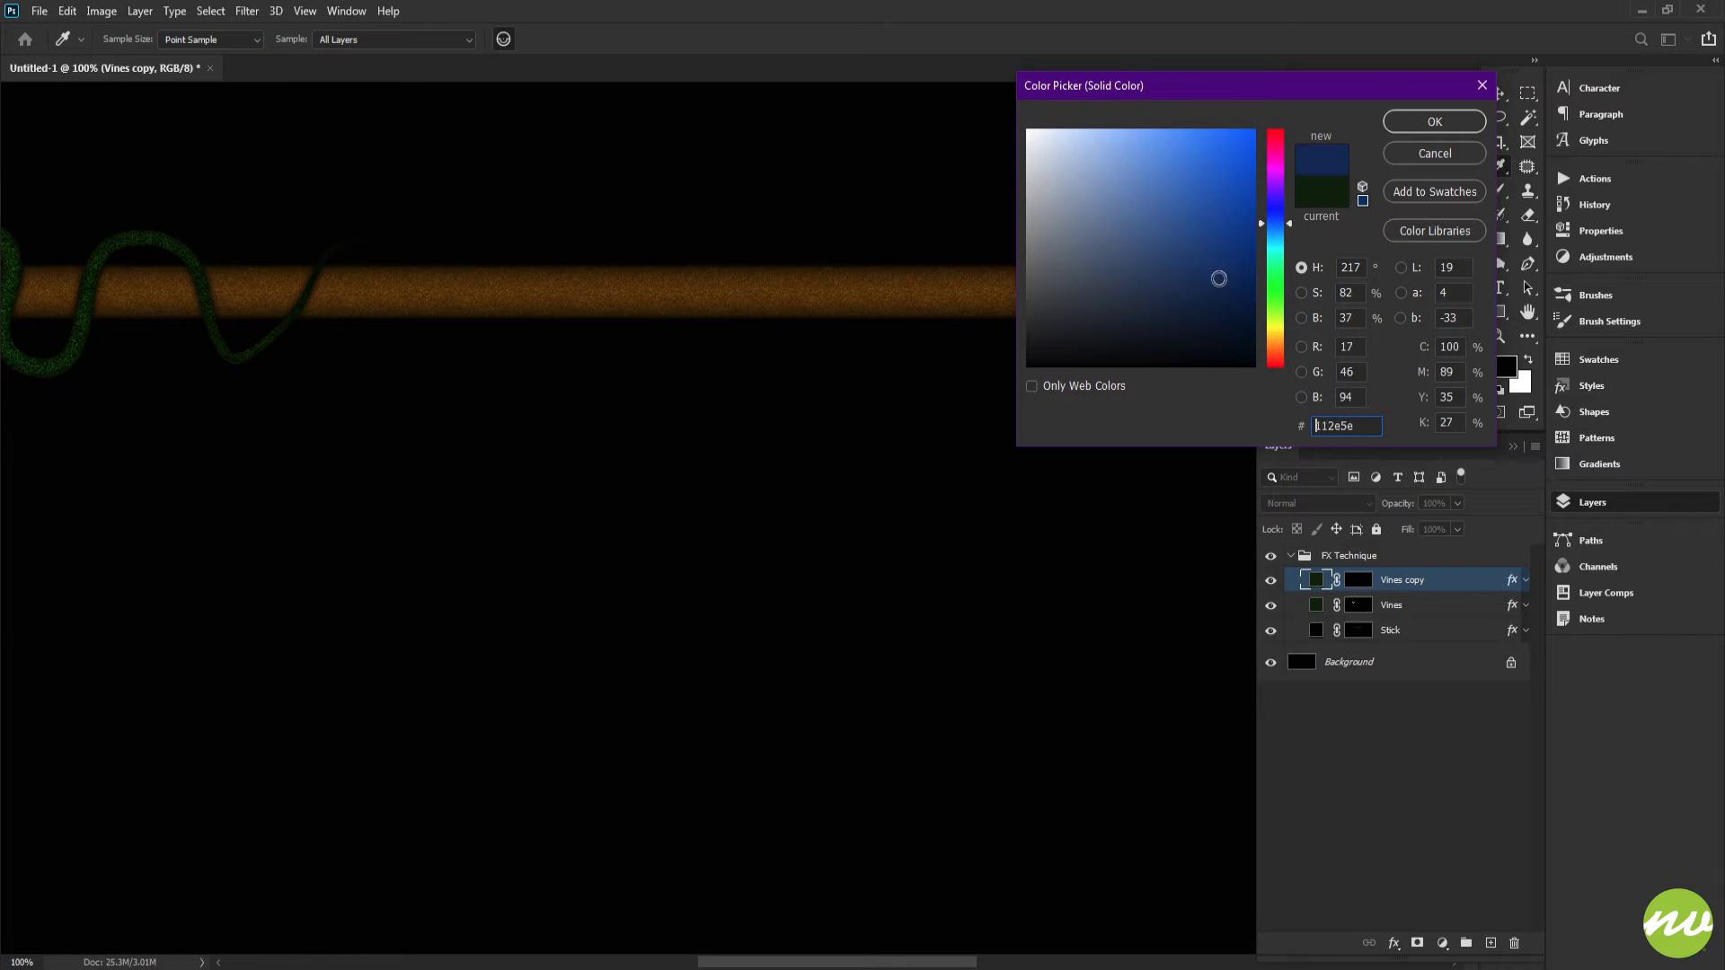
click(1413, 156)
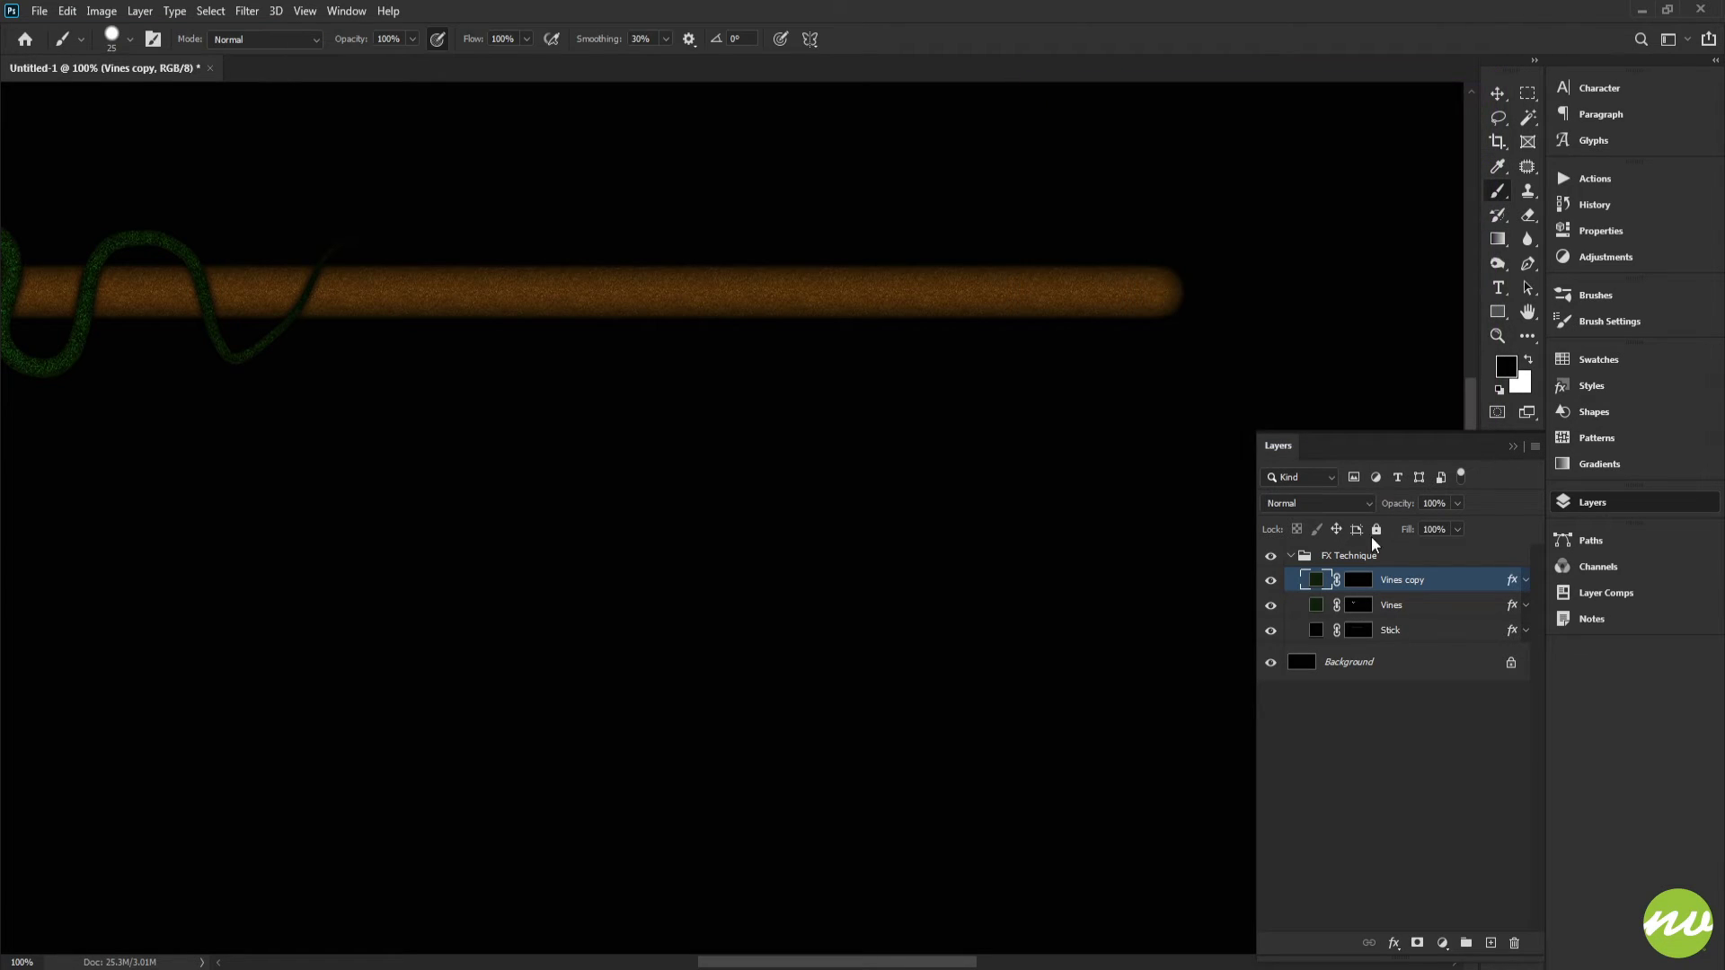
Step: Set the Vines copy fill color to the dark blue 0a1d34
double_click(1315, 586)
drag(1282, 286, 1282, 232)
drag(1211, 333, 1213, 315)
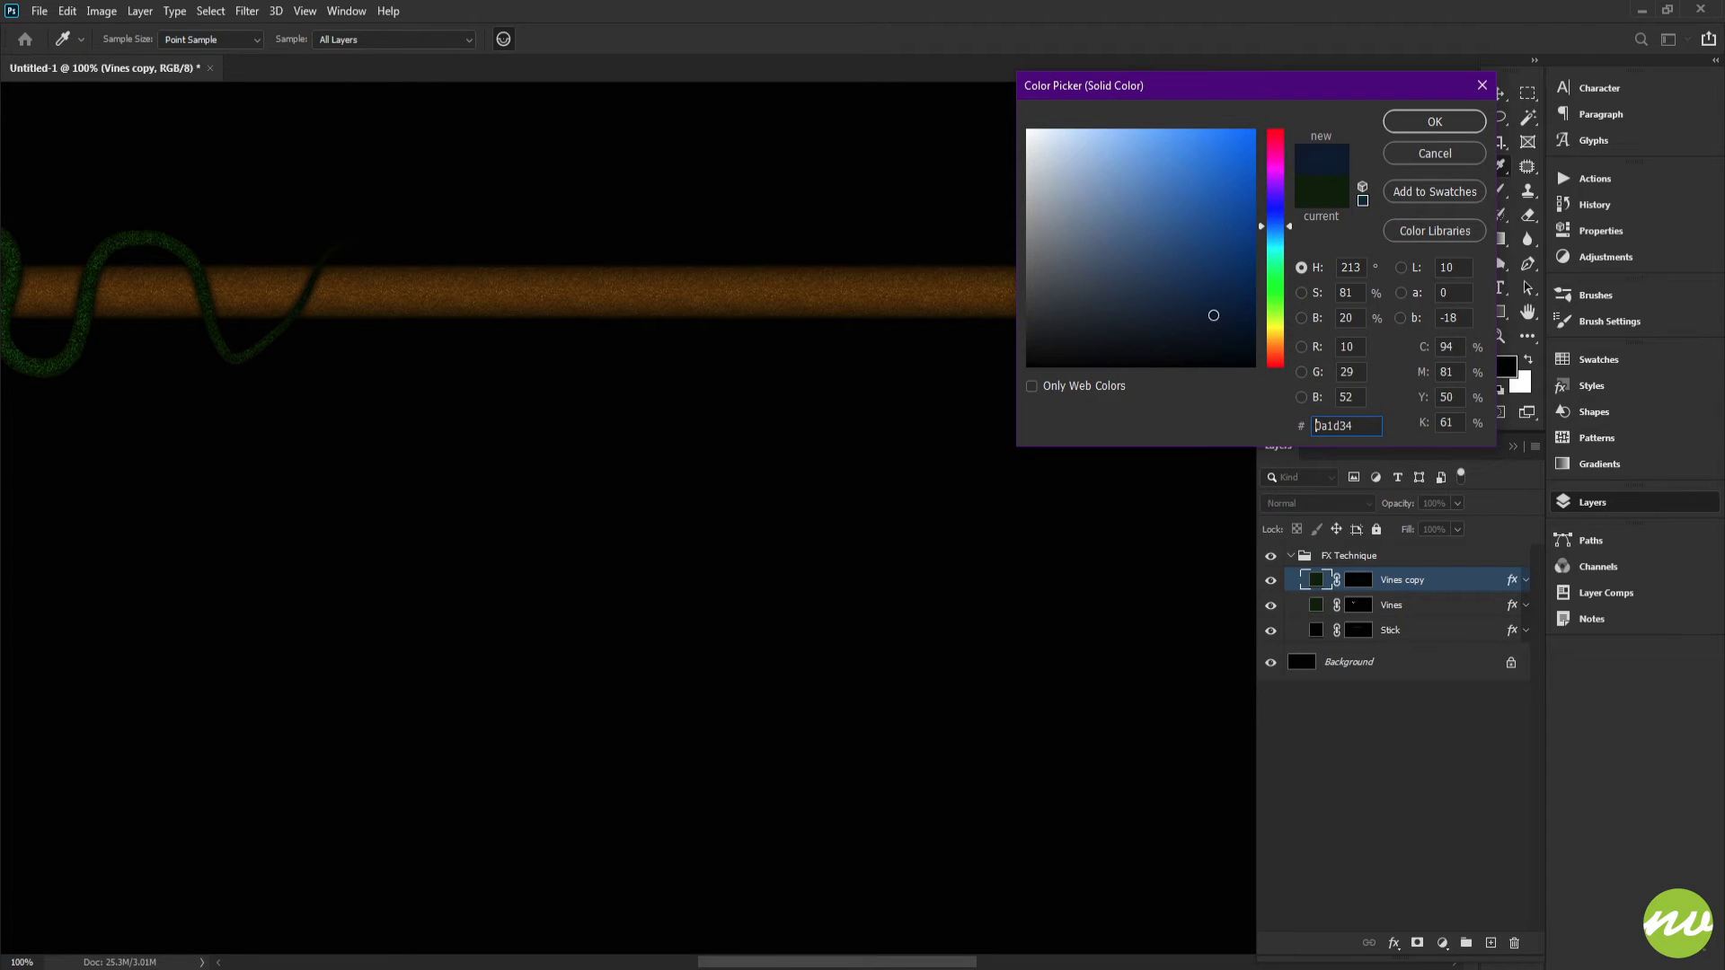
double_click(1368, 427)
click(1435, 122)
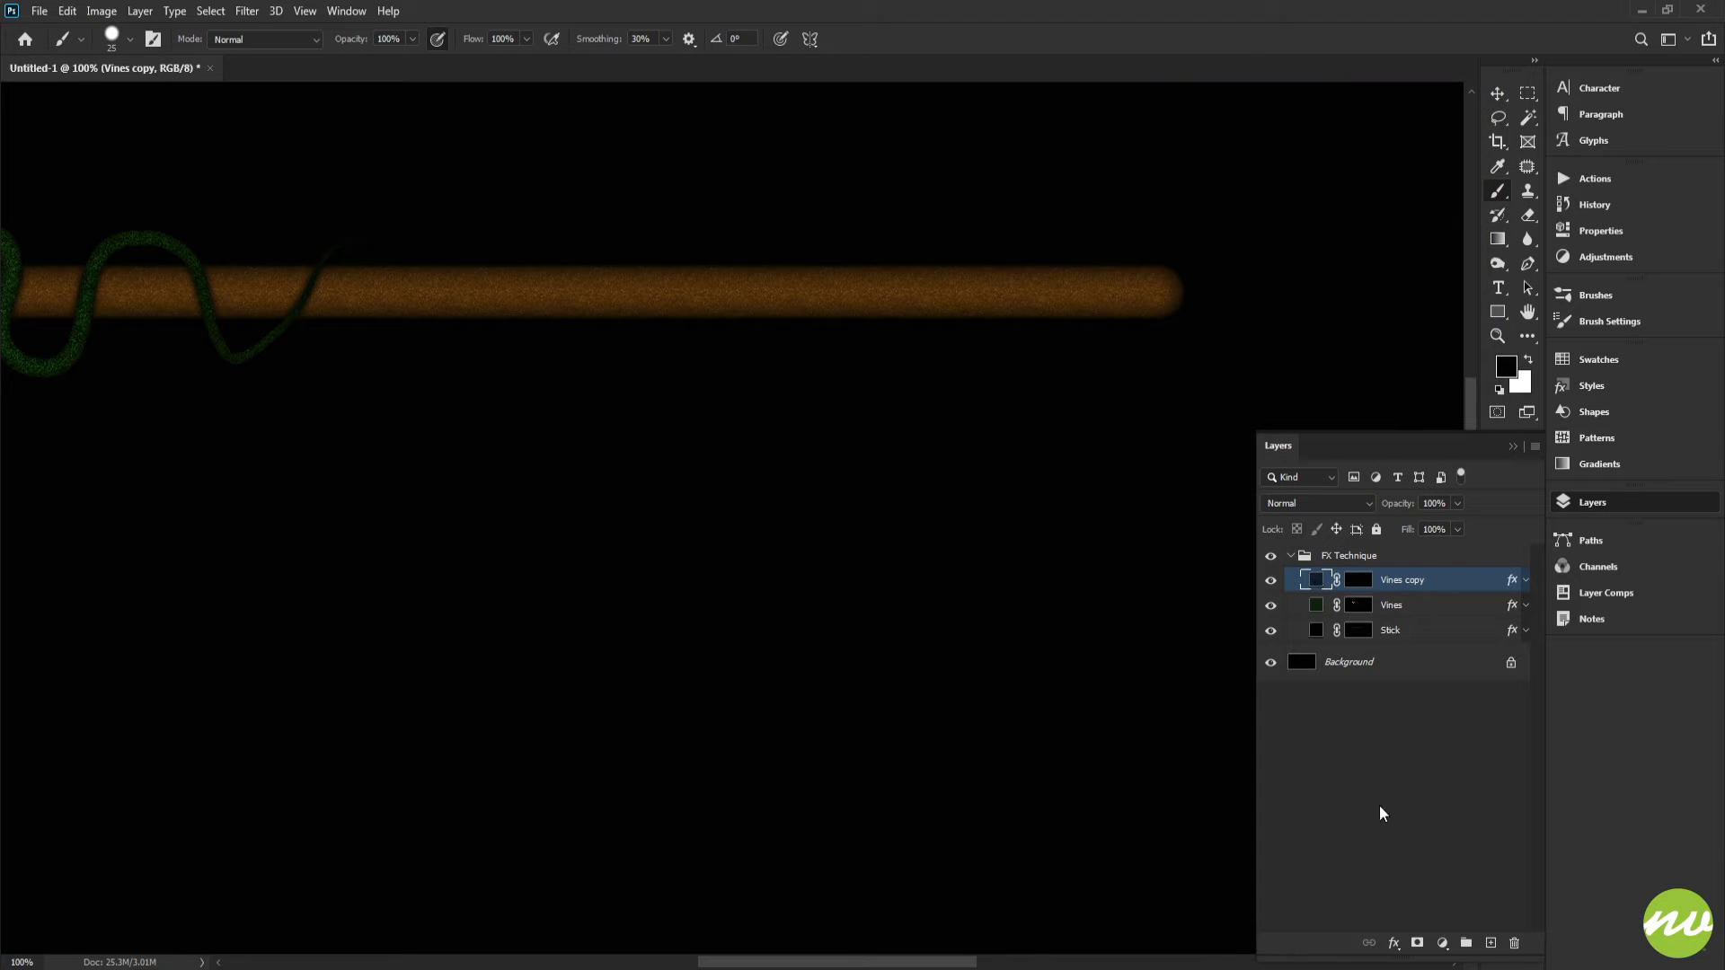
Step: Open the Vines copy layer styles and inspect the drop shadow, pattern overlay and color overlay color settings
click(1392, 941)
key(Escape)
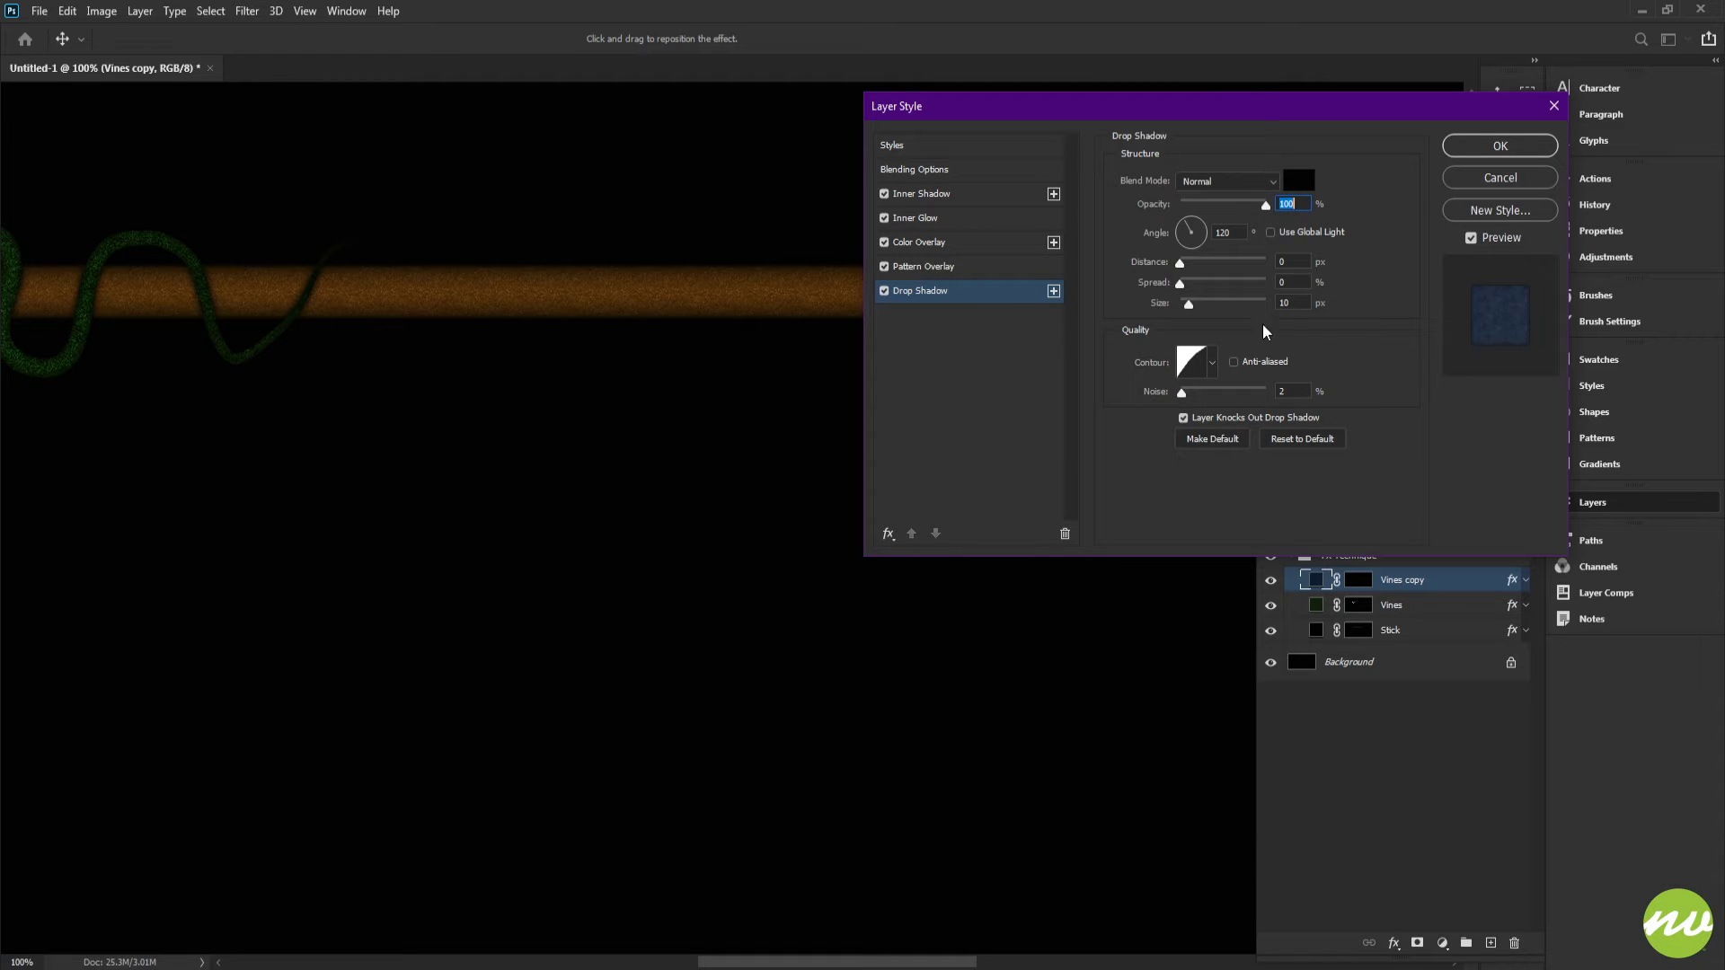
click(929, 267)
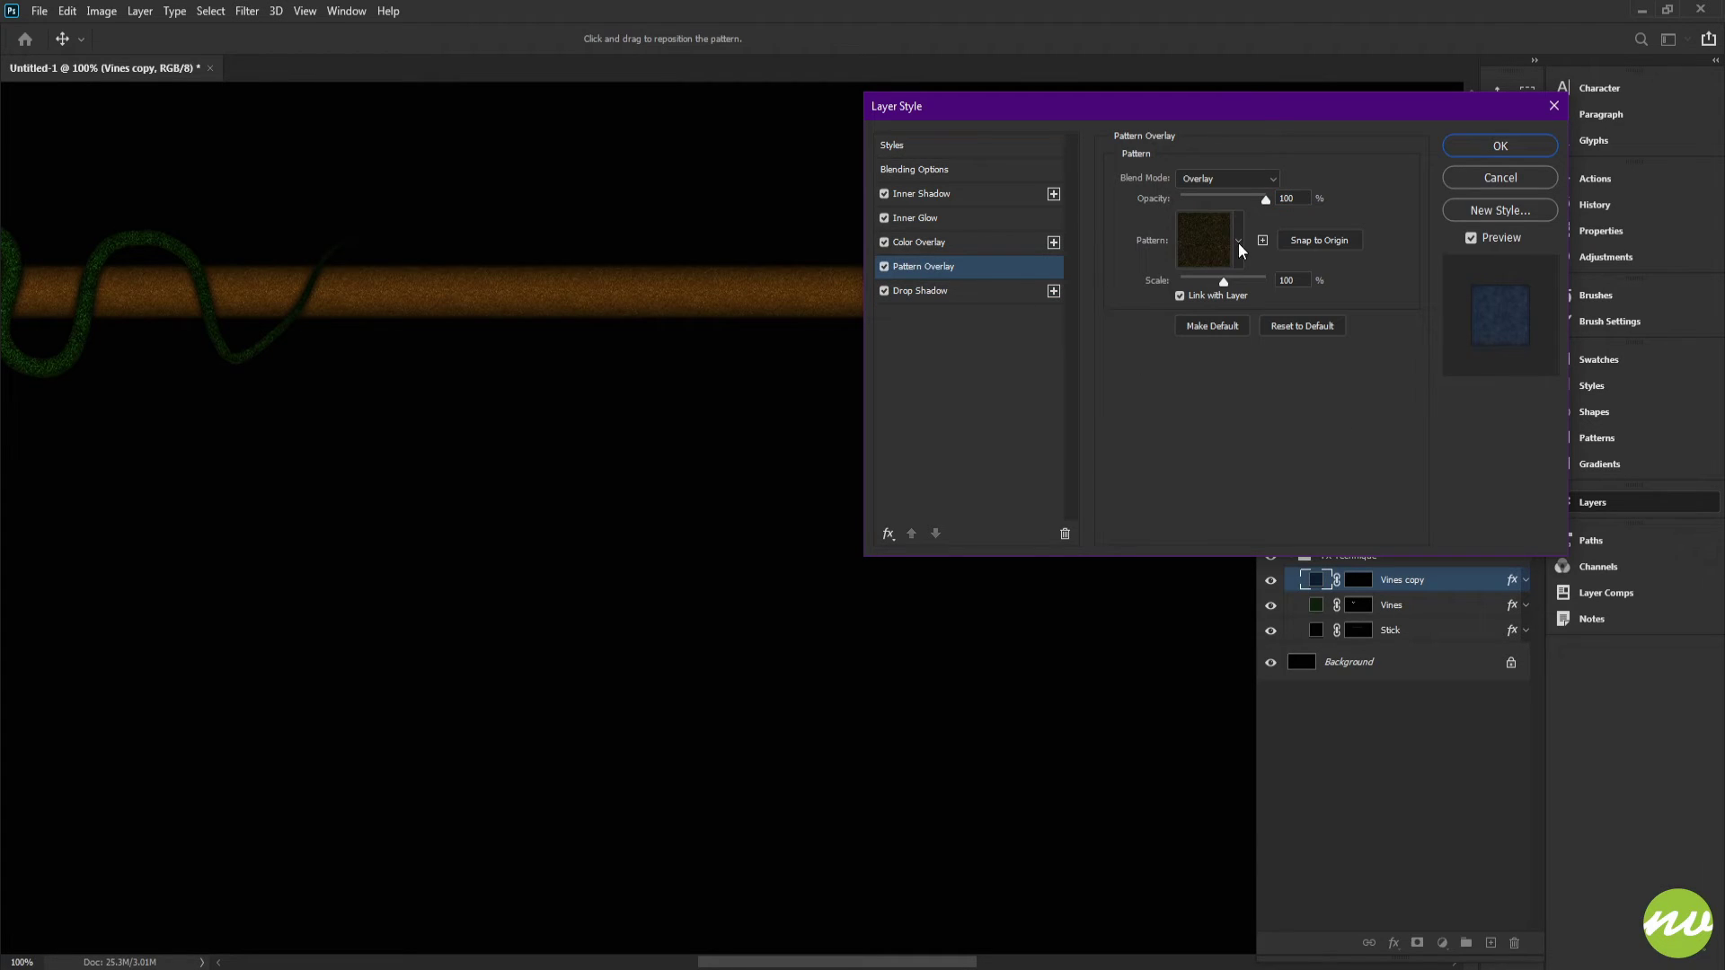
click(954, 250)
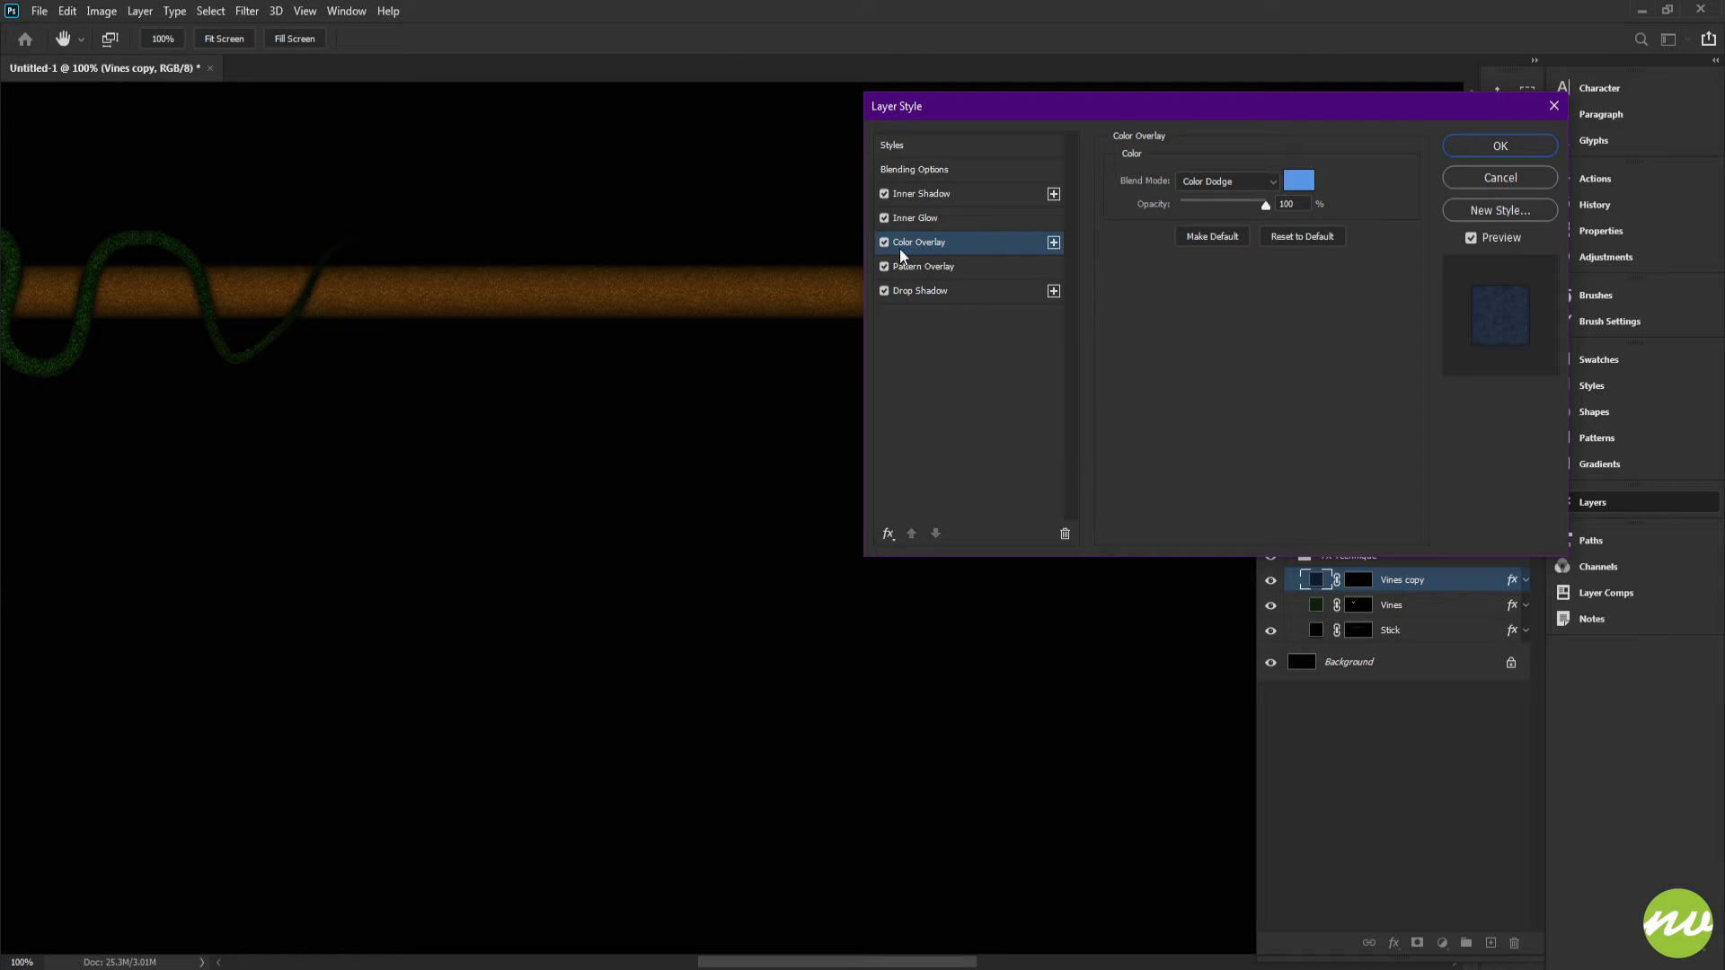
click(1298, 180)
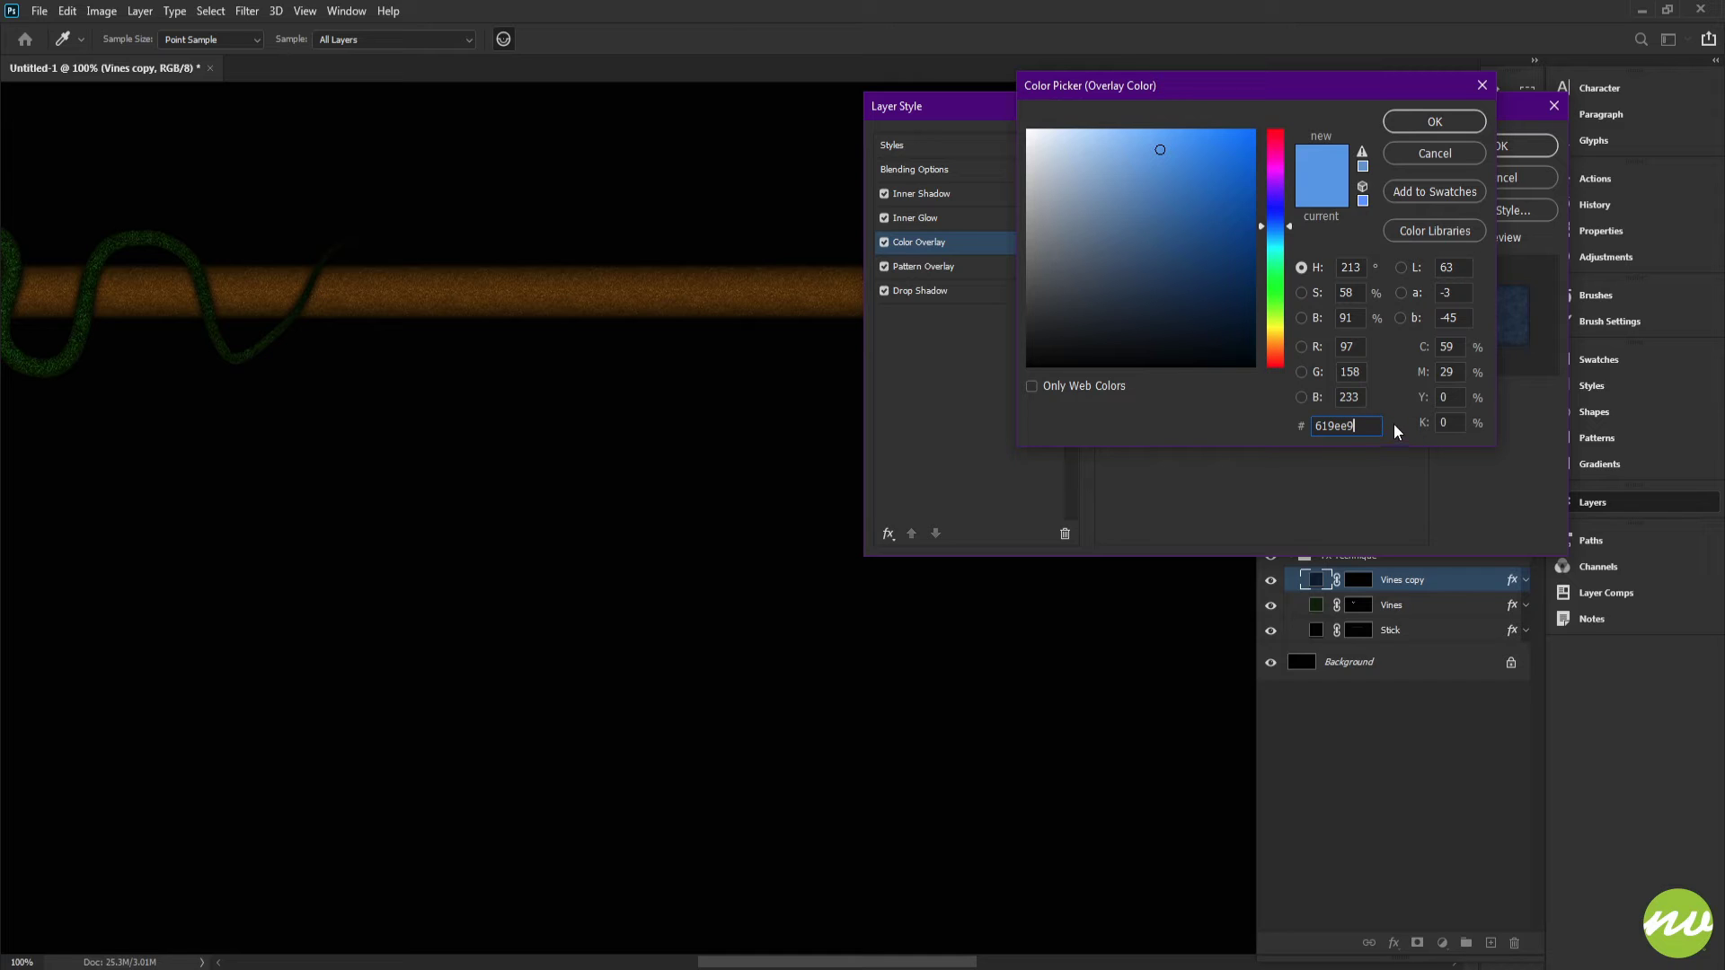
click(1428, 153)
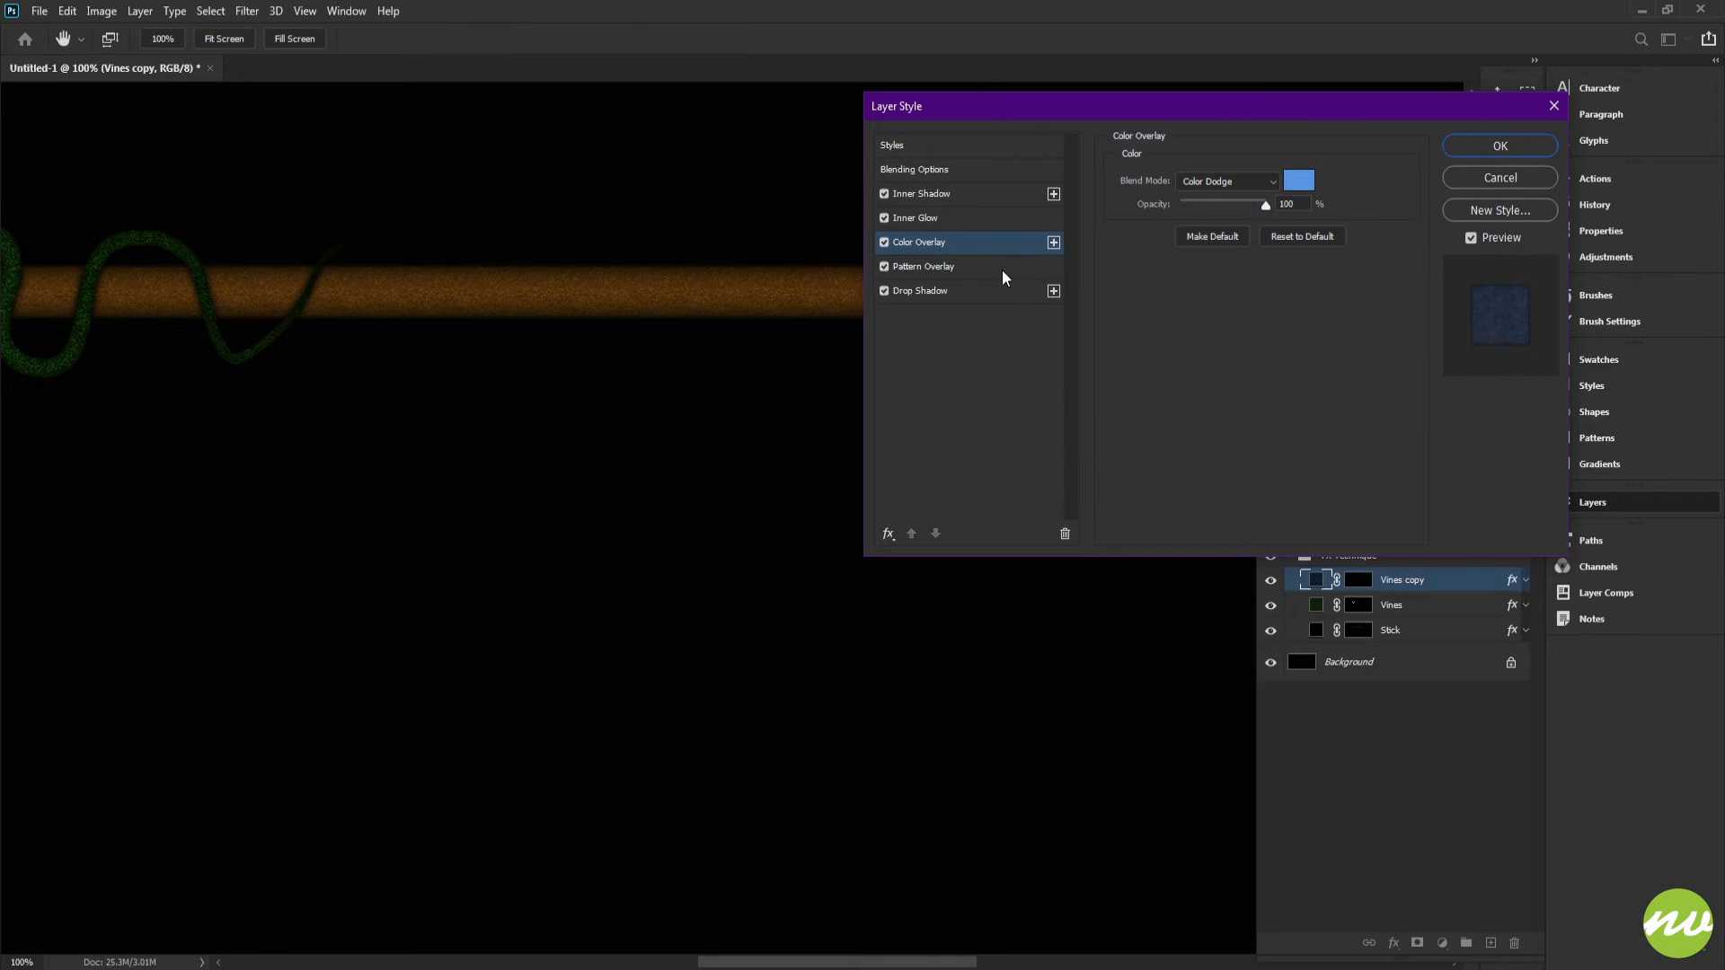
Step: Inspect the inner glow color 9cccf9 and the inner shadow settings, then close the layer style dialog
click(929, 223)
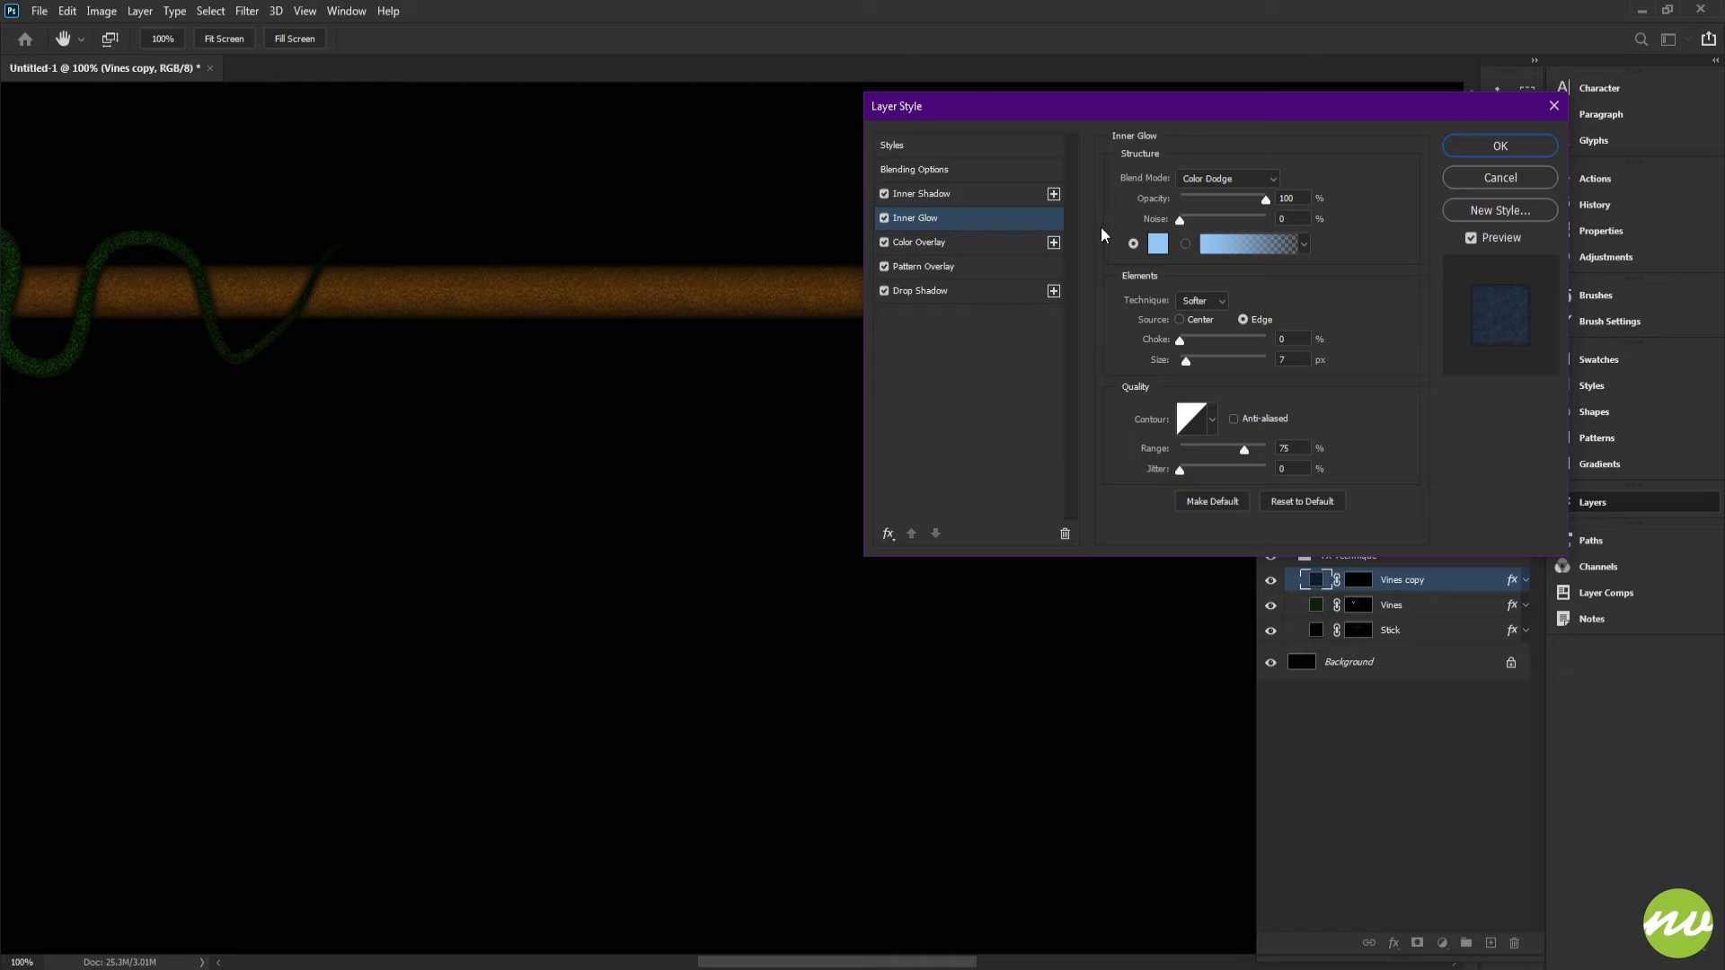
click(1154, 243)
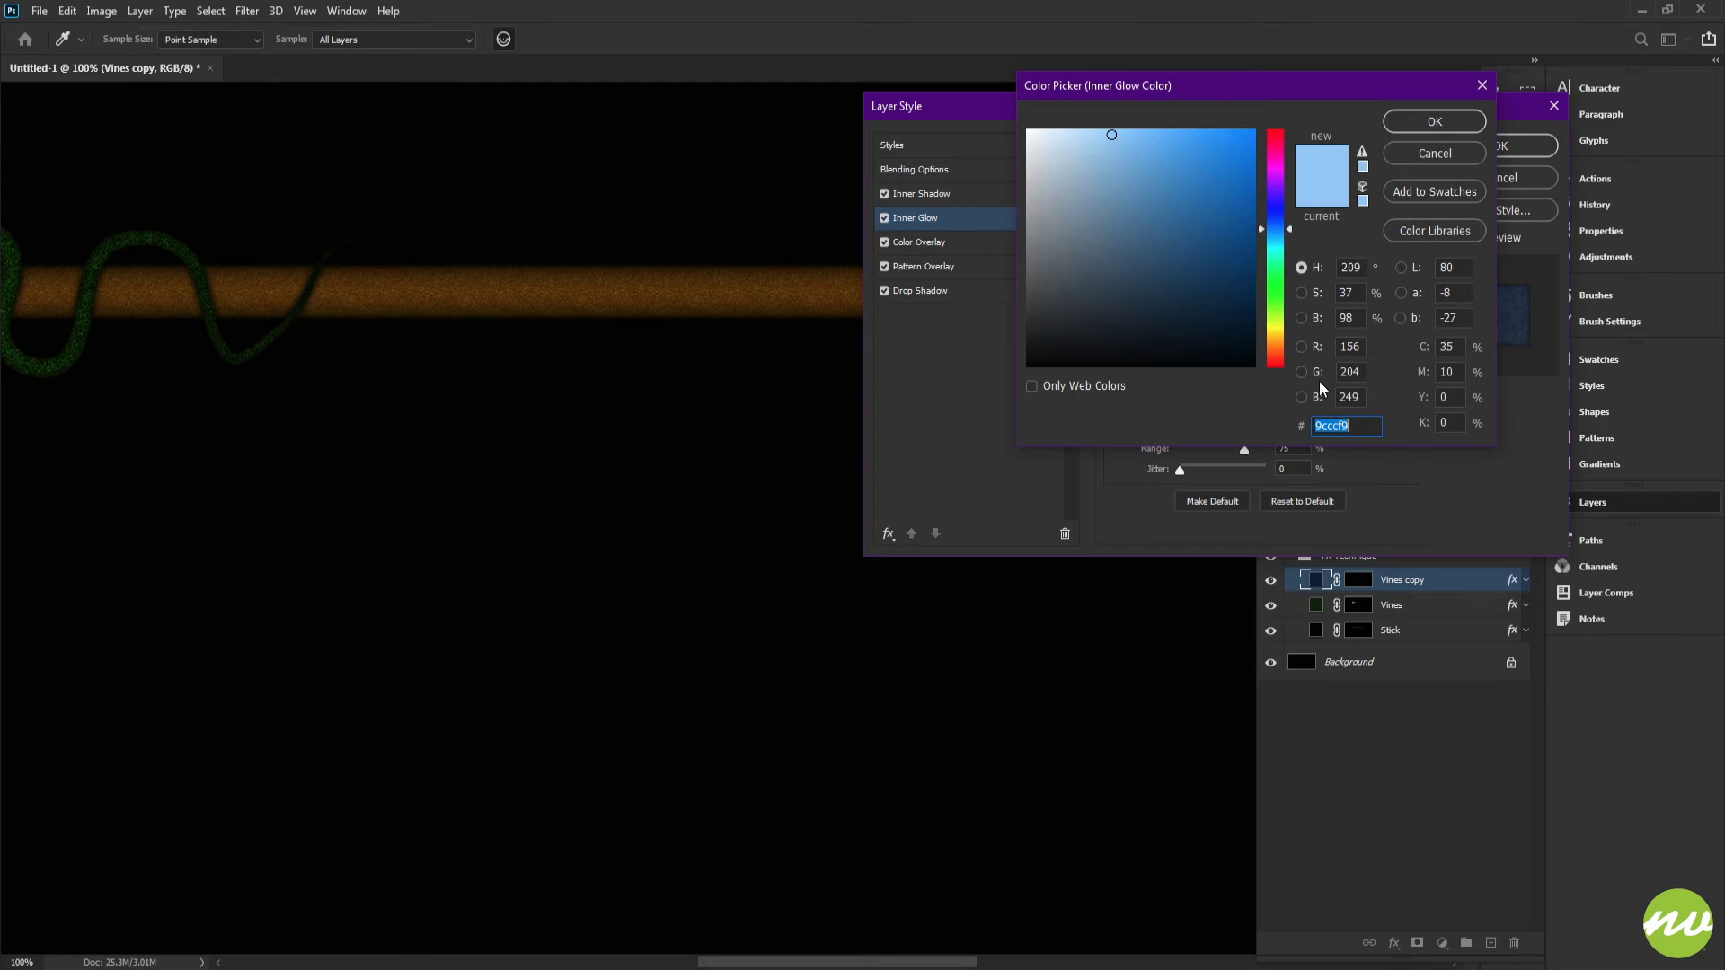
click(1367, 426)
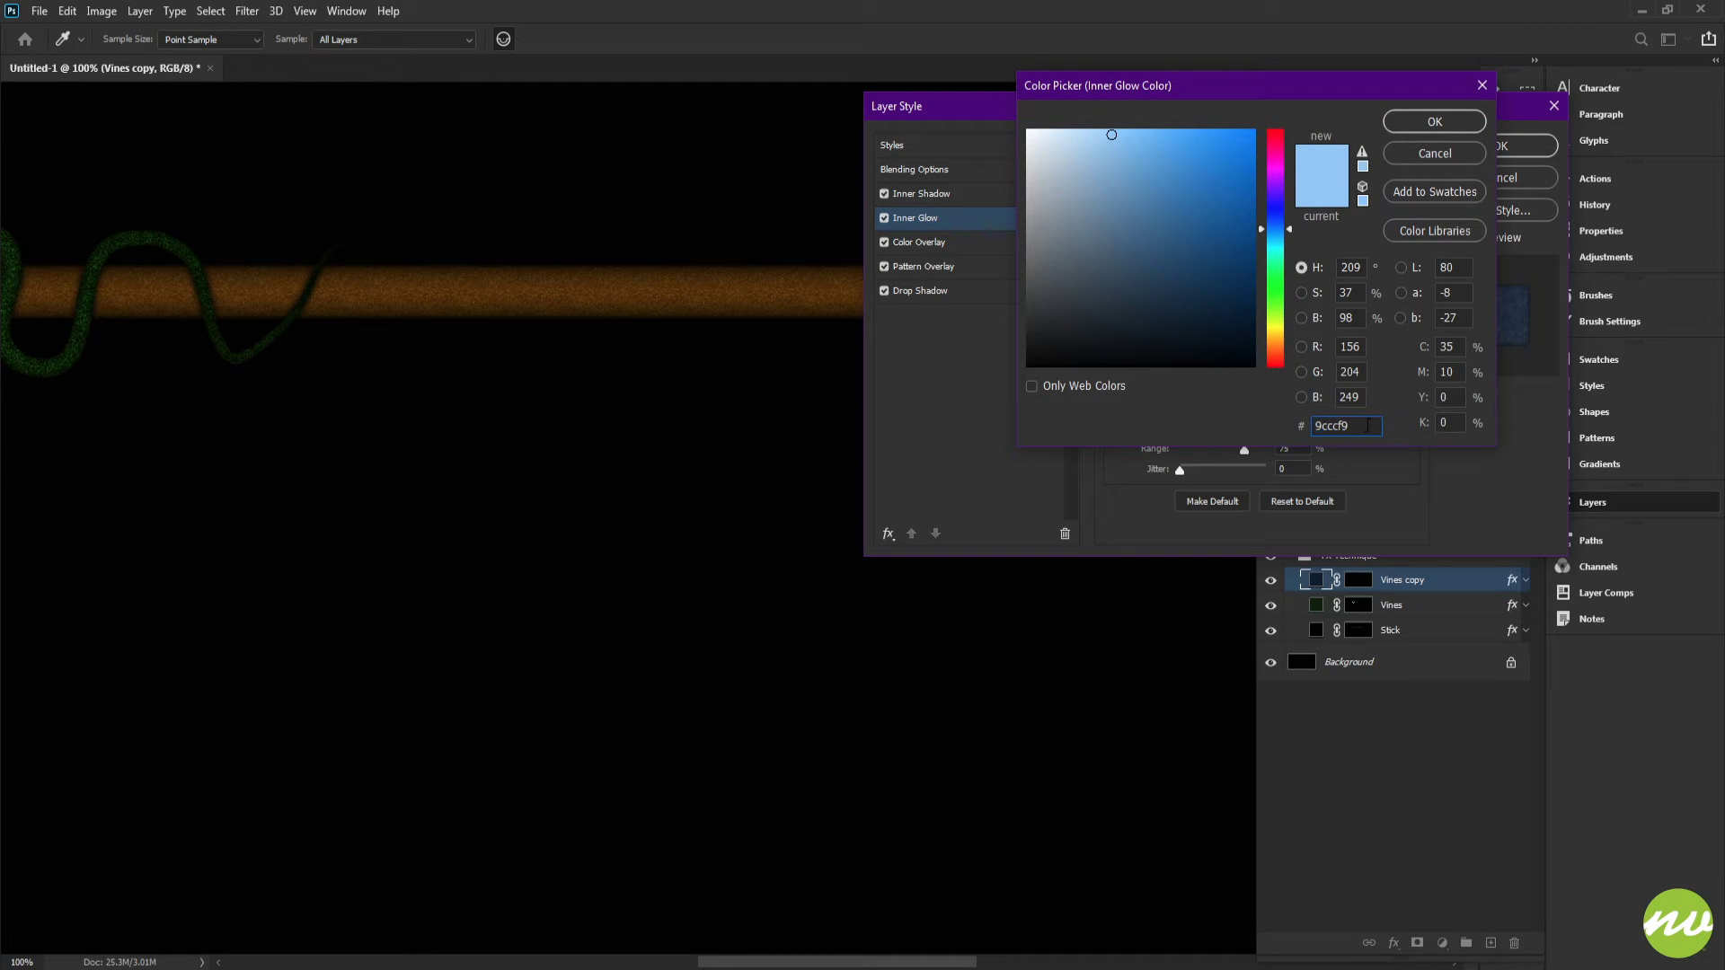
click(1424, 125)
click(1304, 357)
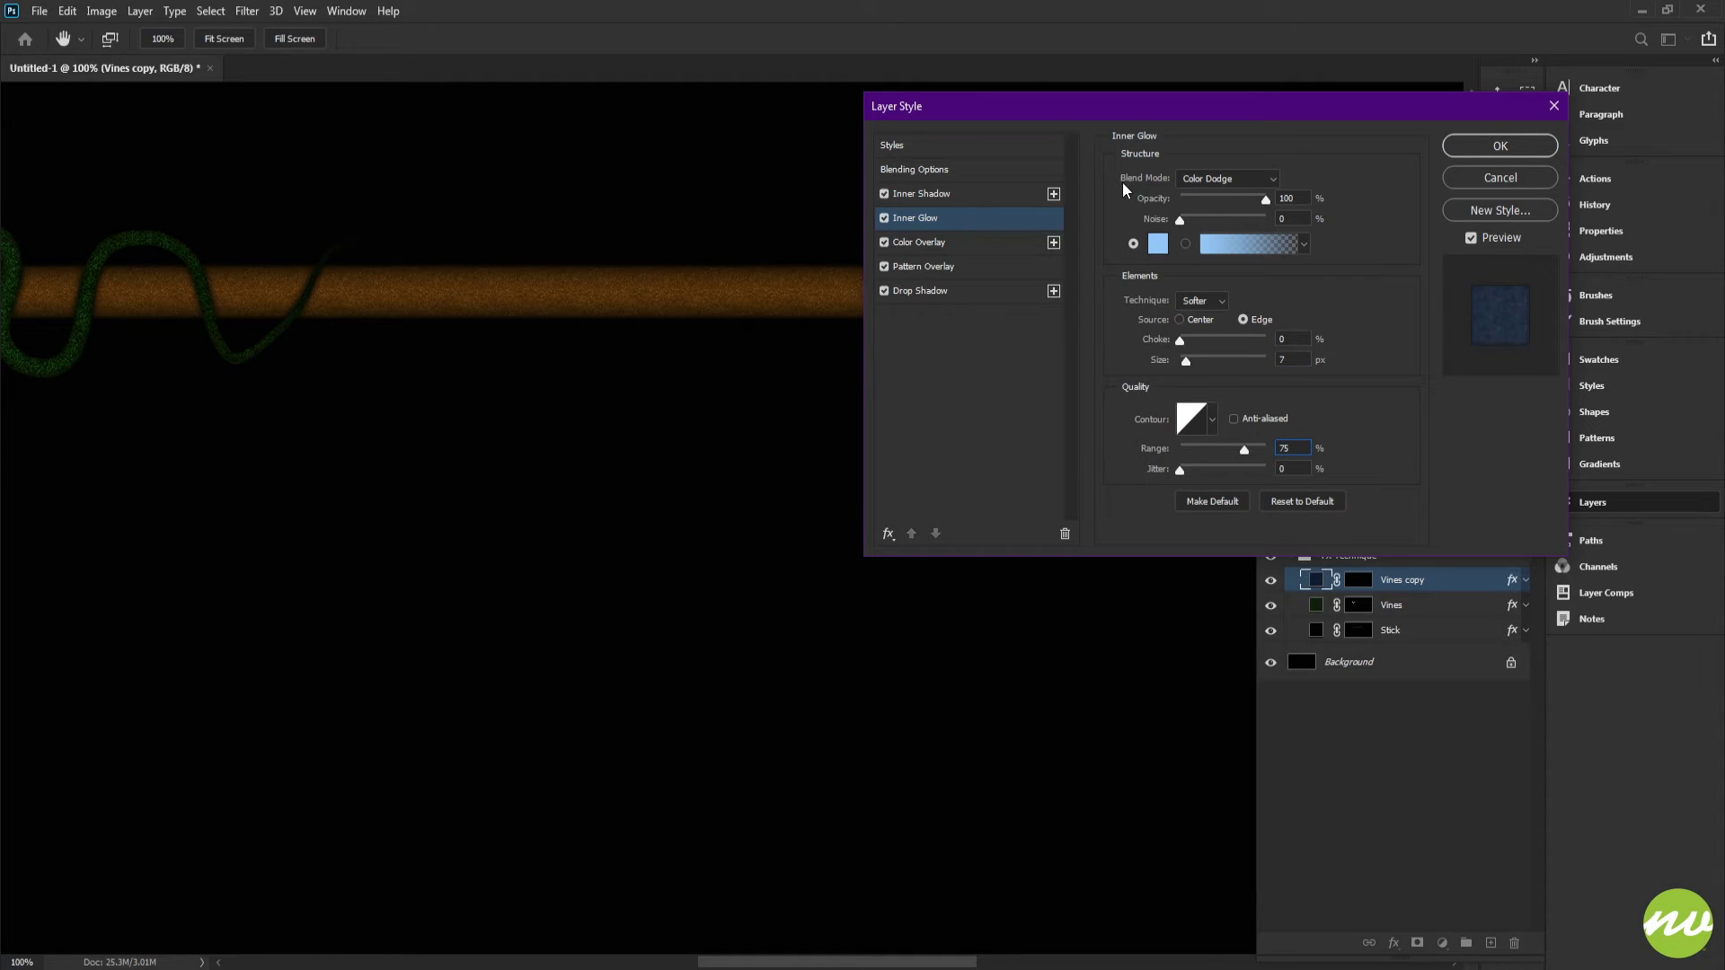
click(937, 199)
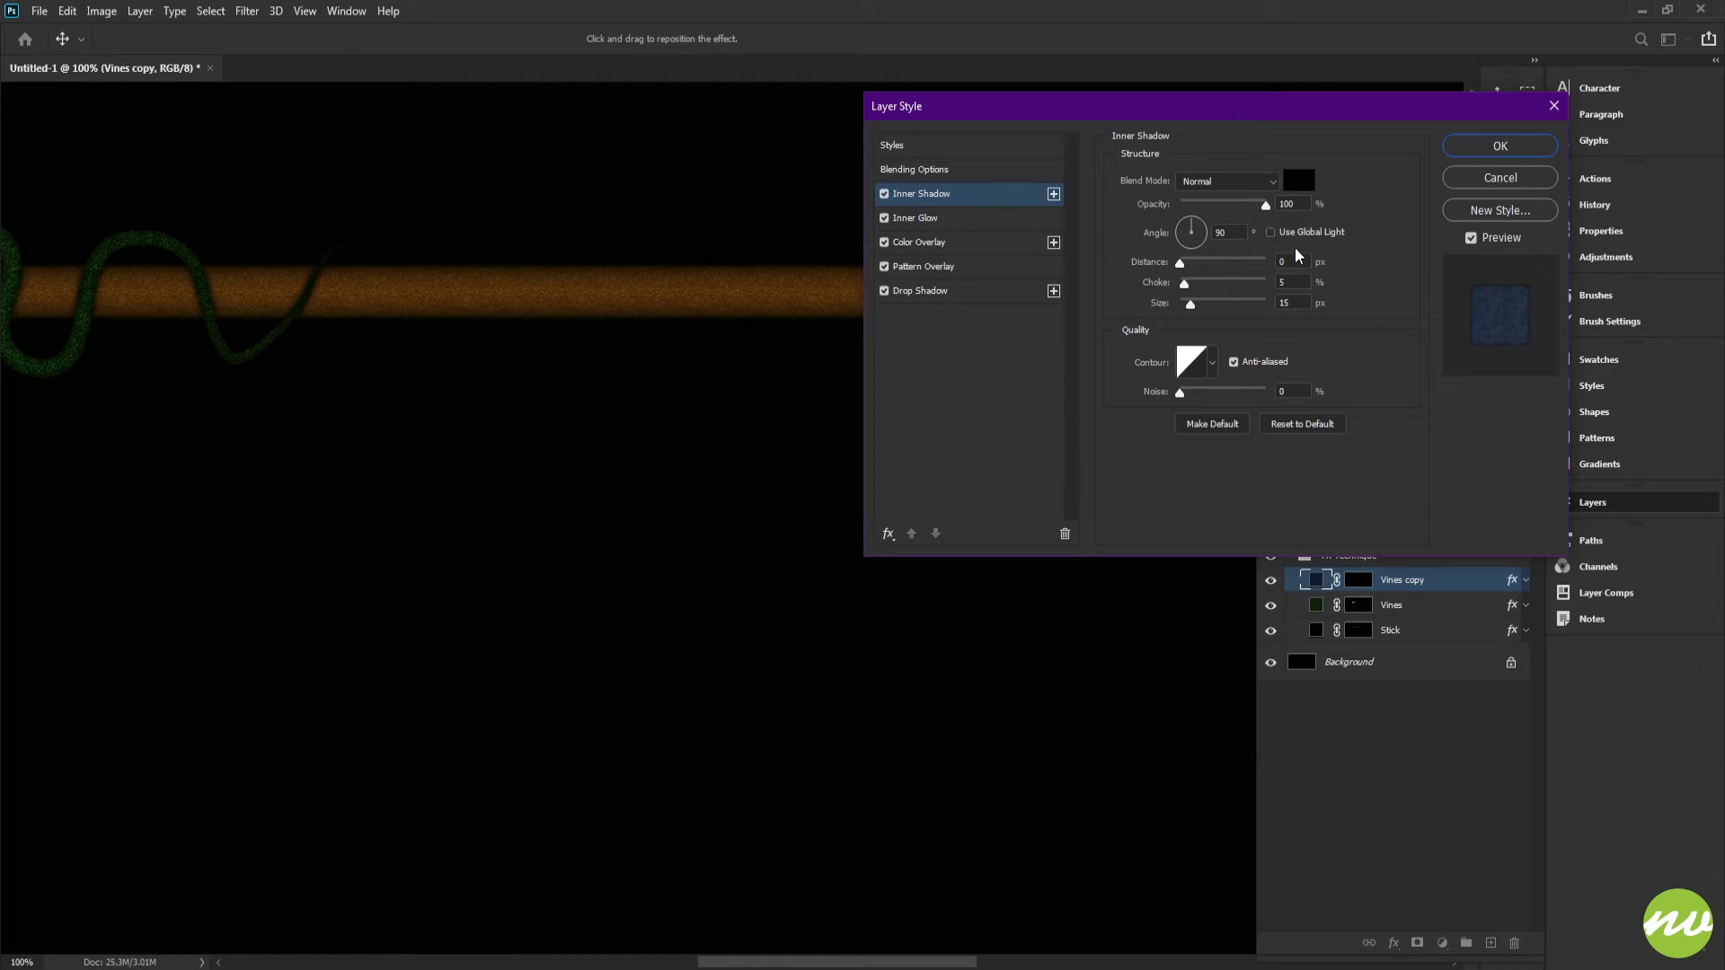
click(1489, 148)
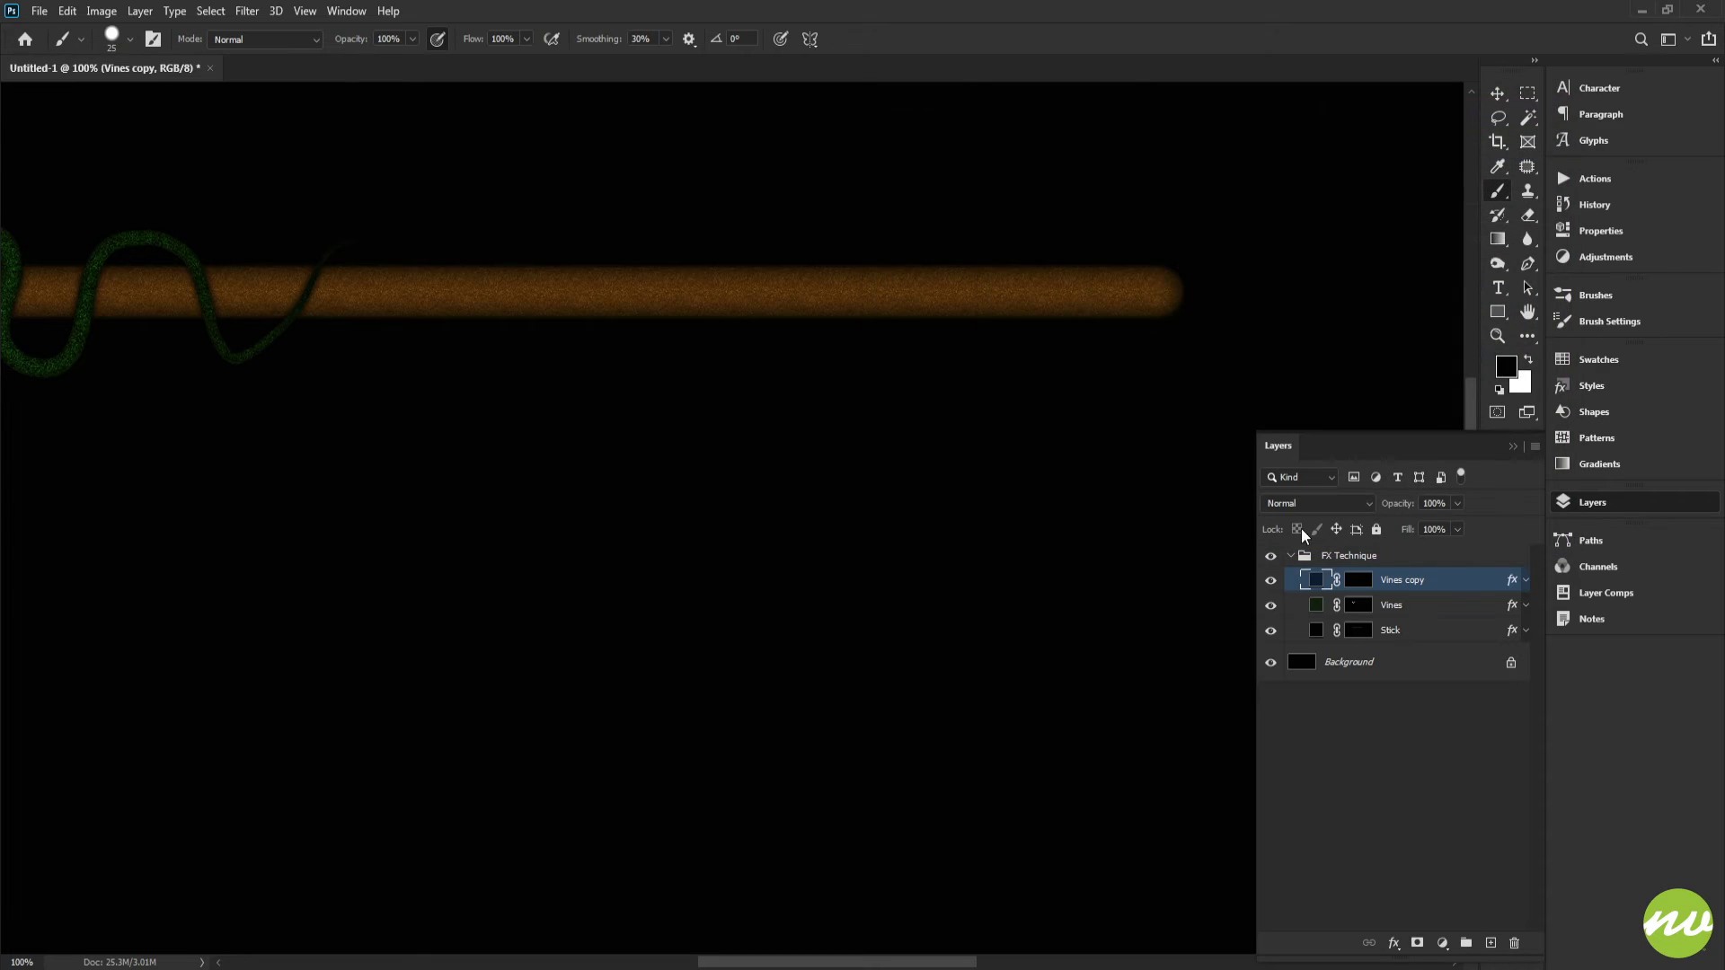
Step: Select the Vines copy mask and paint a wavy blue vine stroke along the stick, undoing the extra stroke
click(1353, 589)
mouse_move(1045, 295)
mouse_down()
mouse_move(1102, 359)
mouse_move(1008, 393)
mouse_up()
mouse_move(1124, 339)
mouse_down()
mouse_move(1051, 347)
mouse_move(1017, 329)
mouse_move(1240, 339)
mouse_move(1116, 275)
mouse_move(1075, 312)
mouse_move(1058, 371)
mouse_move(1014, 404)
mouse_move(949, 364)
mouse_move(882, 283)
mouse_move(813, 293)
mouse_move(713, 397)
mouse_move(654, 377)
mouse_move(573, 290)
mouse_move(512, 275)
mouse_move(416, 308)
mouse_up()
key(ctrl+z)
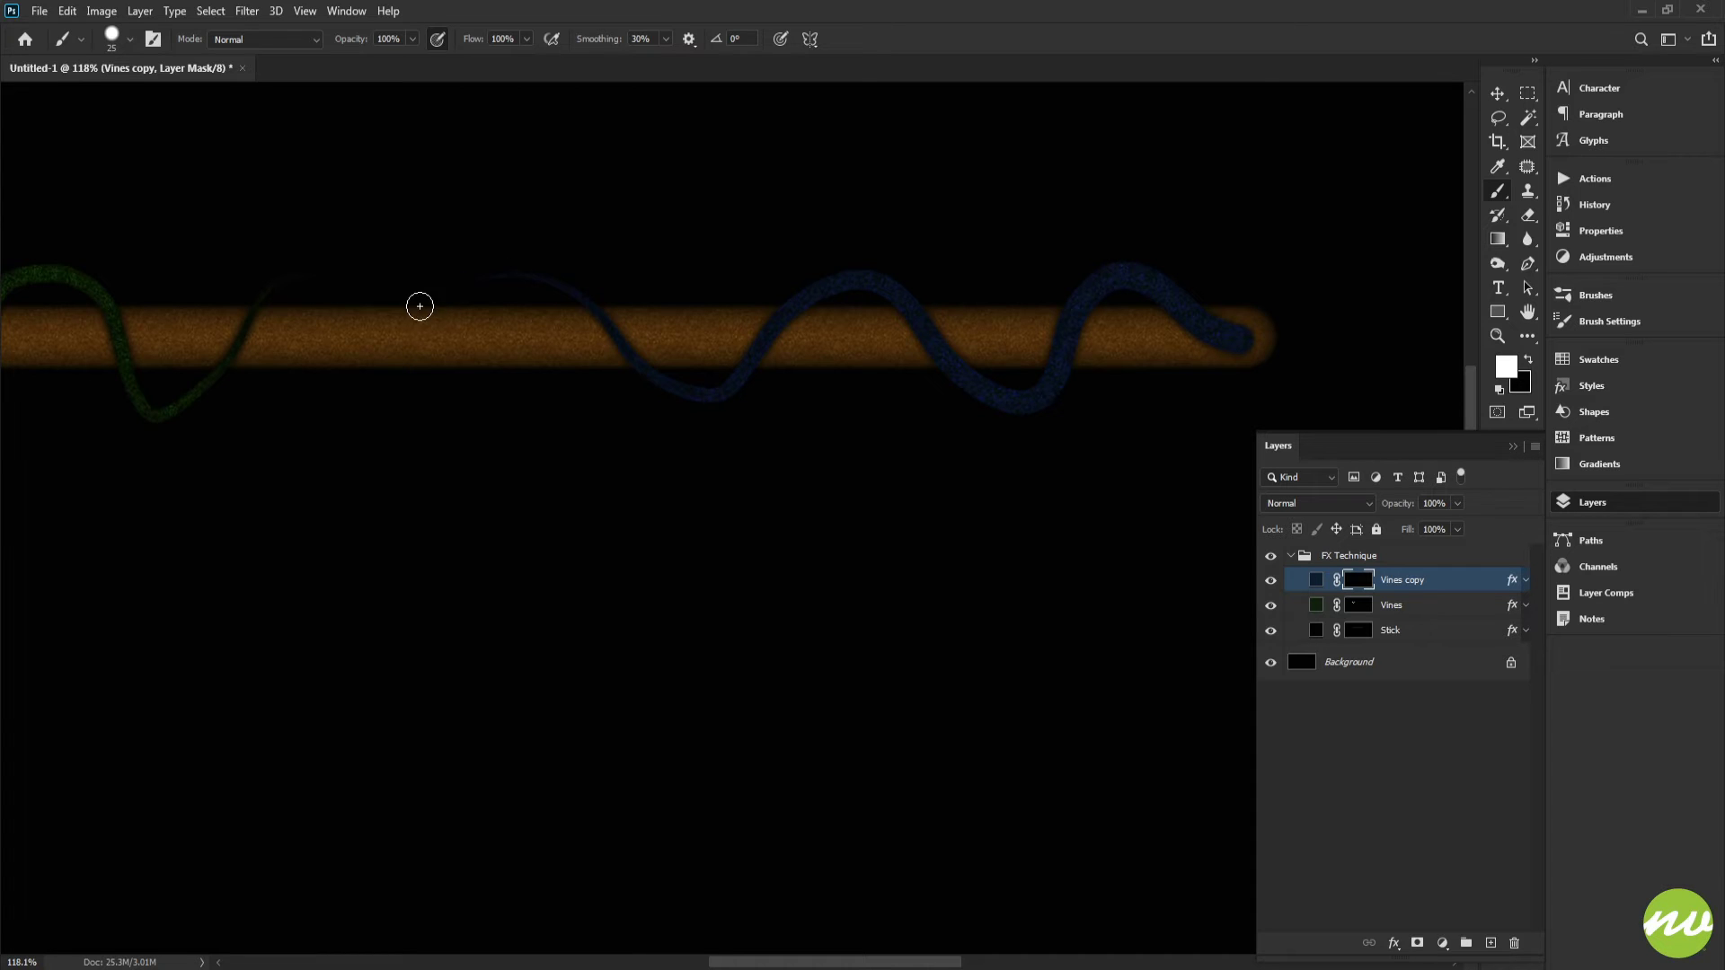
Step: Turn off Shape Dynamics for the current brush in the brush settings
drag(668, 359, 889, 369)
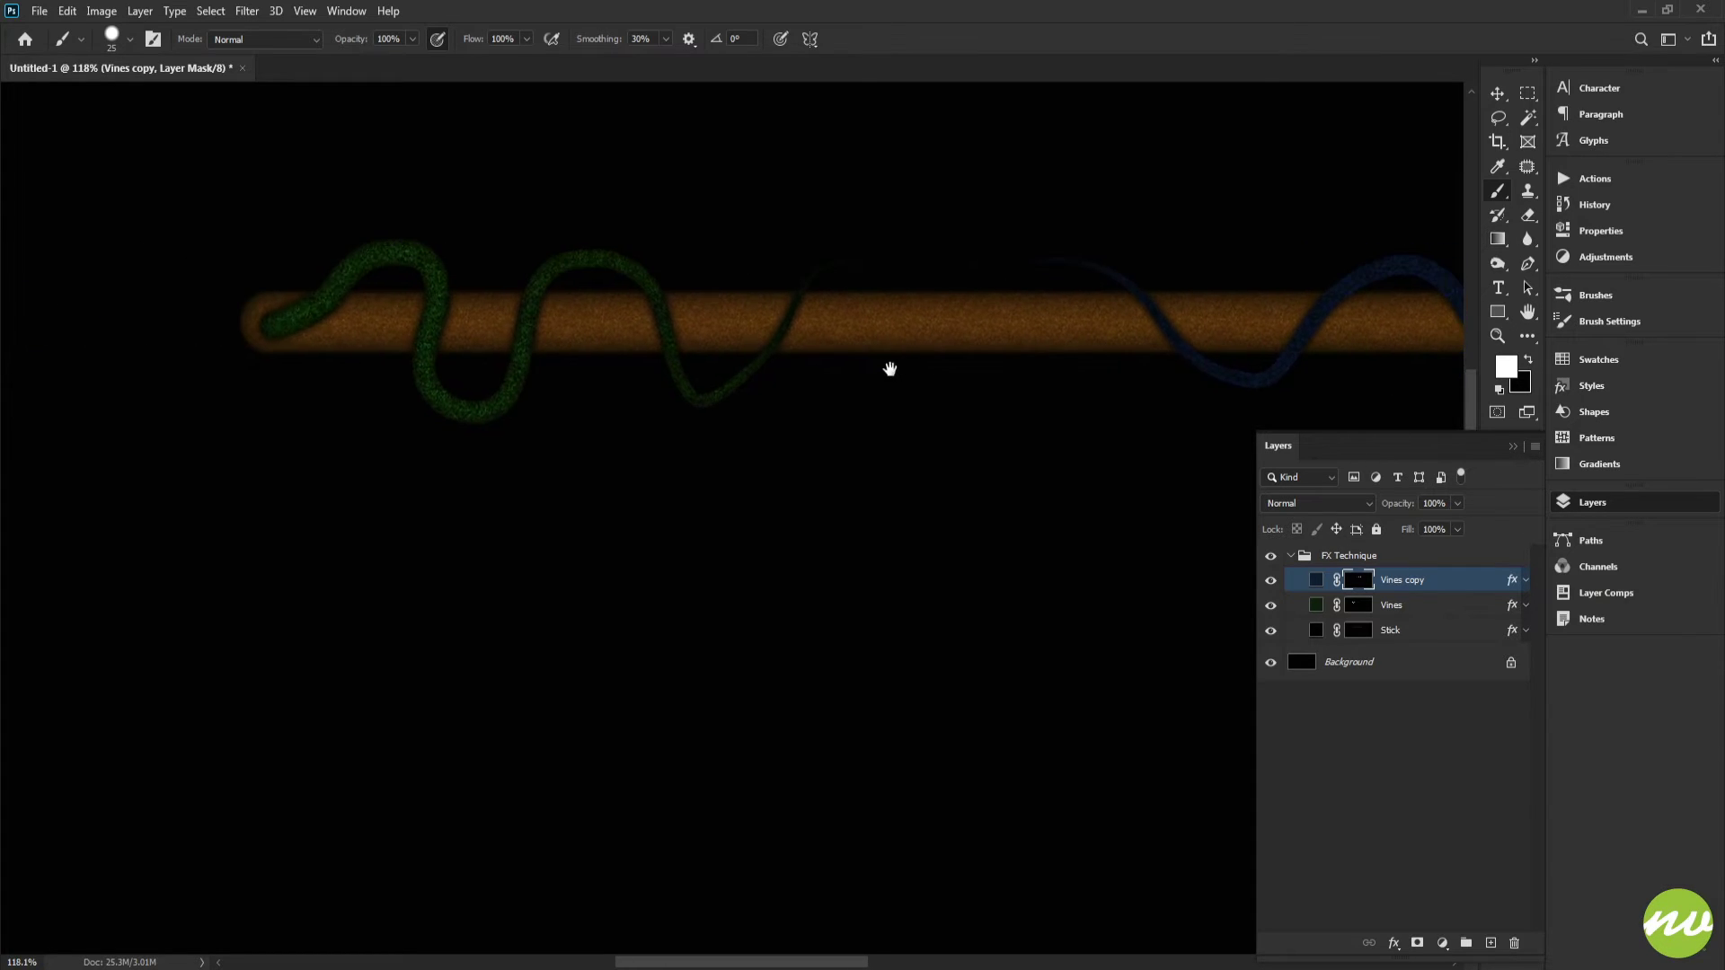
drag(588, 364, 932, 392)
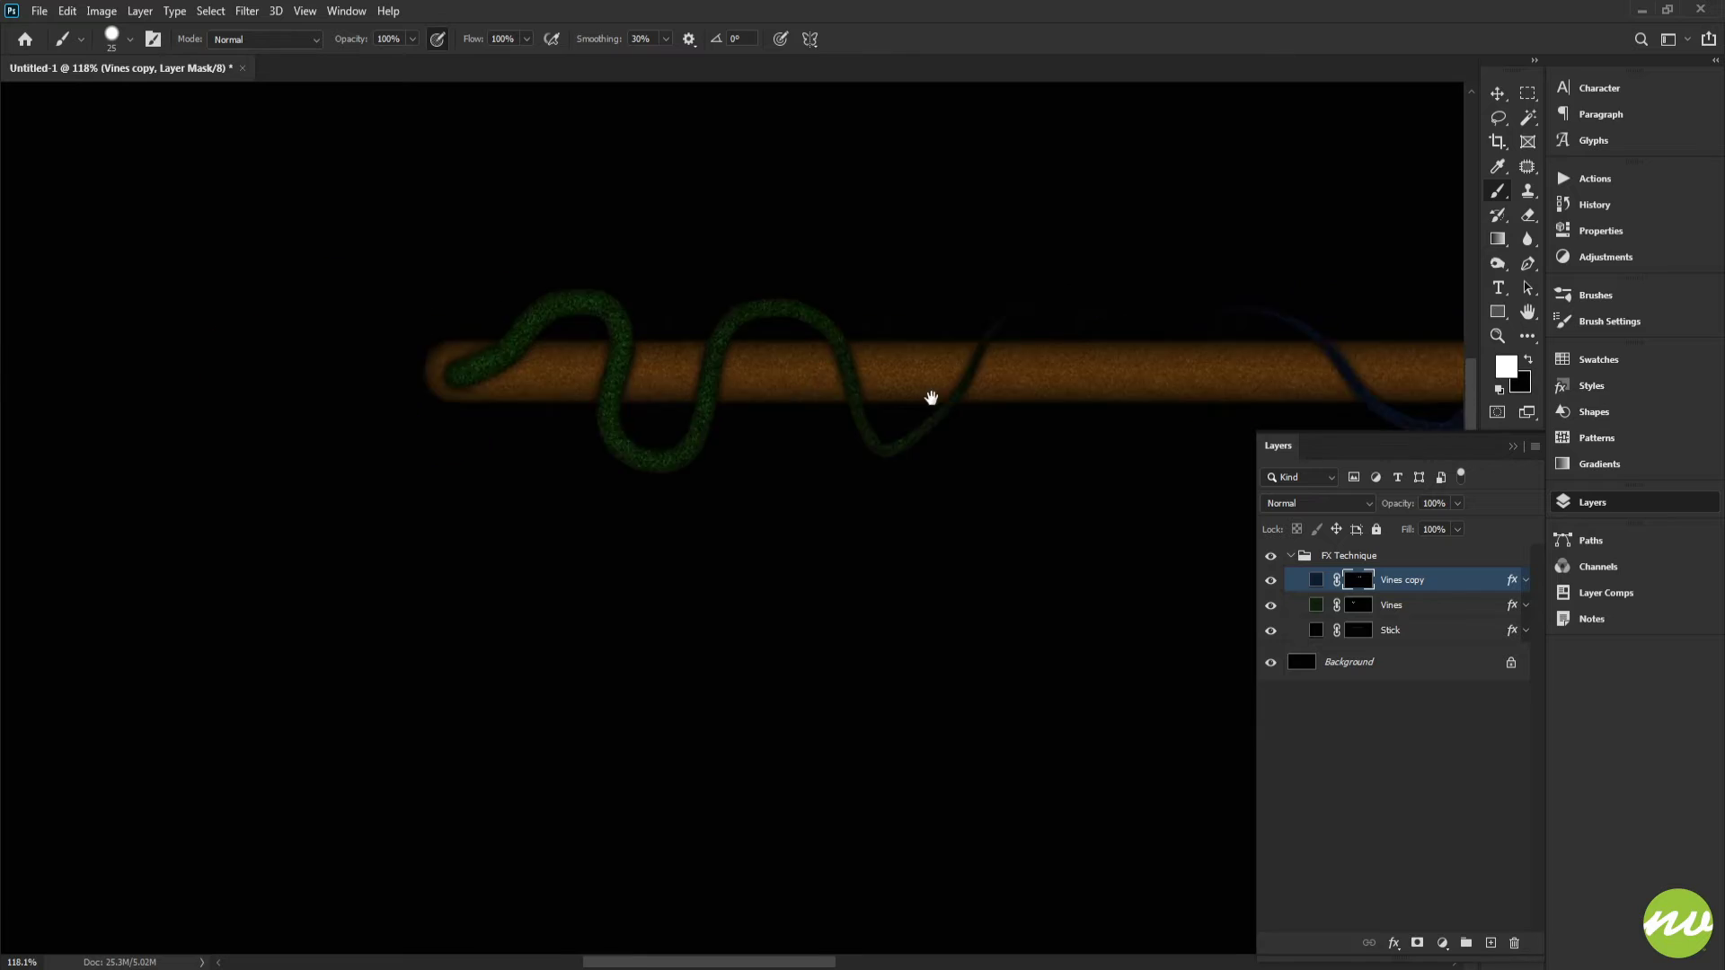
drag(661, 359, 759, 482)
key(ctrl+h)
drag(653, 441, 728, 379)
click(1599, 332)
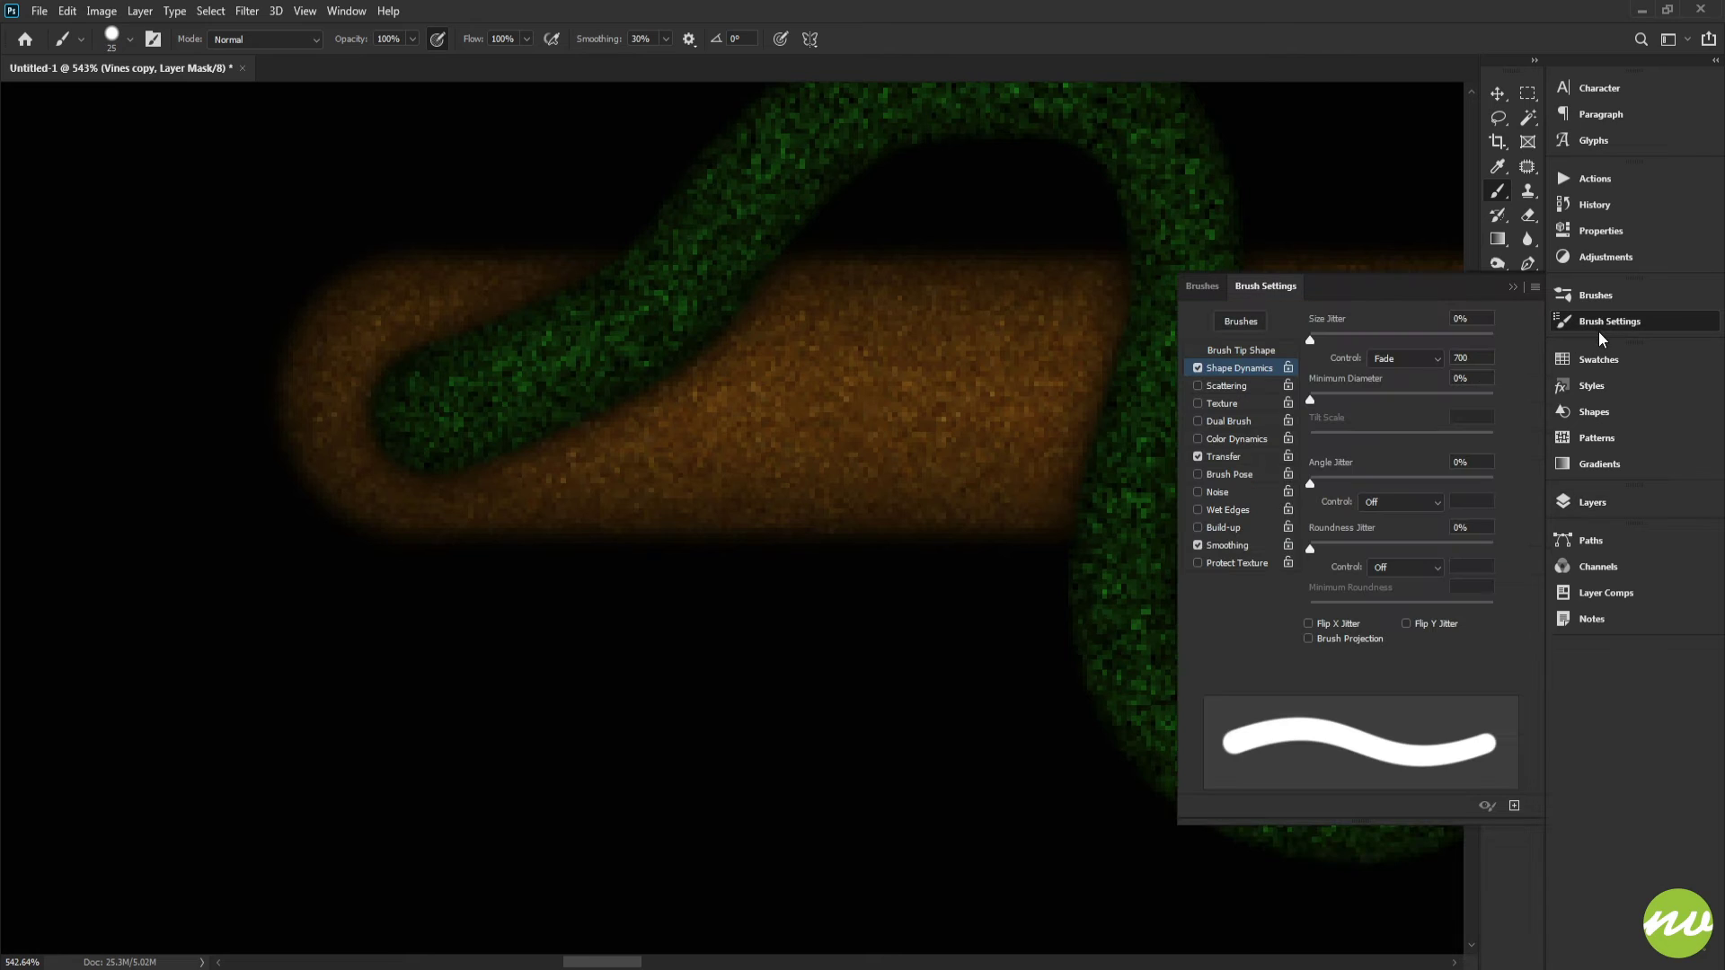
click(1414, 360)
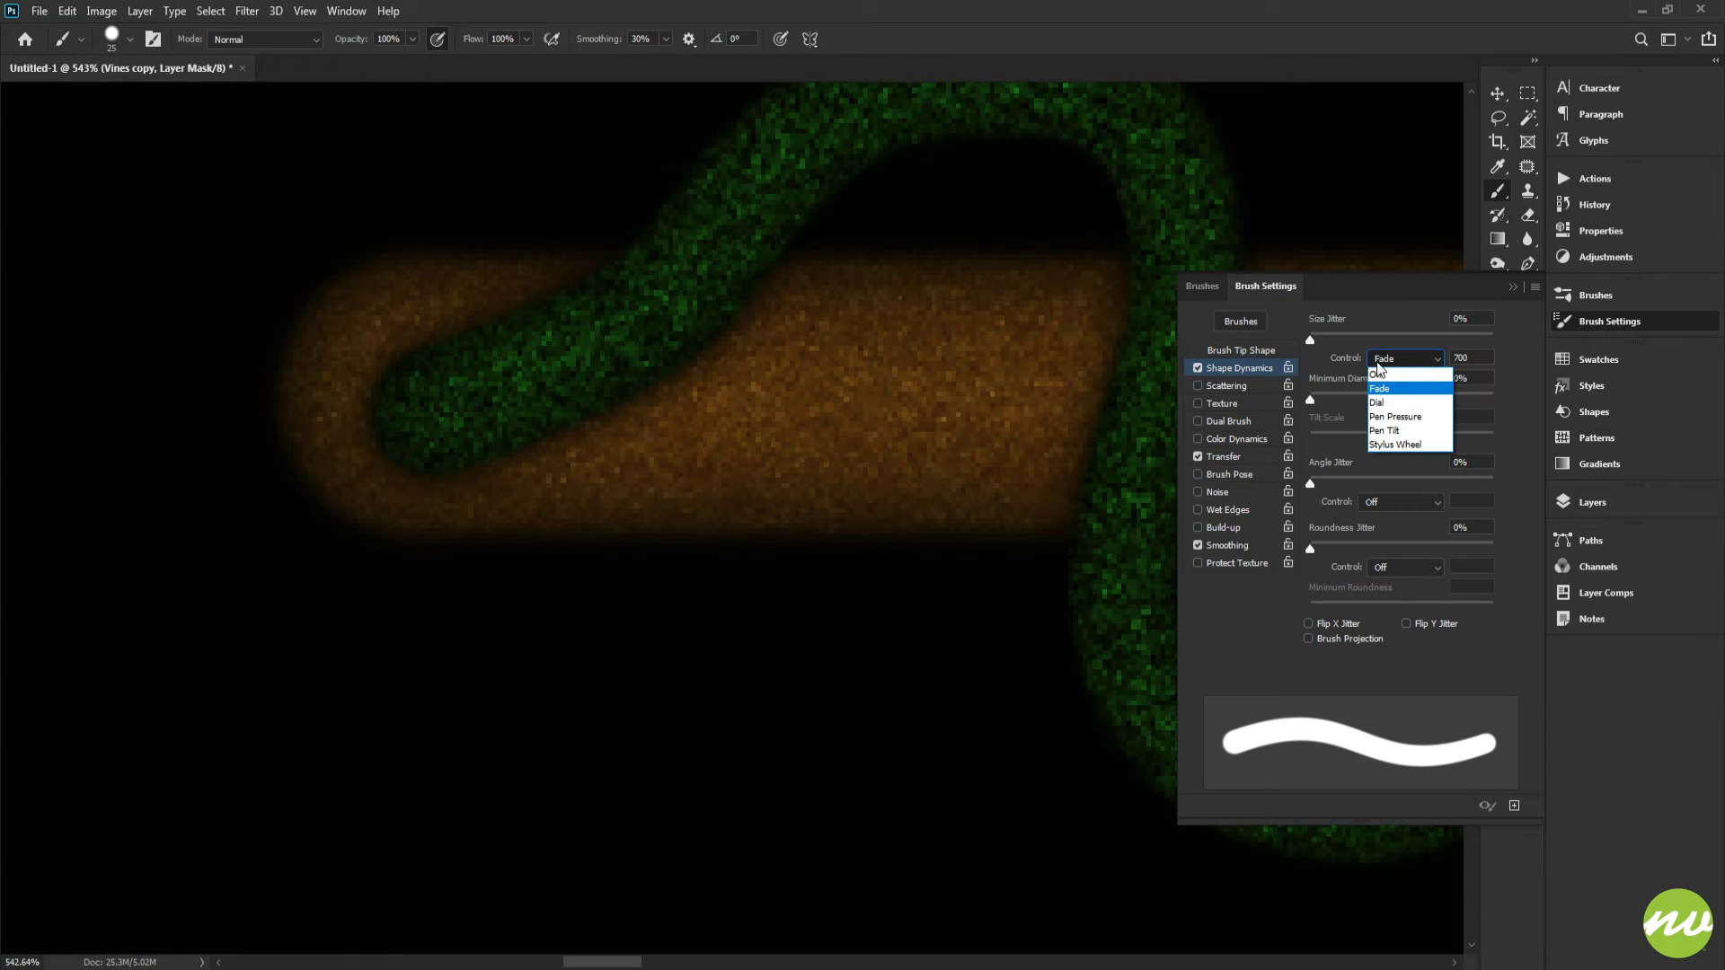
click(1411, 373)
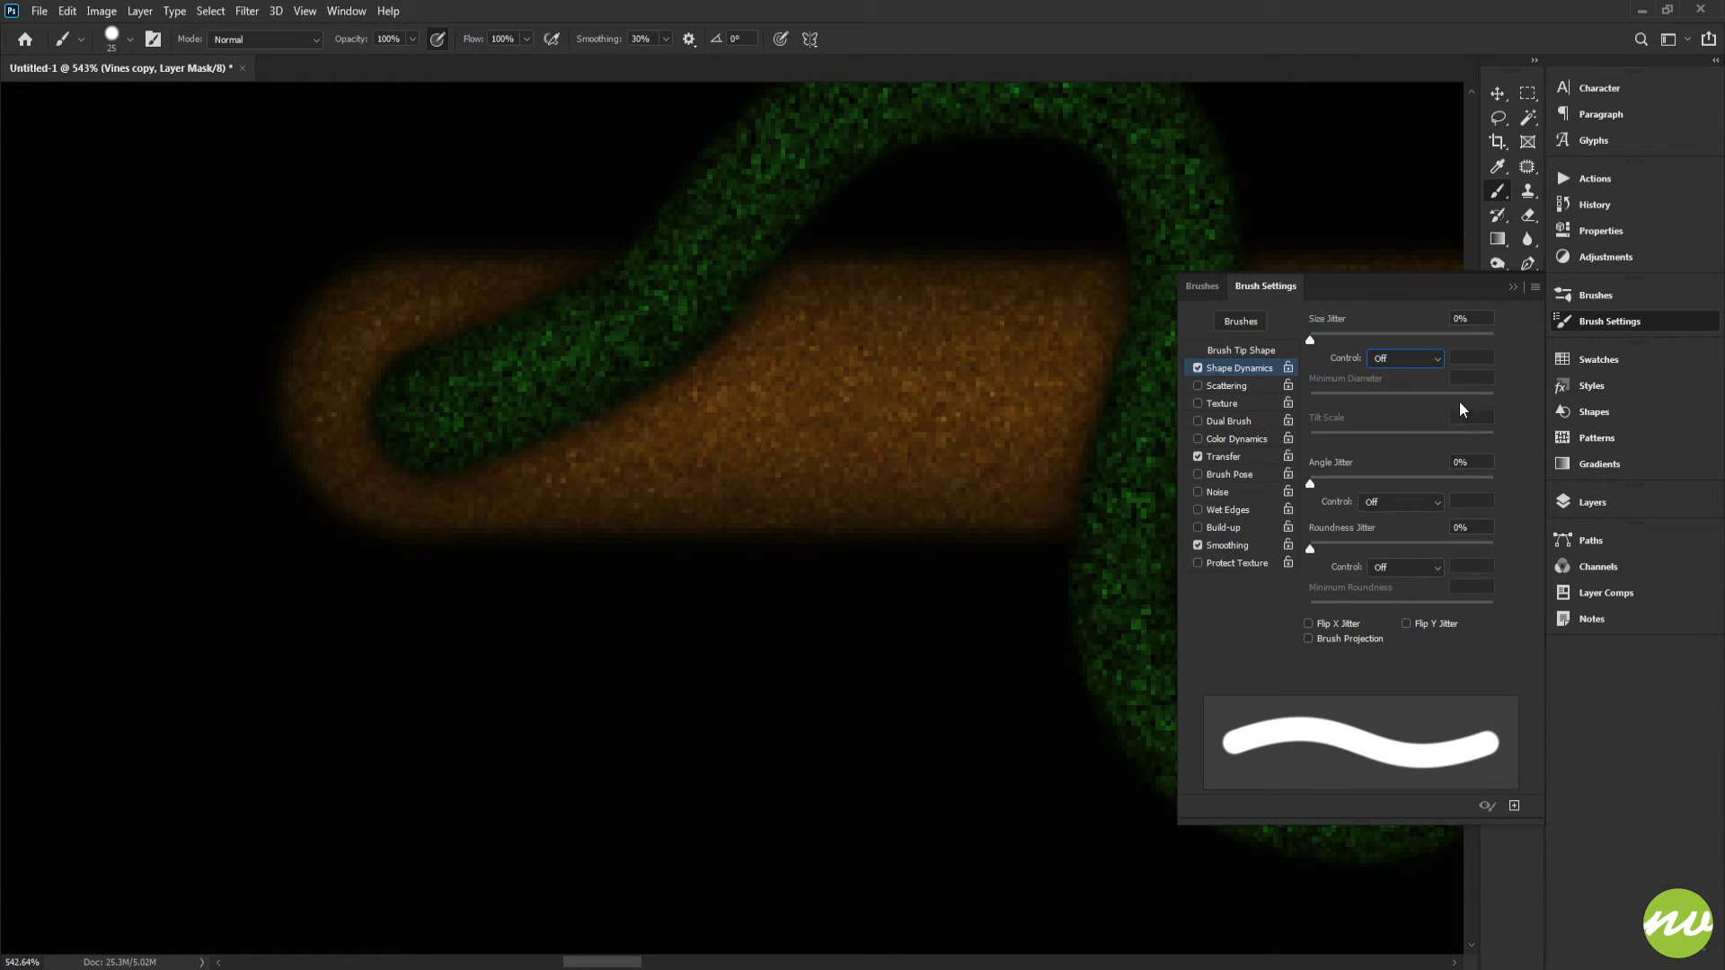
click(1407, 360)
click(1394, 377)
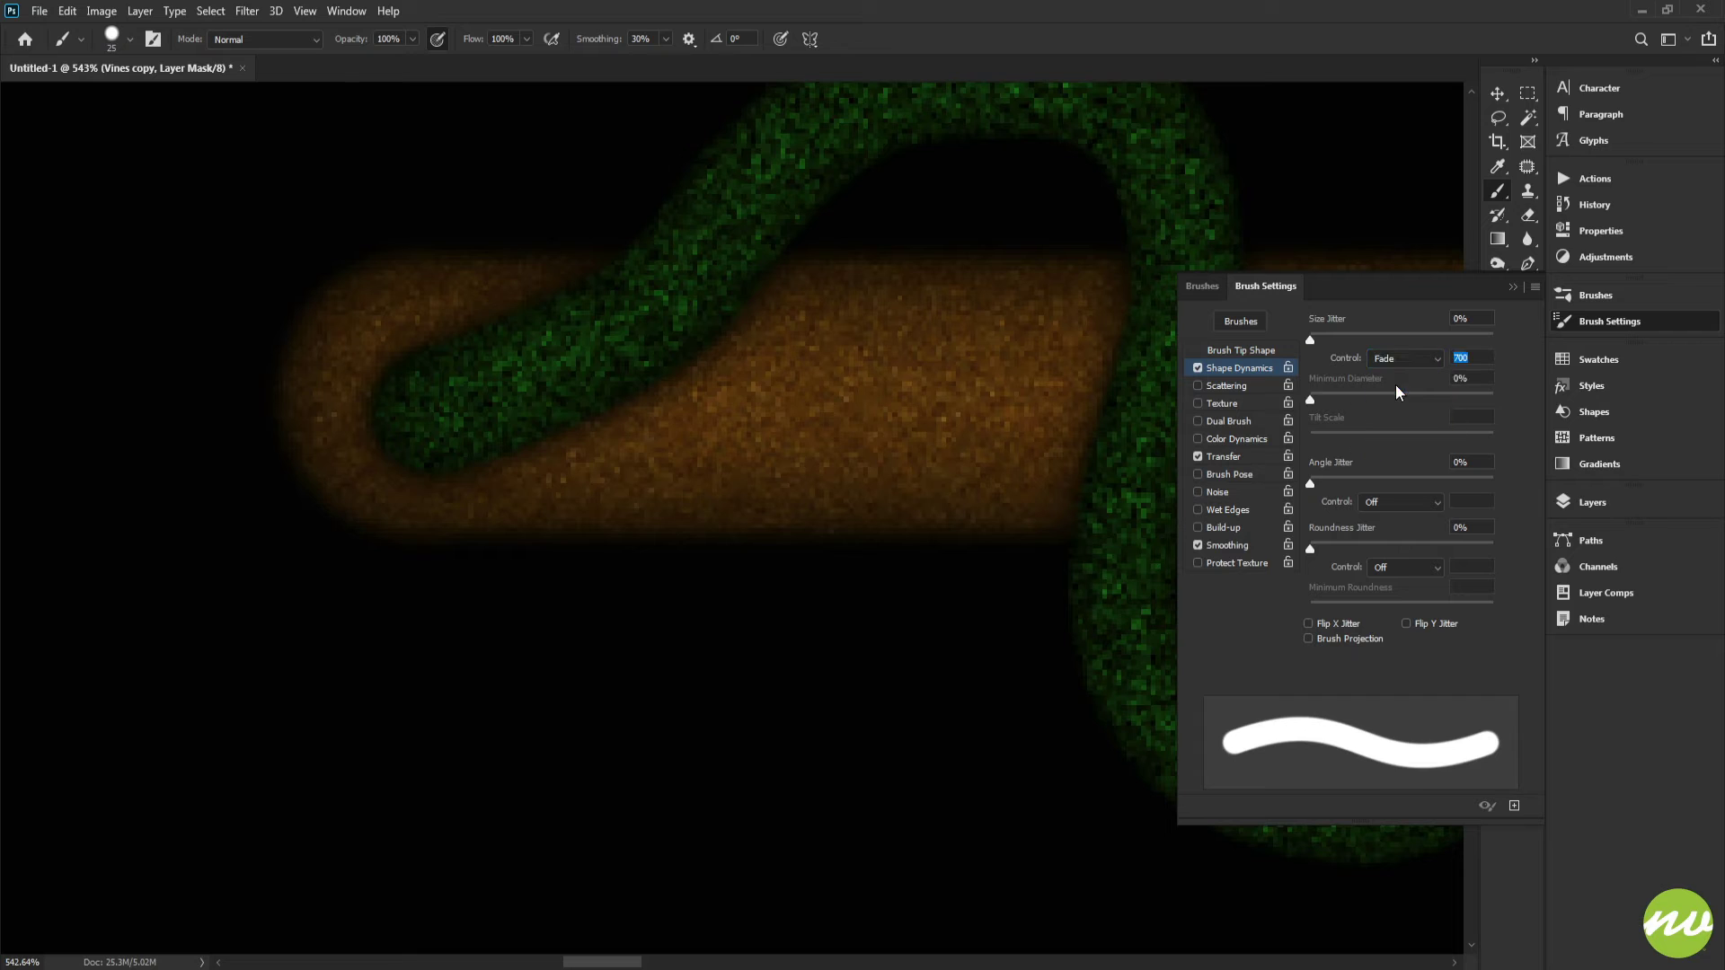
click(1199, 368)
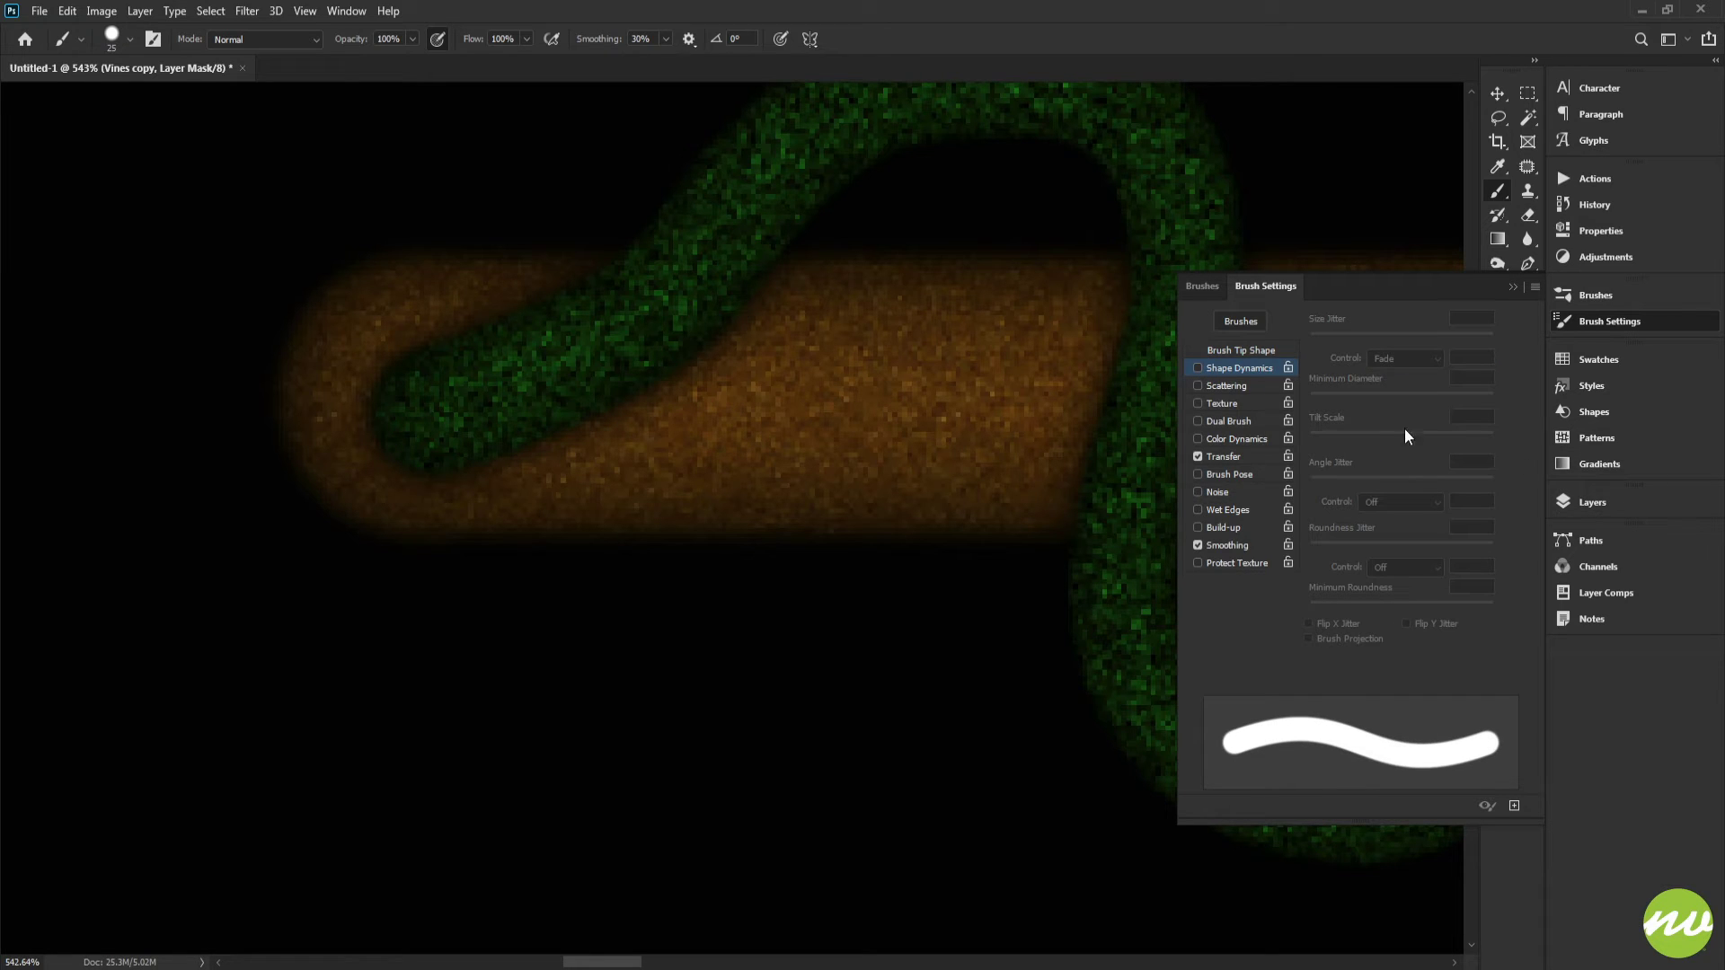
click(1247, 352)
click(1583, 503)
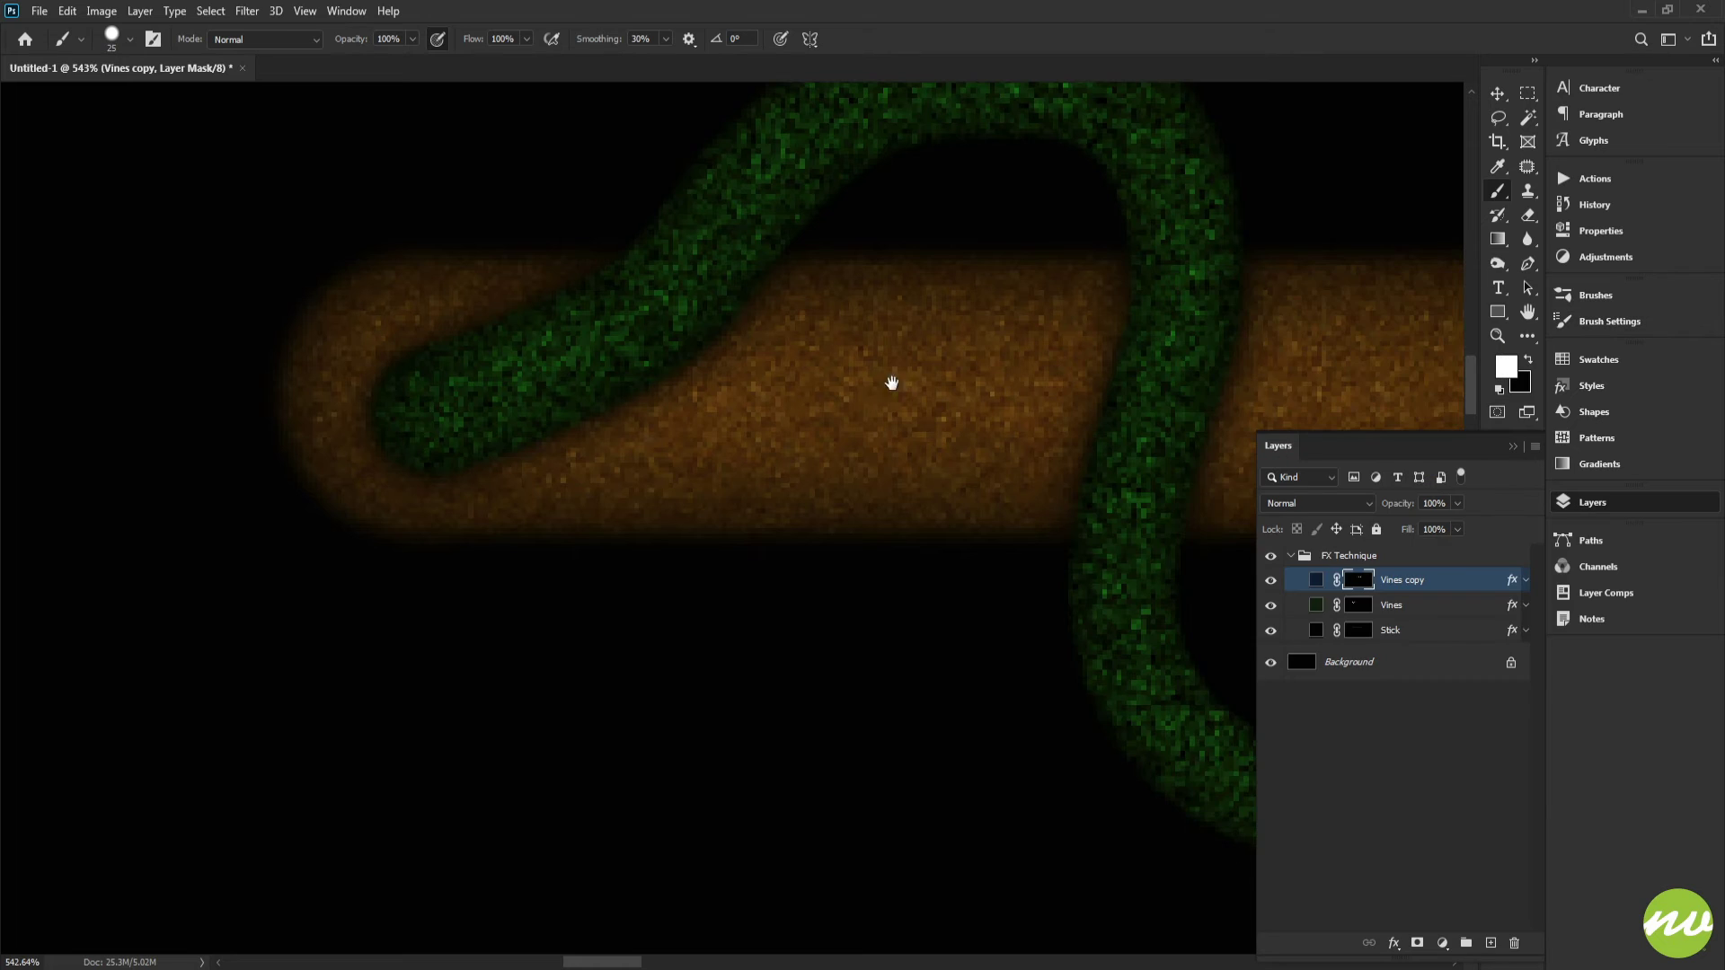
Step: Set the brush hardness to 50%
drag(894, 382, 949, 390)
right_click(1015, 342)
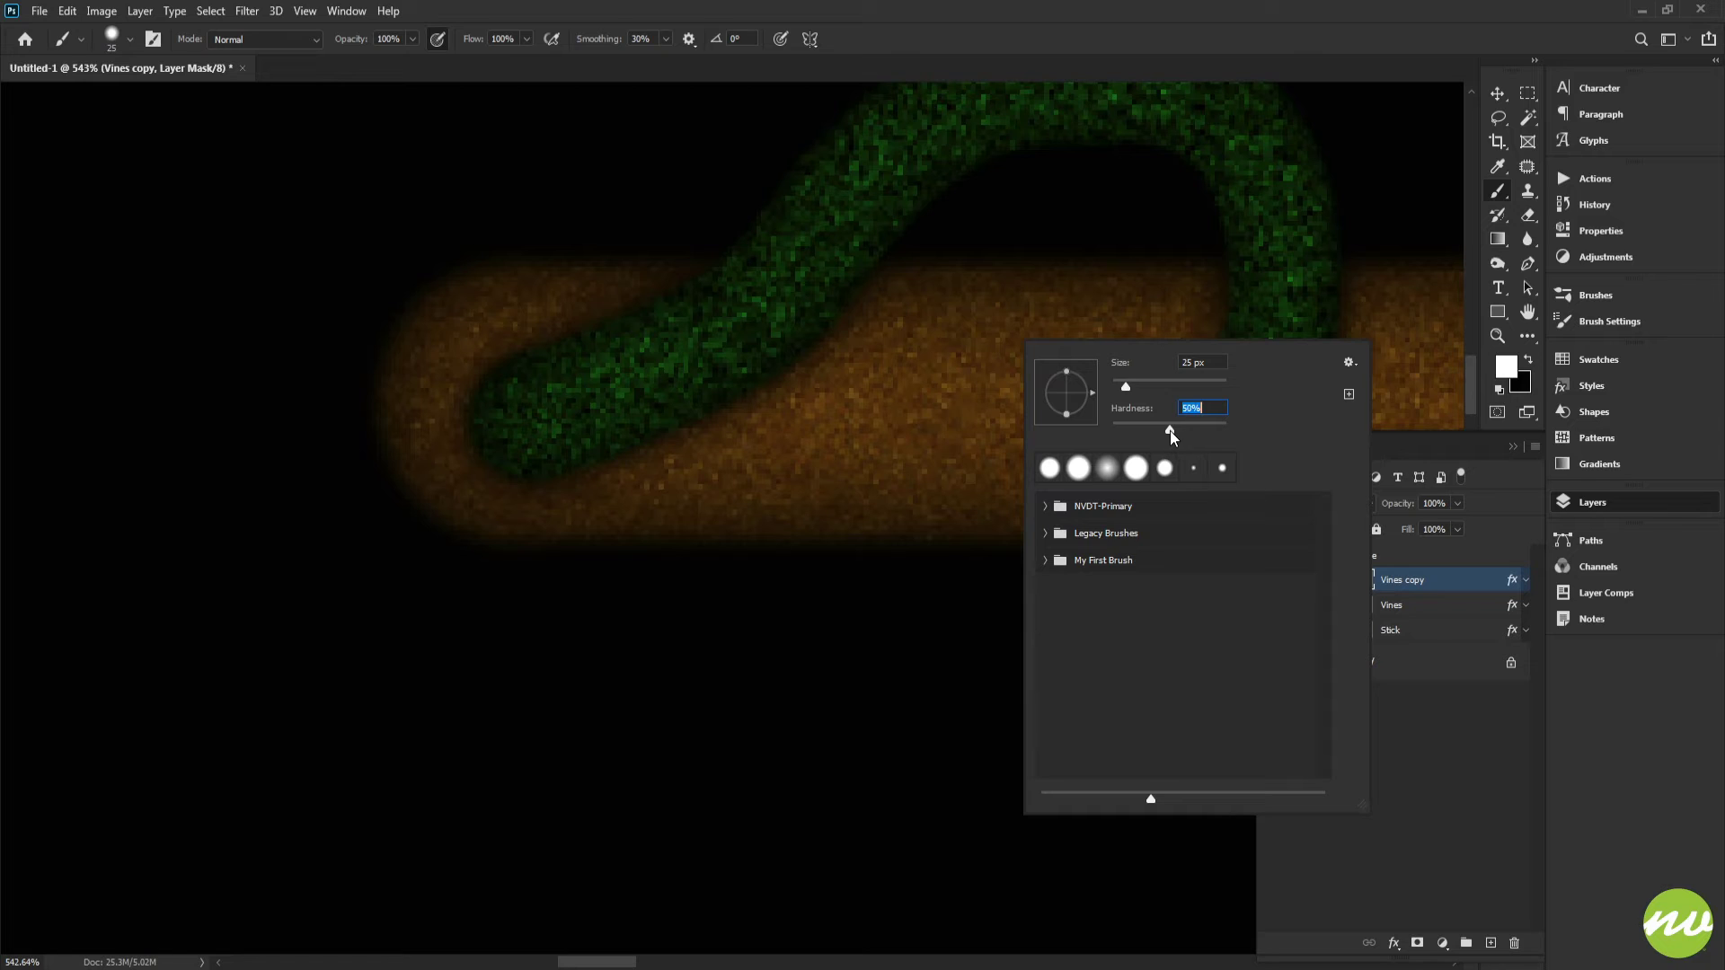
key(Return)
drag(850, 449, 898, 454)
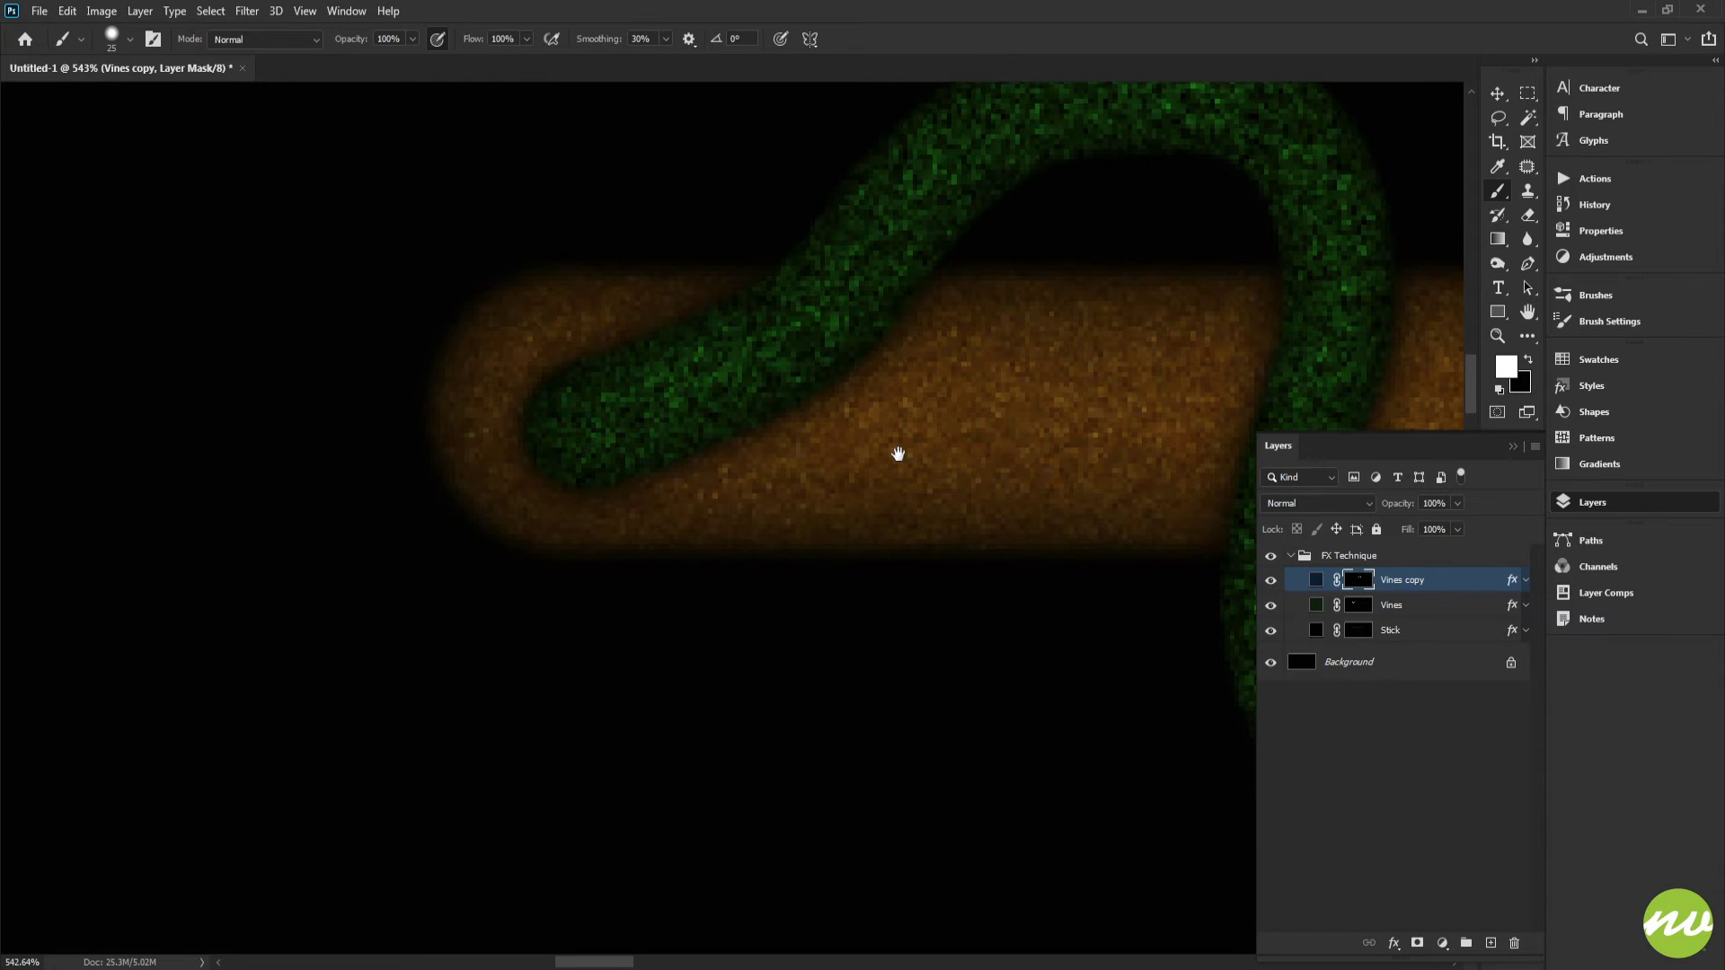
Step: Rename the Vines copy layer to Vines Blue
click(1361, 608)
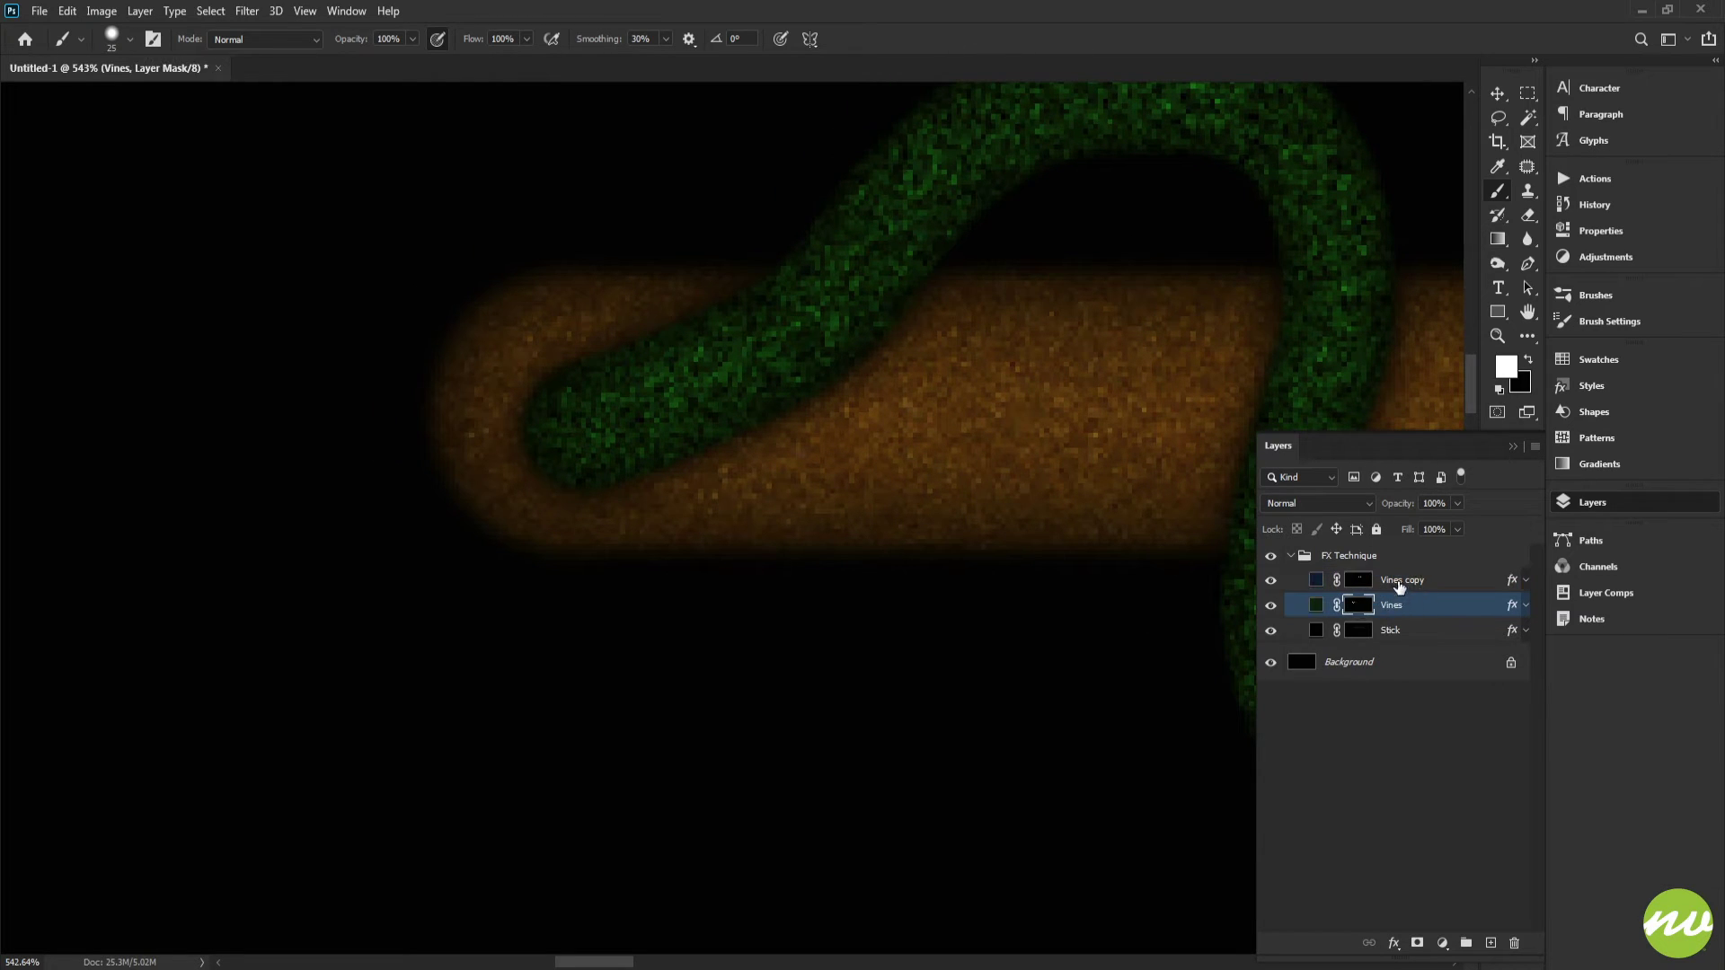
double_click(1399, 582)
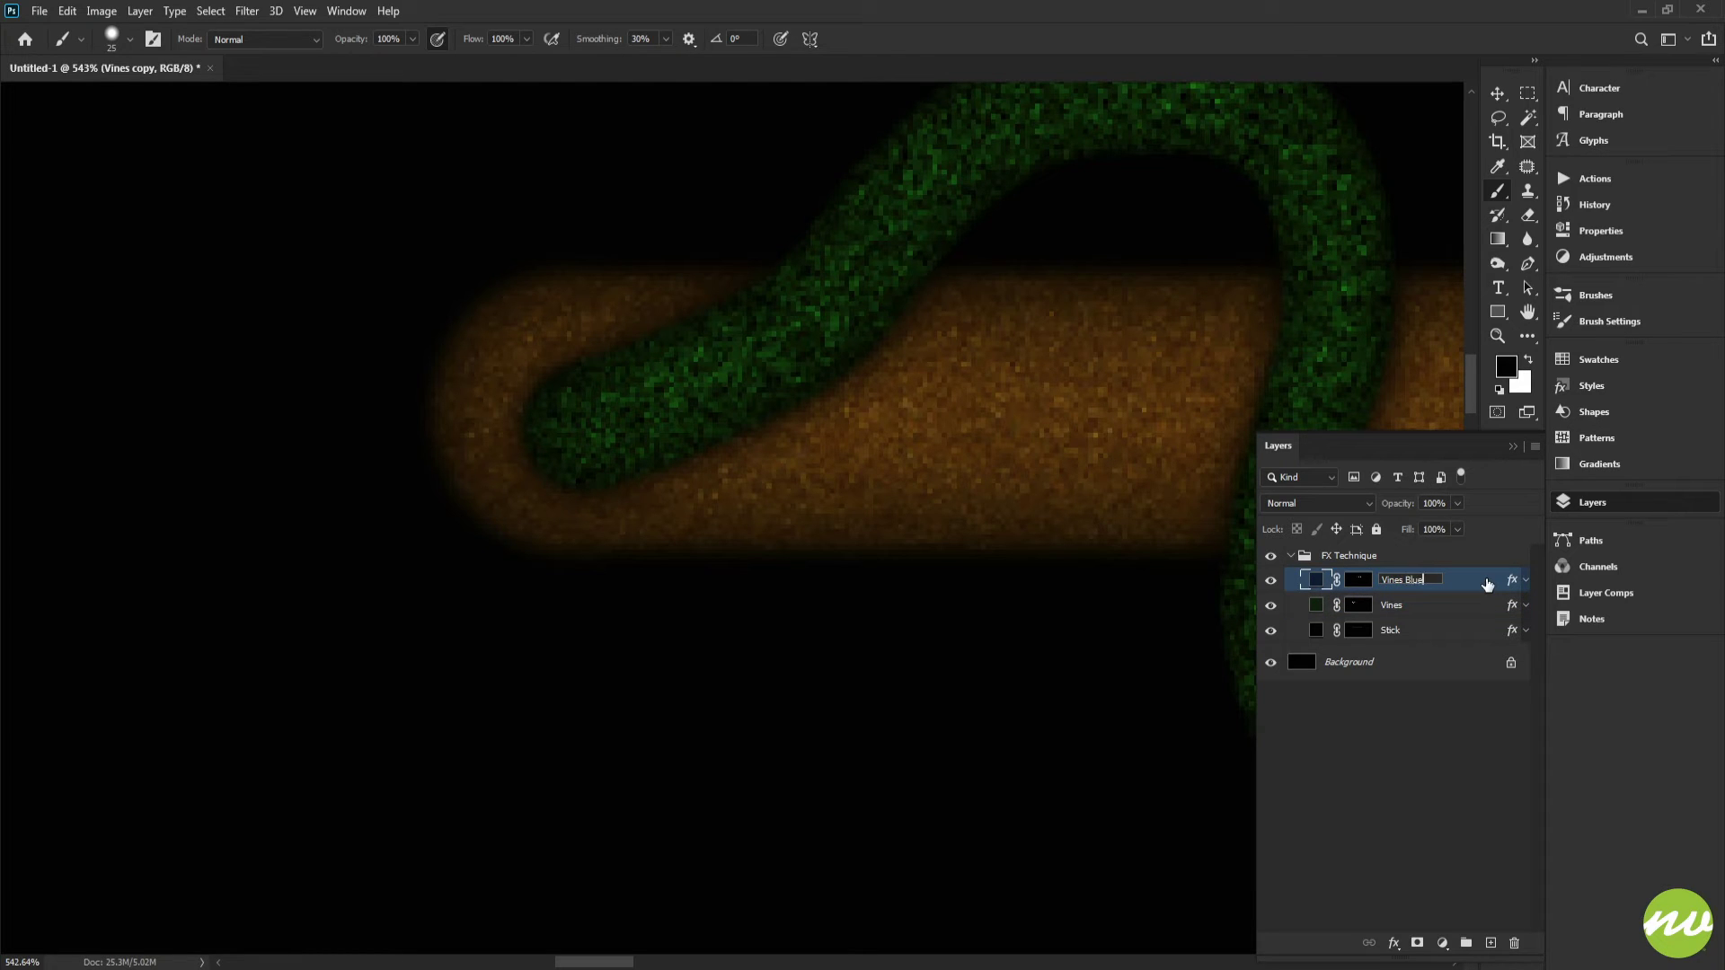
double_click(1404, 606)
click(1403, 584)
Step: Rename the Vines layer to Vines Green
double_click(1395, 606)
click(1411, 607)
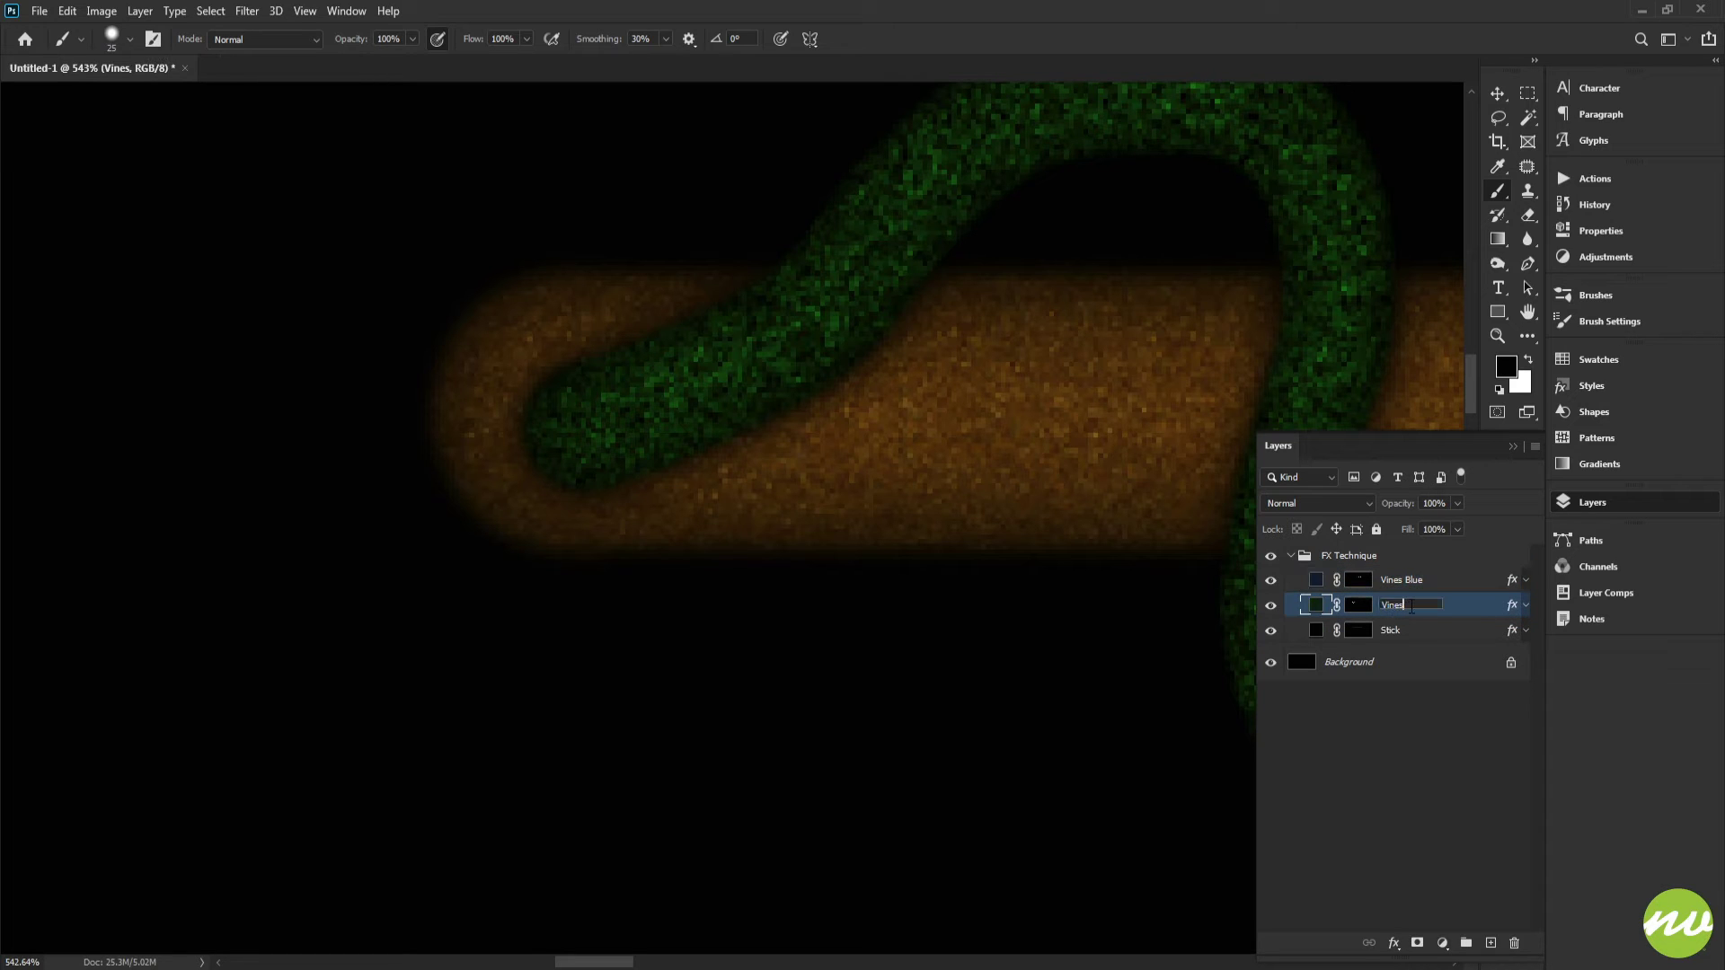
text(Green)
key(Return)
Step: Select the Vines Green mask and paint black to hide the green vine where it crosses in front of the stick
click(1362, 607)
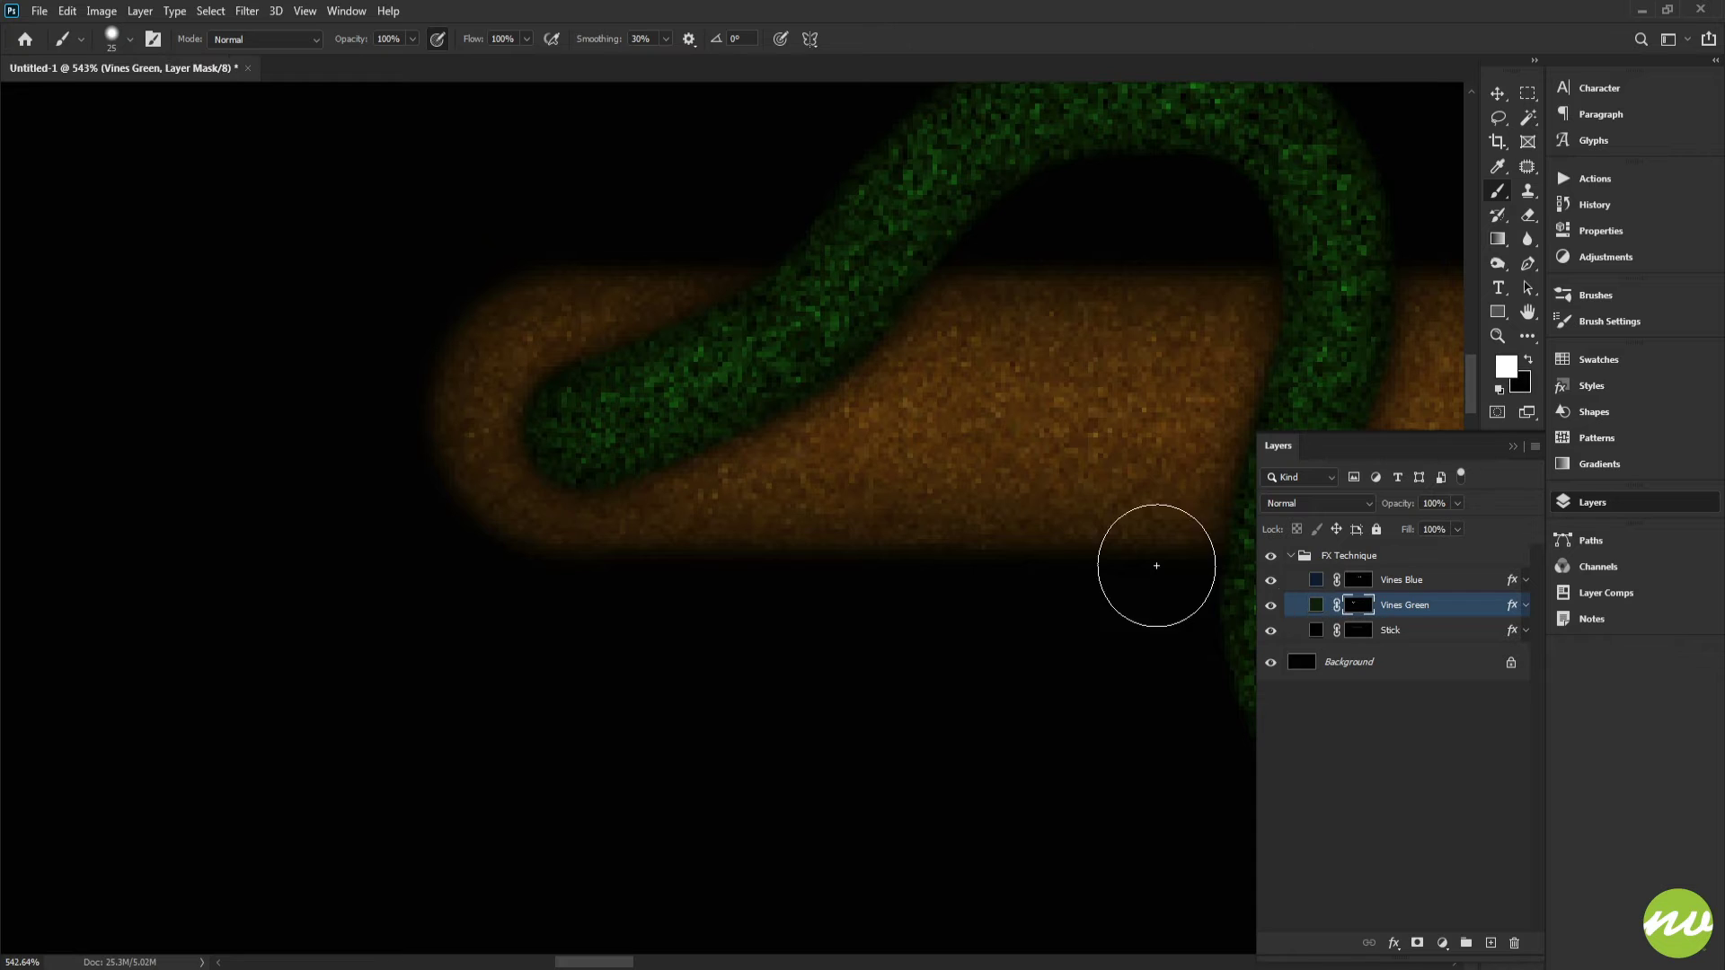
mouse_move(934, 404)
mouse_down()
mouse_move(901, 428)
mouse_move(851, 428)
mouse_up()
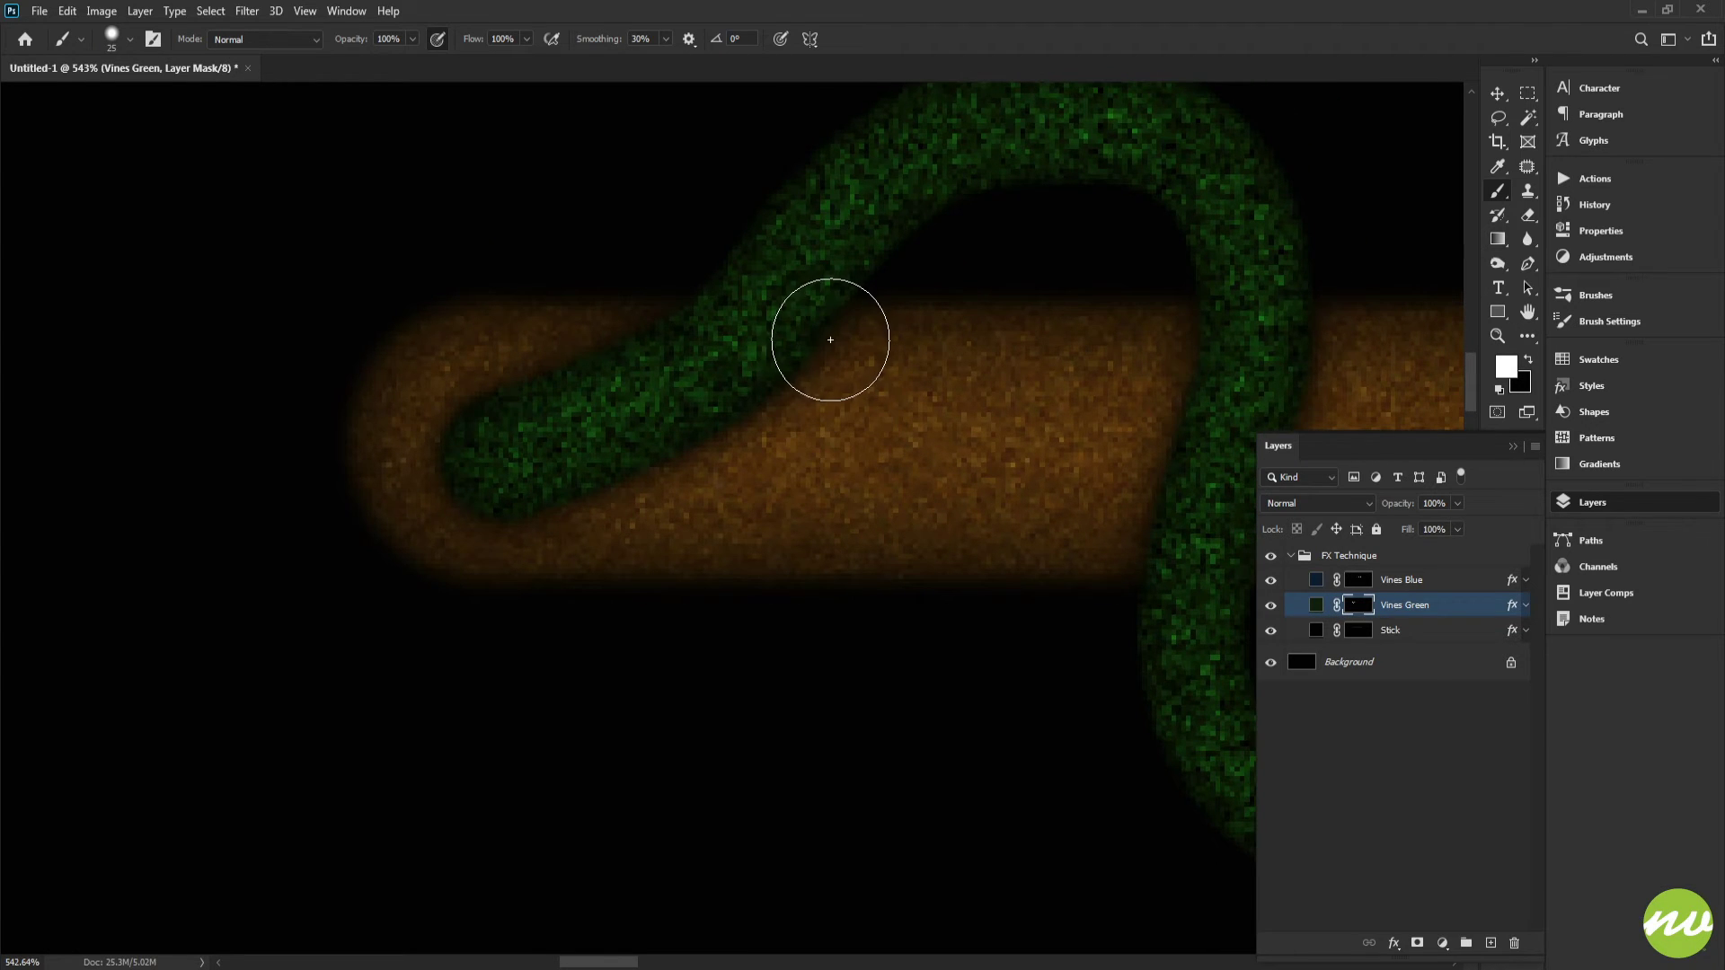
key(x)
drag(815, 374, 843, 400)
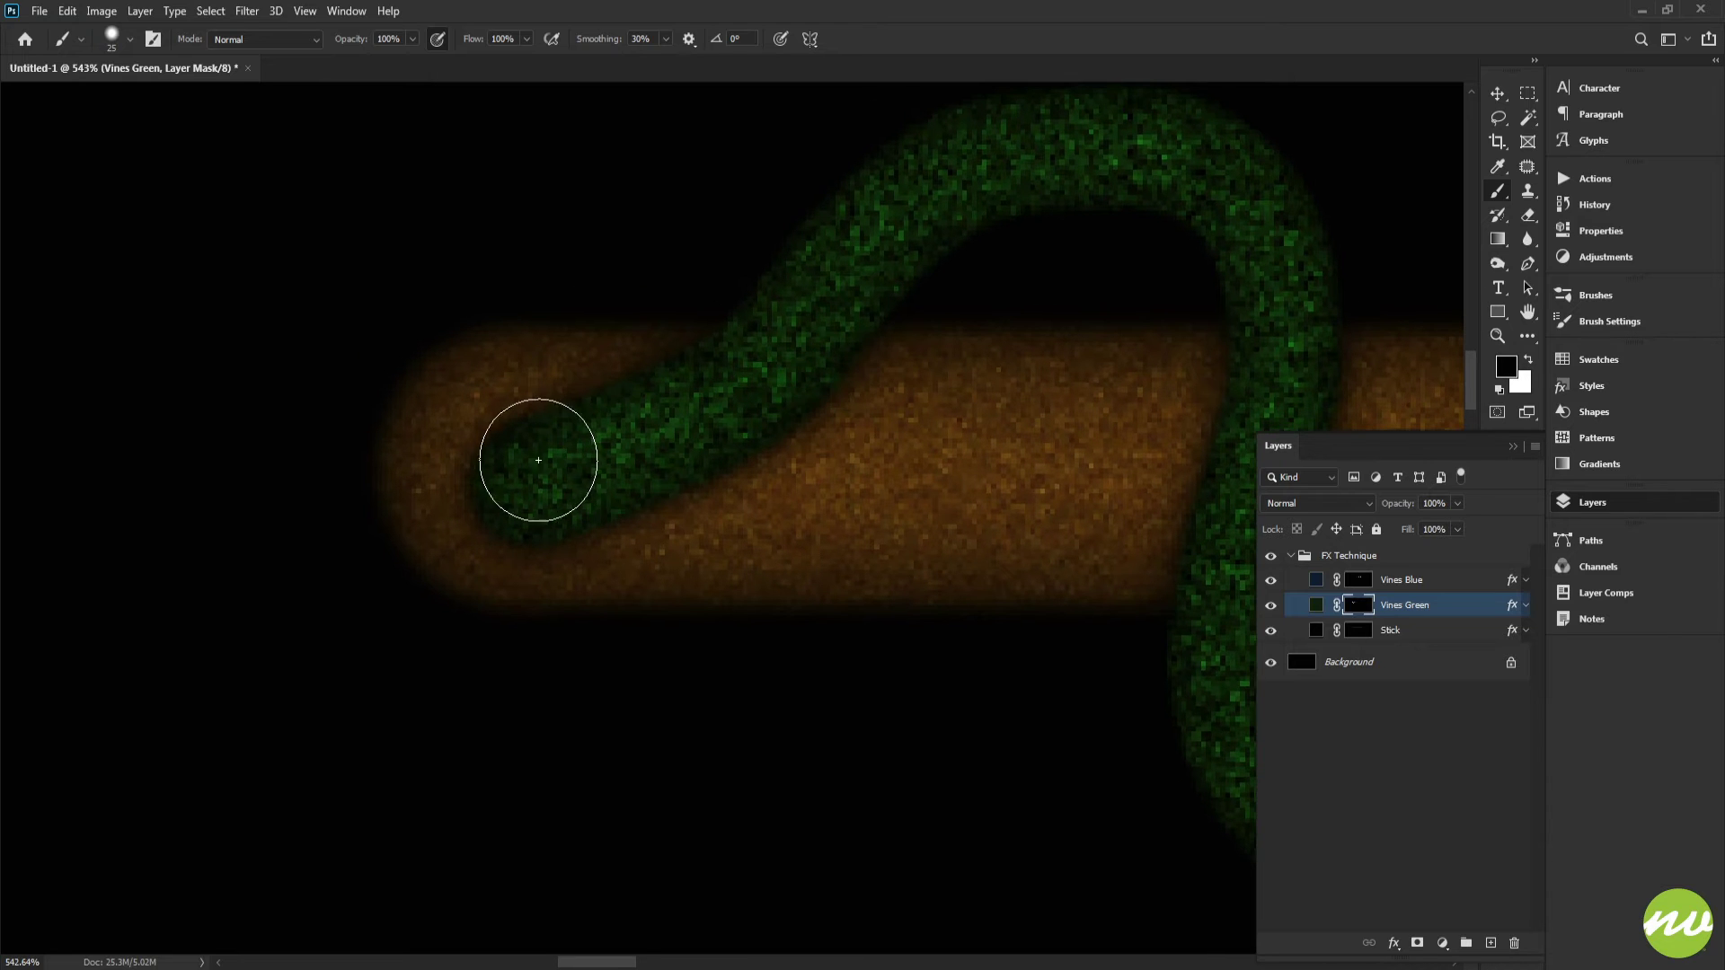
mouse_move(532, 431)
mouse_down()
mouse_move(502, 476)
mouse_move(565, 501)
mouse_move(624, 481)
mouse_move(592, 425)
mouse_move(644, 415)
mouse_move(784, 448)
mouse_move(734, 485)
mouse_move(615, 493)
mouse_move(796, 444)
mouse_up()
mouse_move(889, 401)
mouse_down()
mouse_move(837, 426)
mouse_move(820, 389)
mouse_move(689, 401)
mouse_up()
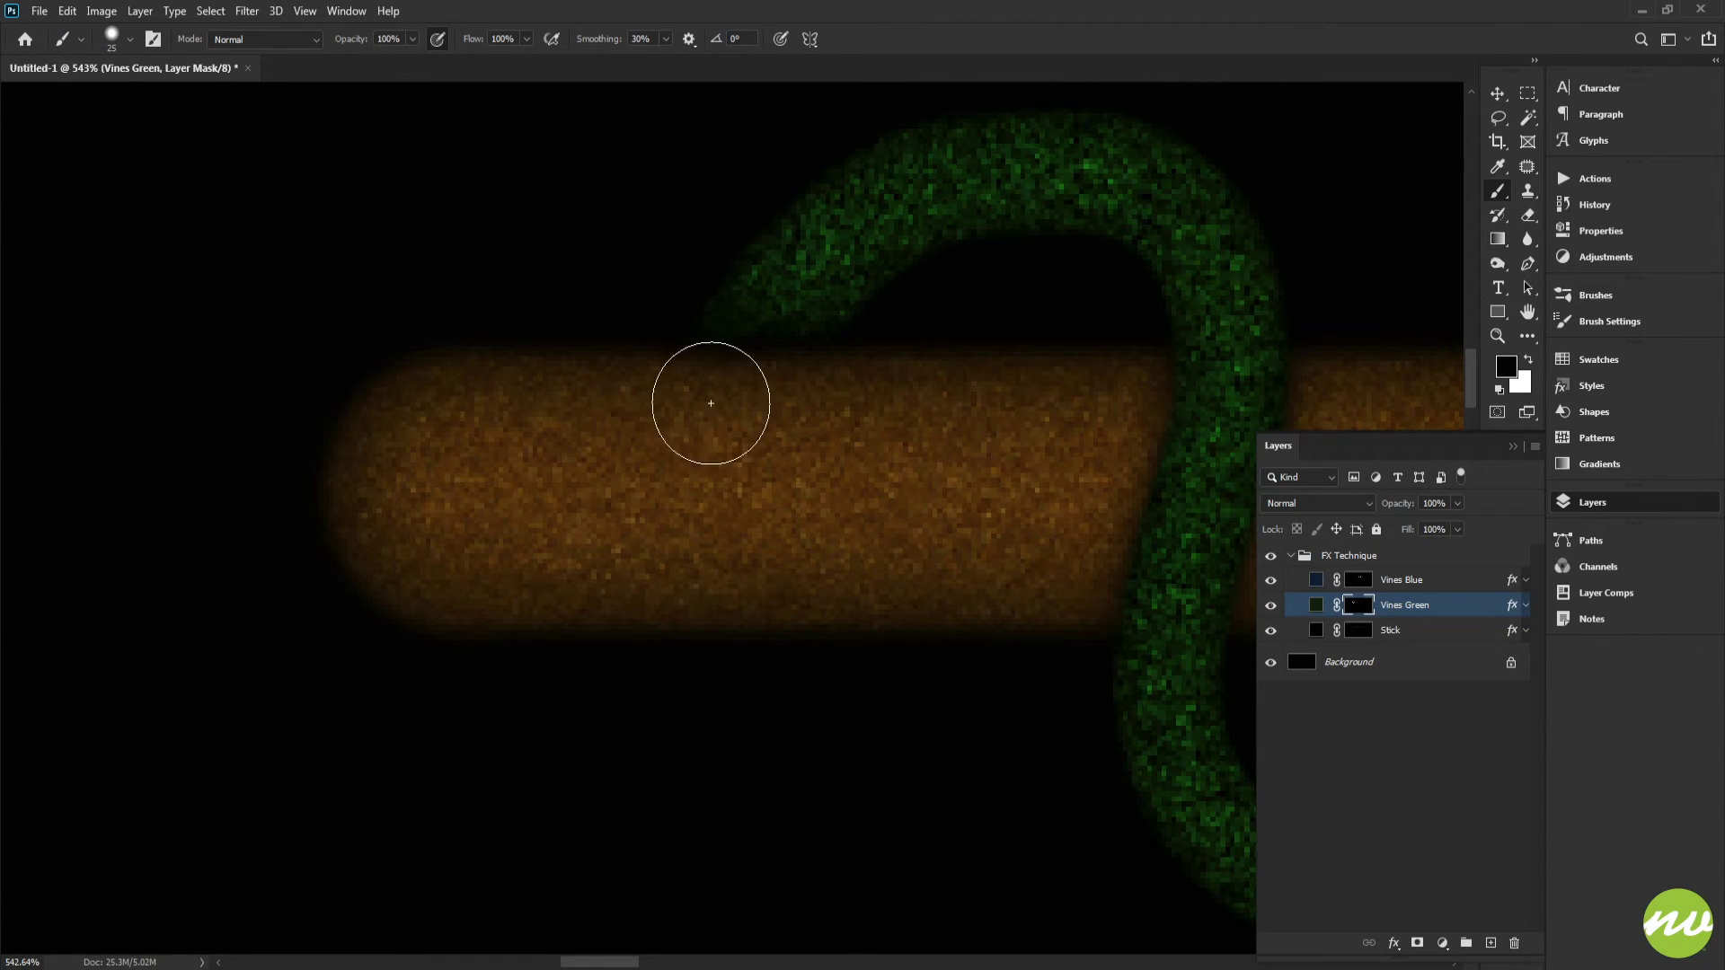
Step: Mask out further green vine segments crossing the stick farther along its length
drag(851, 453, 504, 408)
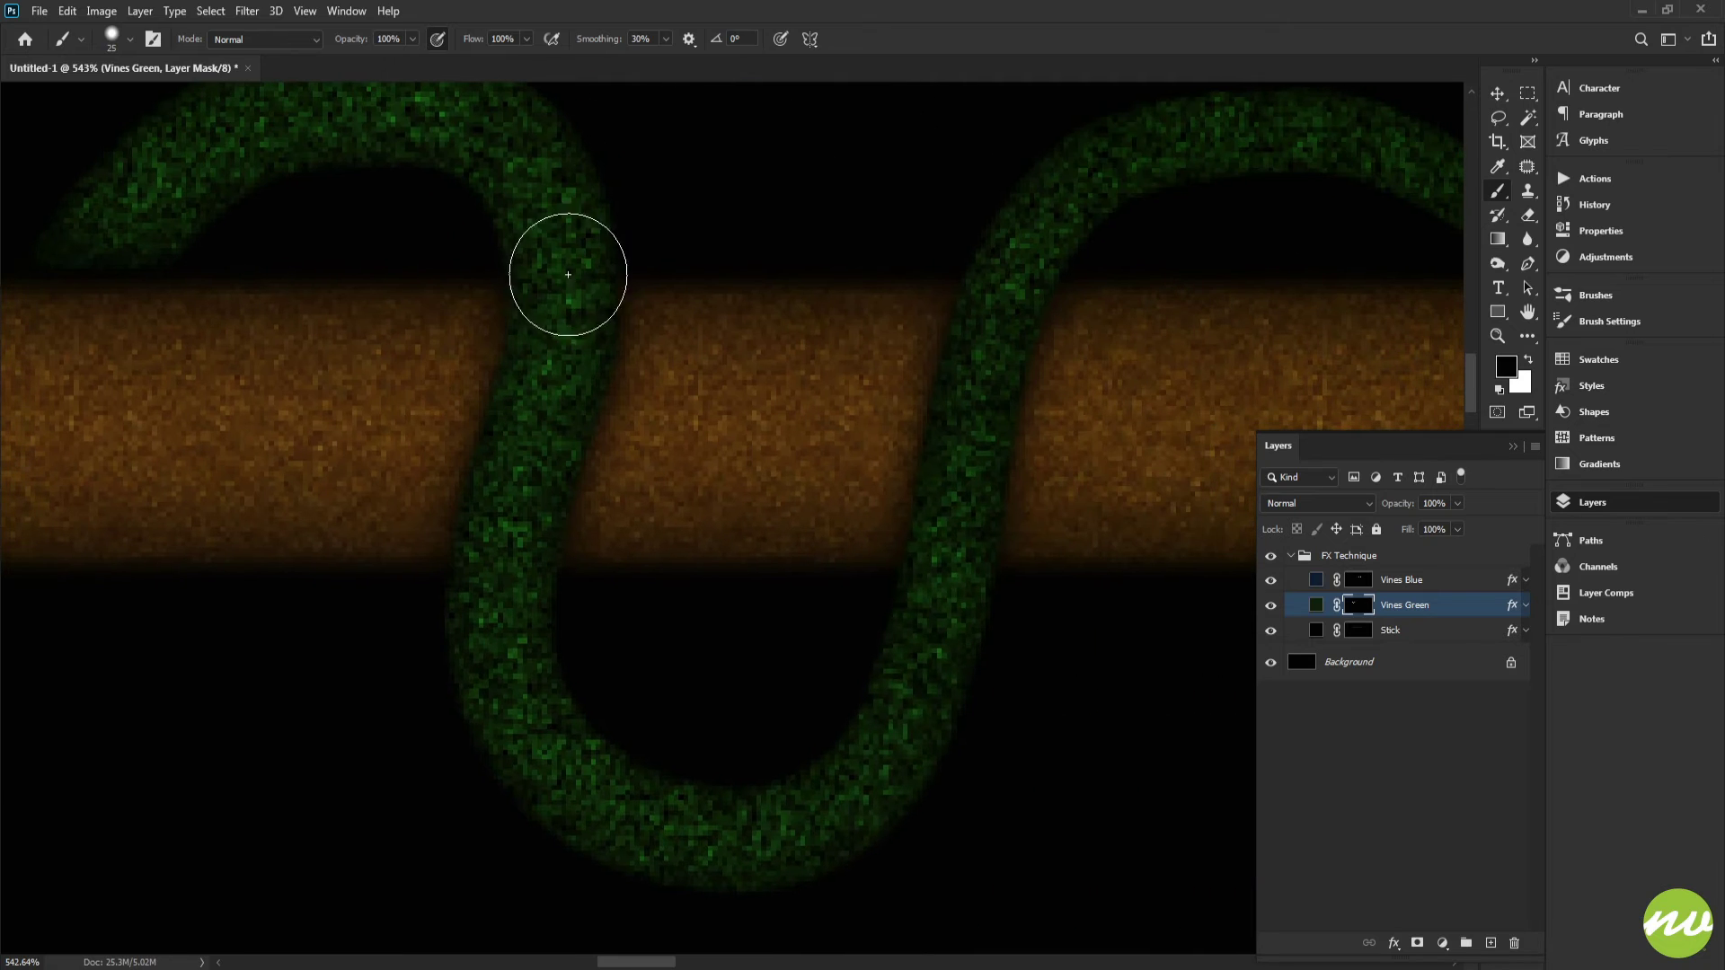
mouse_move(728, 380)
mouse_down()
mouse_move(579, 408)
mouse_move(507, 394)
mouse_move(771, 367)
mouse_move(832, 379)
mouse_move(813, 424)
mouse_move(612, 436)
mouse_move(648, 490)
mouse_move(804, 486)
mouse_move(780, 510)
mouse_move(554, 517)
mouse_move(563, 540)
mouse_move(750, 543)
mouse_move(911, 422)
mouse_up()
key(space)
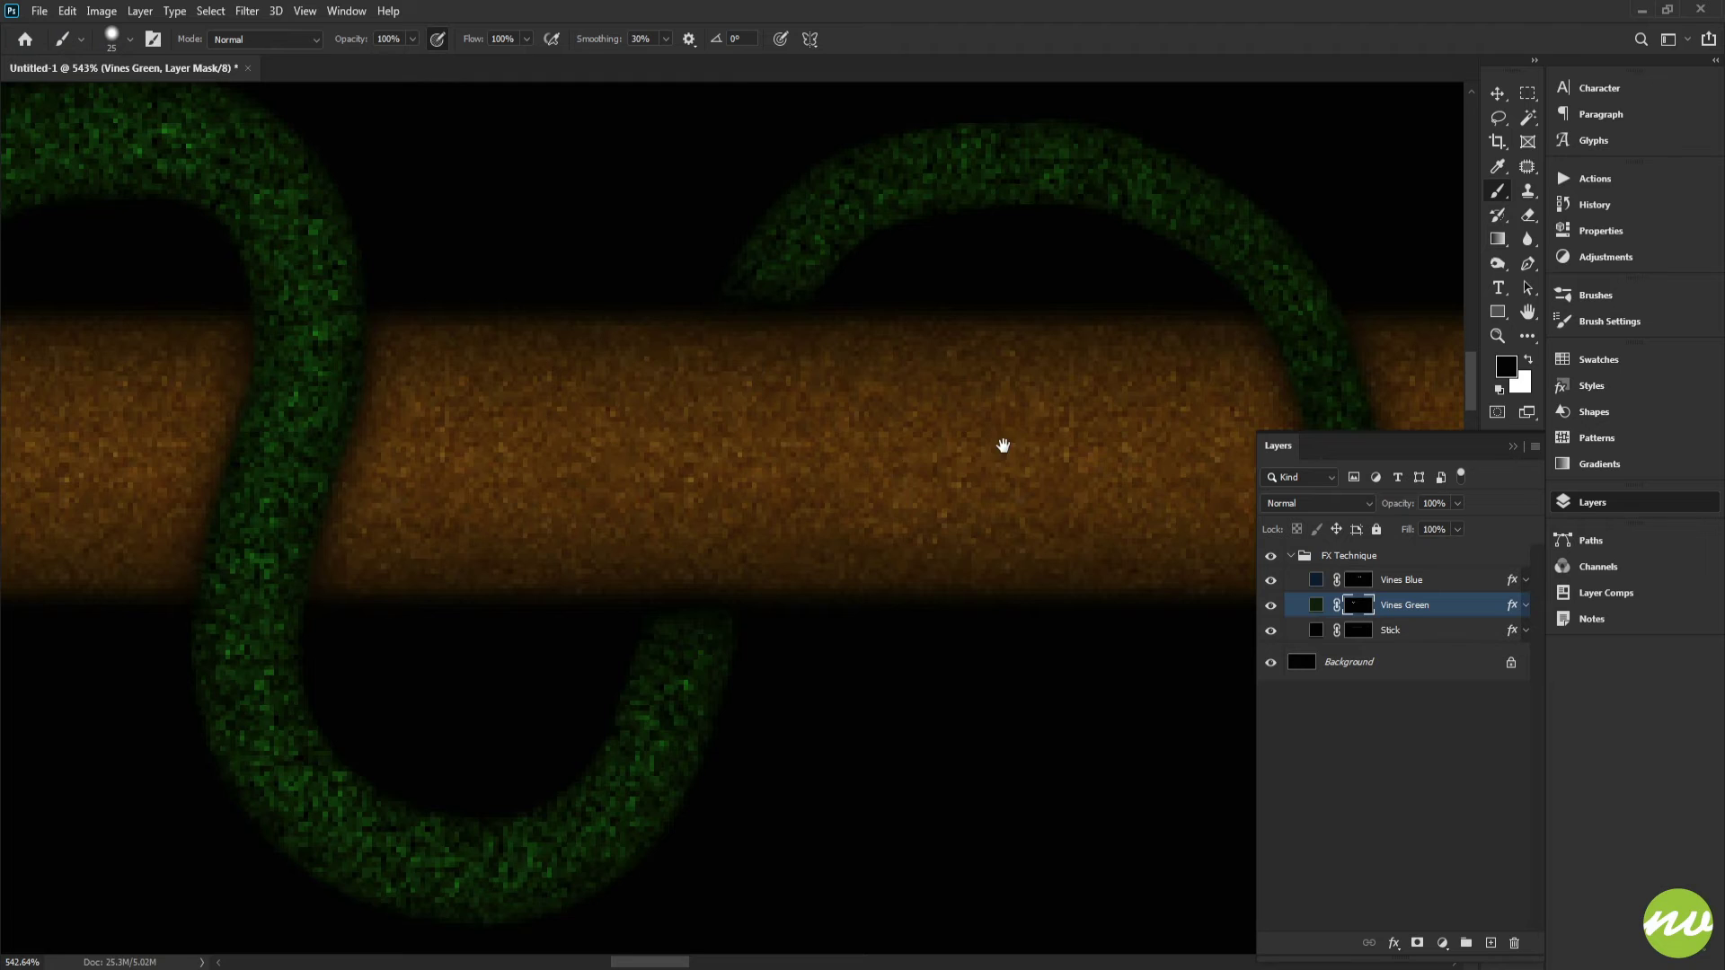
mouse_move(1251, 452)
mouse_down()
mouse_move(774, 385)
mouse_move(639, 396)
mouse_move(719, 393)
mouse_move(851, 335)
mouse_move(994, 366)
mouse_move(677, 408)
mouse_move(851, 481)
mouse_move(628, 512)
mouse_move(565, 500)
mouse_up()
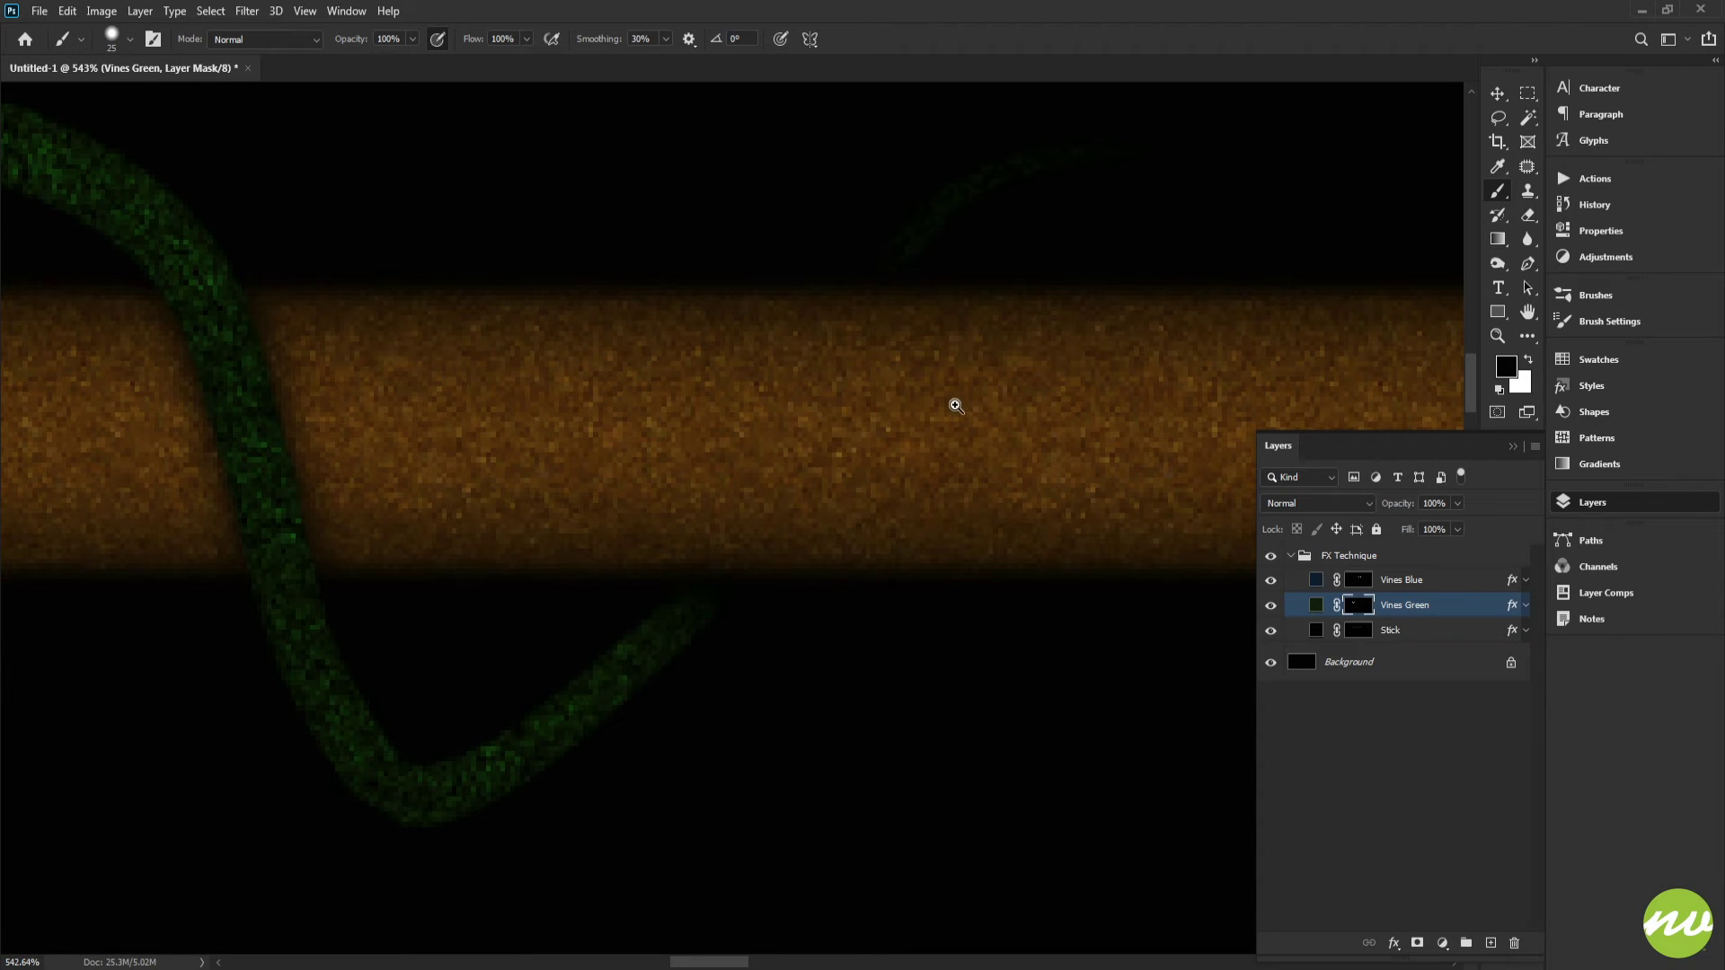
drag(1027, 399, 382, 427)
drag(988, 399, 503, 410)
drag(975, 430, 501, 412)
mouse_move(874, 437)
mouse_down()
mouse_move(600, 404)
mouse_move(628, 315)
mouse_up()
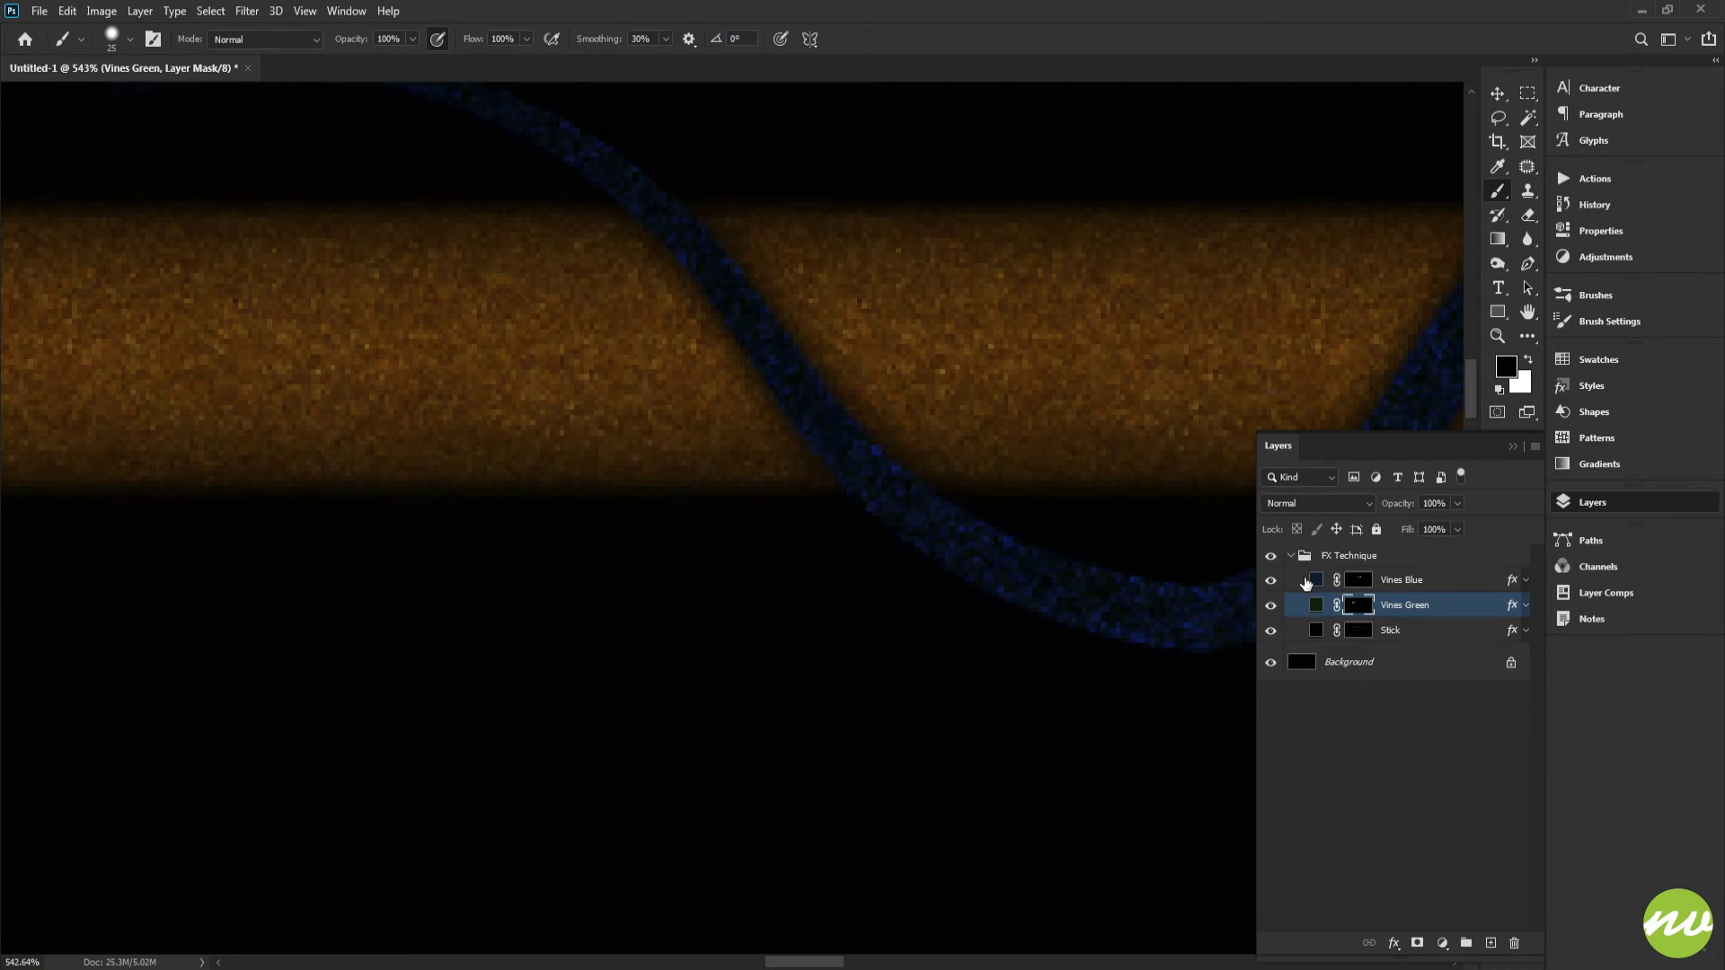
Step: Select the Vines Blue mask and paint black to hide the blue vine where it crosses in front of the stick
click(1360, 581)
drag(949, 378, 847, 429)
mouse_move(717, 347)
mouse_down()
mouse_move(861, 361)
mouse_move(812, 342)
mouse_move(708, 351)
mouse_up()
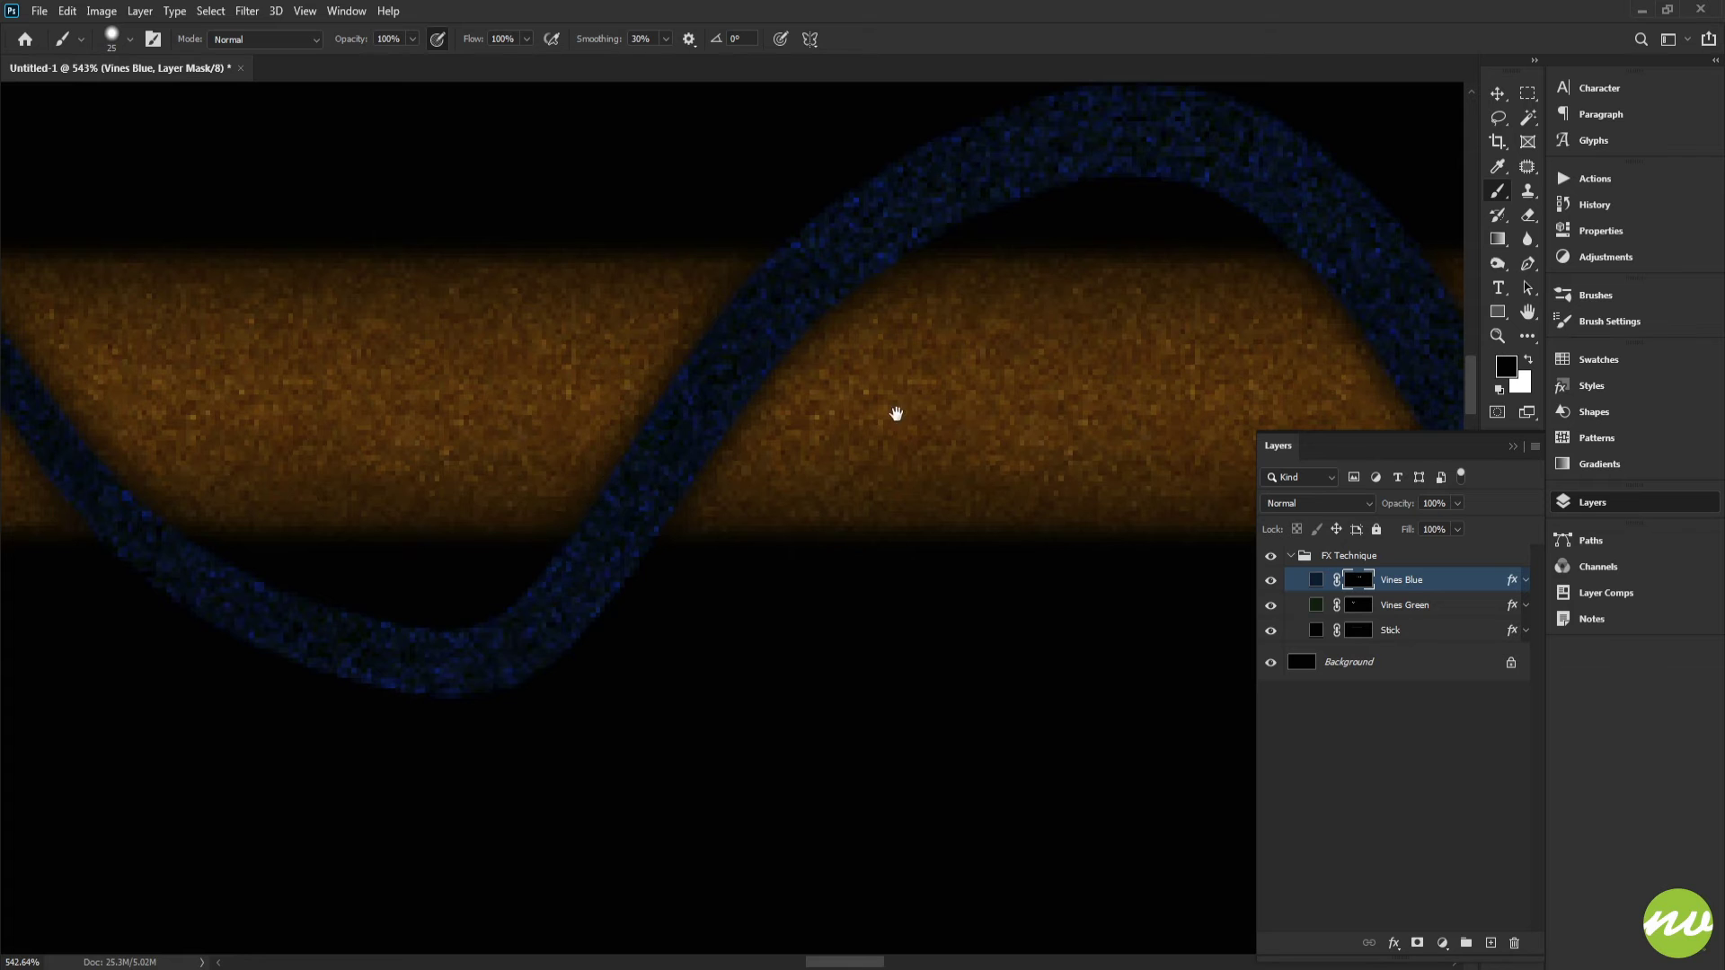
mouse_move(897, 415)
mouse_down()
mouse_move(751, 359)
mouse_move(460, 359)
mouse_up()
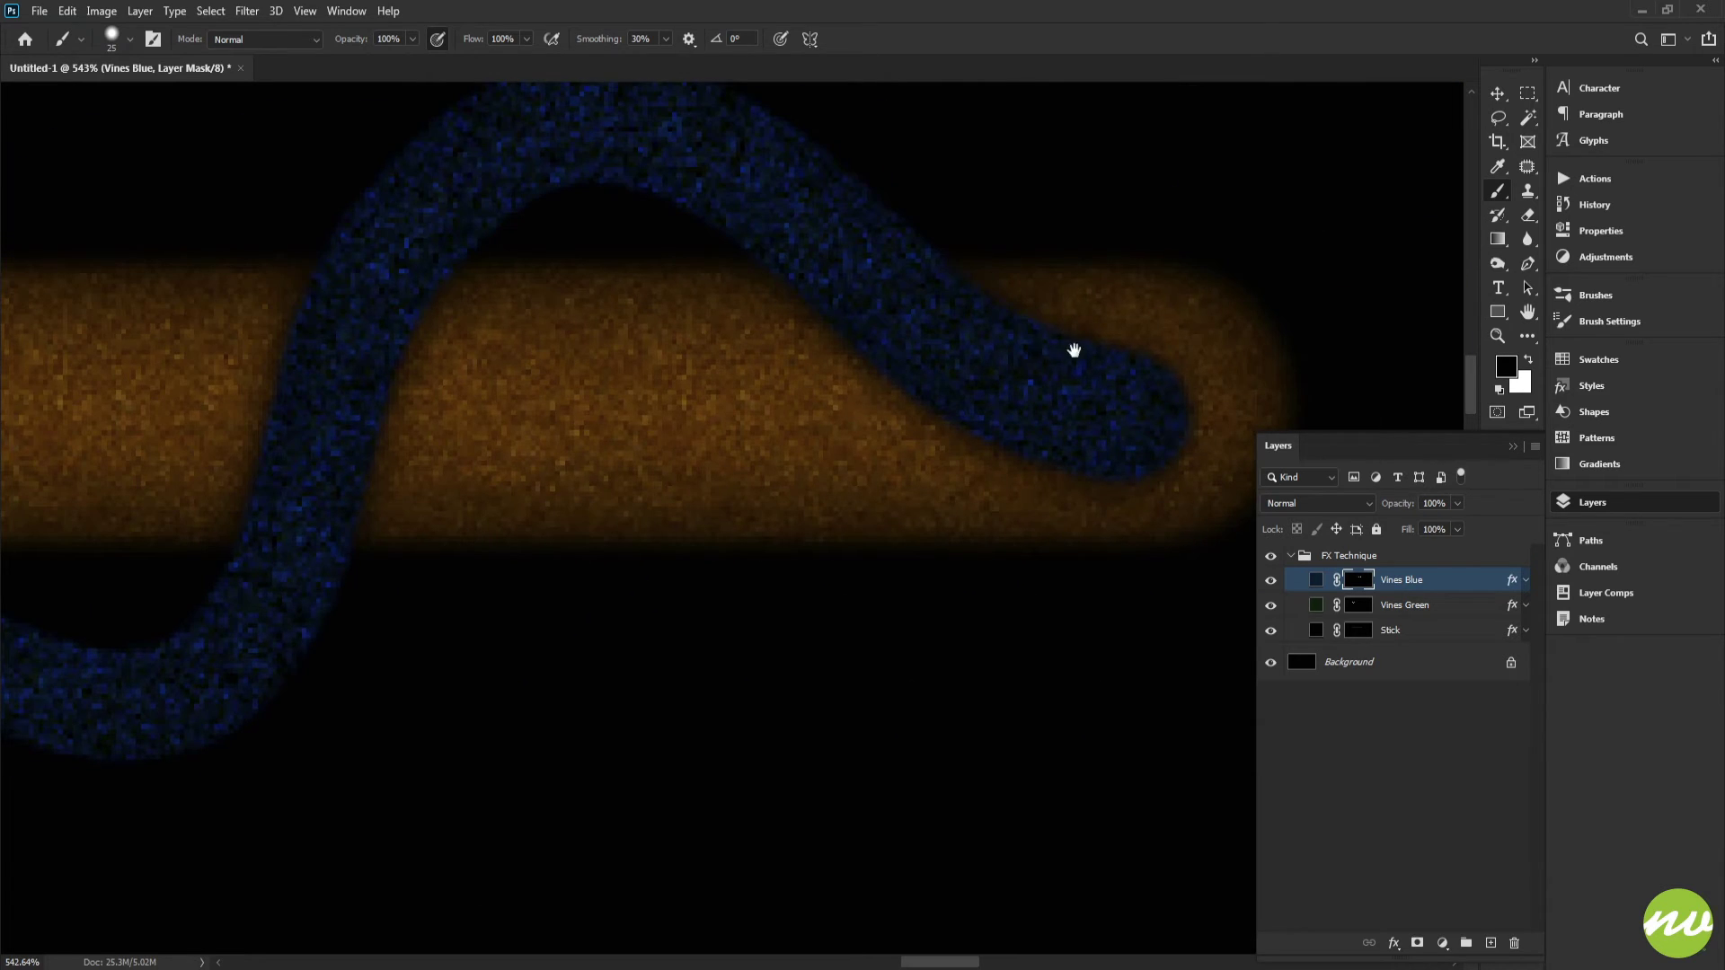
mouse_move(1073, 350)
mouse_down()
mouse_move(1174, 385)
mouse_move(974, 446)
mouse_move(1039, 354)
mouse_move(961, 368)
mouse_up()
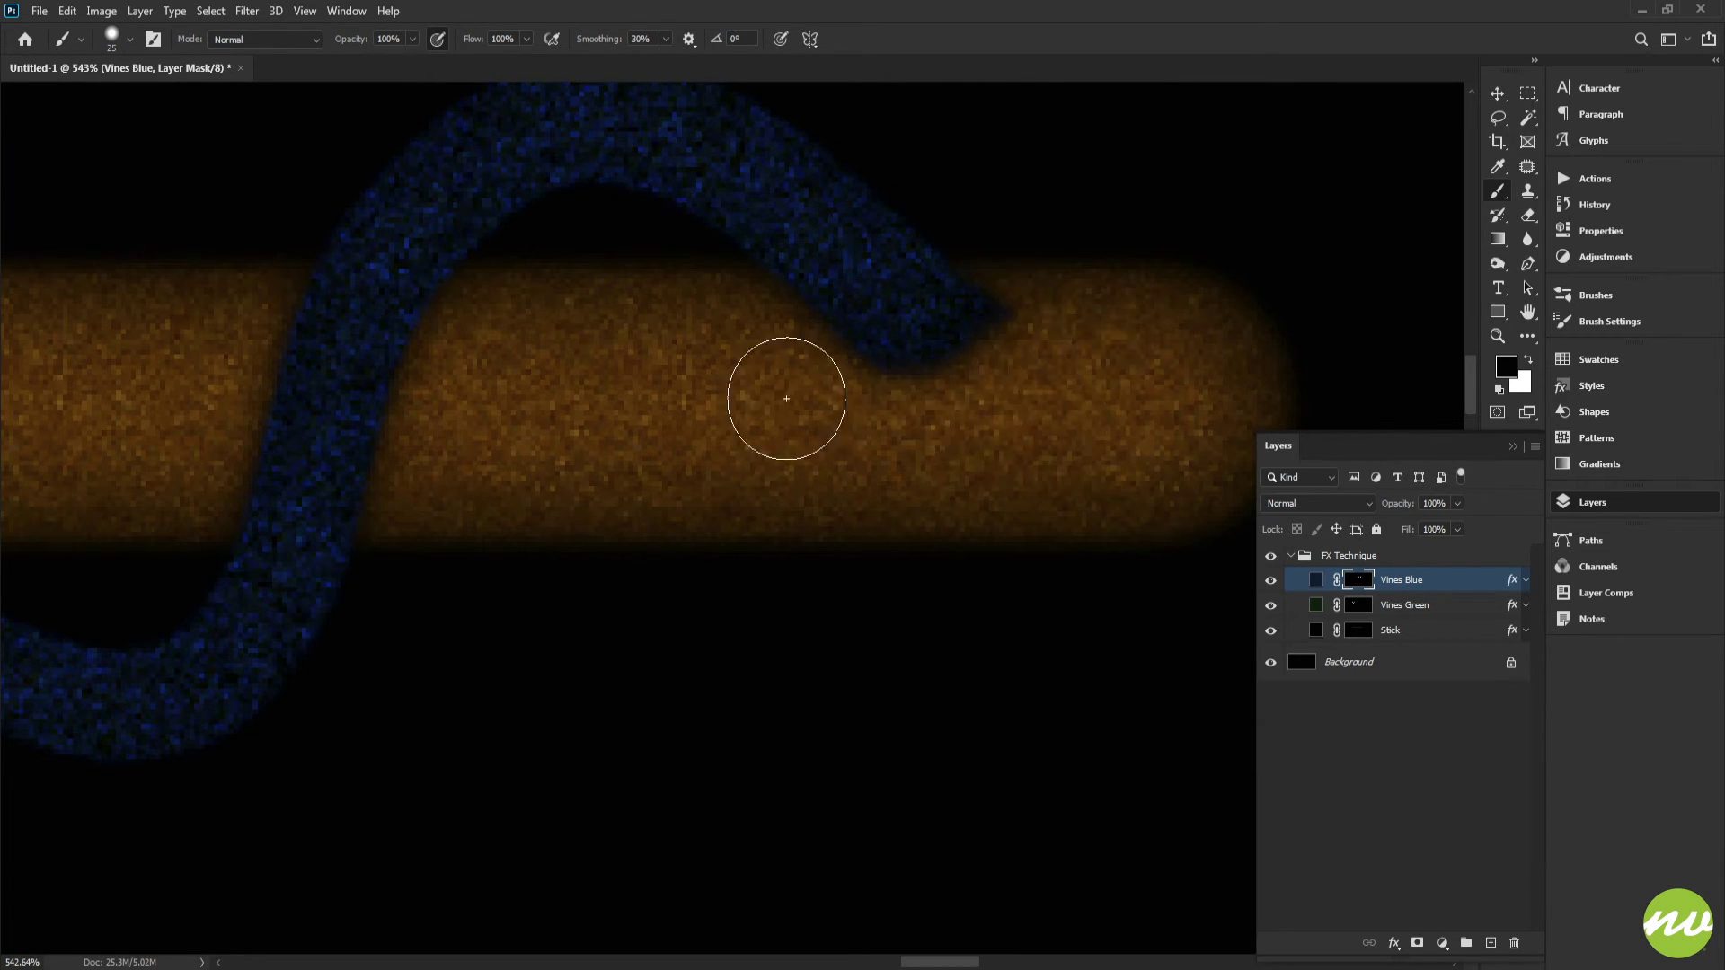
mouse_move(786, 397)
mouse_down()
mouse_move(1093, 327)
mouse_move(812, 320)
mouse_move(1154, 289)
mouse_up()
mouse_move(756, 371)
mouse_down()
mouse_move(1155, 312)
mouse_move(1185, 325)
mouse_up()
mouse_move(707, 345)
mouse_down()
mouse_move(1004, 358)
mouse_move(878, 389)
mouse_move(739, 373)
mouse_move(658, 277)
mouse_move(512, 224)
mouse_move(650, 193)
mouse_move(904, 221)
mouse_move(543, 233)
mouse_move(760, 387)
mouse_move(1077, 393)
mouse_up()
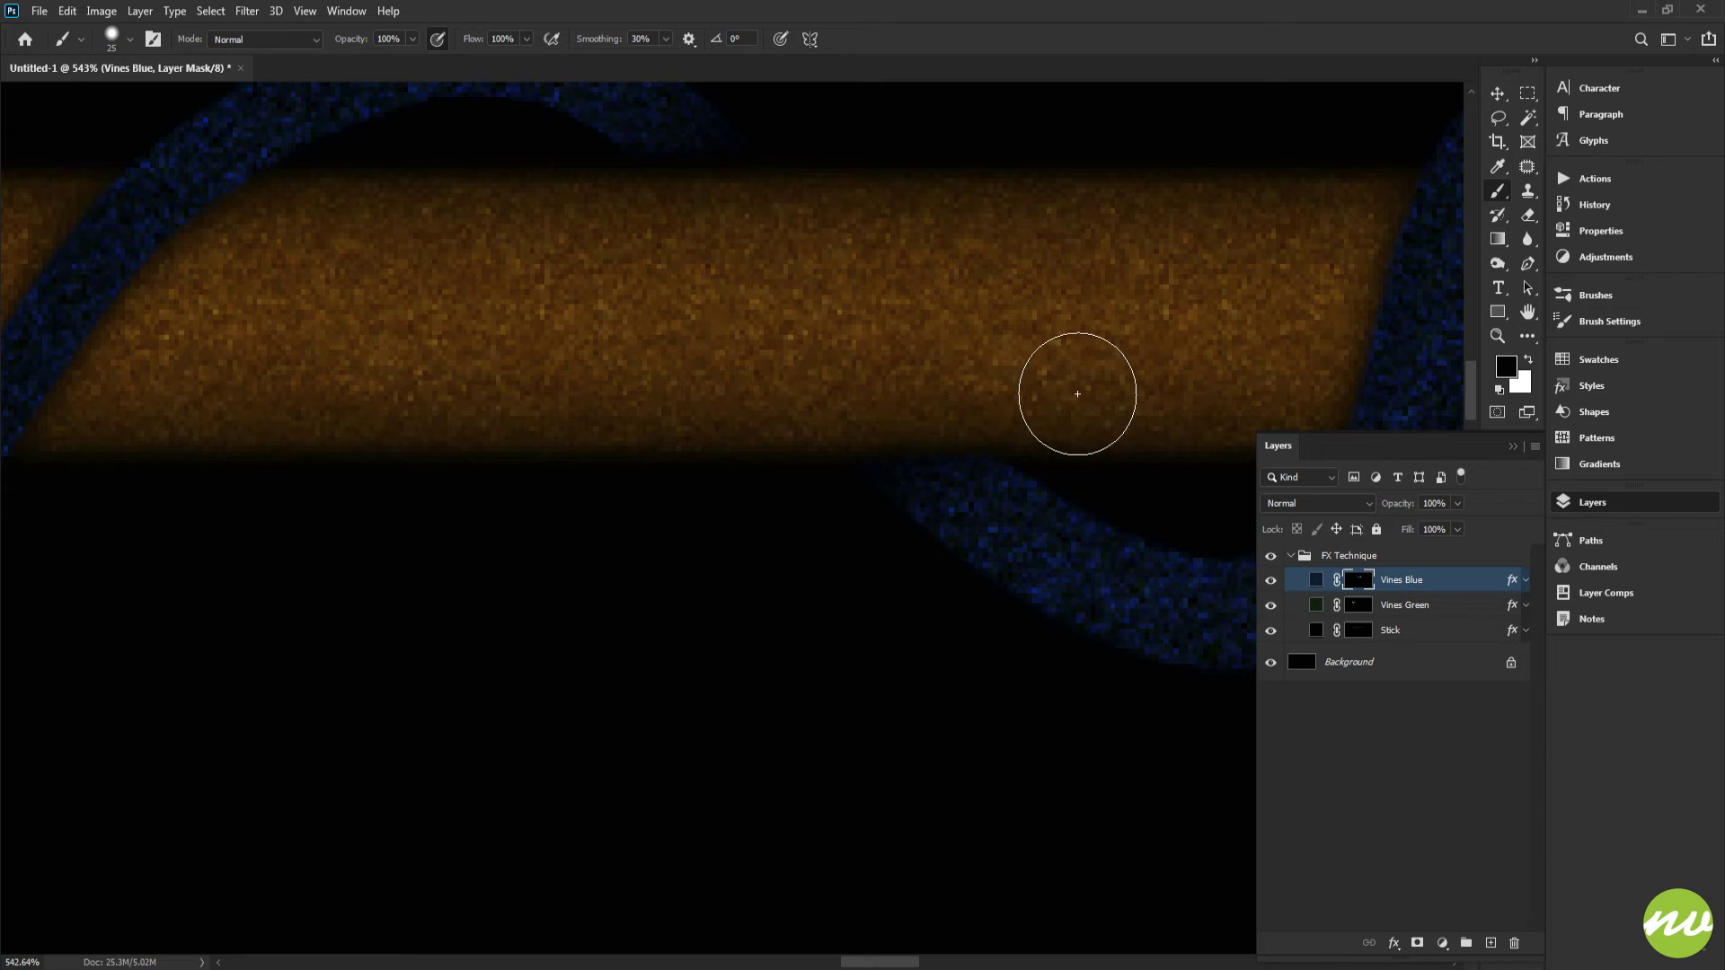
key(space)
drag(628, 404, 1095, 432)
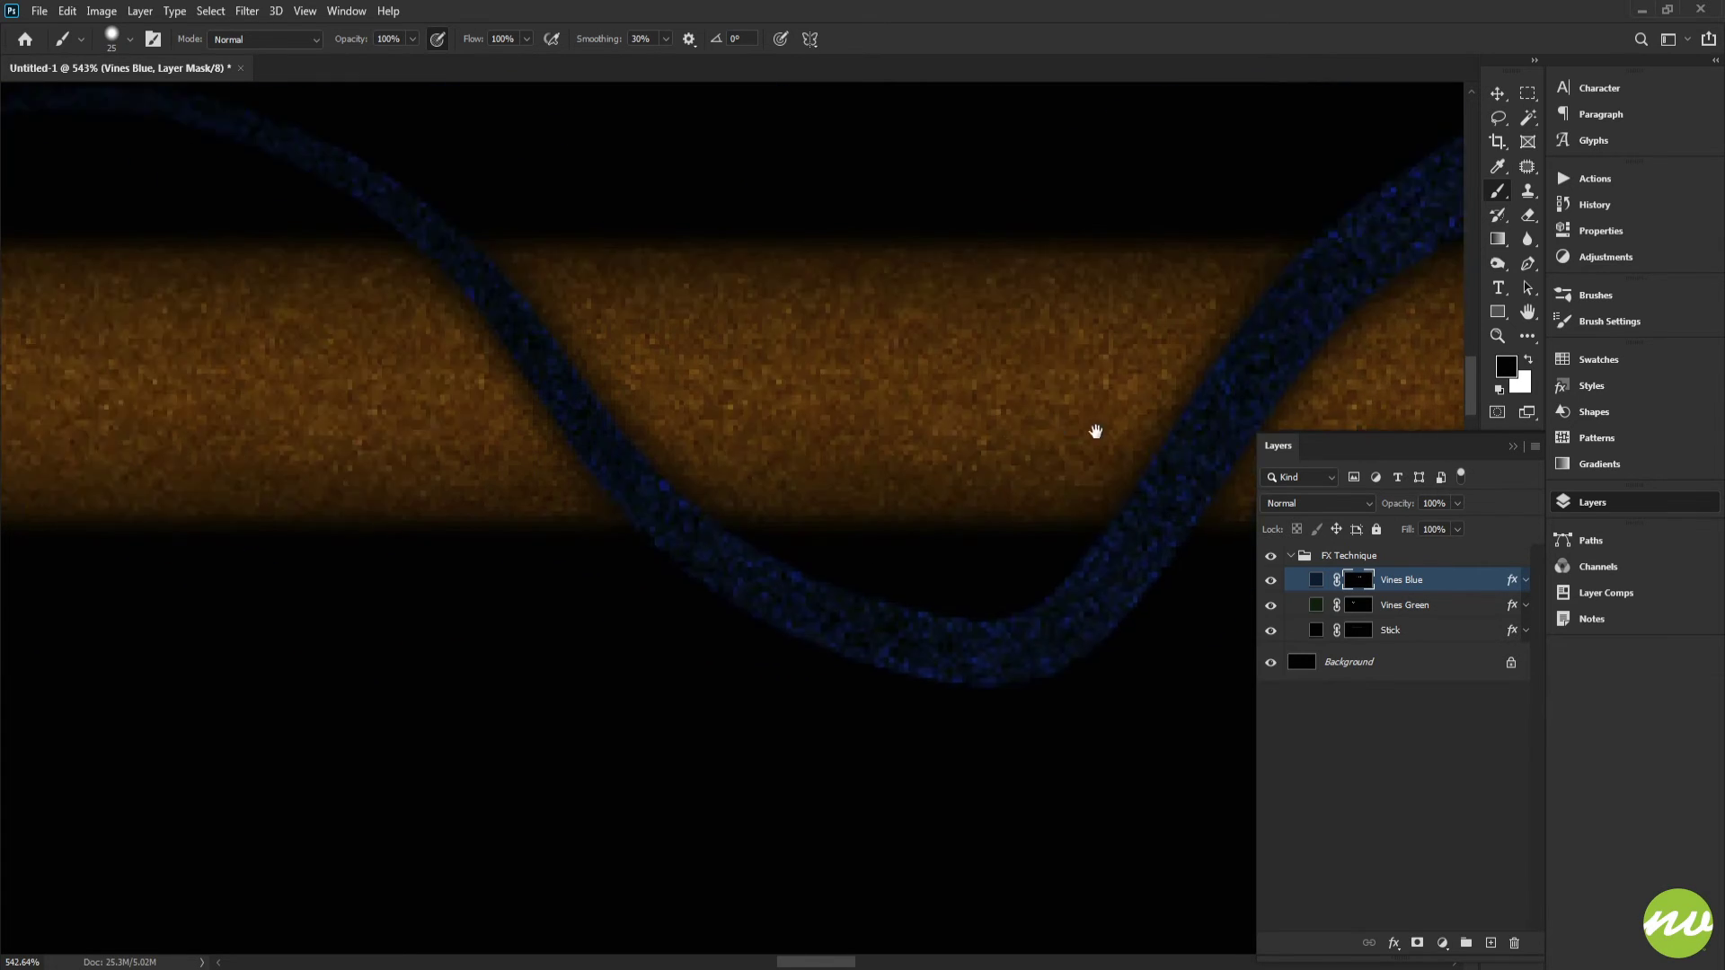
mouse_move(729, 381)
mouse_down()
mouse_move(970, 381)
mouse_move(972, 361)
mouse_up()
drag(906, 469, 711, 445)
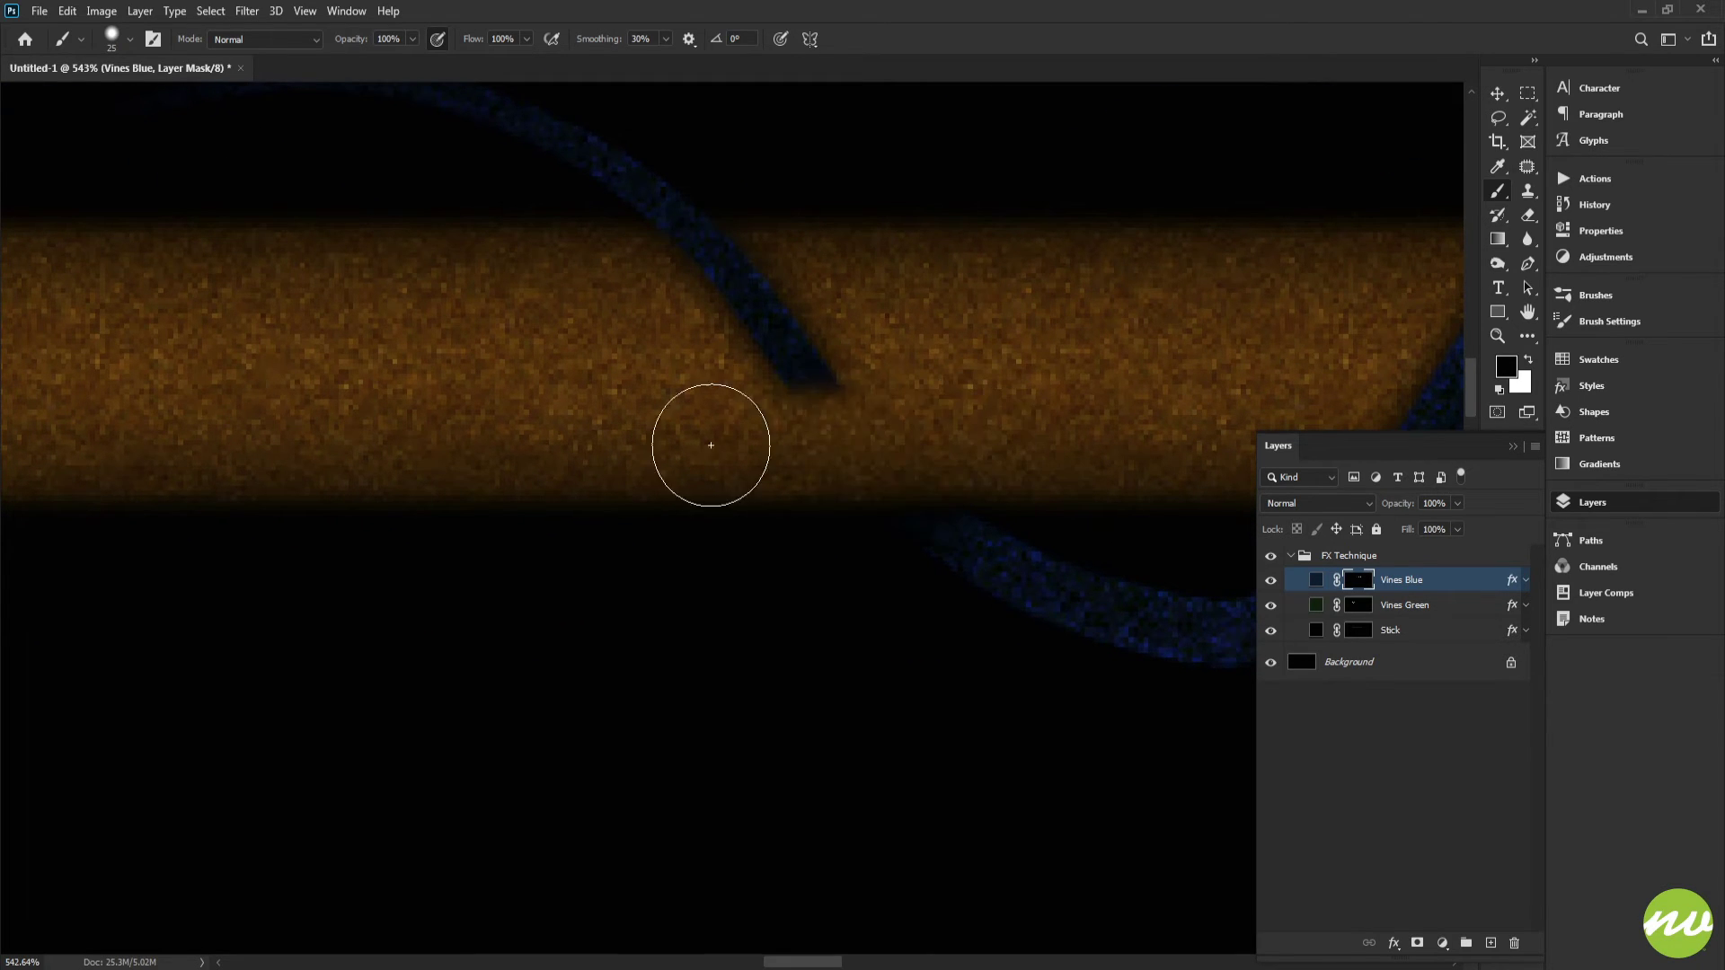
key(space)
drag(913, 381, 997, 475)
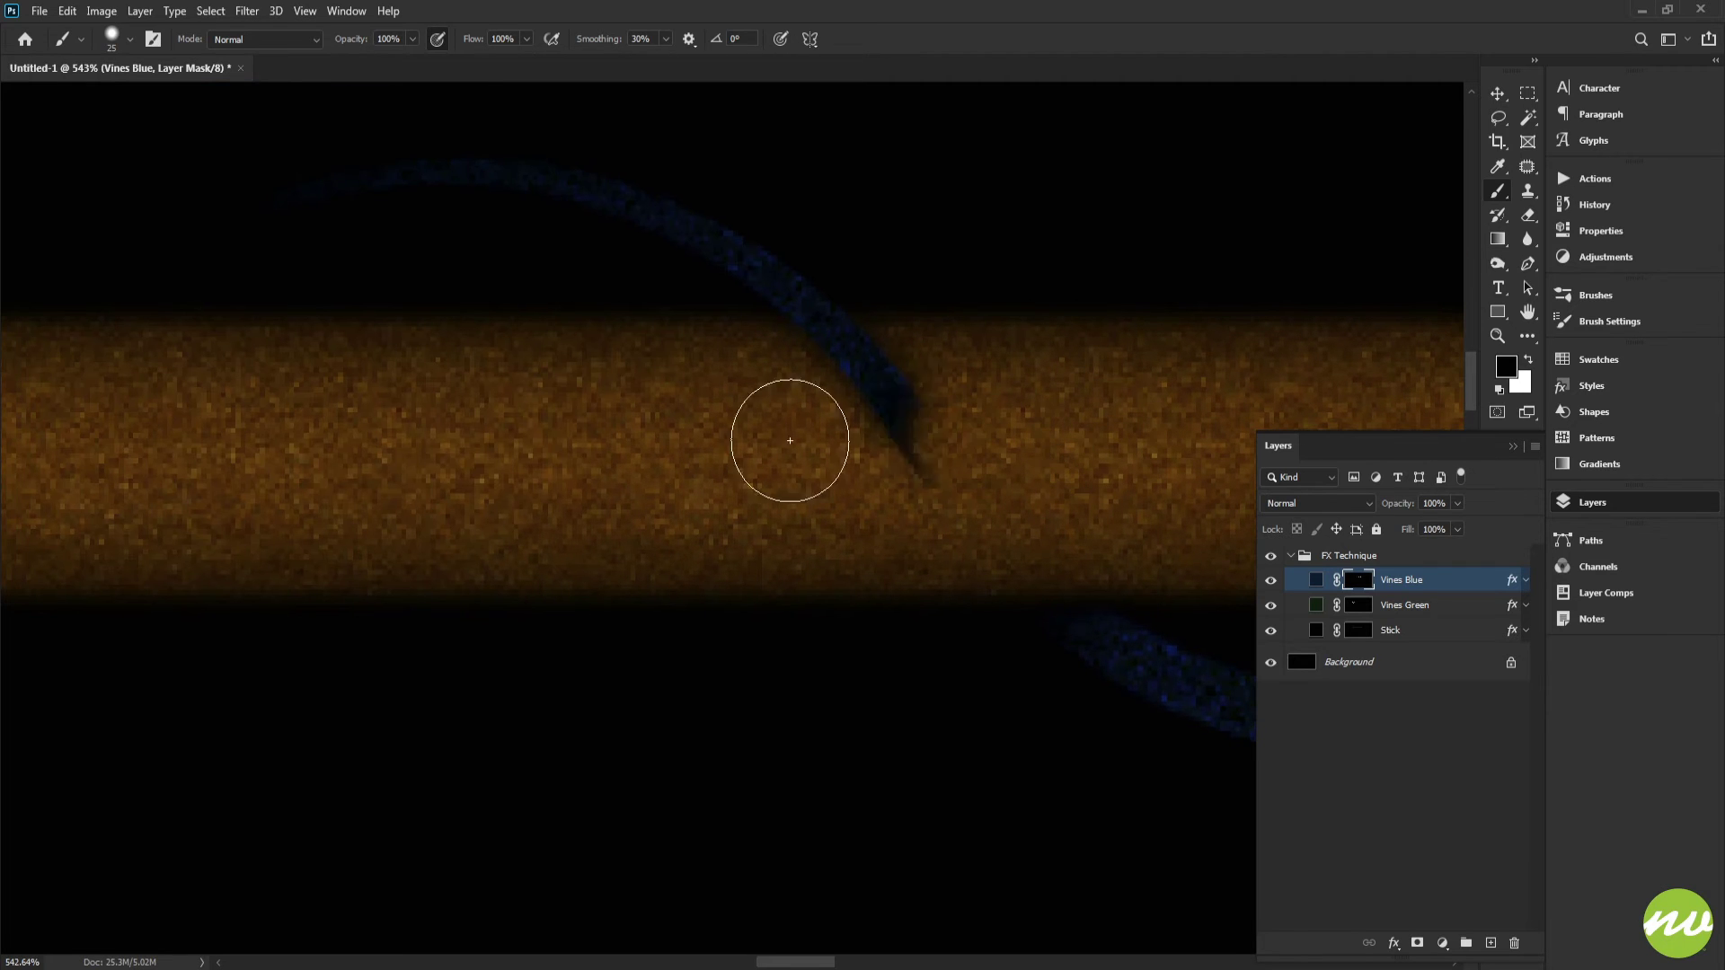
mouse_move(789, 441)
mouse_down()
mouse_move(978, 385)
mouse_move(985, 358)
mouse_move(766, 354)
mouse_up()
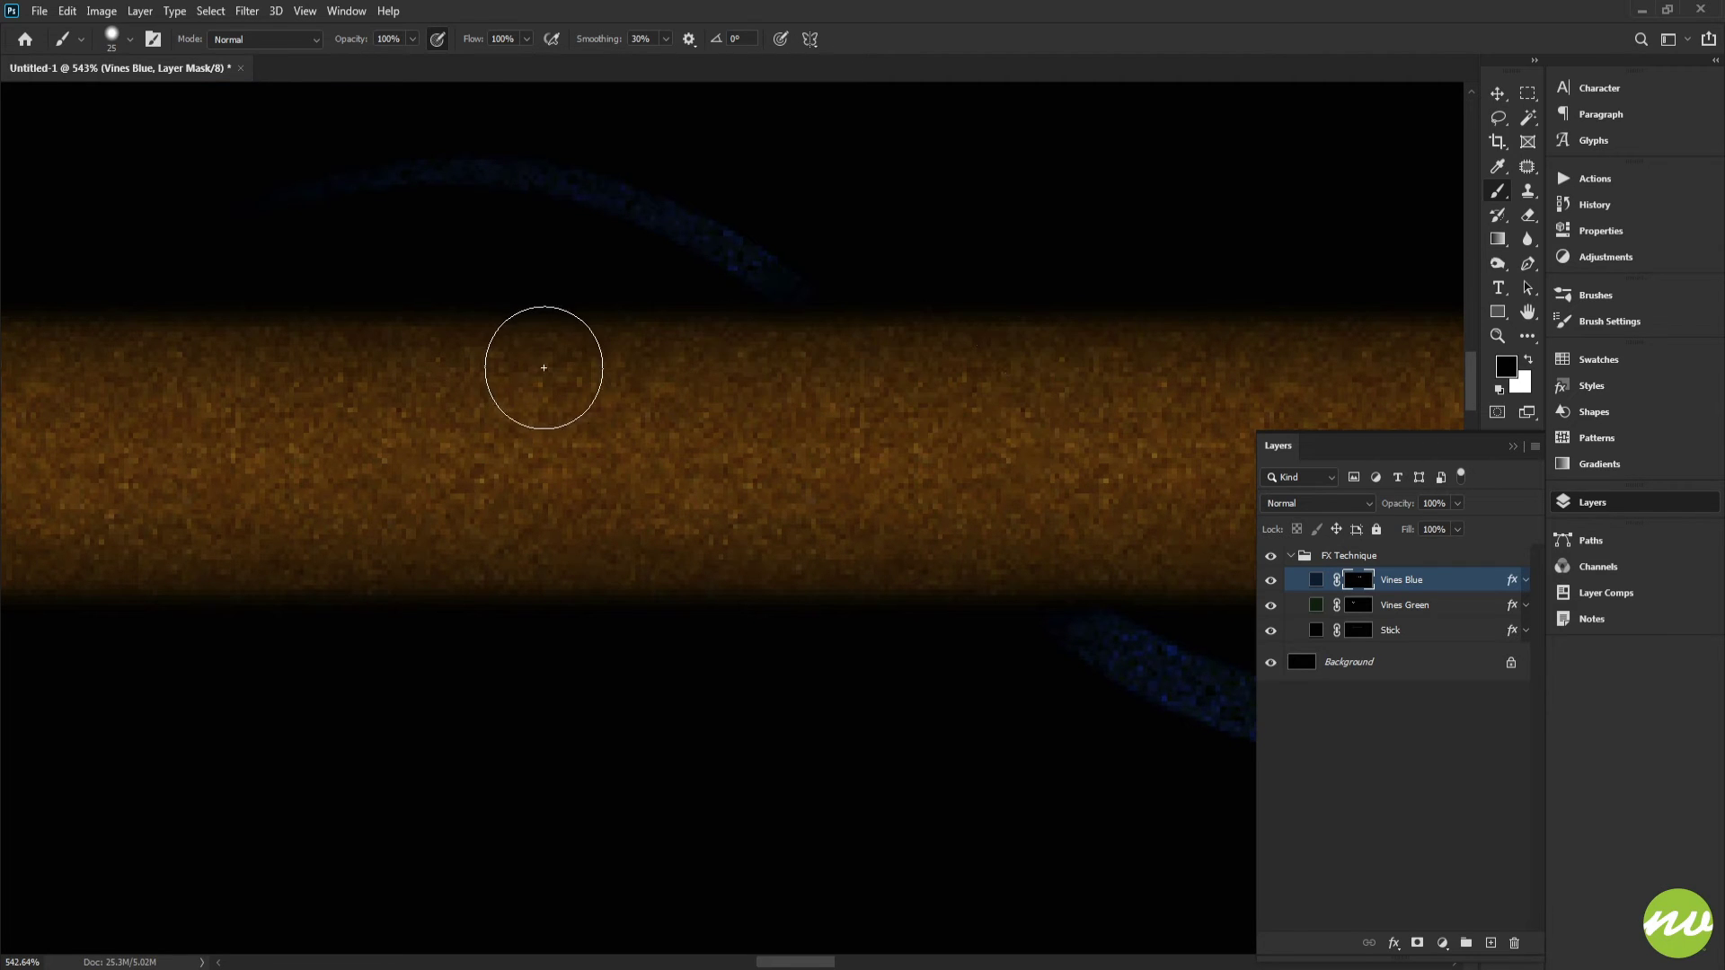
key(space)
mouse_move(441, 436)
mouse_down()
mouse_move(590, 434)
mouse_move(781, 464)
mouse_move(1101, 416)
mouse_up()
drag(546, 420, 1124, 419)
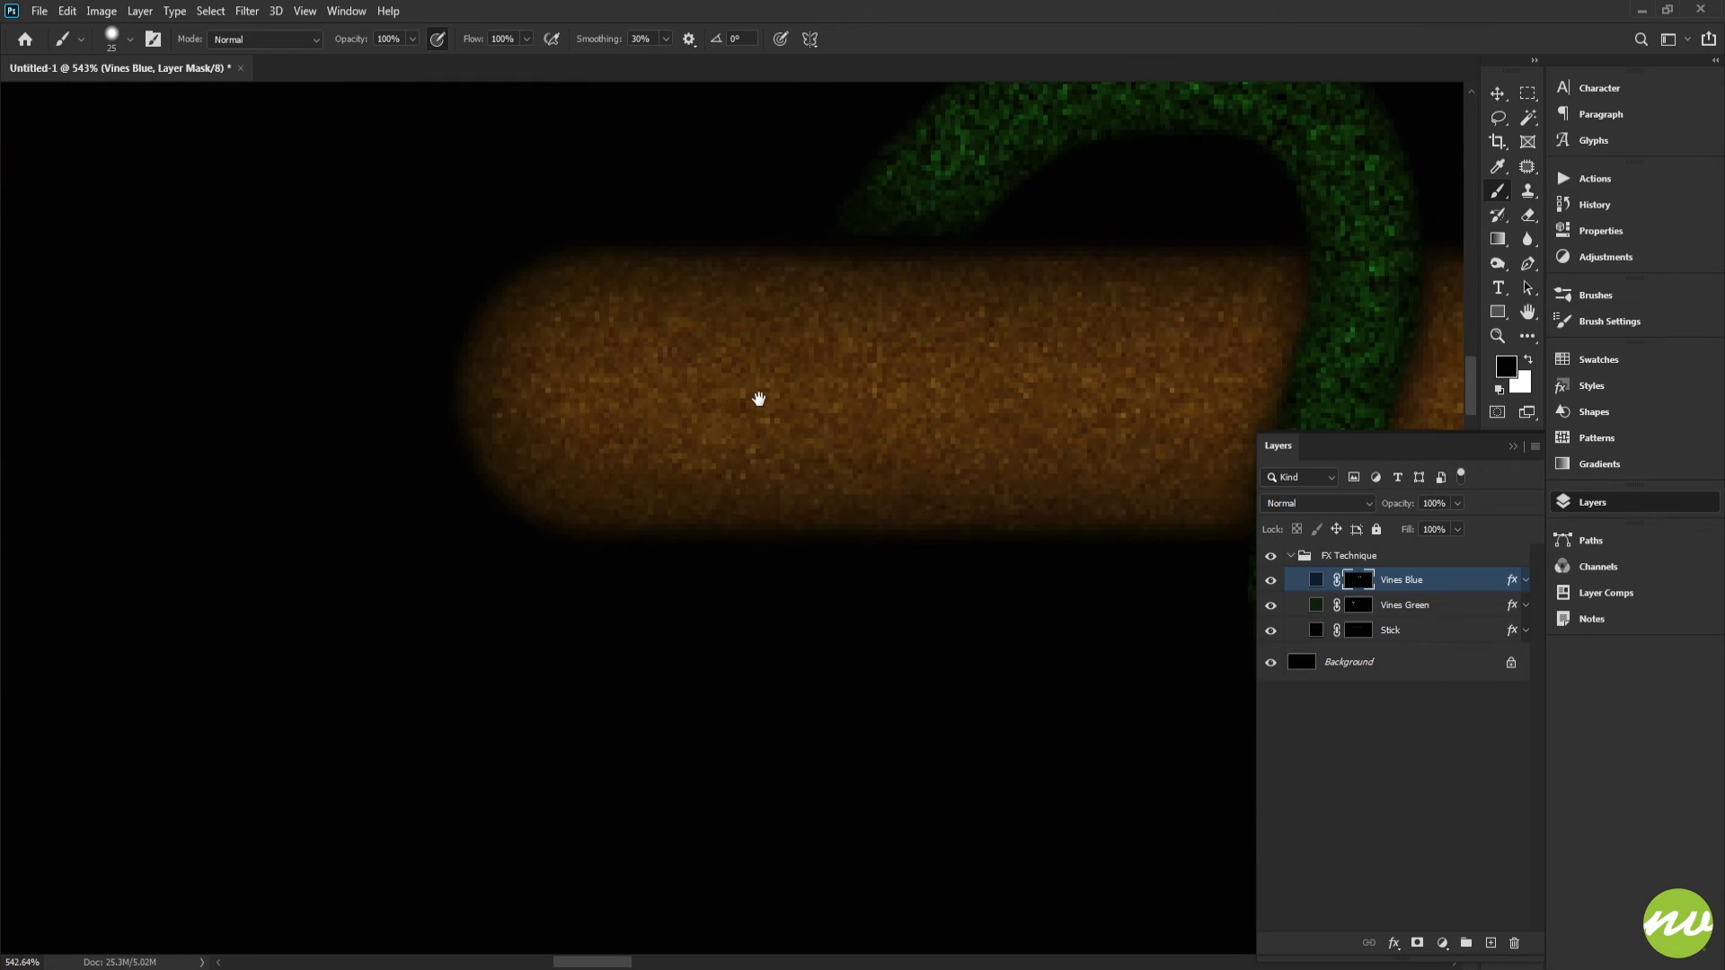
Step: Inspect the green and blue vine crossings along the whole length of the stick
key(h)
drag(919, 326, 444, 316)
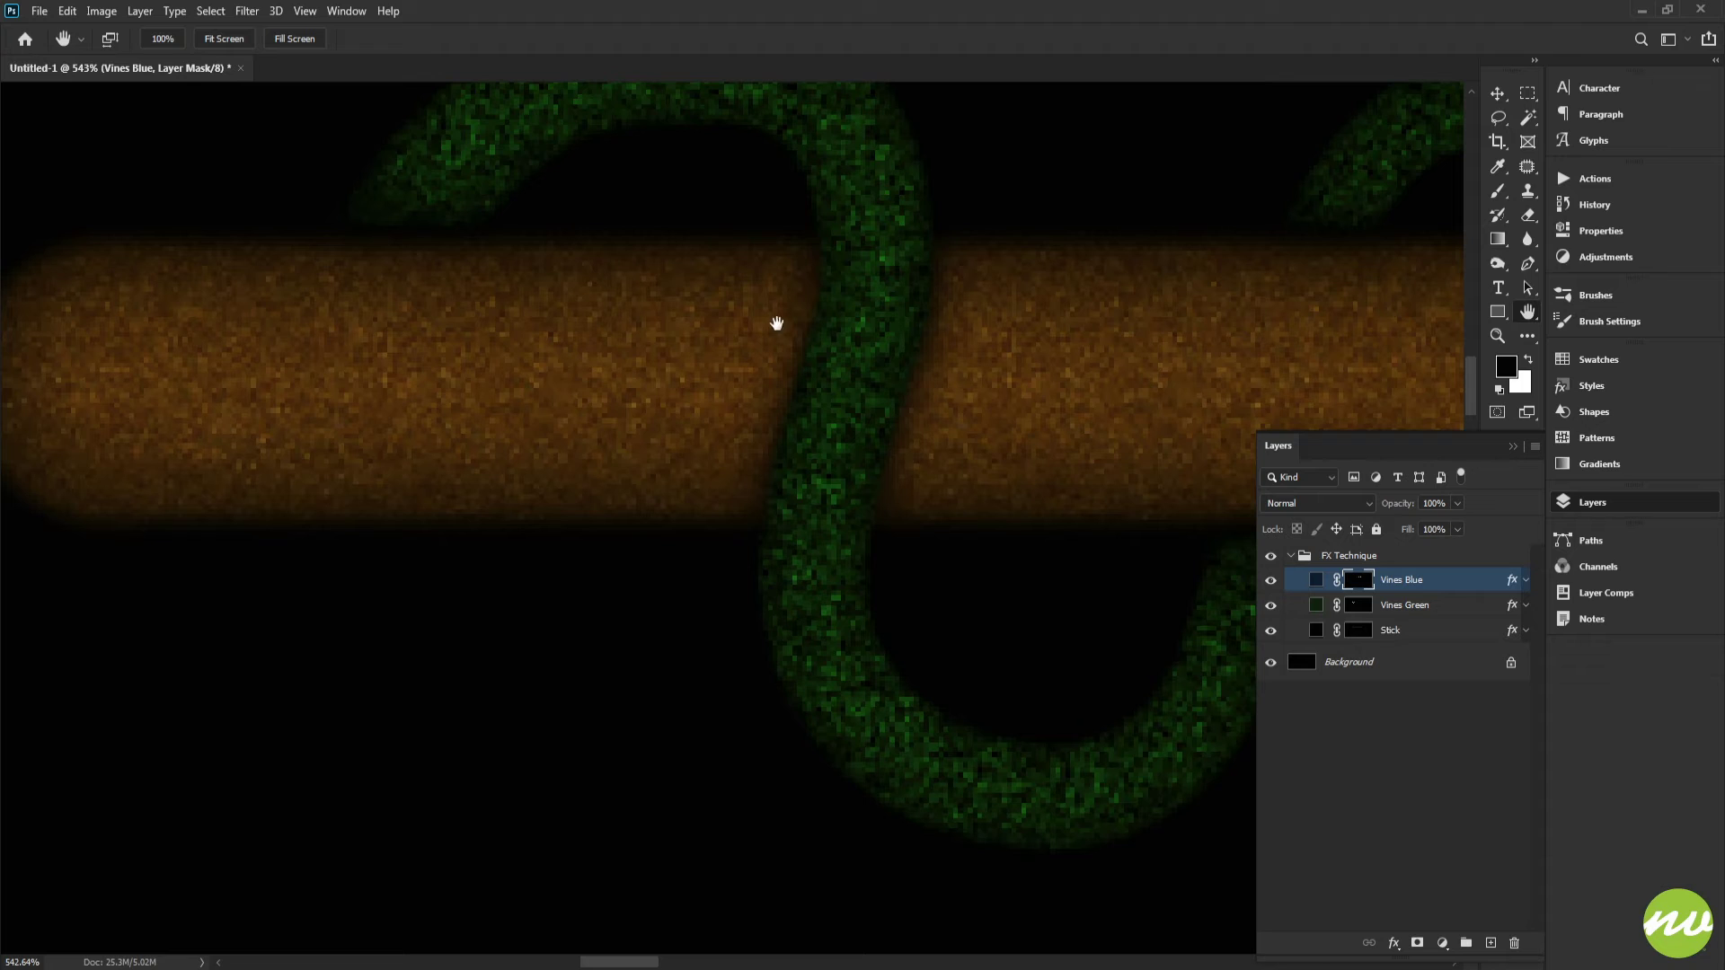
click(225, 39)
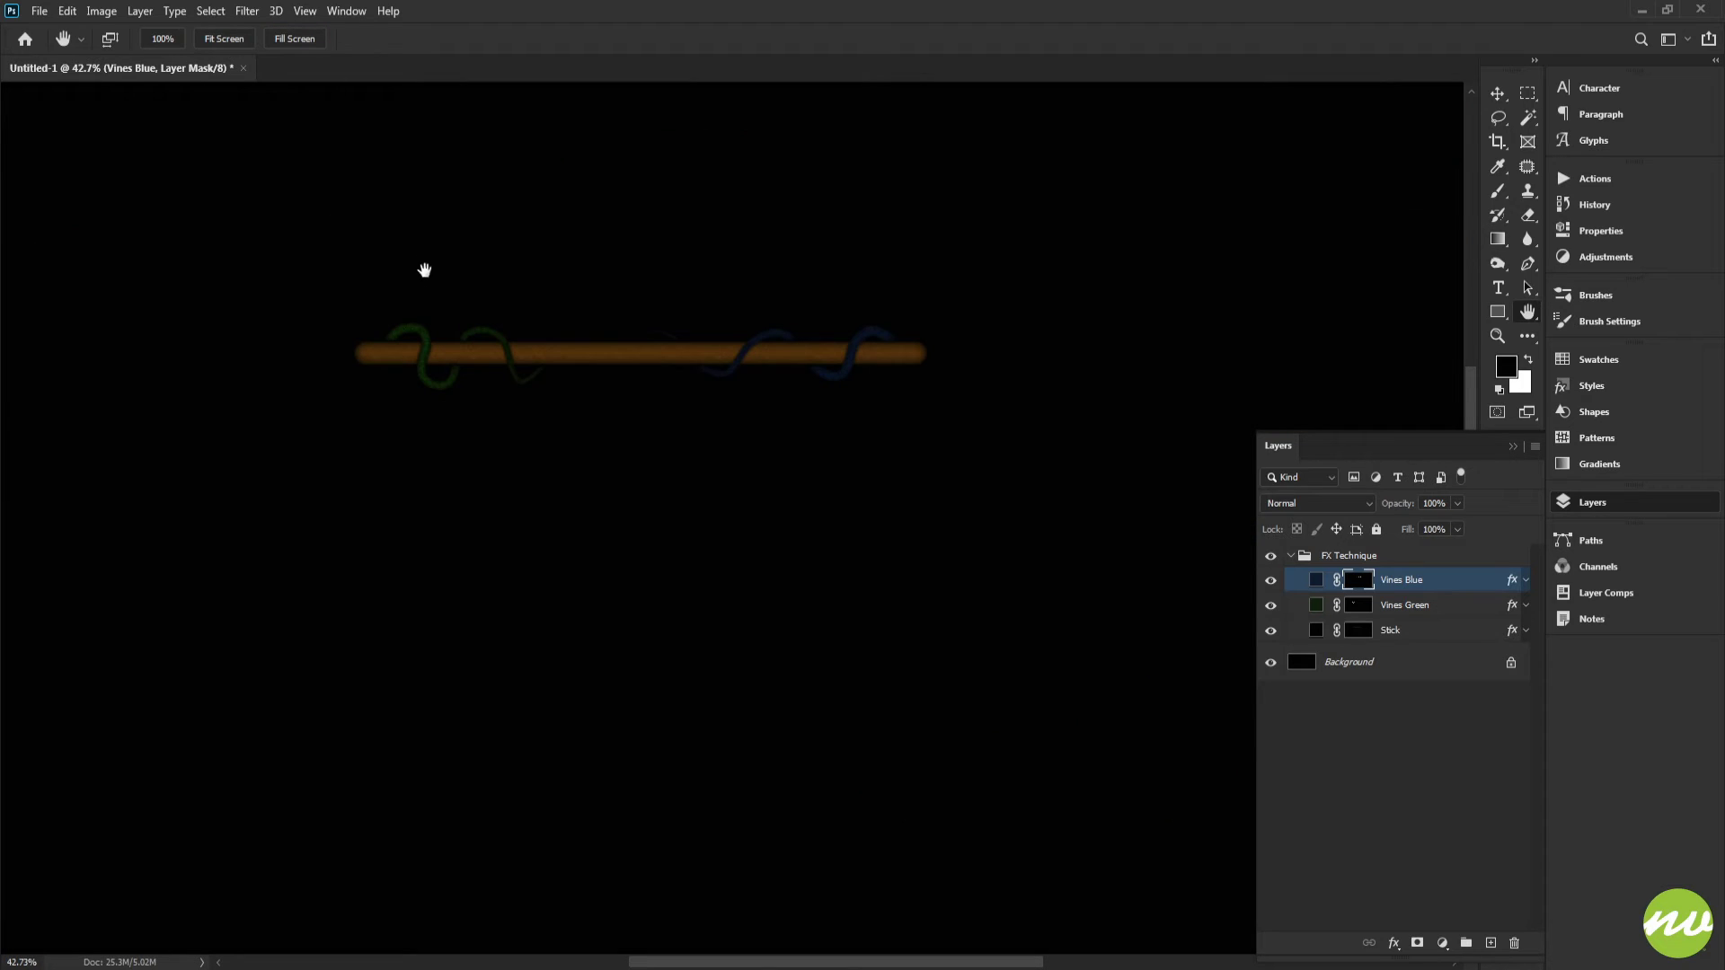
click(163, 39)
drag(394, 173, 613, 270)
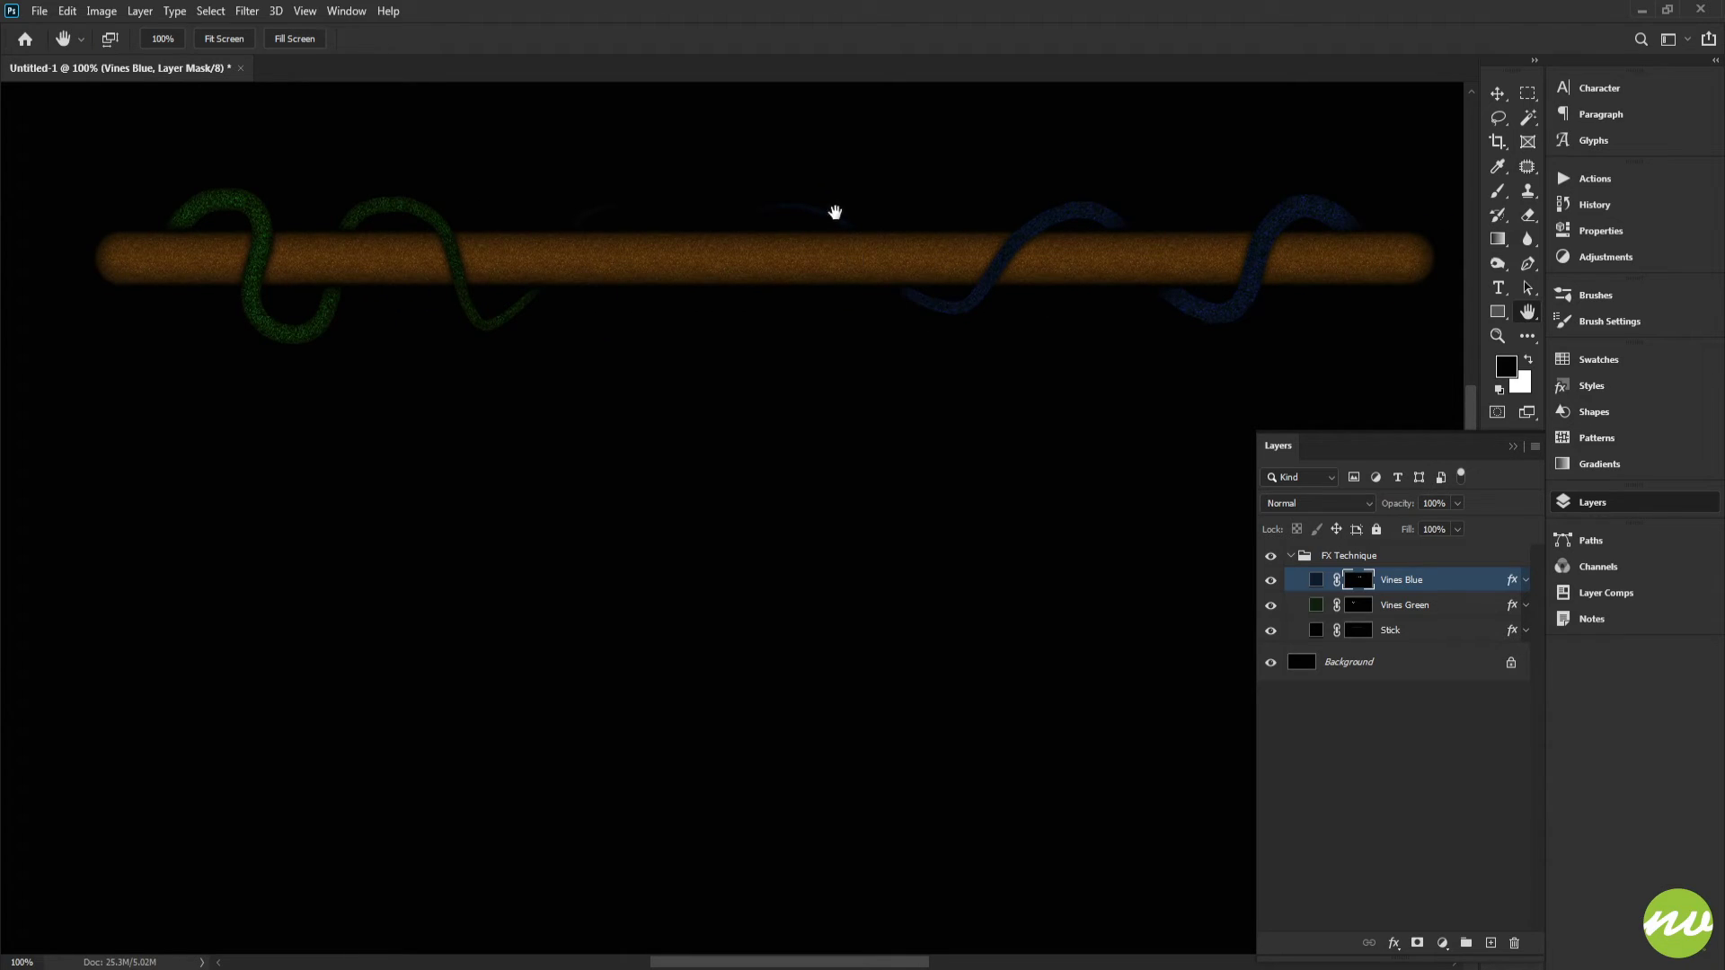
drag(543, 285, 745, 316)
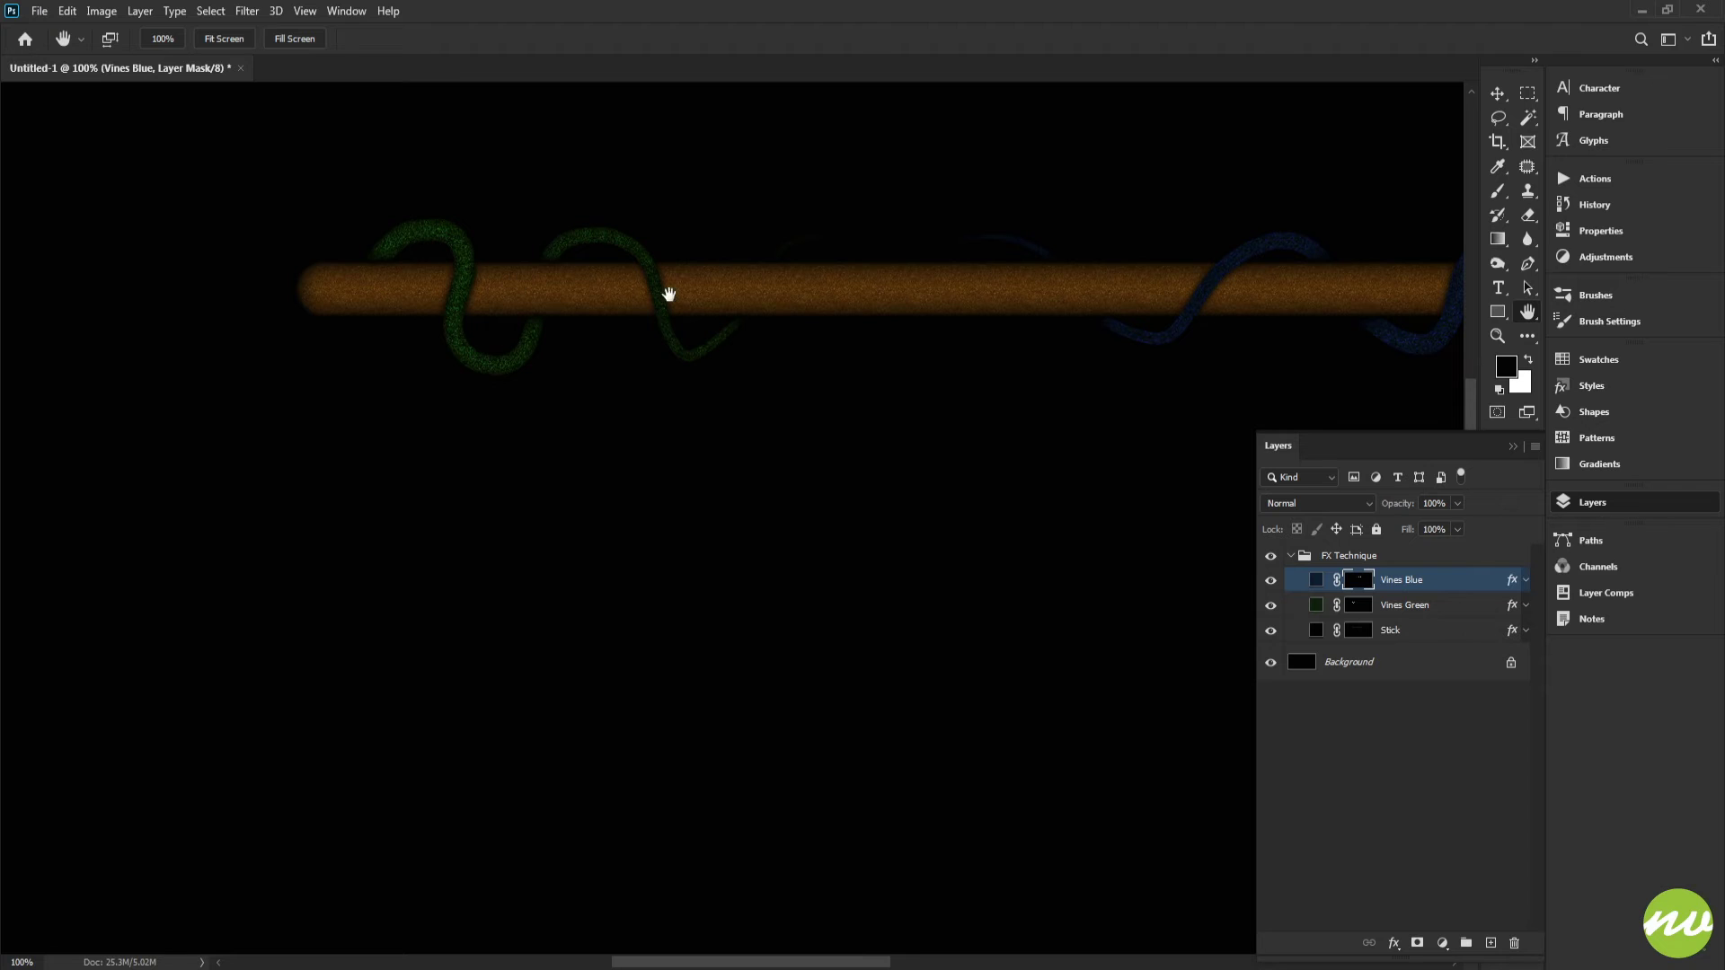
drag(514, 321, 561, 336)
mouse_move(844, 344)
mouse_down()
mouse_move(425, 324)
mouse_move(854, 331)
mouse_up()
drag(578, 311, 618, 324)
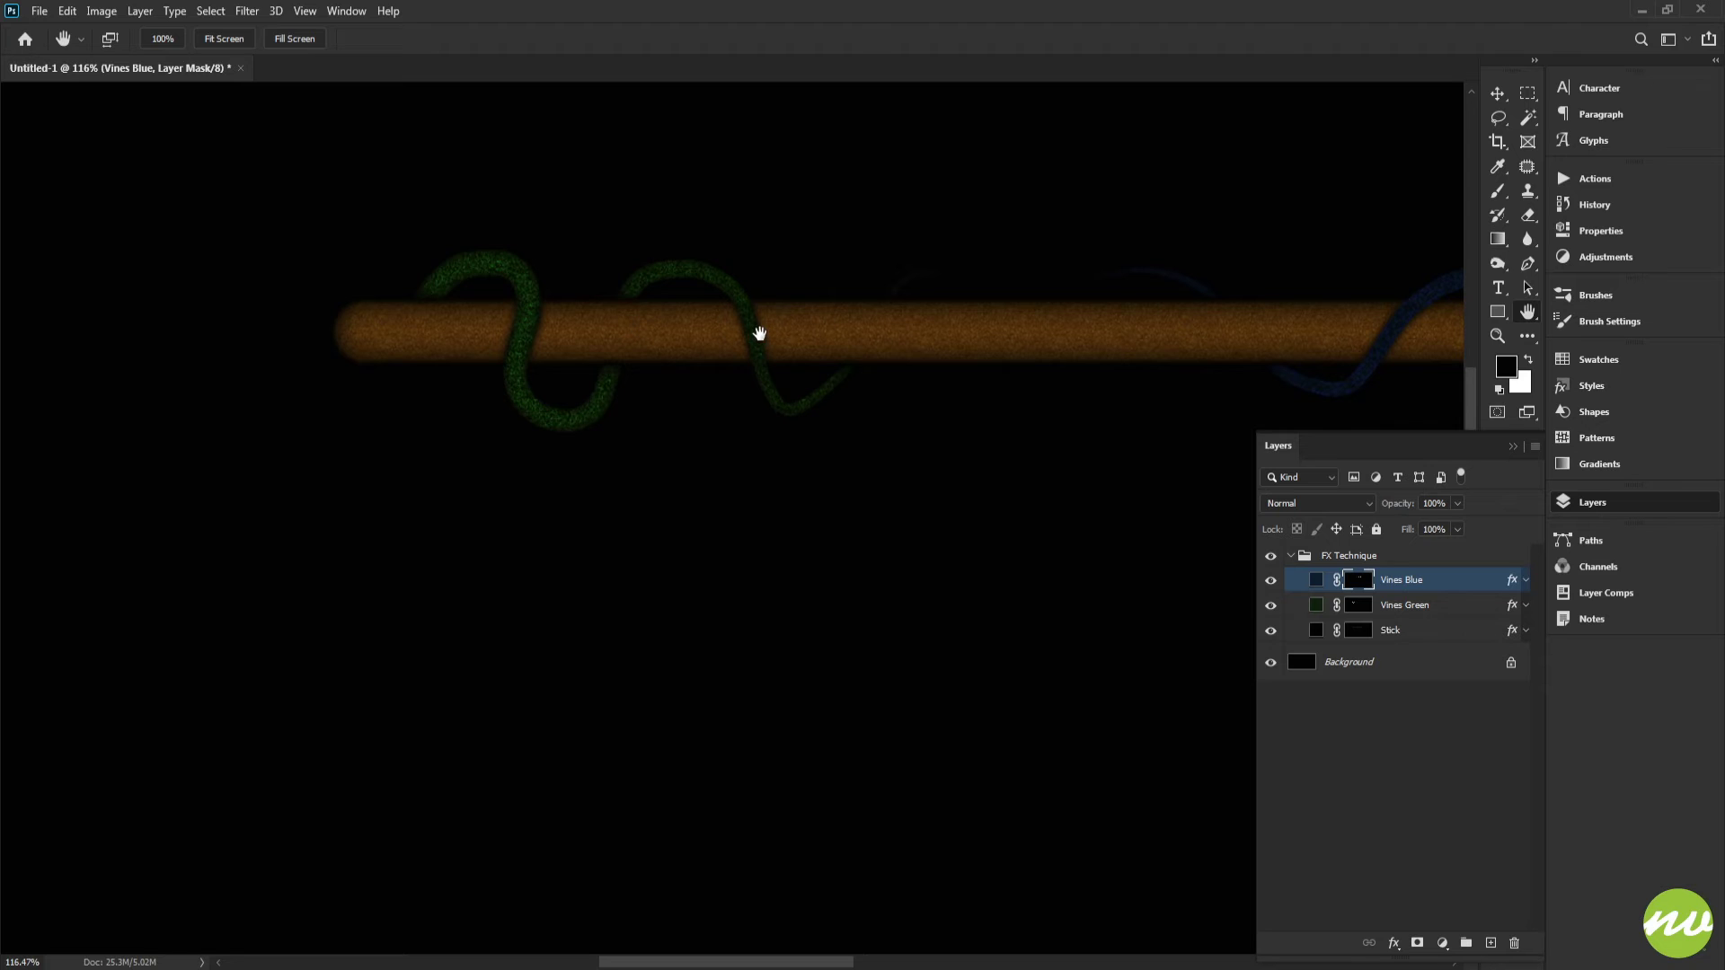
drag(1002, 331, 1051, 335)
drag(503, 330, 854, 378)
drag(601, 380, 683, 381)
drag(1133, 382, 474, 377)
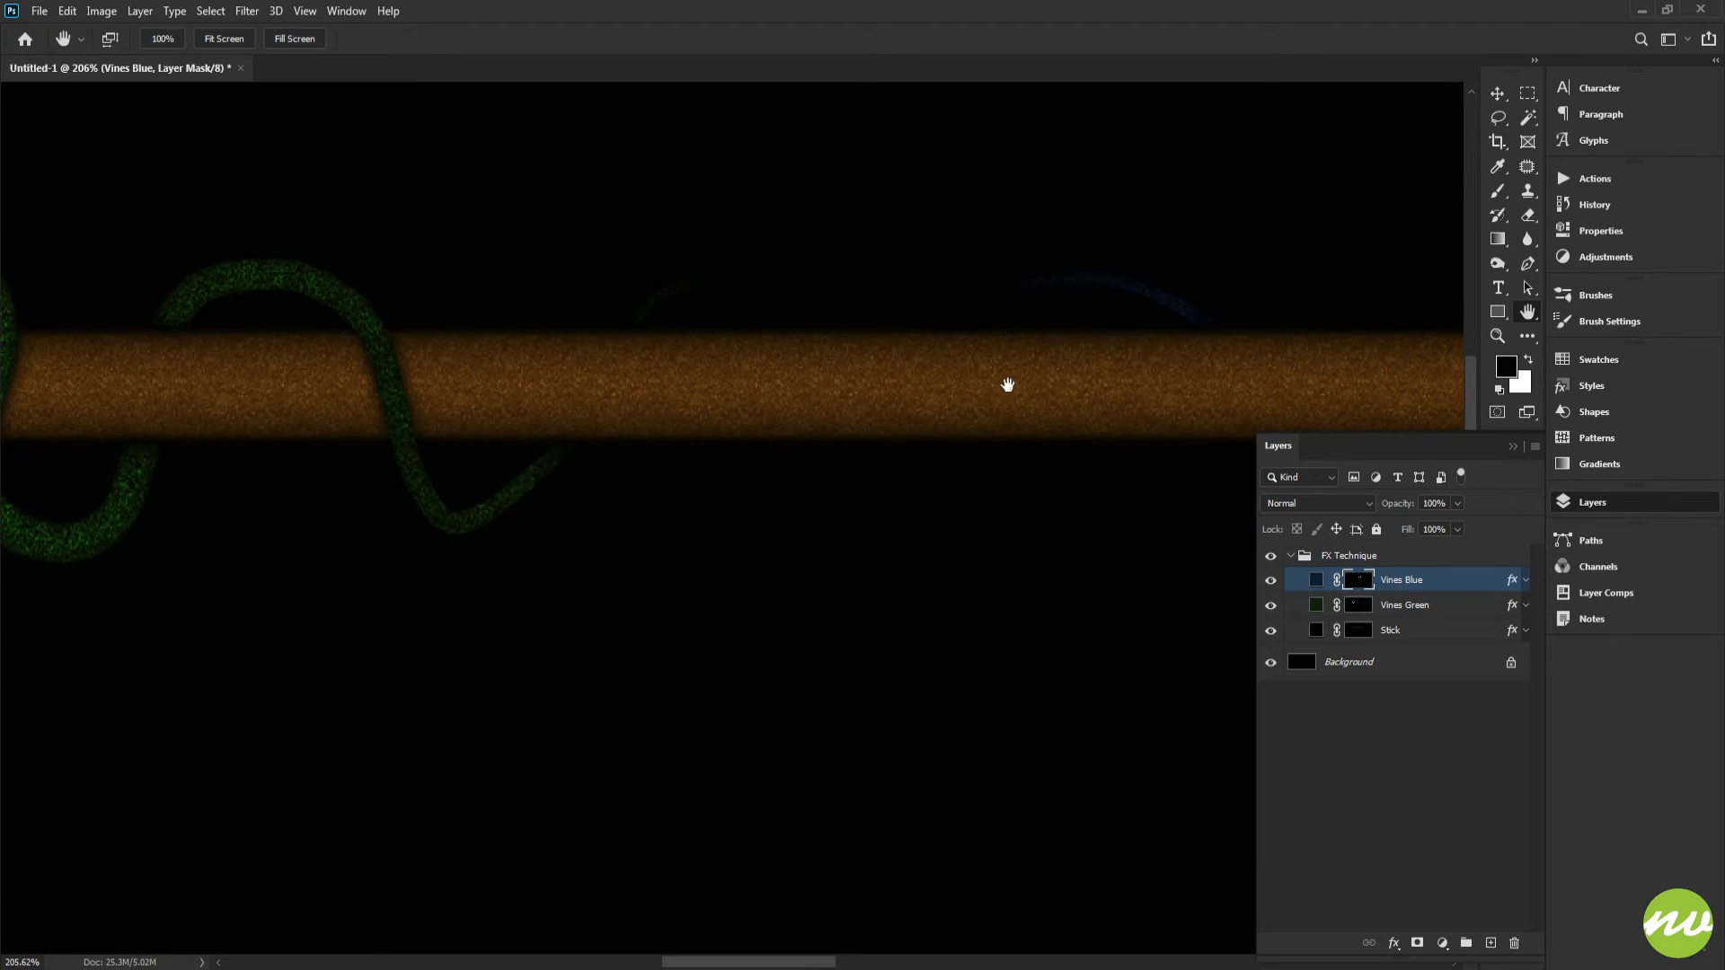
drag(1008, 381, 536, 369)
drag(822, 371, 528, 376)
mouse_move(906, 379)
mouse_down()
mouse_move(577, 377)
mouse_move(1027, 386)
mouse_up()
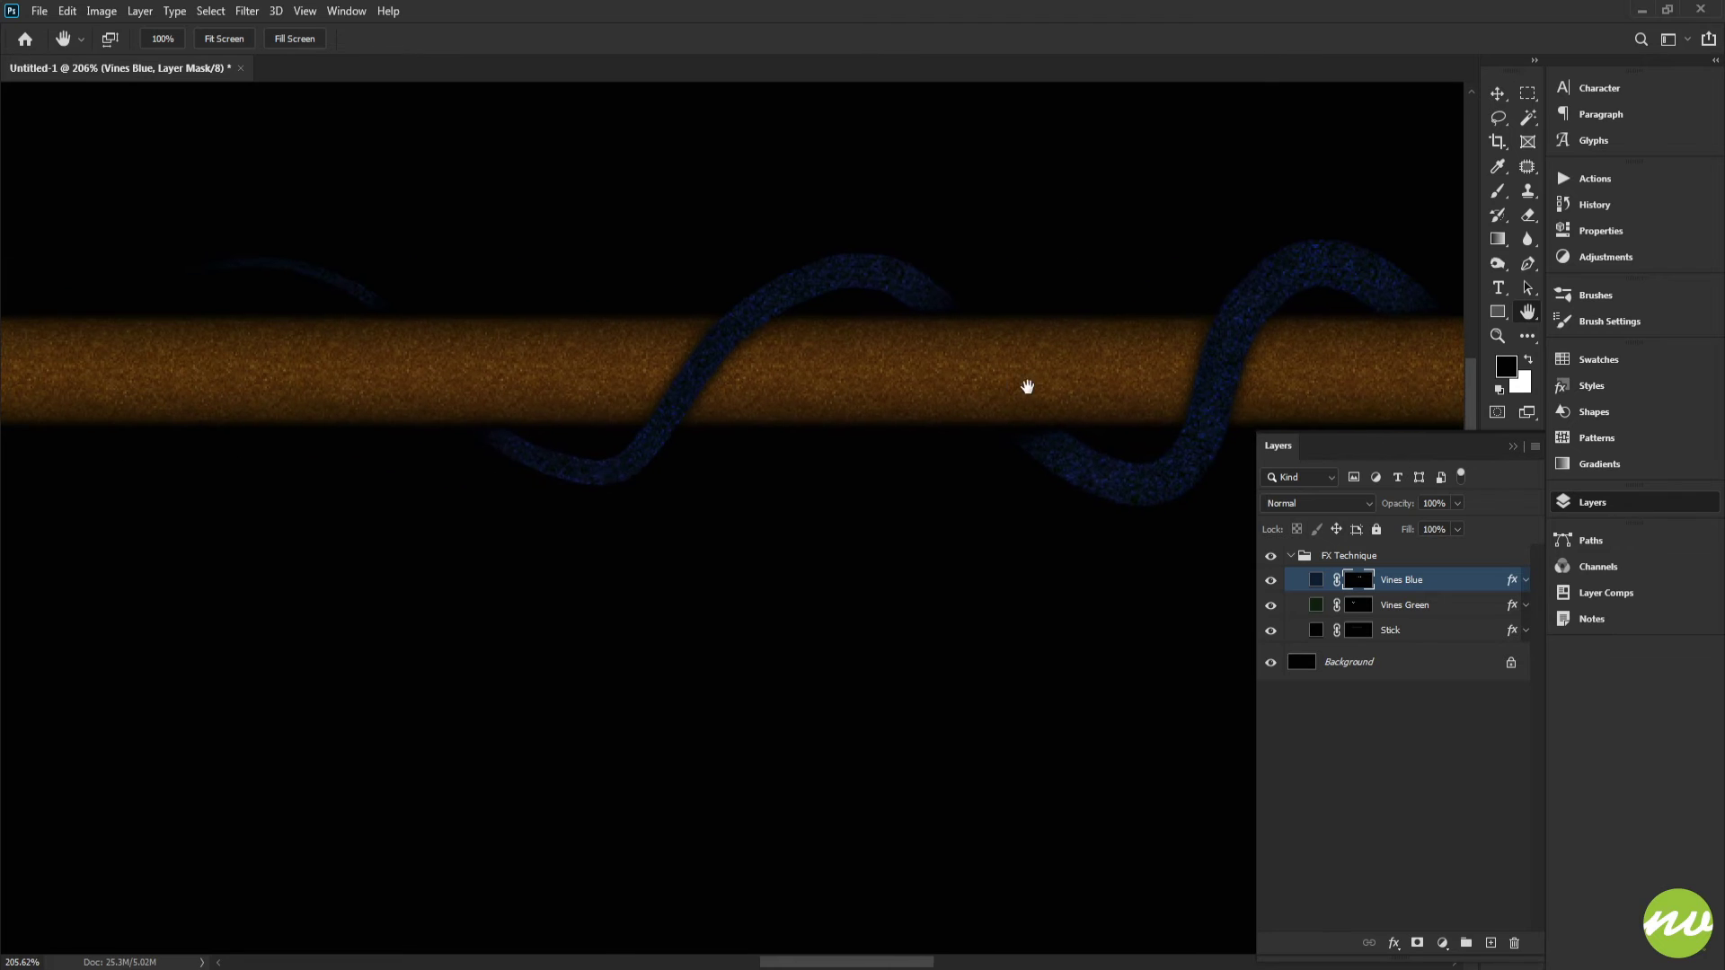
drag(499, 398, 1186, 389)
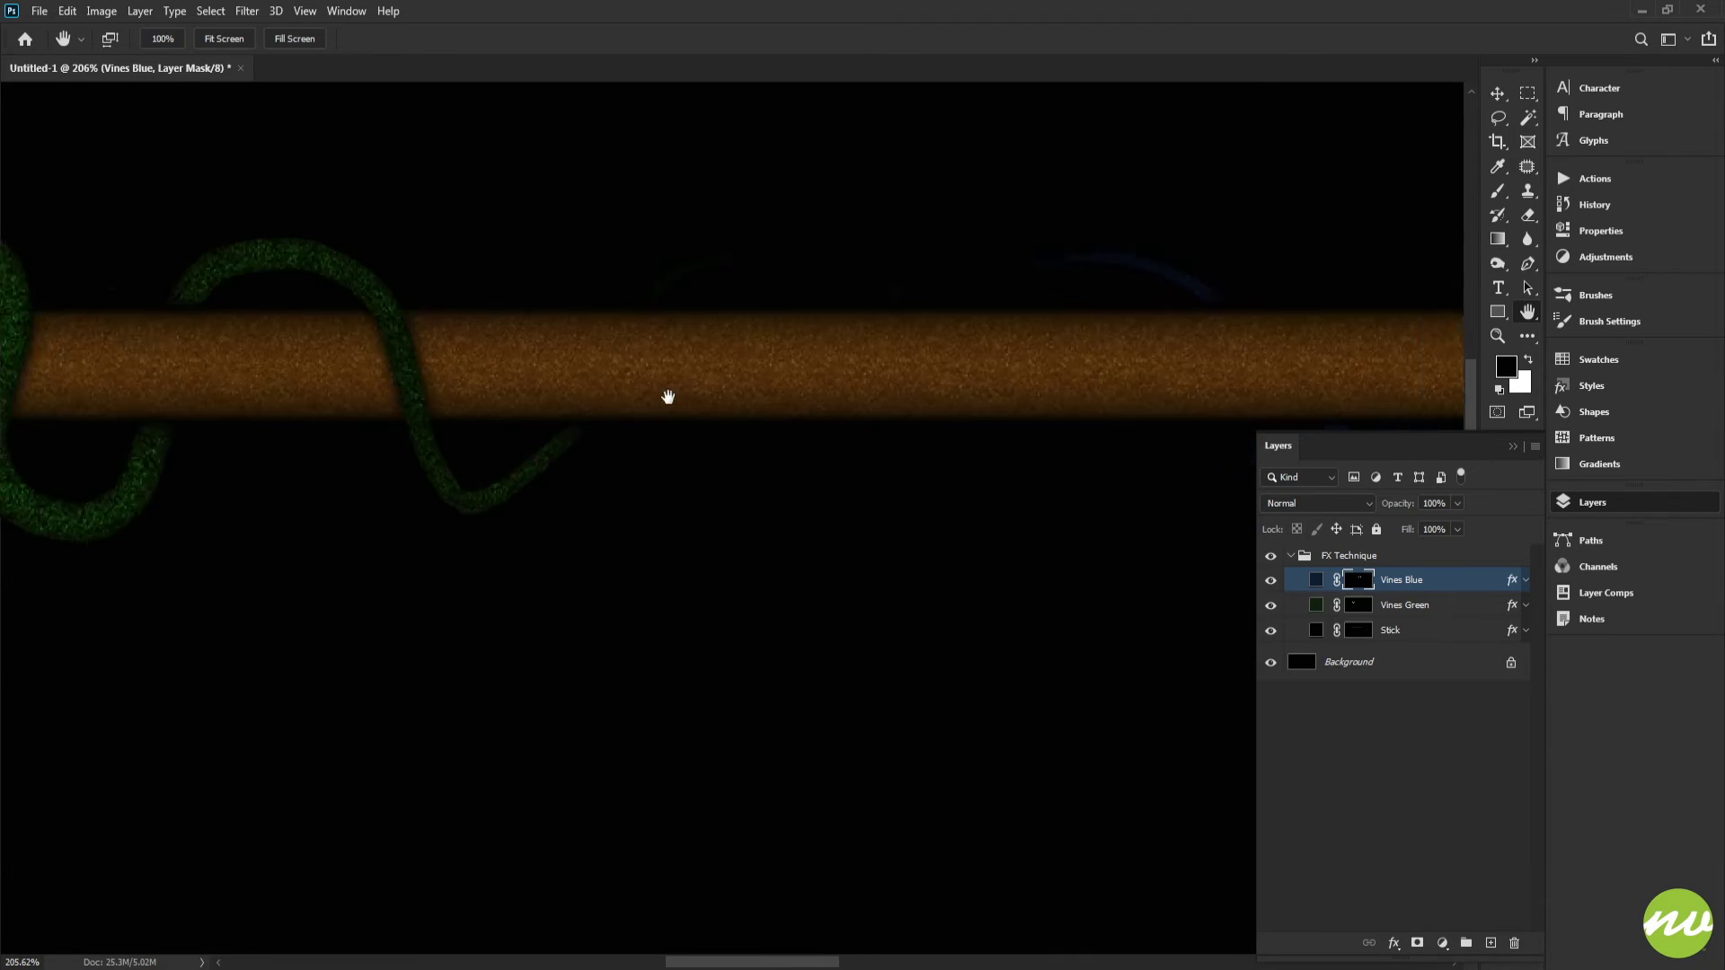
drag(666, 392, 962, 407)
mouse_move(590, 391)
mouse_down()
mouse_move(678, 389)
mouse_move(729, 362)
mouse_move(752, 425)
mouse_up()
drag(711, 316, 806, 388)
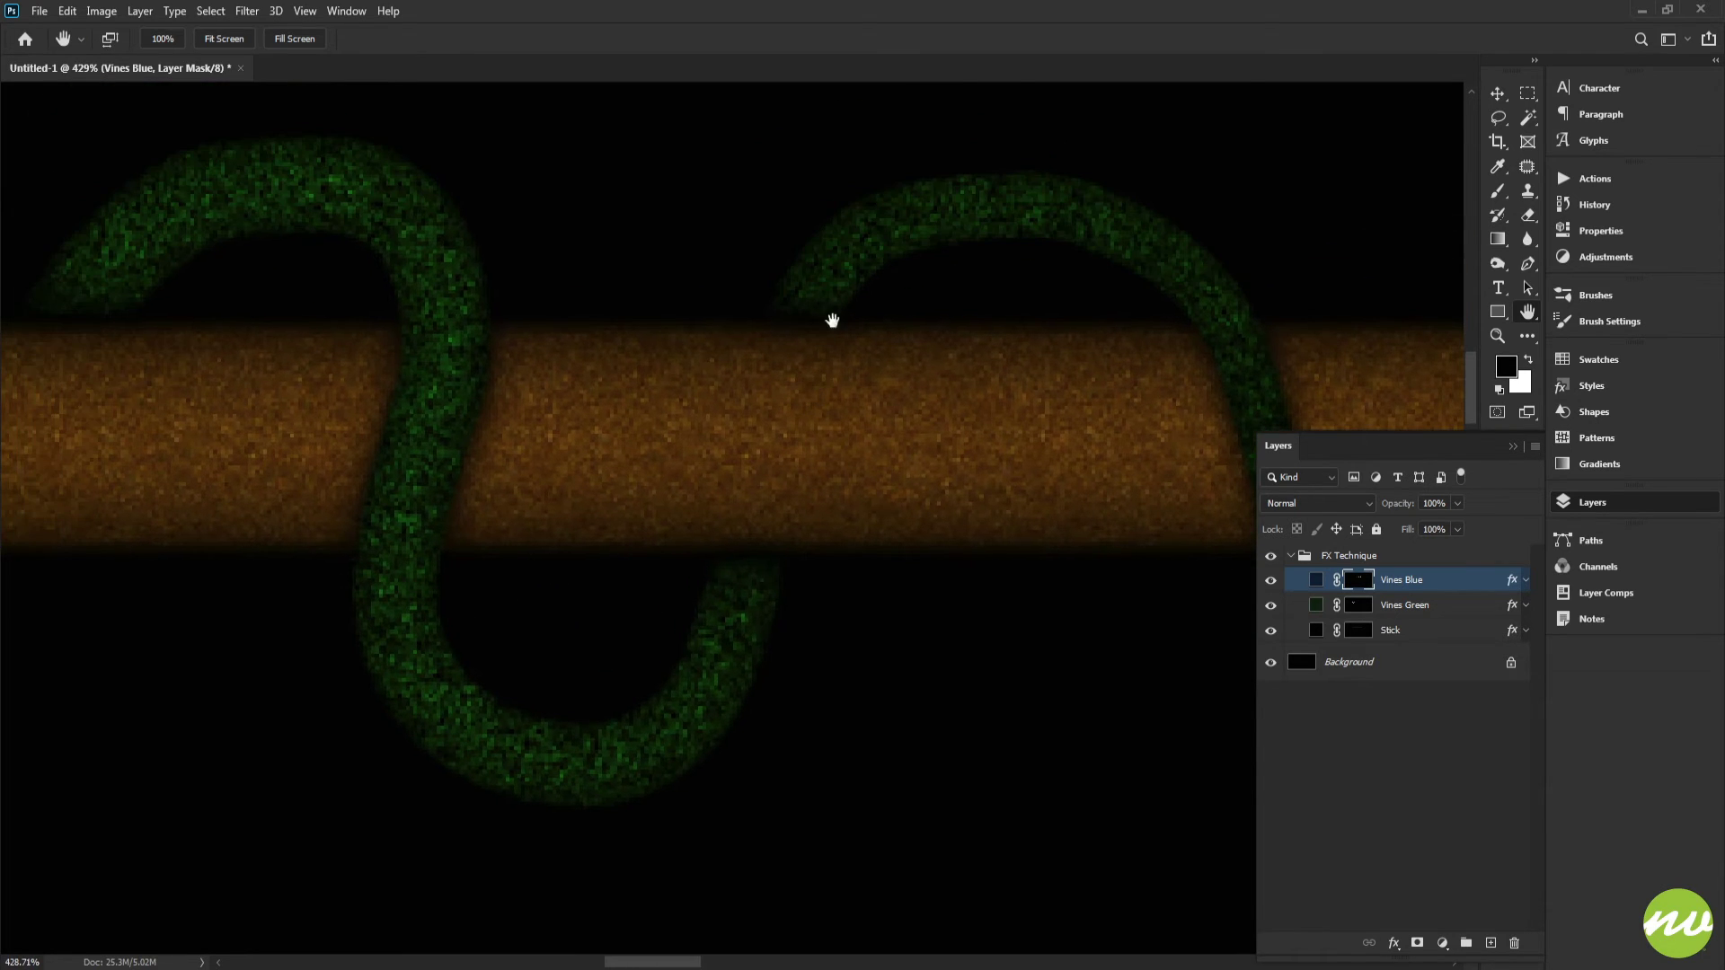
Step: Select the Vines Green mask and paint with a 100% hardness brush to trim the green vine's end above the stick
alt+click(1360, 609)
key(b)
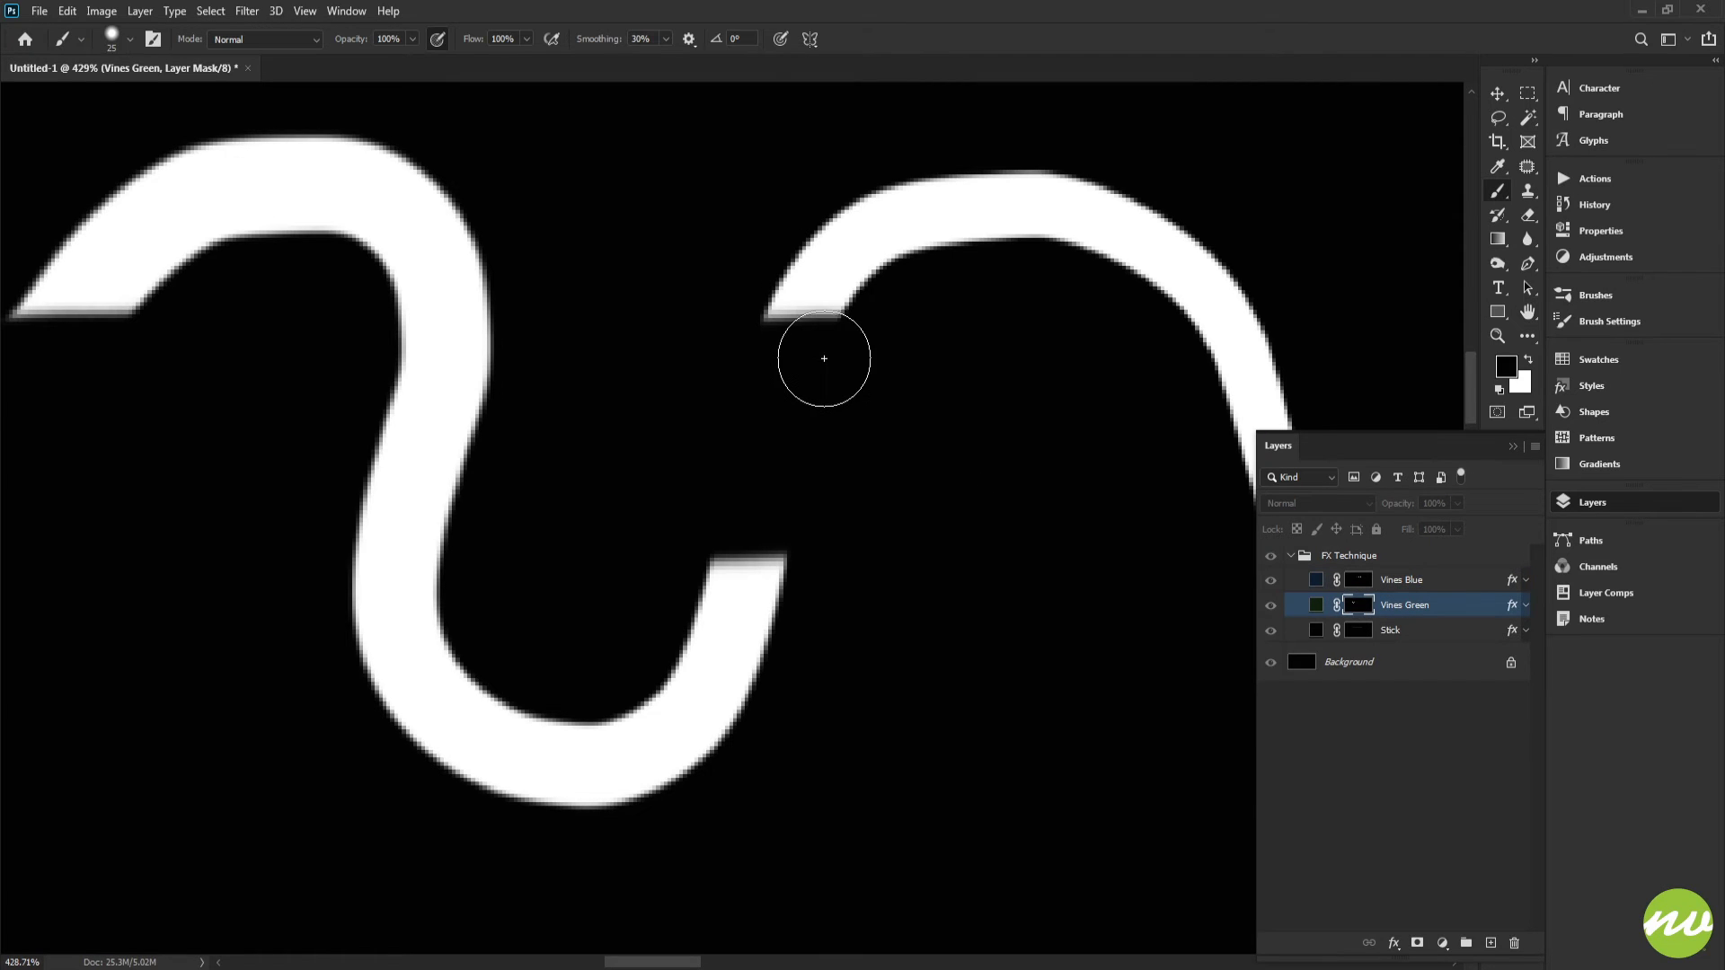
right_click(974, 331)
drag(1128, 419, 1226, 420)
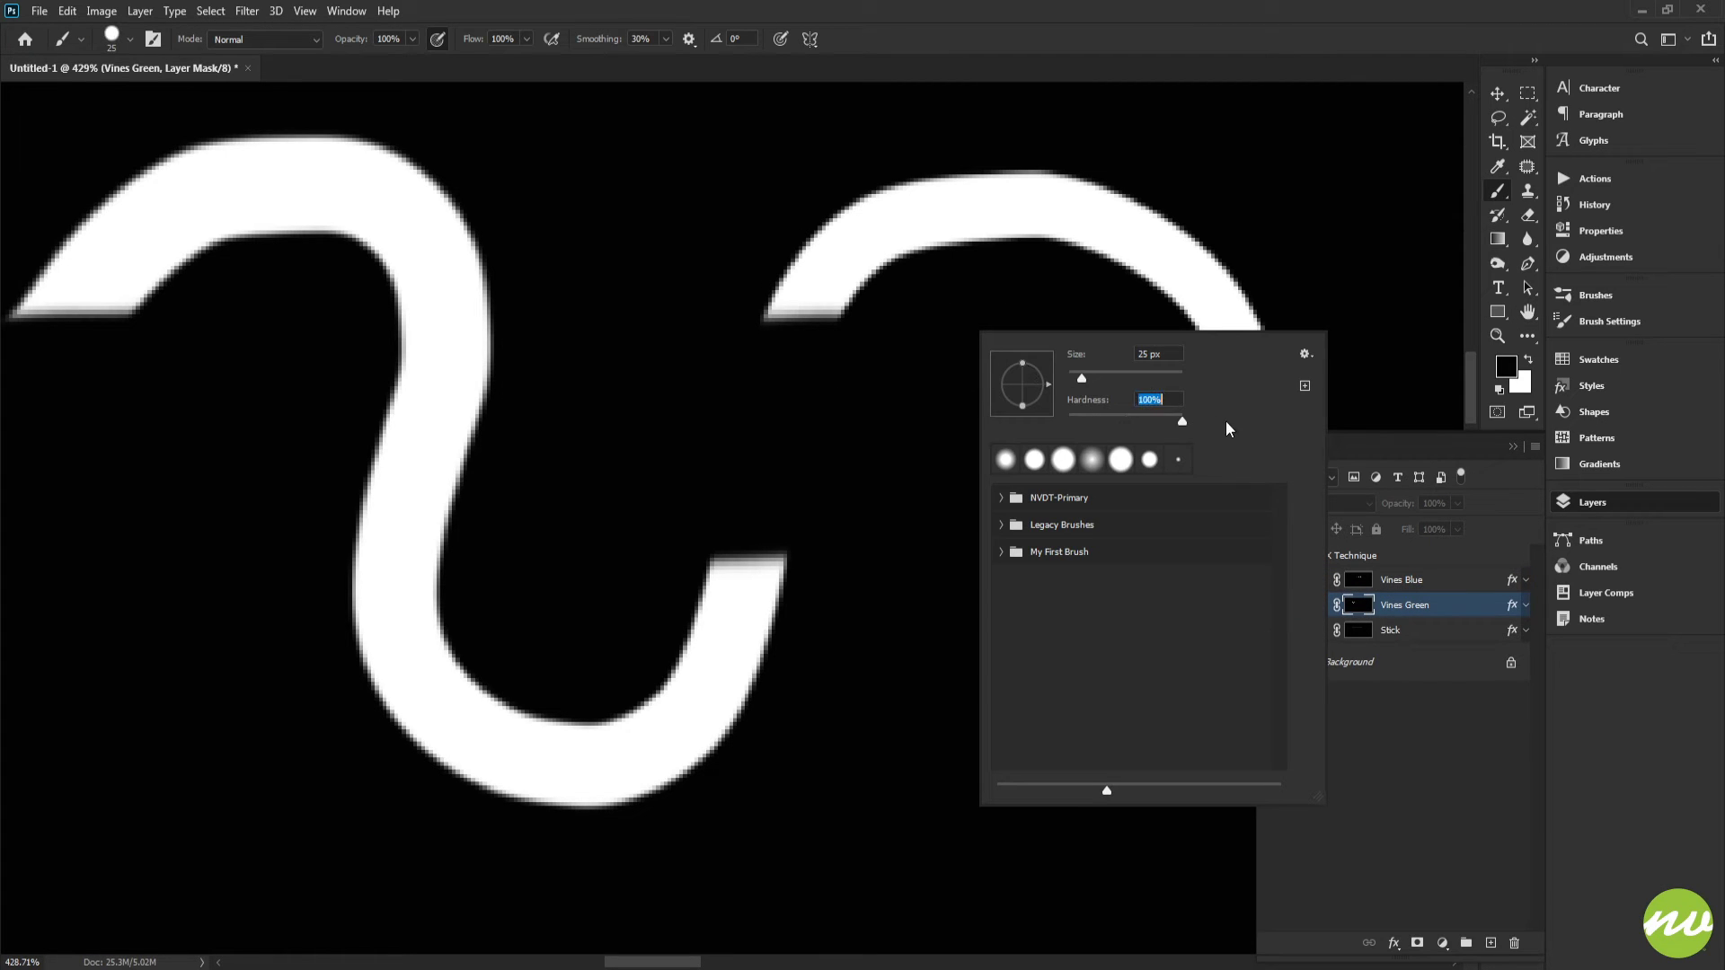
drag(889, 345, 614, 334)
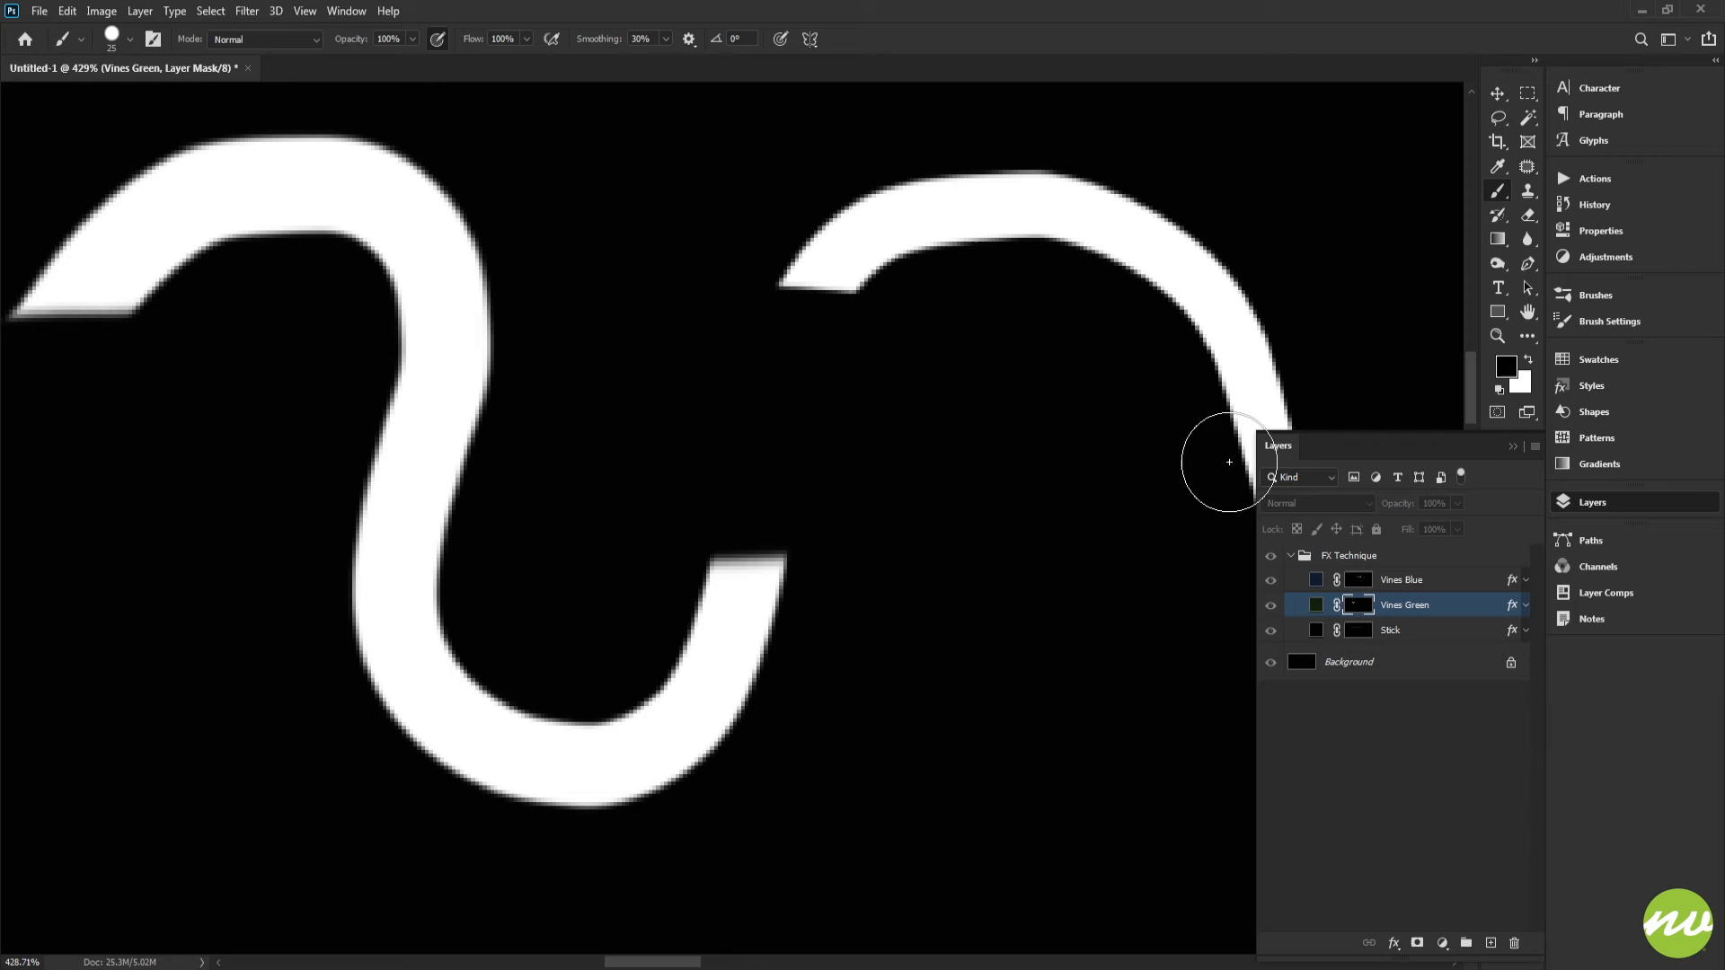
alt+click(1360, 610)
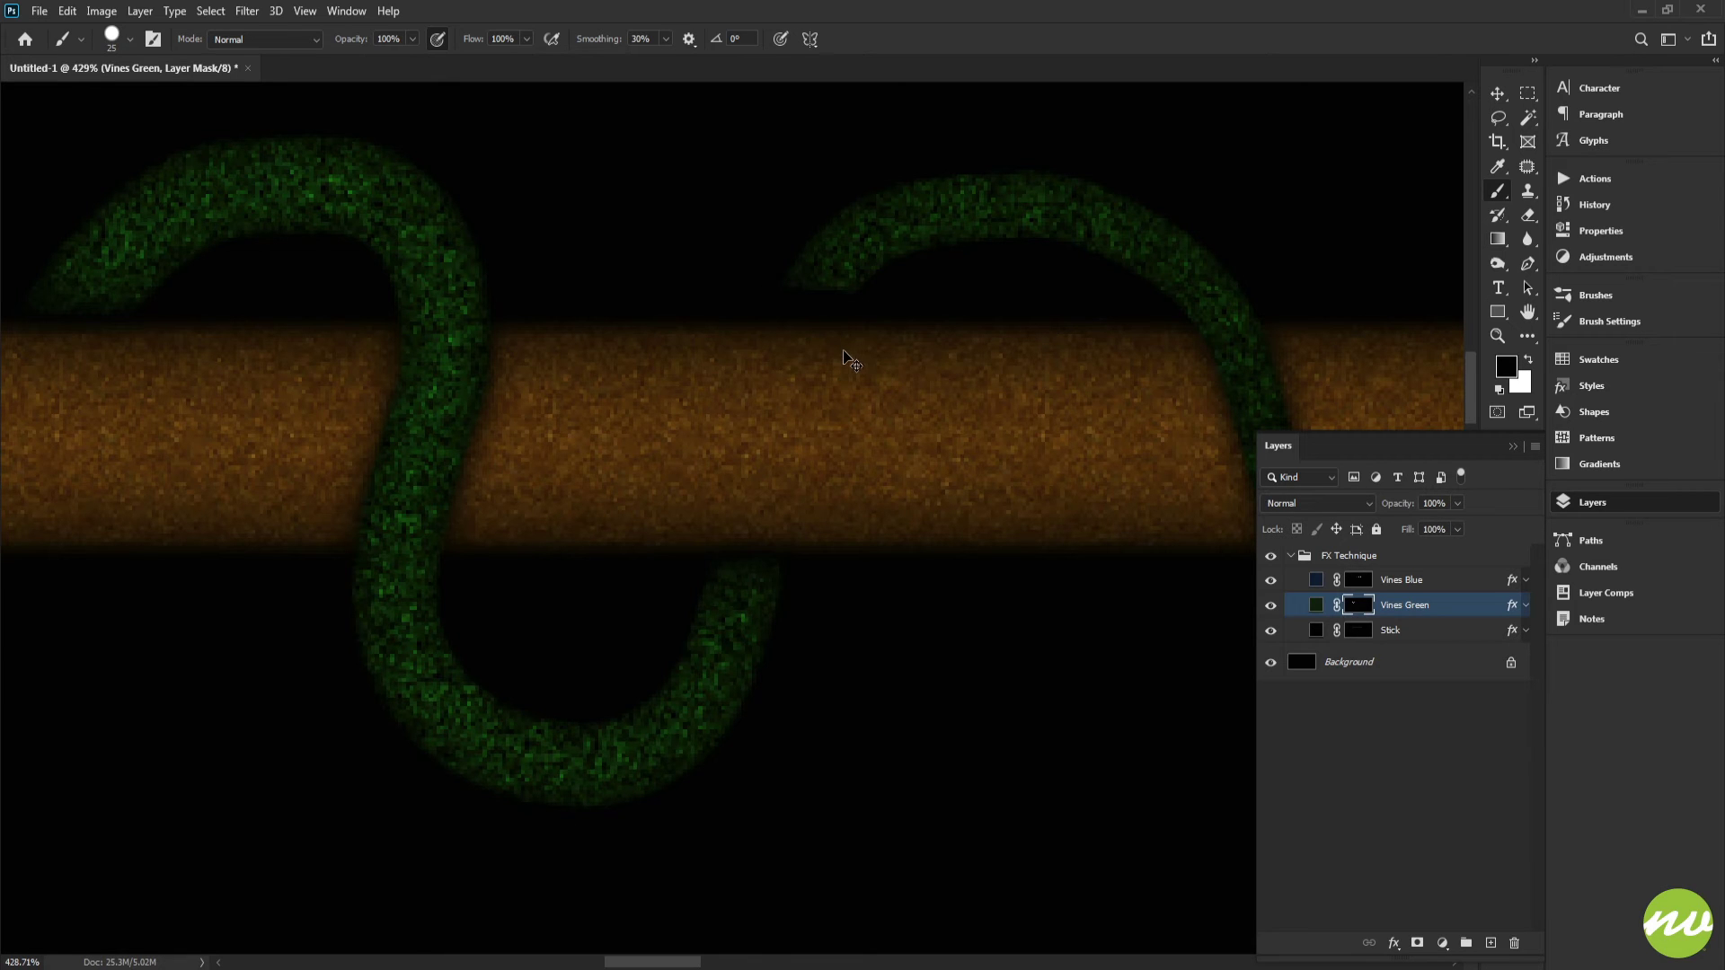
mouse_move(854, 350)
mouse_down()
mouse_move(895, 386)
mouse_move(875, 335)
mouse_up()
key(ctrl+z)
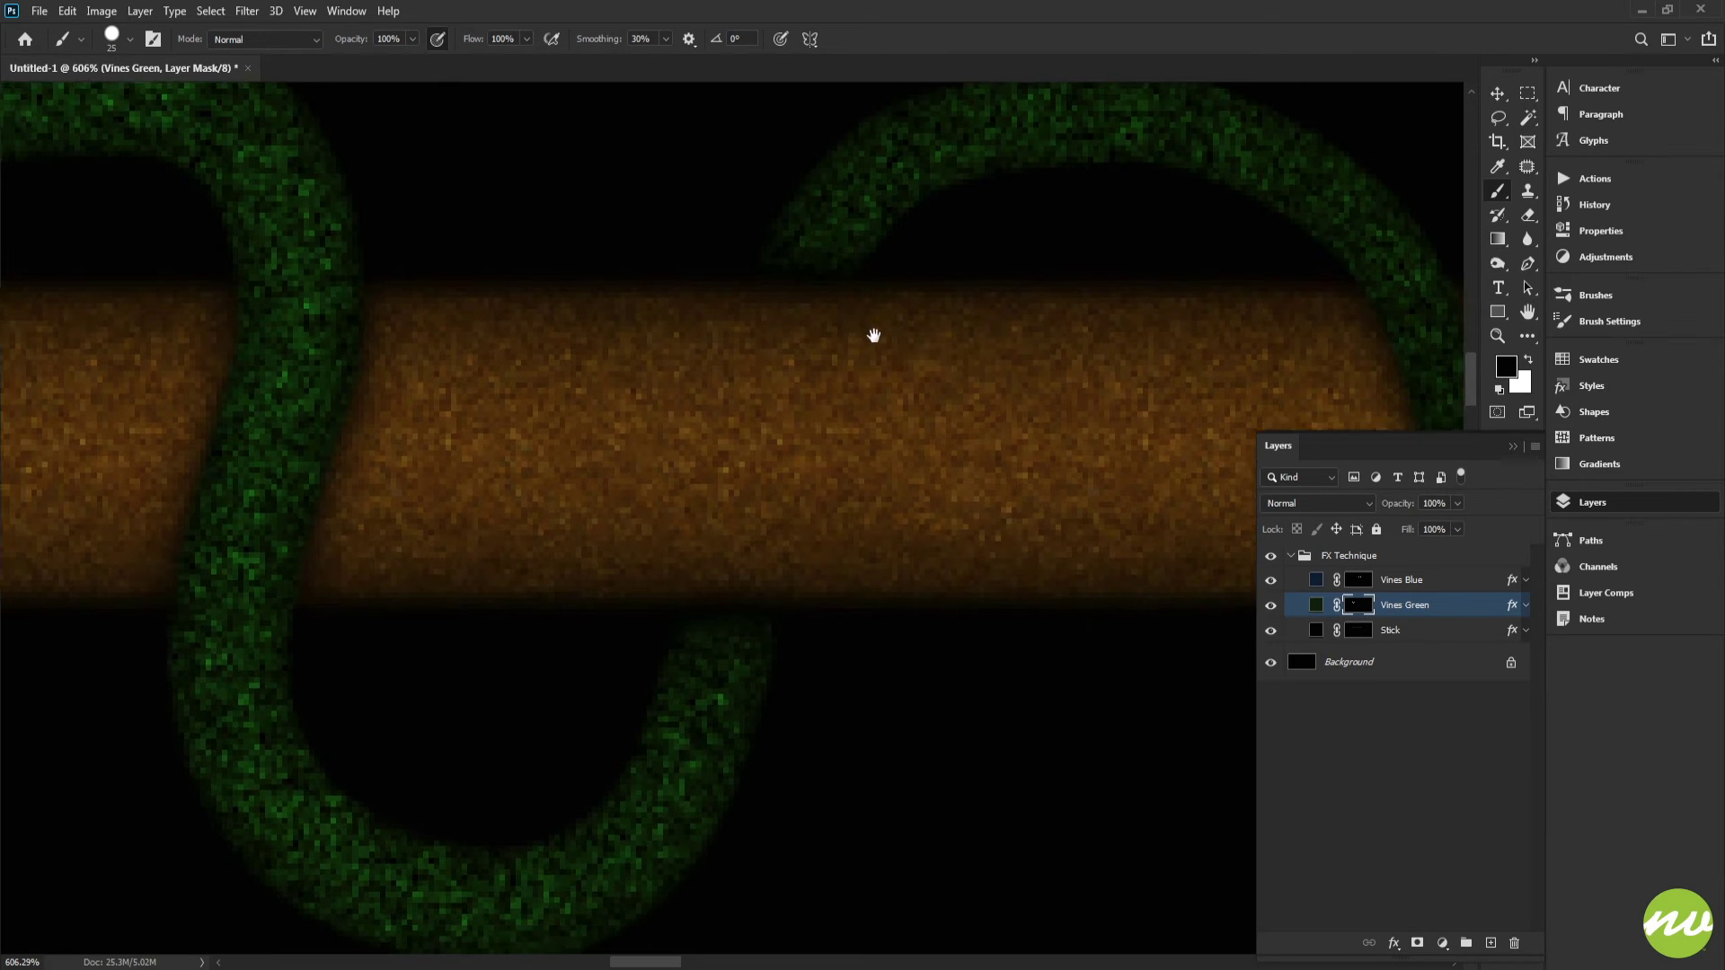
Step: Set the brush hardness to 0% and soften the green vine's cut end on the Vines Green mask
right_click(1045, 407)
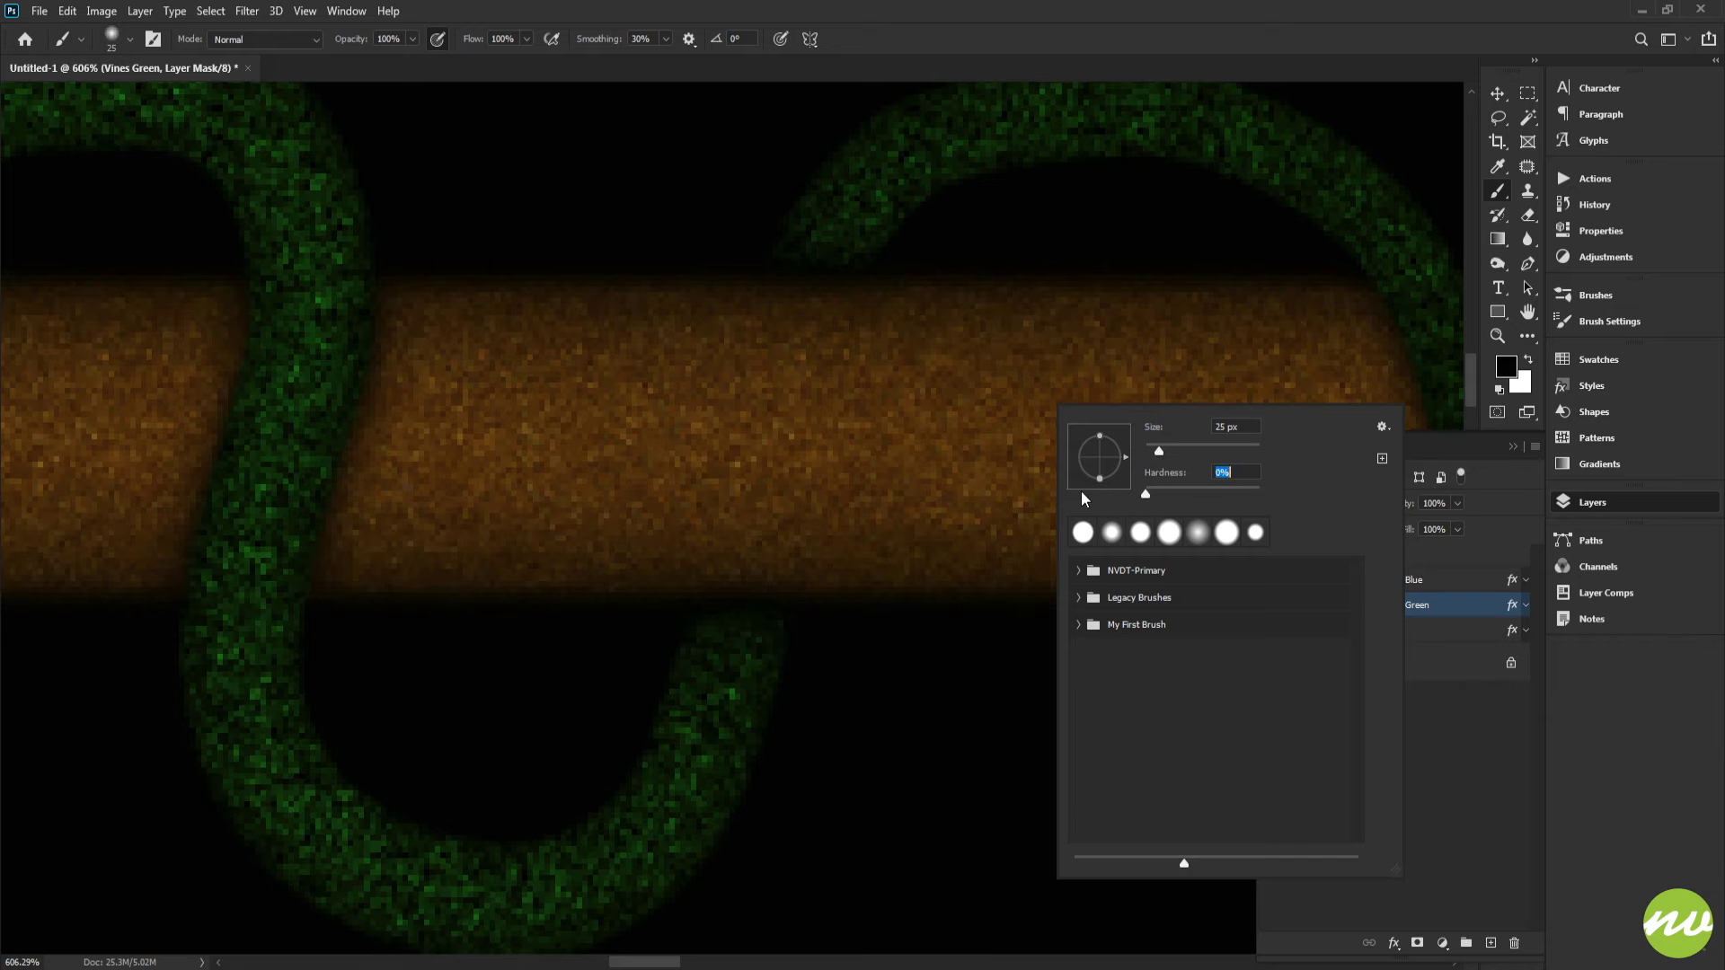
click(1422, 601)
click(1360, 613)
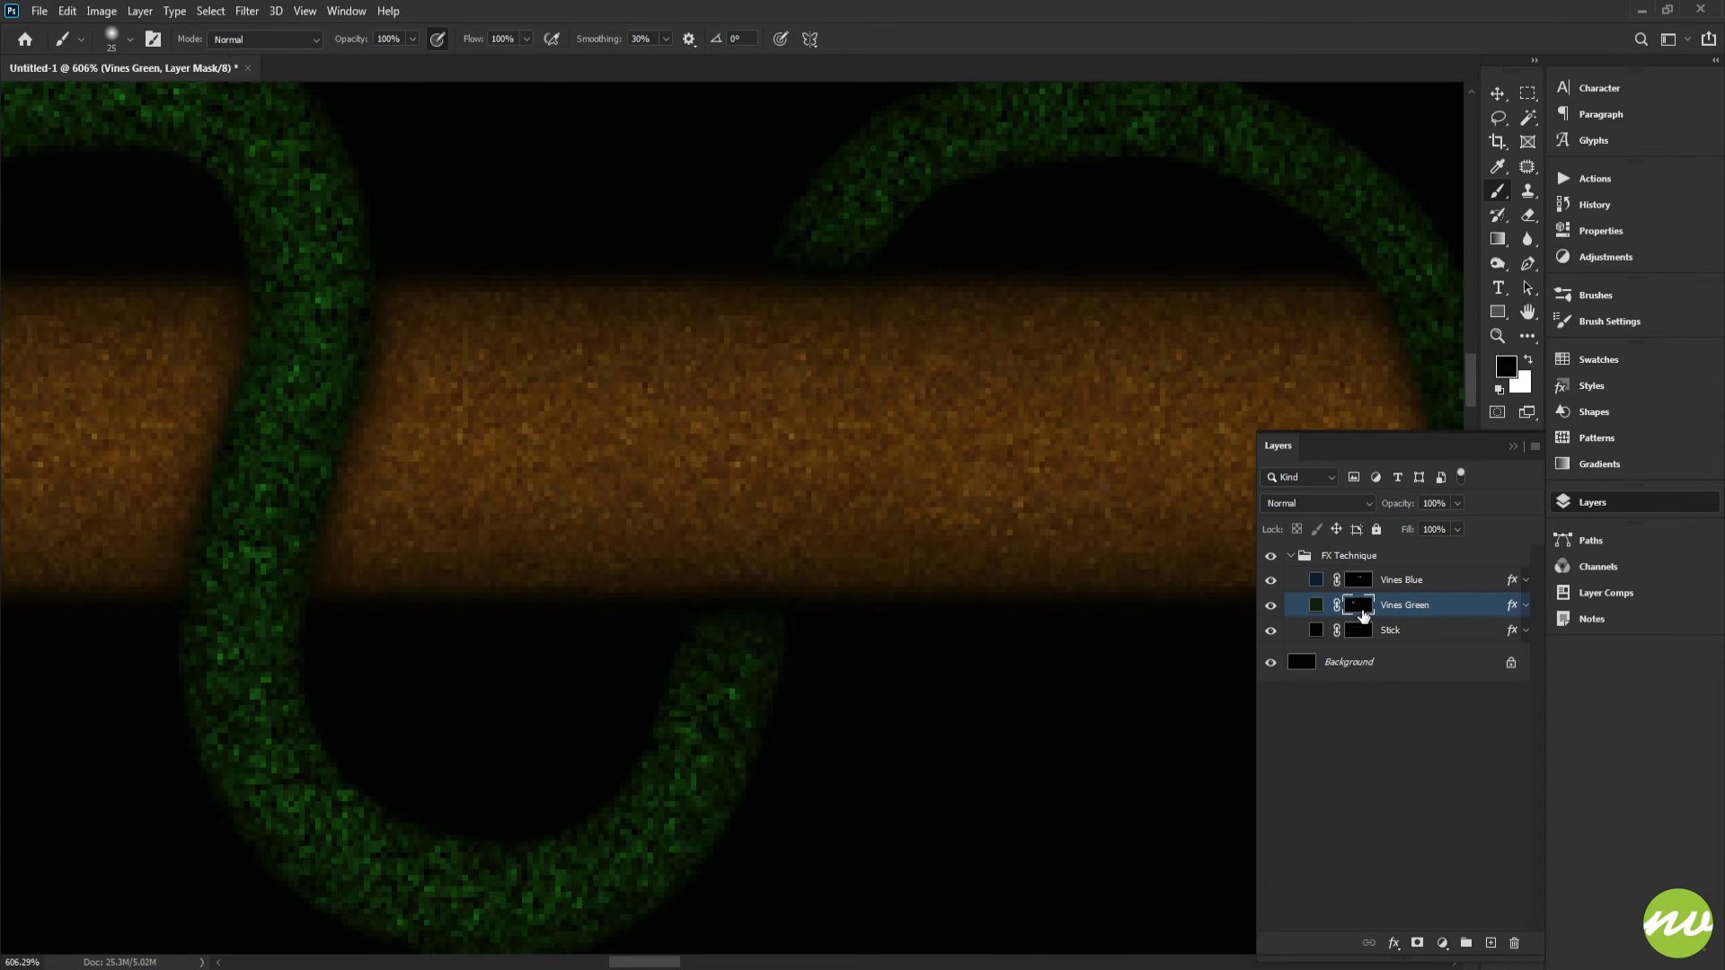
alt+click(1360, 613)
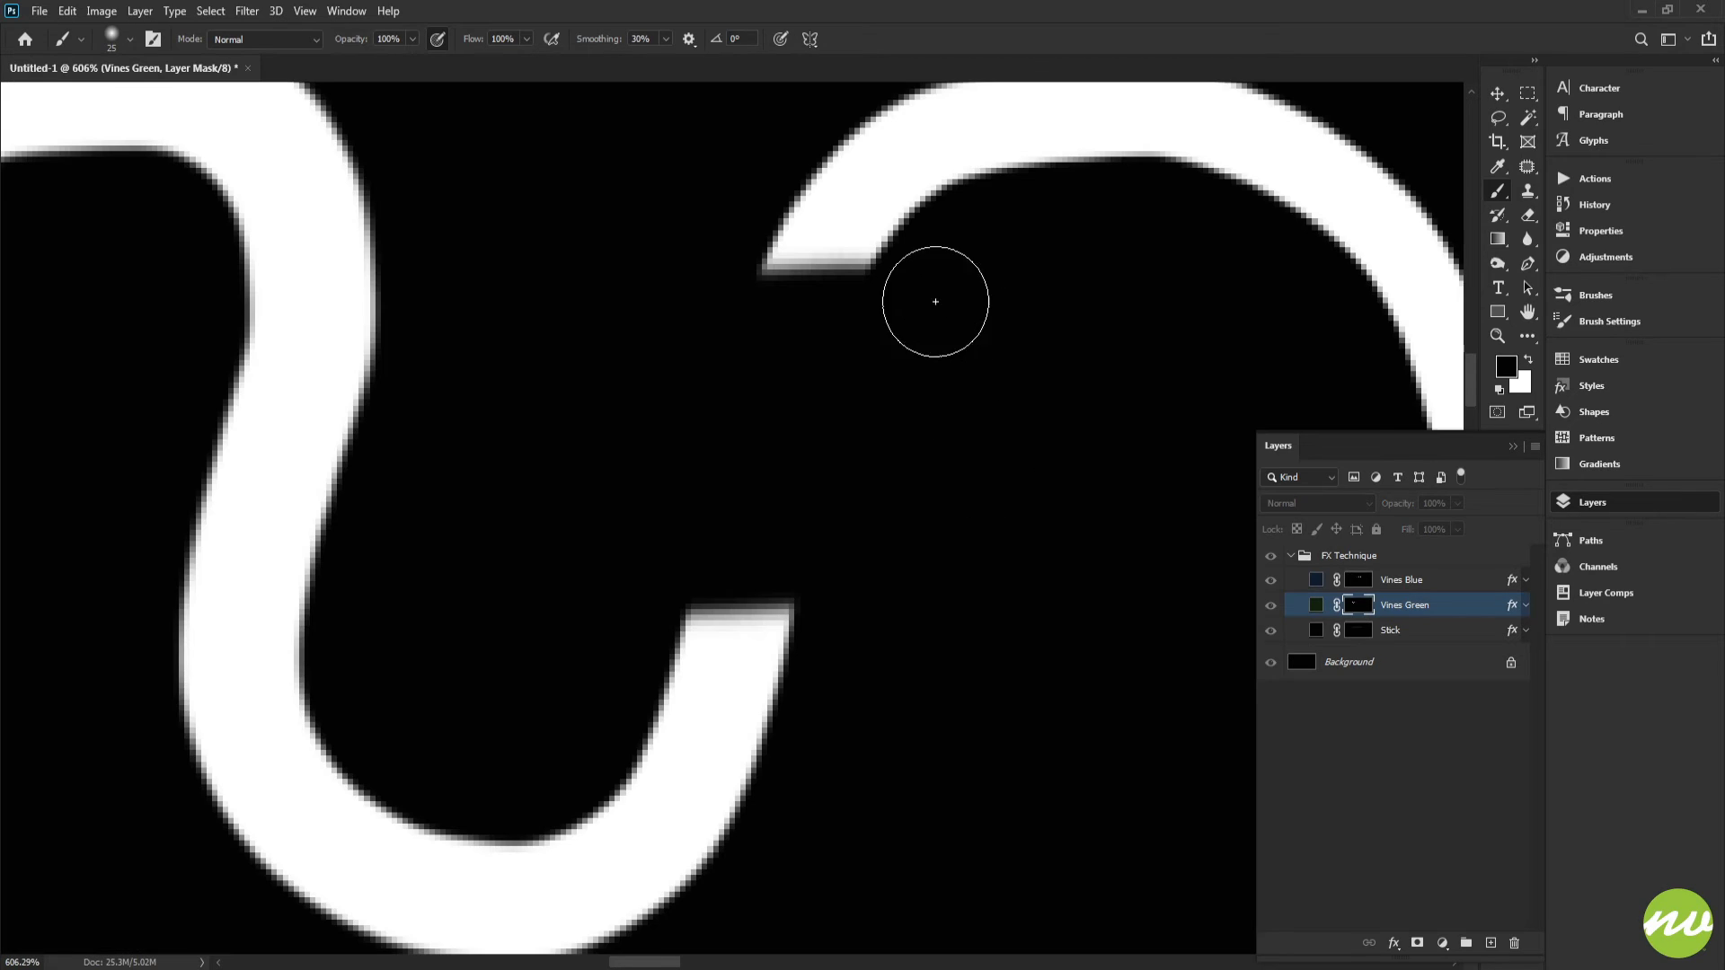
drag(936, 297, 655, 297)
alt+click(1354, 617)
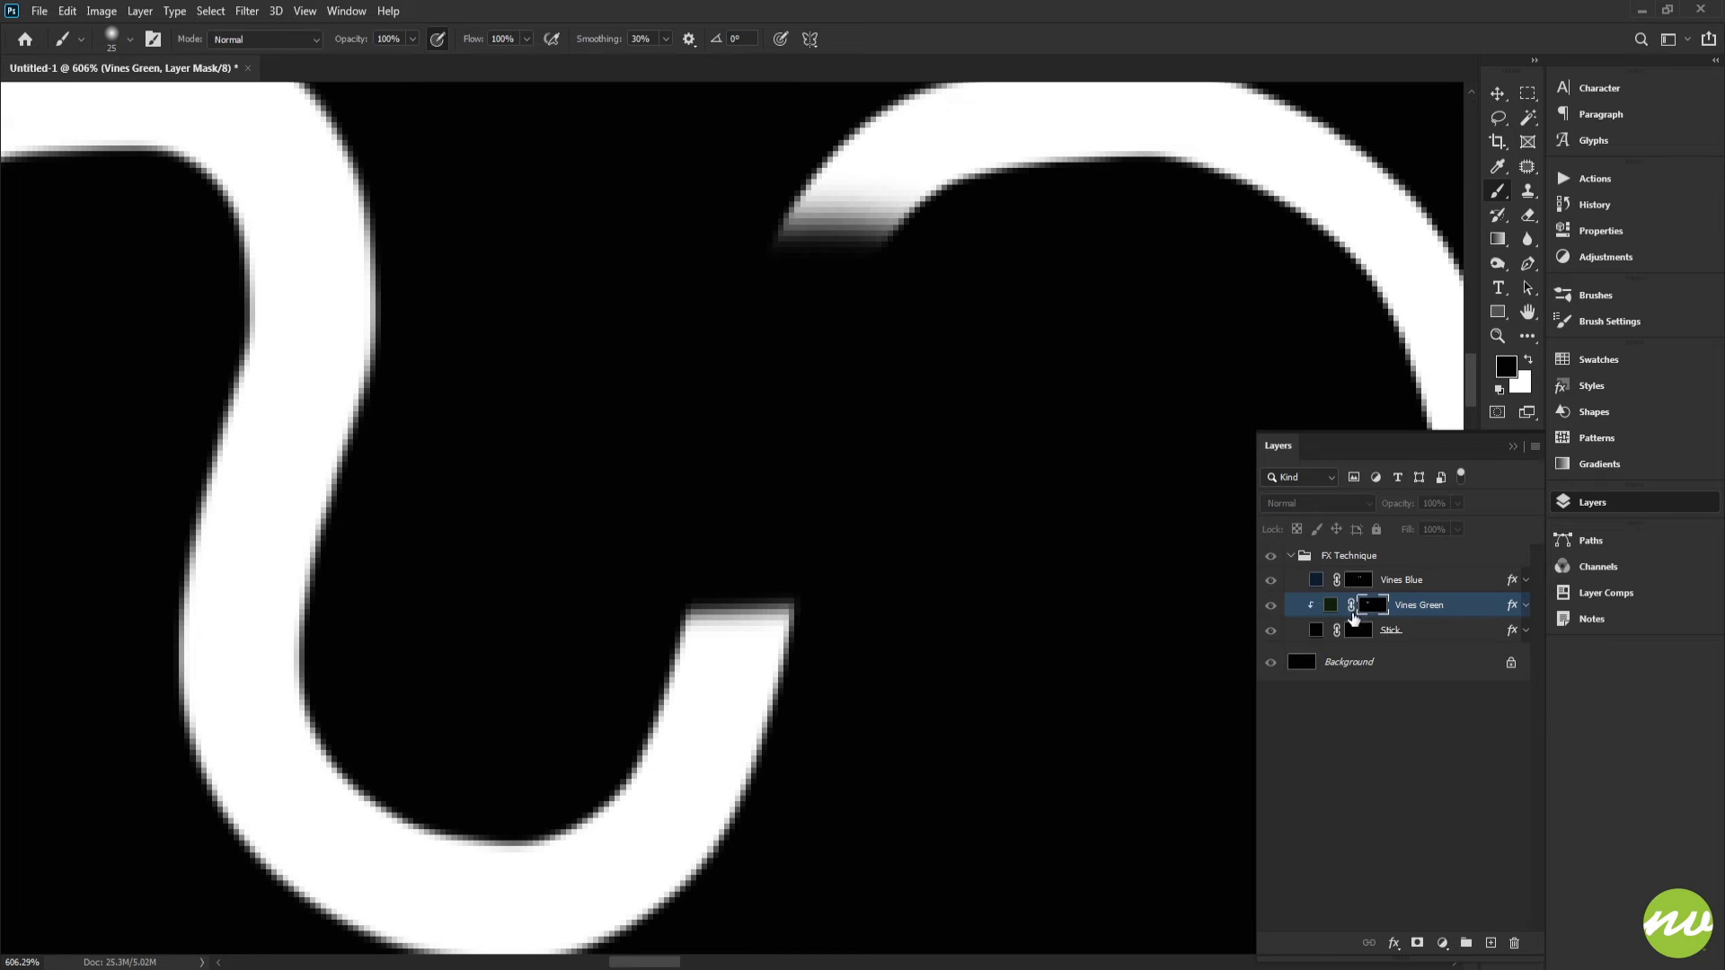
alt+click(1345, 610)
alt+click(1357, 610)
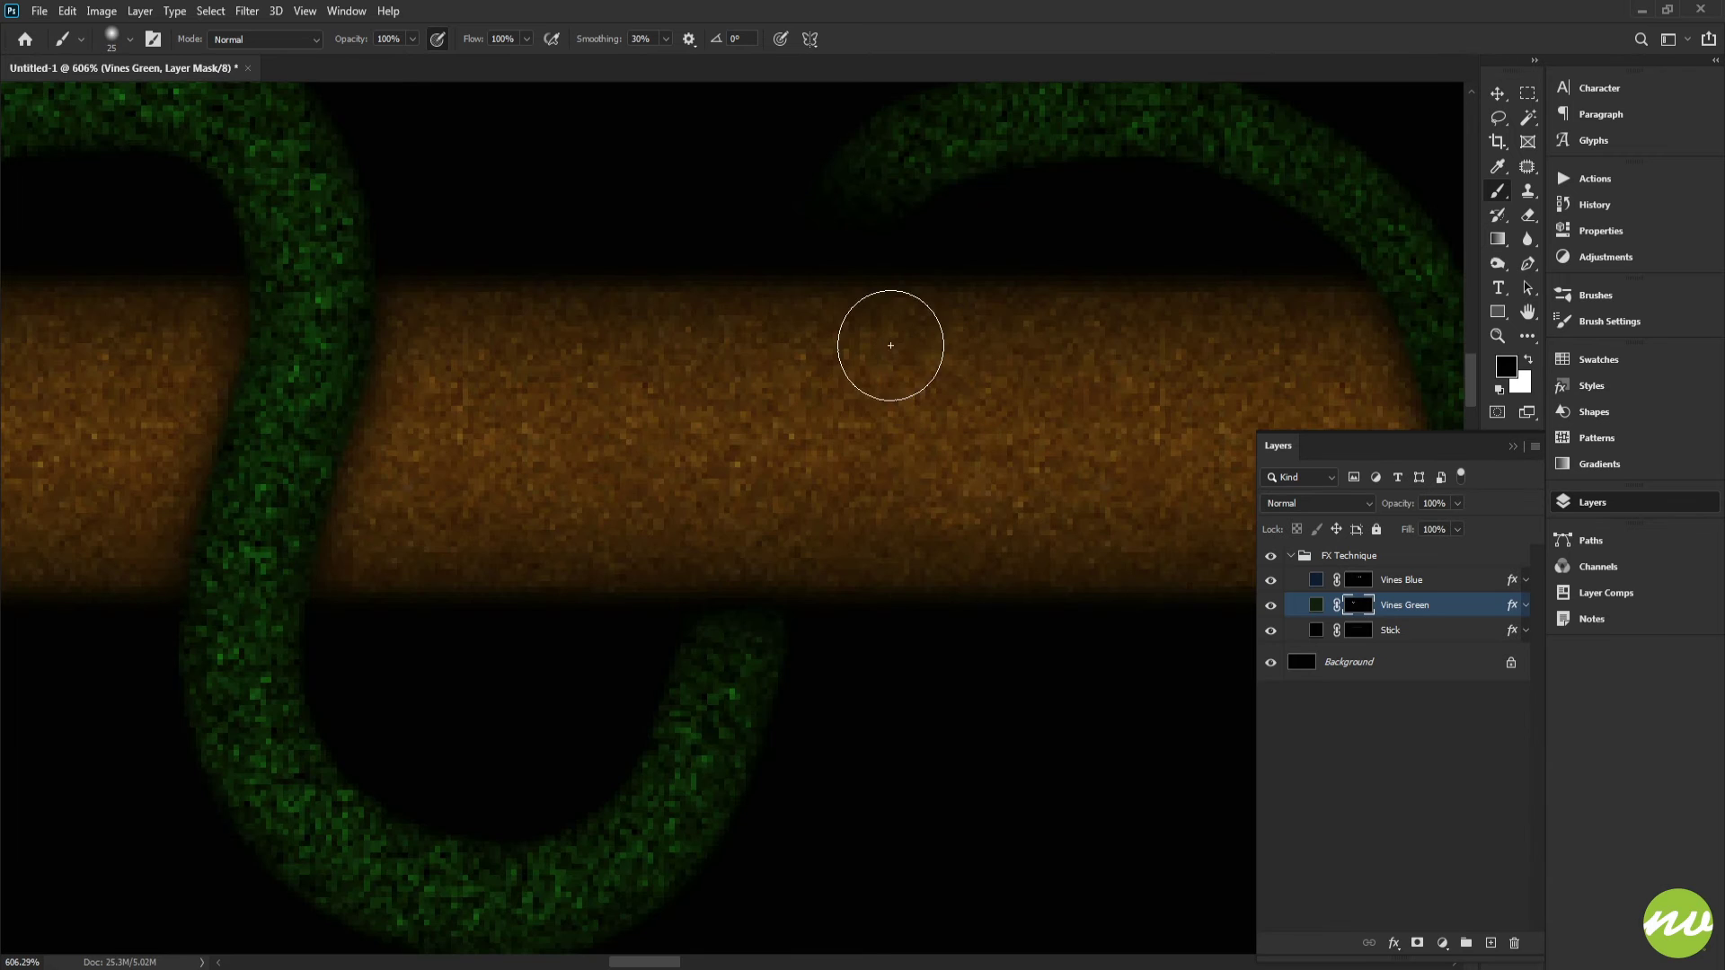
Step: Paint black on the Vines Green mask with a 52 px soft brush to refine the green vine crossings on the stick
scroll(871, 408, down, 5)
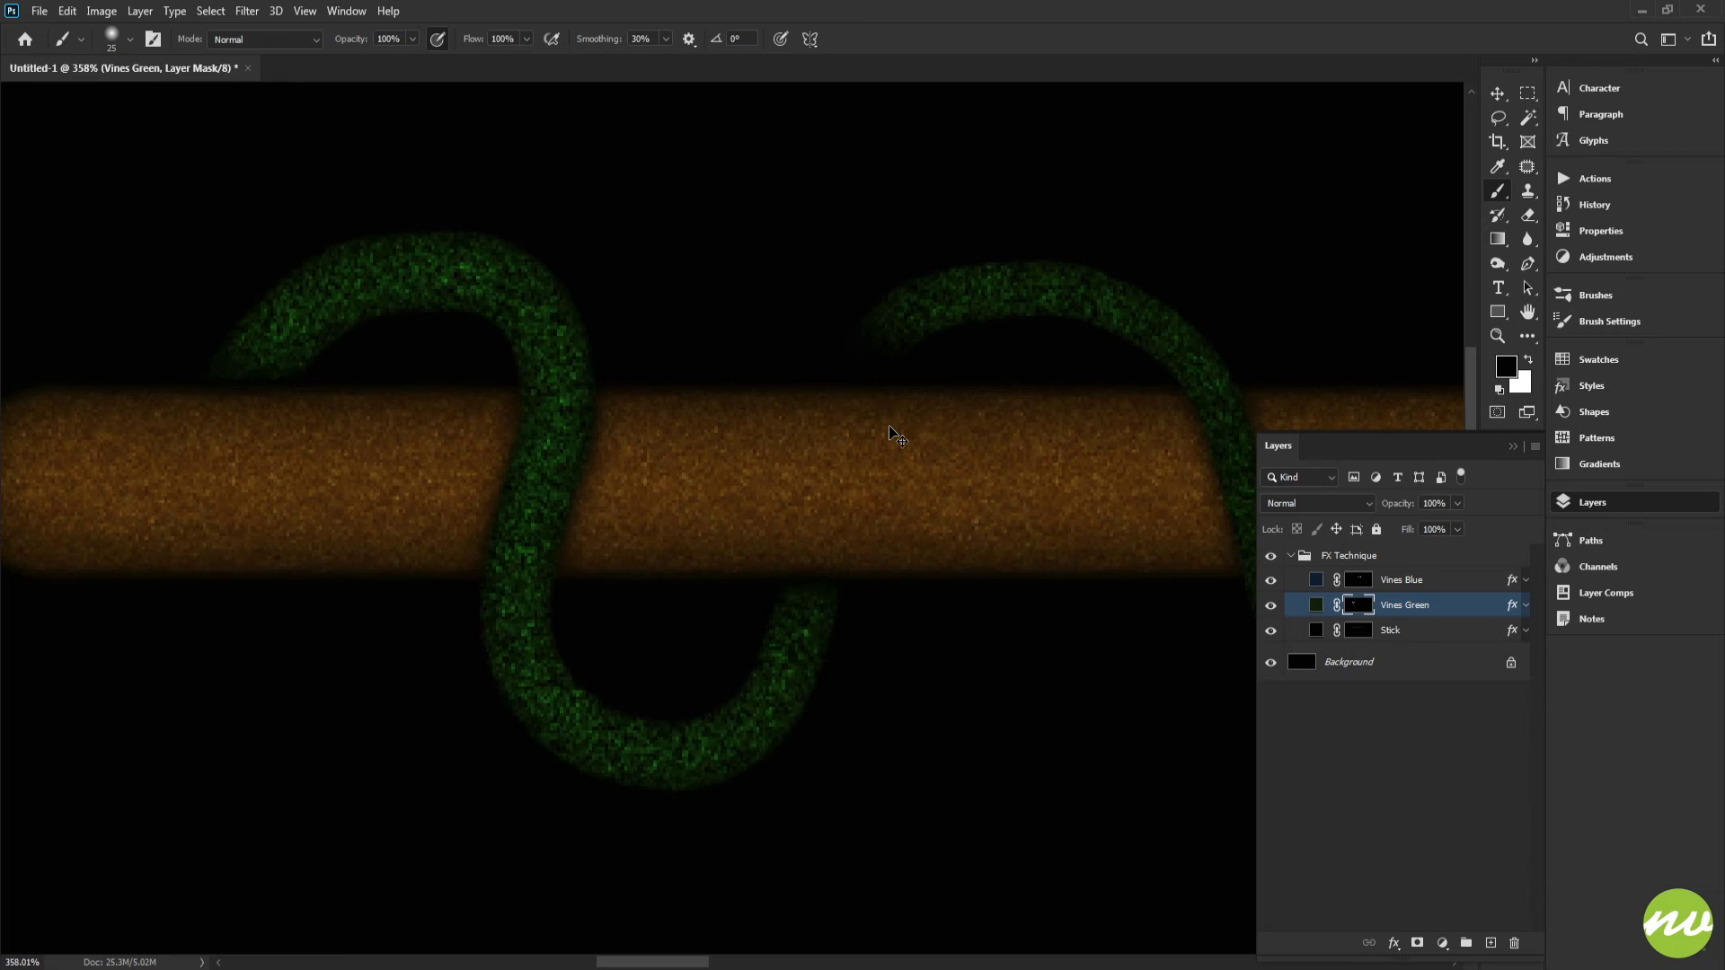
key(ctrl+alt+g)
alt+click(1312, 618)
click(1316, 605)
drag(853, 442, 867, 420)
click(1358, 604)
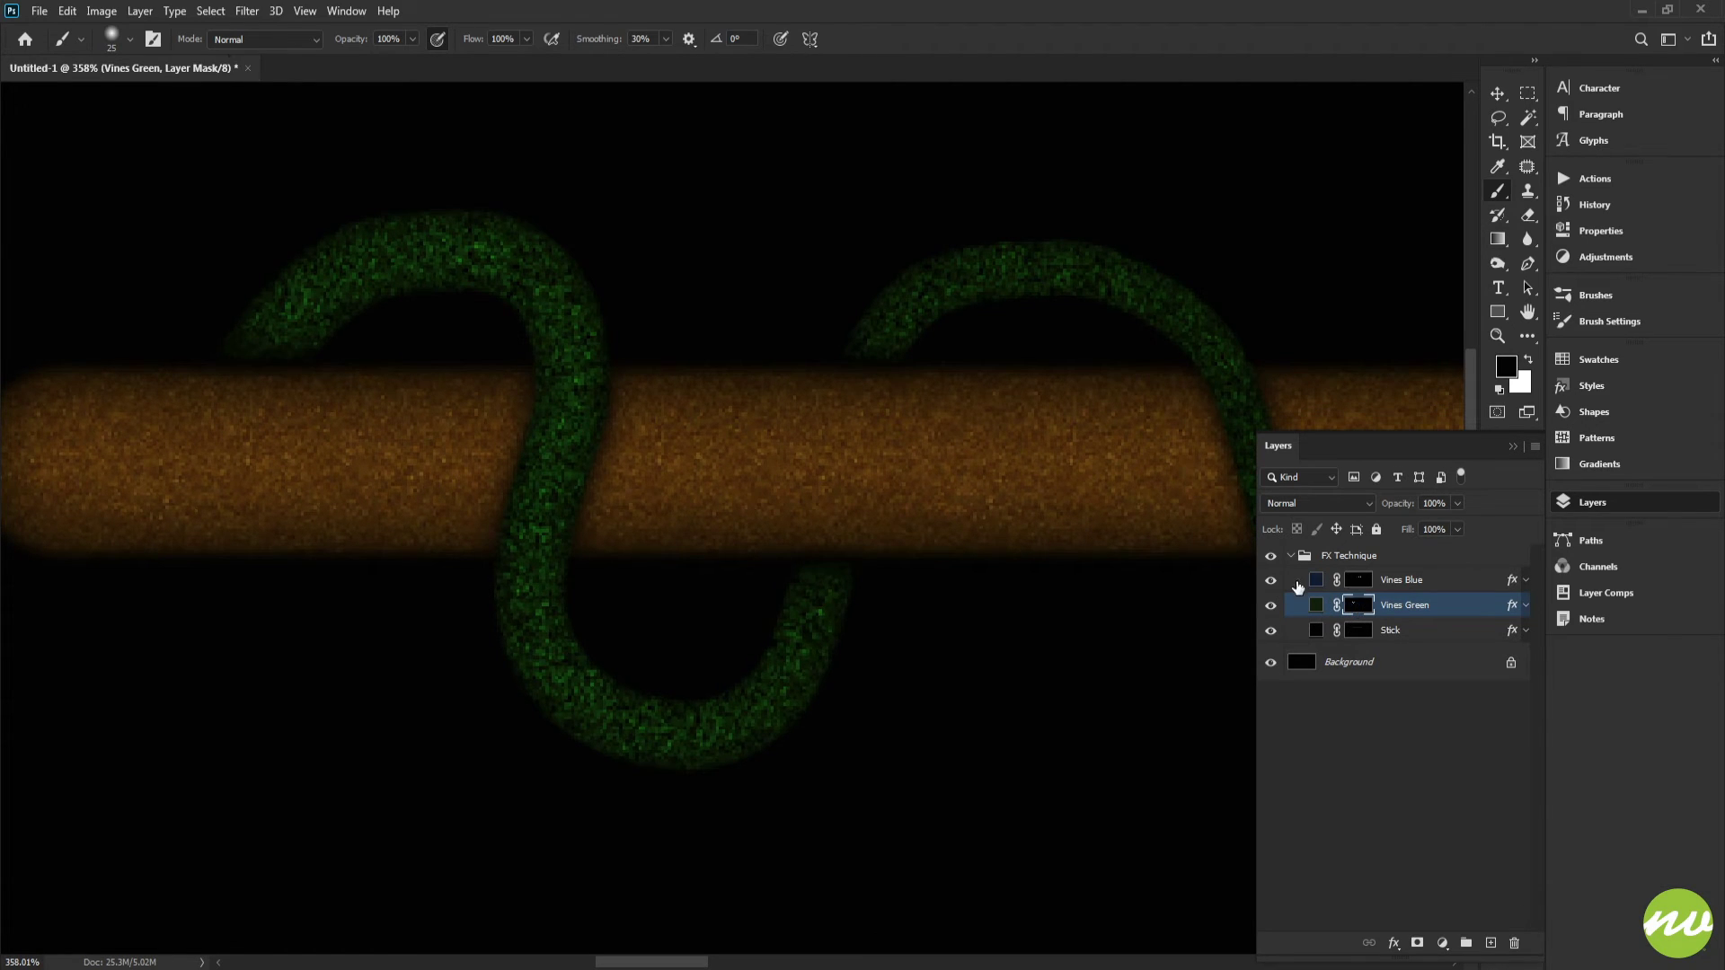
drag(770, 448, 918, 393)
mouse_move(578, 347)
mouse_down()
mouse_move(721, 414)
mouse_move(666, 420)
mouse_up()
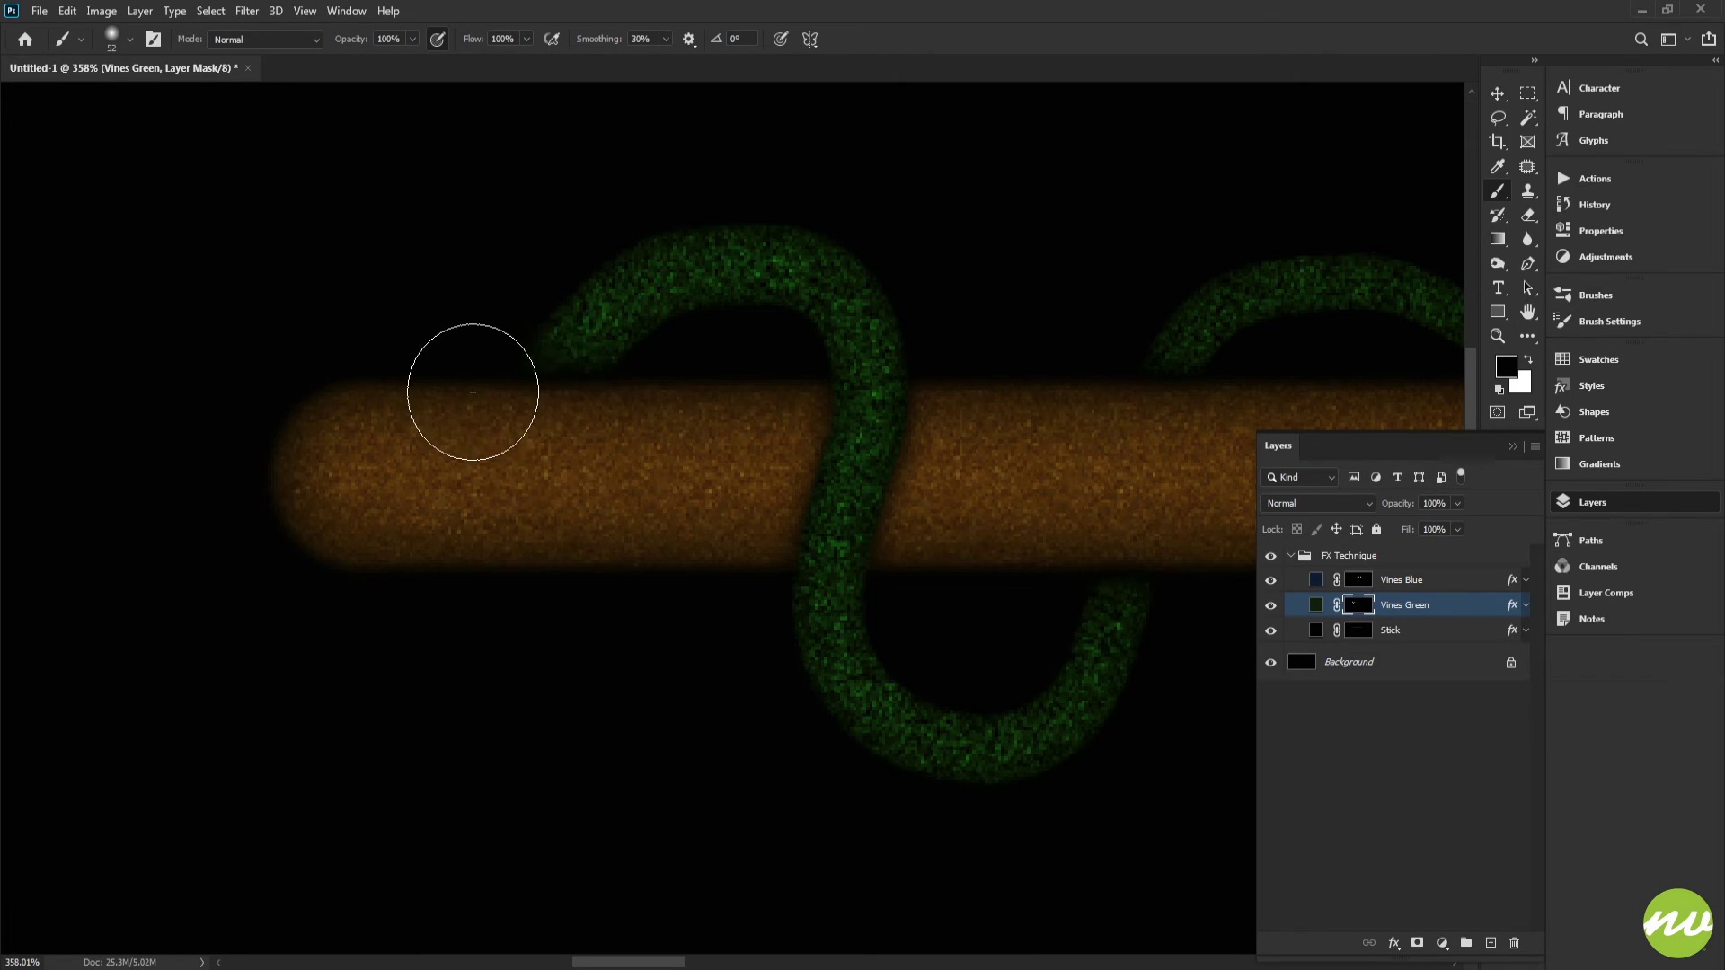
drag(471, 390, 555, 407)
key(ctrl+z)
drag(597, 470, 751, 461)
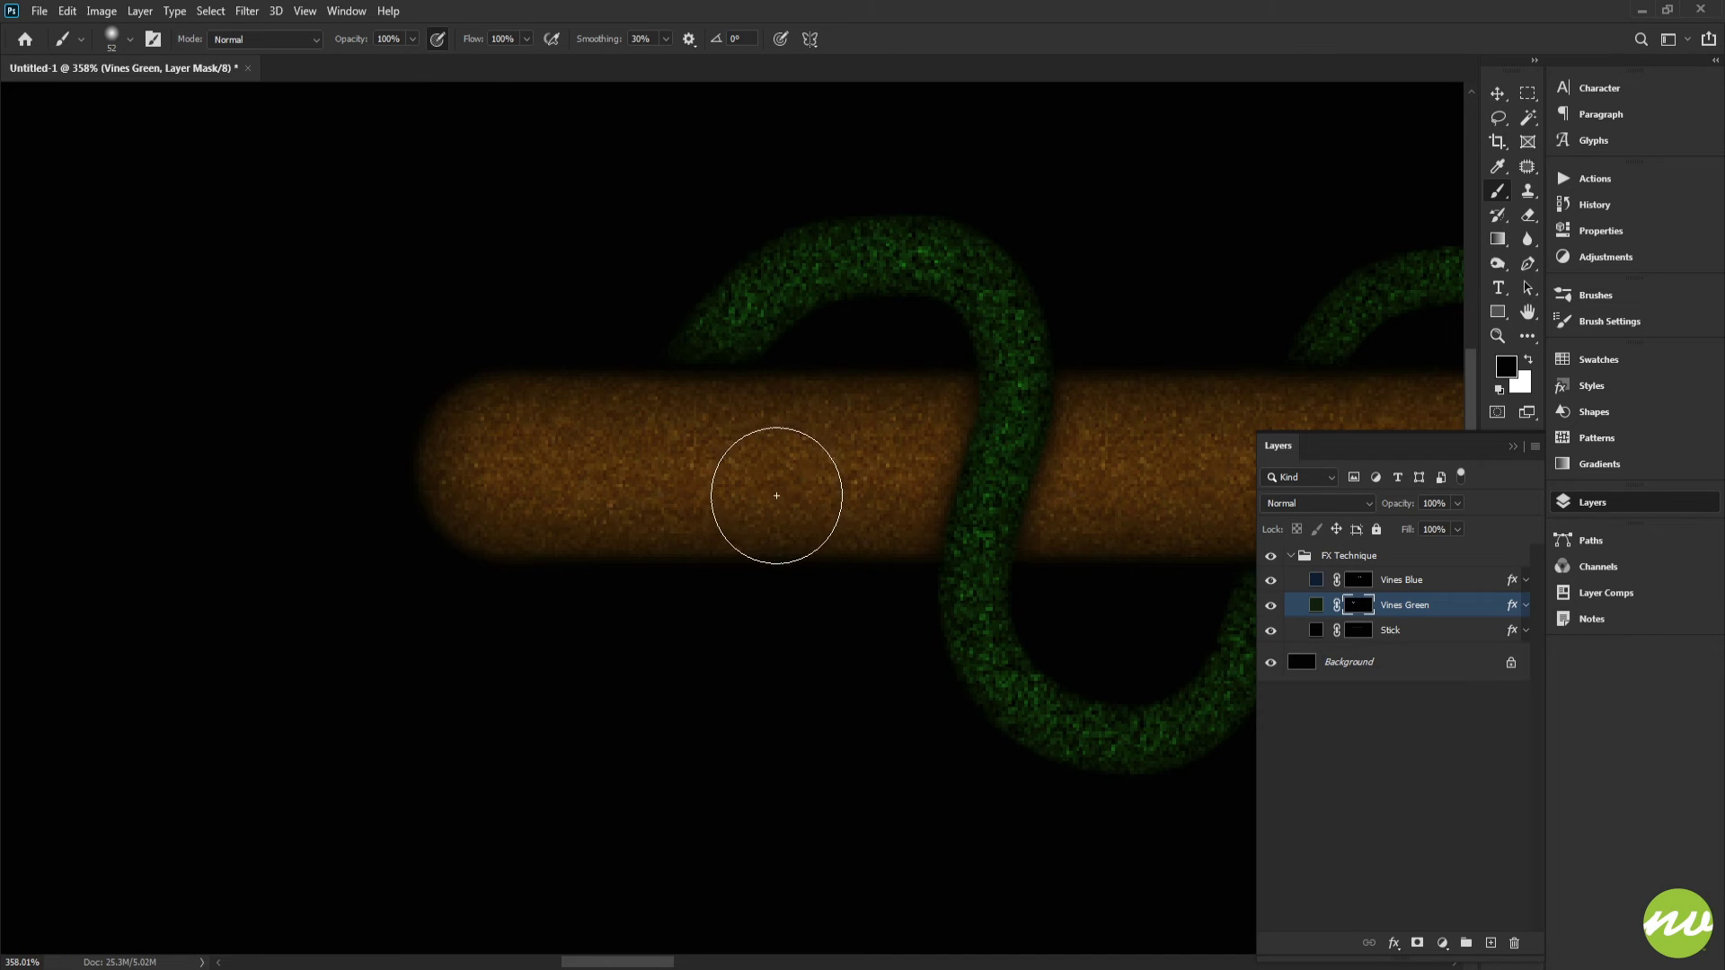
Step: Set the brush opacity to 40% and test a stroke on the Vines Green mask, undoing it
key(4)
mouse_move(799, 414)
mouse_down()
mouse_move(550, 428)
mouse_move(549, 447)
mouse_move(516, 454)
mouse_move(793, 448)
mouse_up()
key(ctrl+z)
scroll(824, 500, down, 3)
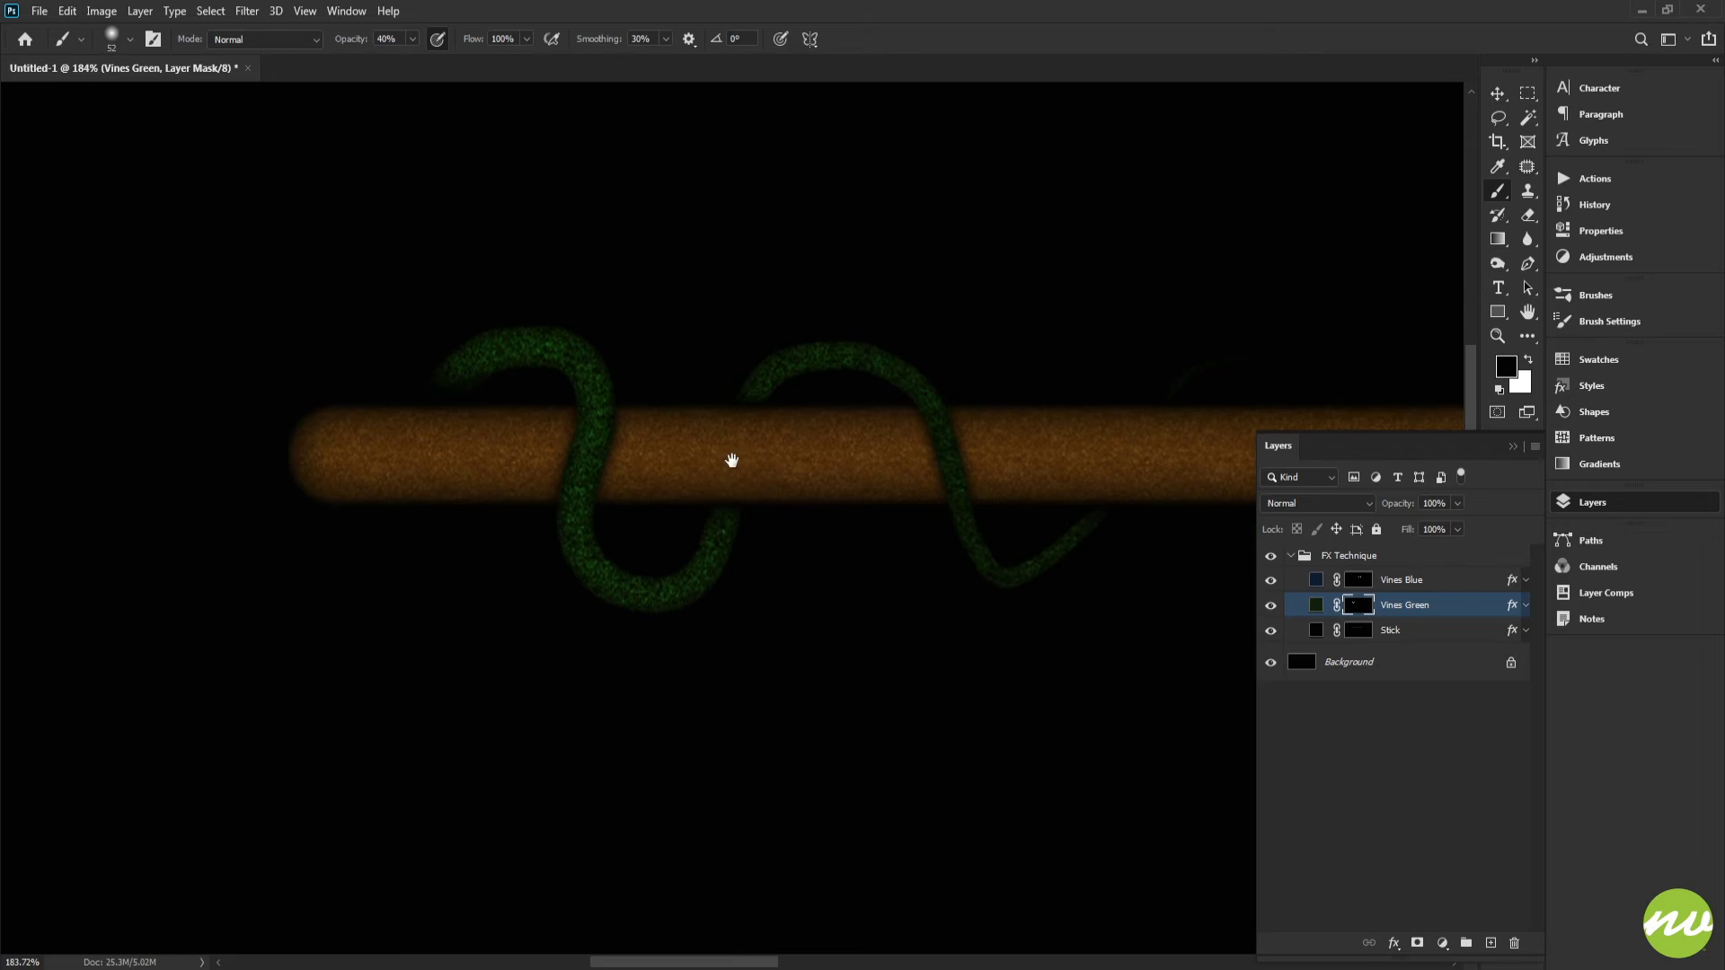
scroll(830, 477, down, 1)
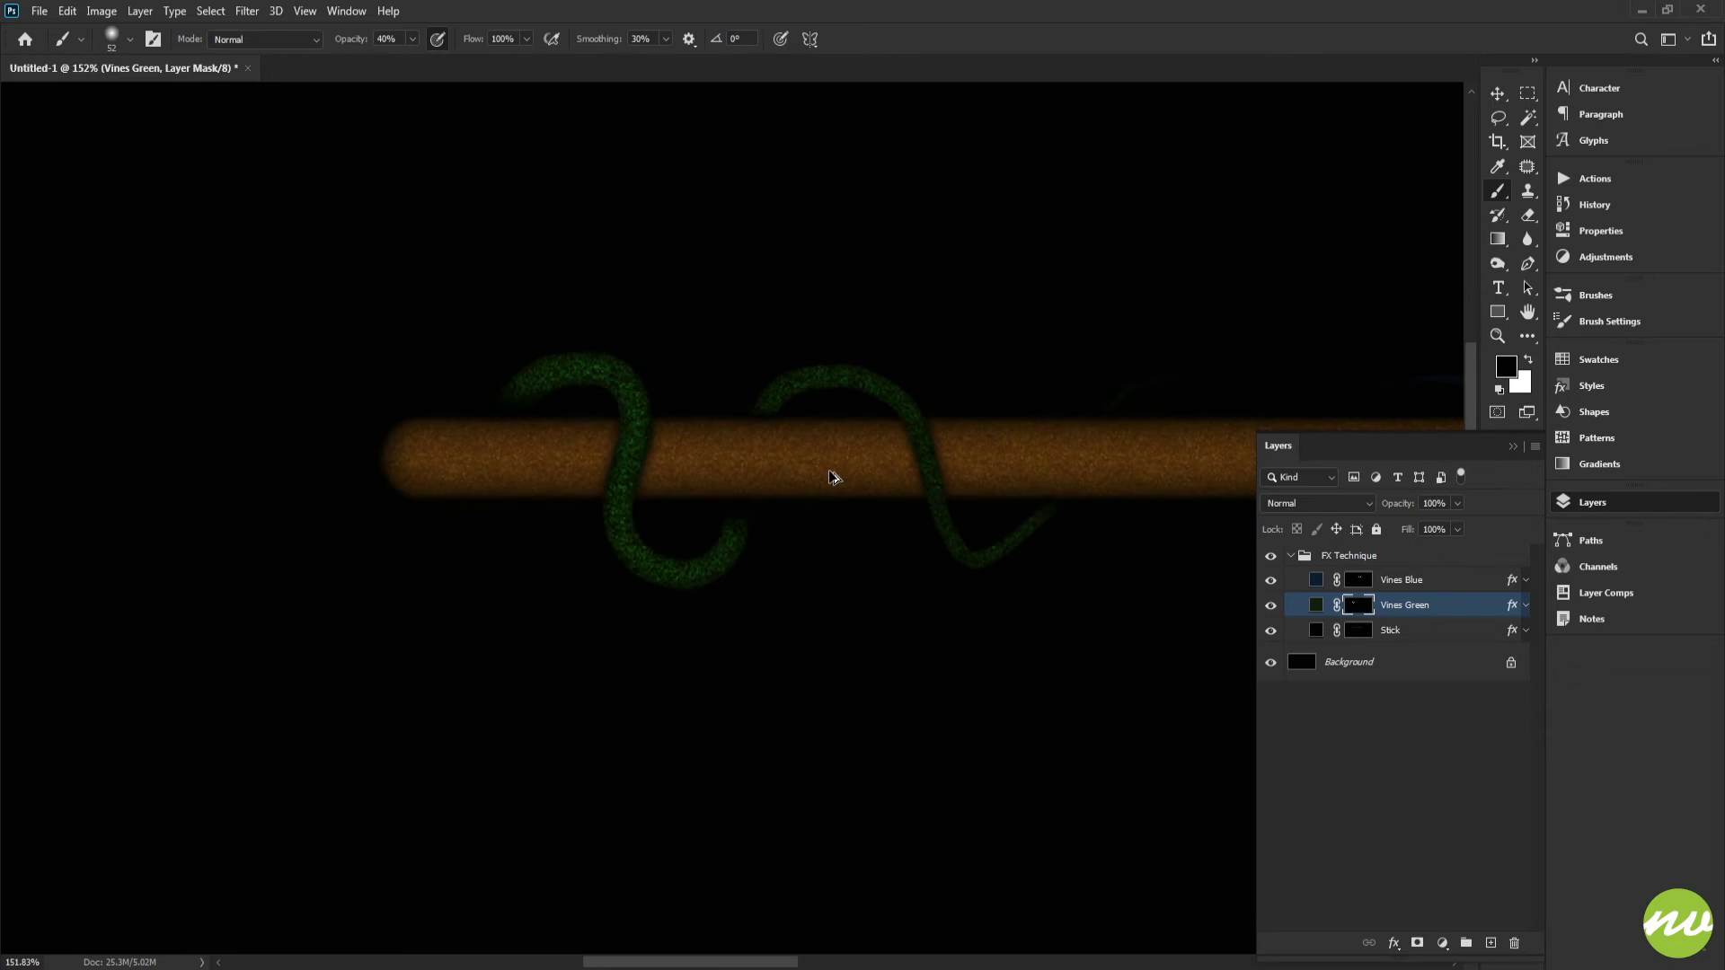
scroll(822, 530, up, 3)
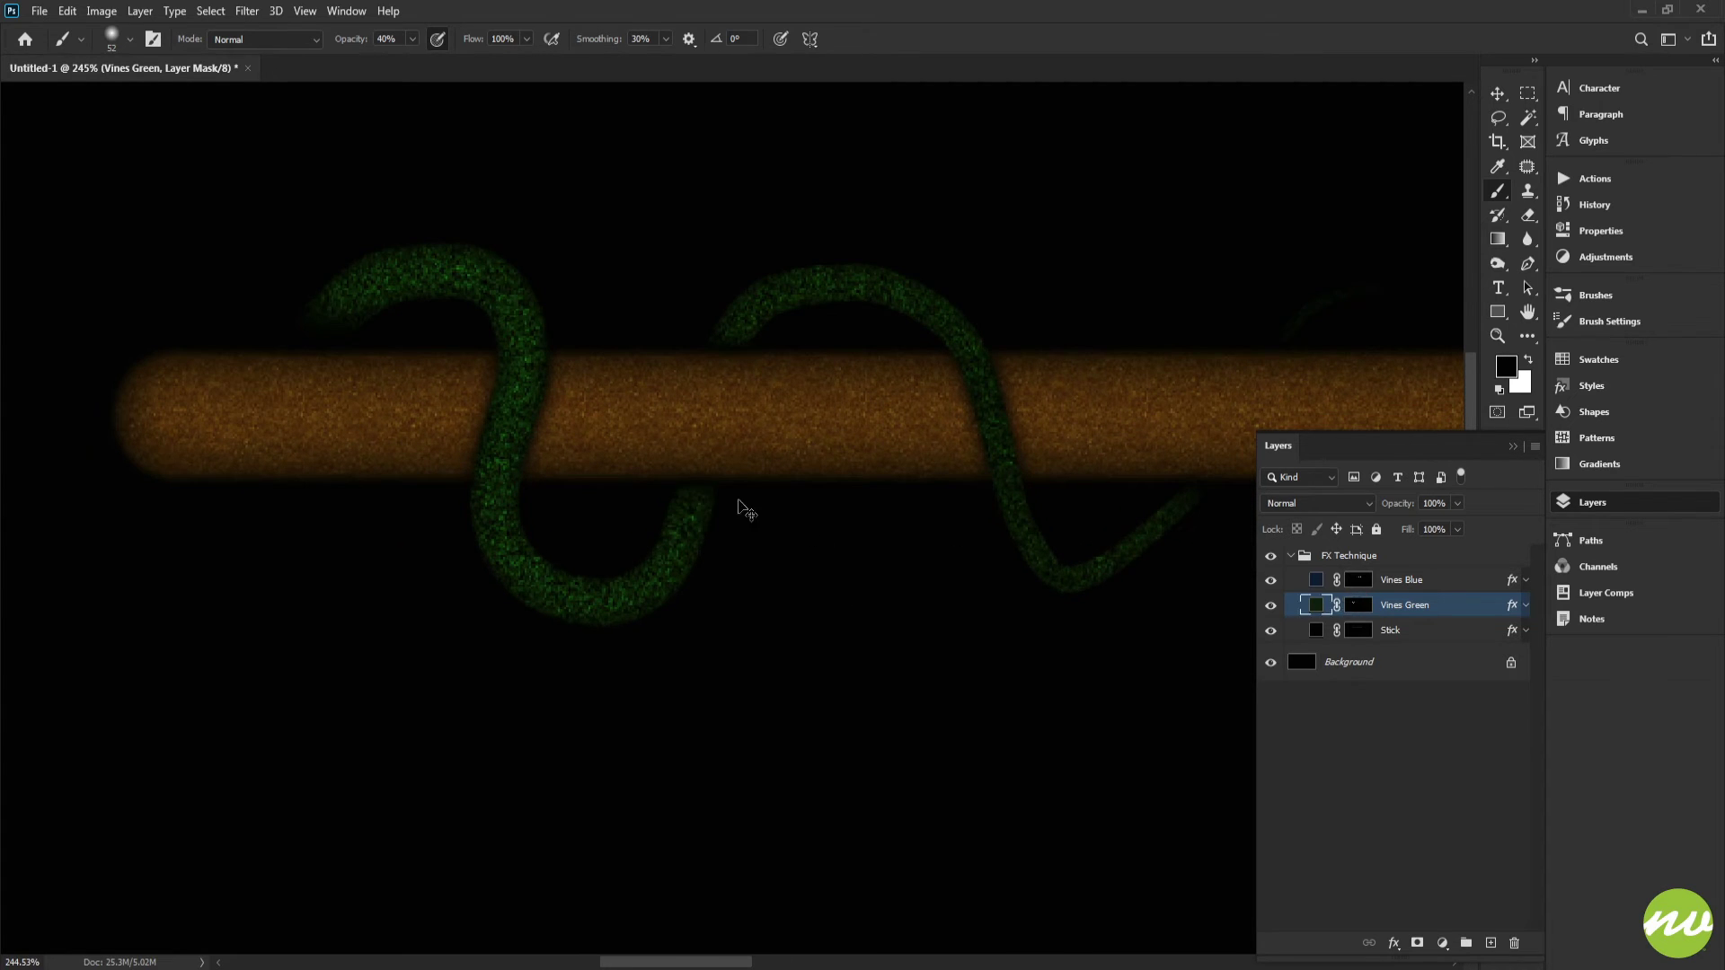
Step: Reselect the Vines Green layer mask and set the brush hardness to 85%
key(ctrl+2)
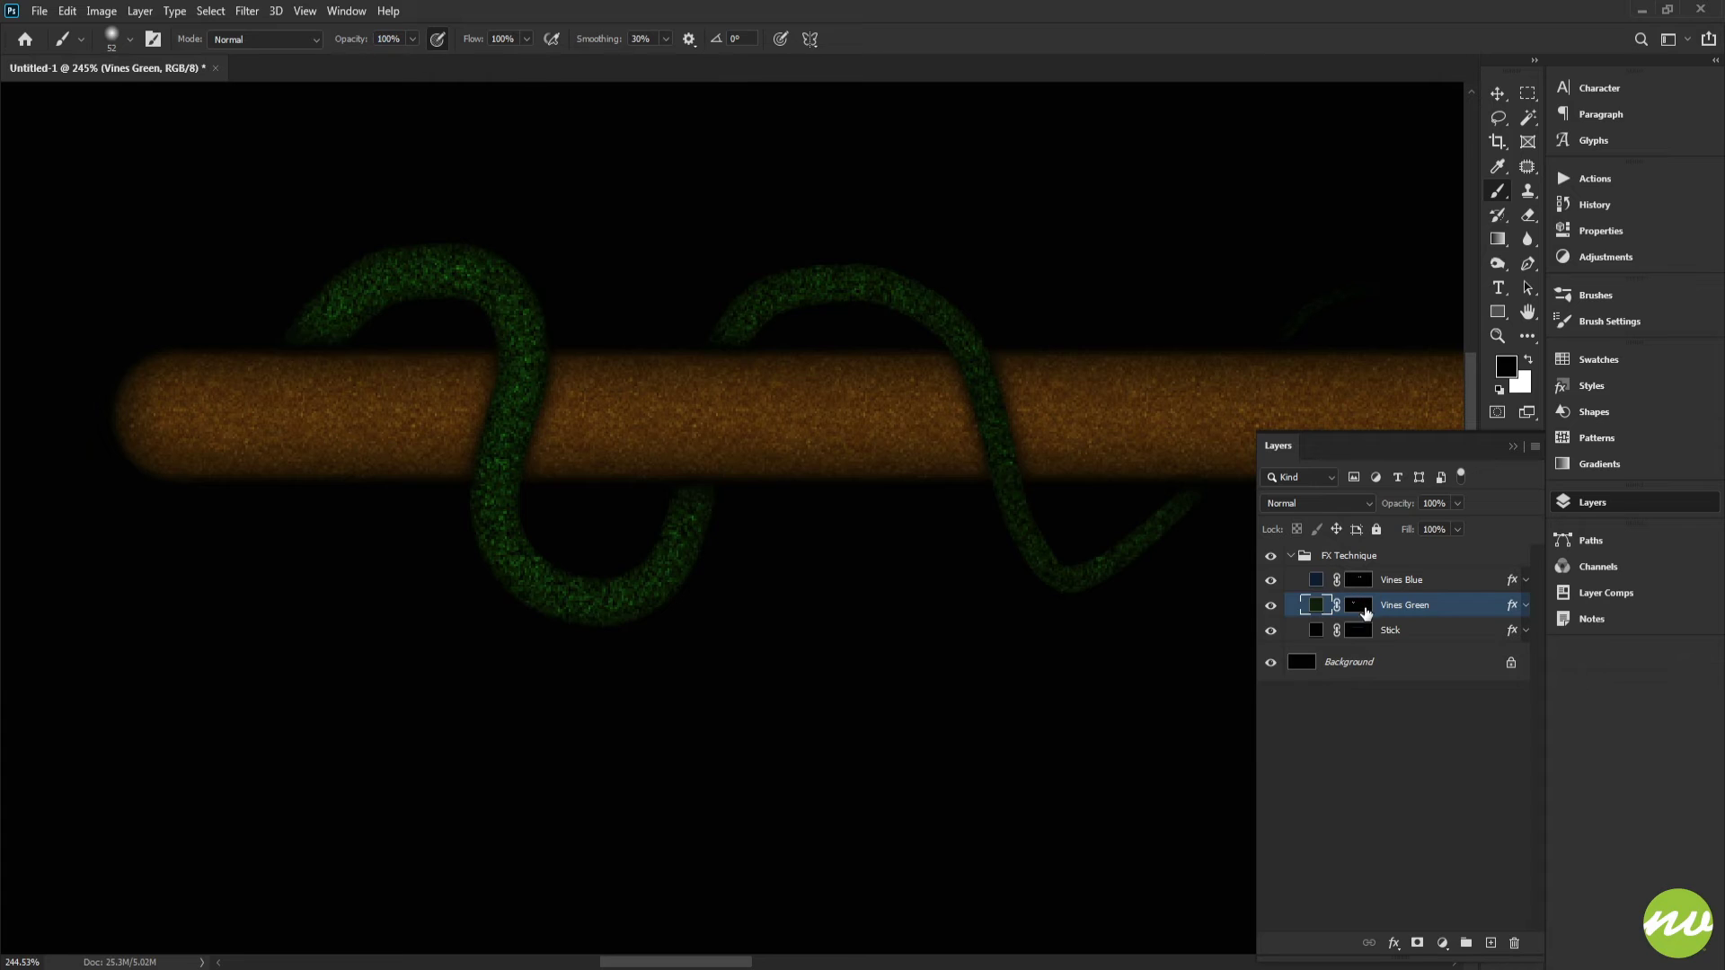
click(1364, 611)
scroll(1027, 423, right, 3)
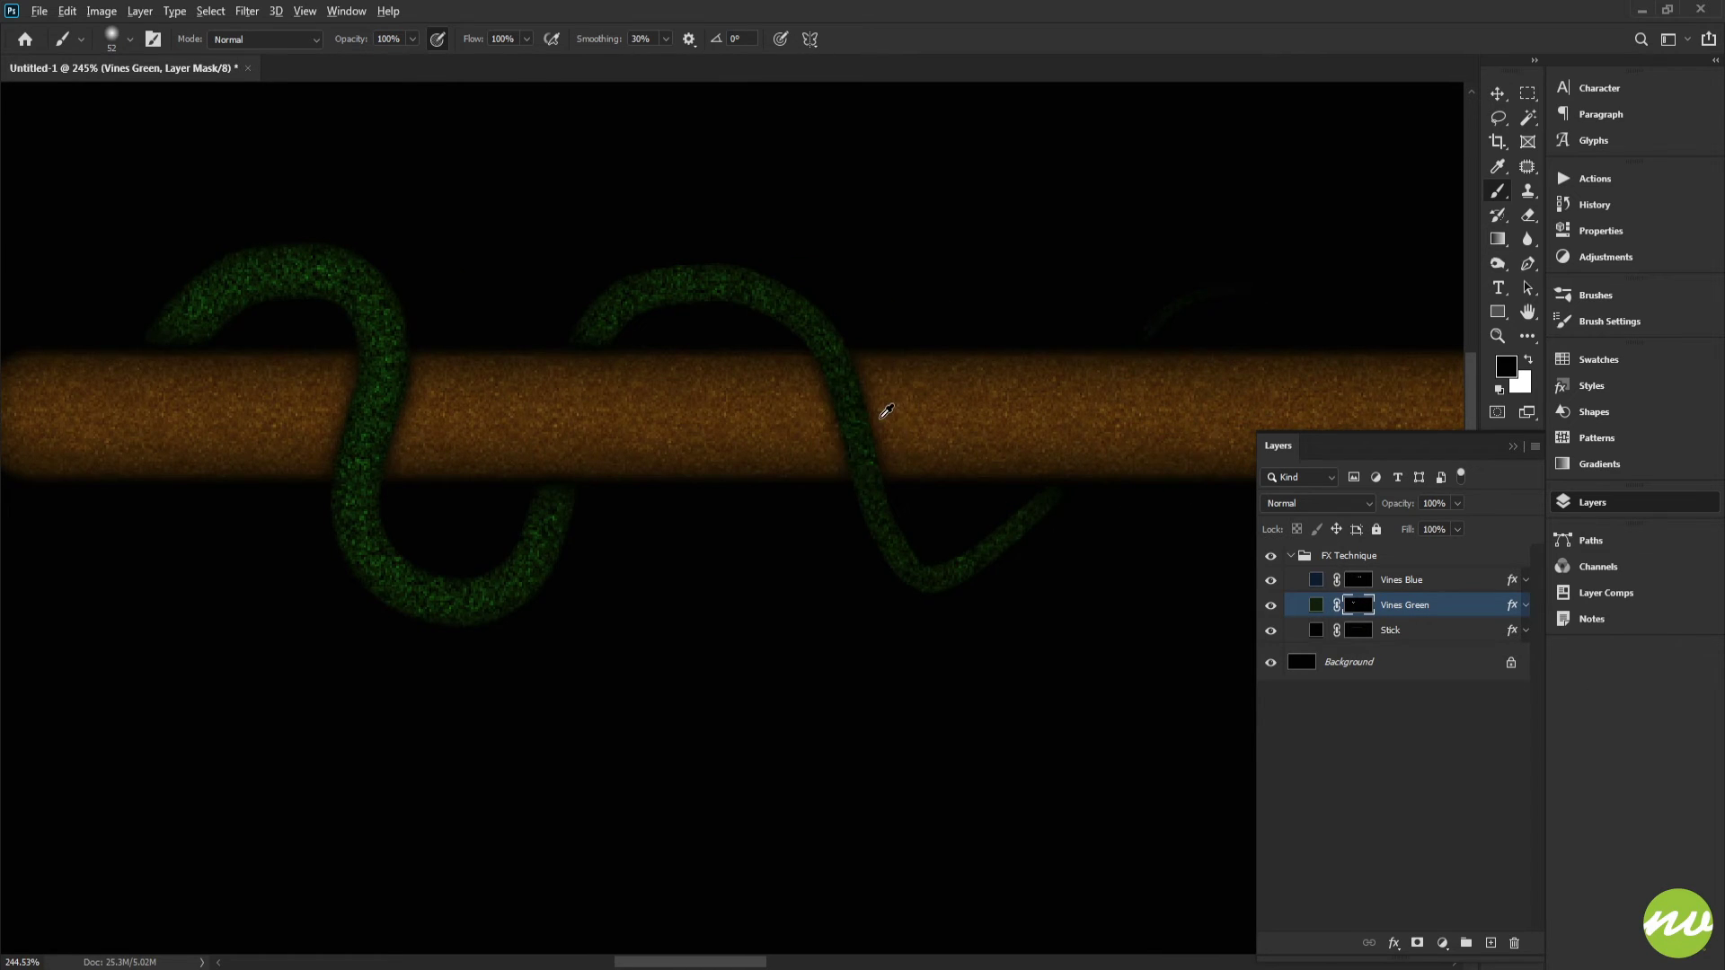
drag(880, 418, 862, 417)
right_click(962, 403)
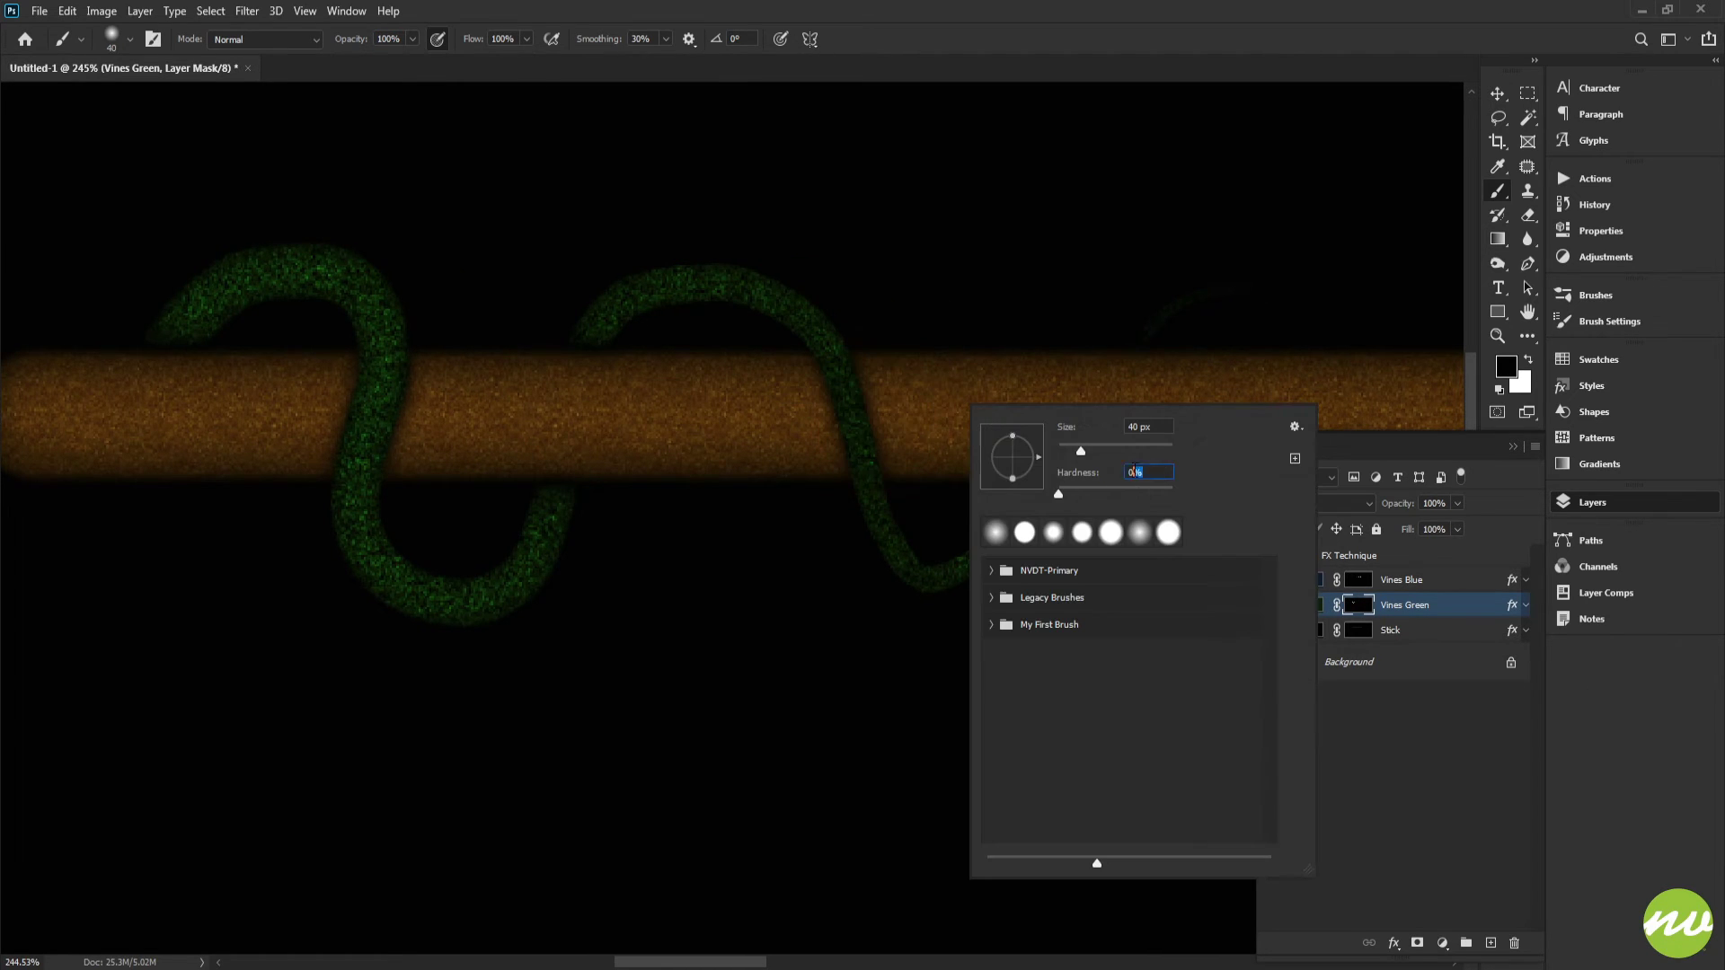
text(85)
click(987, 44)
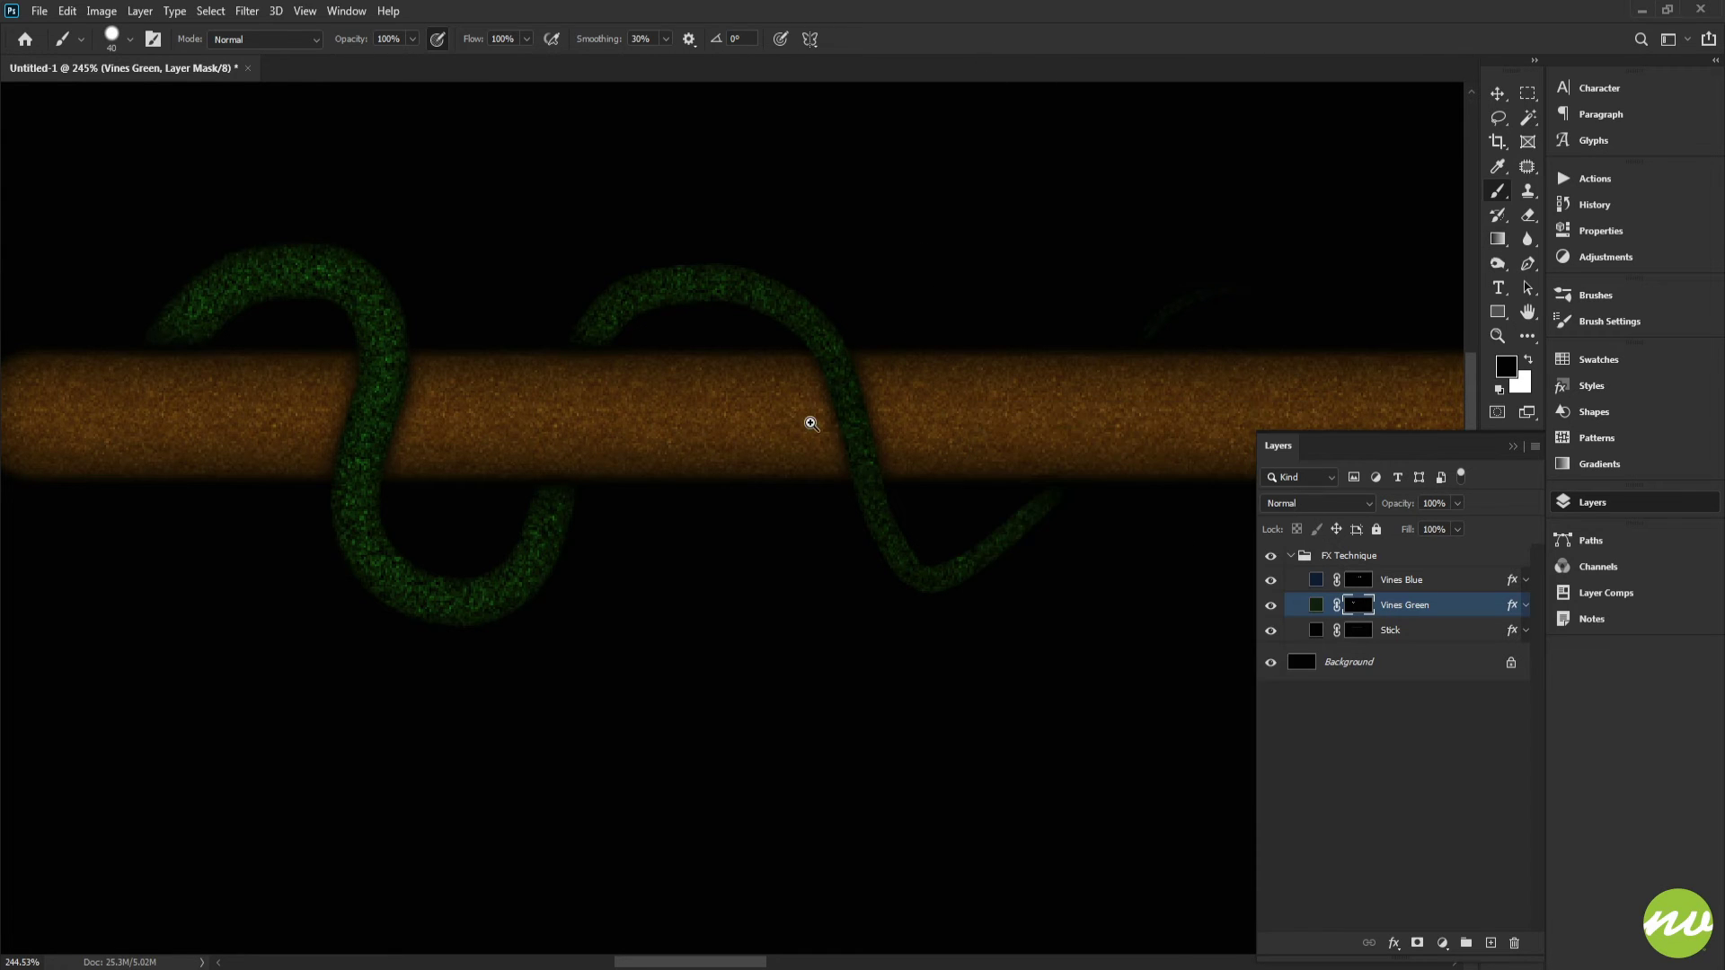
Step: Fill the Vines Green mask with black to hide the entire green vine
drag(810, 422, 881, 434)
drag(992, 448, 901, 422)
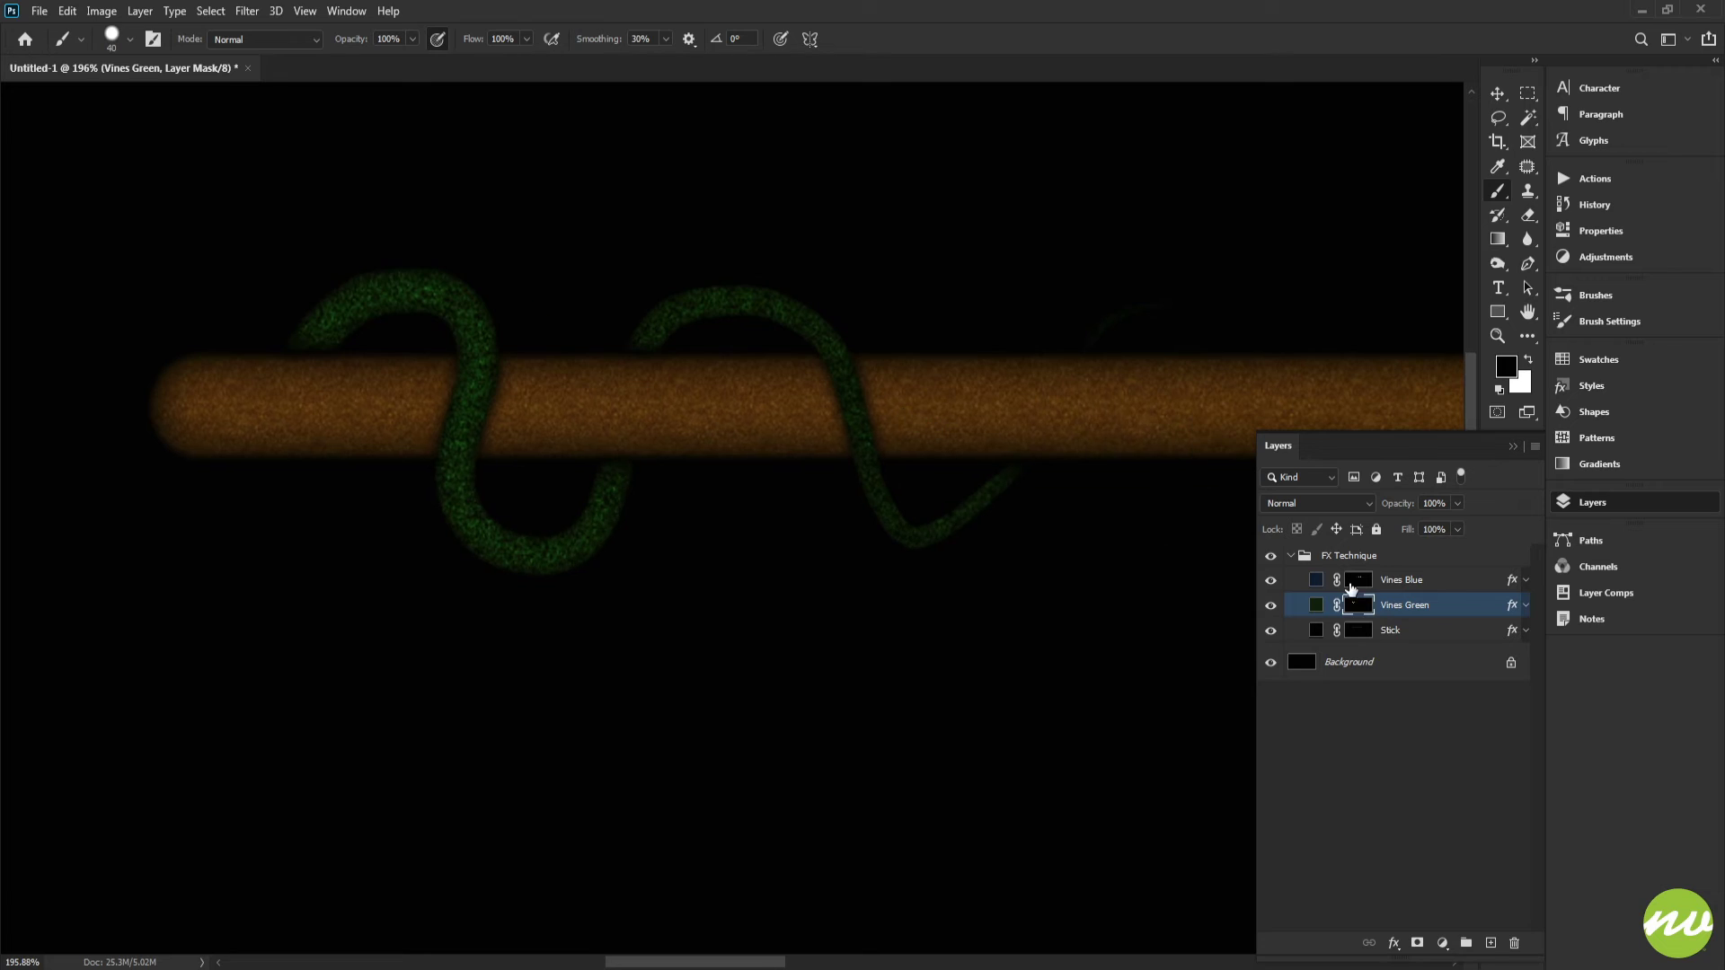
key(ctrl+BackSpace)
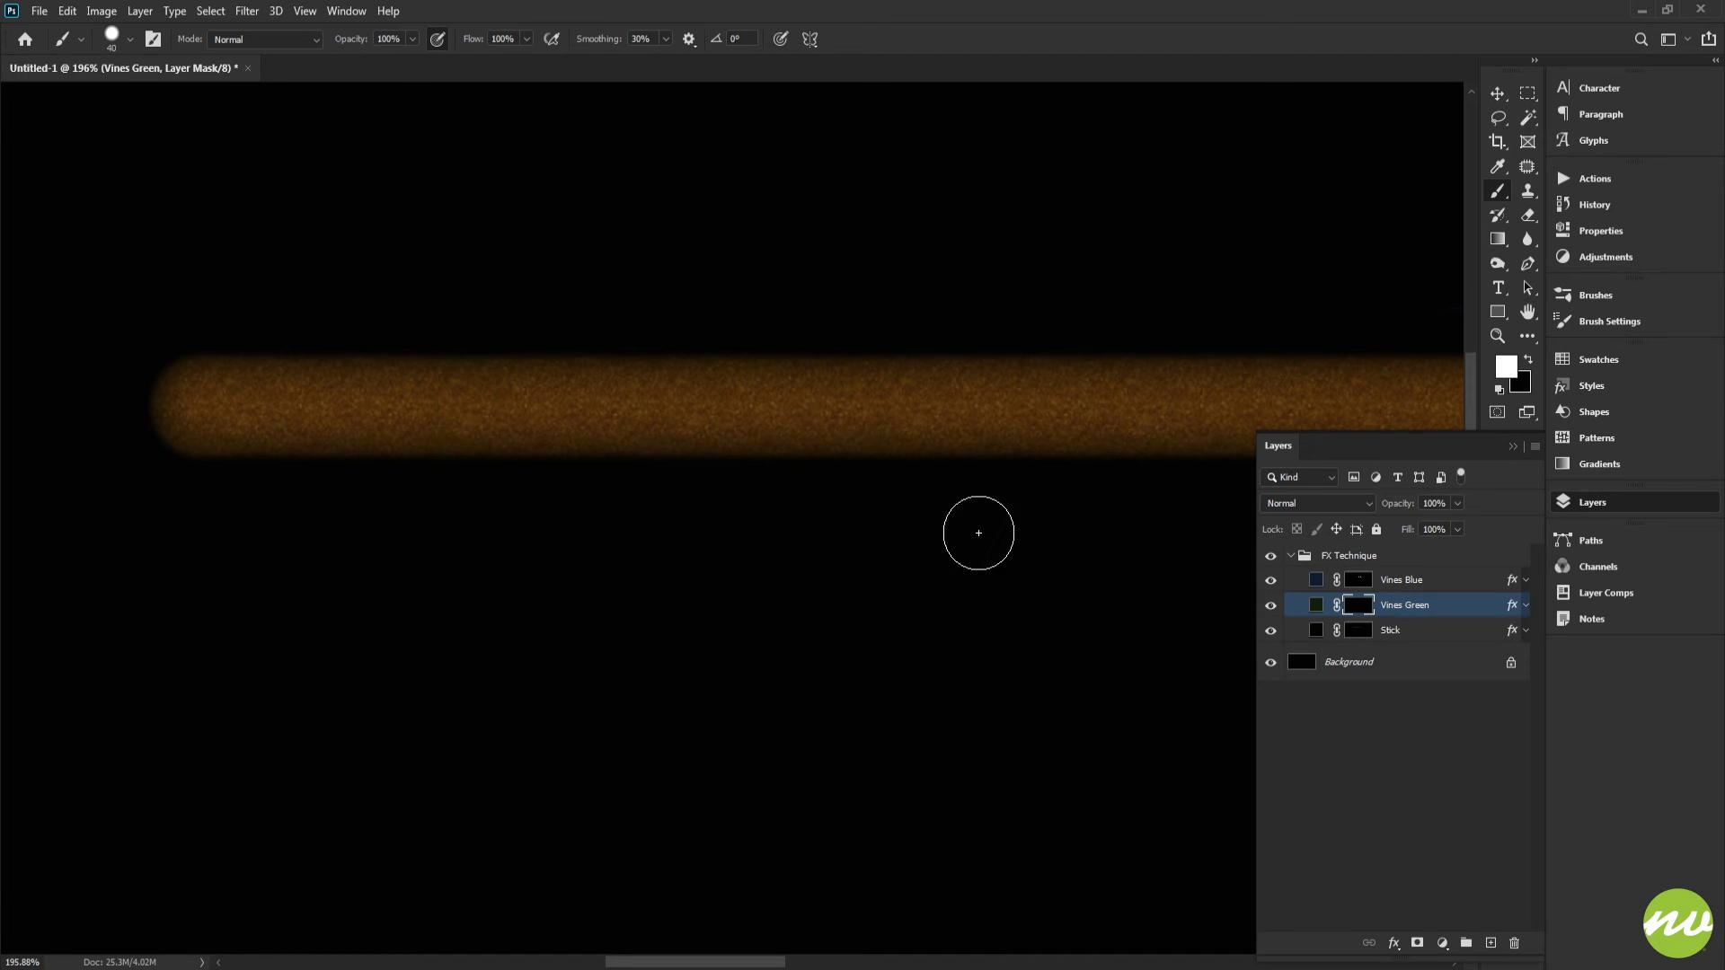
Step: Set a 15 px brush and enable Shape Dynamics with the size control on Fade at 900 steps
key(x)
right_click(593, 391)
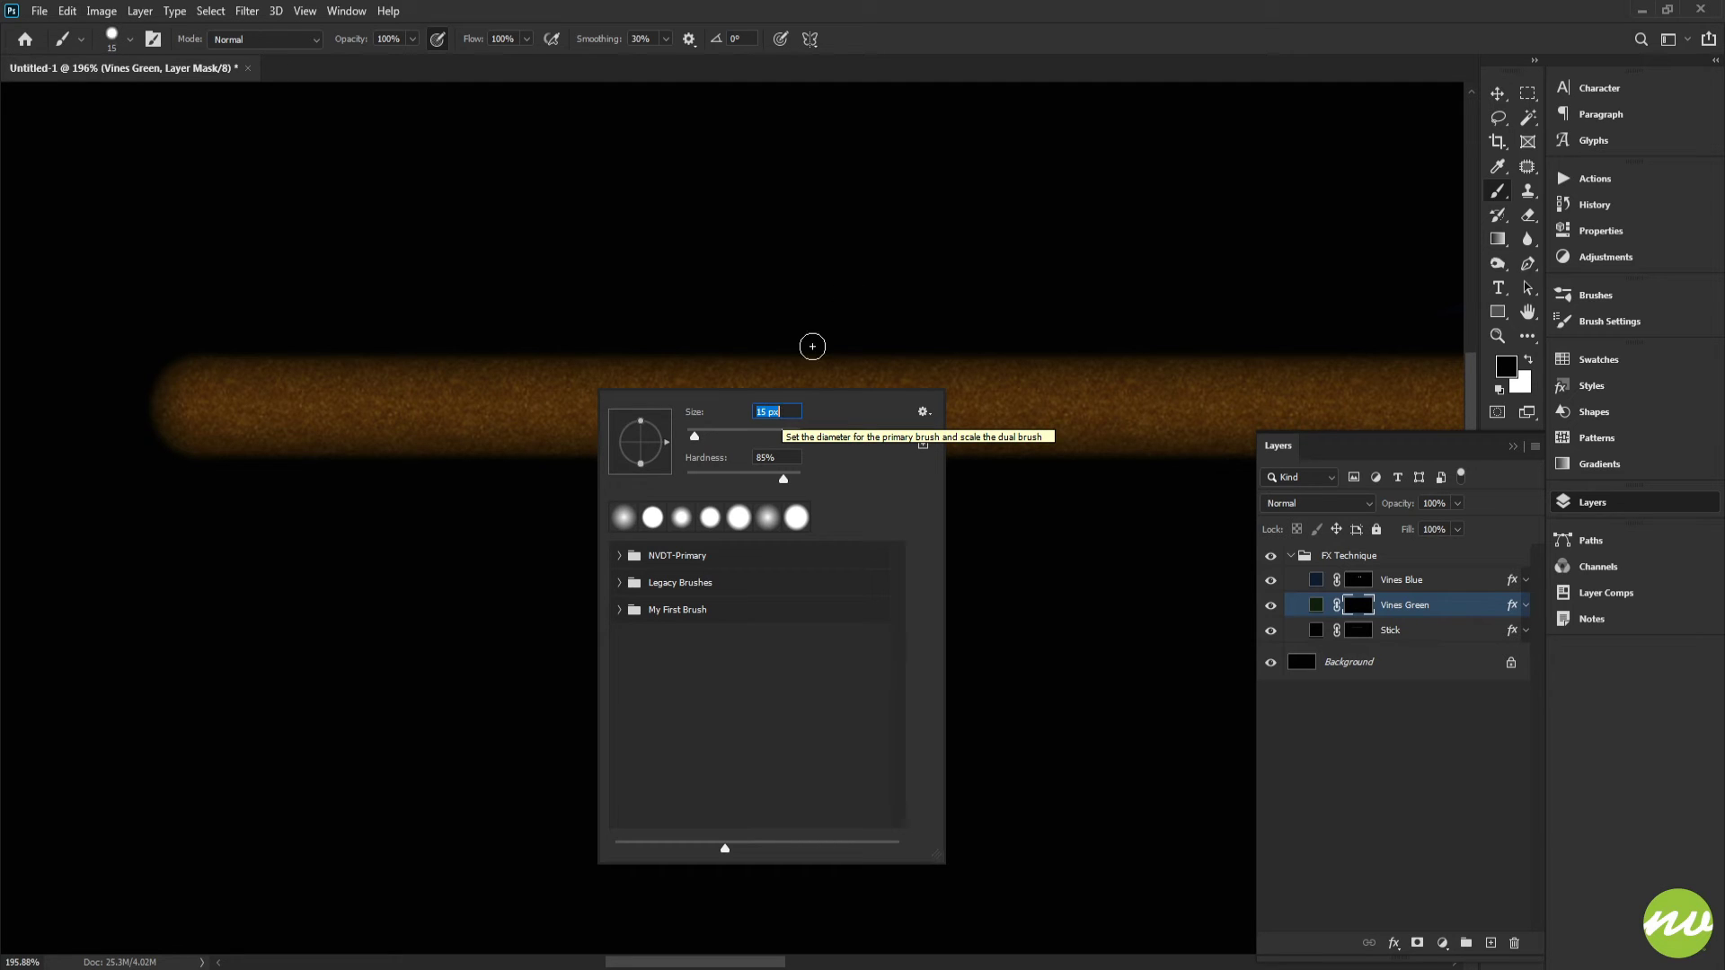
click(982, 45)
drag(1078, 389, 369, 414)
drag(1093, 446, 911, 397)
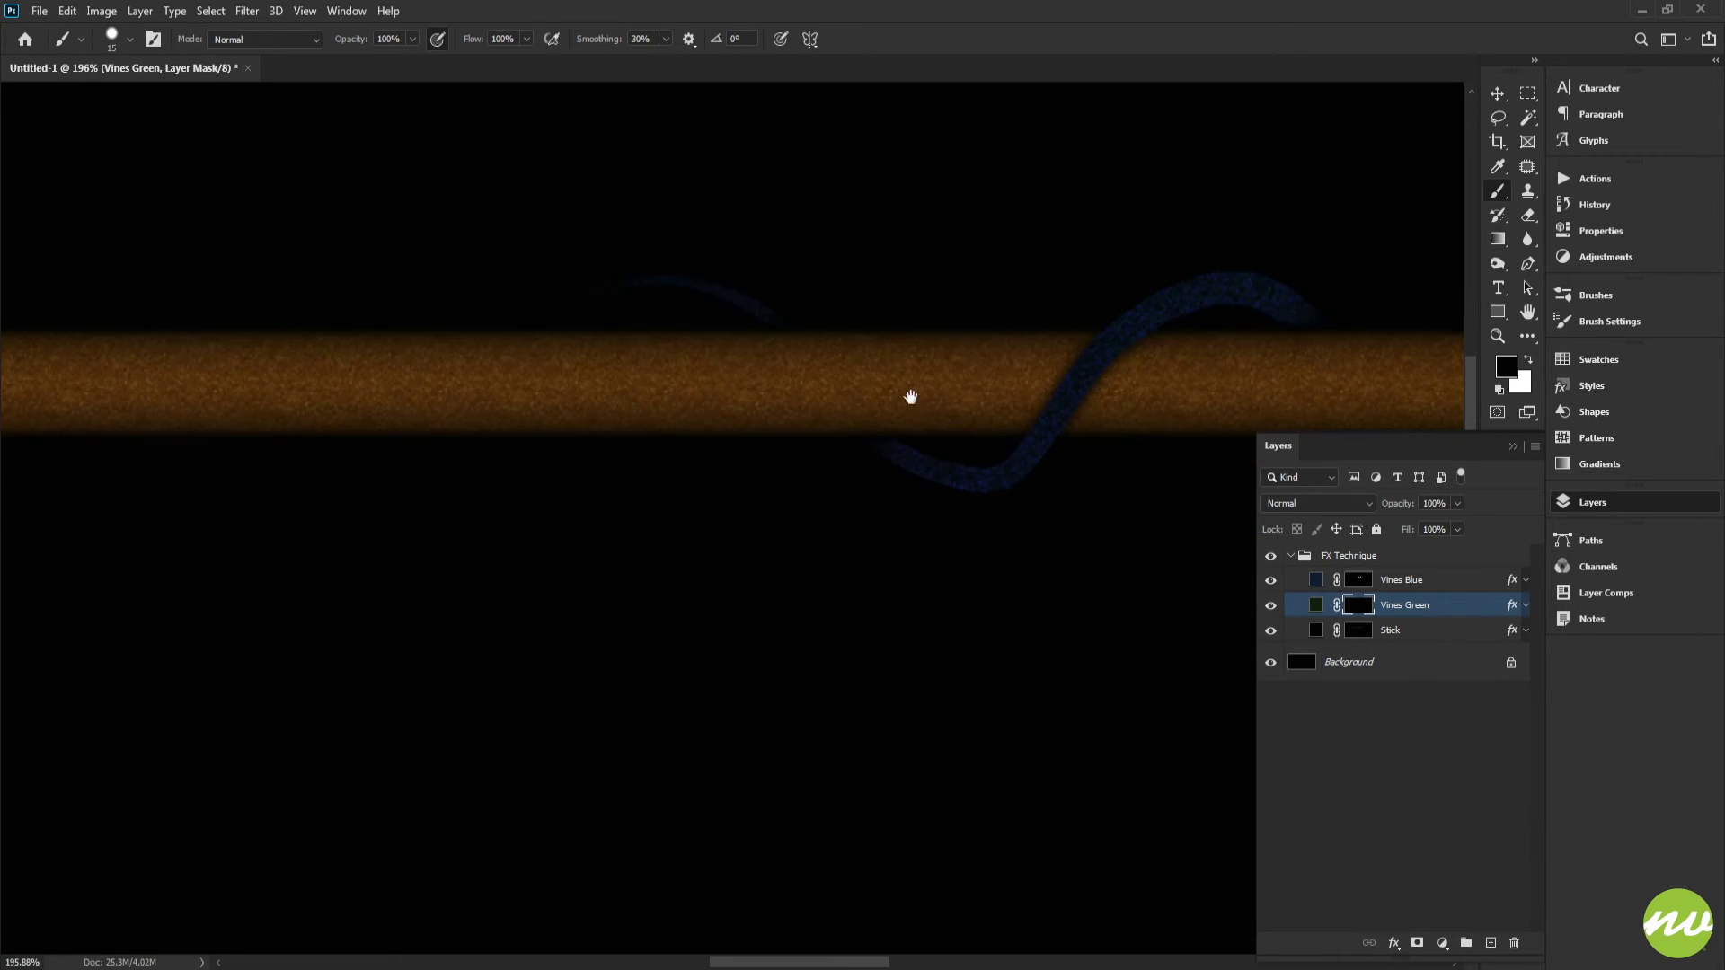
drag(1030, 402, 1088, 402)
drag(901, 375, 1136, 407)
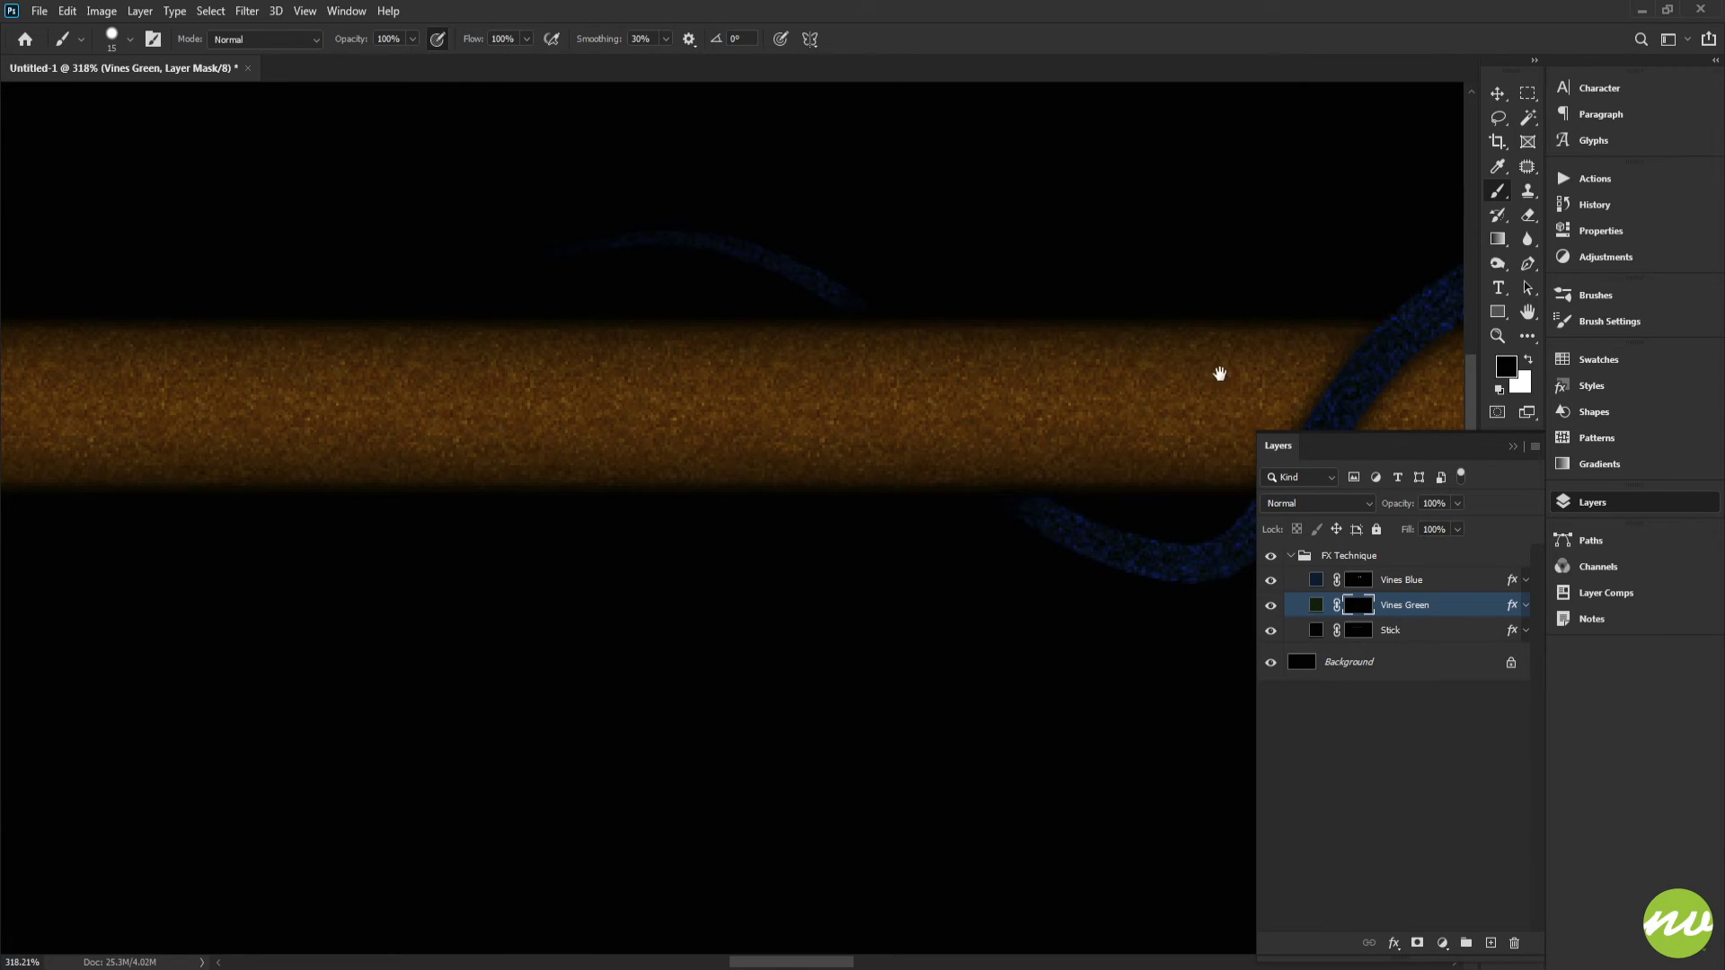
scroll(1185, 362, down, 6)
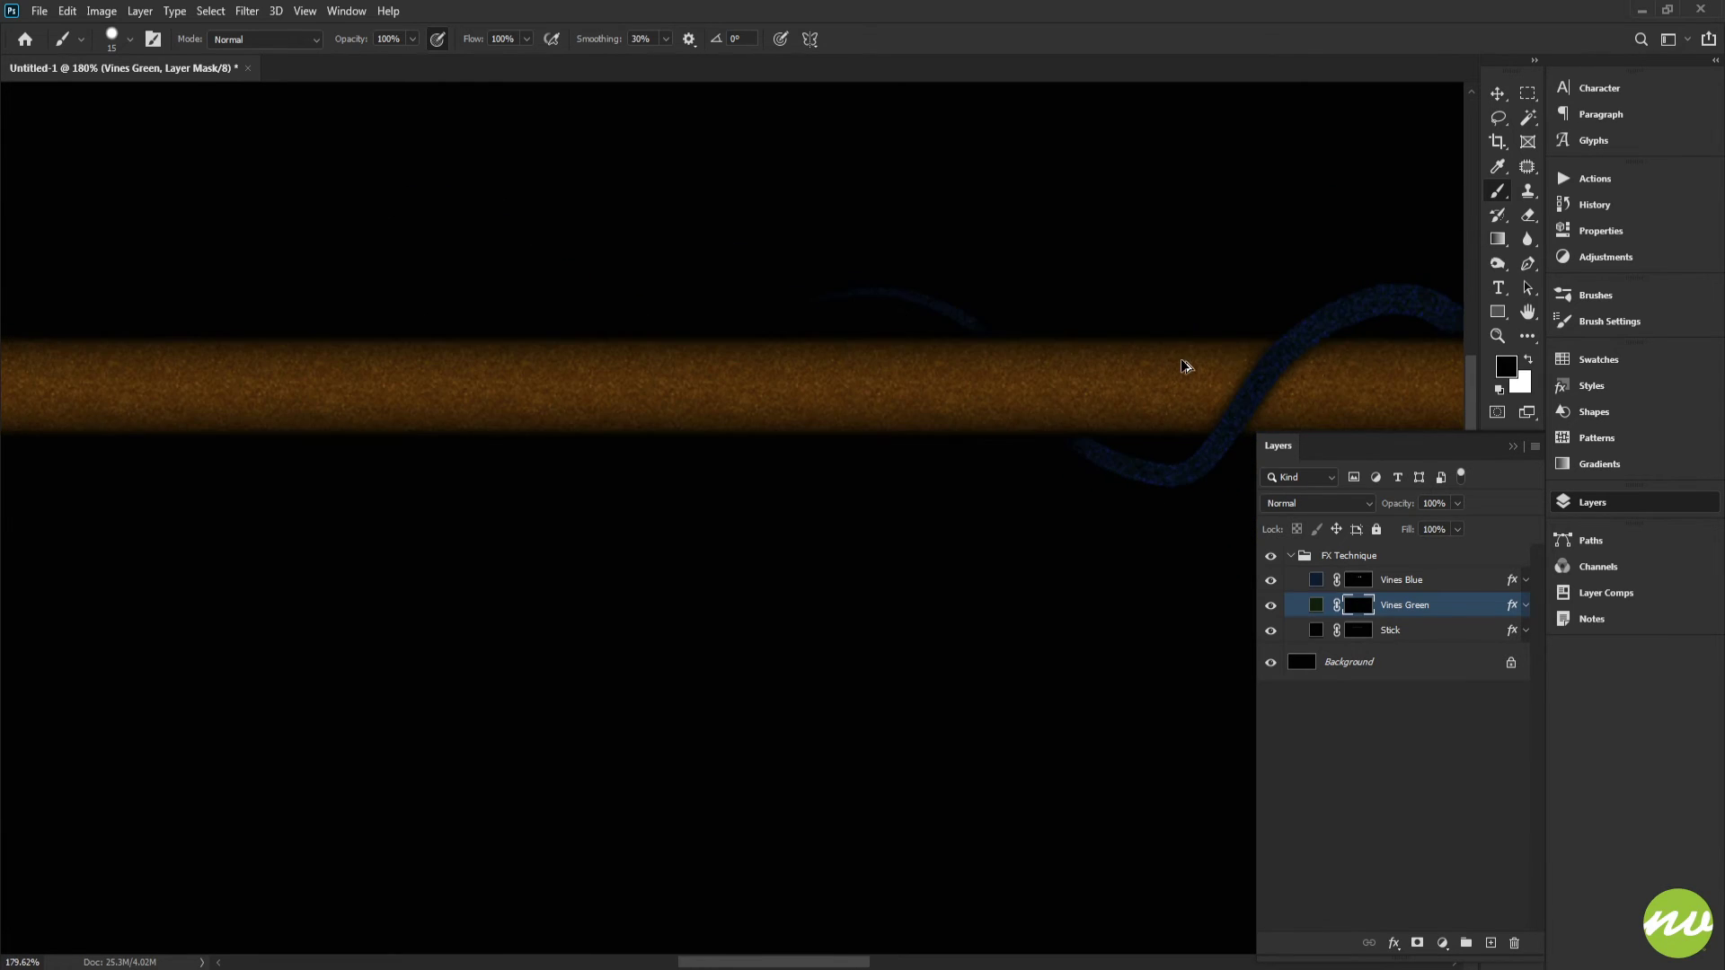
click(1615, 324)
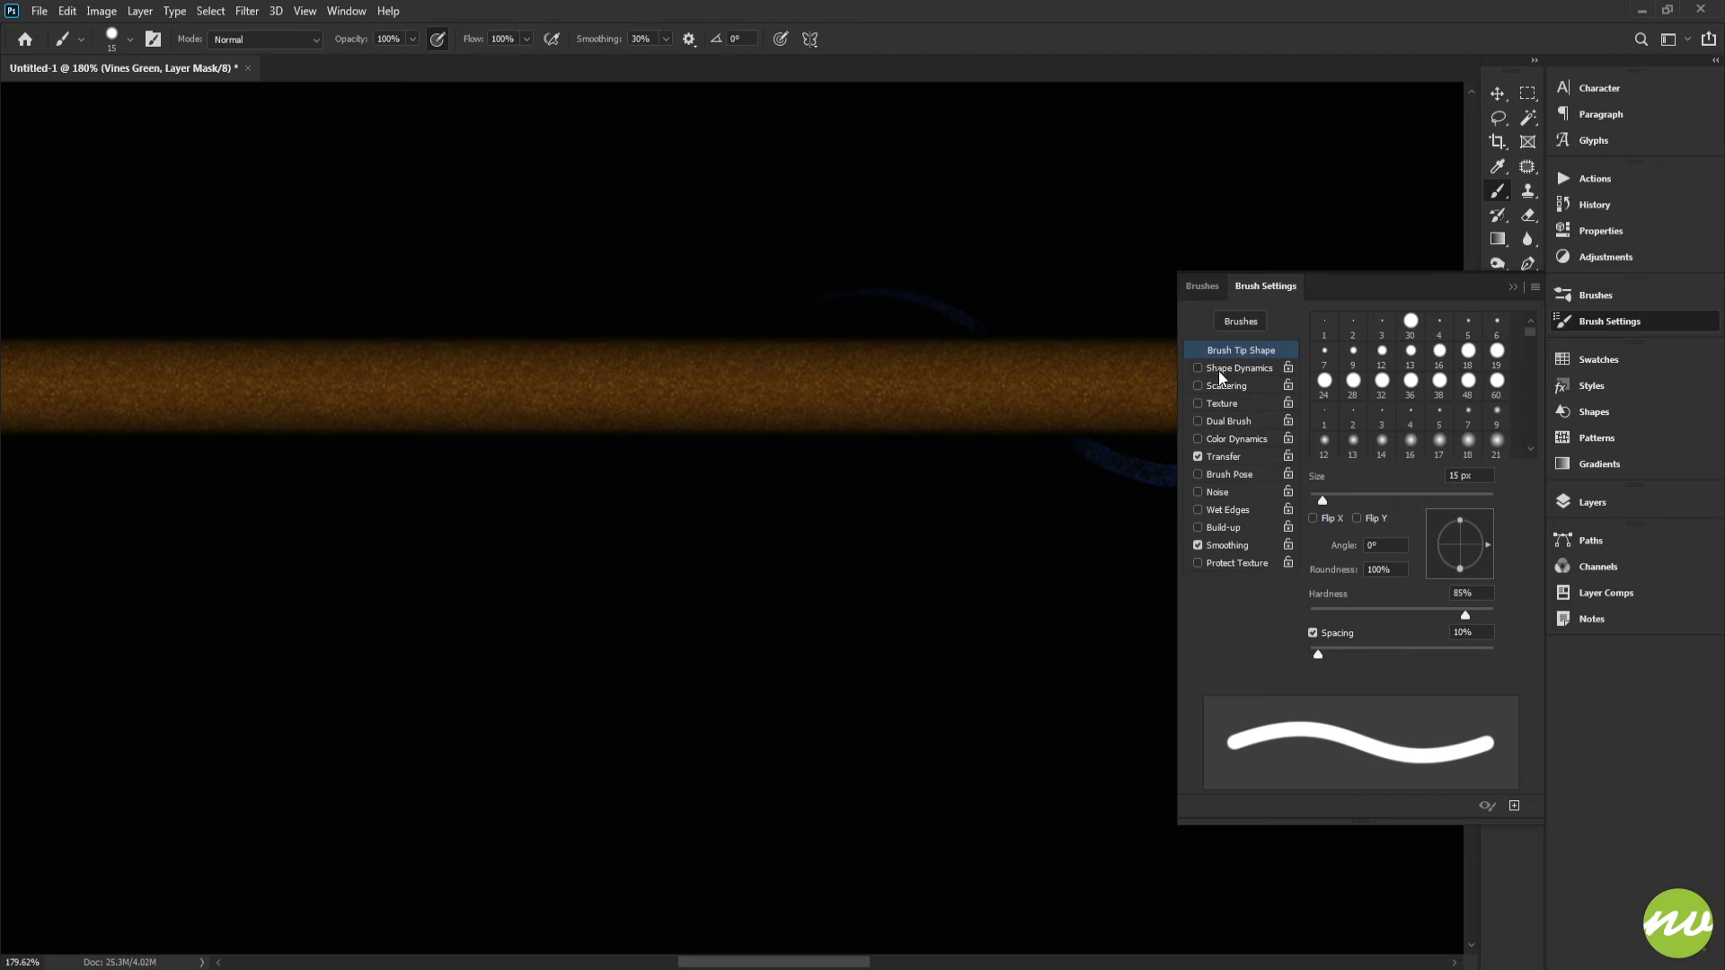
click(1220, 370)
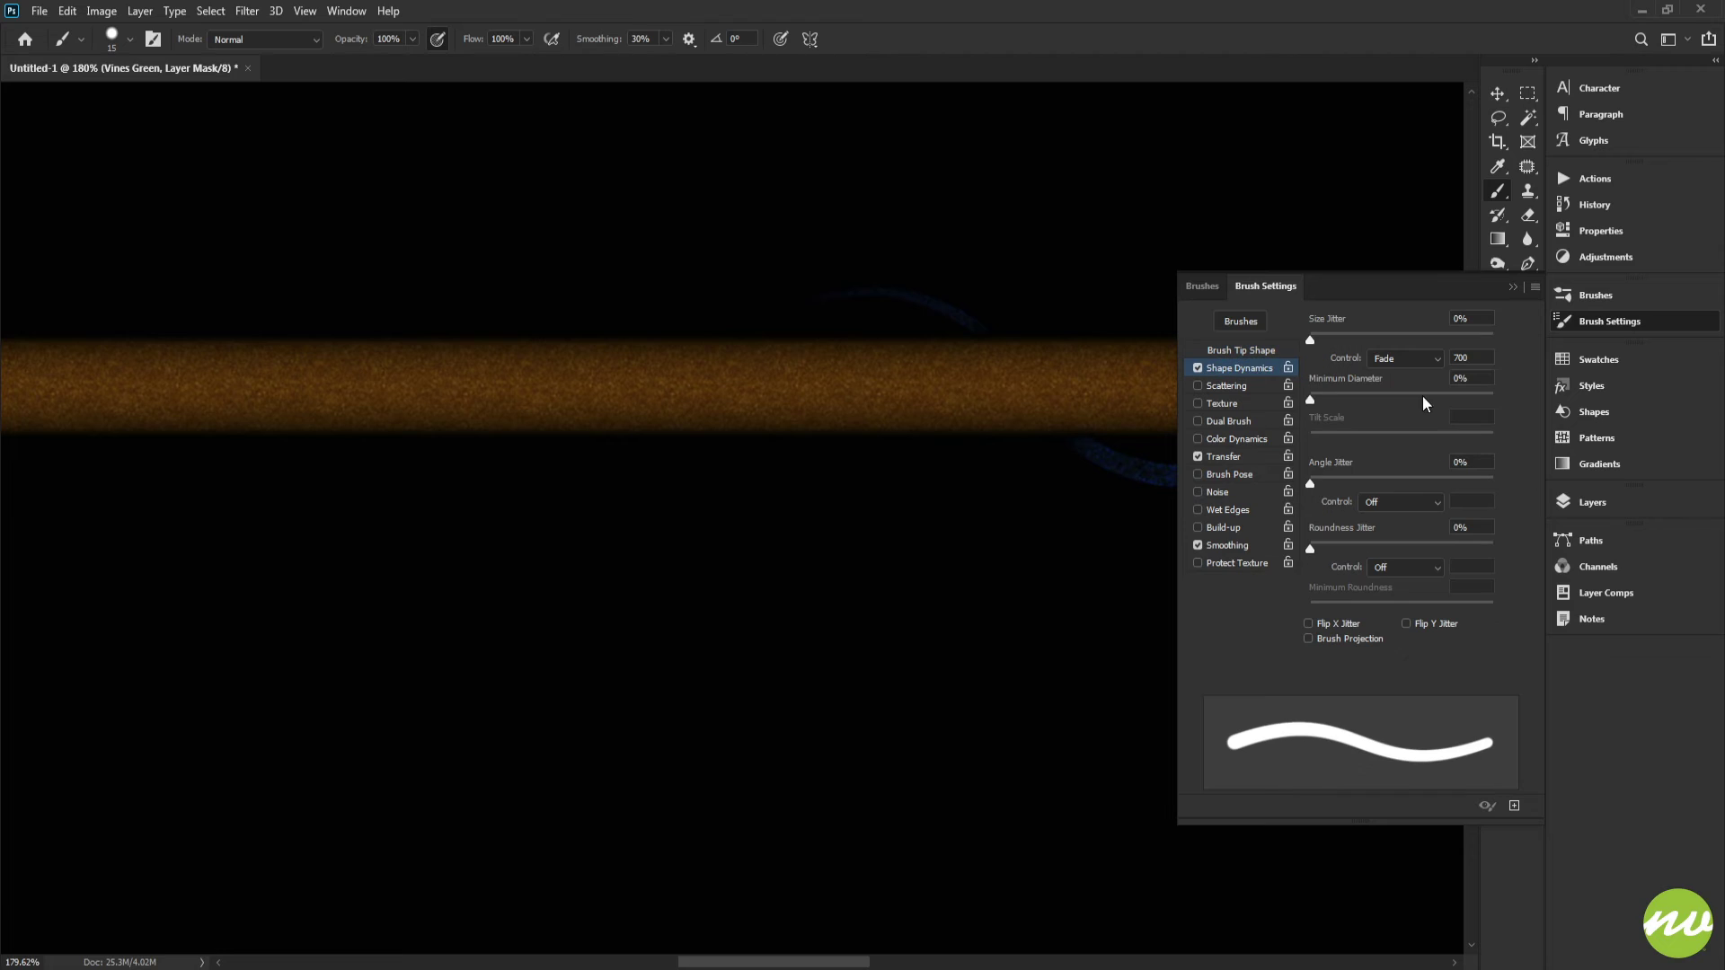
click(1466, 357)
text(100)
click(1617, 504)
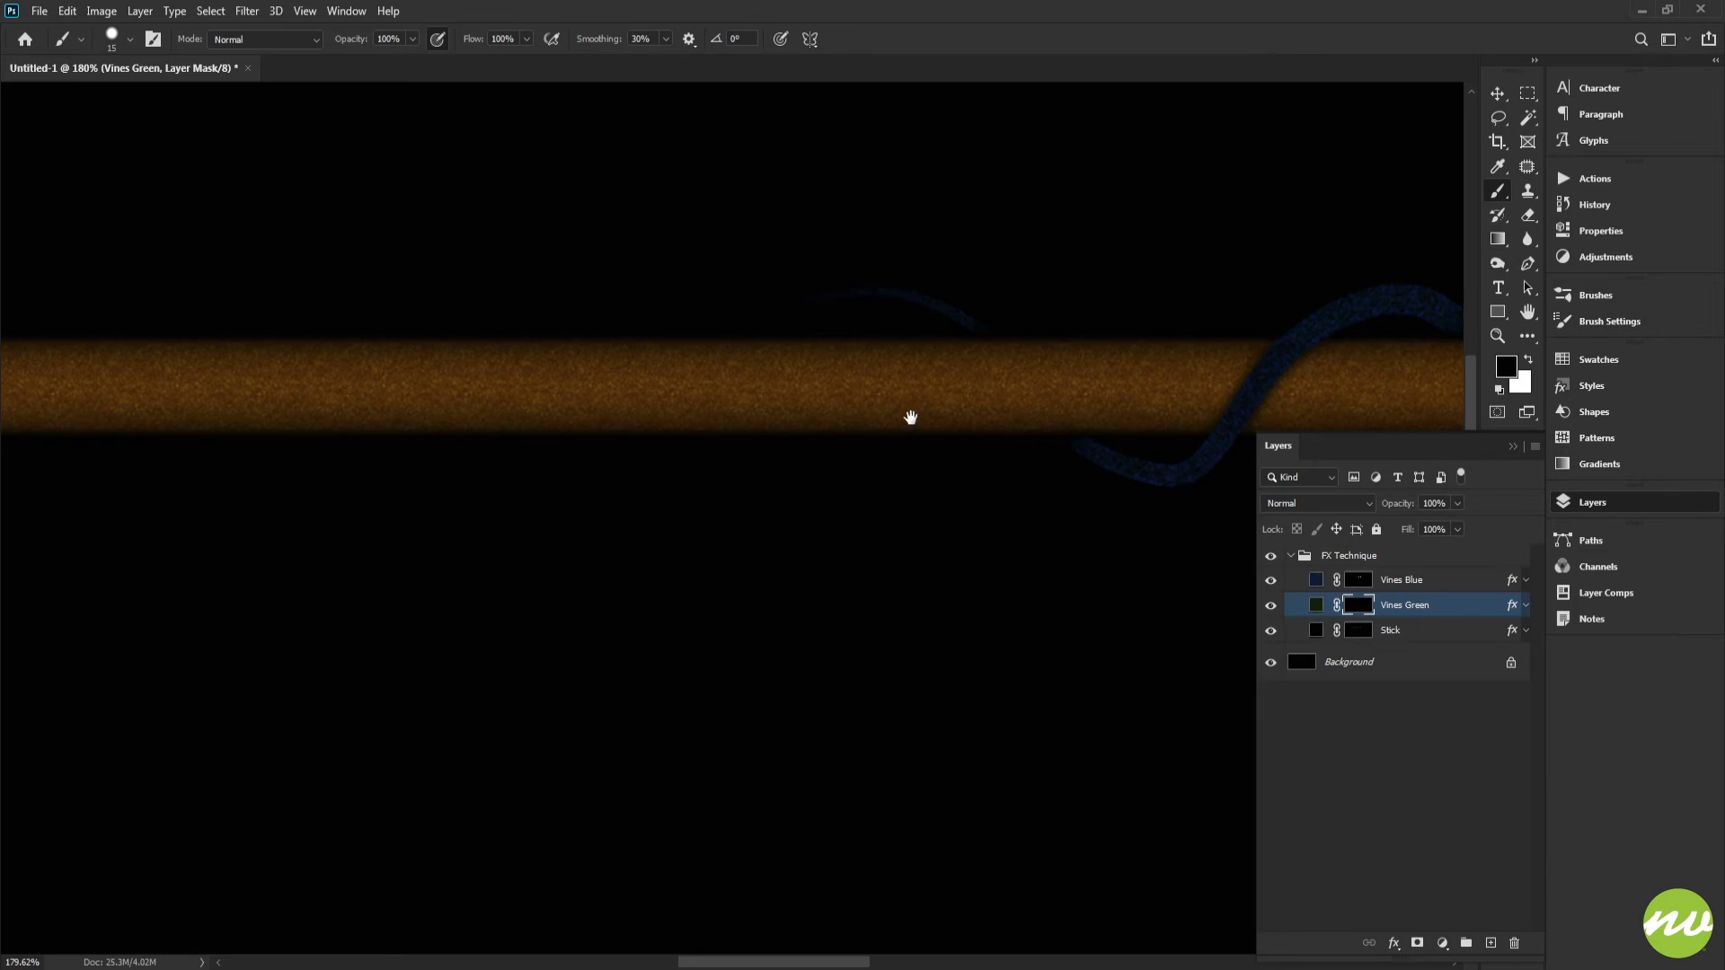
Step: Paint a white fading vine stroke along the stick on the mask and undo it
mouse_move(910, 417)
mouse_down()
mouse_move(1081, 397)
mouse_move(993, 381)
mouse_up()
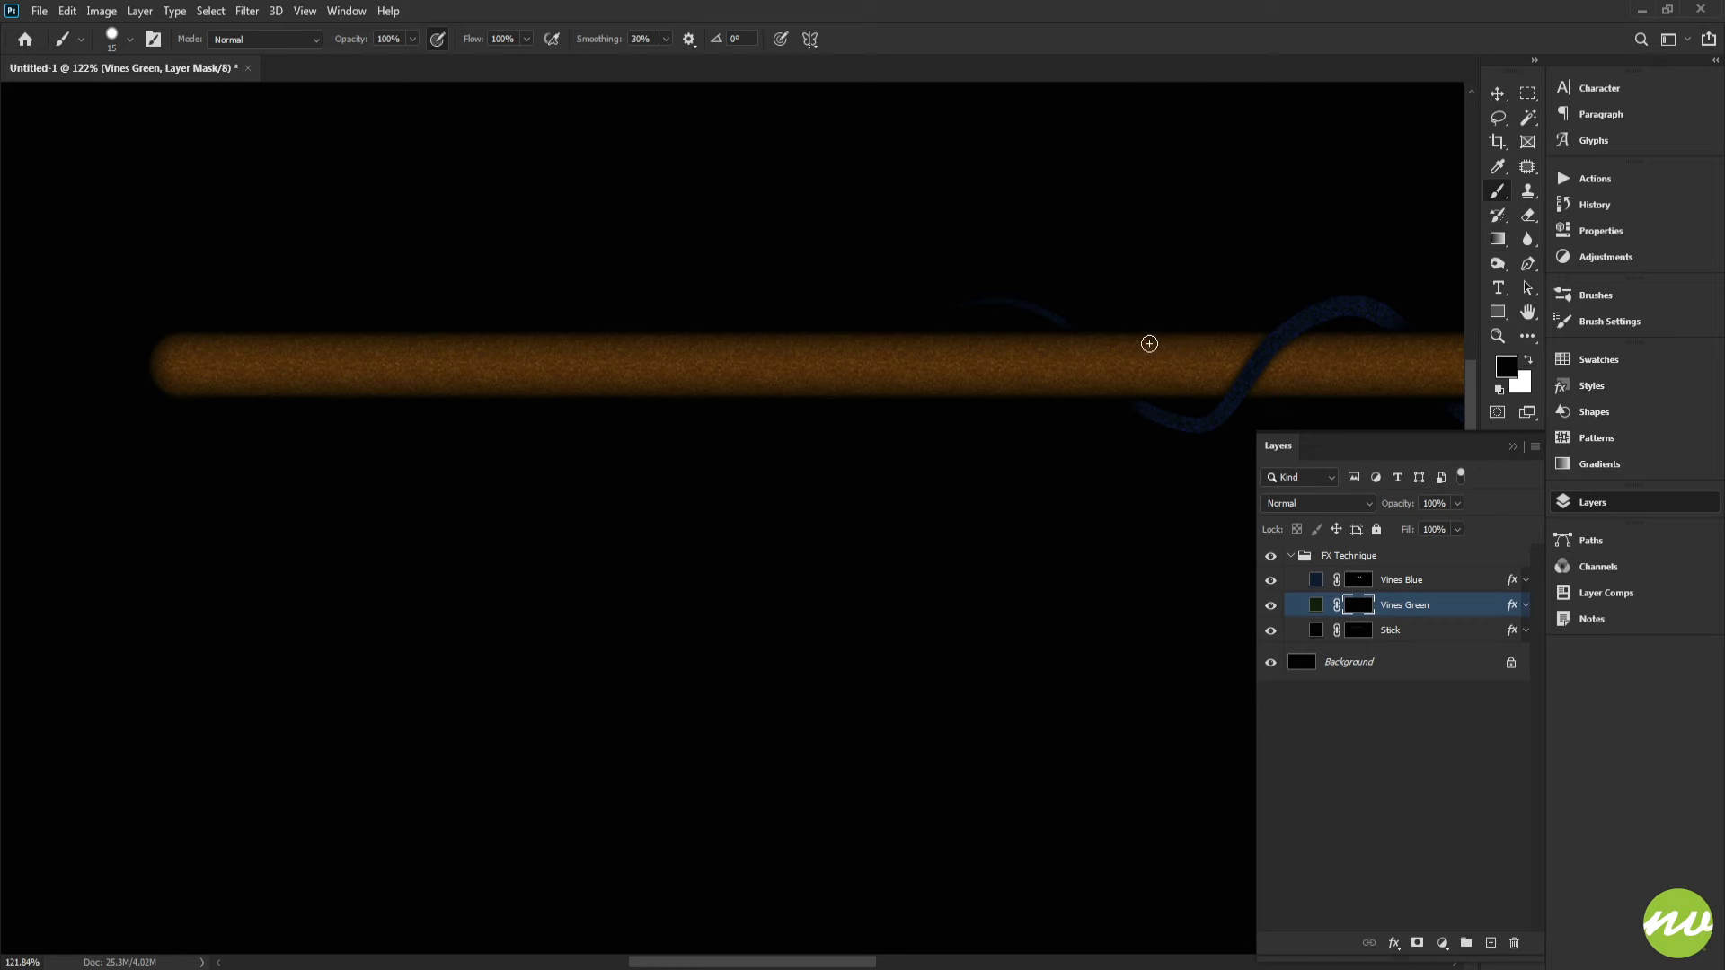
key(x)
mouse_move(1173, 356)
mouse_down()
mouse_move(1097, 362)
mouse_move(1051, 423)
mouse_move(924, 385)
mouse_move(850, 302)
mouse_up()
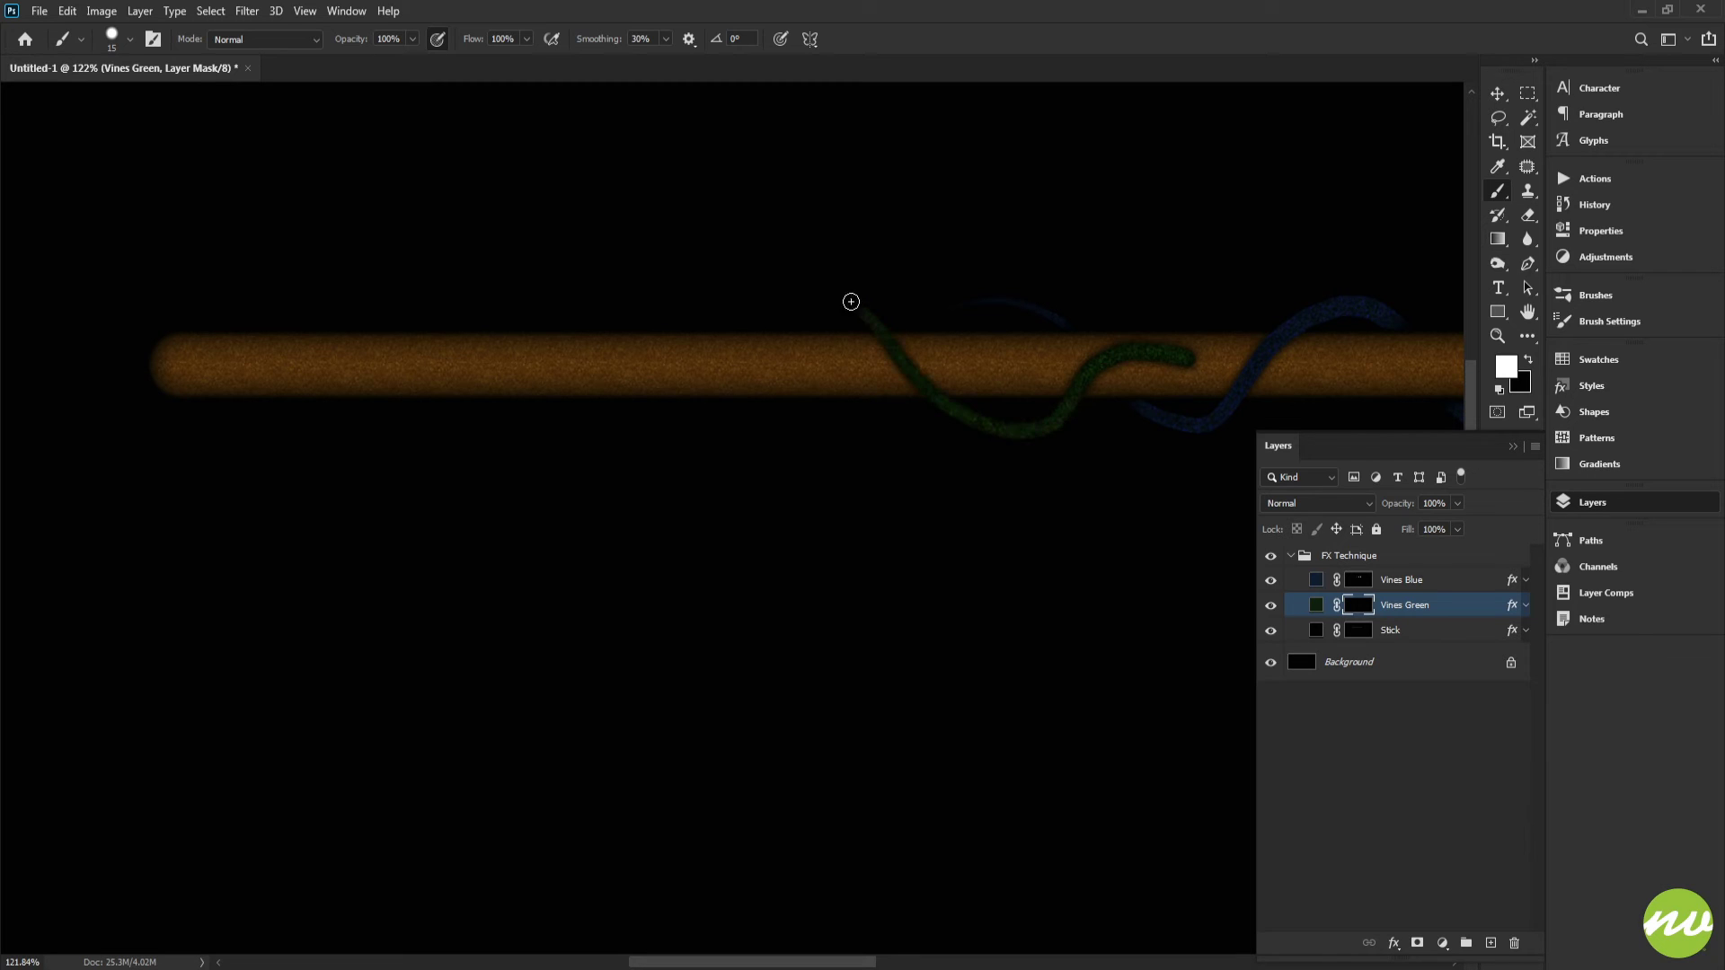
mouse_move(738, 323)
mouse_down()
mouse_move(617, 412)
mouse_move(458, 346)
mouse_up()
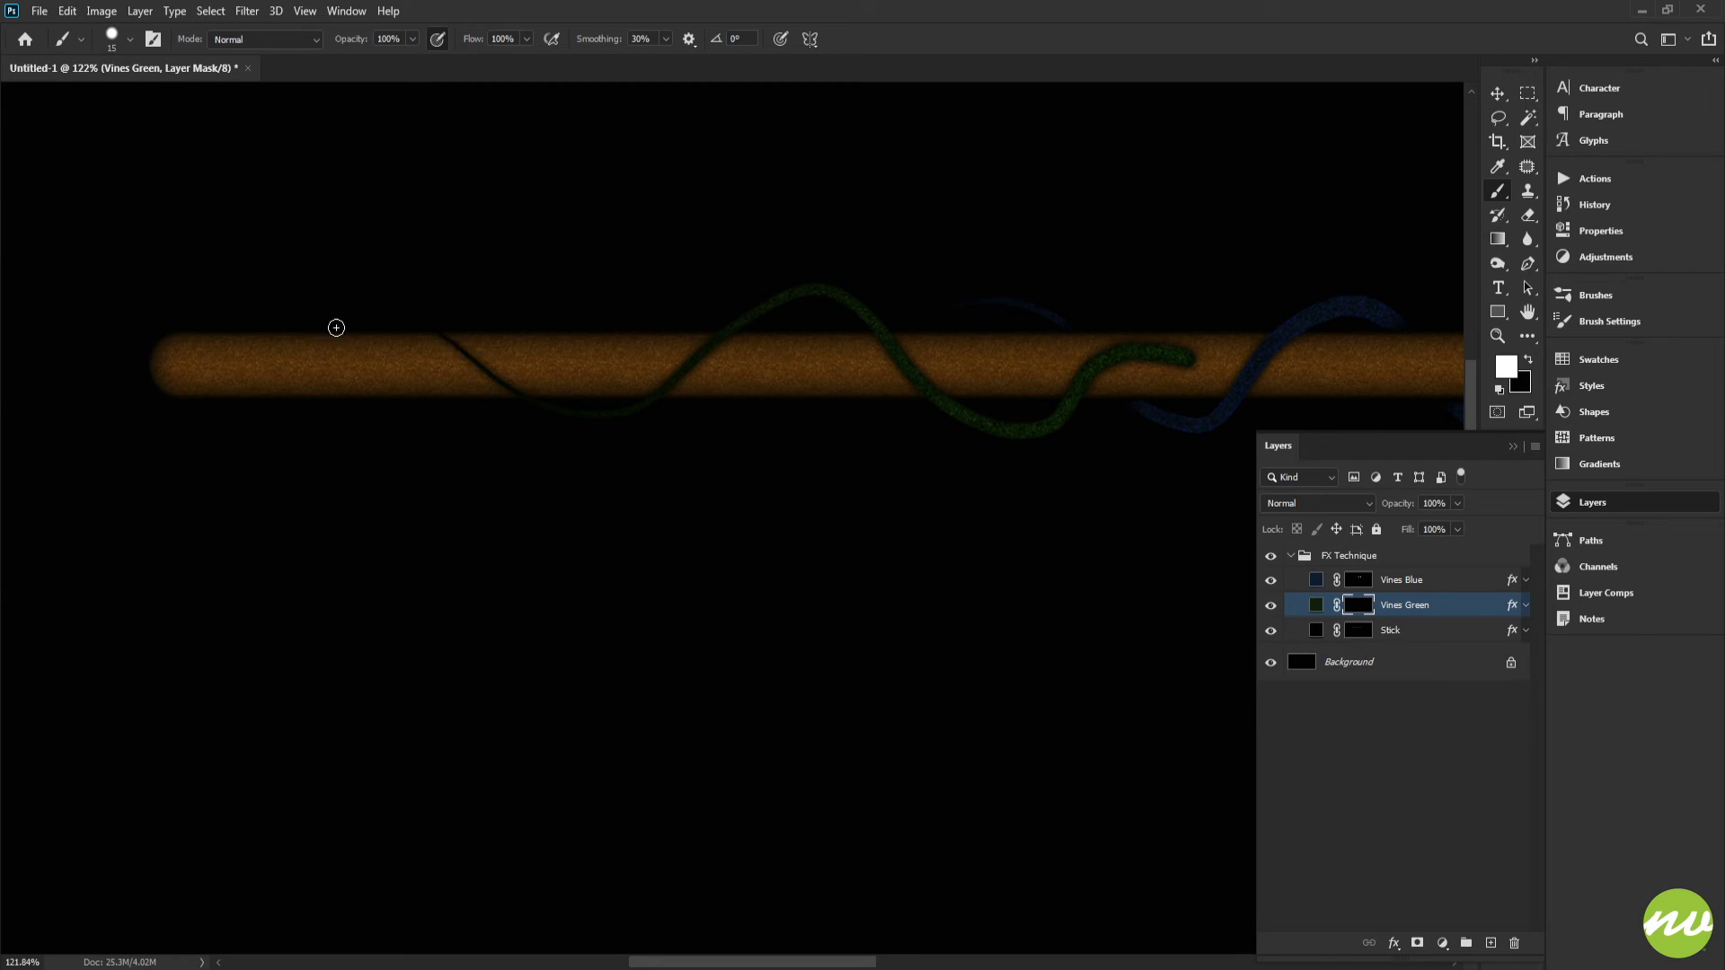
key(ctrl+z)
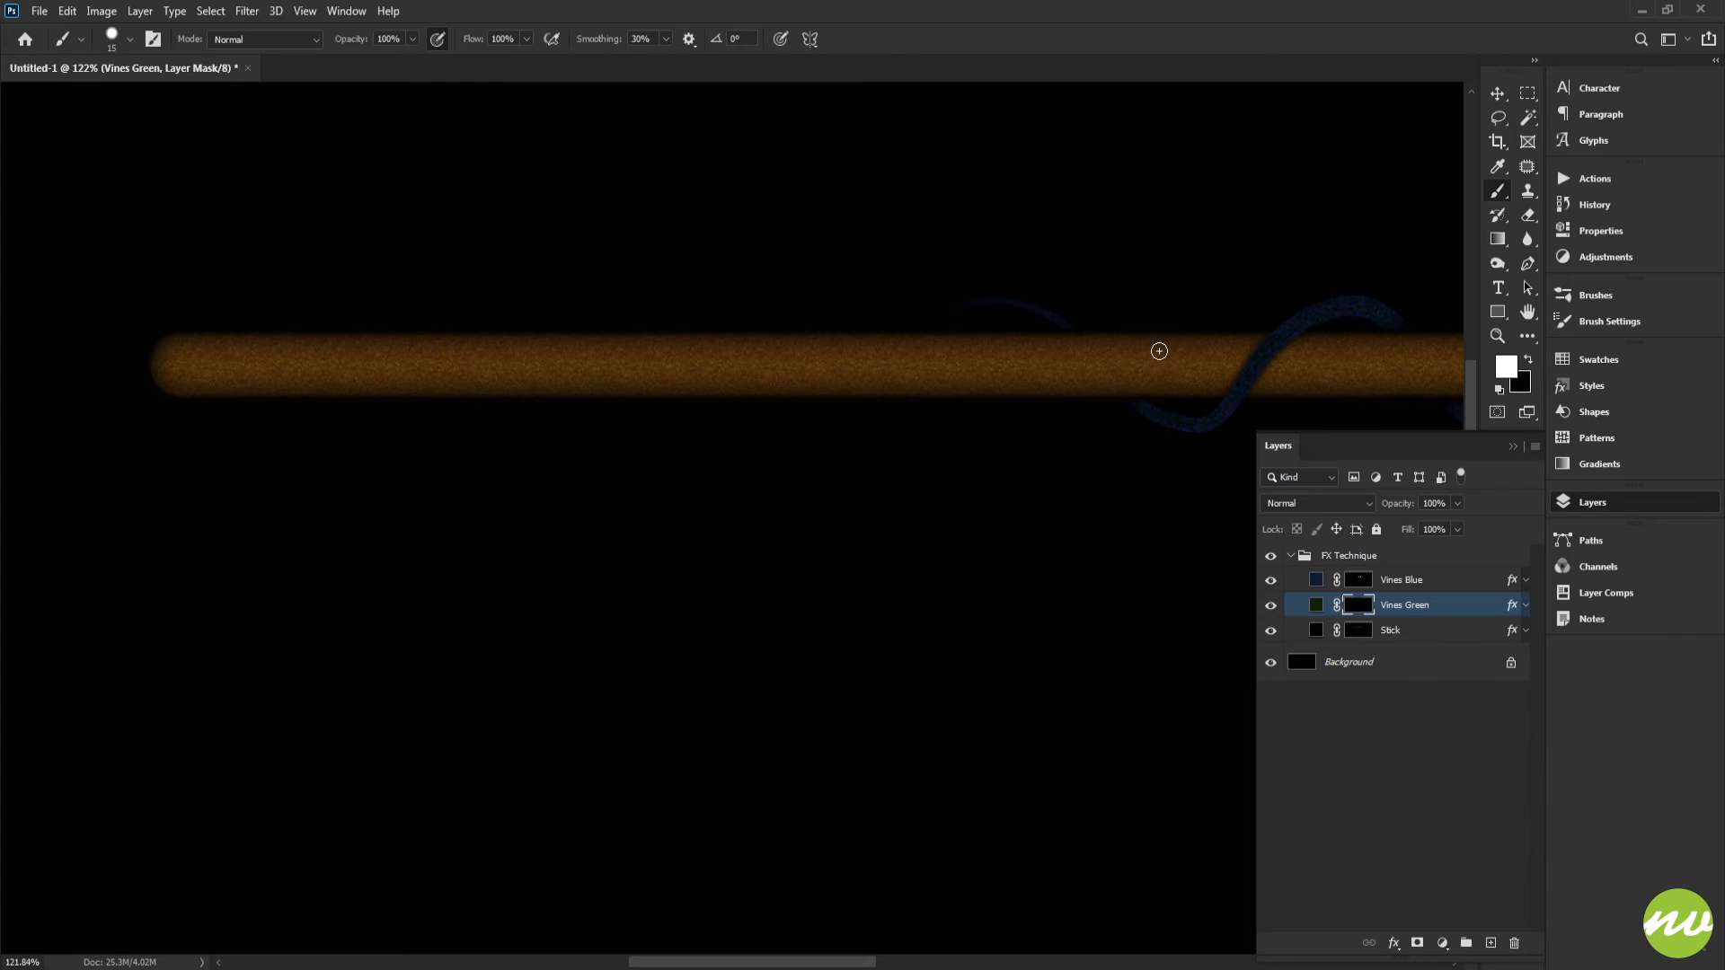
Step: Set the brush size to 20 px and paint white fading strokes to redraw the green vine winding along the stick
right_click(1159, 350)
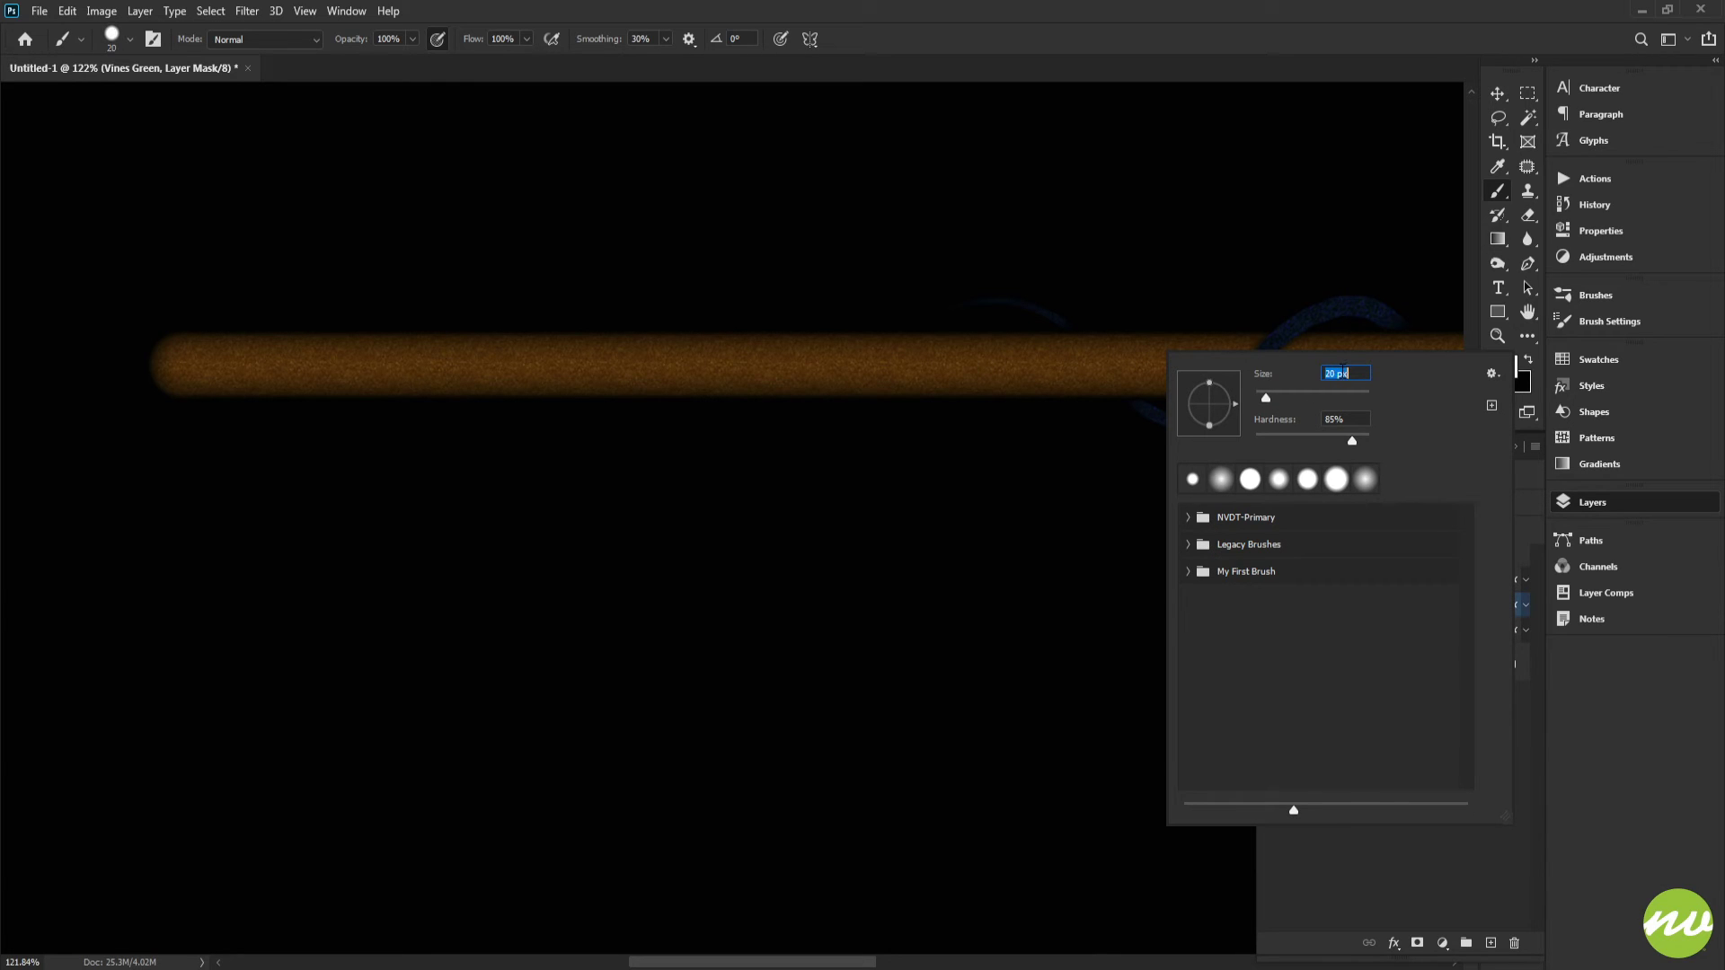
key(Return)
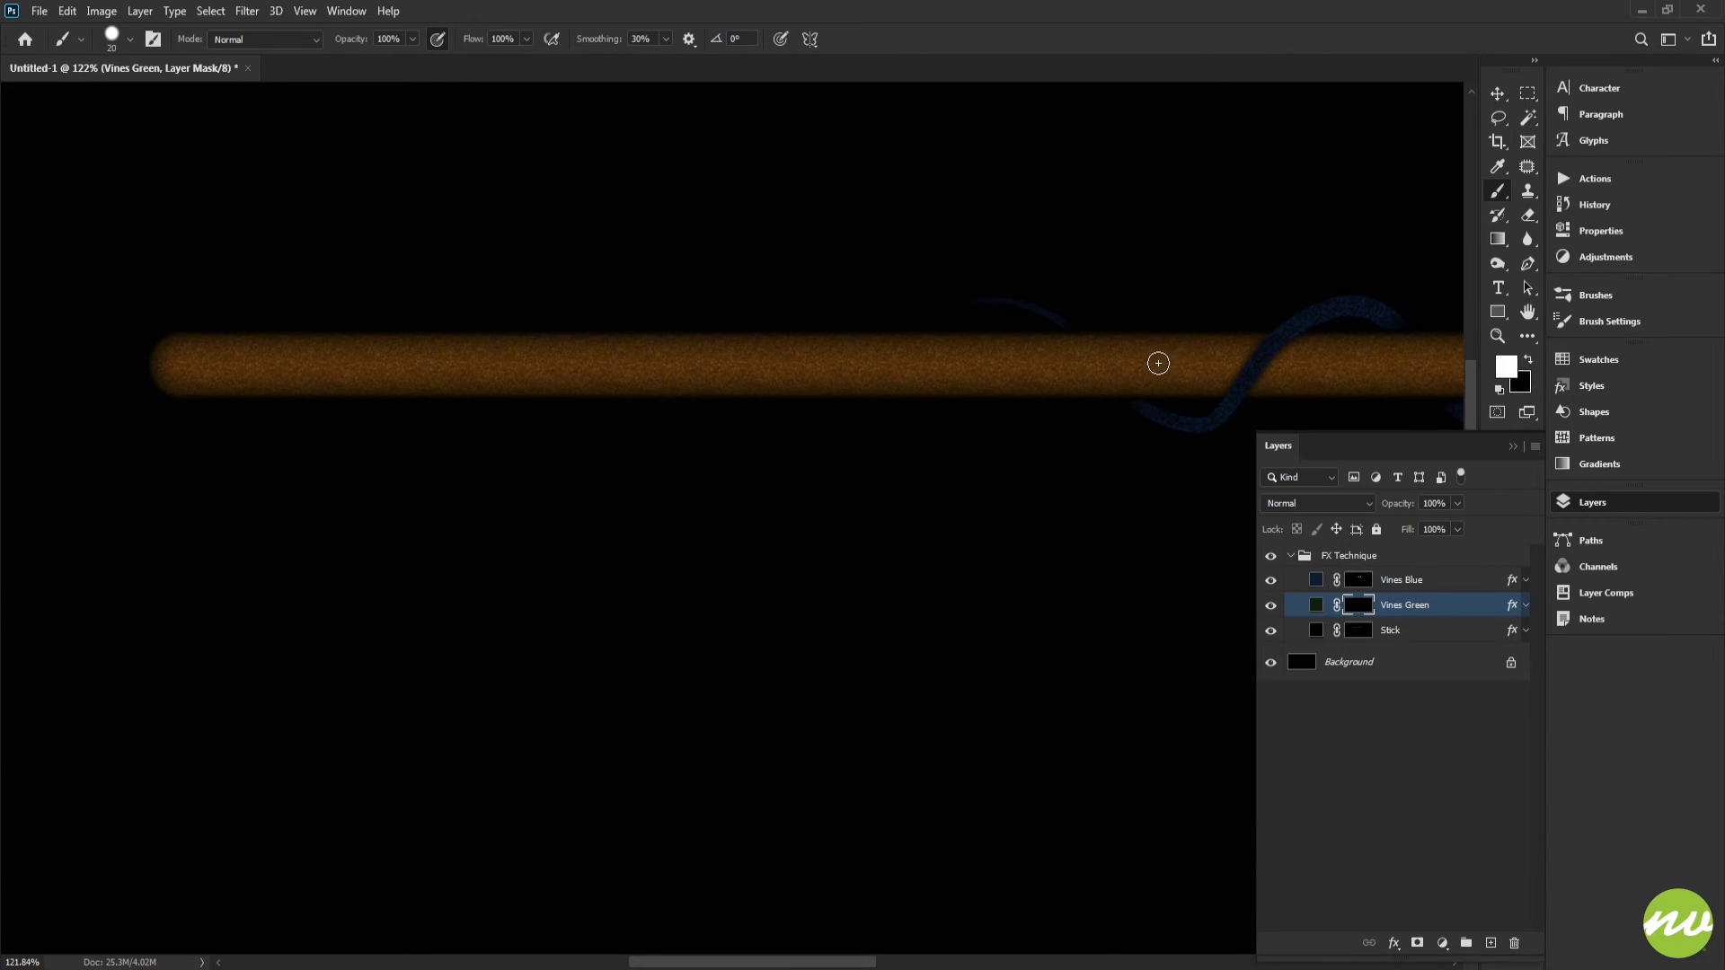
mouse_move(1177, 355)
mouse_down()
mouse_move(1090, 359)
mouse_move(1036, 412)
mouse_move(955, 413)
mouse_move(885, 337)
mouse_move(797, 305)
mouse_move(690, 395)
mouse_up()
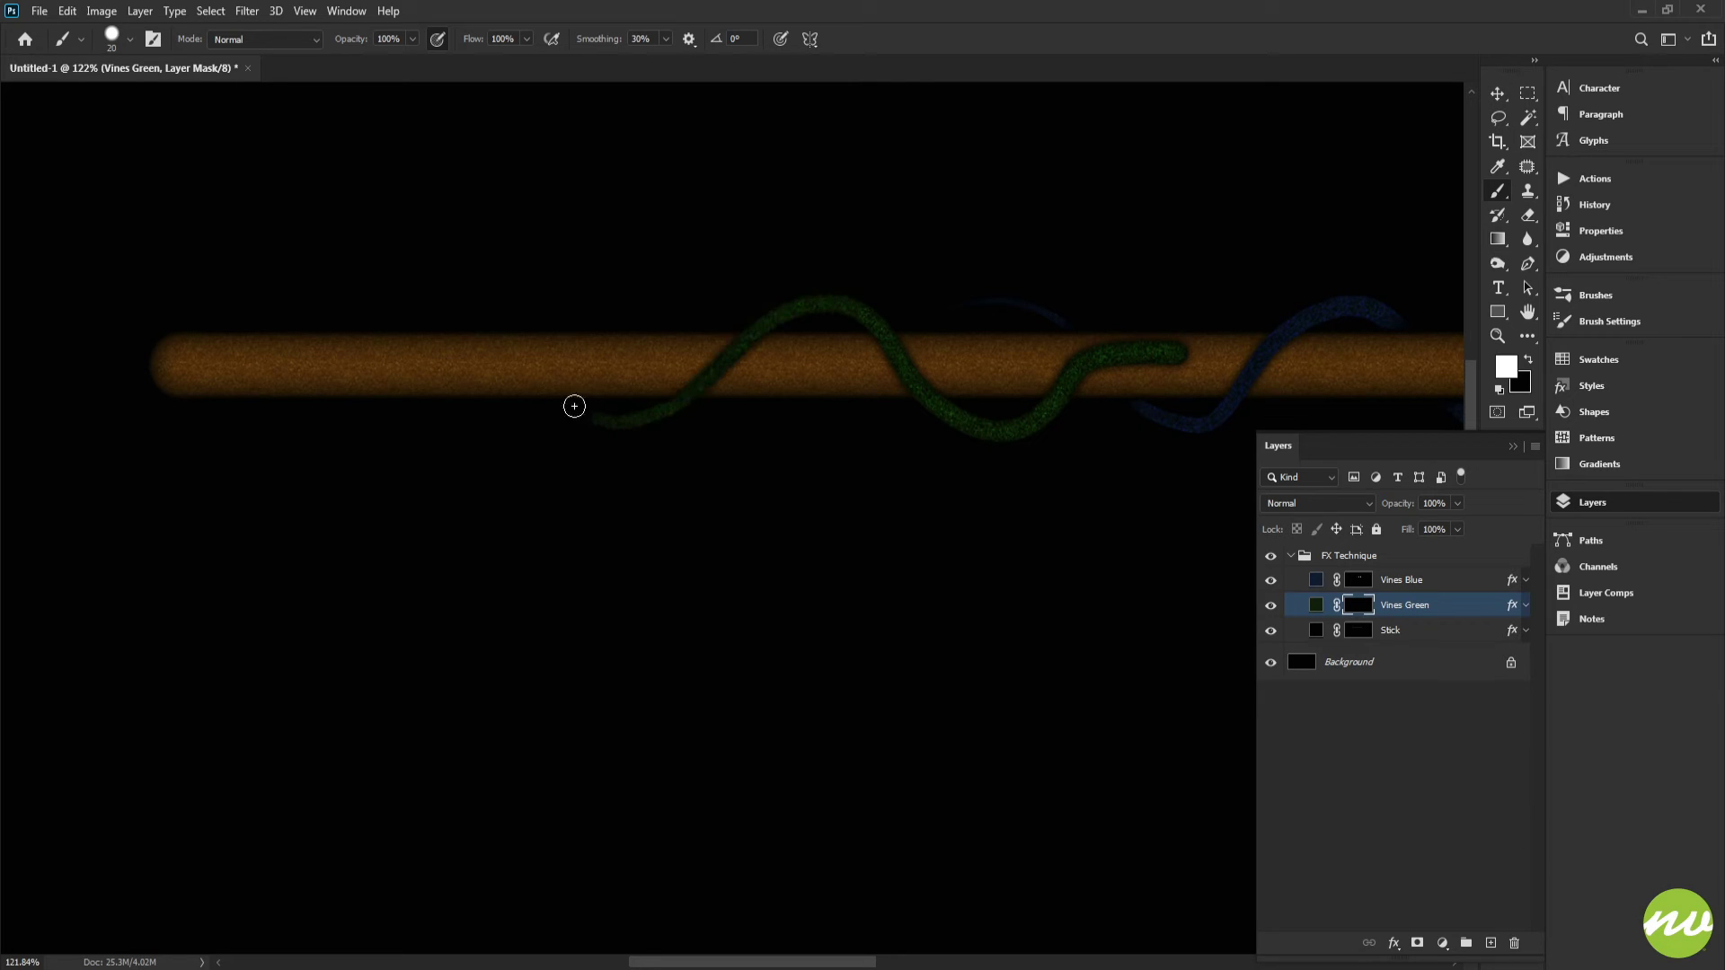
drag(574, 406, 454, 321)
drag(319, 351, 253, 458)
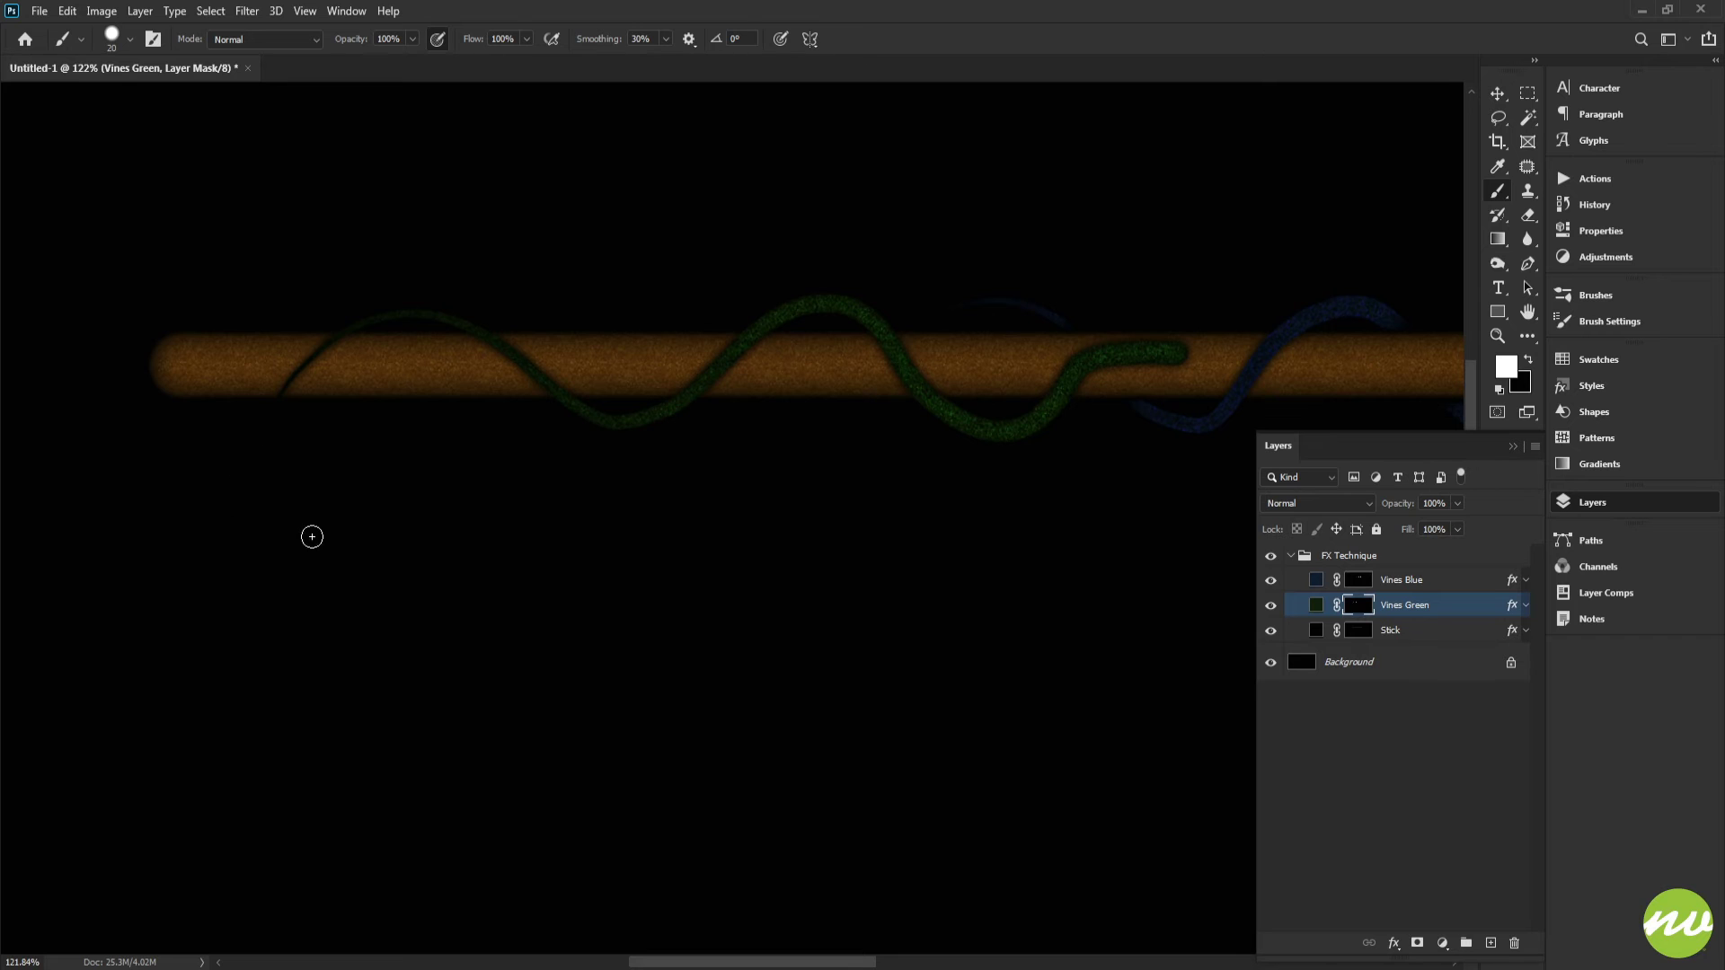
Step: Disable Shape Dynamics and switch the foreground color to black
drag(765, 477, 521, 455)
mouse_move(889, 381)
mouse_down()
mouse_move(982, 466)
mouse_move(967, 416)
mouse_move(816, 451)
mouse_up()
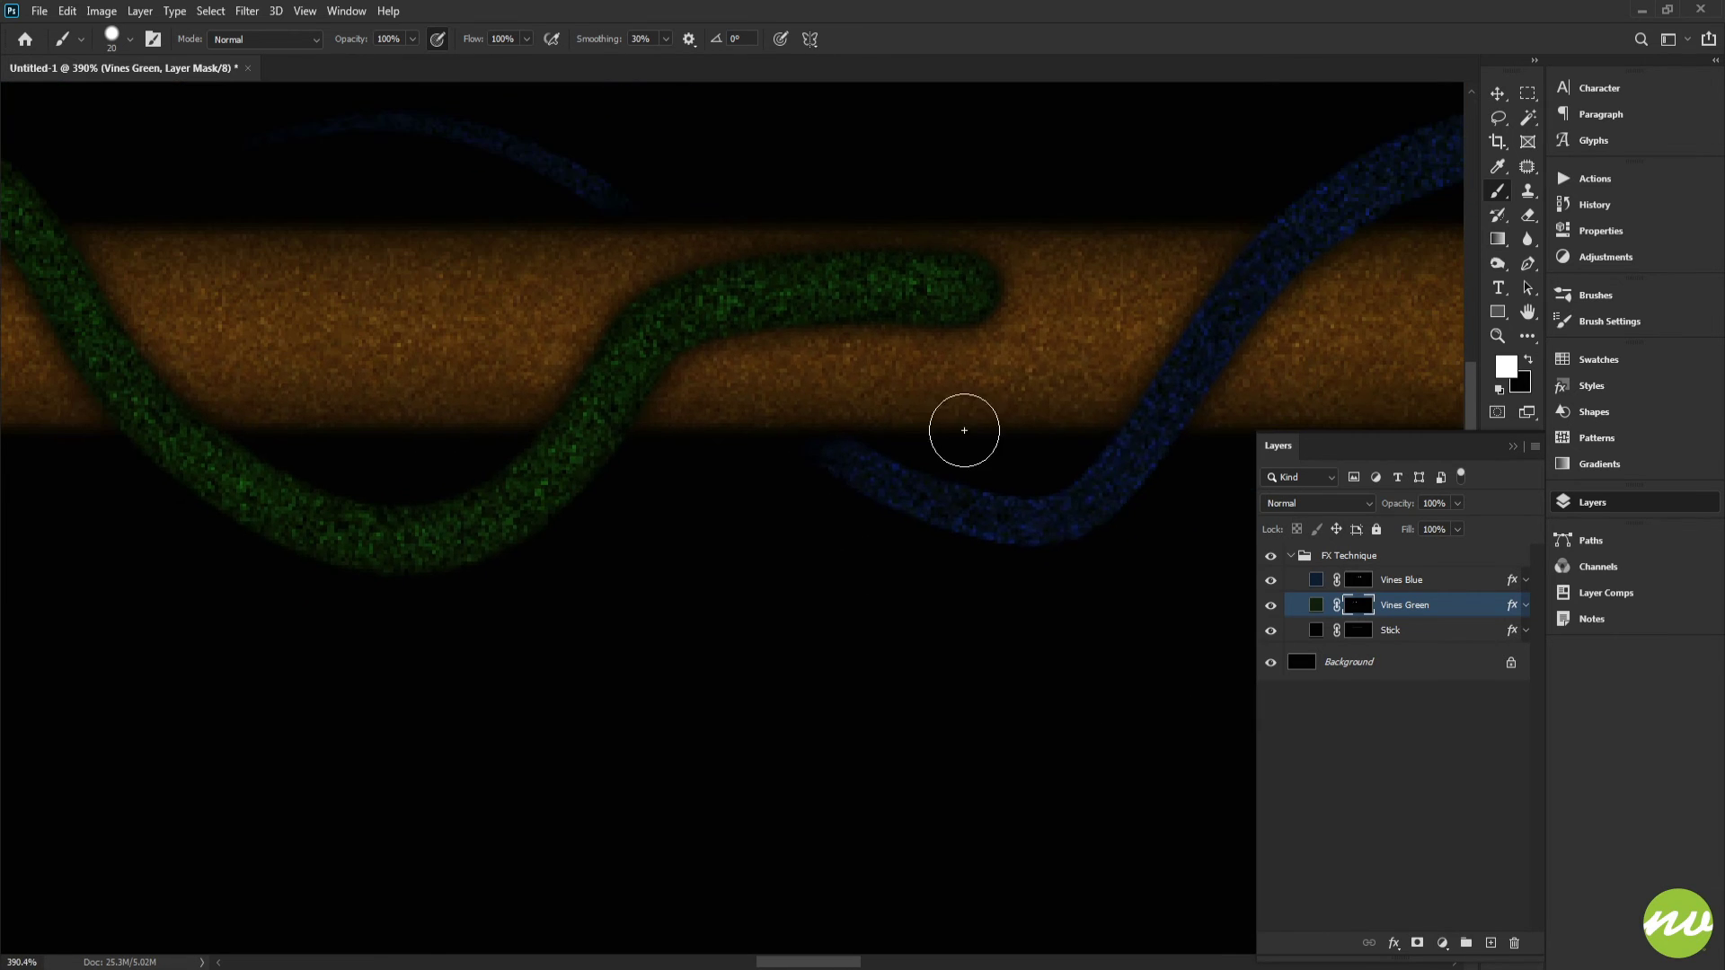
click(1596, 321)
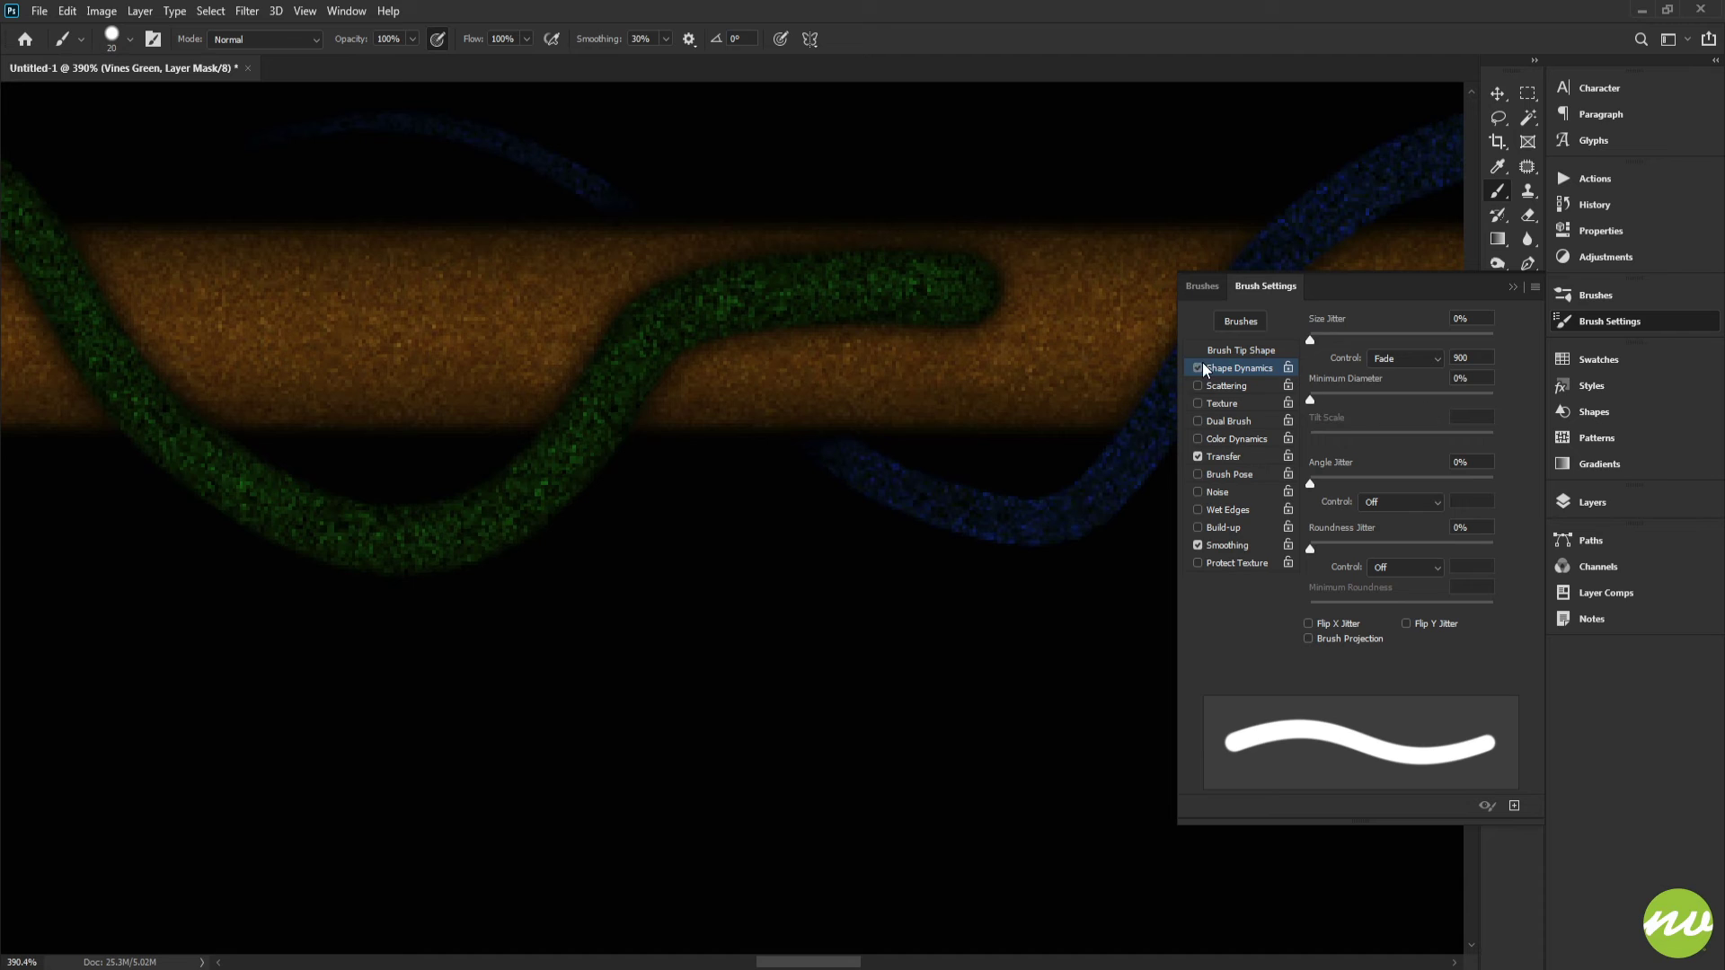
click(1199, 367)
click(1585, 502)
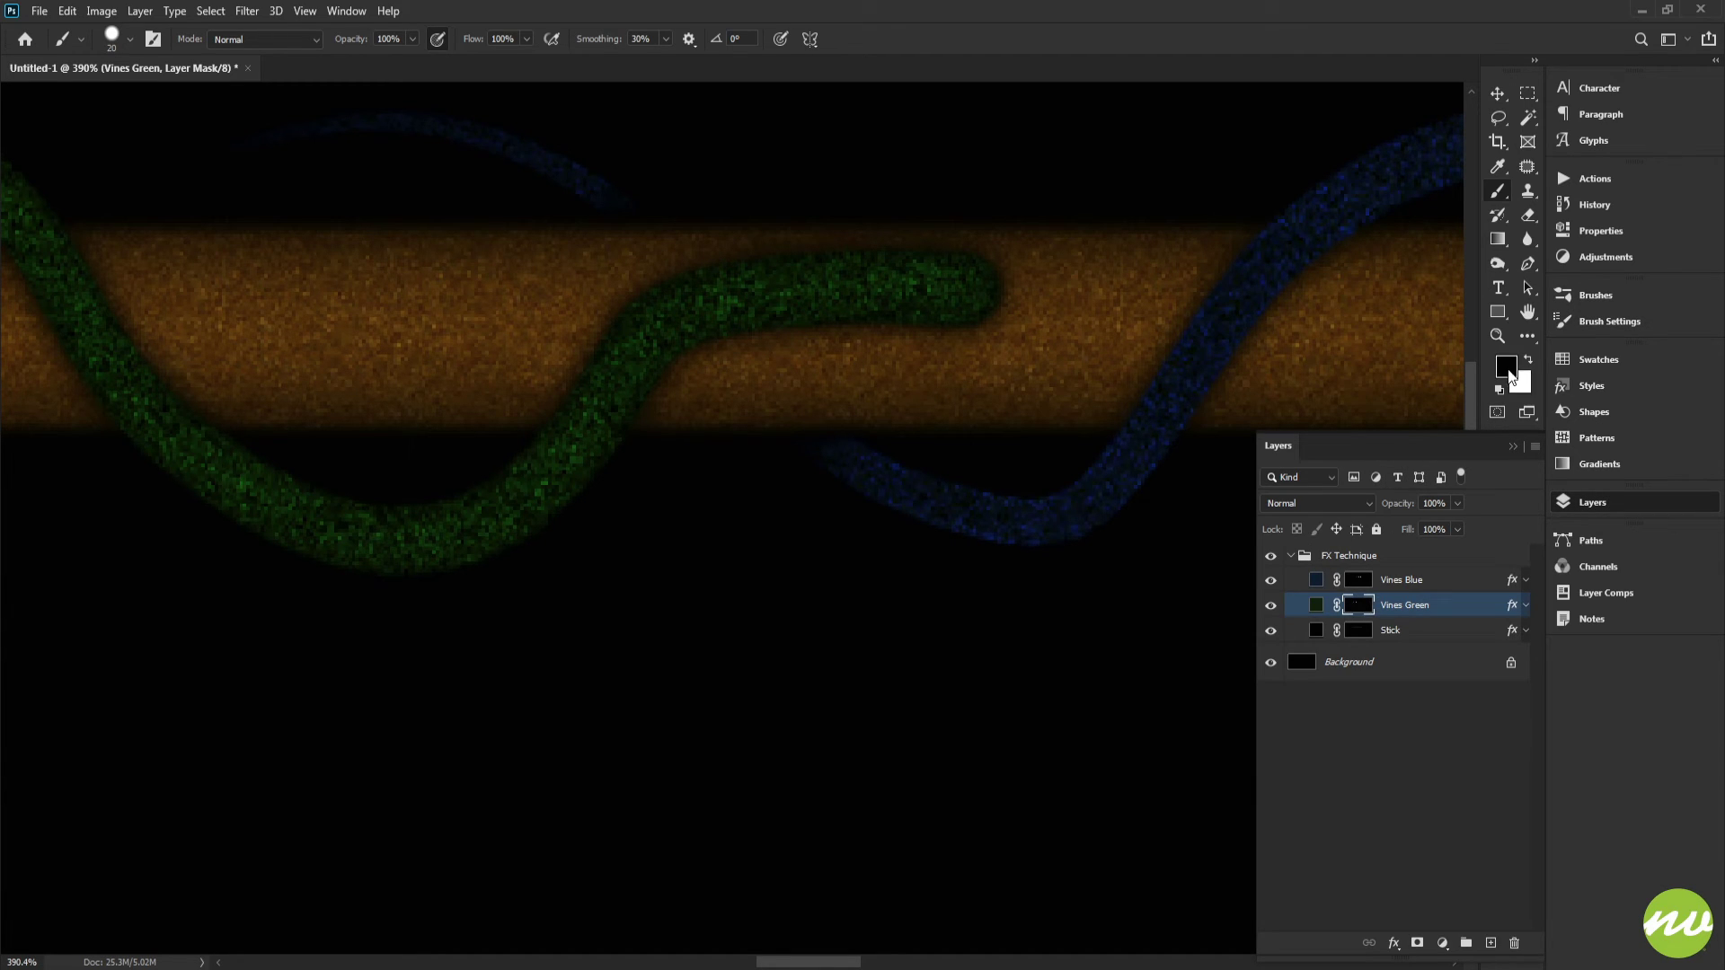
Step: Paint black on the Vines Green mask to trim the green vine's end over the stick
mouse_move(970, 308)
mouse_down()
mouse_move(878, 285)
mouse_move(620, 300)
mouse_move(695, 338)
mouse_up()
drag(832, 320, 1053, 272)
click(779, 321)
right_click(1078, 289)
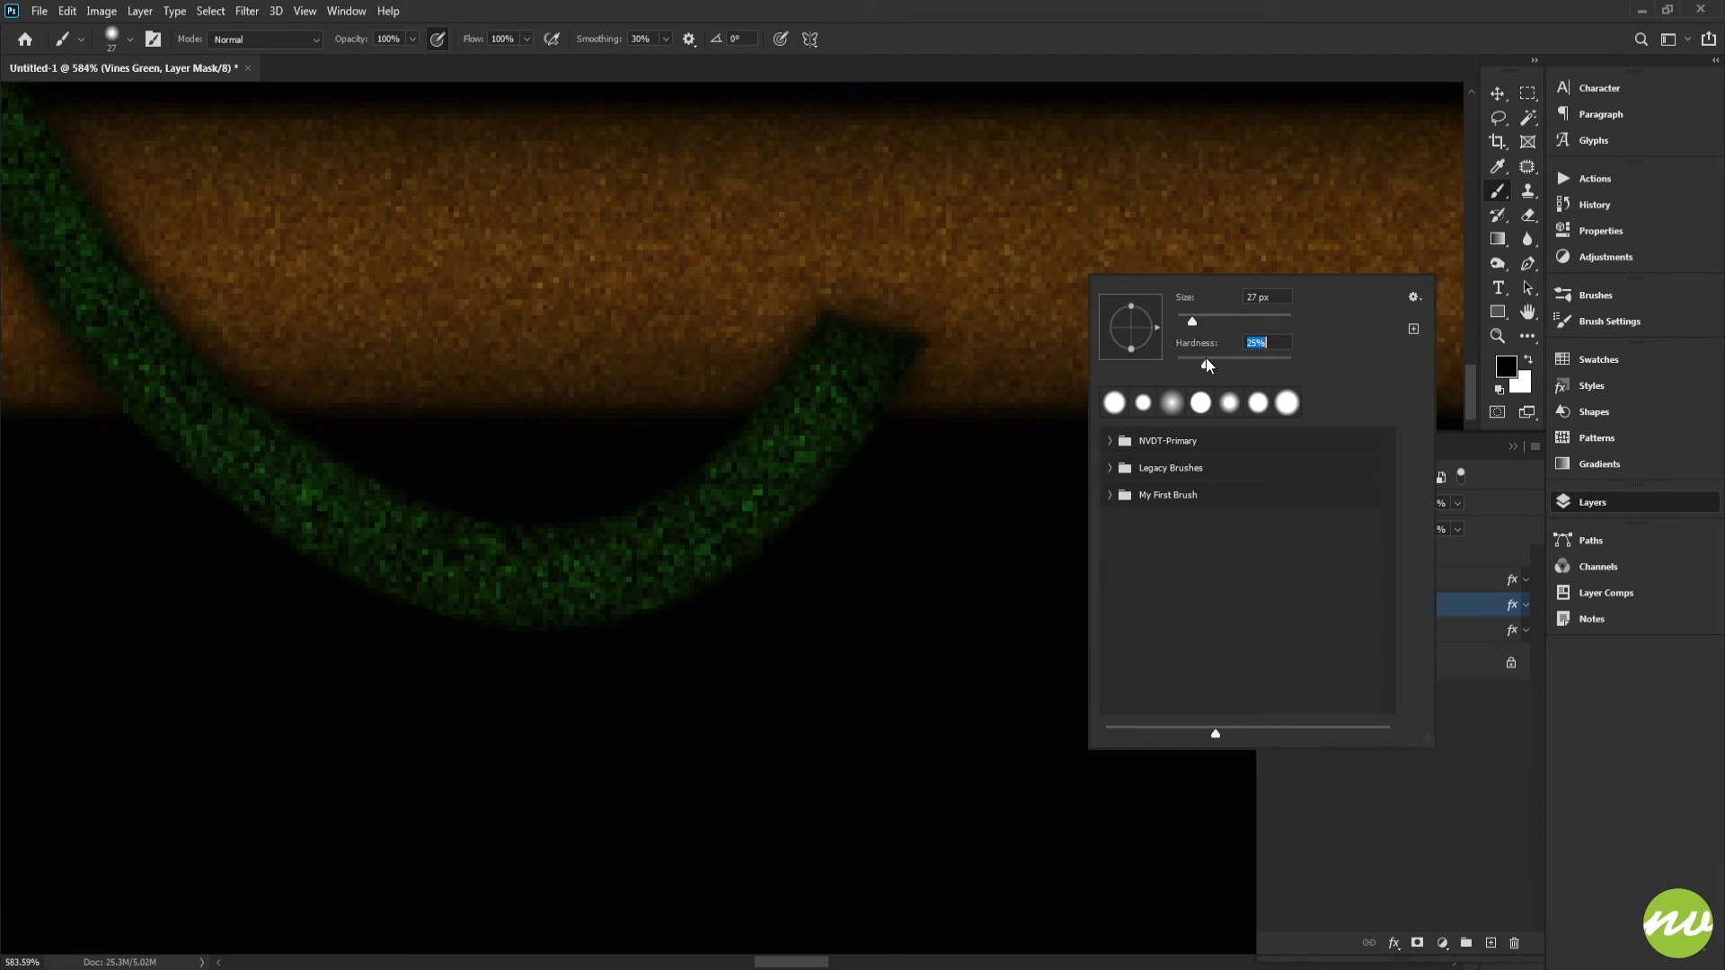
Step: Set the brush hardness to 25% and paint black on the Vines Green mask to erase the green vine across the stick
key(Return)
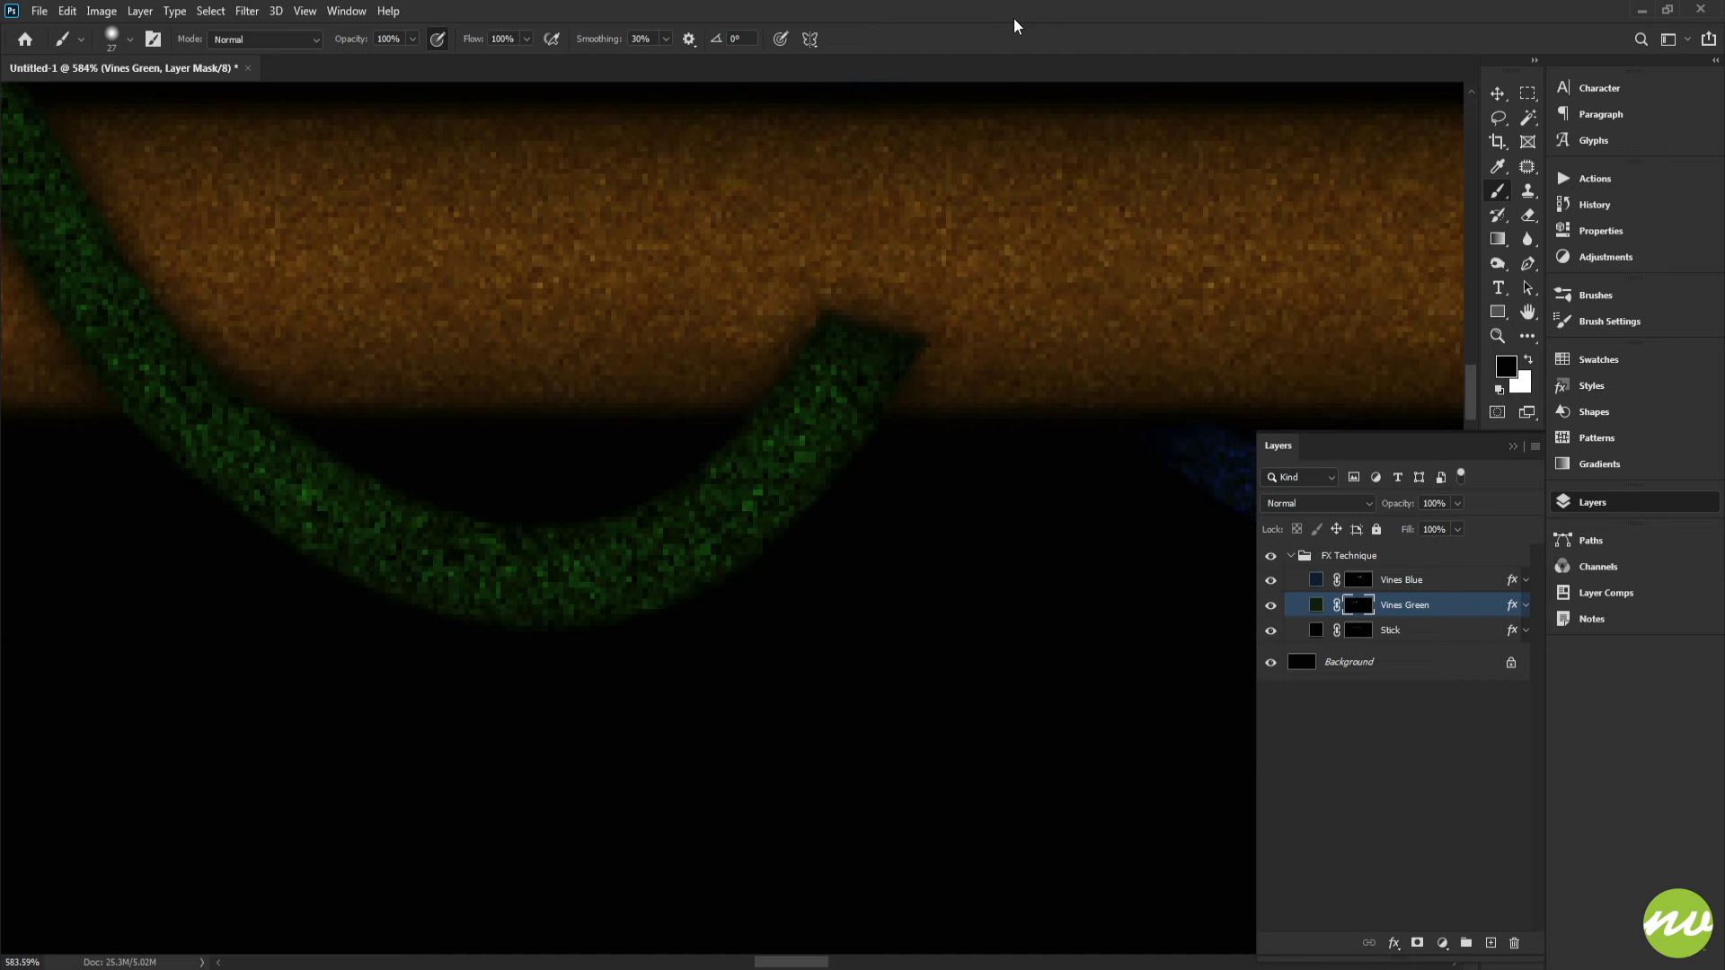
drag(731, 342, 1039, 327)
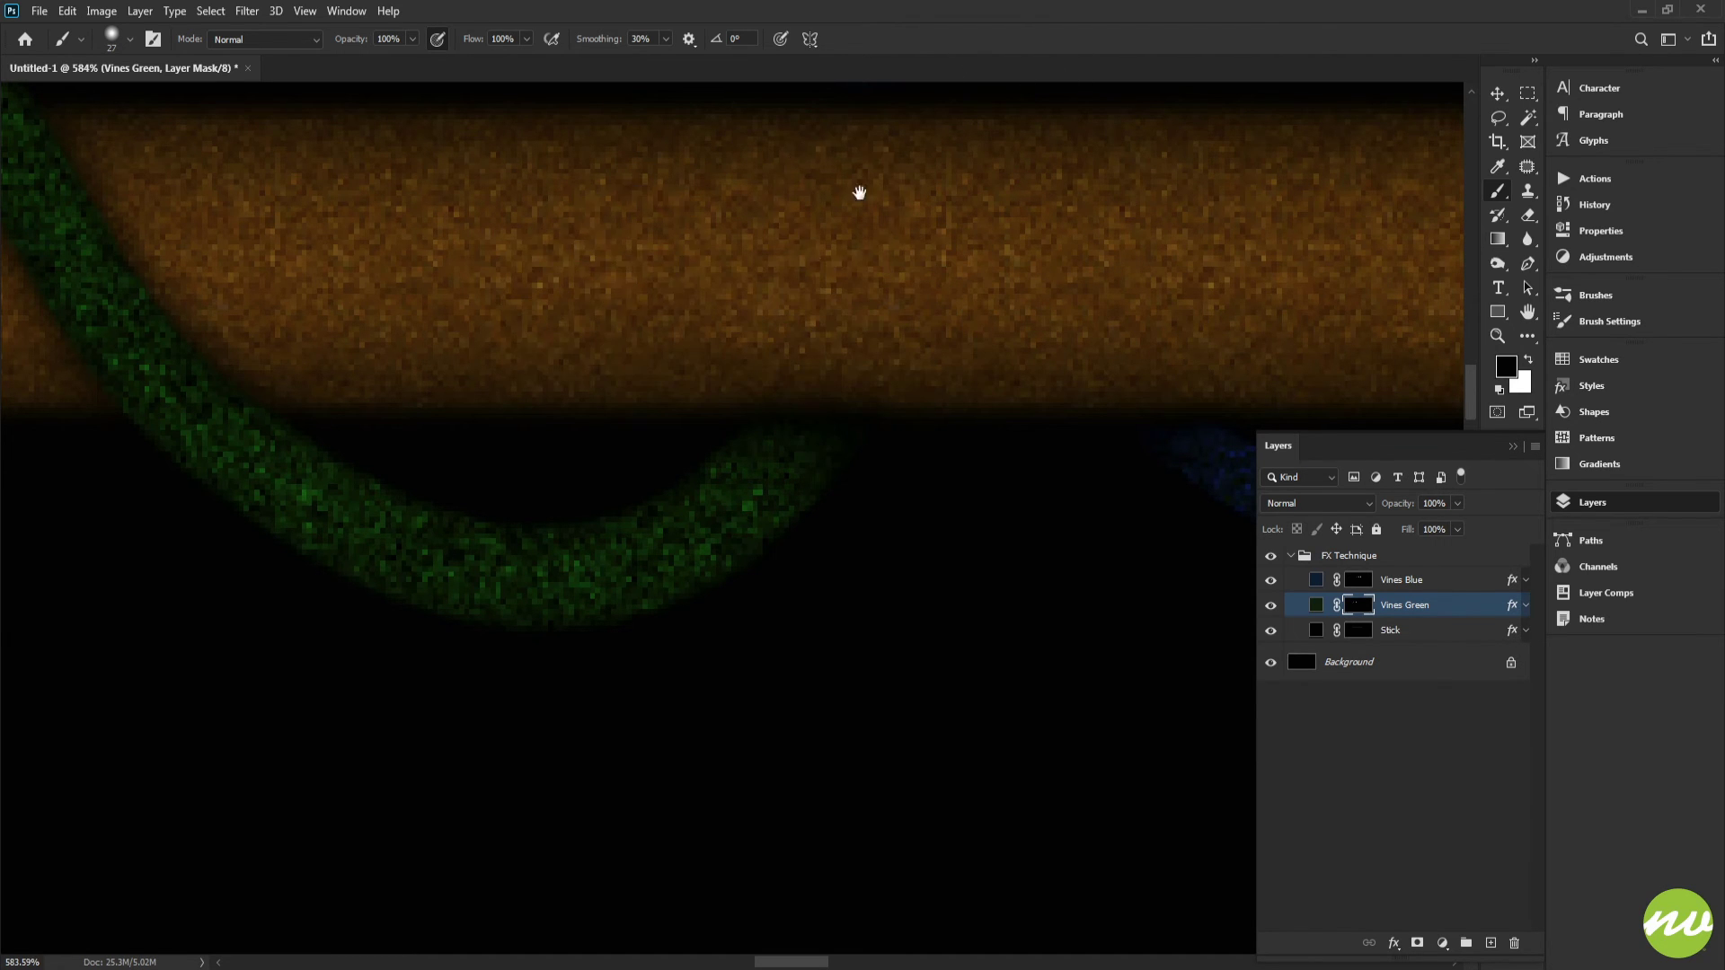
drag(859, 192, 931, 297)
drag(775, 321, 1348, 341)
drag(269, 341, 722, 334)
mouse_move(970, 283)
mouse_down()
mouse_move(843, 278)
mouse_move(574, 336)
mouse_move(885, 389)
mouse_move(1044, 336)
mouse_up()
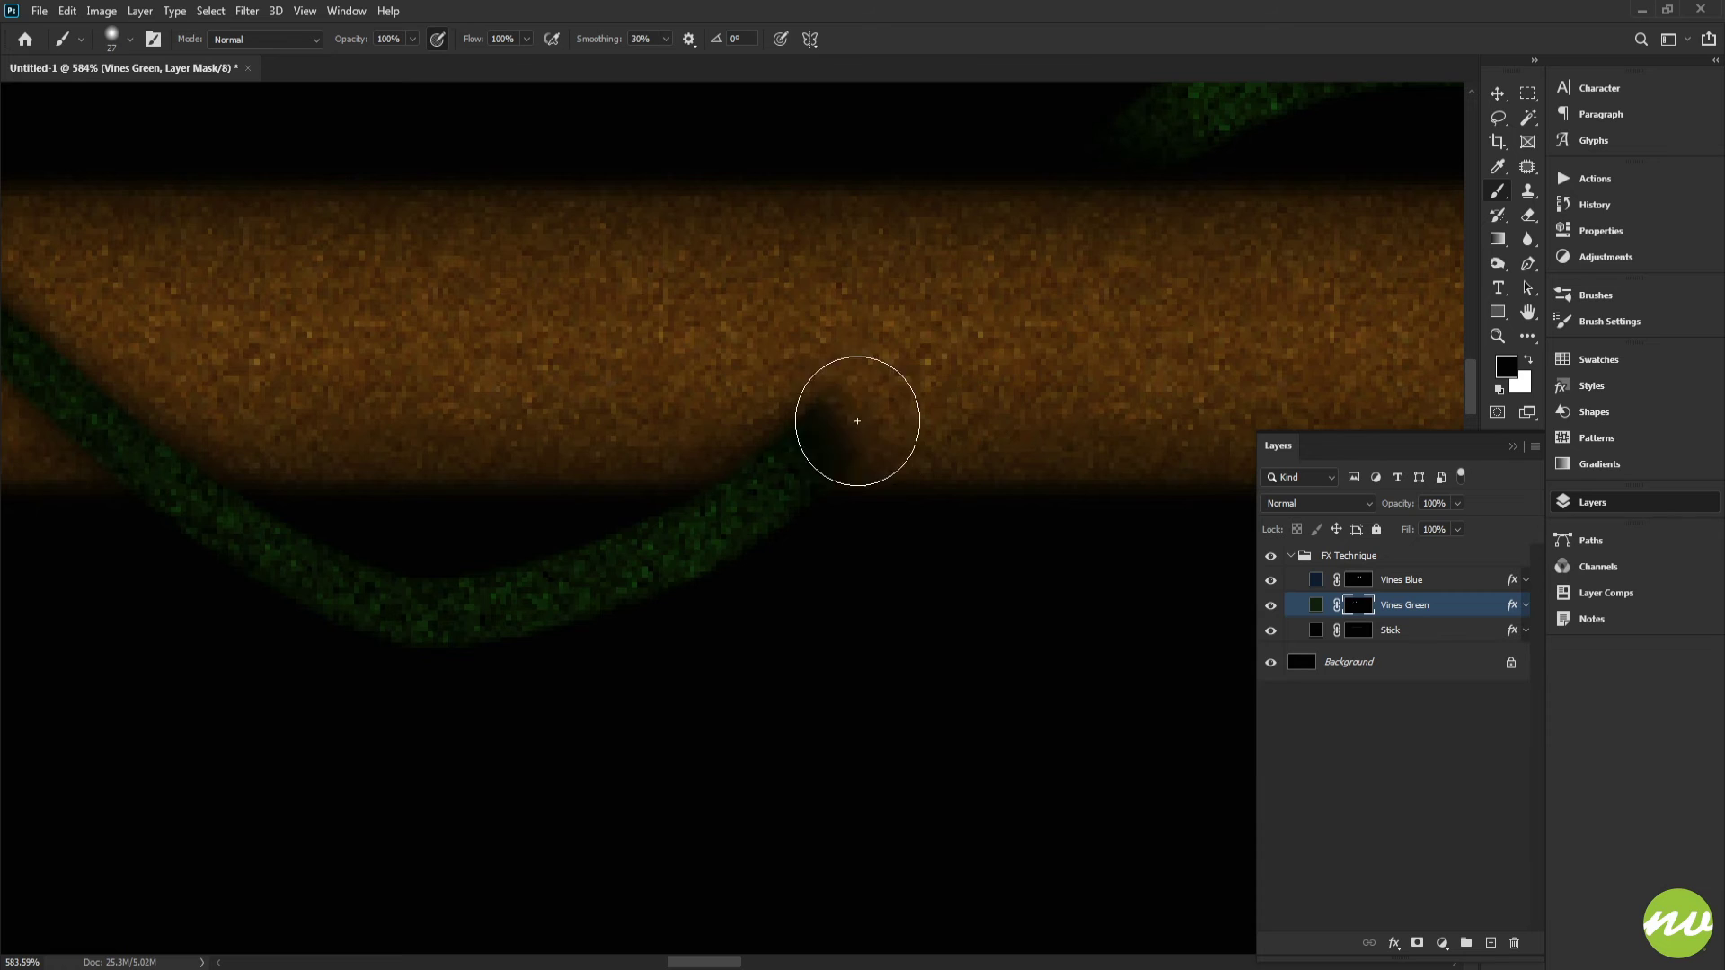
mouse_move(857, 421)
mouse_down()
mouse_move(687, 425)
mouse_move(608, 401)
mouse_up()
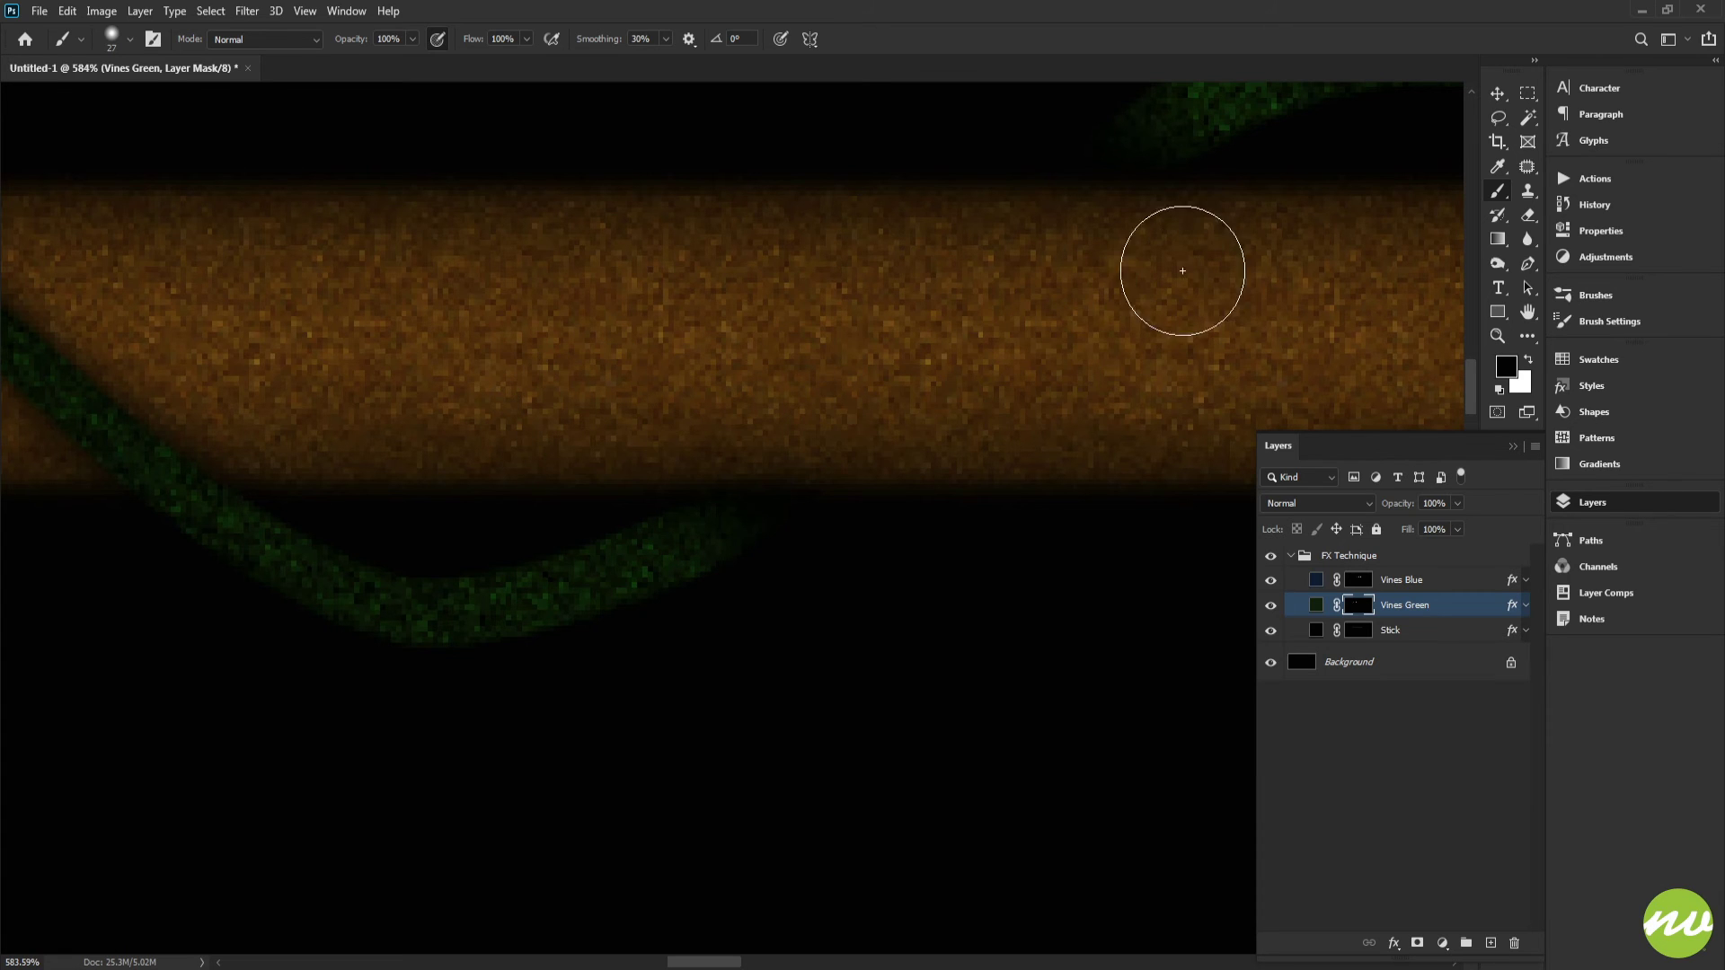
drag(740, 373, 818, 331)
drag(534, 354, 1199, 381)
drag(422, 314, 962, 381)
mouse_move(361, 368)
mouse_down()
mouse_move(869, 367)
mouse_move(866, 392)
mouse_move(790, 360)
mouse_move(0, 366)
mouse_up()
drag(225, 355, 0, 374)
mouse_move(679, 359)
mouse_down()
mouse_move(555, 354)
mouse_move(589, 335)
mouse_move(747, 381)
mouse_move(794, 335)
mouse_move(500, 358)
mouse_move(681, 443)
mouse_move(250, 539)
mouse_up()
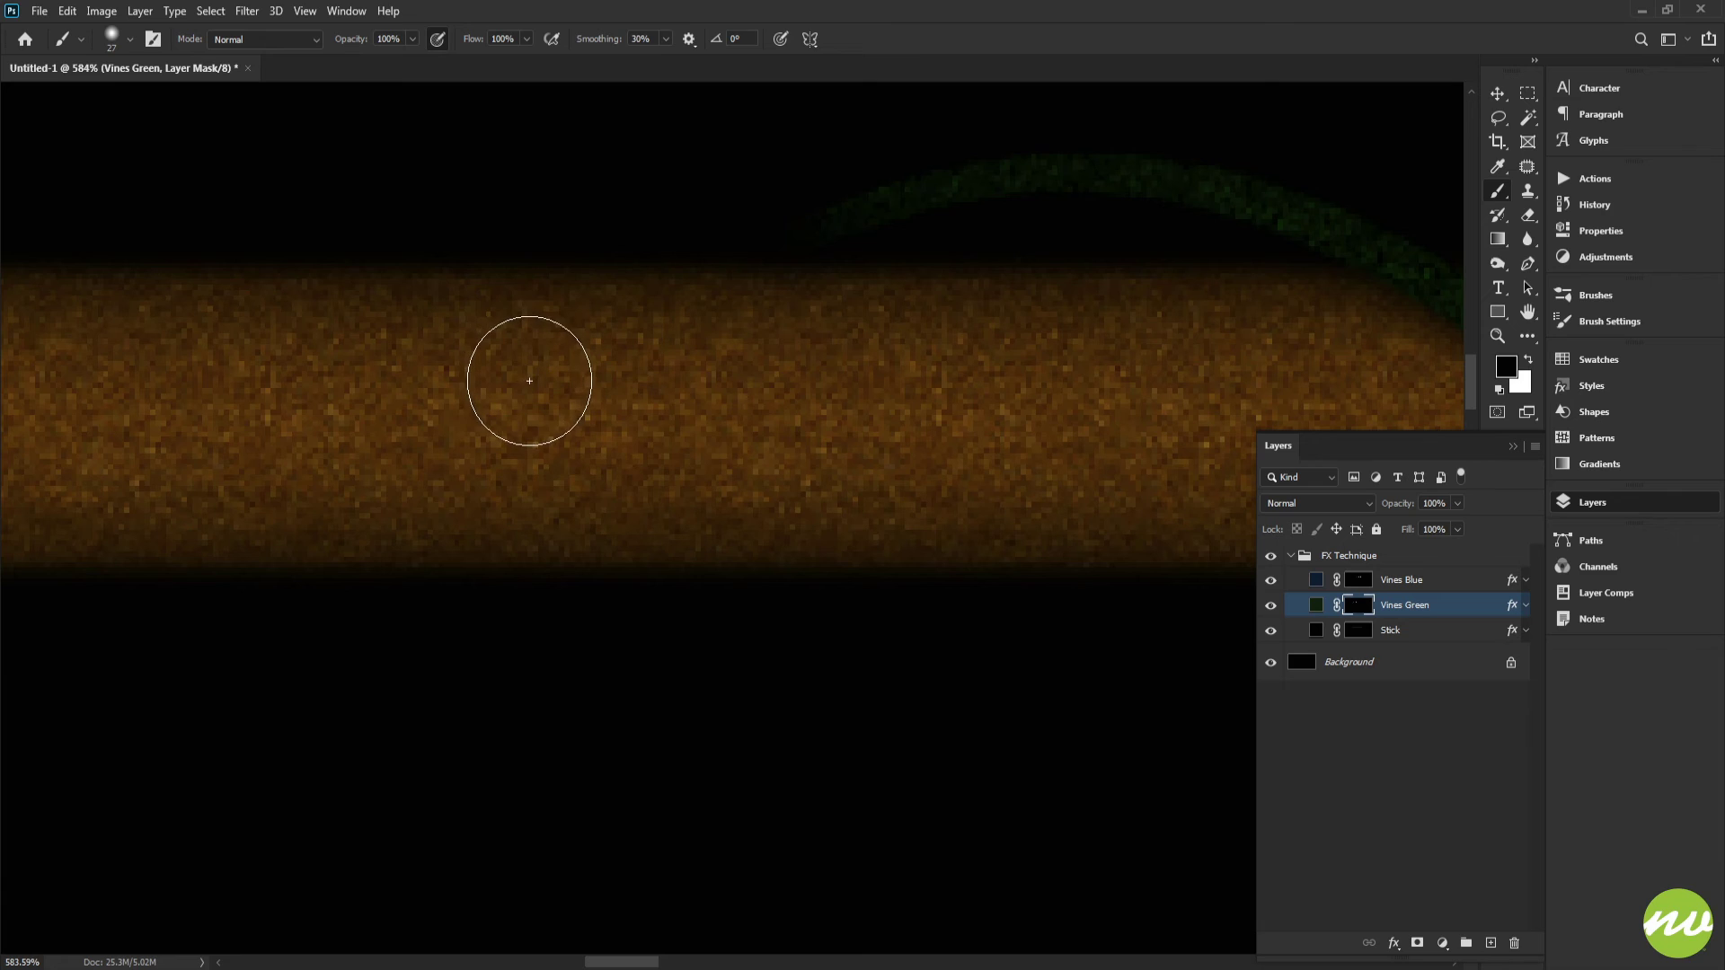
Step: Fill the whole Vines Green mask with black to hide the green vine completely
key(h)
click(225, 39)
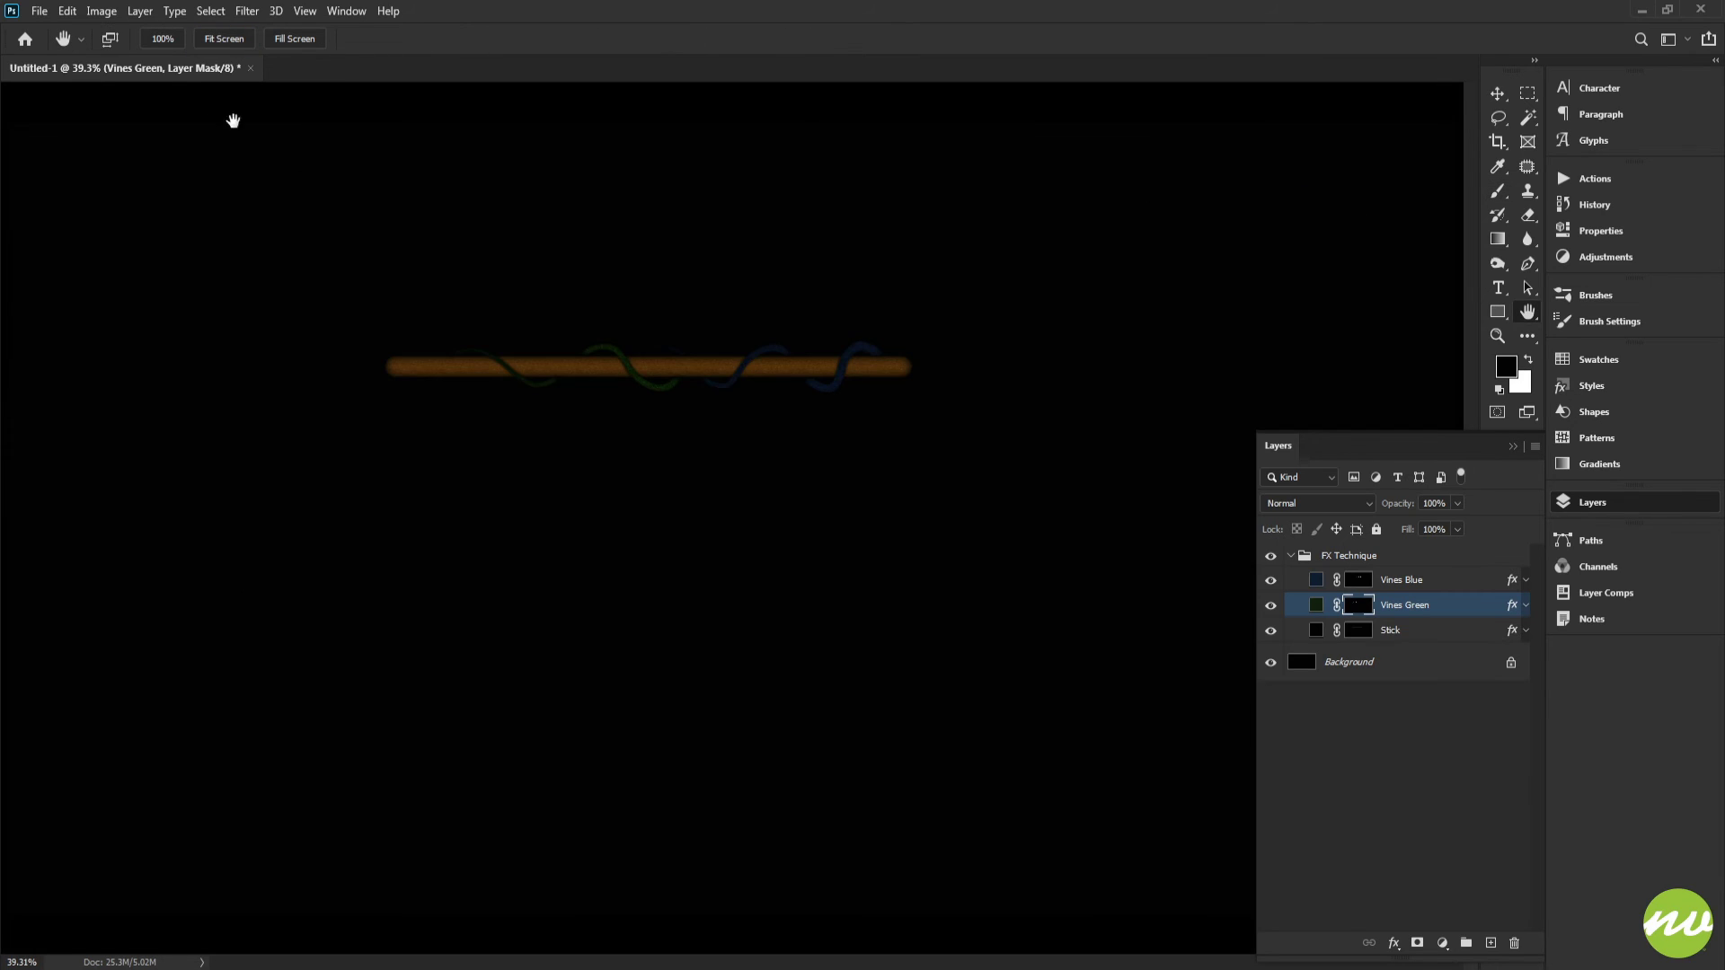
click(158, 38)
drag(449, 297, 815, 415)
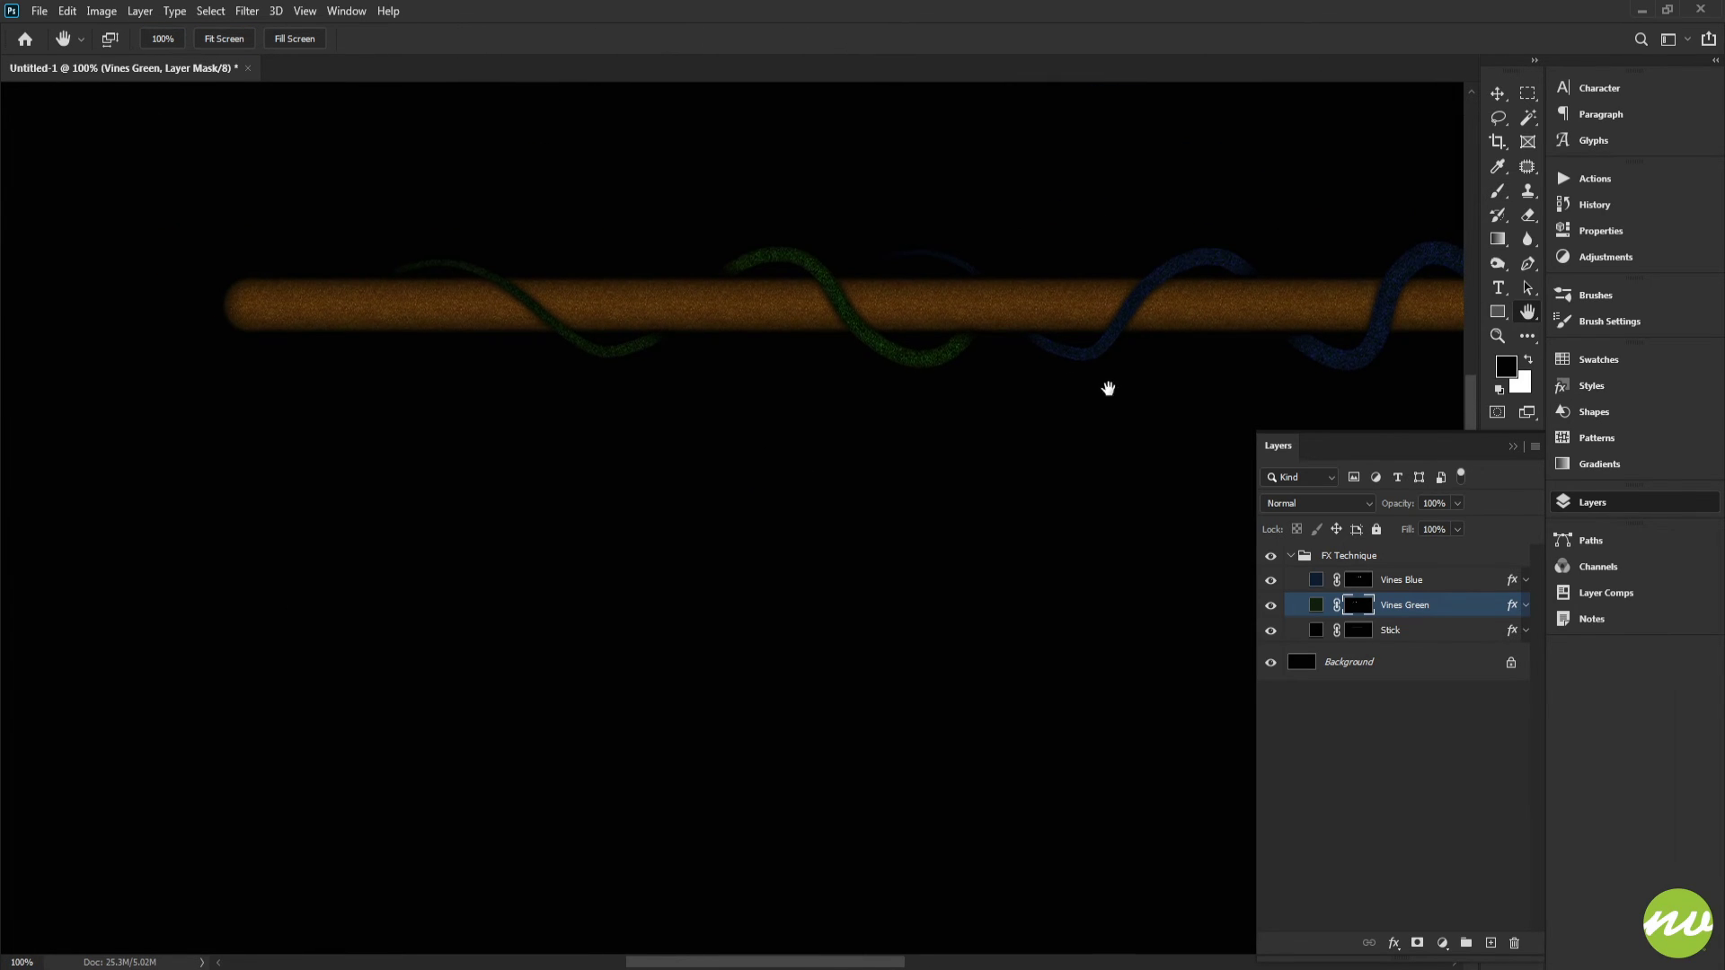
drag(1108, 388, 897, 392)
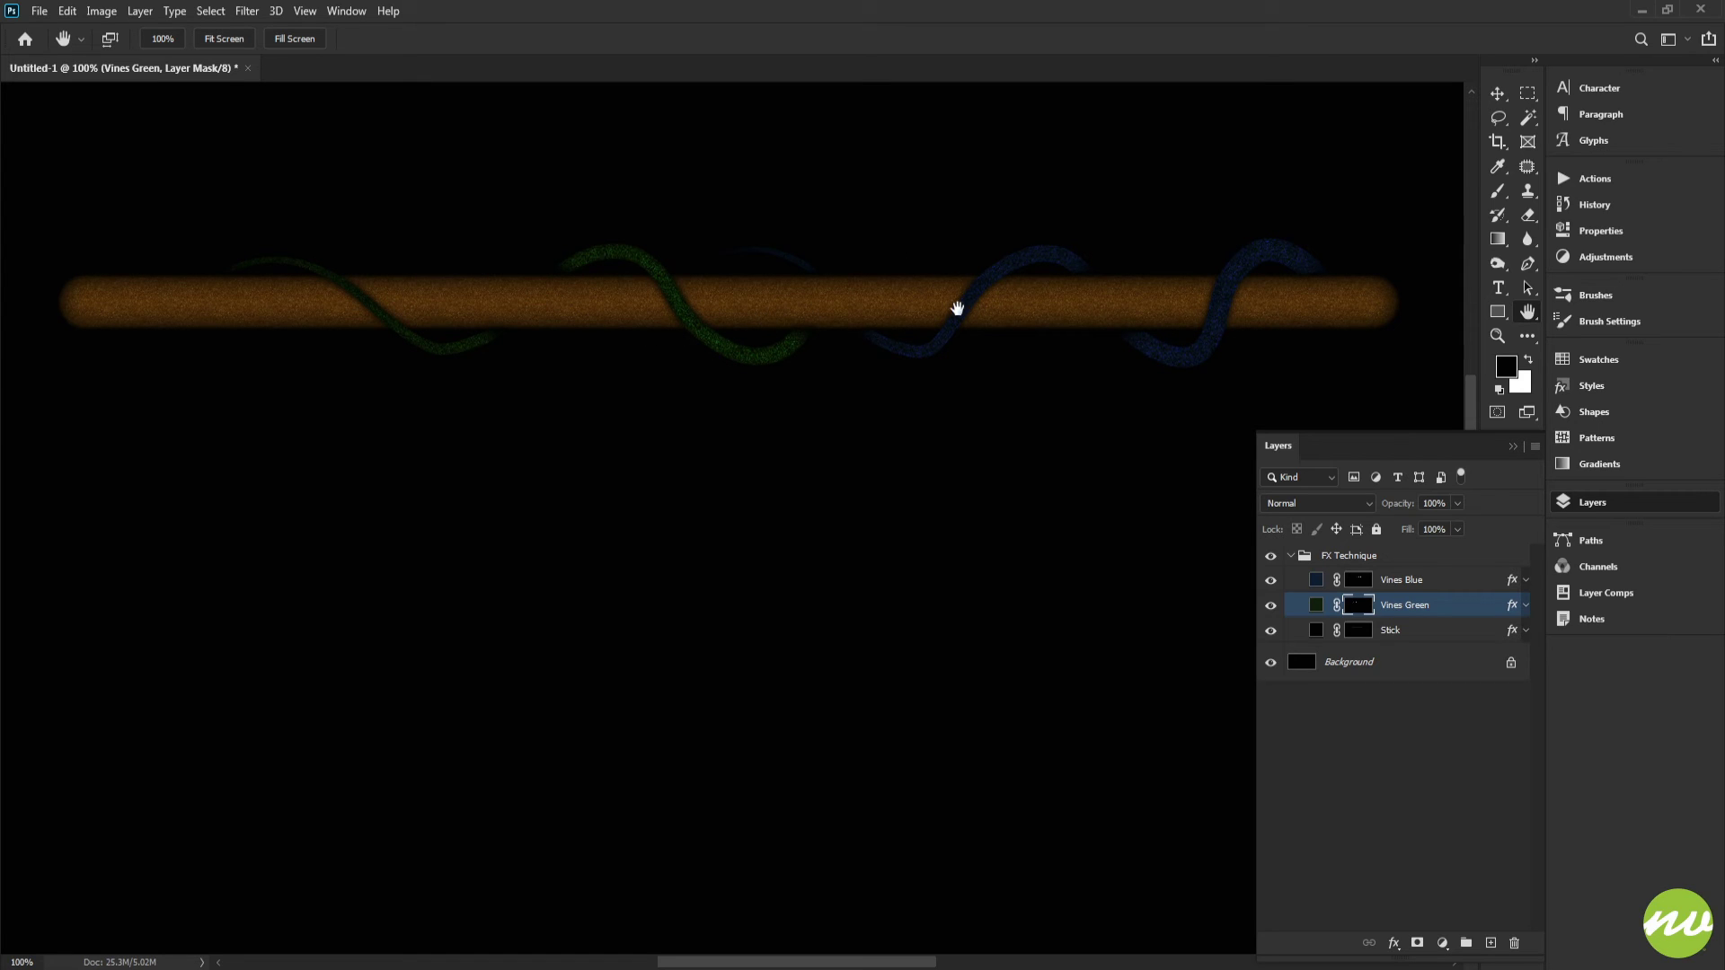
drag(852, 322, 967, 413)
drag(791, 409, 1016, 492)
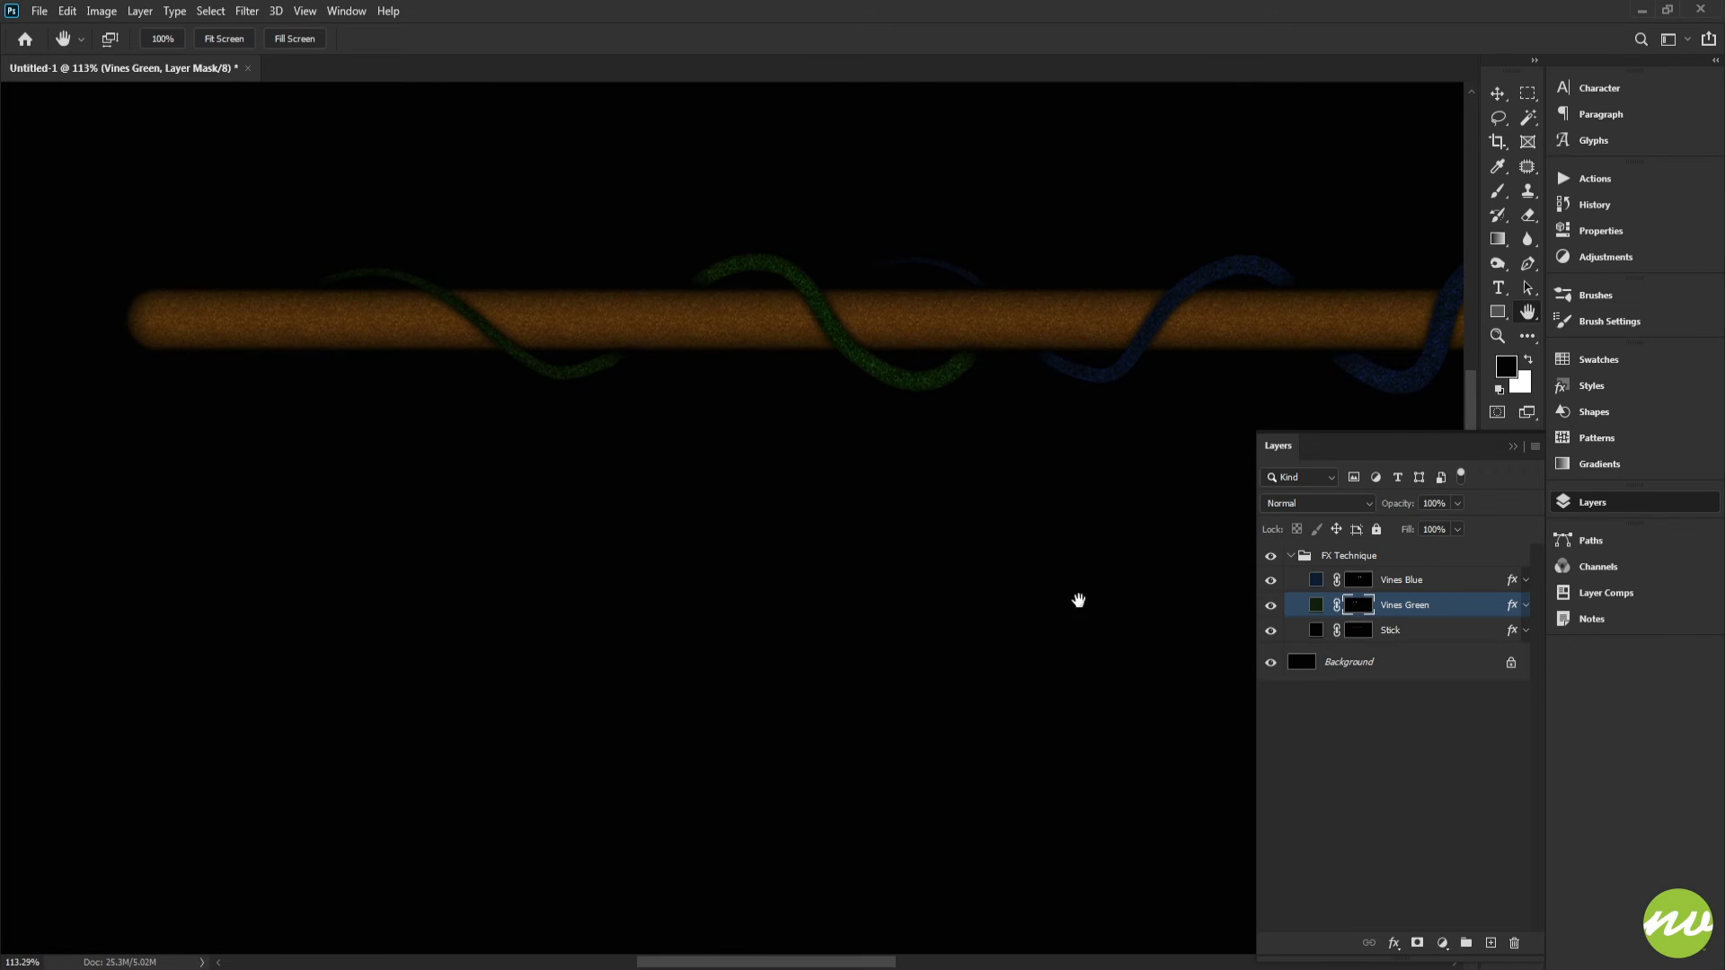
key(x)
key(ctrl+BackSpace)
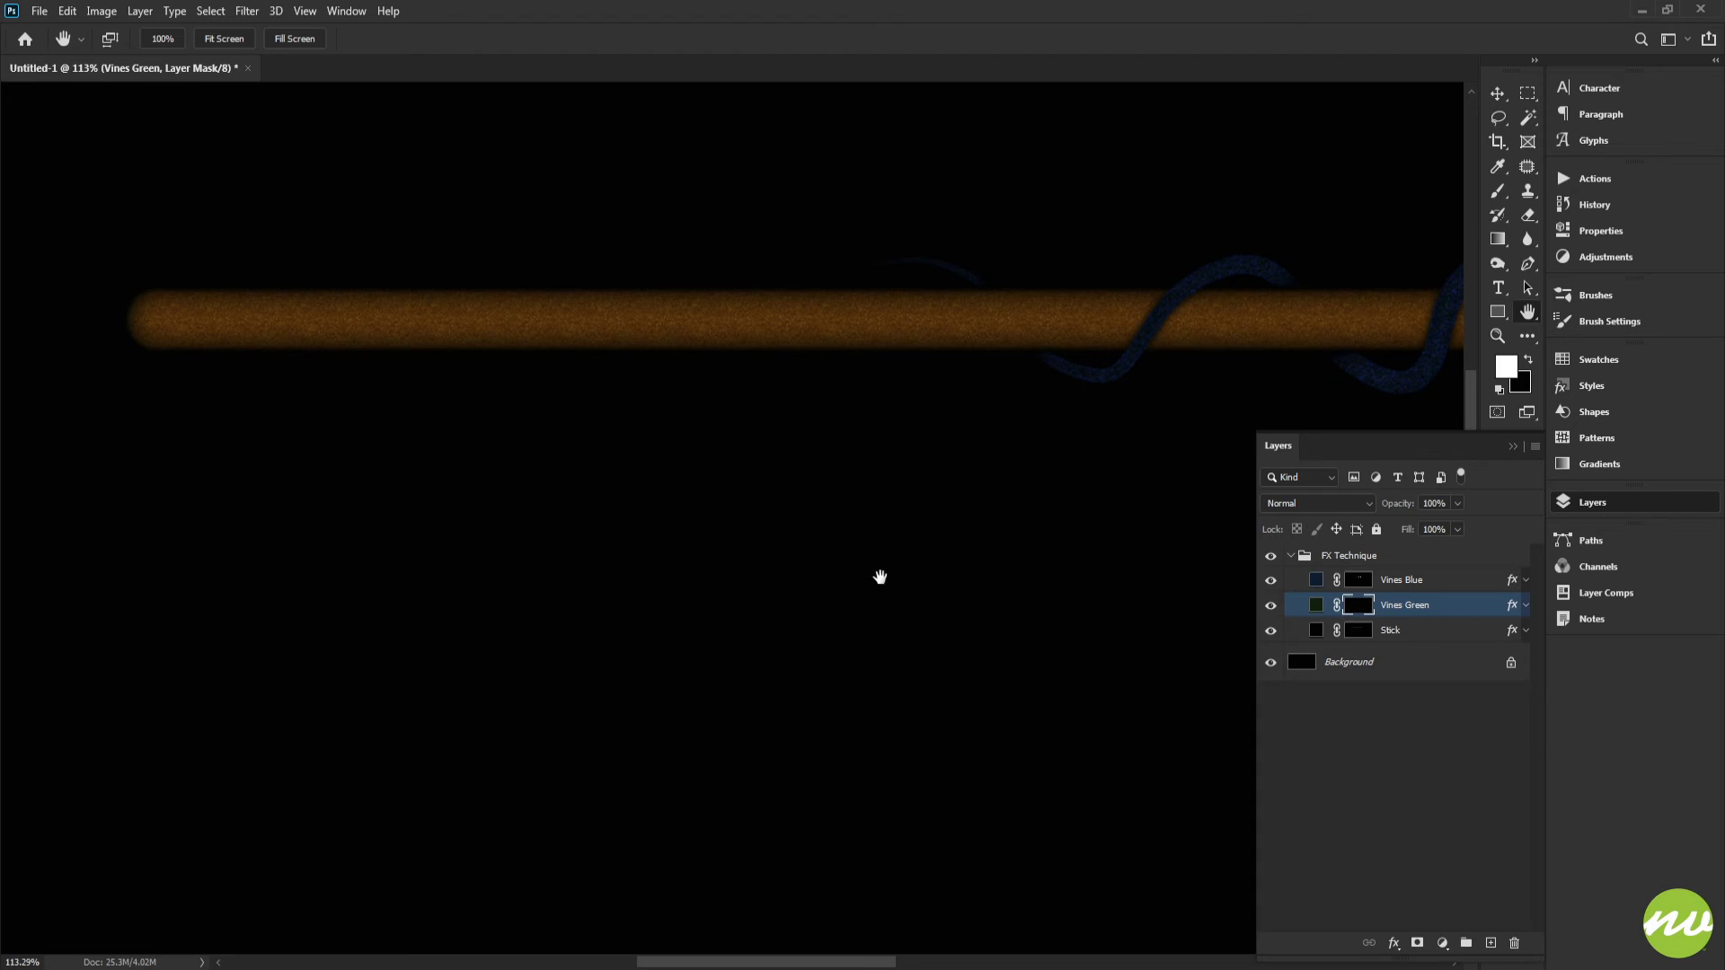
Step: Enable Shape Dynamics for the brush
key(b)
drag(975, 362, 895, 386)
click(1582, 329)
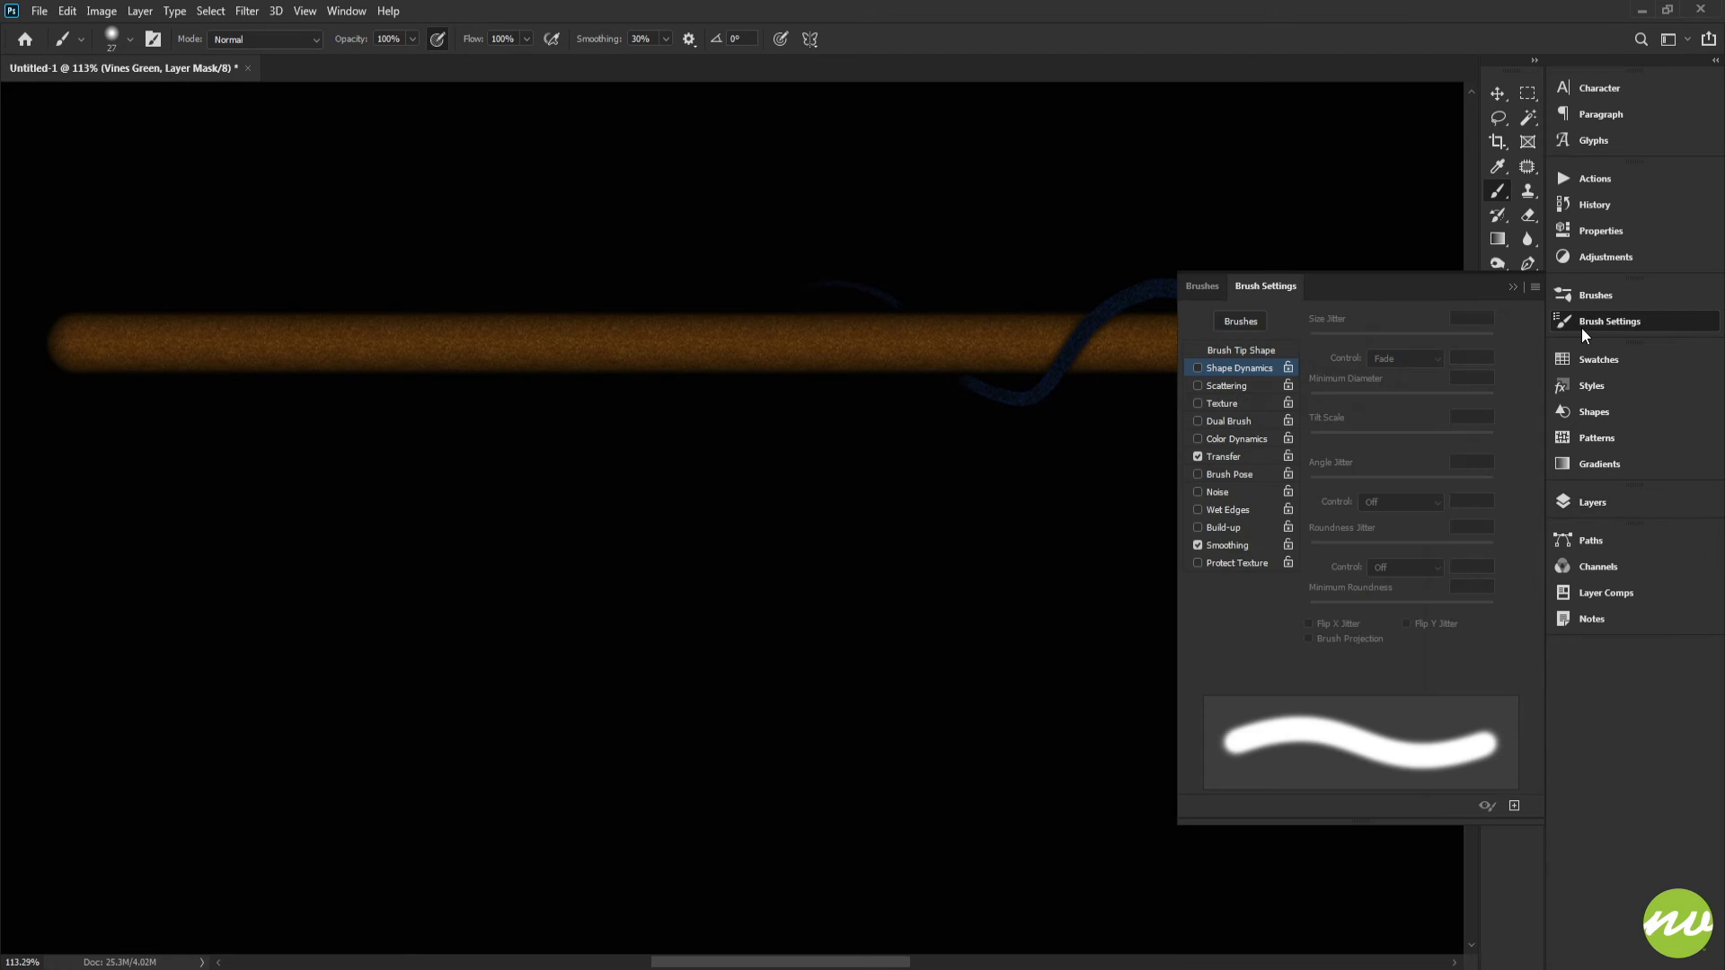
click(1204, 370)
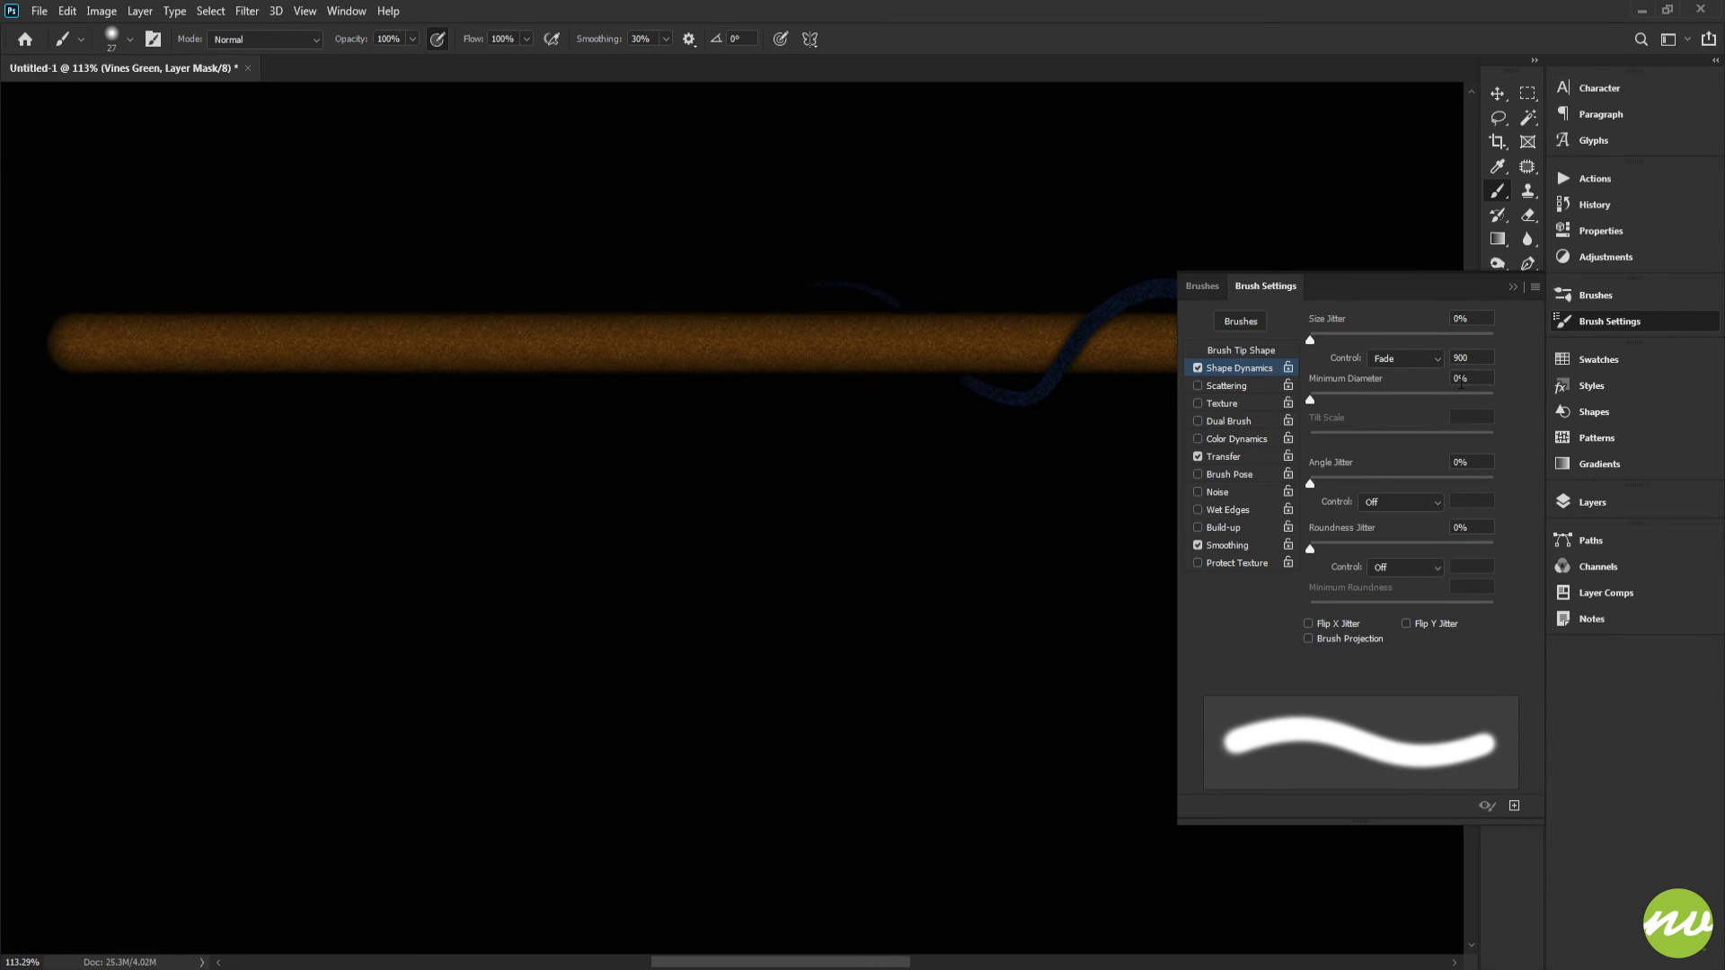
click(1563, 502)
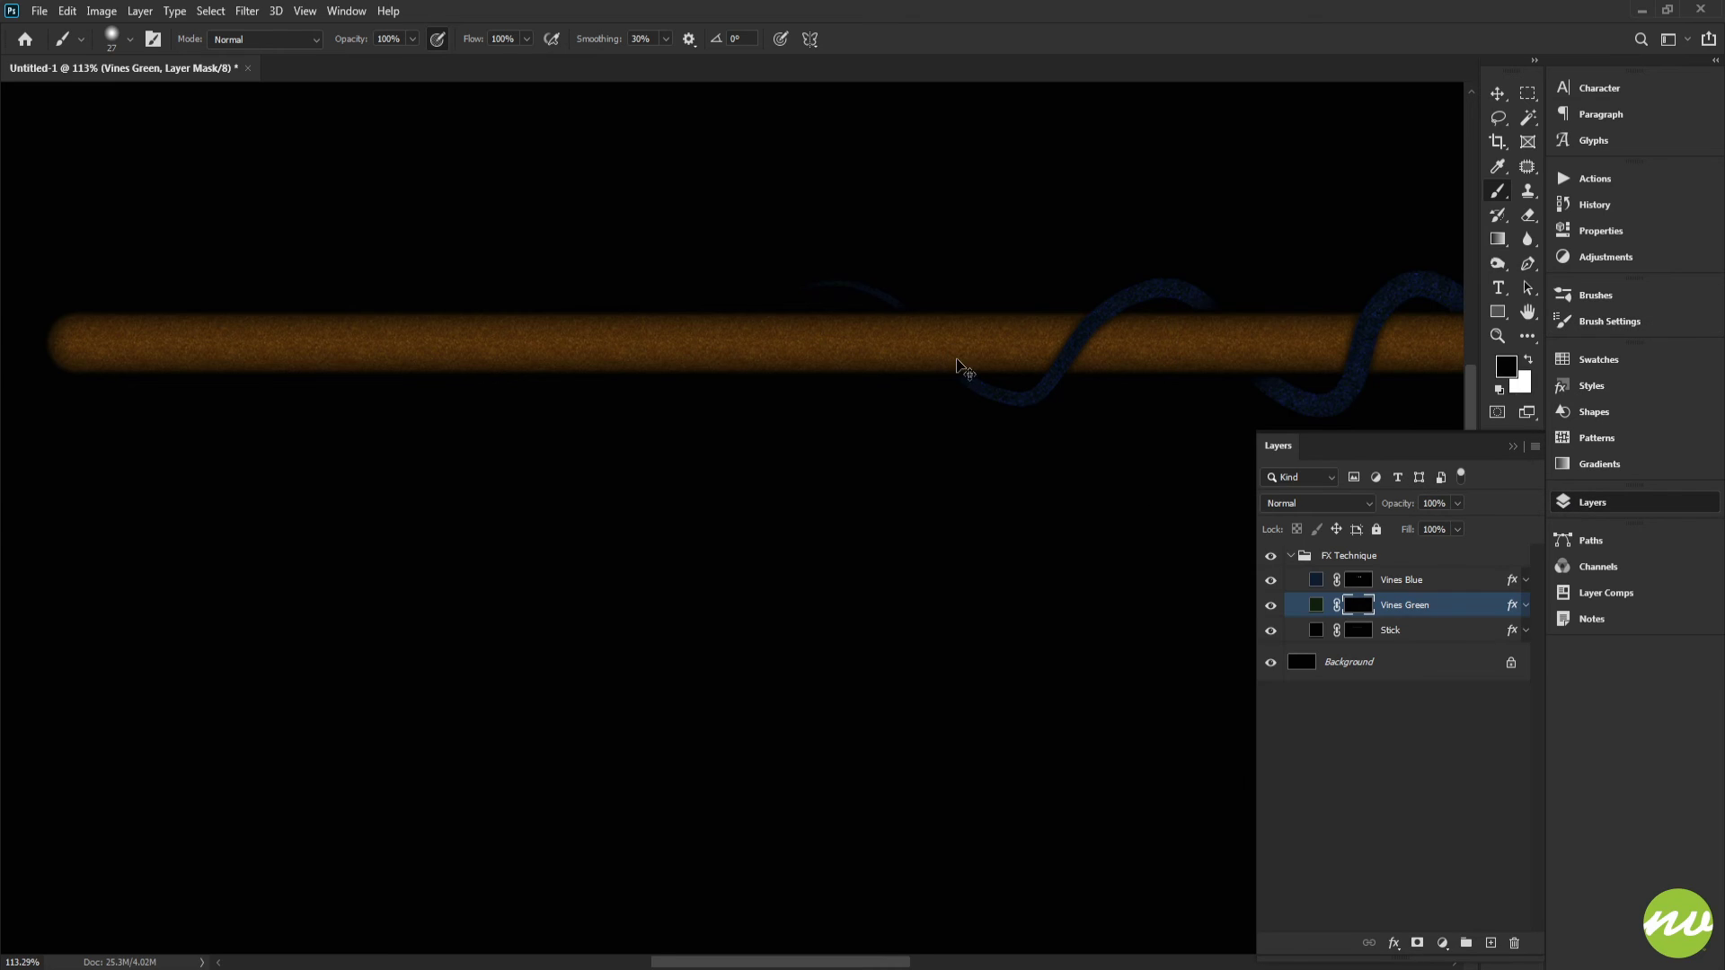
Step: Set the brush size to 20 px and the Shape Dynamics size fade to 500 steps
scroll(958, 363, up, 3)
scroll(958, 363, up, 2)
right_click(1034, 325)
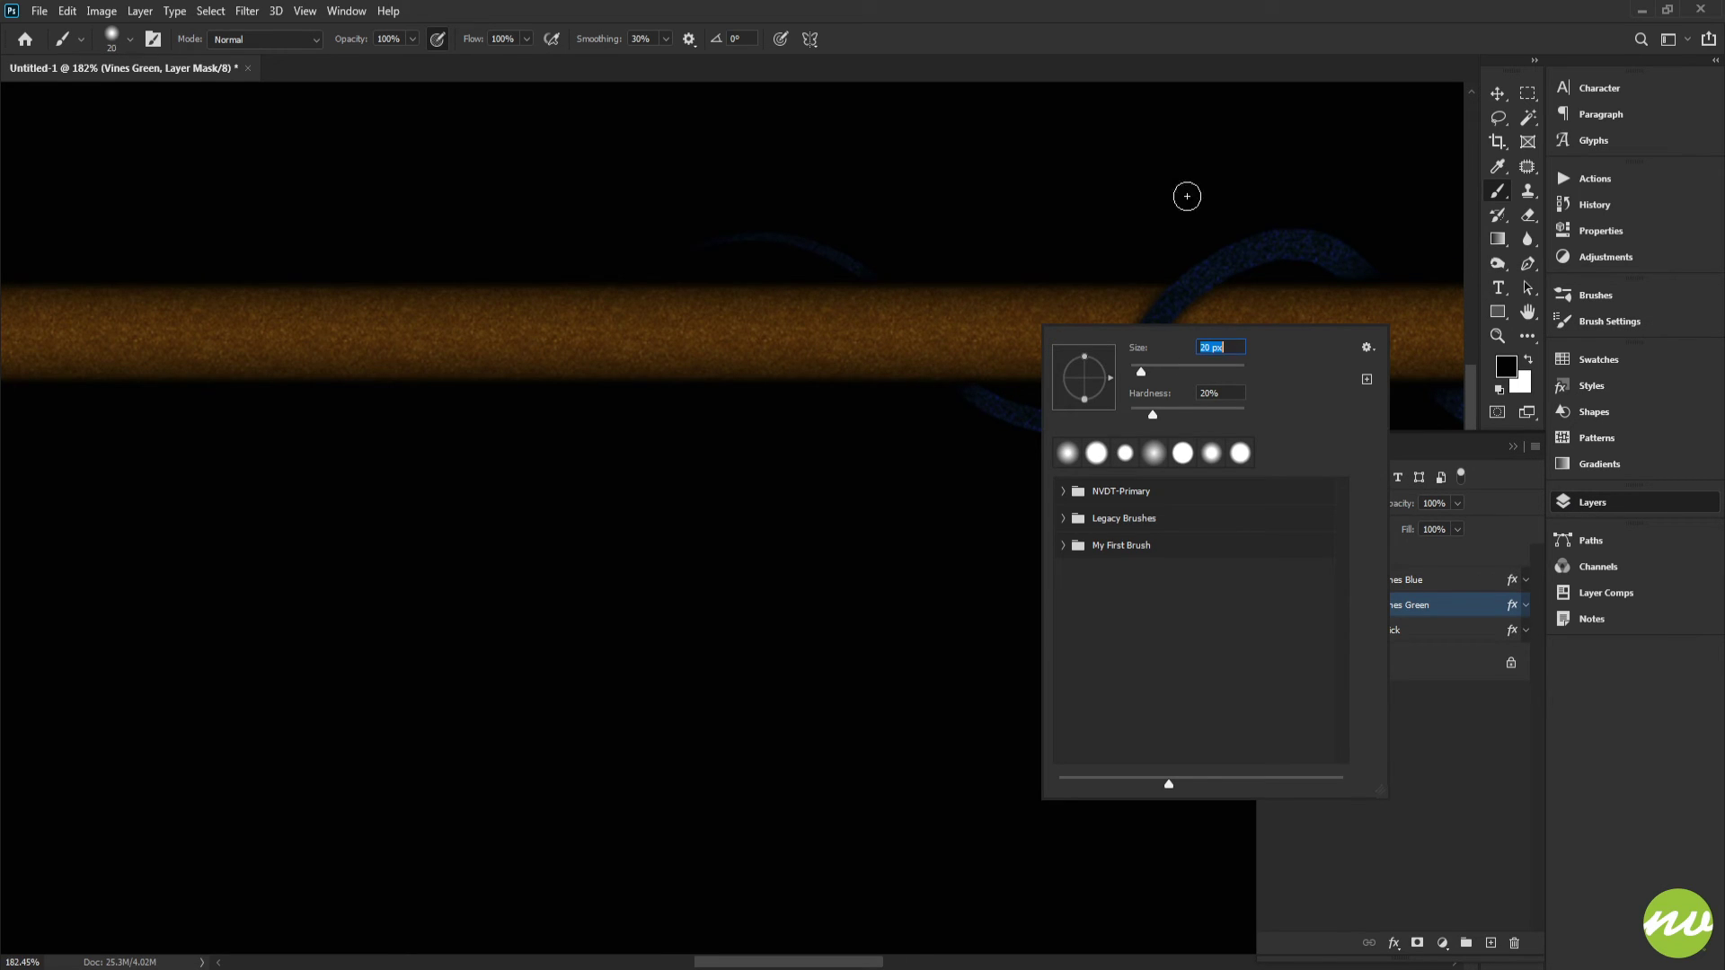
key(Return)
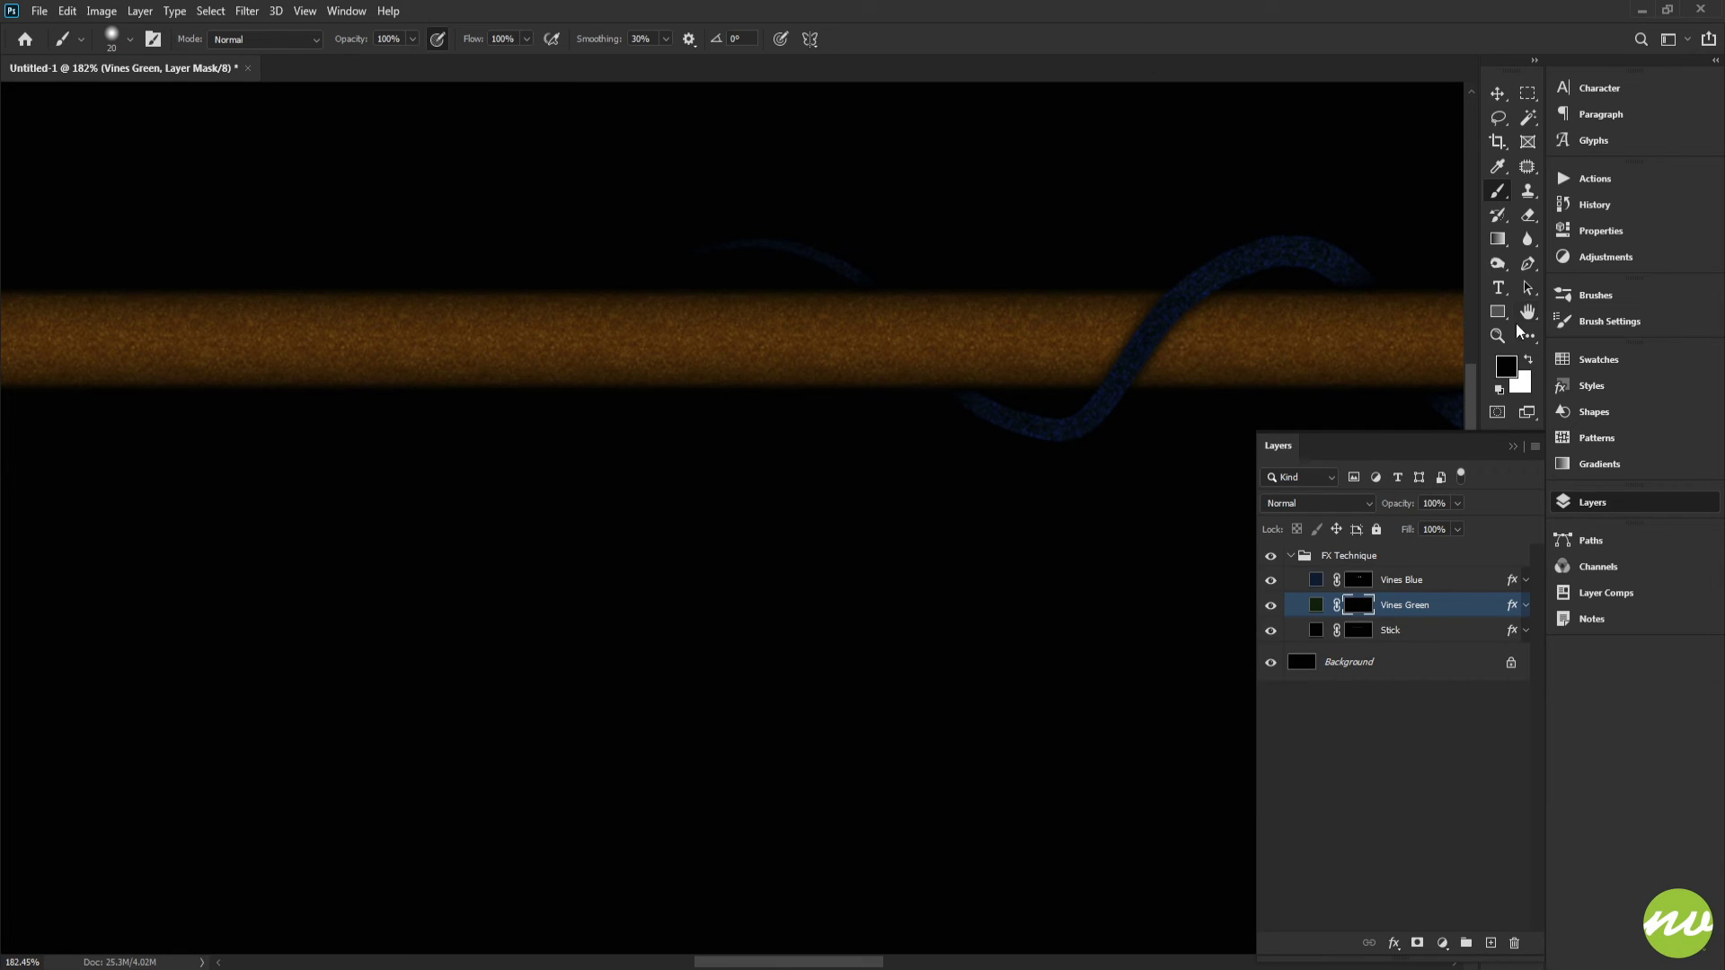
click(1586, 322)
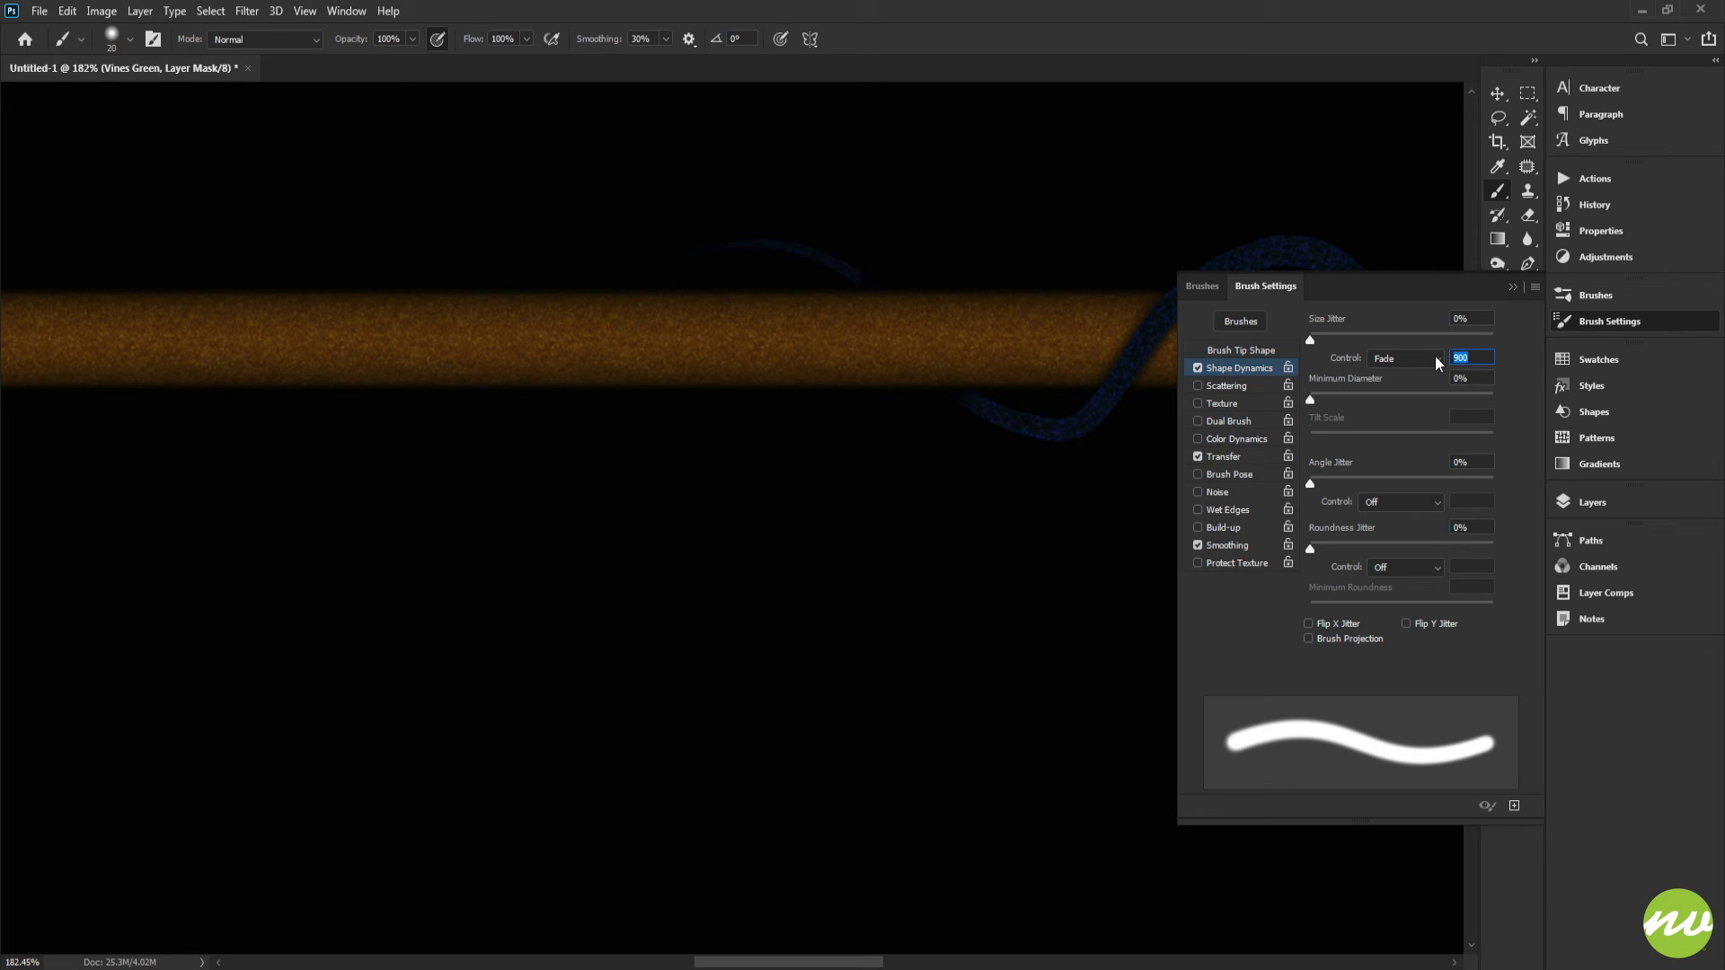
text(5)
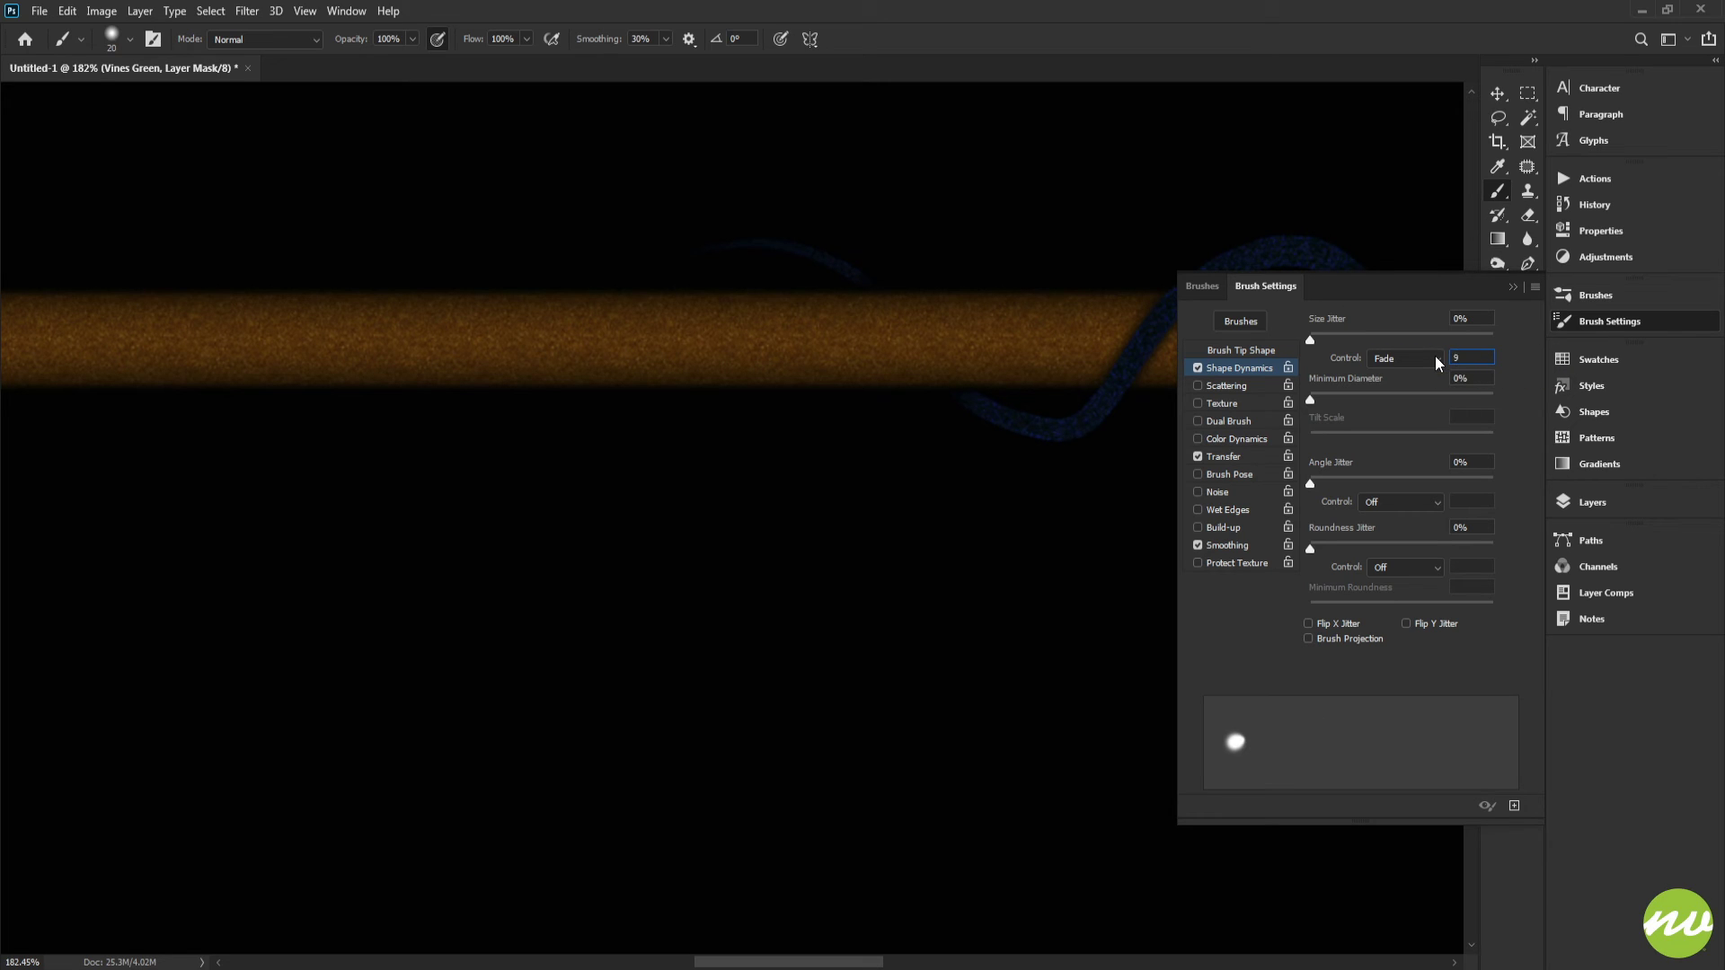
text(00)
click(1570, 508)
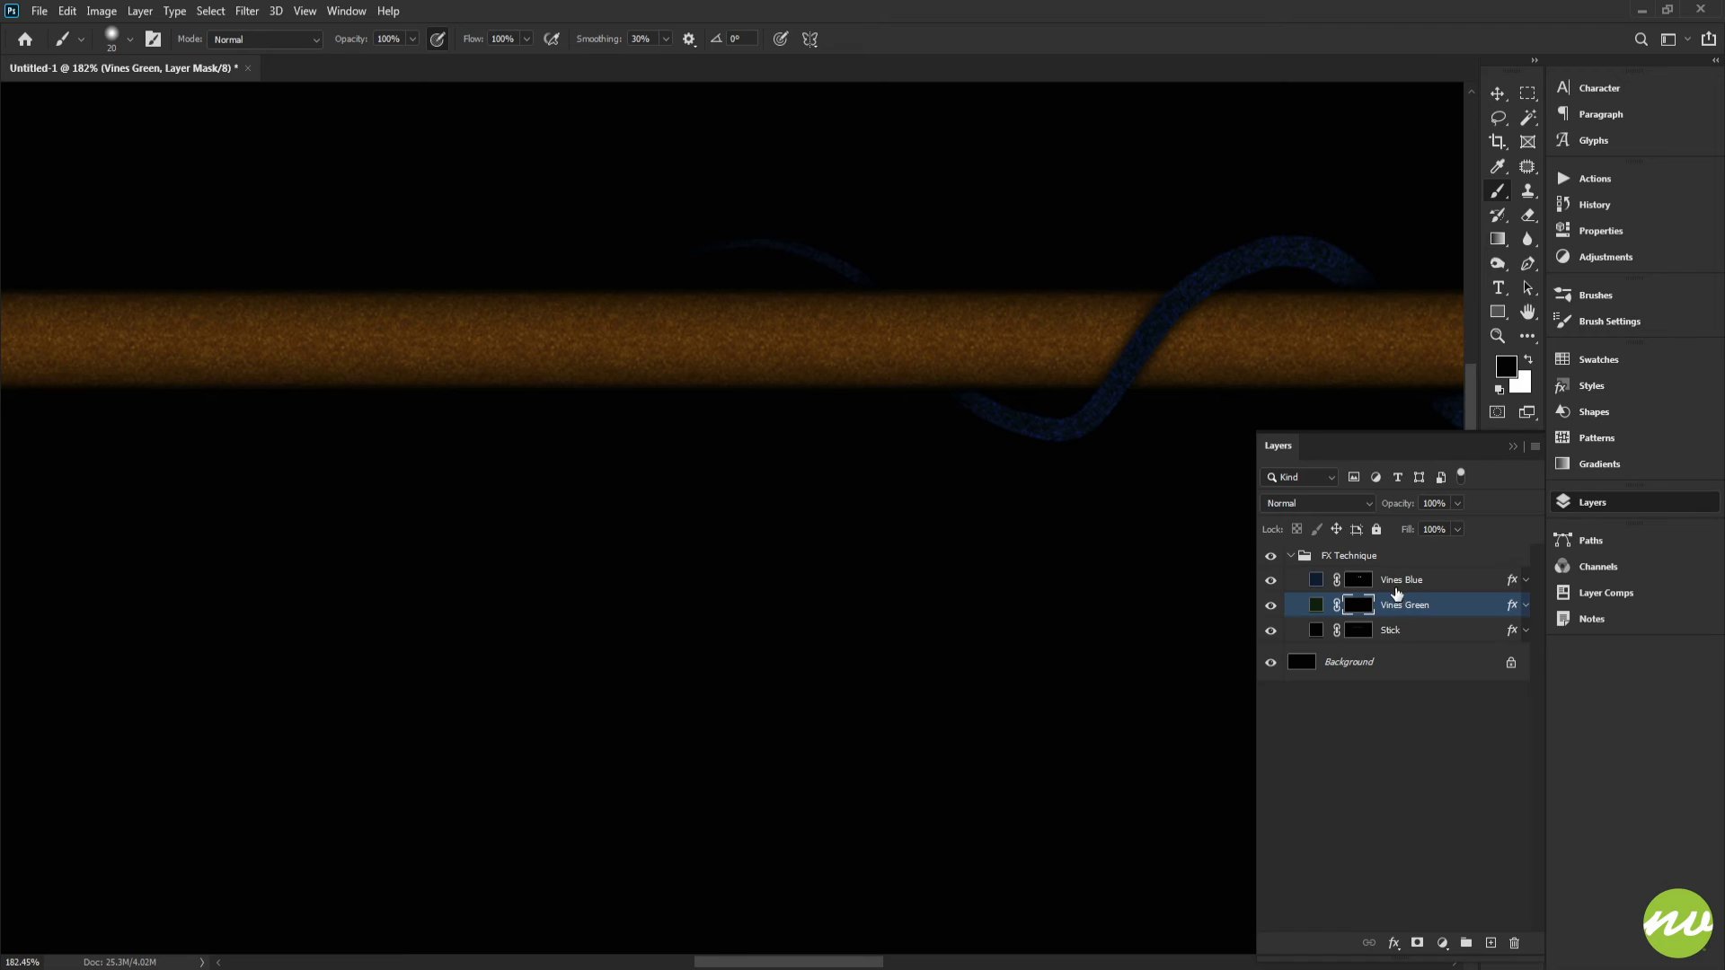
Step: Try several white vine strokes along the stick on the Vines Green mask, undoing each one
drag(1152, 355, 1018, 334)
key(x)
scroll(1149, 329, down, 3)
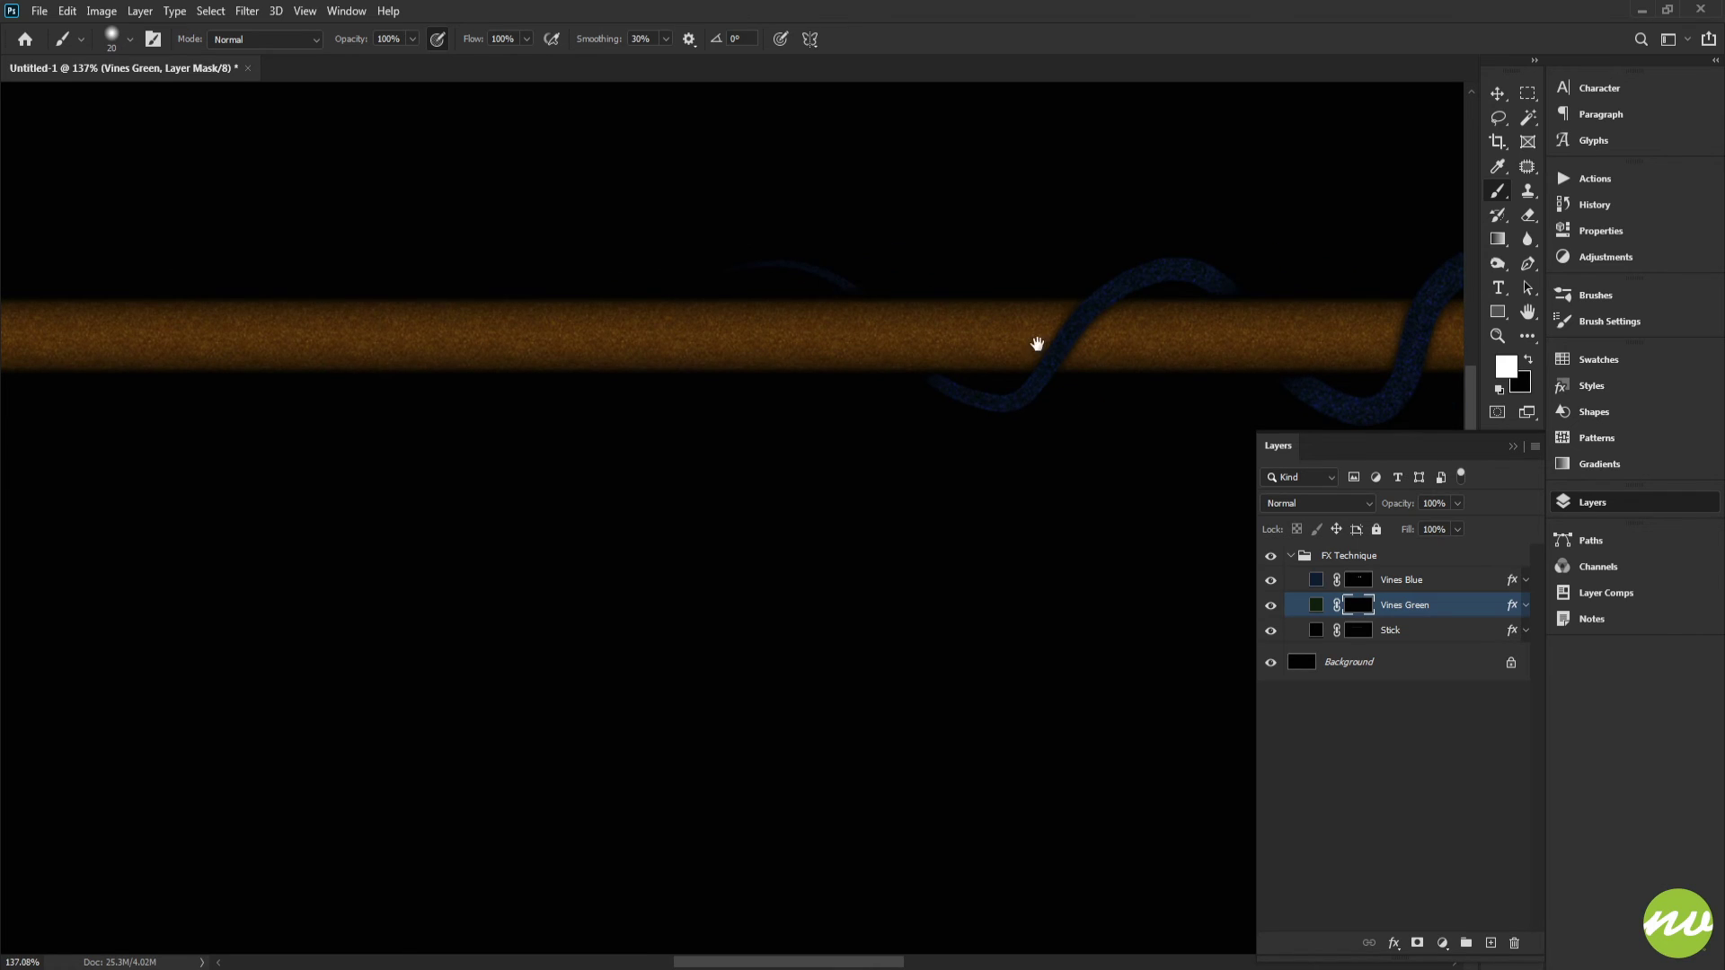
mouse_move(1112, 342)
mouse_down()
mouse_move(921, 260)
mouse_move(869, 260)
mouse_move(792, 299)
mouse_move(640, 423)
mouse_up()
drag(747, 353, 876, 331)
key(ctrl+z)
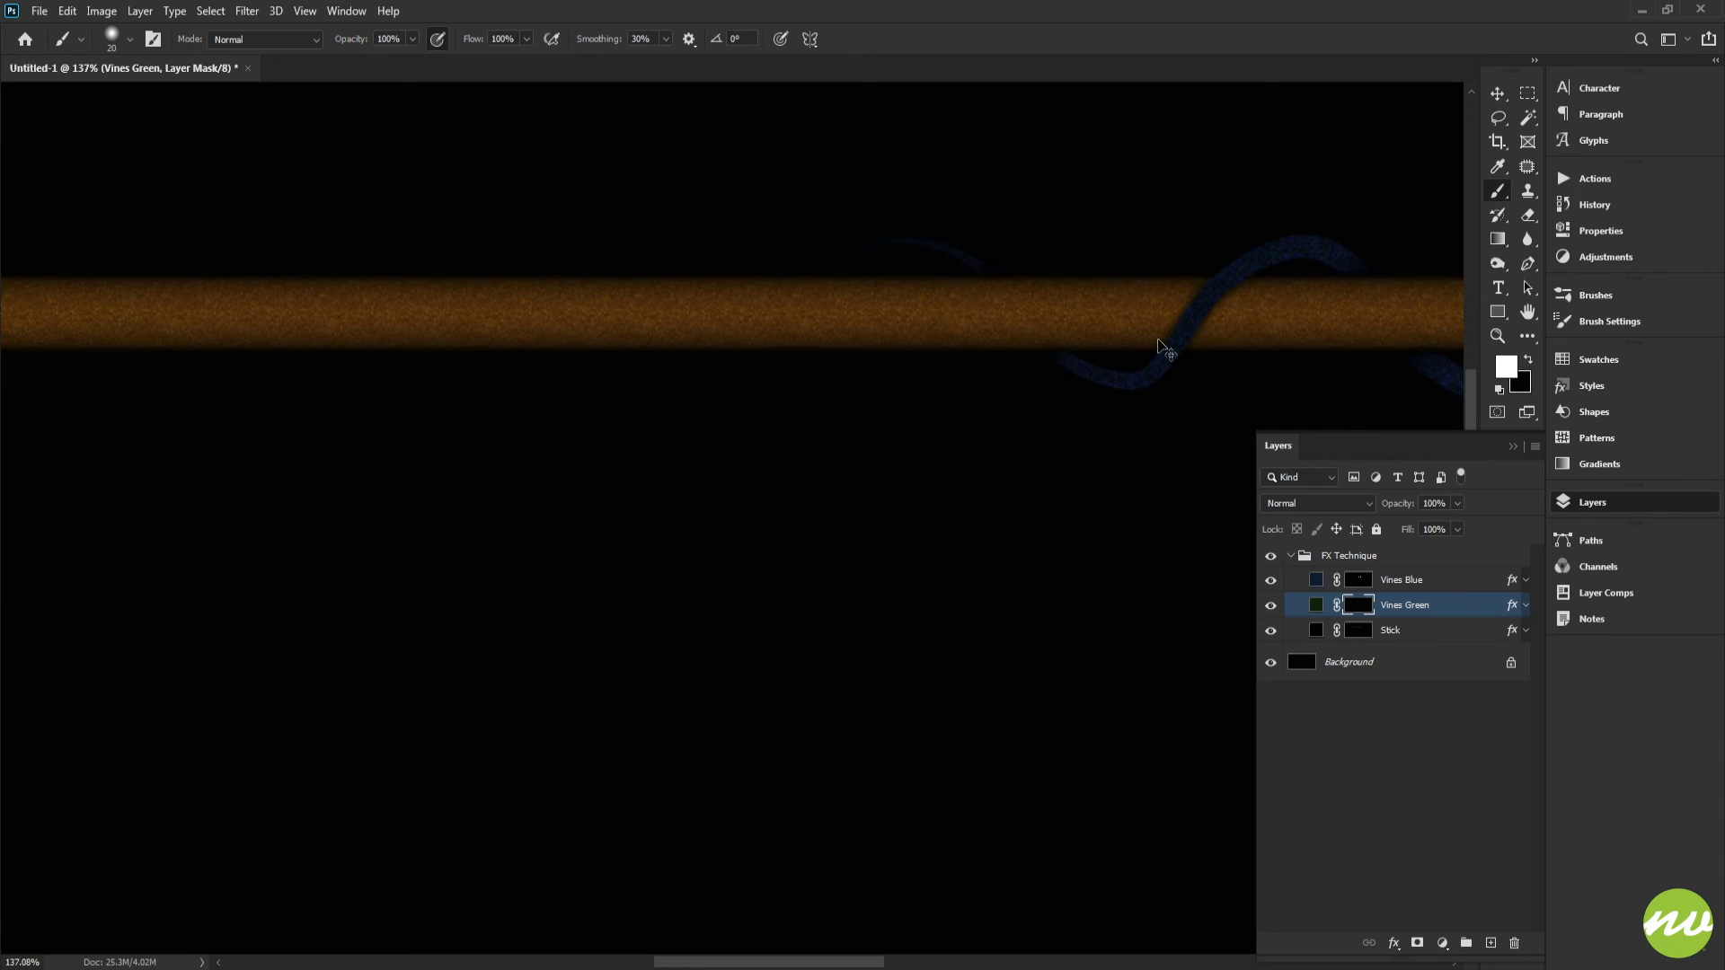
mouse_move(1229, 331)
mouse_down()
mouse_move(1099, 230)
mouse_move(1052, 220)
mouse_move(986, 239)
mouse_move(903, 329)
mouse_up()
key(ctrl+z)
mouse_move(1225, 323)
mouse_down()
mouse_move(1083, 284)
mouse_move(952, 206)
mouse_move(874, 232)
mouse_move(836, 290)
mouse_move(1123, 305)
mouse_move(1078, 251)
mouse_move(1011, 215)
mouse_move(948, 219)
mouse_move(901, 264)
mouse_move(858, 396)
mouse_move(785, 402)
mouse_move(629, 238)
mouse_up()
key(ctrl+z)
Step: Paint a white winding vine along the stick on the mask and undo it
drag(504, 279, 399, 398)
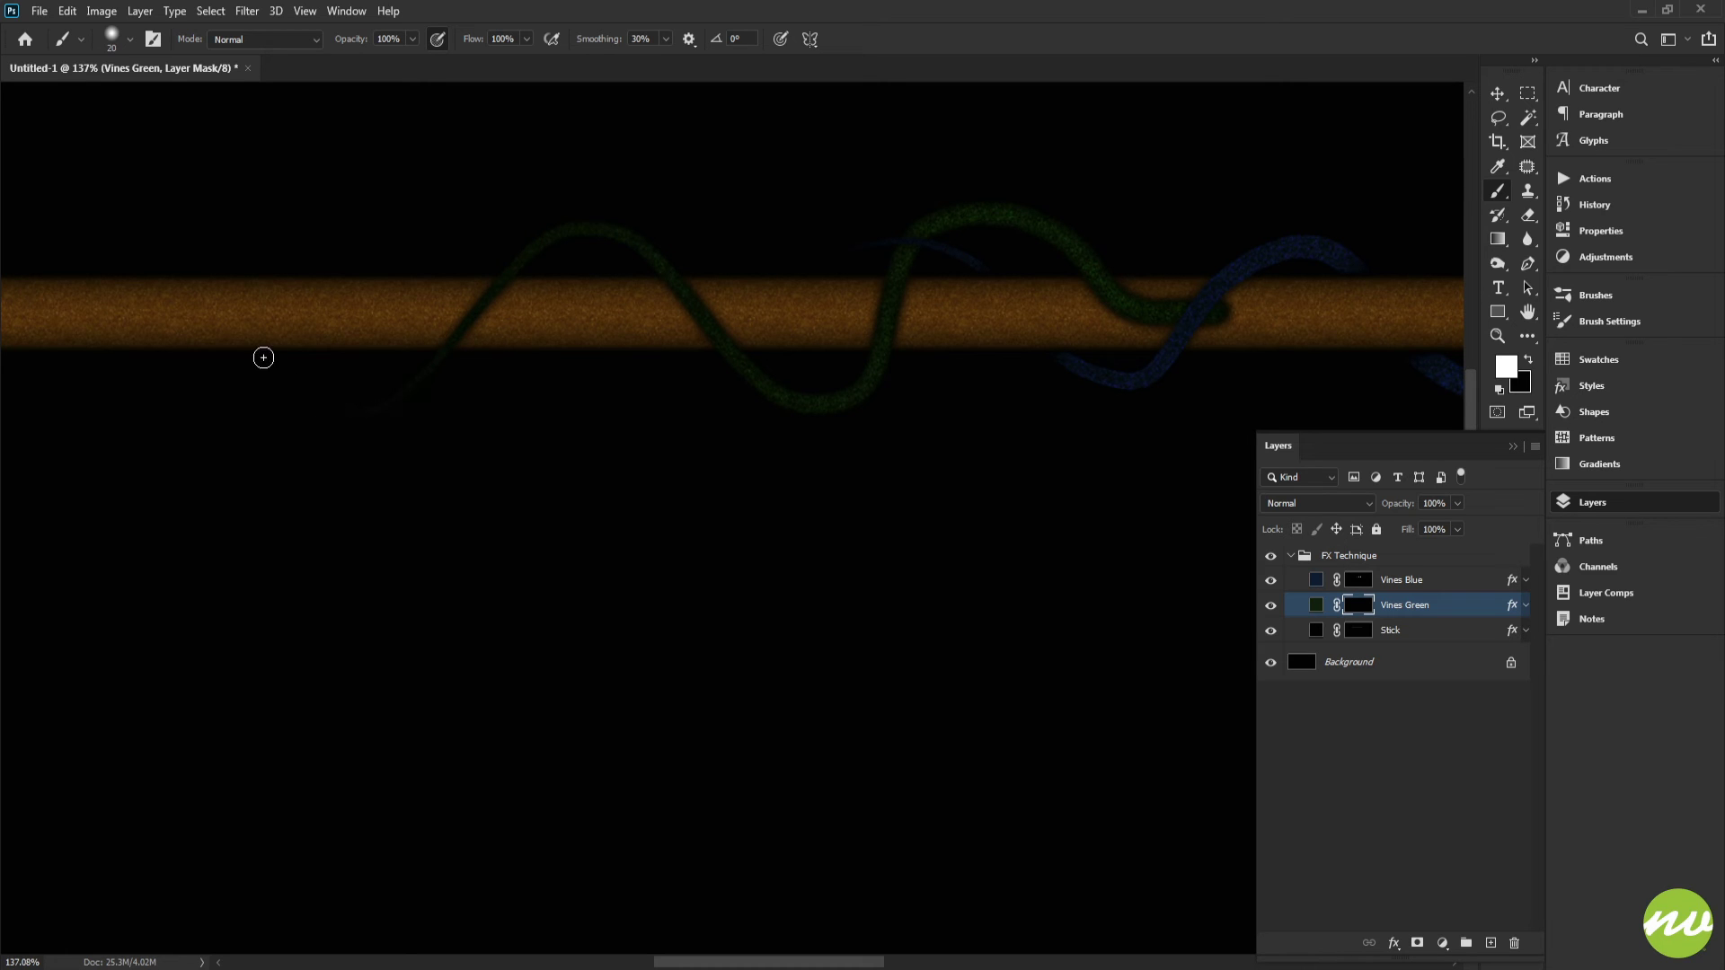
mouse_move(263, 358)
mouse_down()
mouse_move(184, 264)
mouse_move(371, 311)
mouse_up()
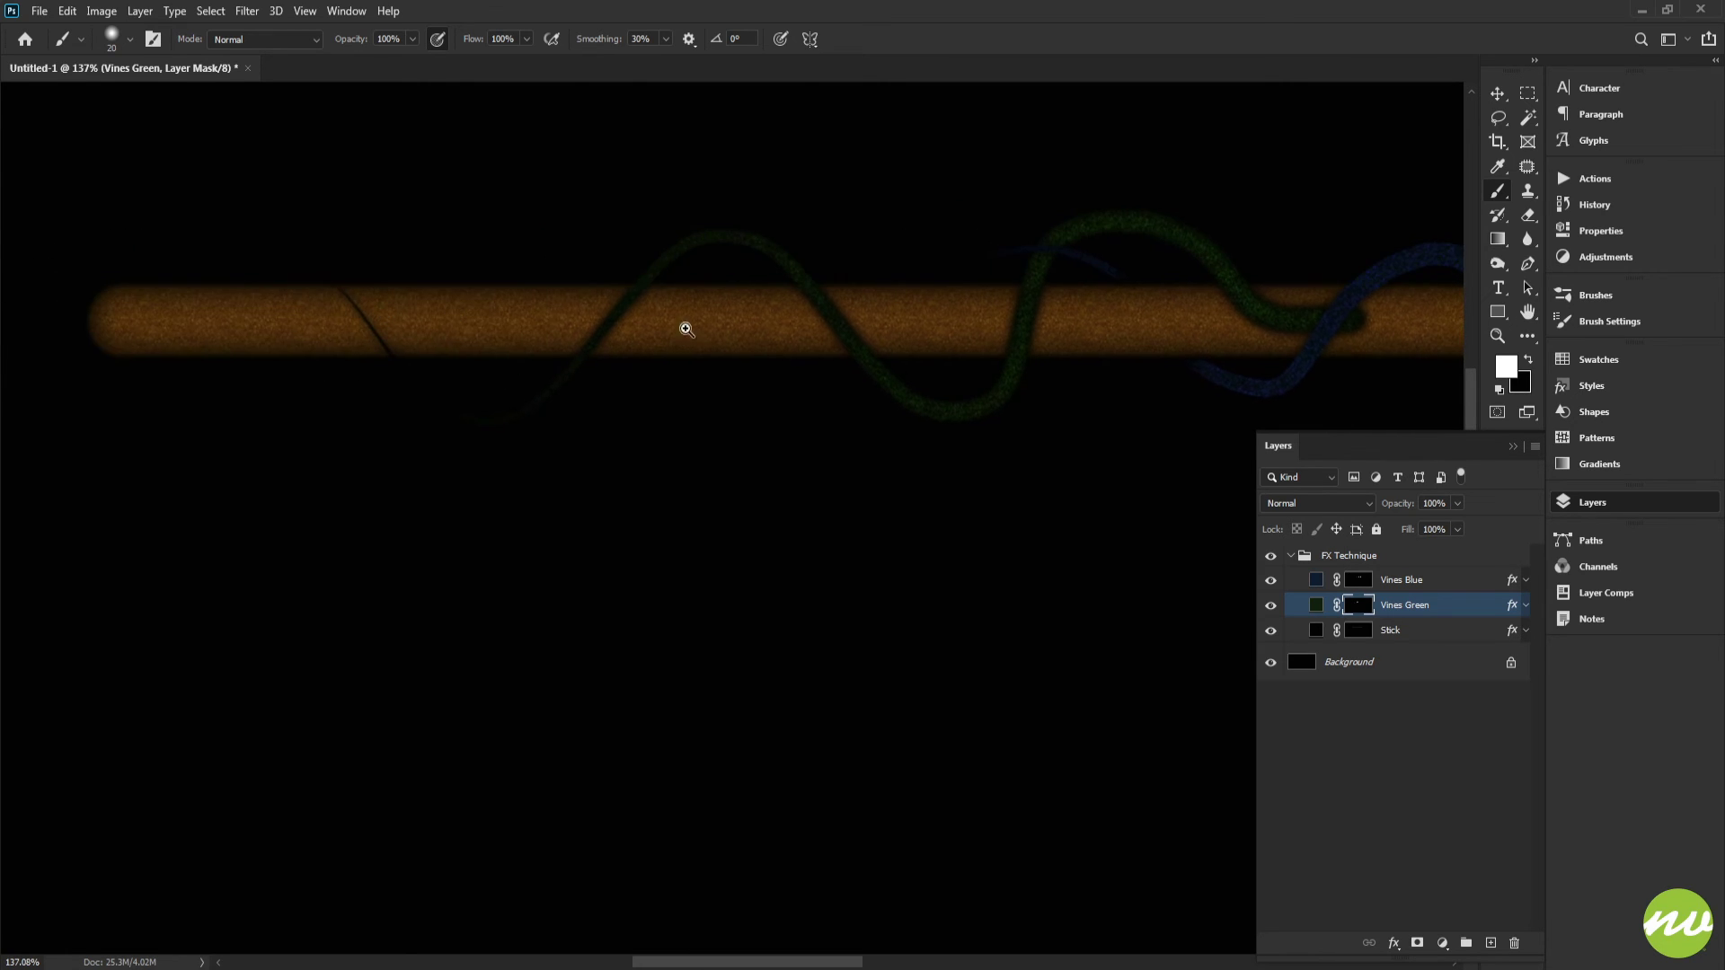
mouse_move(742, 333)
mouse_down()
mouse_move(679, 325)
mouse_move(739, 341)
mouse_up()
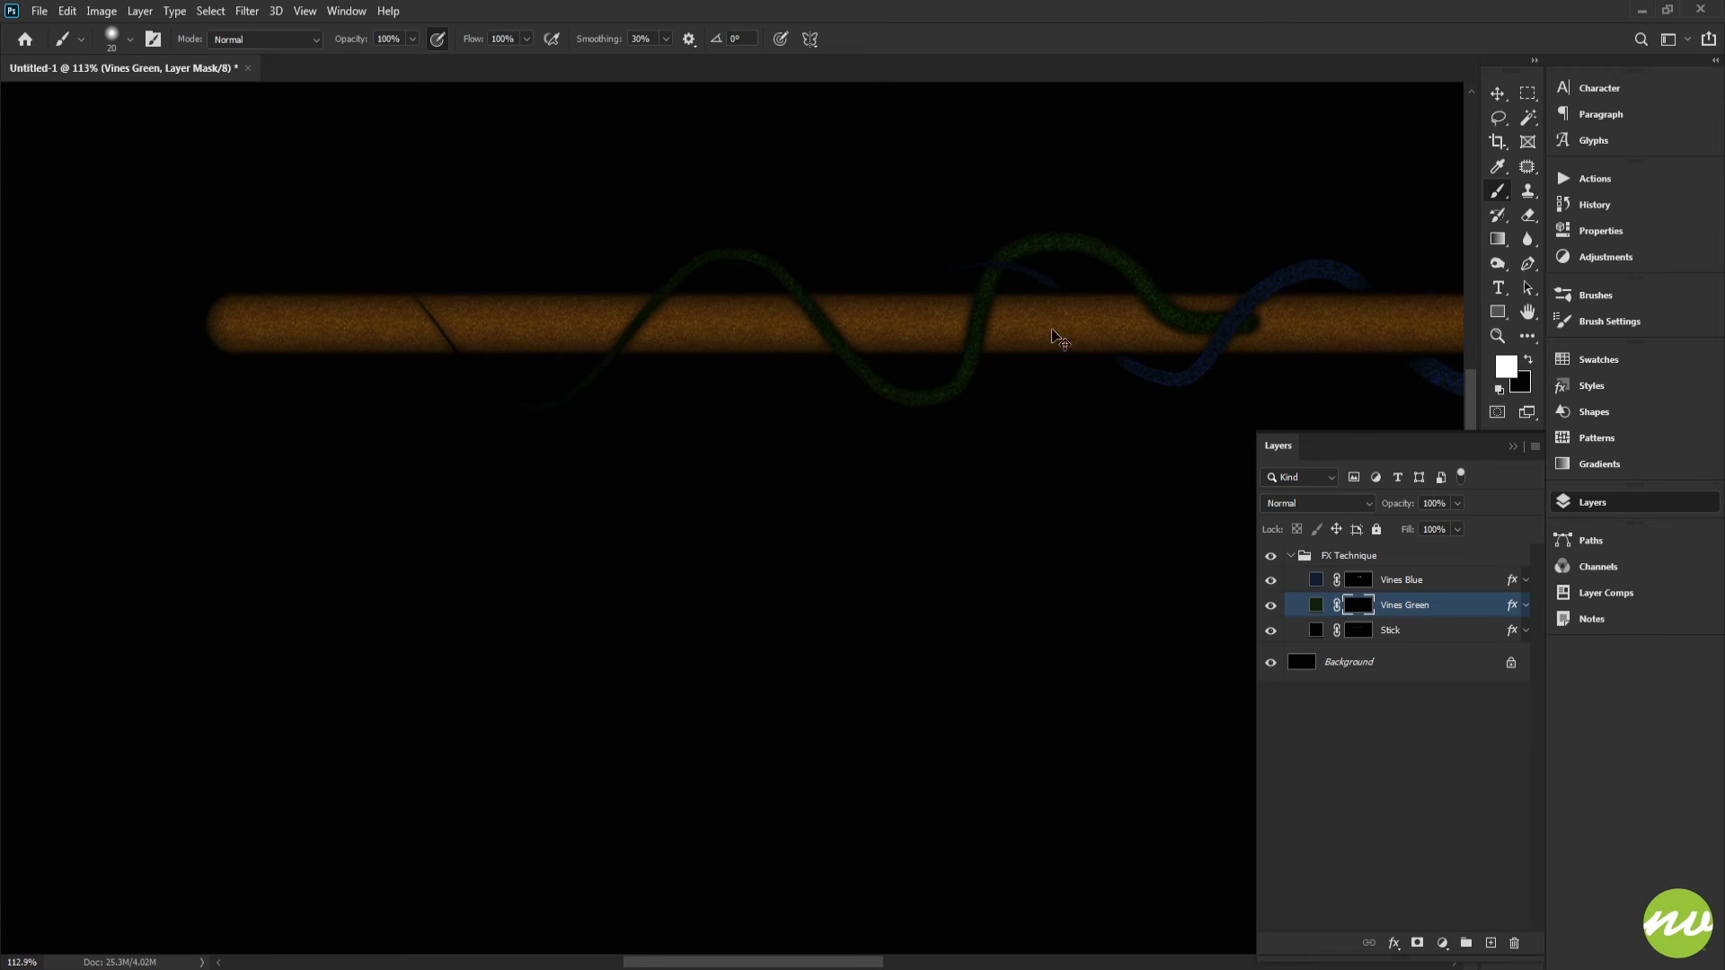
key(ctrl+z)
key(ctrl+z)
Step: Paint white fading strokes on the Vines Green mask to draw the green vine winding around the stick
drag(1048, 326, 980, 325)
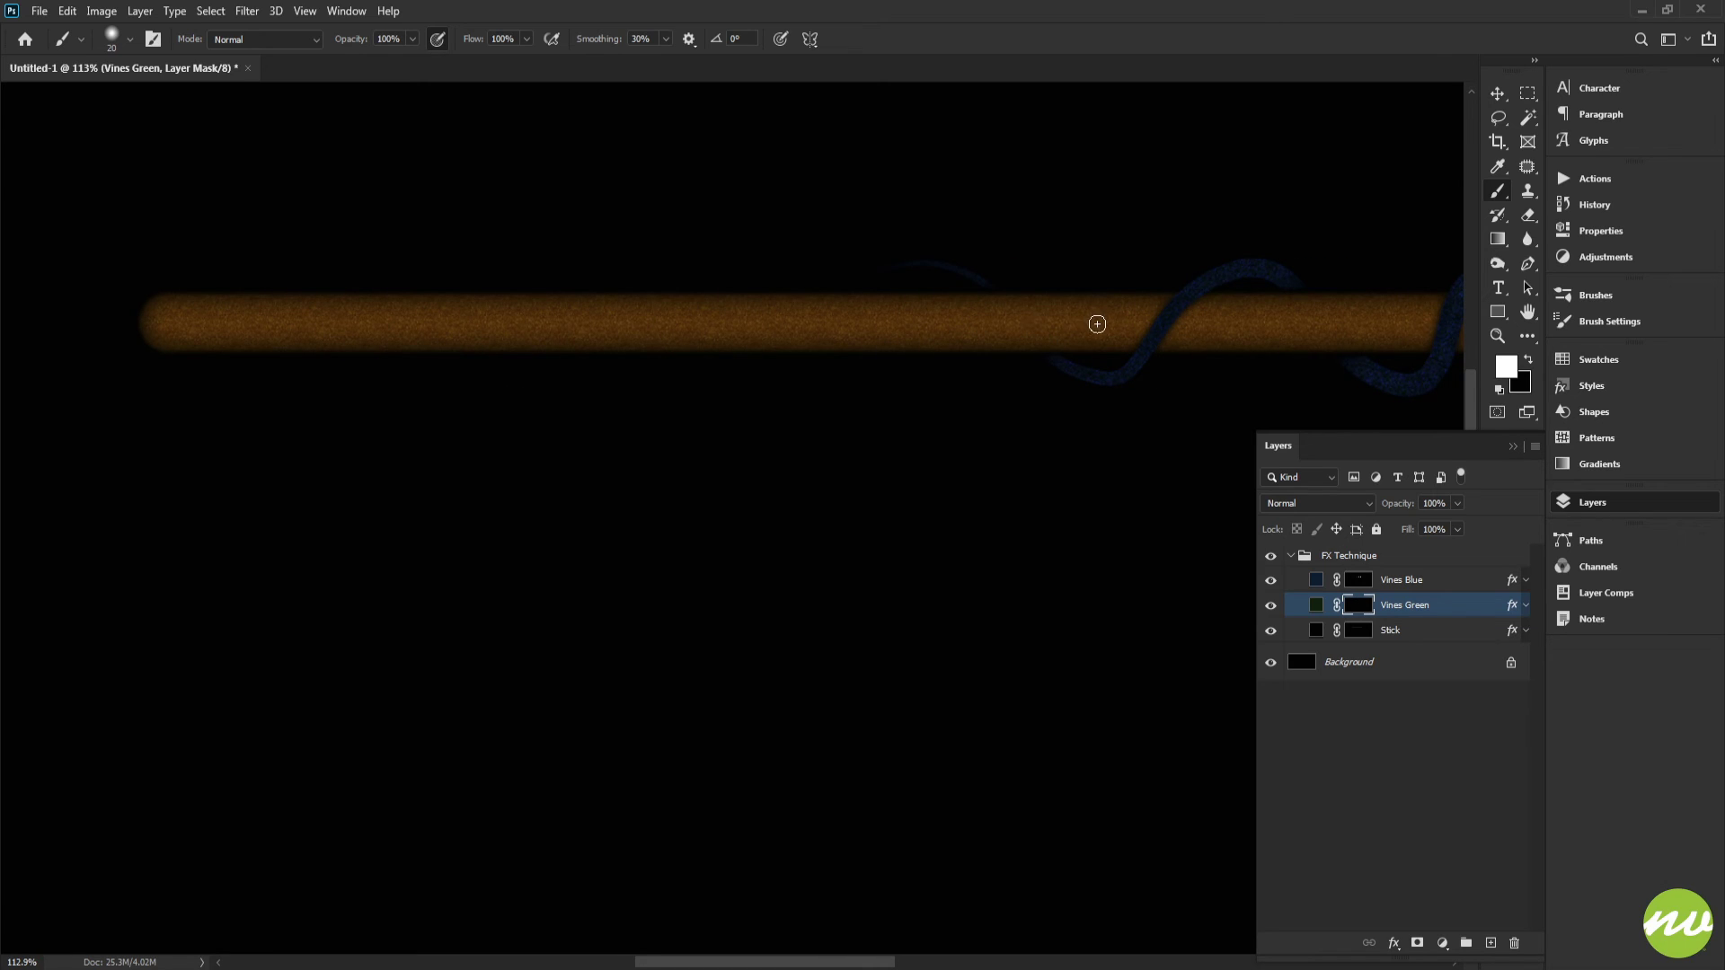
mouse_move(1115, 332)
mouse_down()
mouse_move(1040, 249)
mouse_move(951, 236)
mouse_move(903, 365)
mouse_move(854, 400)
mouse_move(803, 373)
mouse_move(741, 278)
mouse_move(664, 264)
mouse_move(475, 376)
mouse_move(428, 369)
mouse_move(331, 292)
mouse_up()
drag(782, 334, 695, 349)
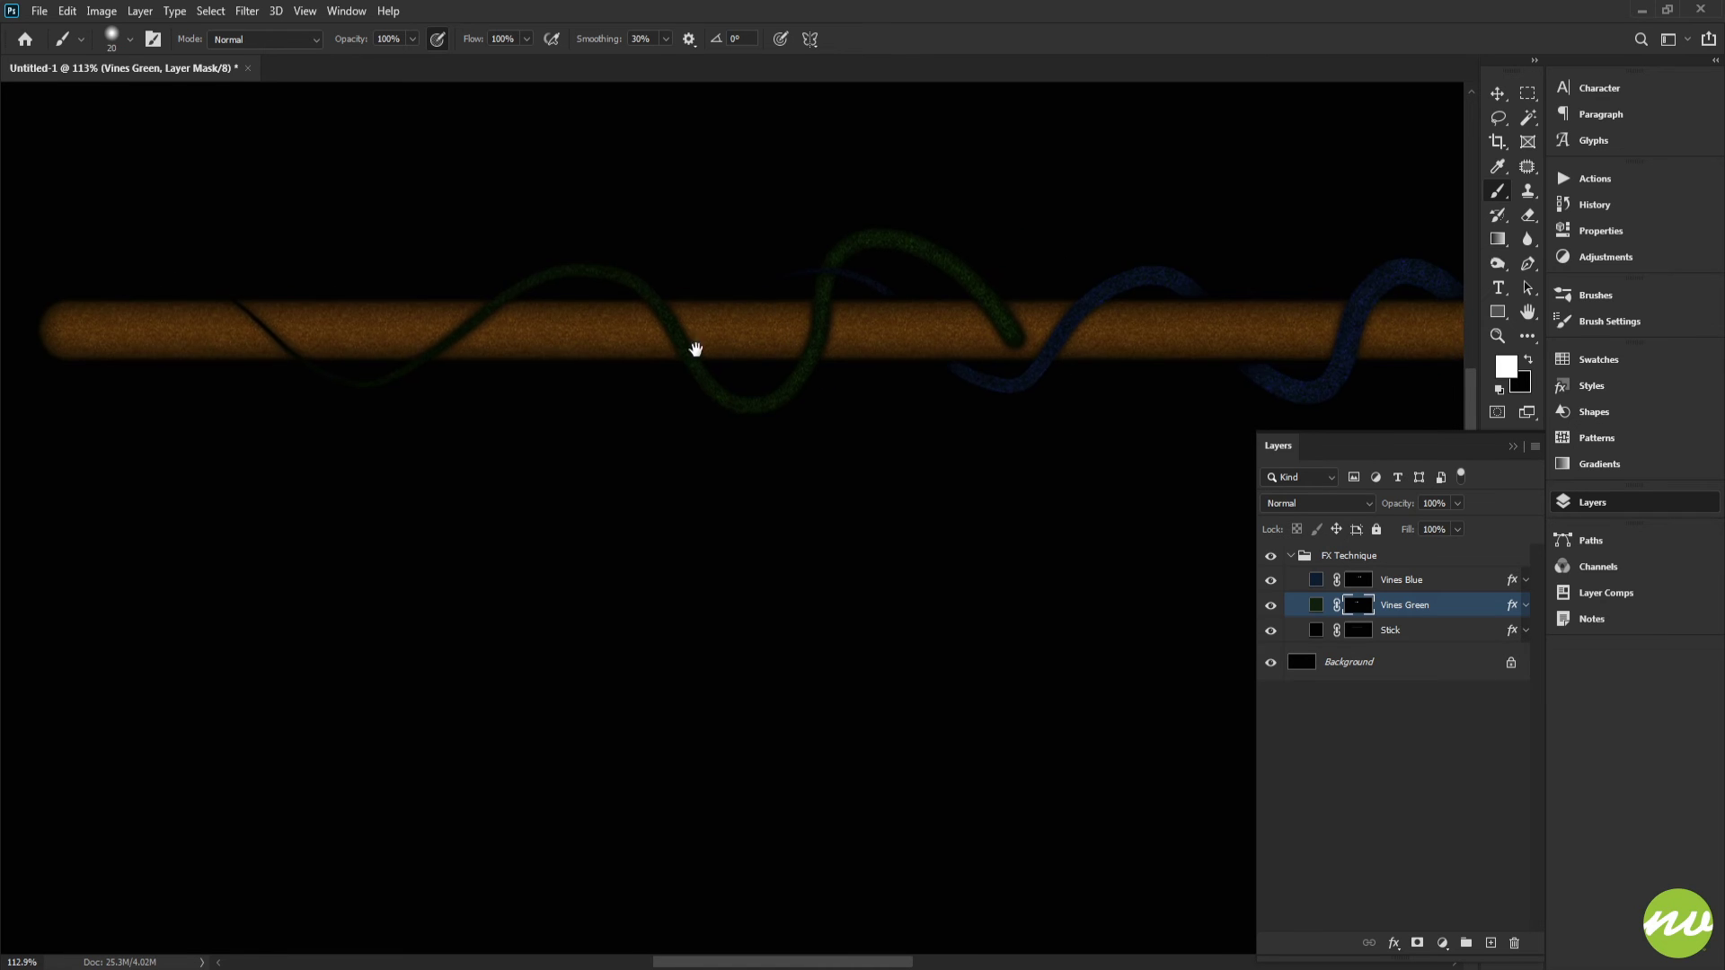
drag(1039, 359, 1115, 424)
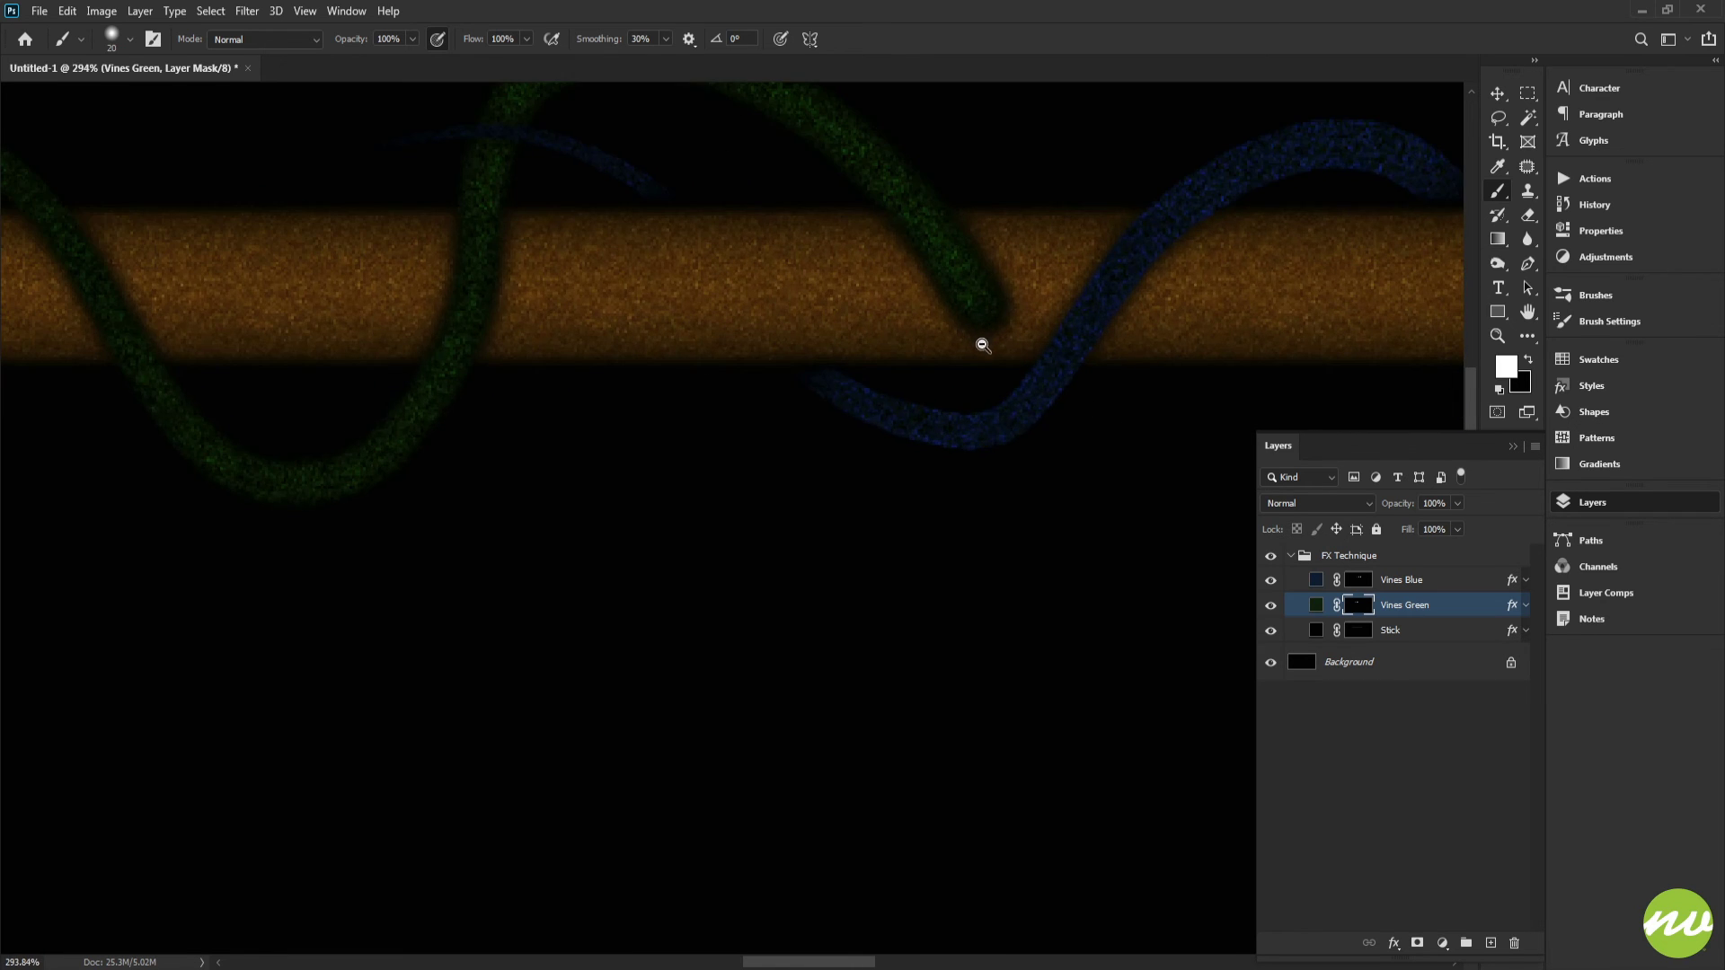
drag(981, 346, 1058, 423)
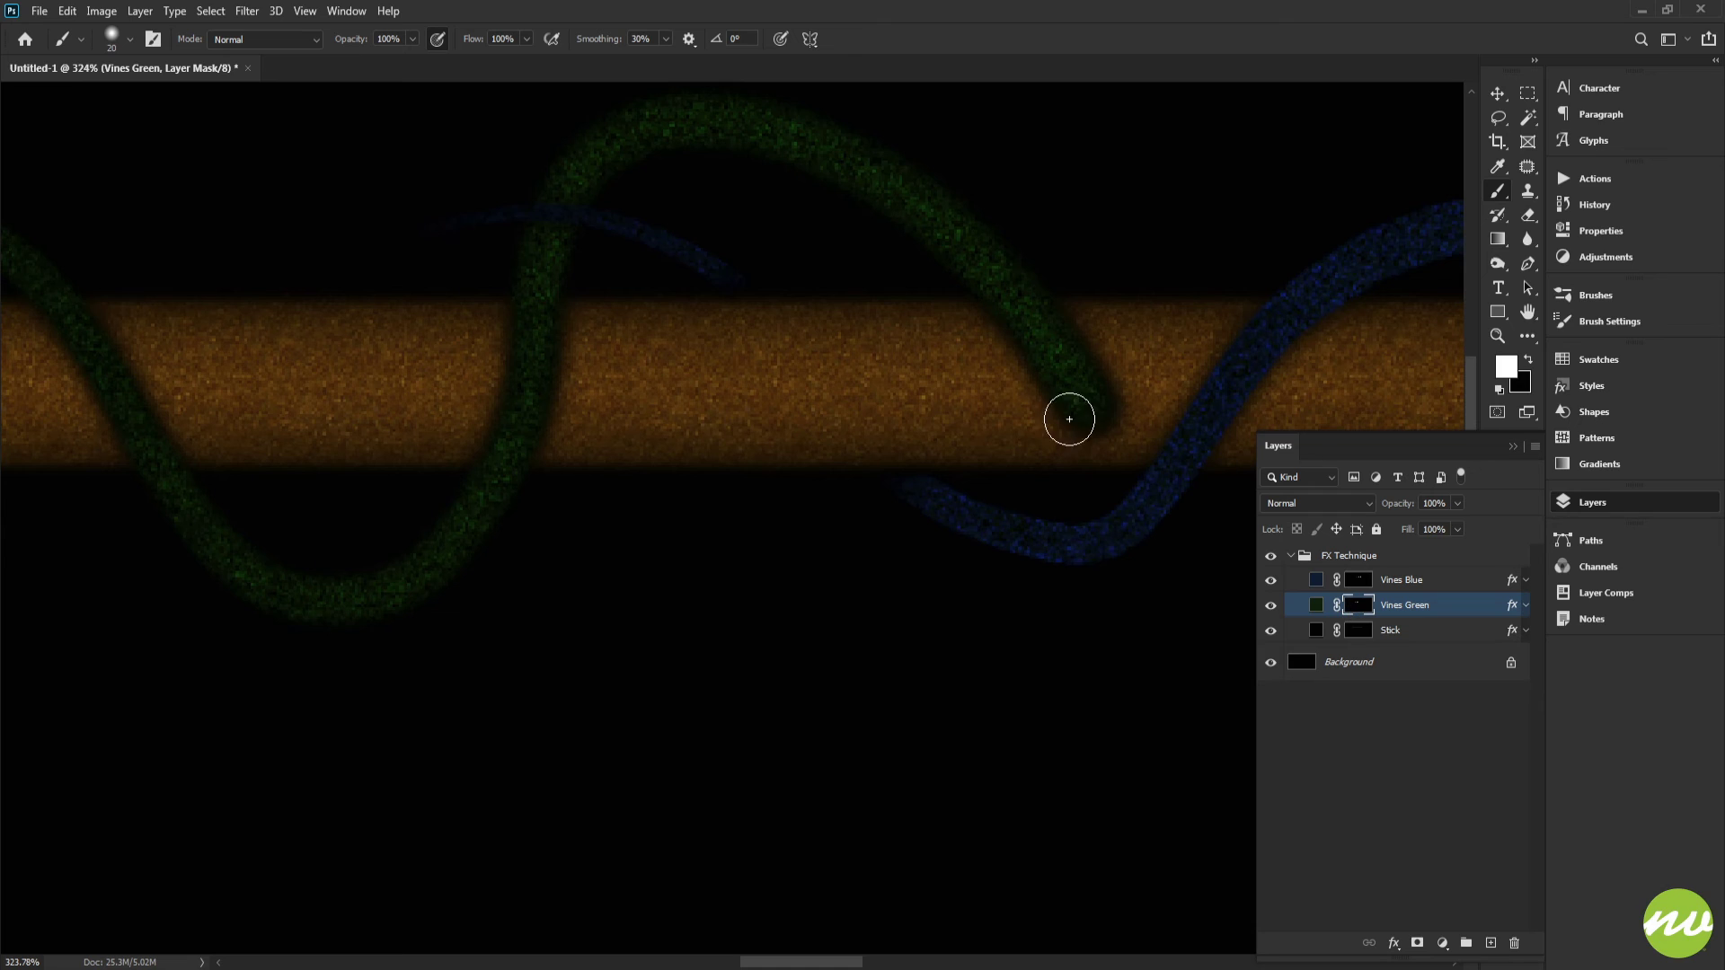
Step: Switch the foreground to black with Shape Dynamics off and trim the green vine's end over the stick
key(x)
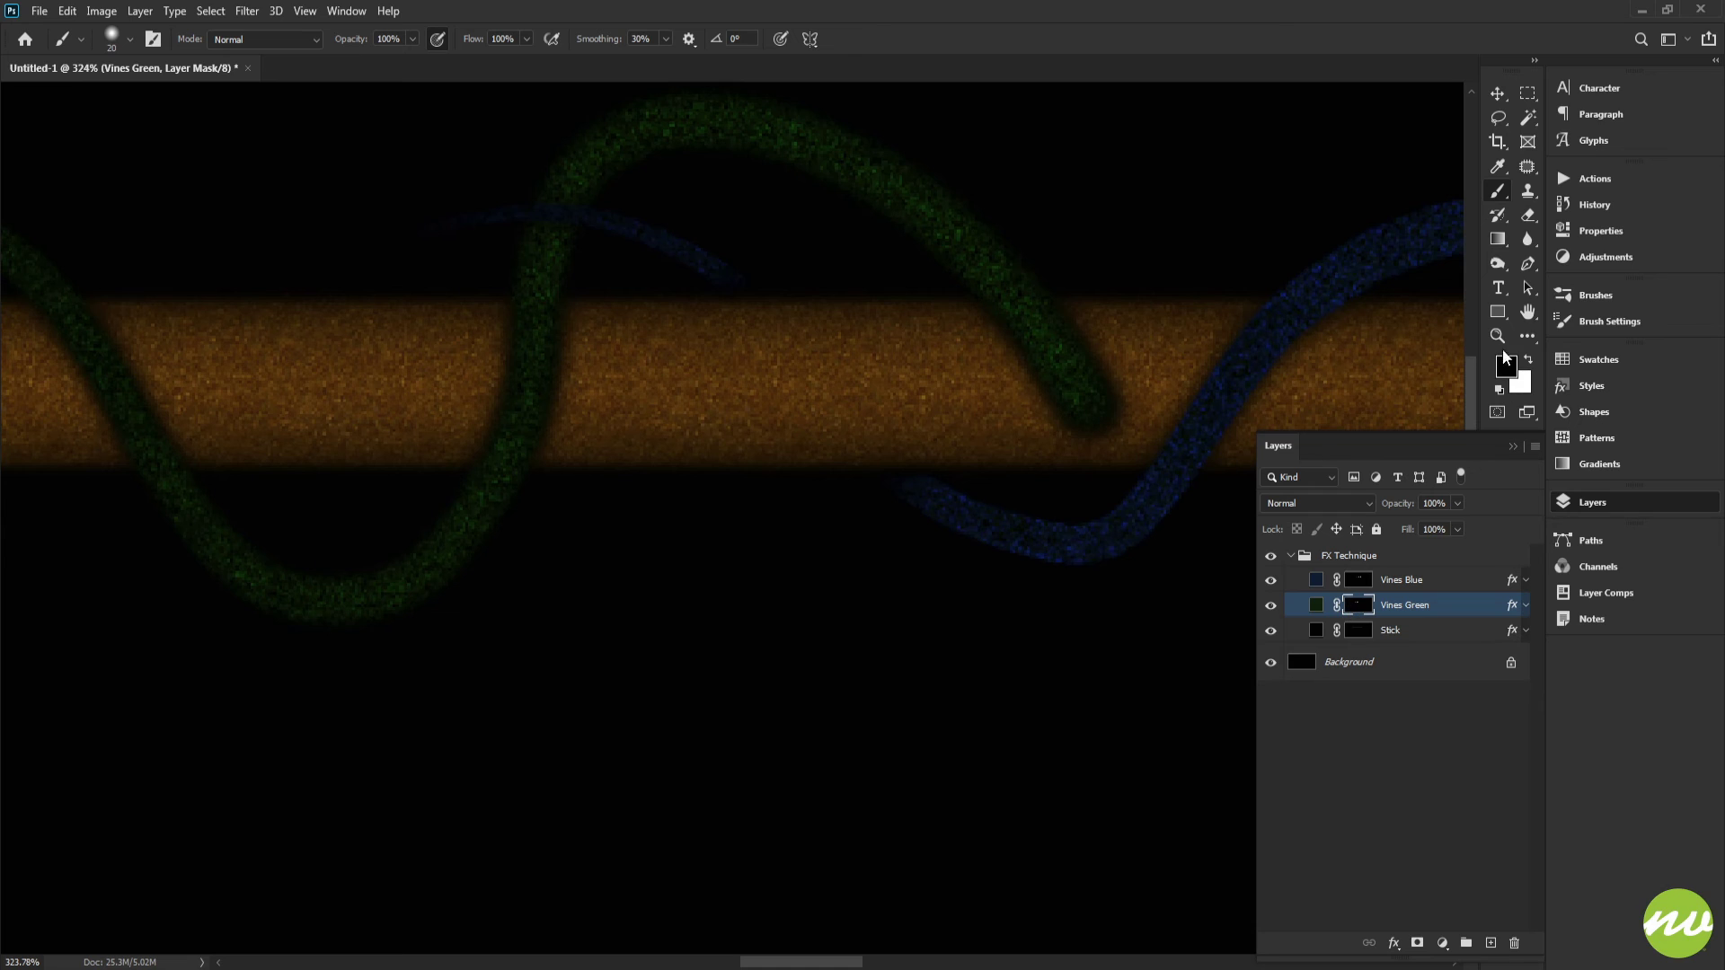
click(1603, 320)
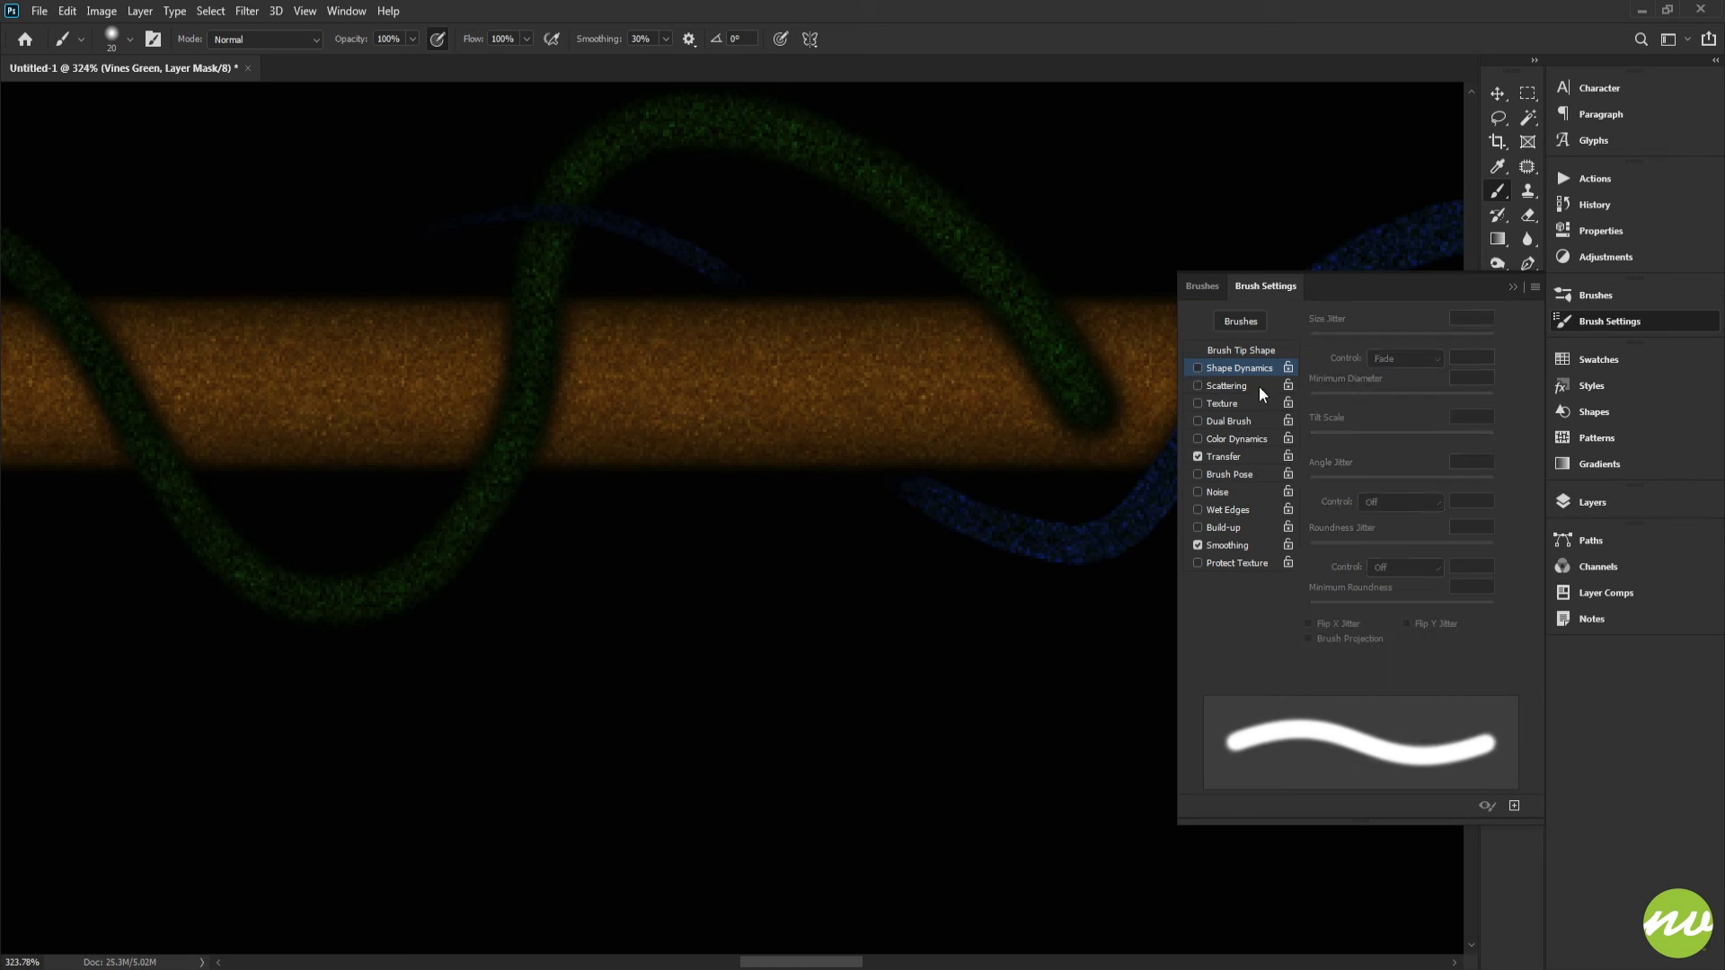
click(1592, 502)
mouse_move(1126, 392)
mouse_down()
mouse_move(1162, 412)
mouse_move(1000, 404)
mouse_up()
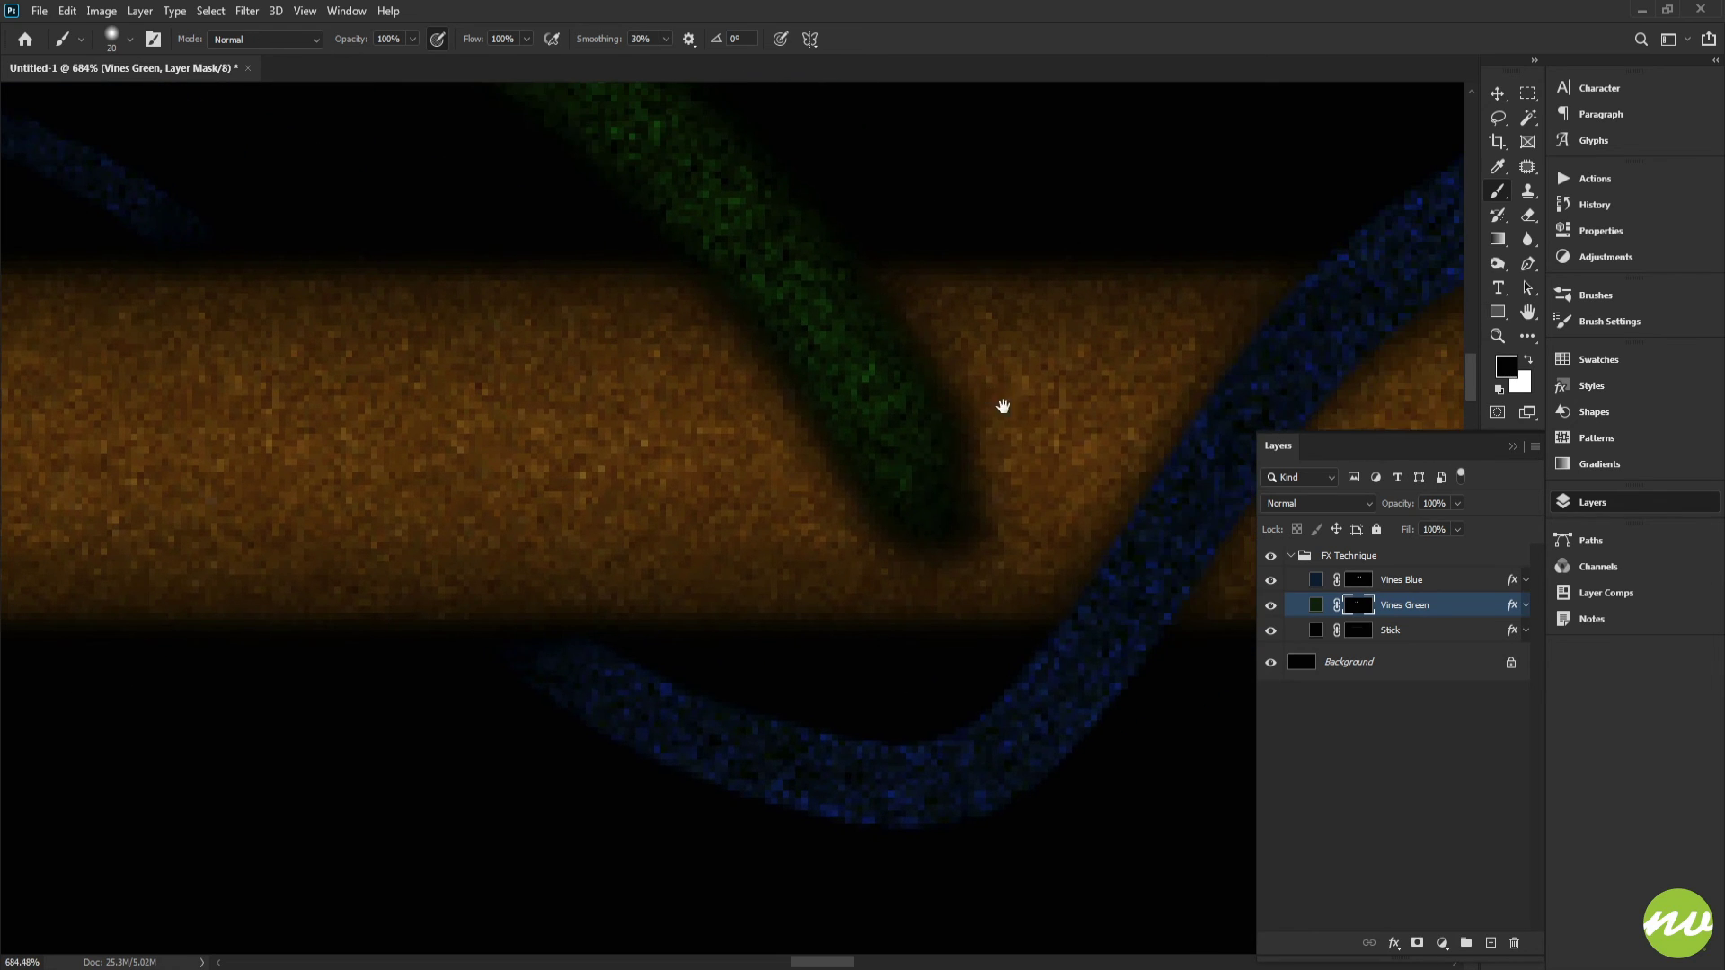
Step: Fill the Vines Green mask with black to hide the green vine again
right_click(1047, 386)
key(Escape)
scroll(916, 368, down, 6)
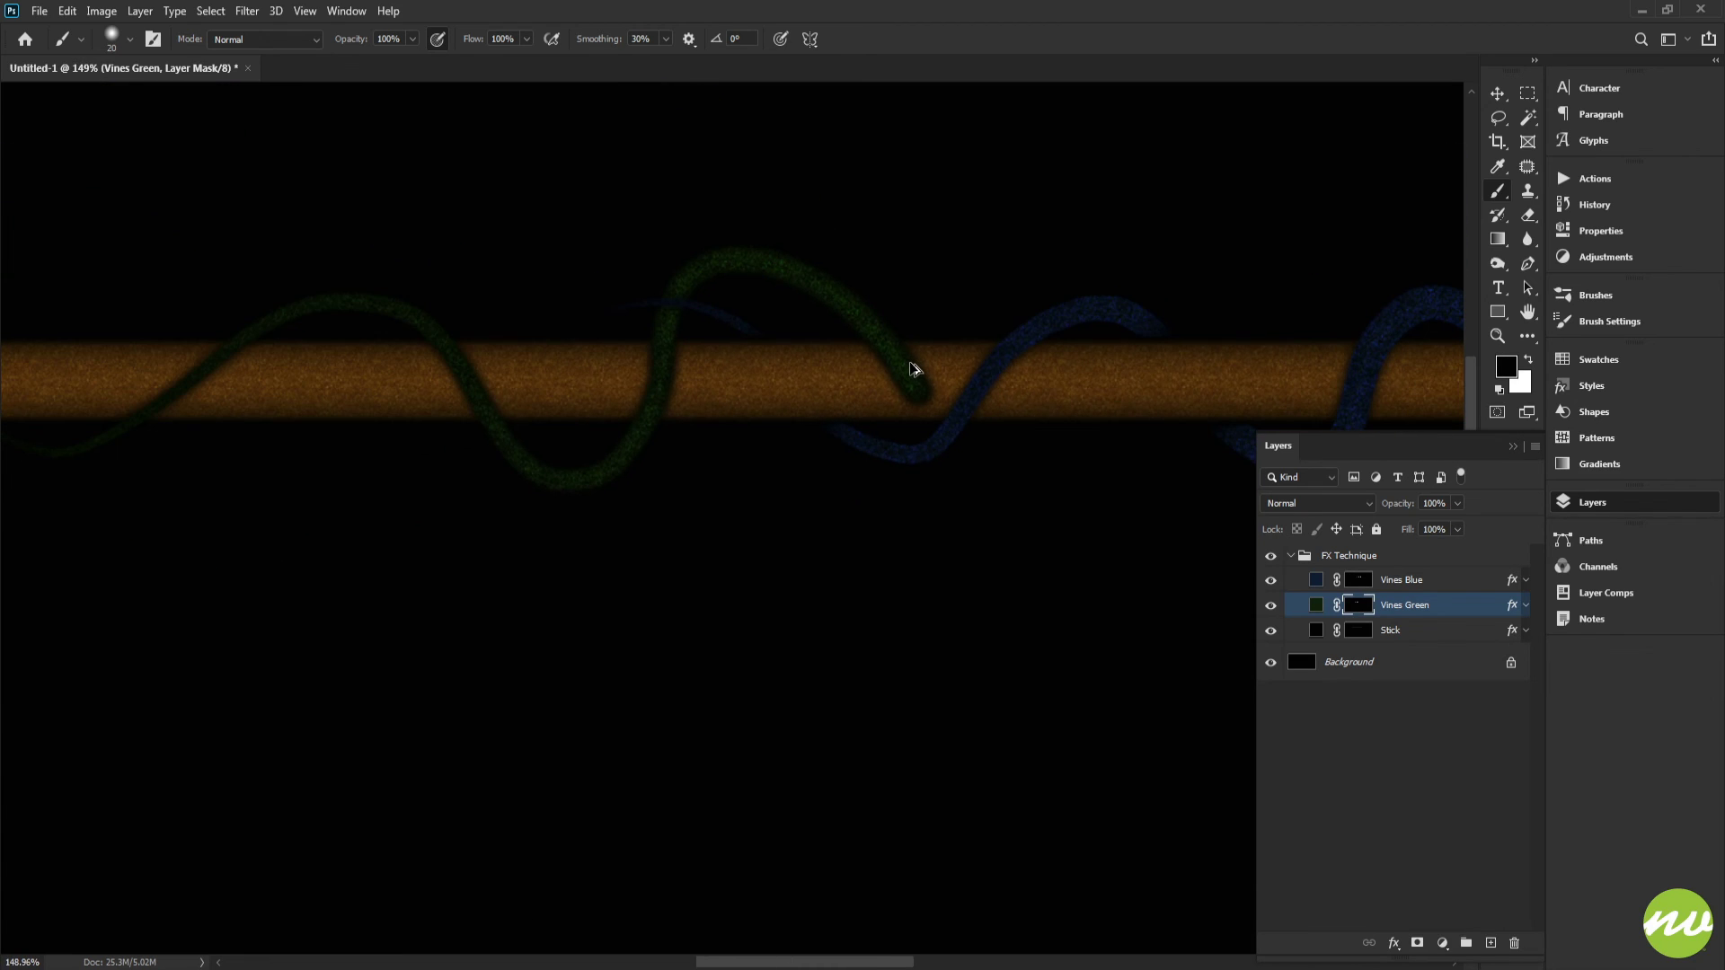
key(alt+BackSpace)
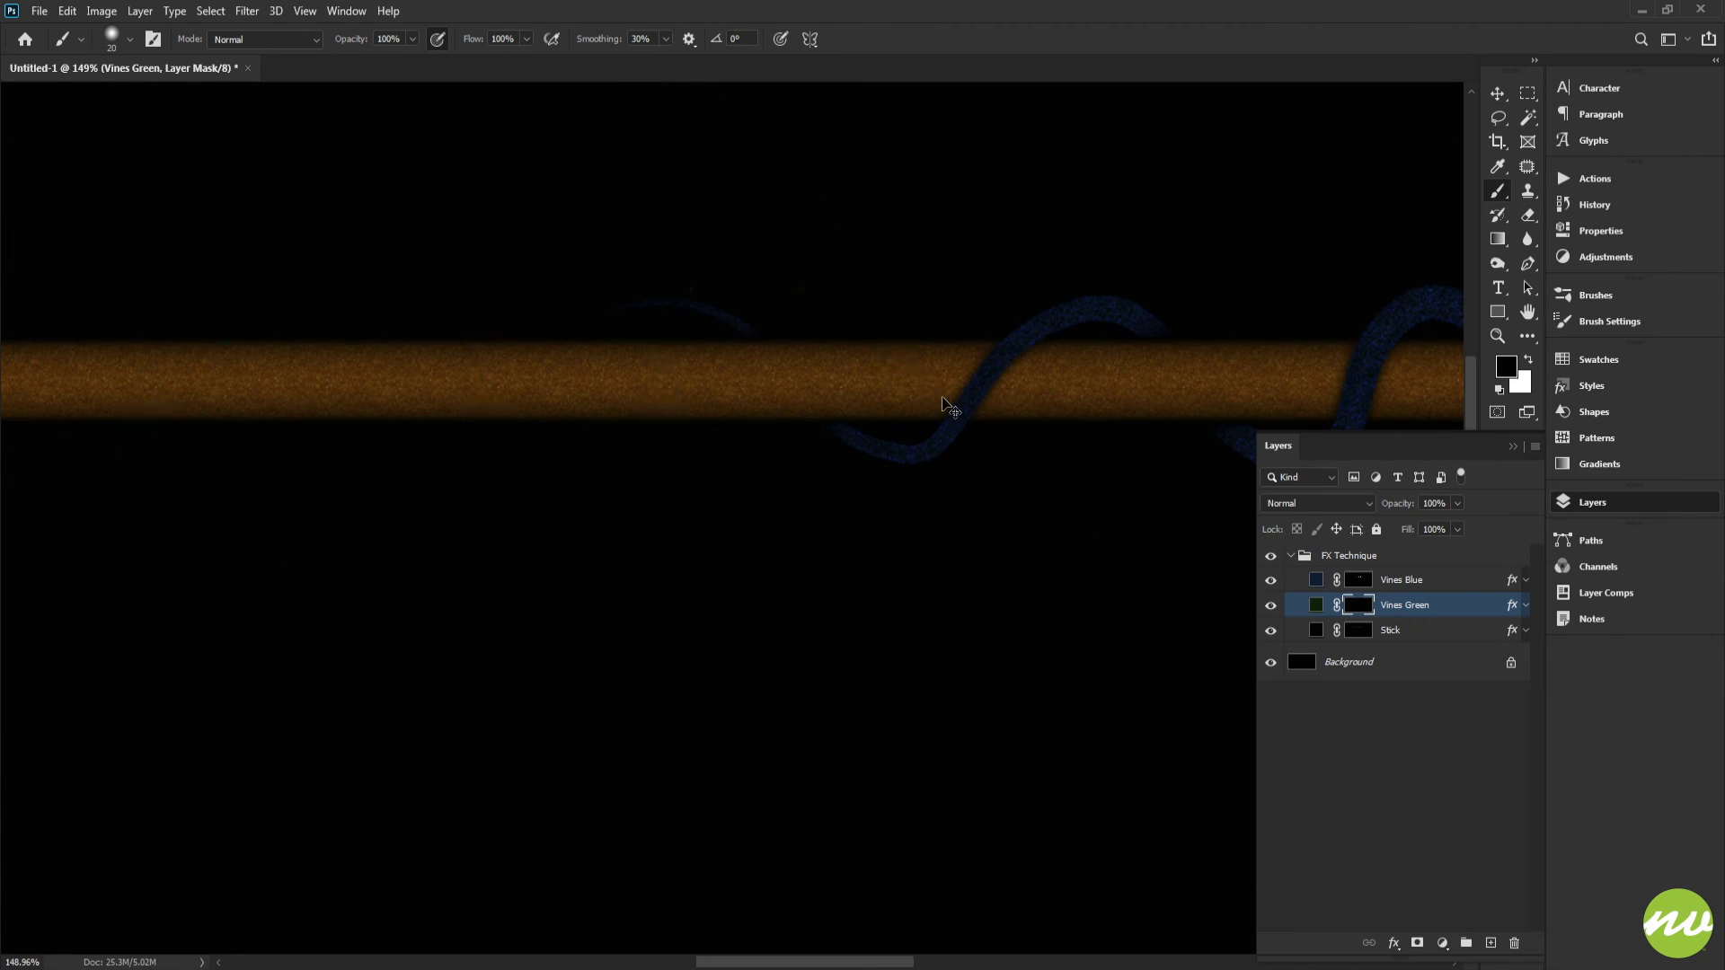
Step: Set the brush hardness to 85% and enable Shape Dynamics
right_click(940, 376)
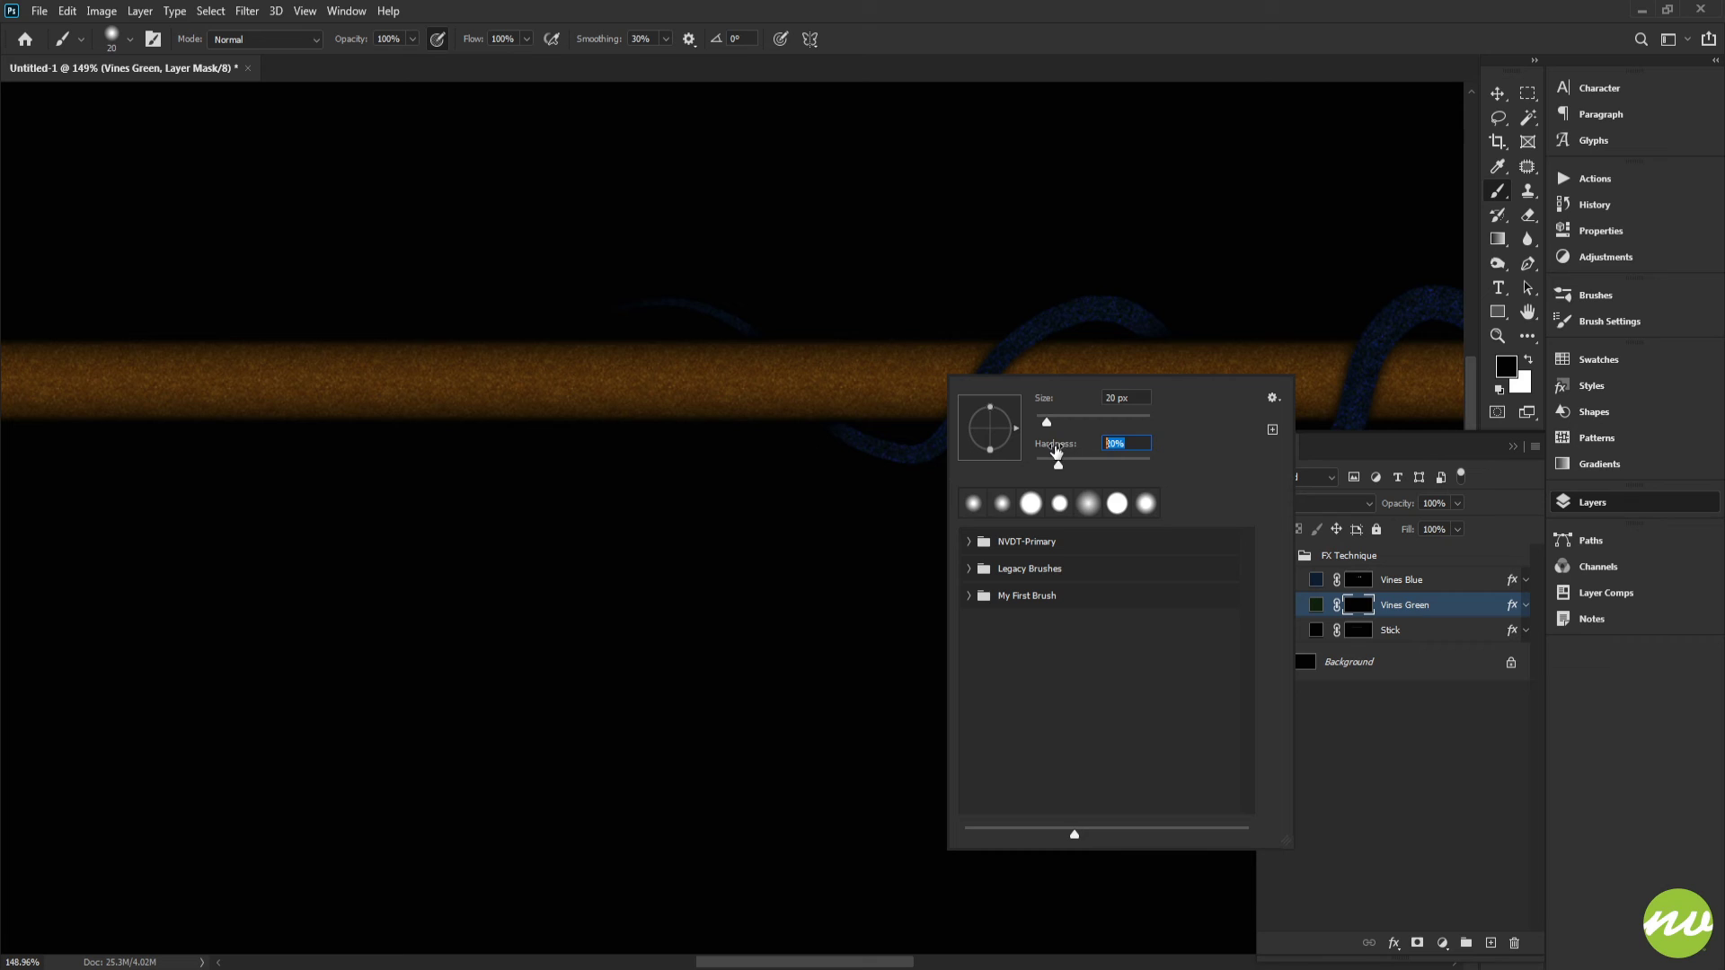
text(85)
key(Return)
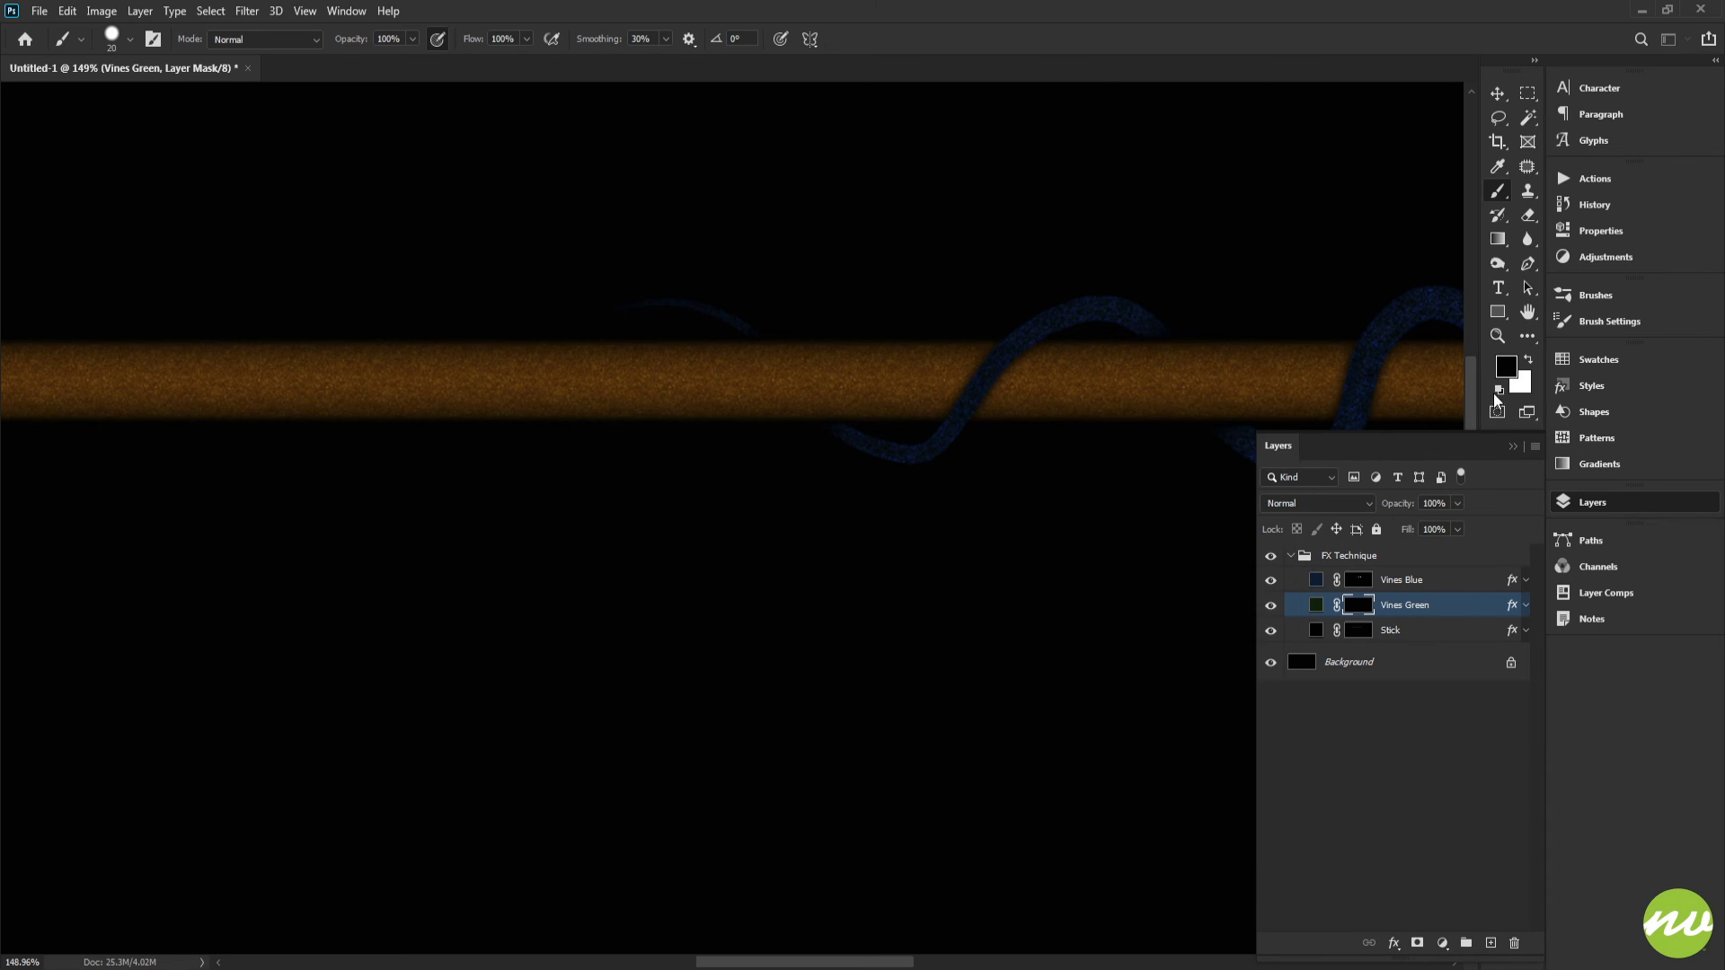
click(1585, 322)
click(1226, 374)
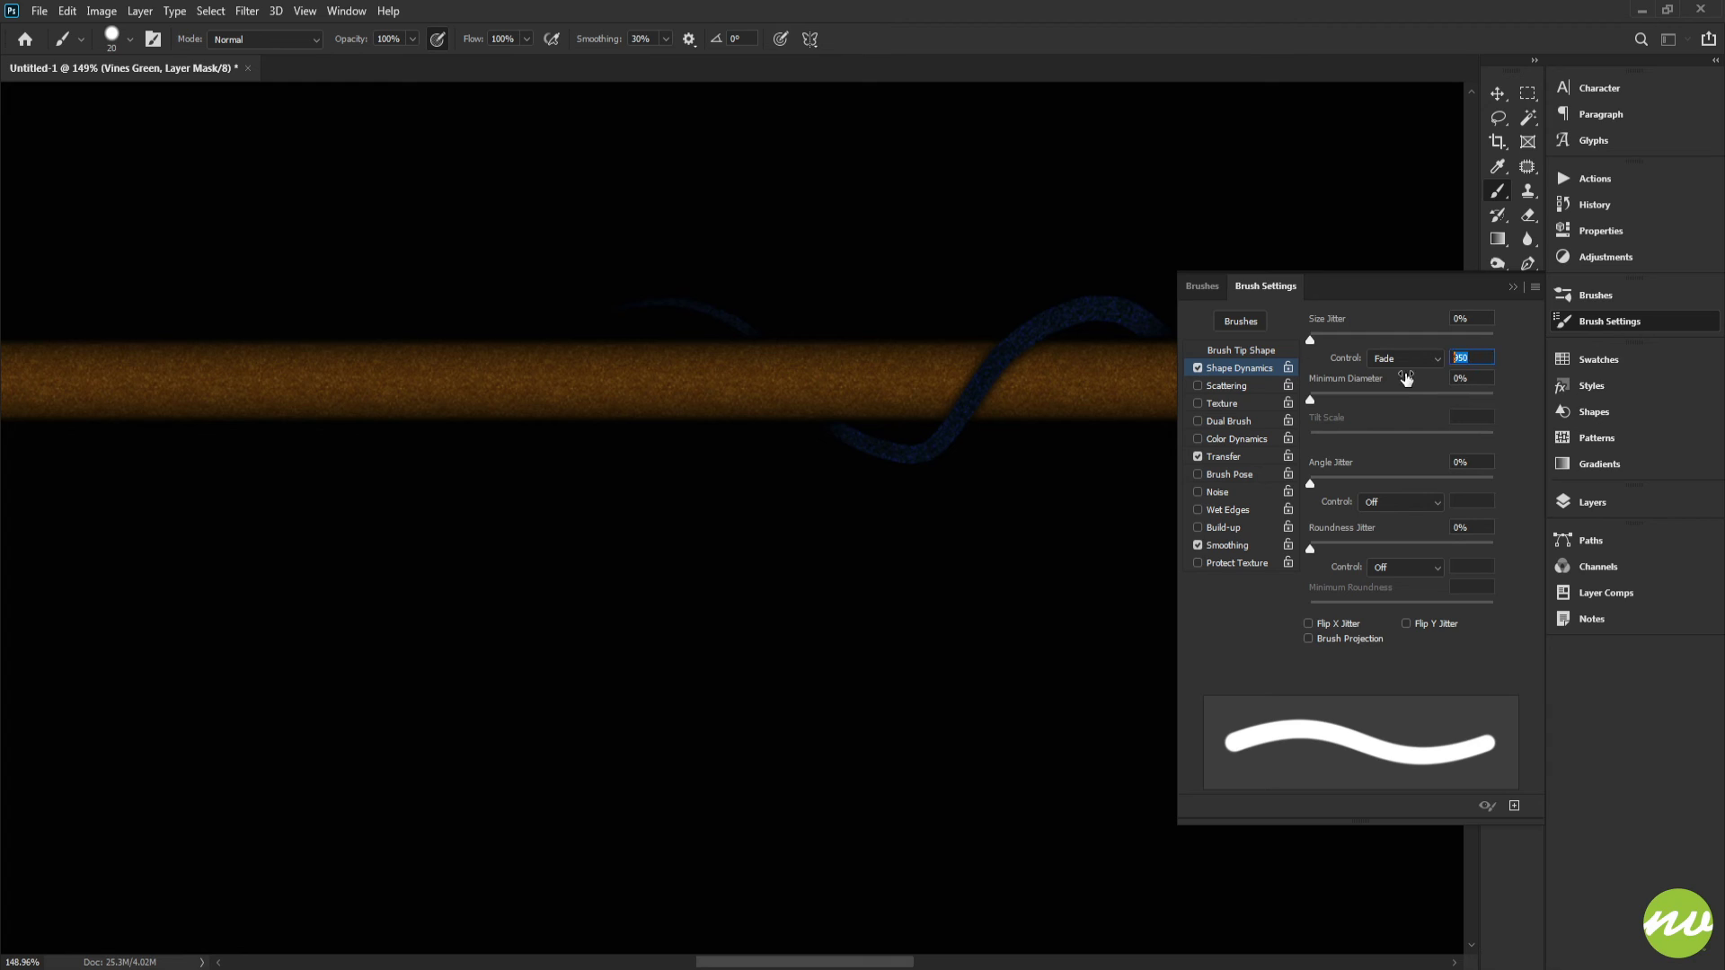
Step: Set the Shape Dynamics size fade to 1000 steps
text(100)
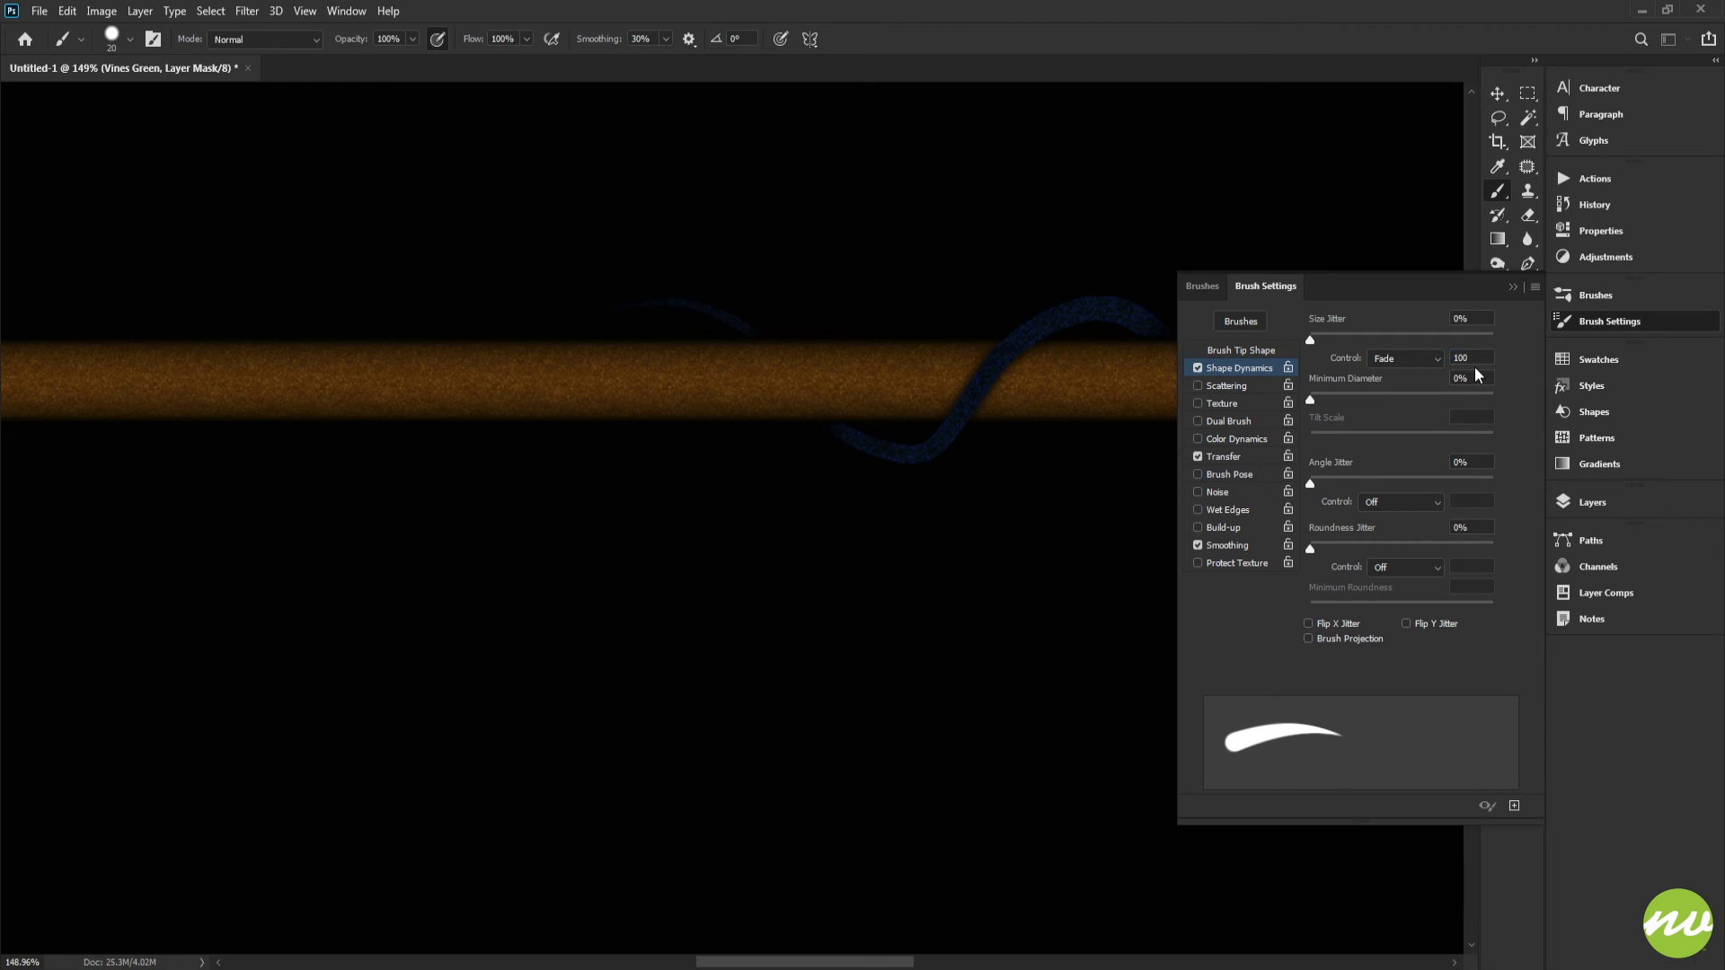
key(Return)
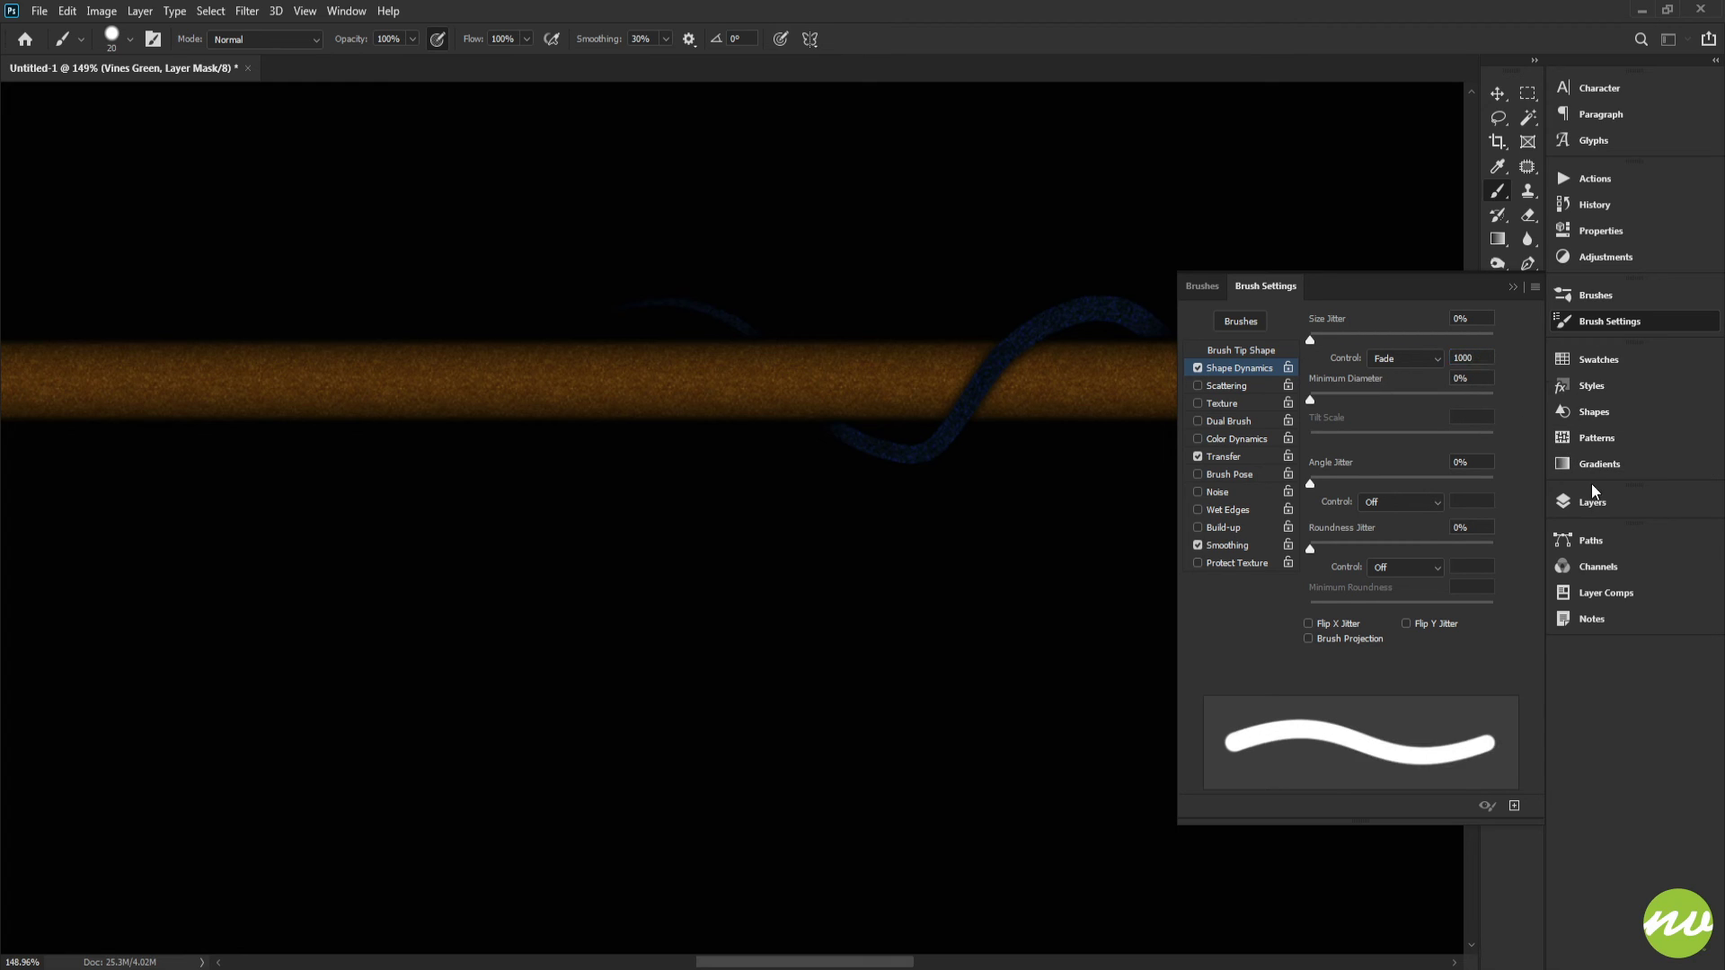
click(1588, 502)
Step: Paint white fading strokes on the Vines Green mask to wind the green vine along the left part of the stick
mouse_move(1168, 376)
mouse_down()
mouse_move(1189, 389)
mouse_move(1172, 380)
mouse_up()
mouse_move(995, 368)
mouse_down()
mouse_move(425, 381)
mouse_move(999, 387)
mouse_move(910, 331)
mouse_move(989, 364)
mouse_up()
key(x)
scroll(1003, 400, up, 2)
key(ctrl+z)
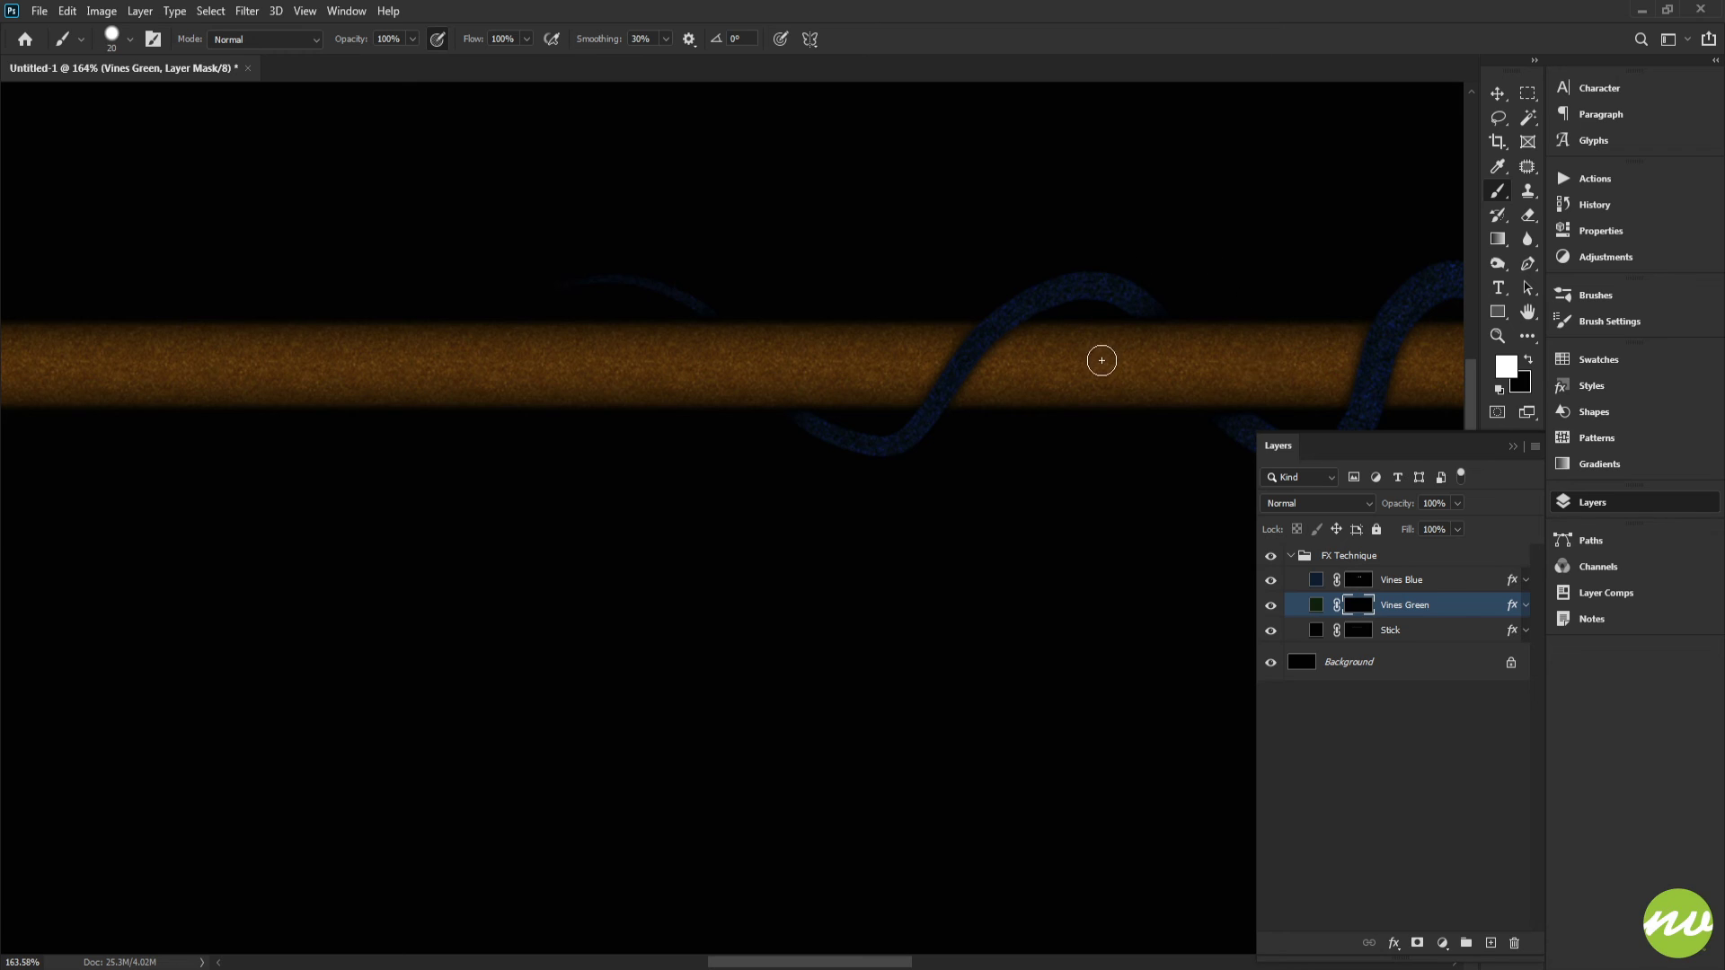
mouse_move(1095, 373)
mouse_down()
mouse_move(1015, 370)
mouse_move(853, 218)
mouse_move(767, 196)
mouse_move(680, 223)
mouse_move(625, 307)
mouse_move(614, 371)
mouse_move(905, 366)
mouse_up()
key(ctrl+z)
scroll(704, 358, down, 4)
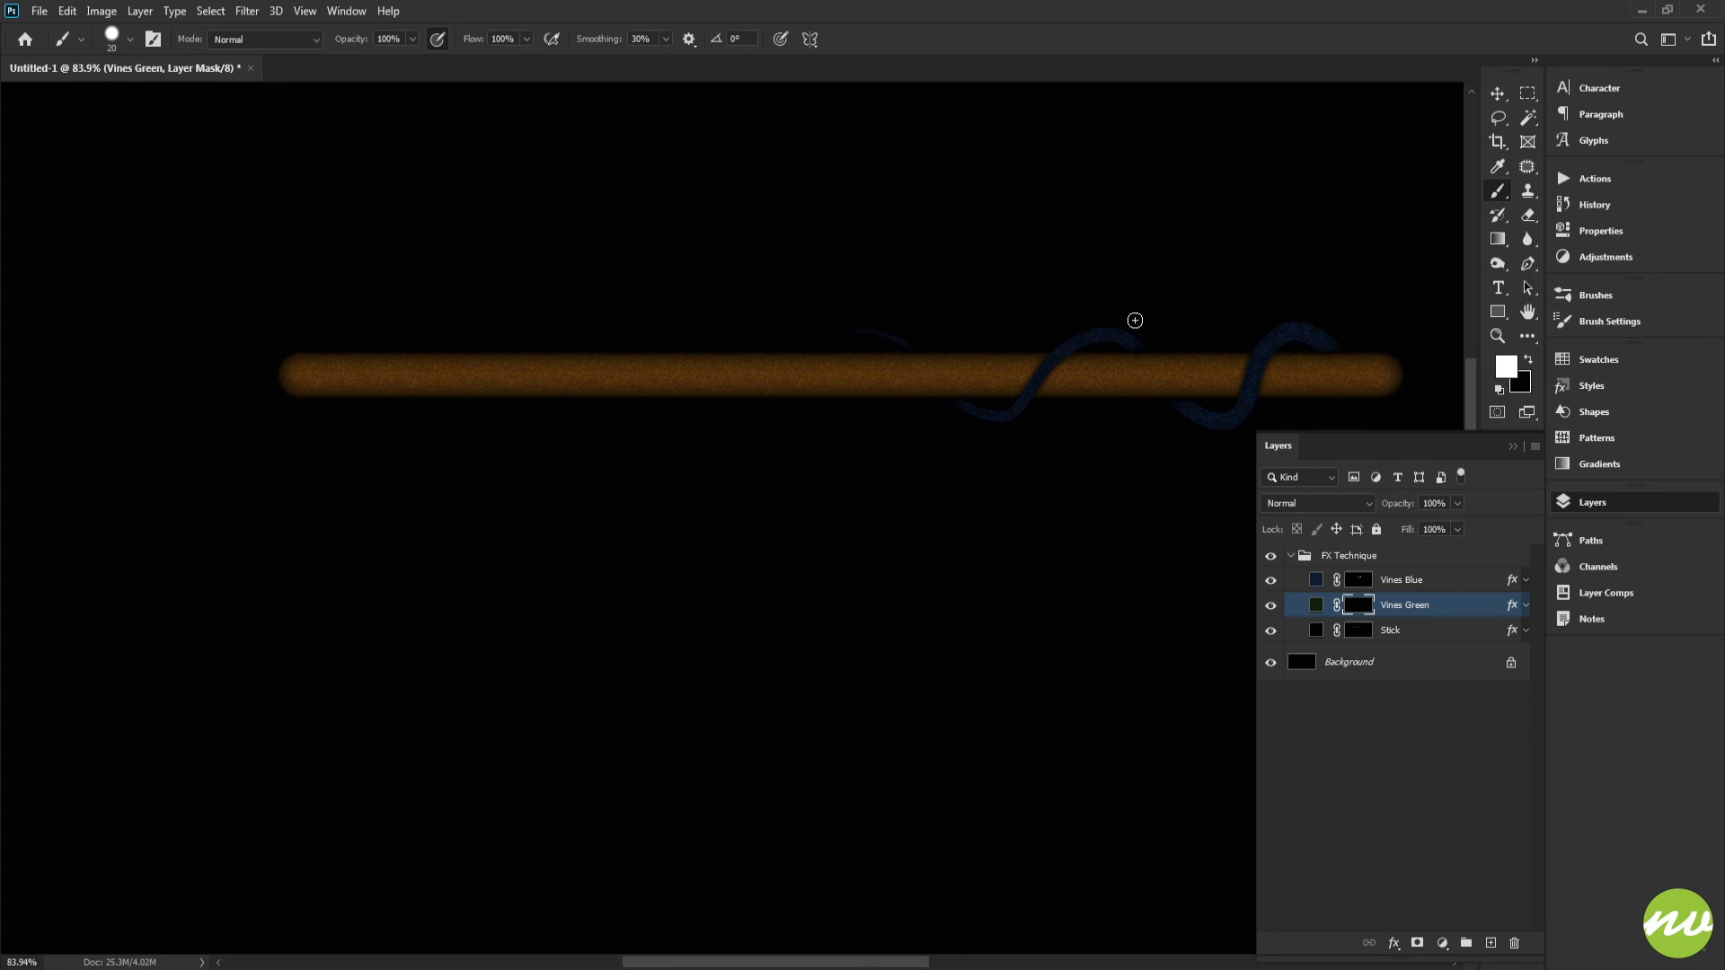
mouse_move(1103, 370)
mouse_down()
mouse_move(930, 301)
mouse_move(891, 307)
mouse_move(808, 416)
mouse_move(767, 432)
mouse_move(597, 330)
mouse_up()
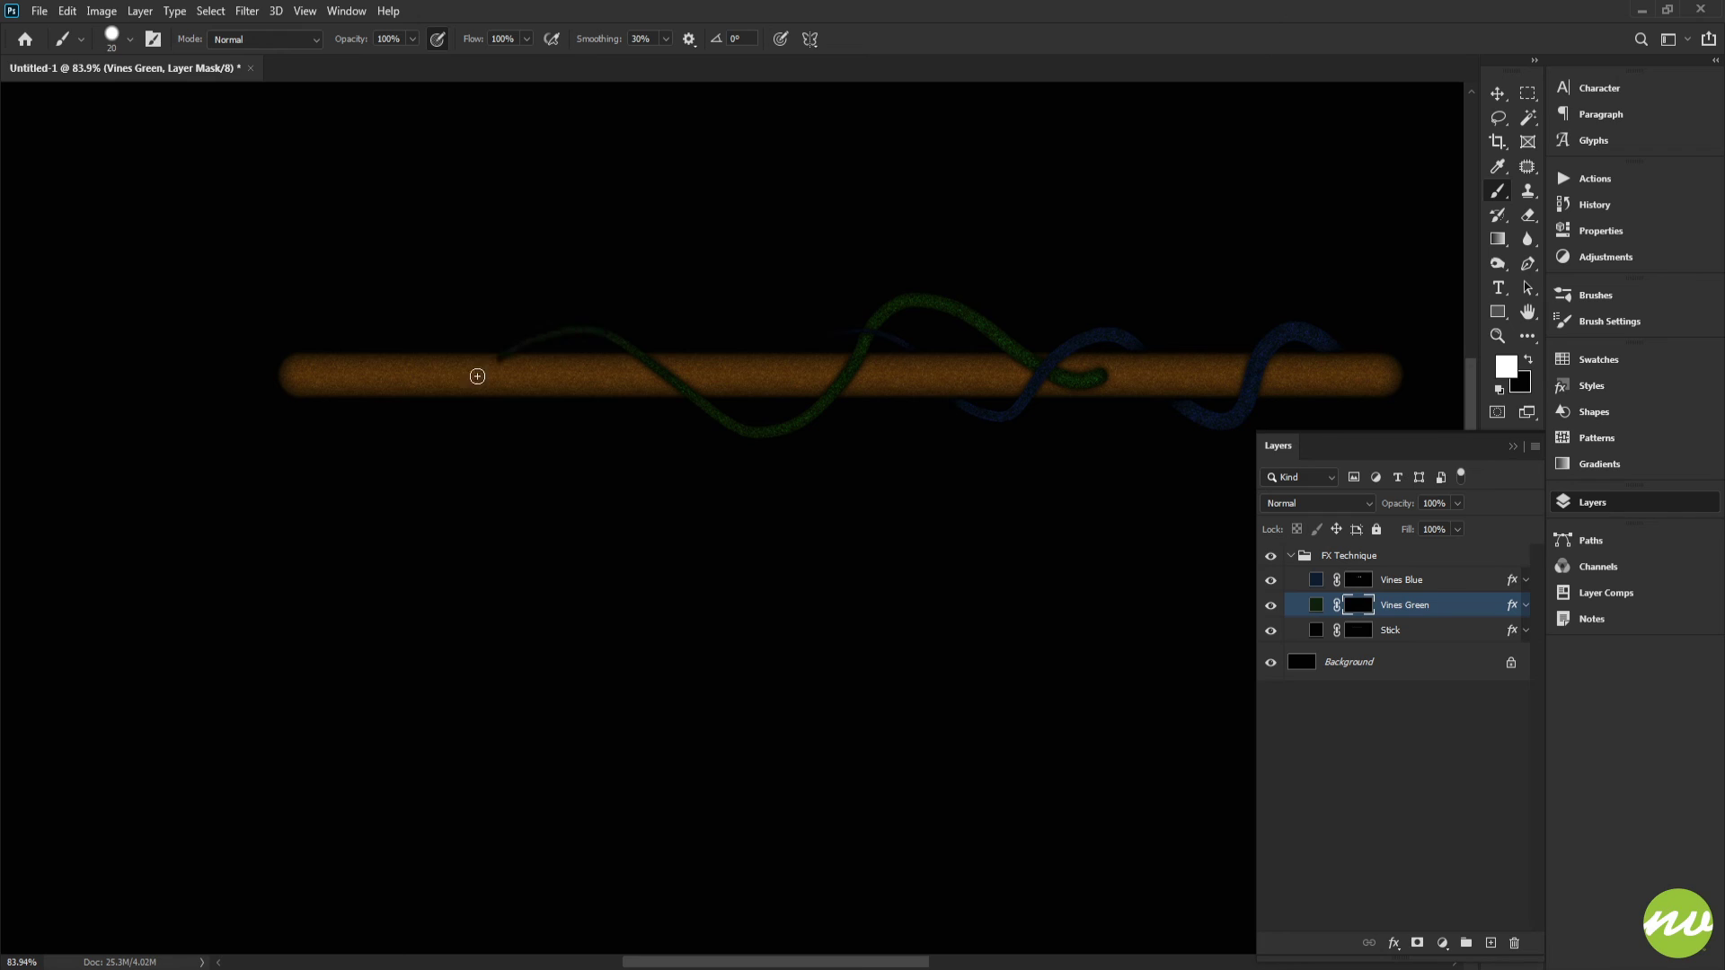
drag(477, 377, 401, 426)
key(ctrl+z)
mouse_move(1025, 374)
mouse_down()
mouse_move(899, 314)
mouse_move(868, 336)
mouse_move(850, 407)
mouse_move(822, 422)
mouse_move(678, 334)
mouse_move(600, 430)
mouse_move(492, 352)
mouse_up()
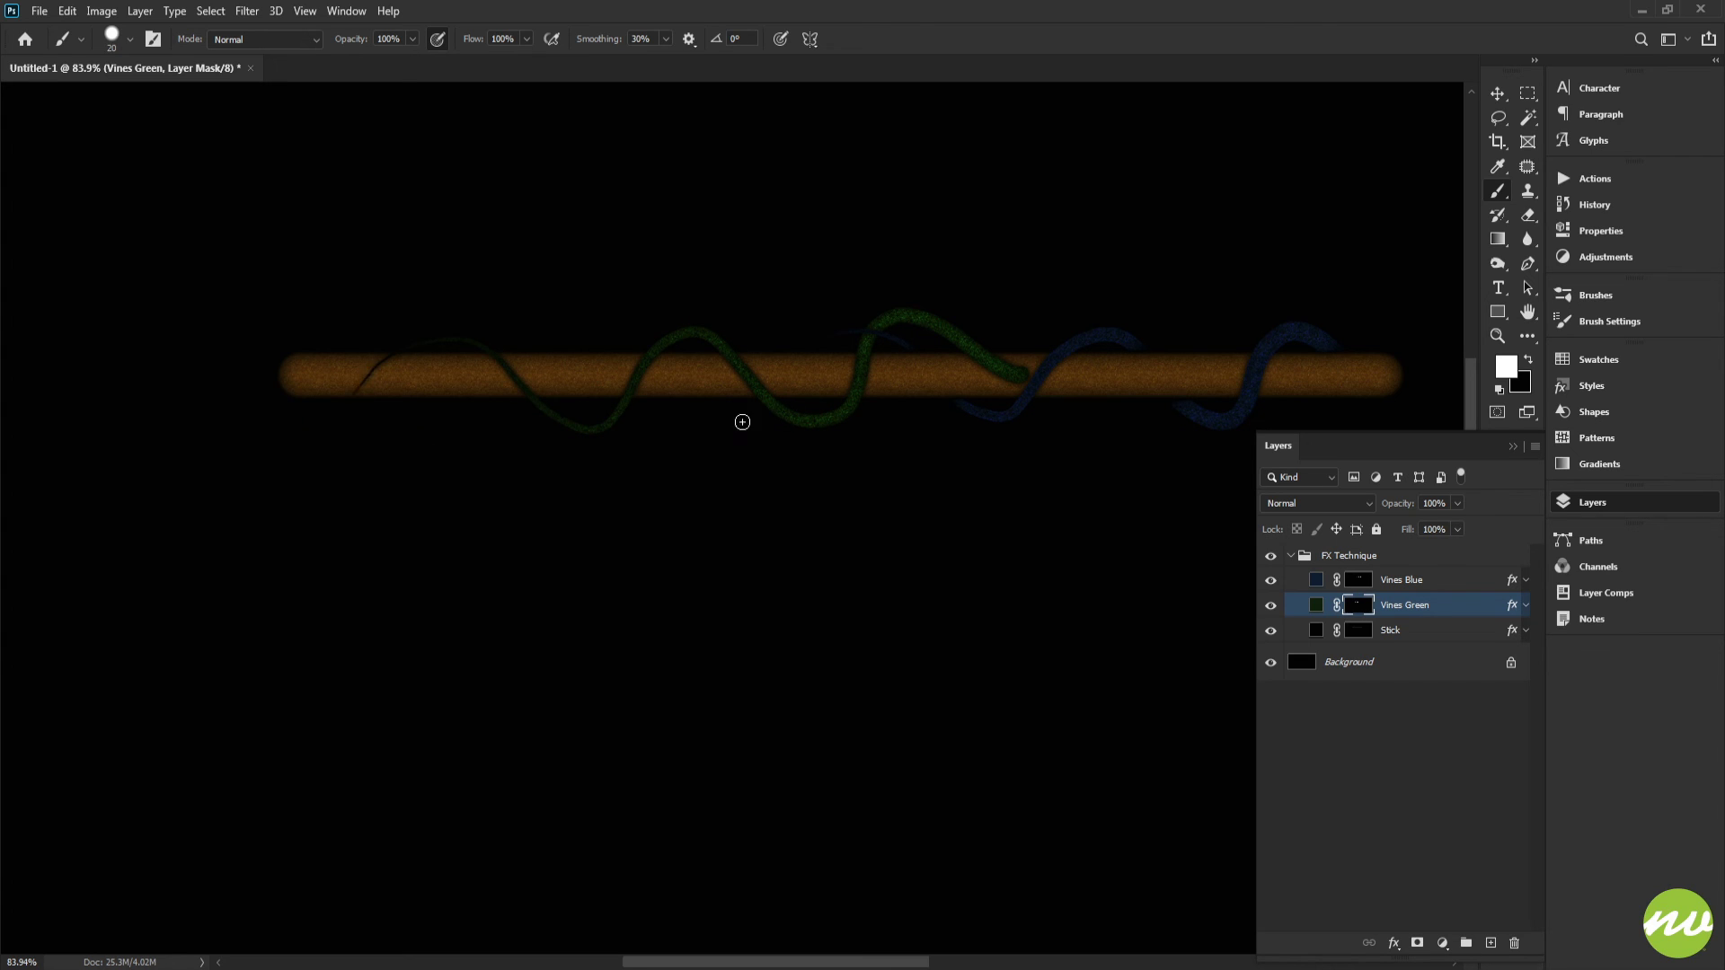
Step: Turn off Shape Dynamics in the brush settings
drag(999, 387, 1059, 425)
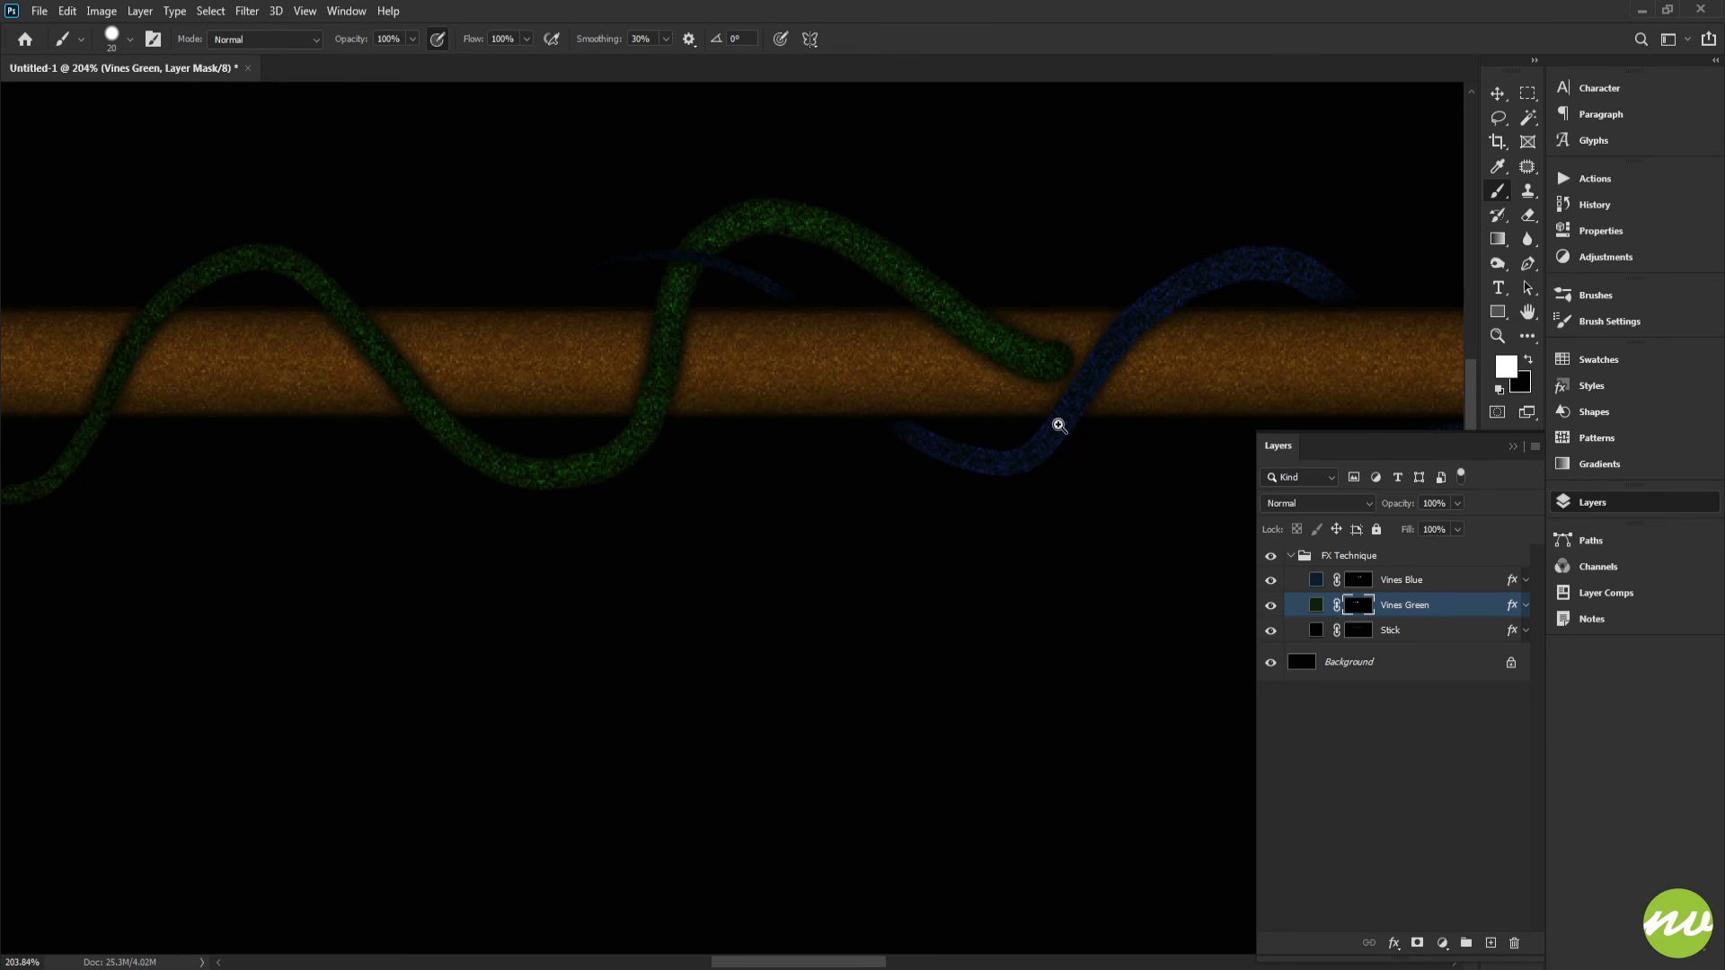
drag(993, 357, 1028, 381)
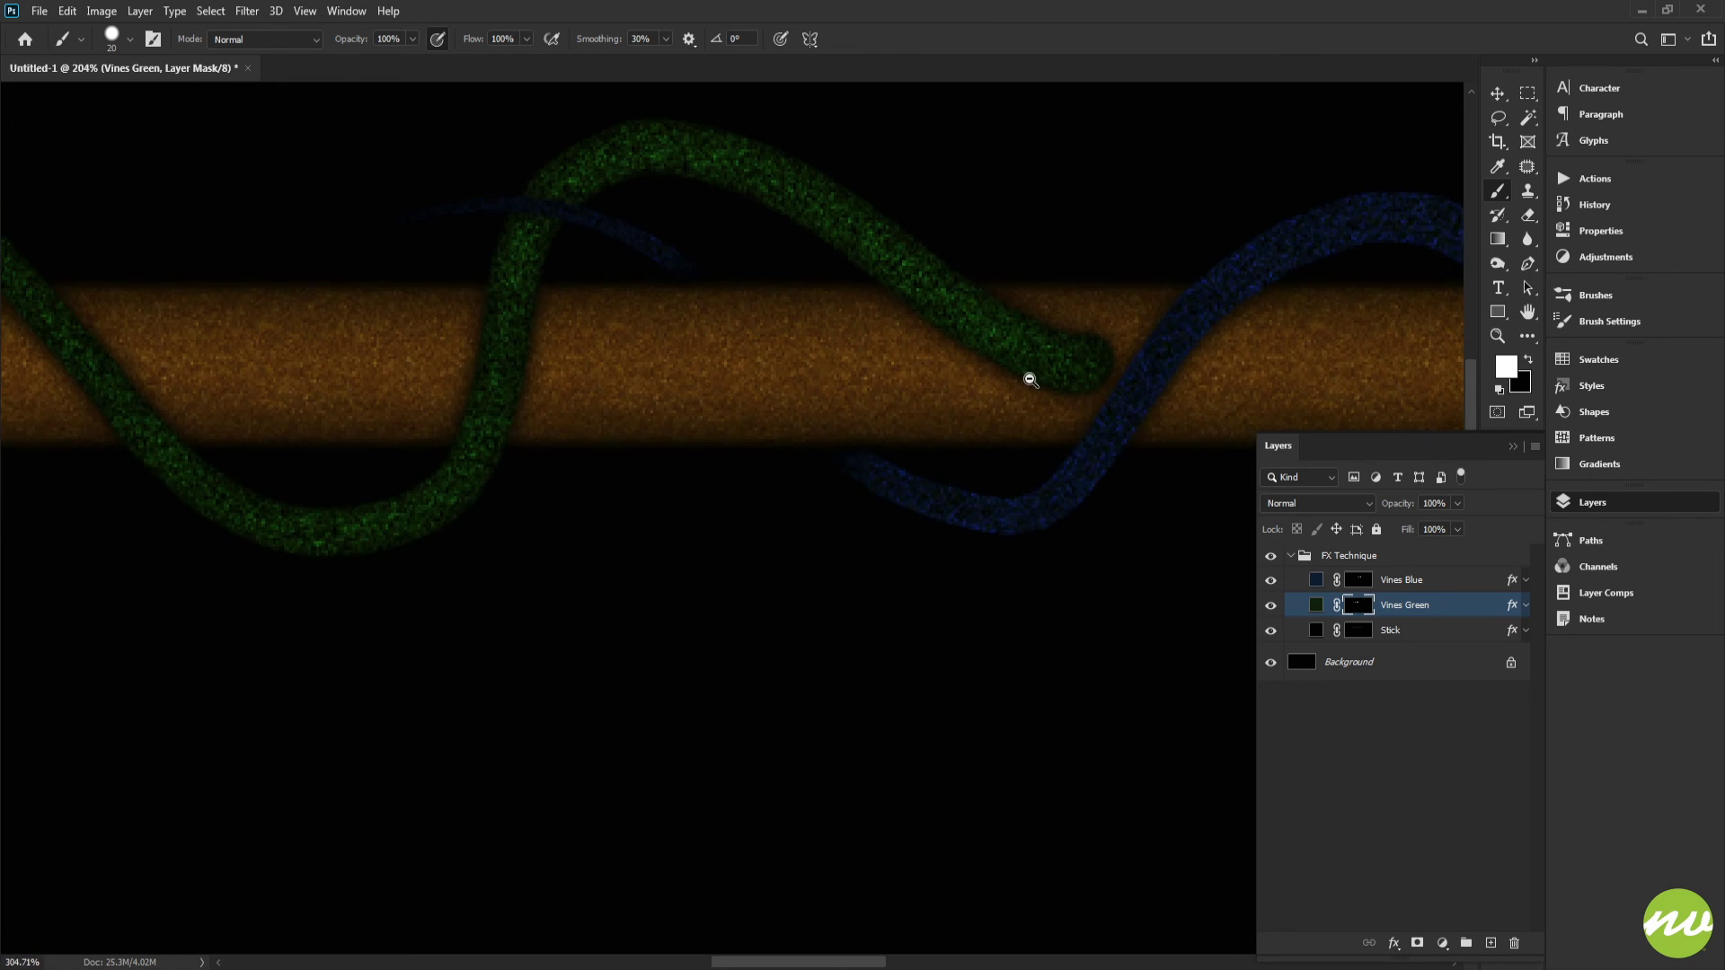
drag(820, 354, 999, 373)
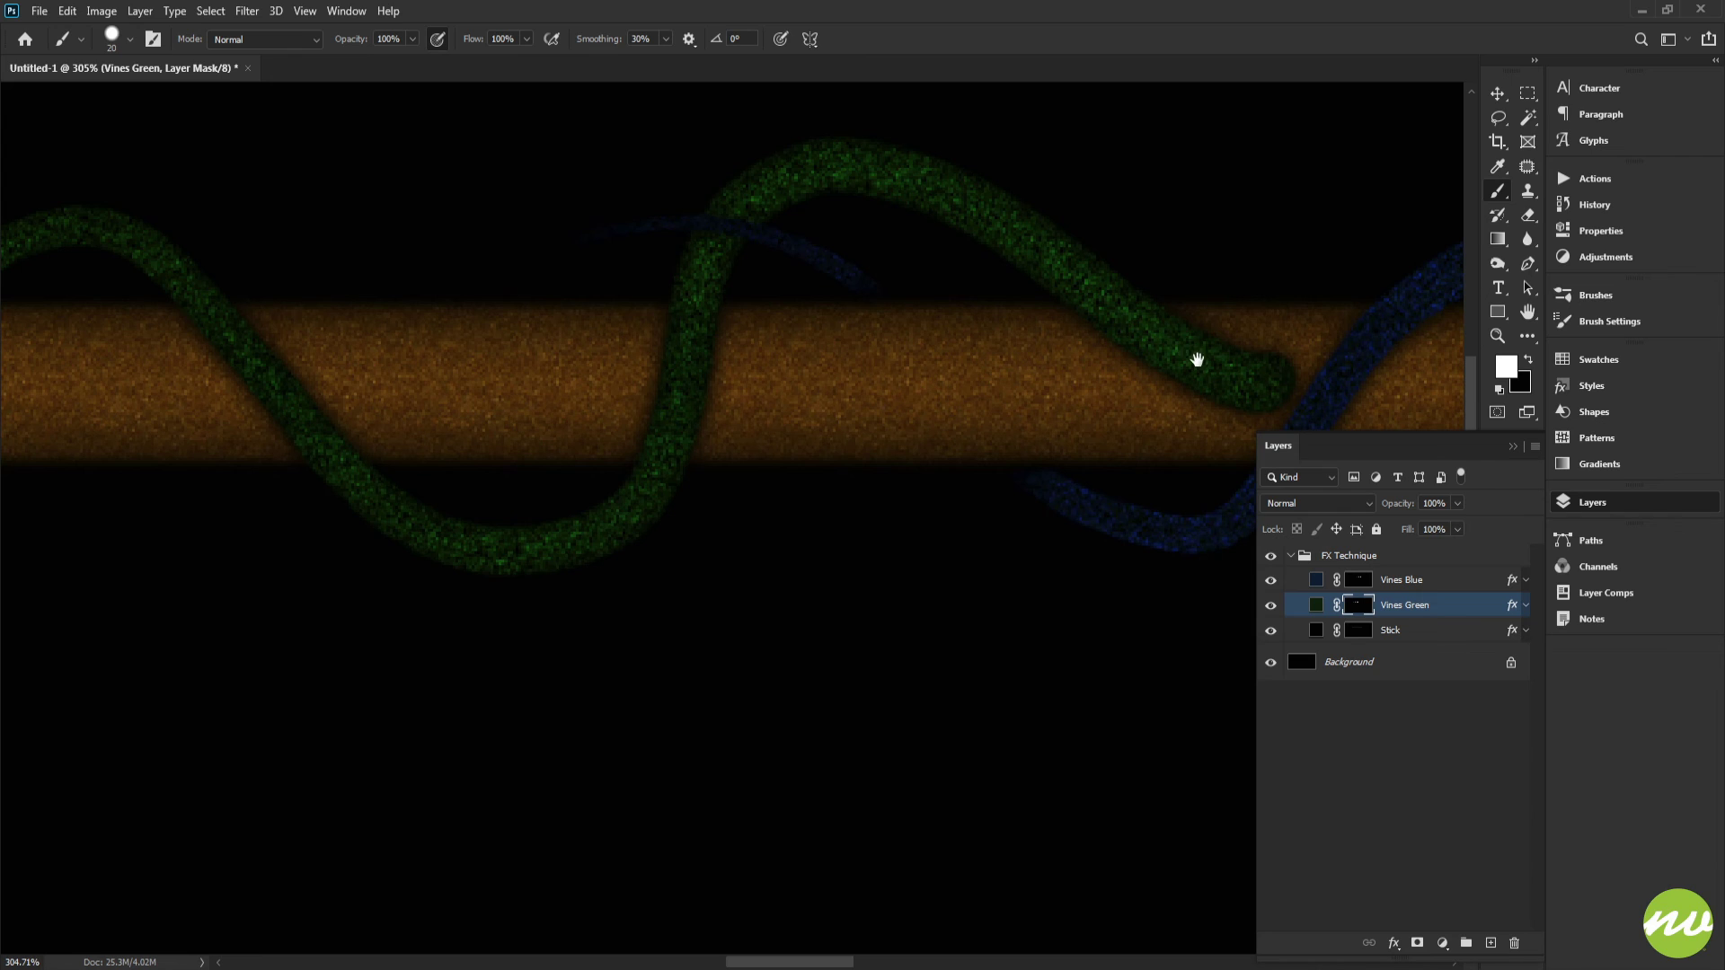
drag(1196, 359, 1039, 392)
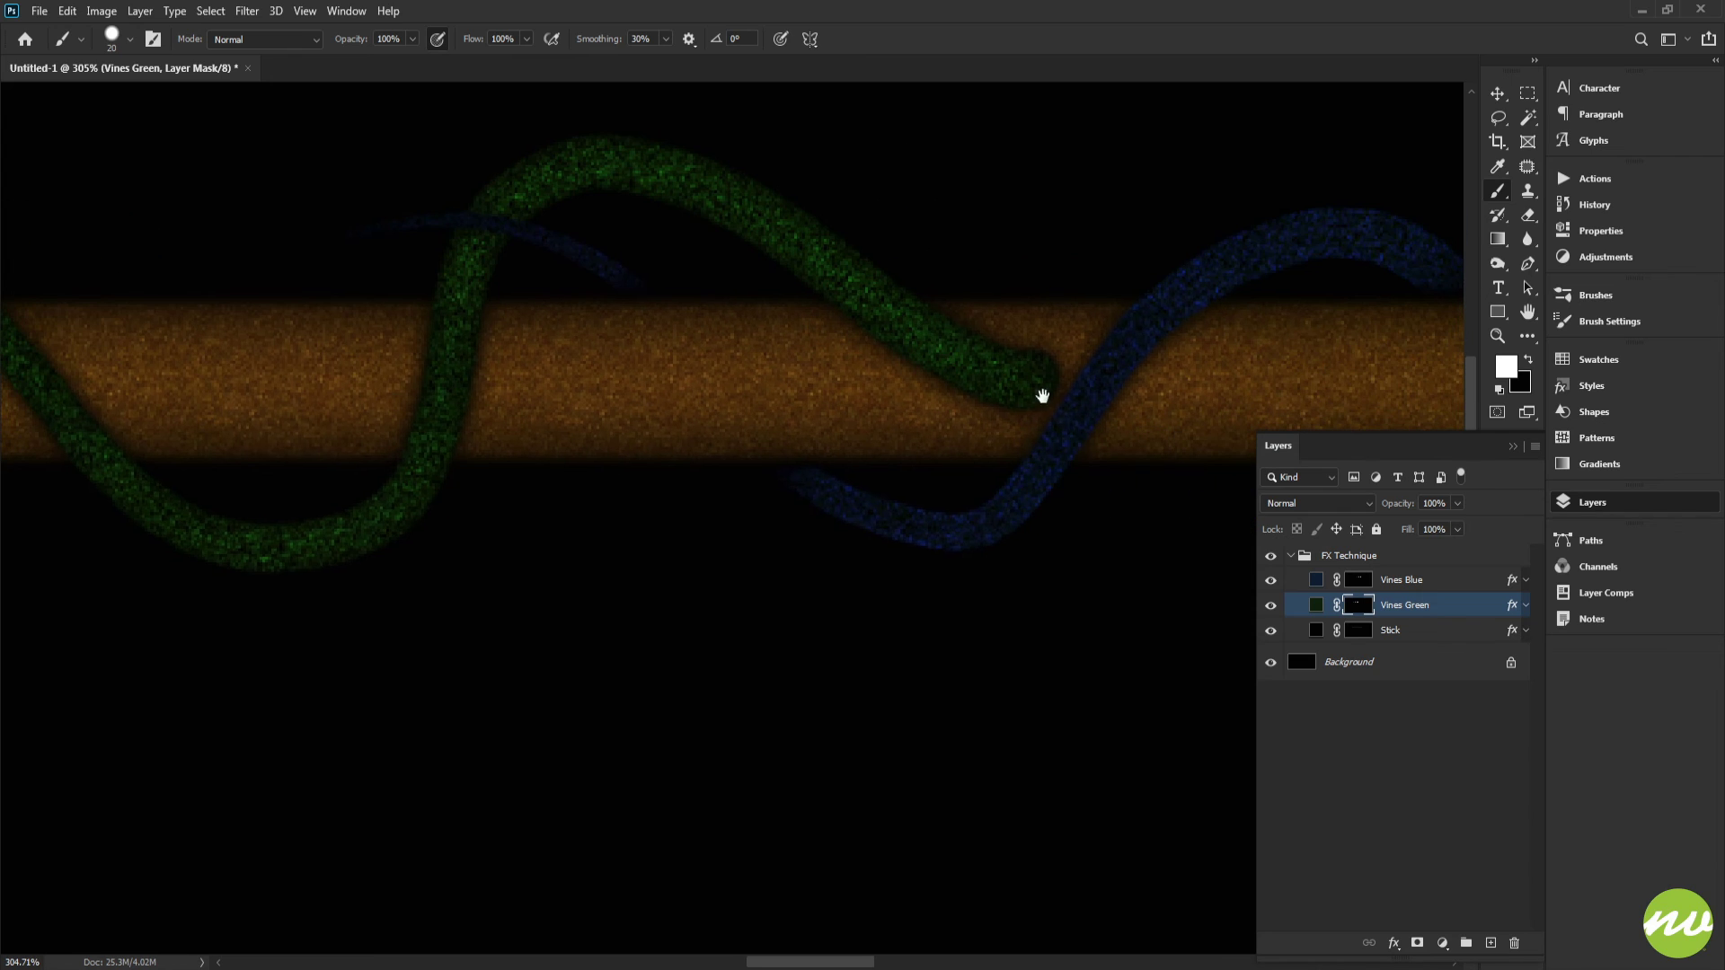
click(1603, 321)
click(1198, 368)
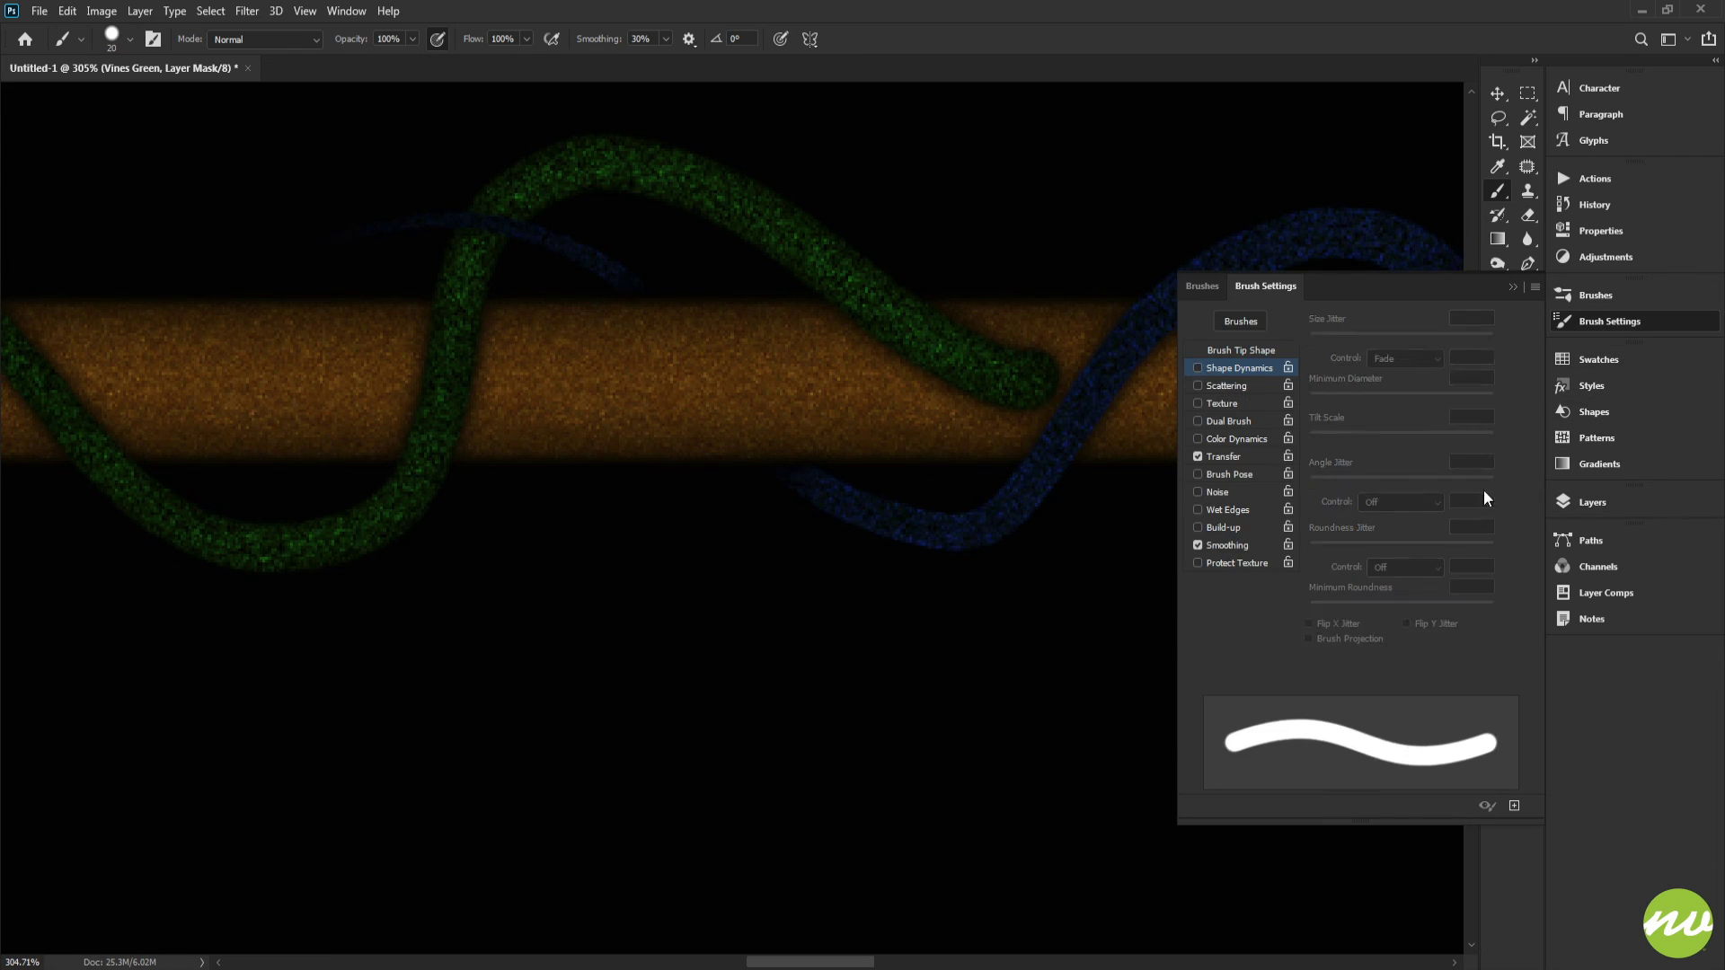
click(1612, 498)
scroll(970, 387, up, 4)
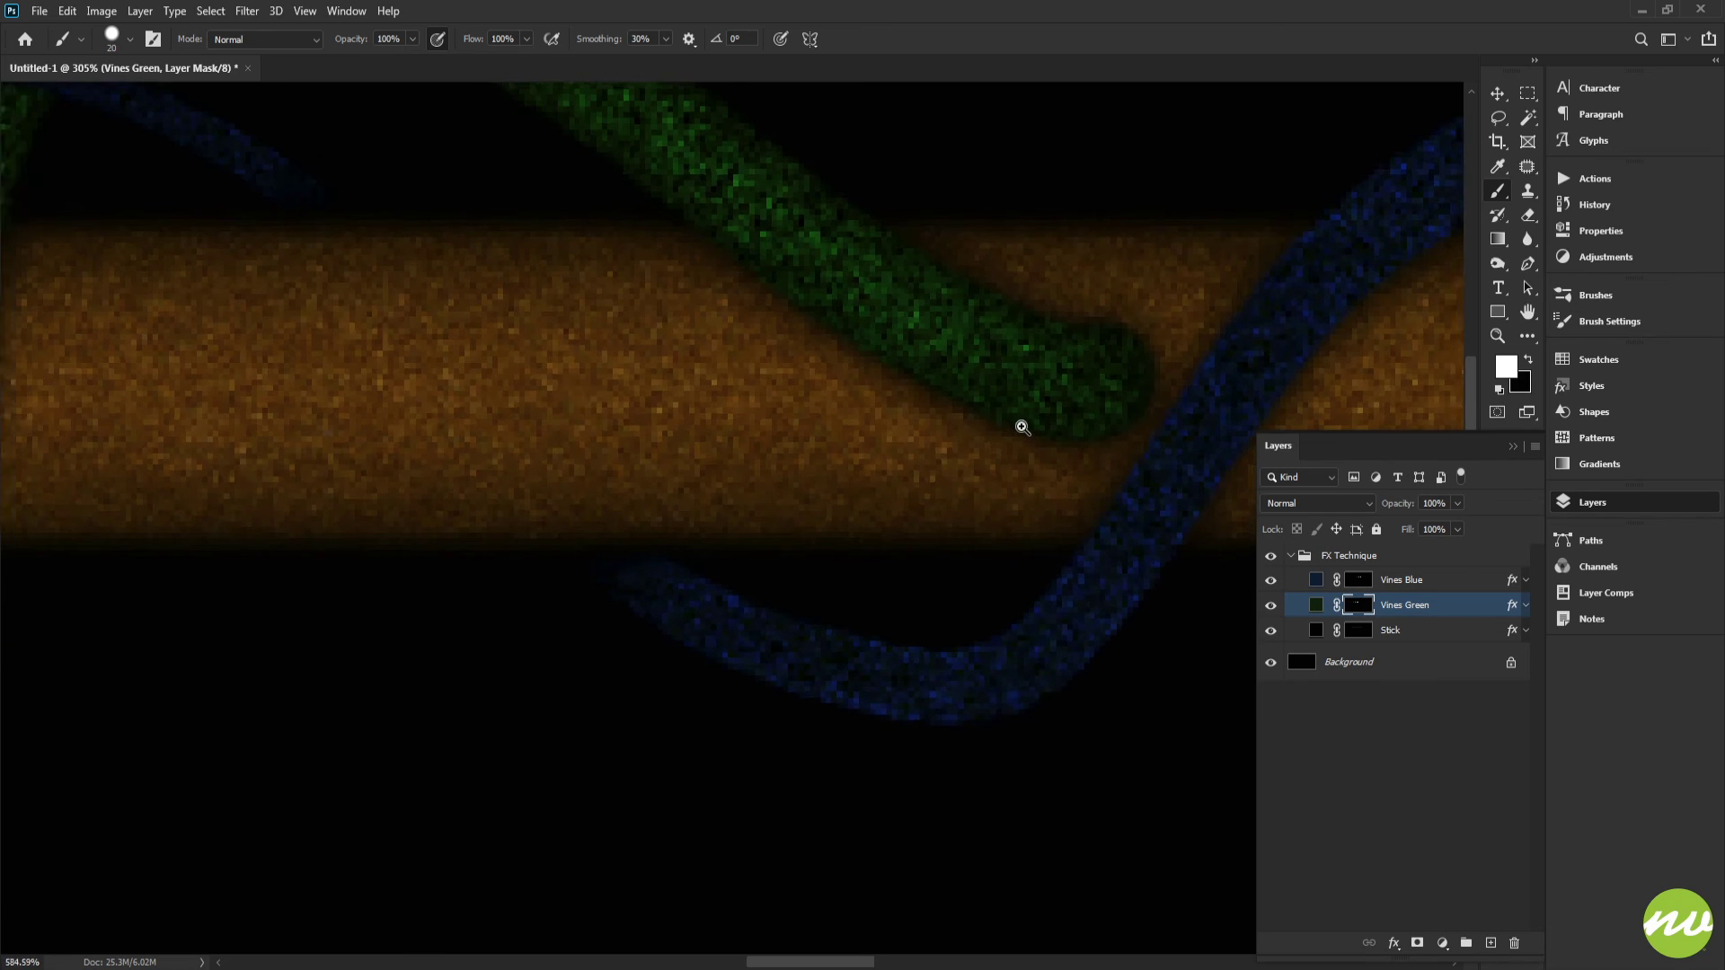
Step: Set the brush to 30 px size and 20% hardness with black as the foreground color
right_click(1106, 306)
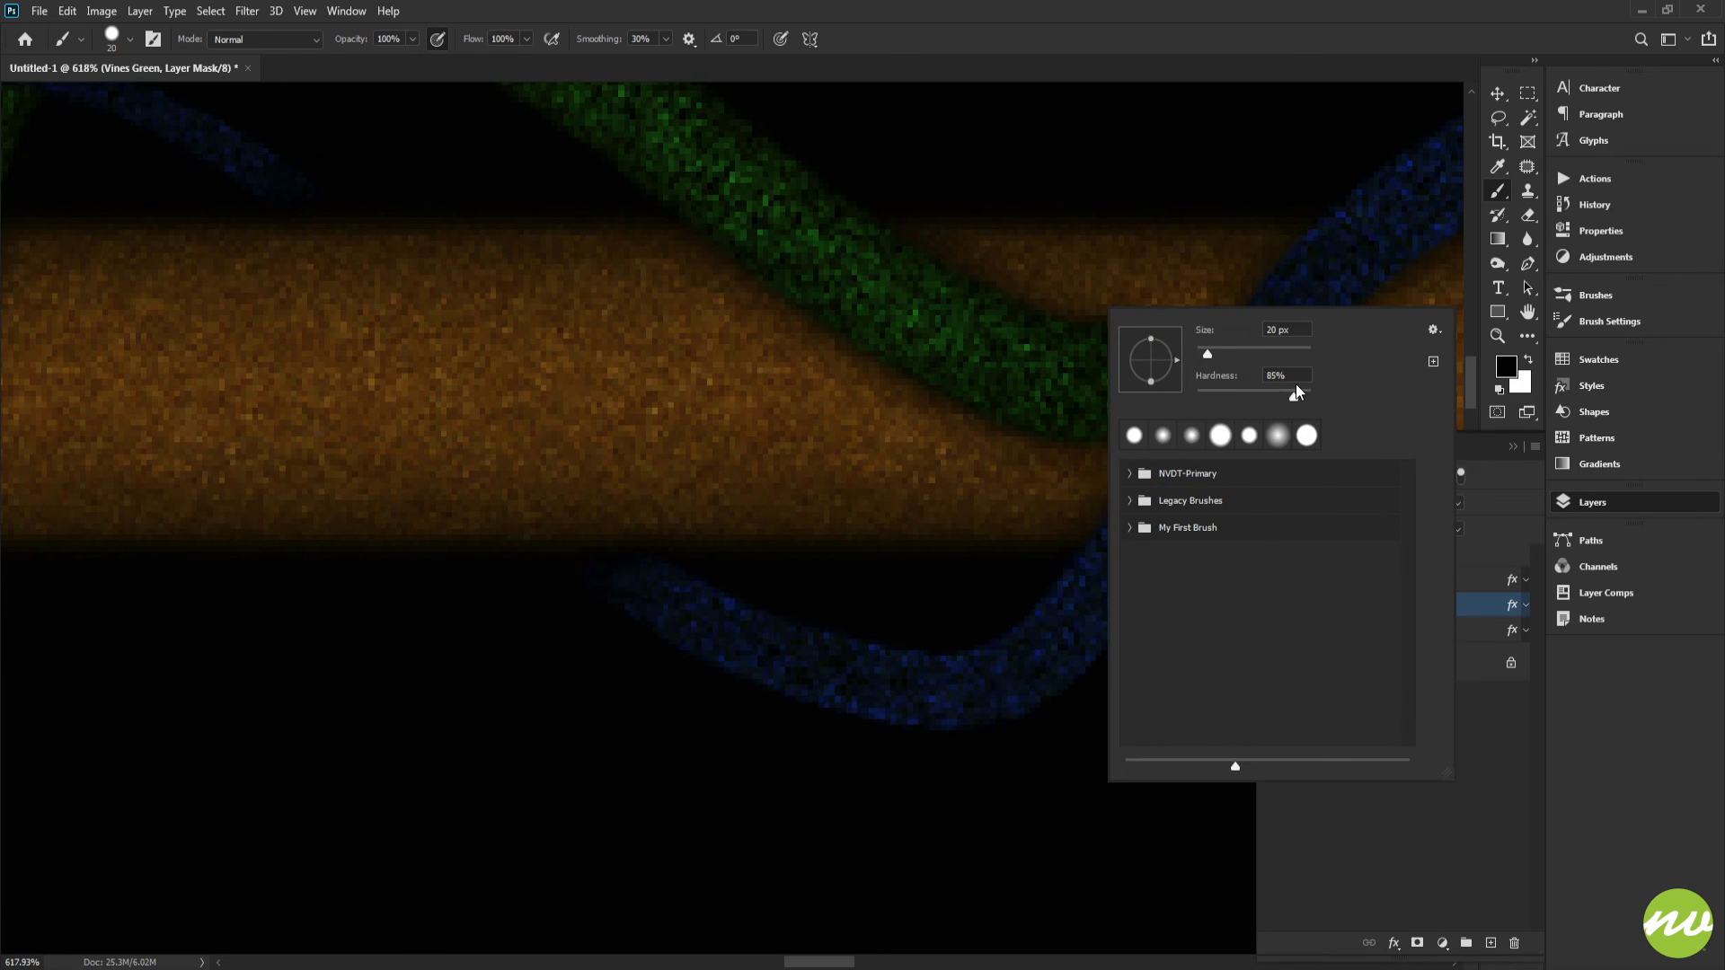
drag(1294, 395, 1227, 397)
click(1130, 39)
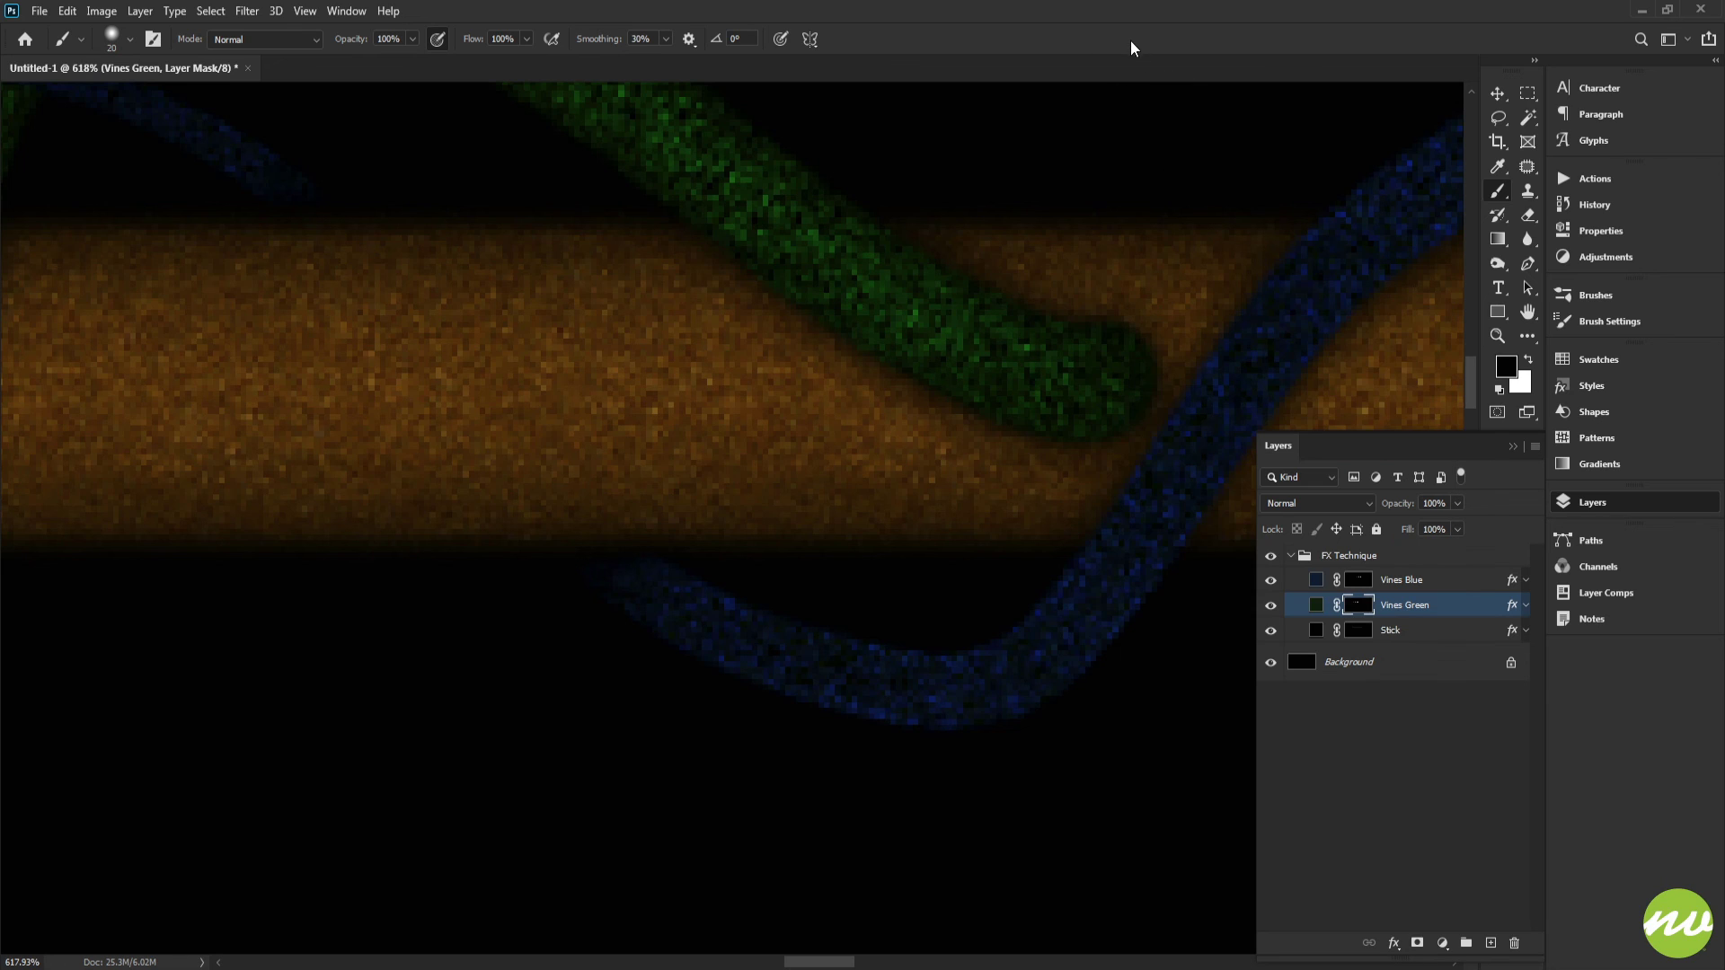
drag(1025, 299, 958, 363)
right_click(1045, 368)
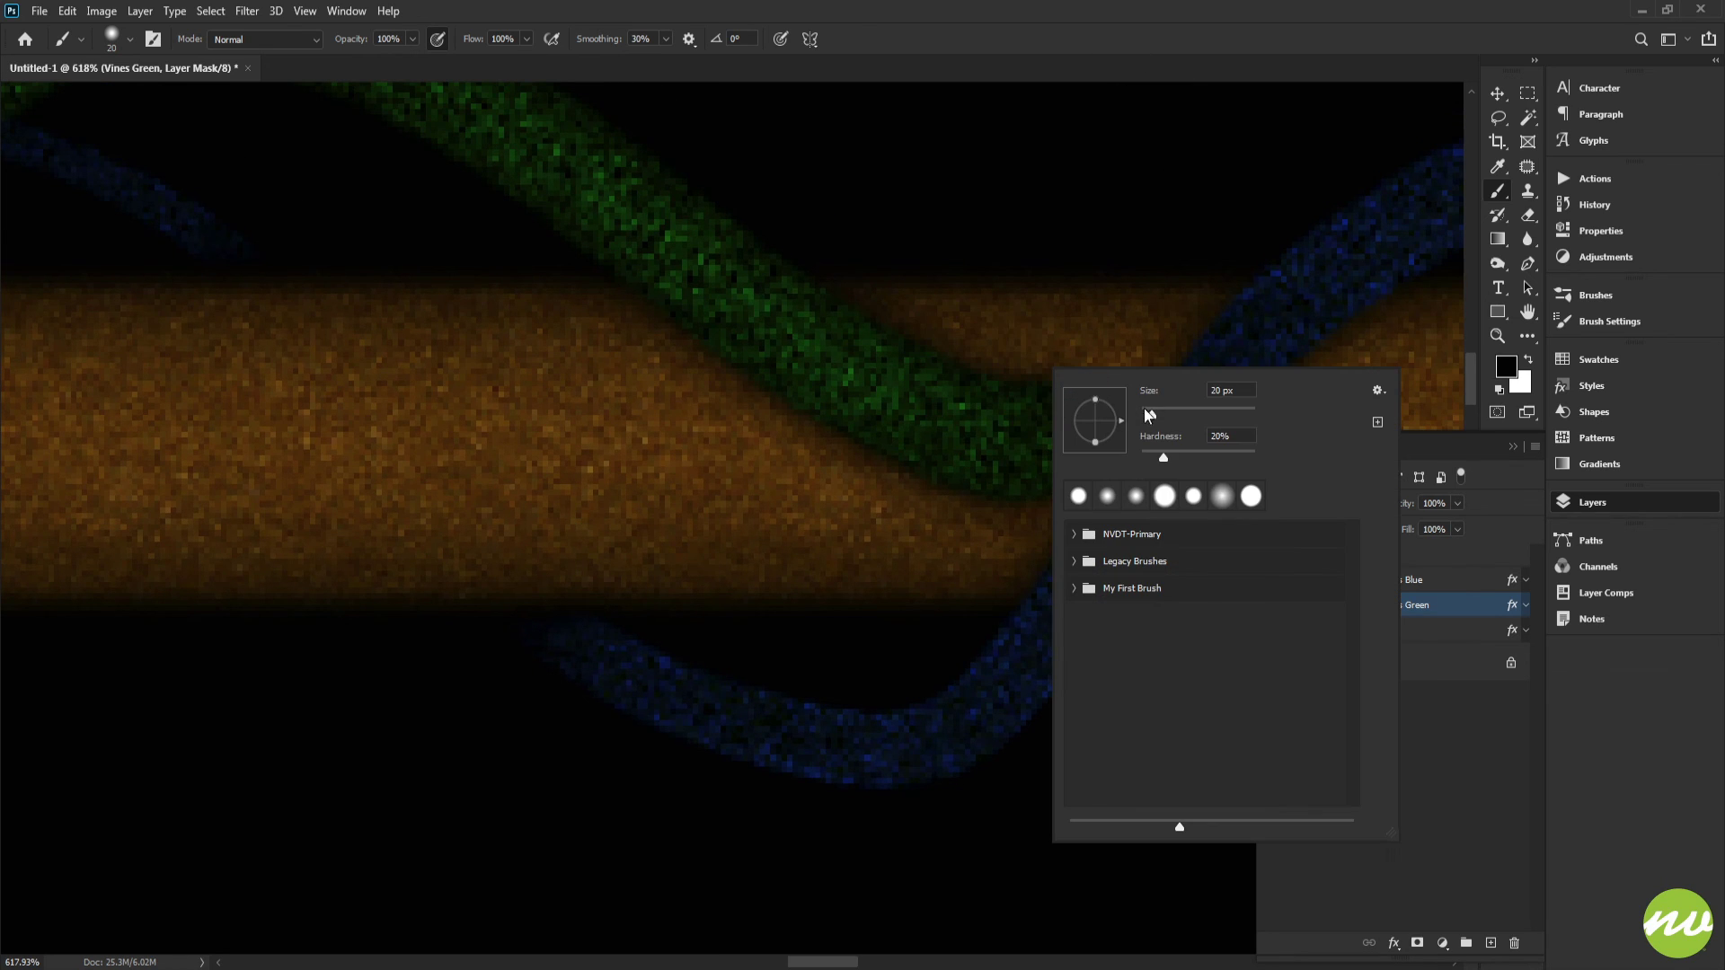
click(1044, 18)
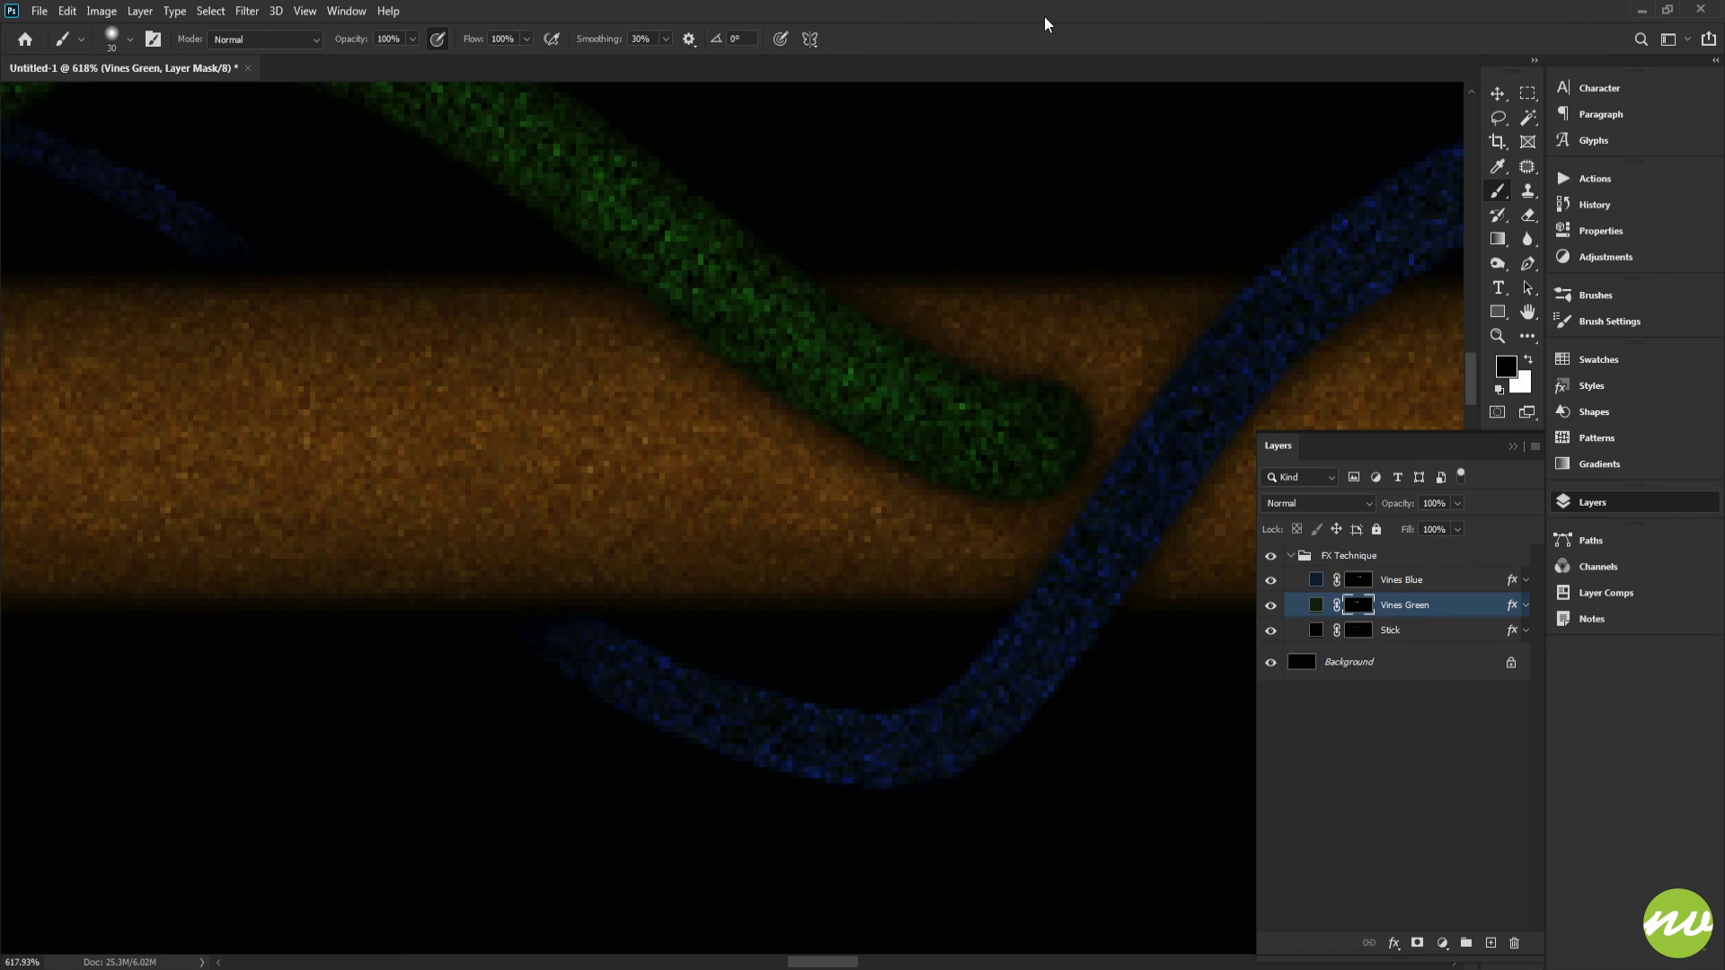
key(x)
click(1526, 358)
Step: Paint black on the Vines Green mask to hide the green vine's end where it lies over the stick
key(space)
mouse_move(1001, 385)
mouse_down()
mouse_move(1105, 396)
mouse_move(913, 439)
mouse_move(1134, 423)
mouse_up()
drag(855, 392, 746, 423)
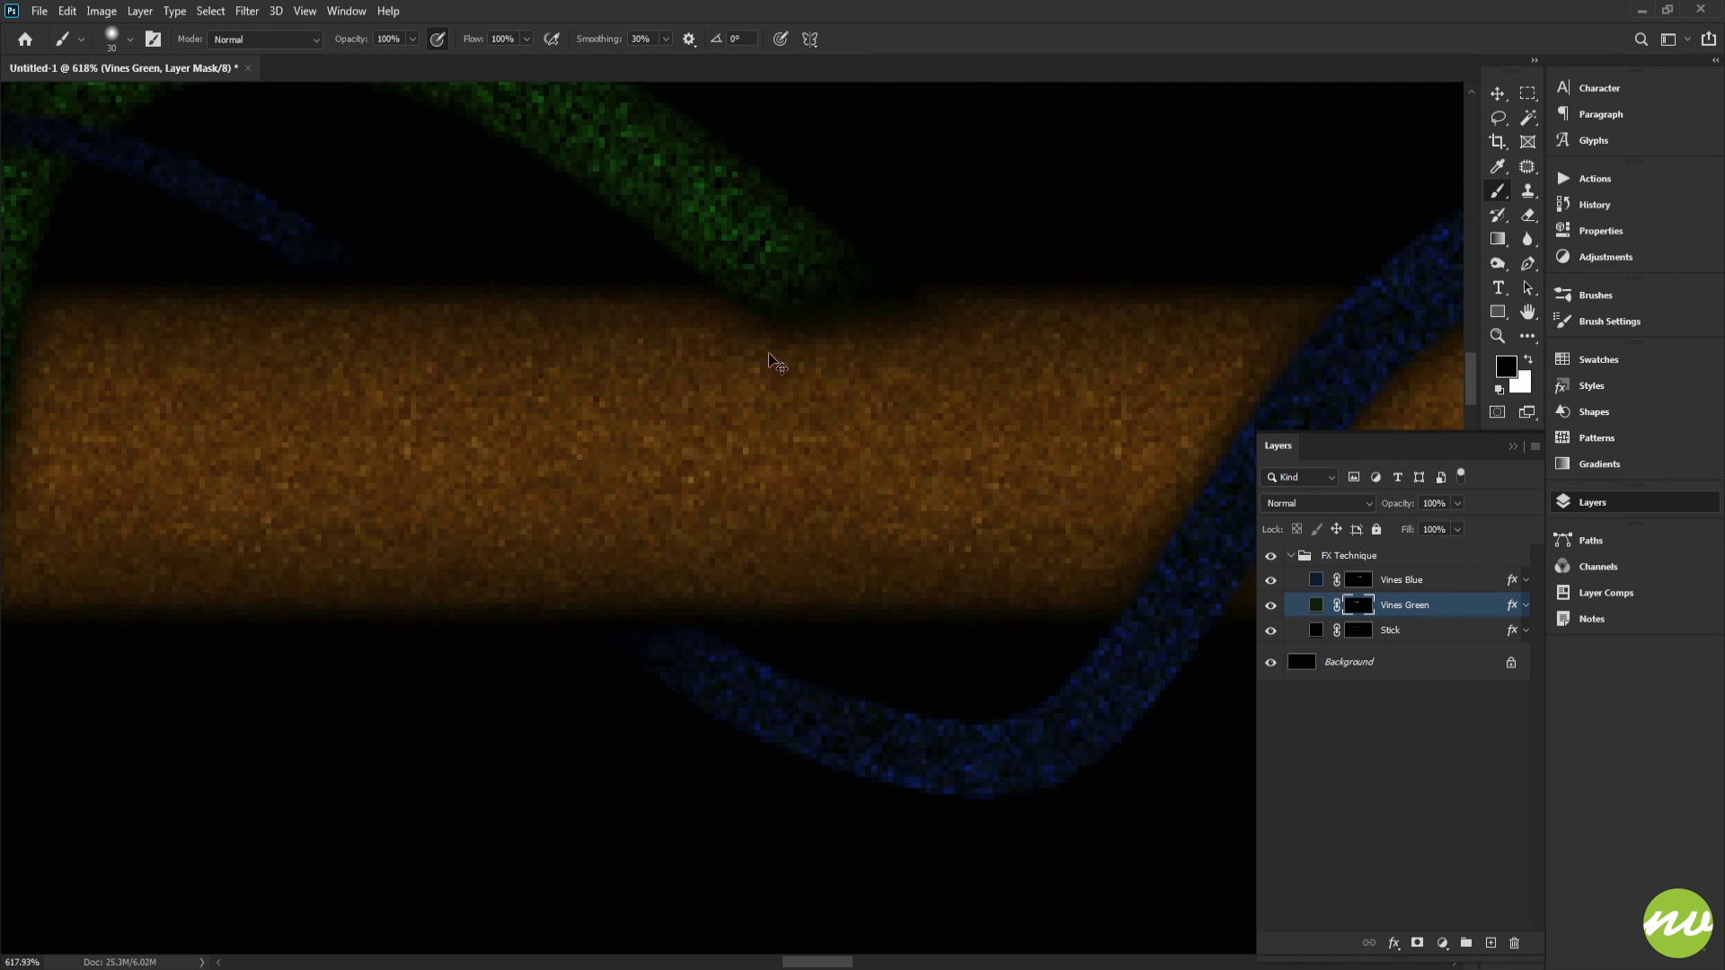
scroll(769, 358, up, 1)
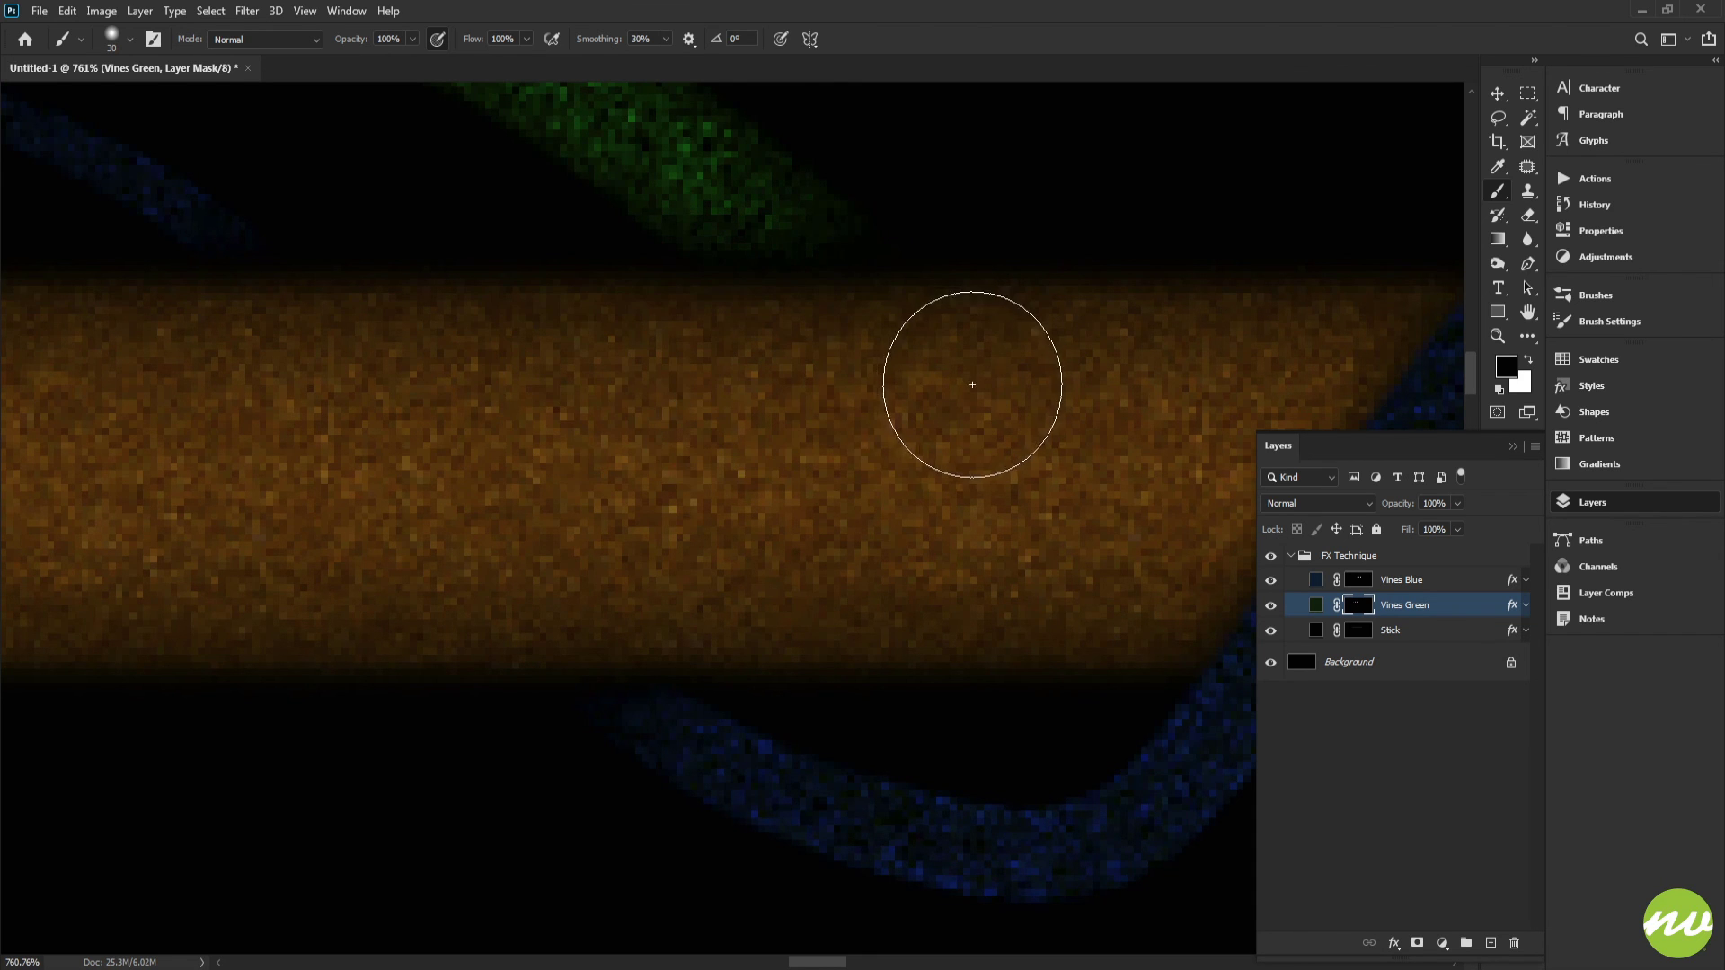
key(ctrl+space)
drag(934, 402, 766, 412)
key(space)
mouse_move(638, 420)
mouse_down()
mouse_move(827, 404)
mouse_move(812, 408)
mouse_move(867, 432)
mouse_move(925, 411)
mouse_up()
key(ctrl+space)
key(space)
drag(925, 410, 778, 373)
scroll(778, 377, up, 1)
mouse_move(703, 267)
mouse_down()
mouse_move(702, 327)
mouse_move(928, 359)
mouse_move(632, 389)
mouse_up()
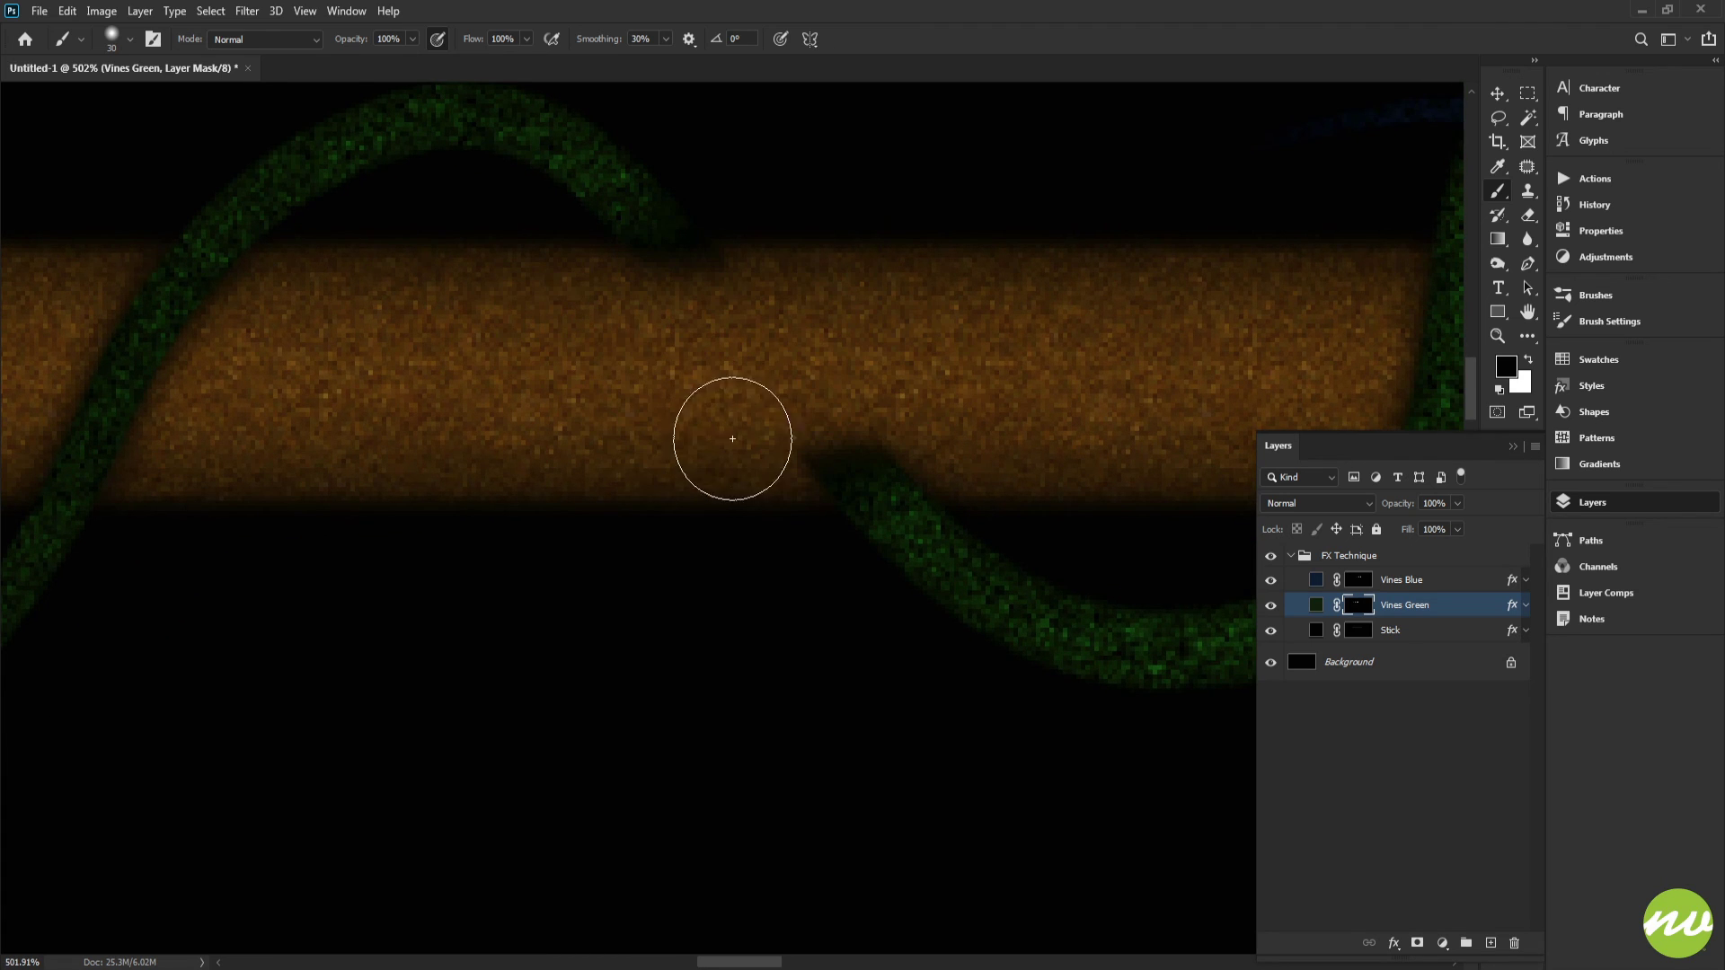
Step: Paint black over the green vine segments crossing the stick so the vine passes behind it there
drag(732, 439, 1045, 431)
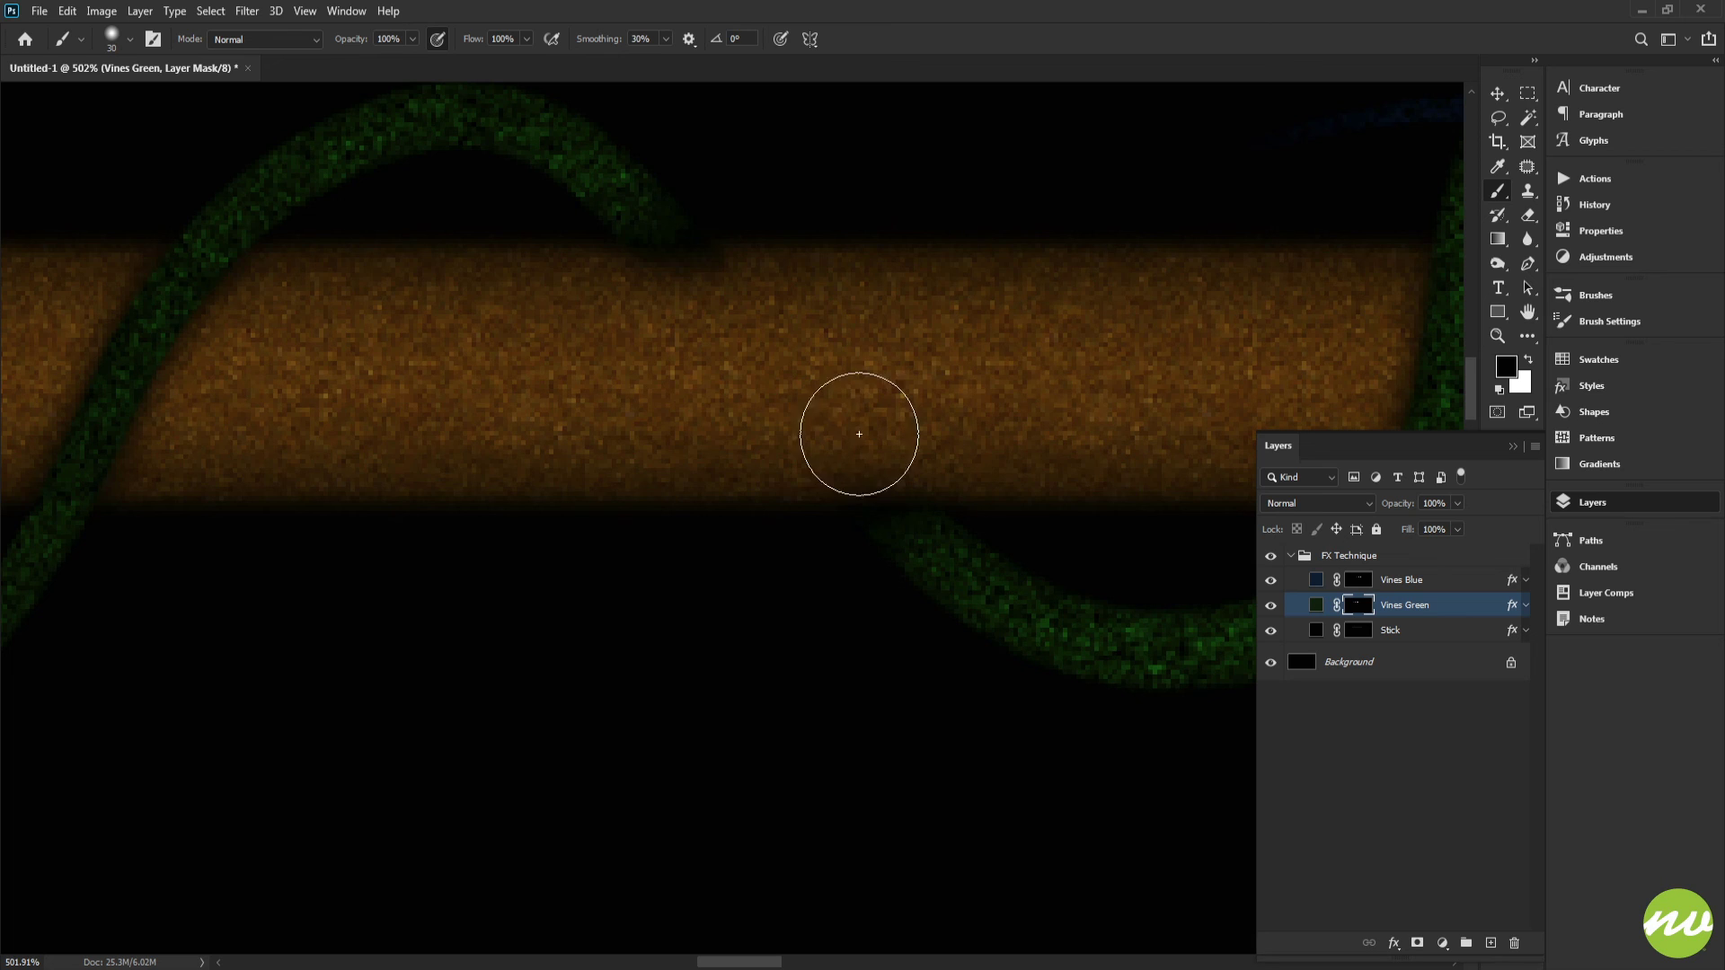
mouse_move(859, 358)
mouse_down()
mouse_move(954, 400)
mouse_move(632, 346)
mouse_up()
drag(961, 392, 813, 332)
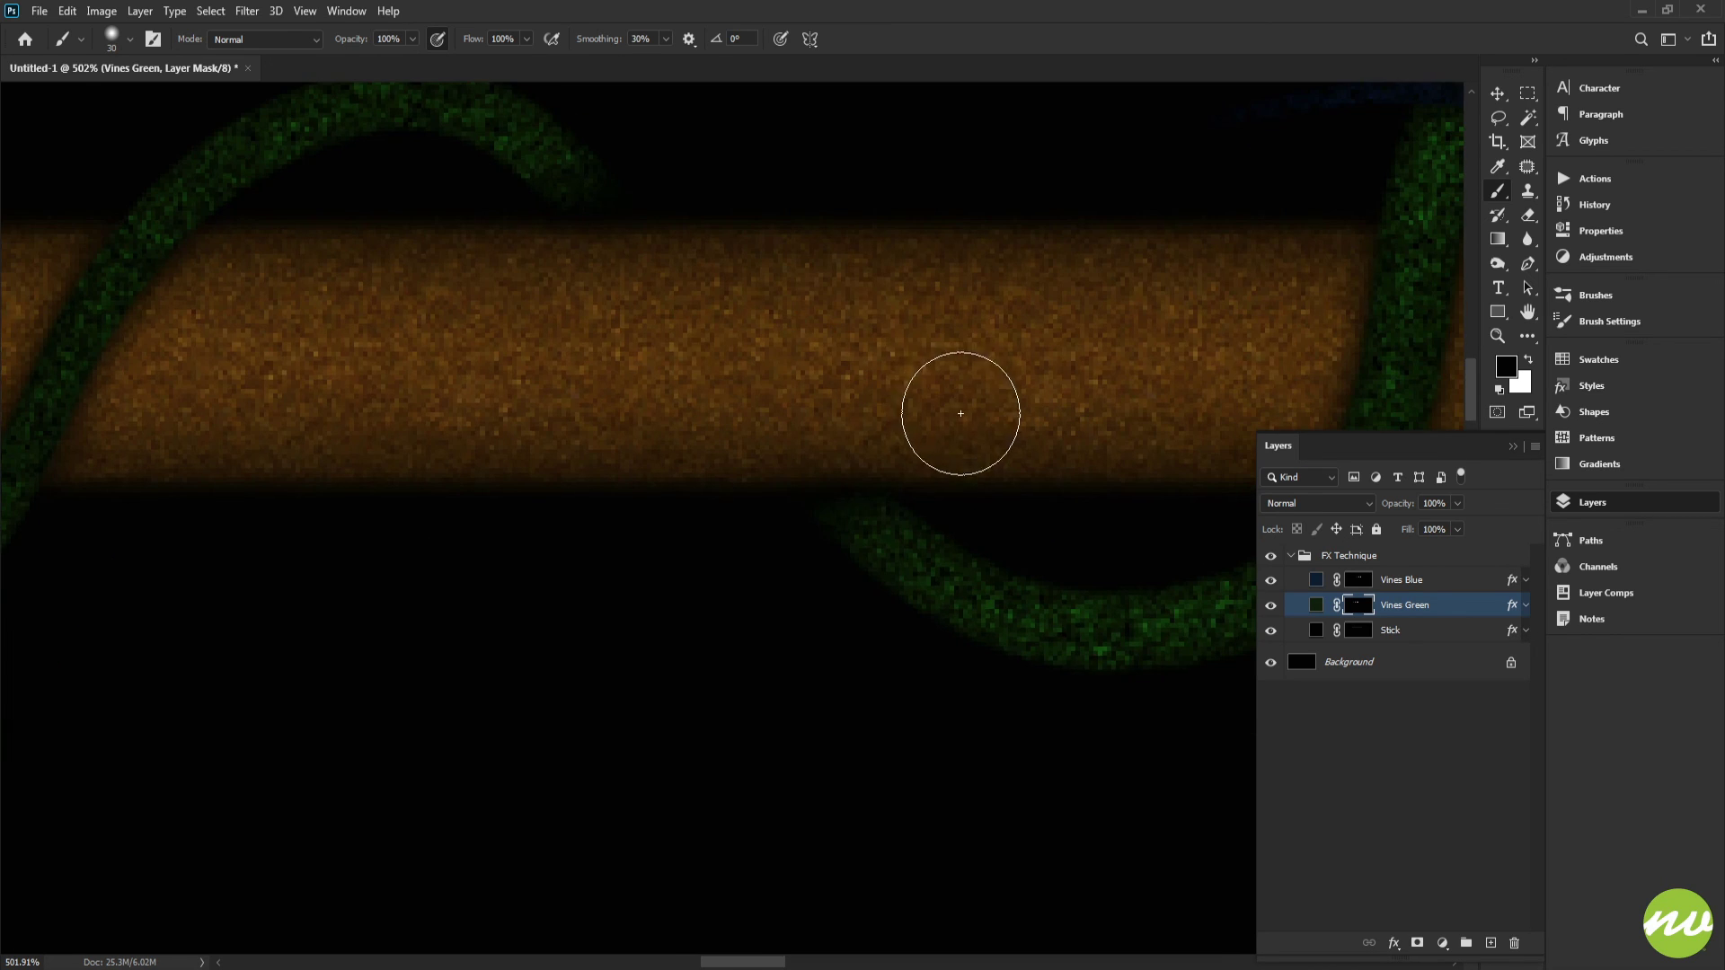
drag(674, 355, 1036, 374)
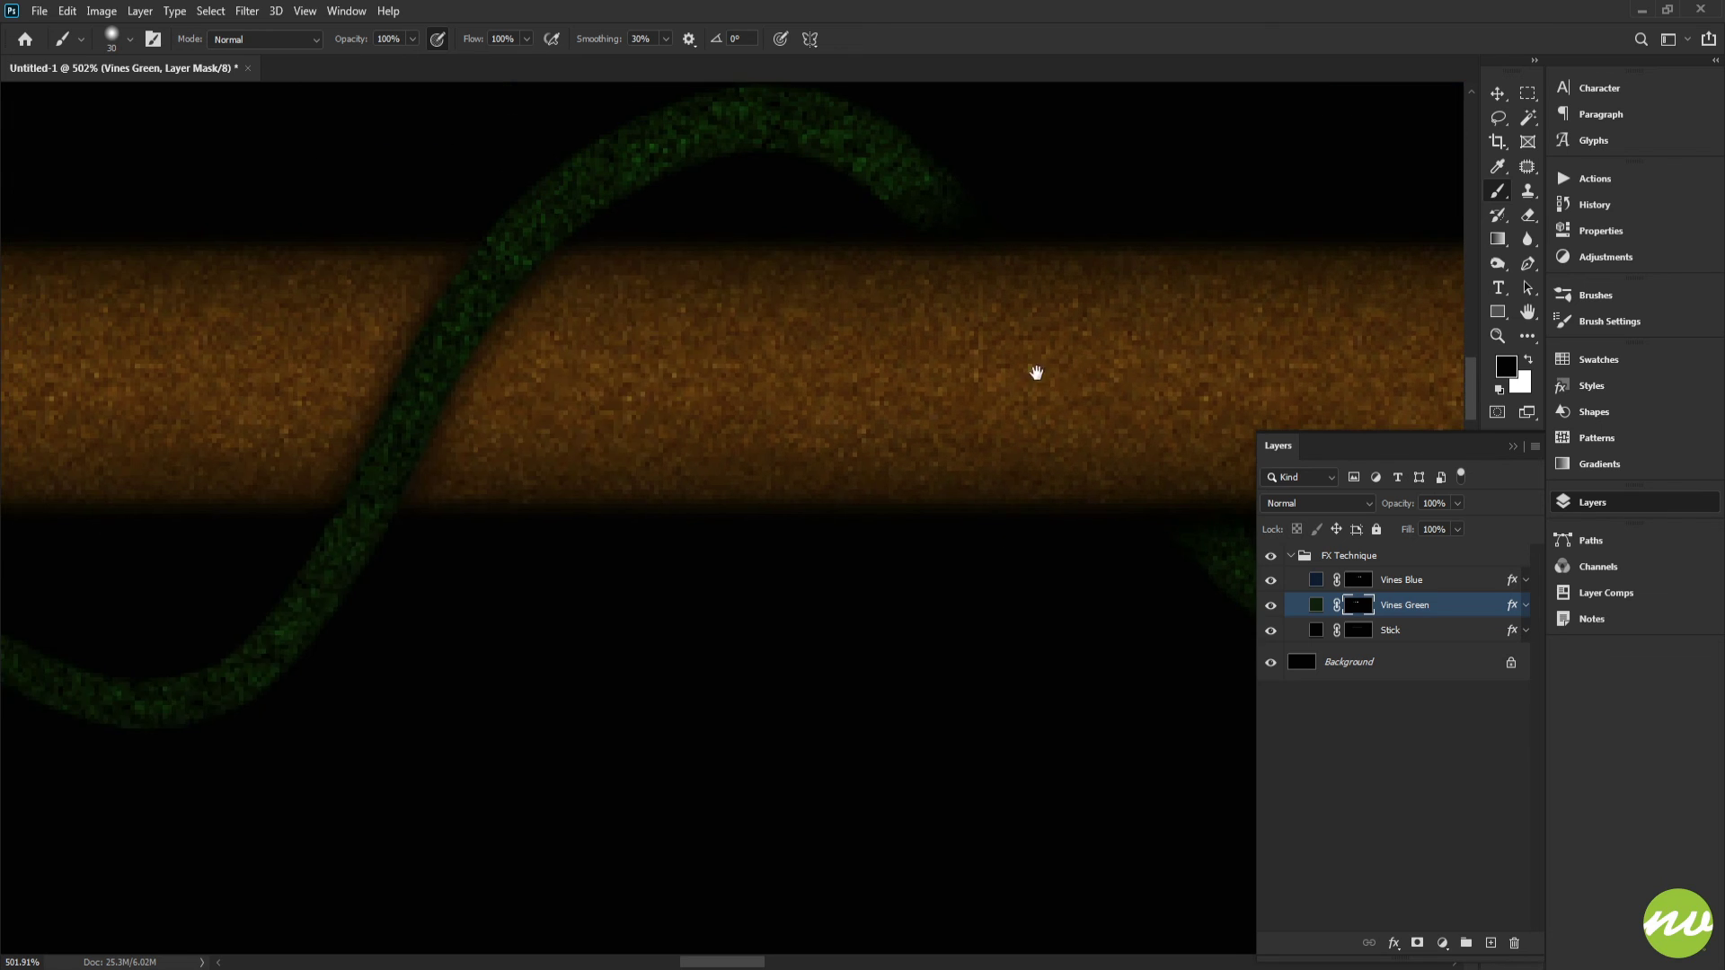
drag(755, 343, 1177, 346)
drag(549, 371, 818, 351)
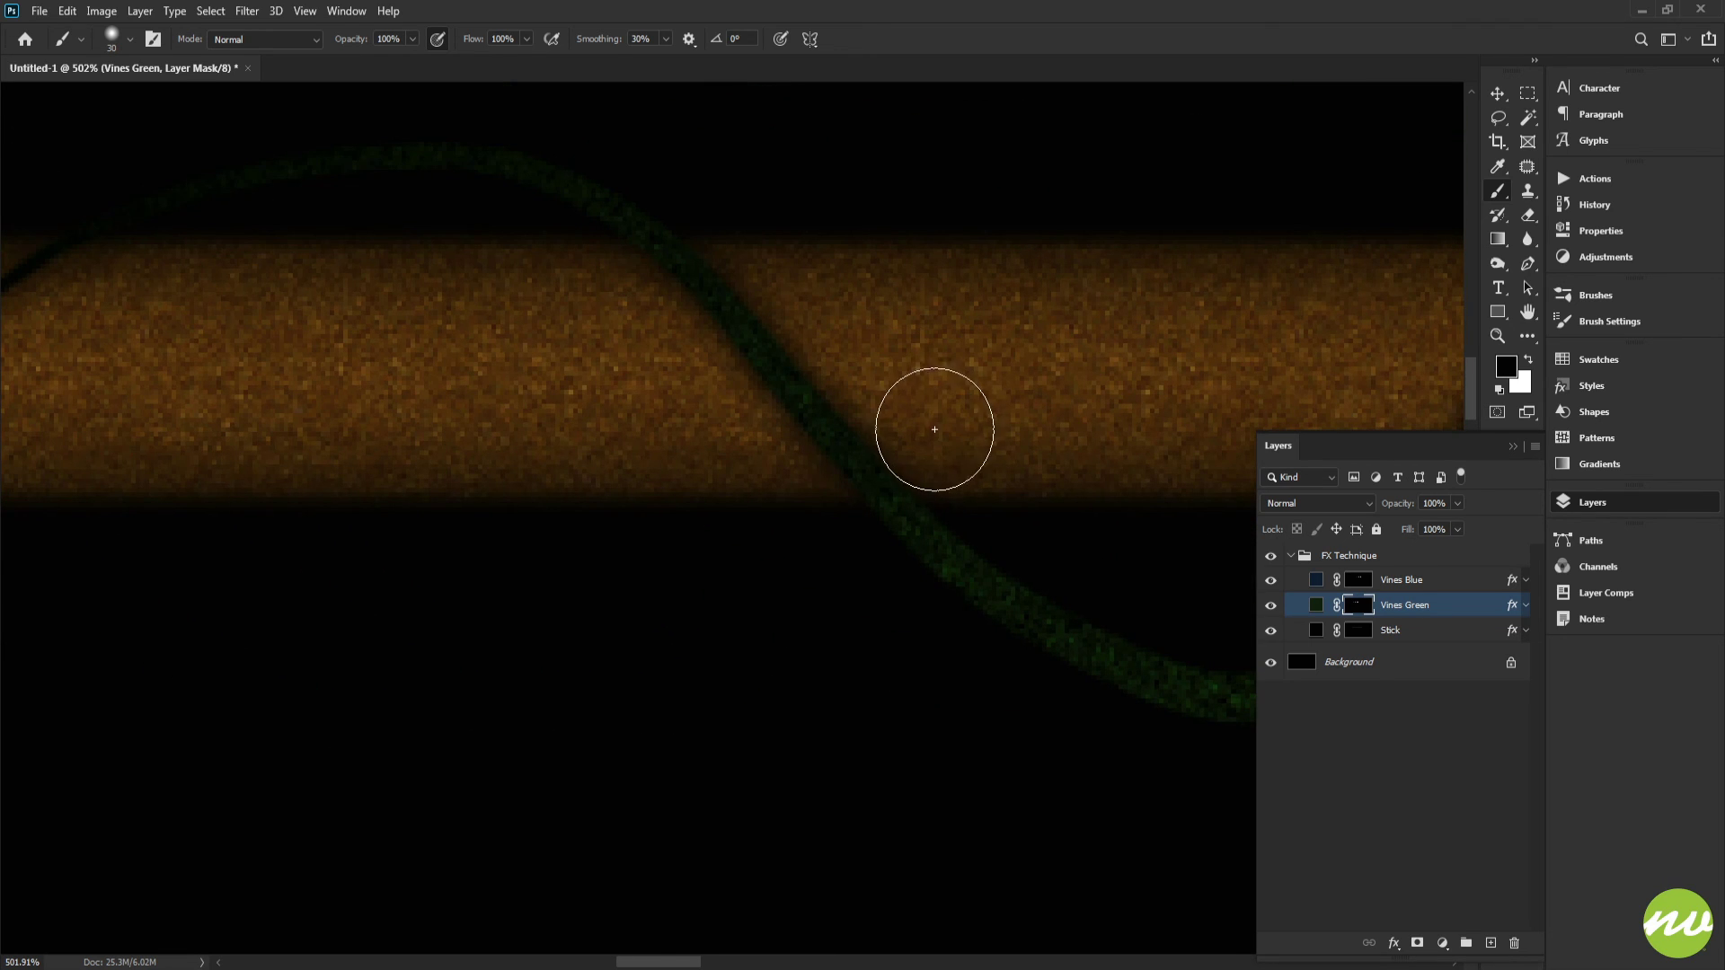
mouse_move(931, 415)
mouse_down()
mouse_move(913, 446)
mouse_move(739, 423)
mouse_up()
mouse_move(929, 375)
mouse_down()
mouse_move(696, 319)
mouse_move(524, 308)
mouse_up()
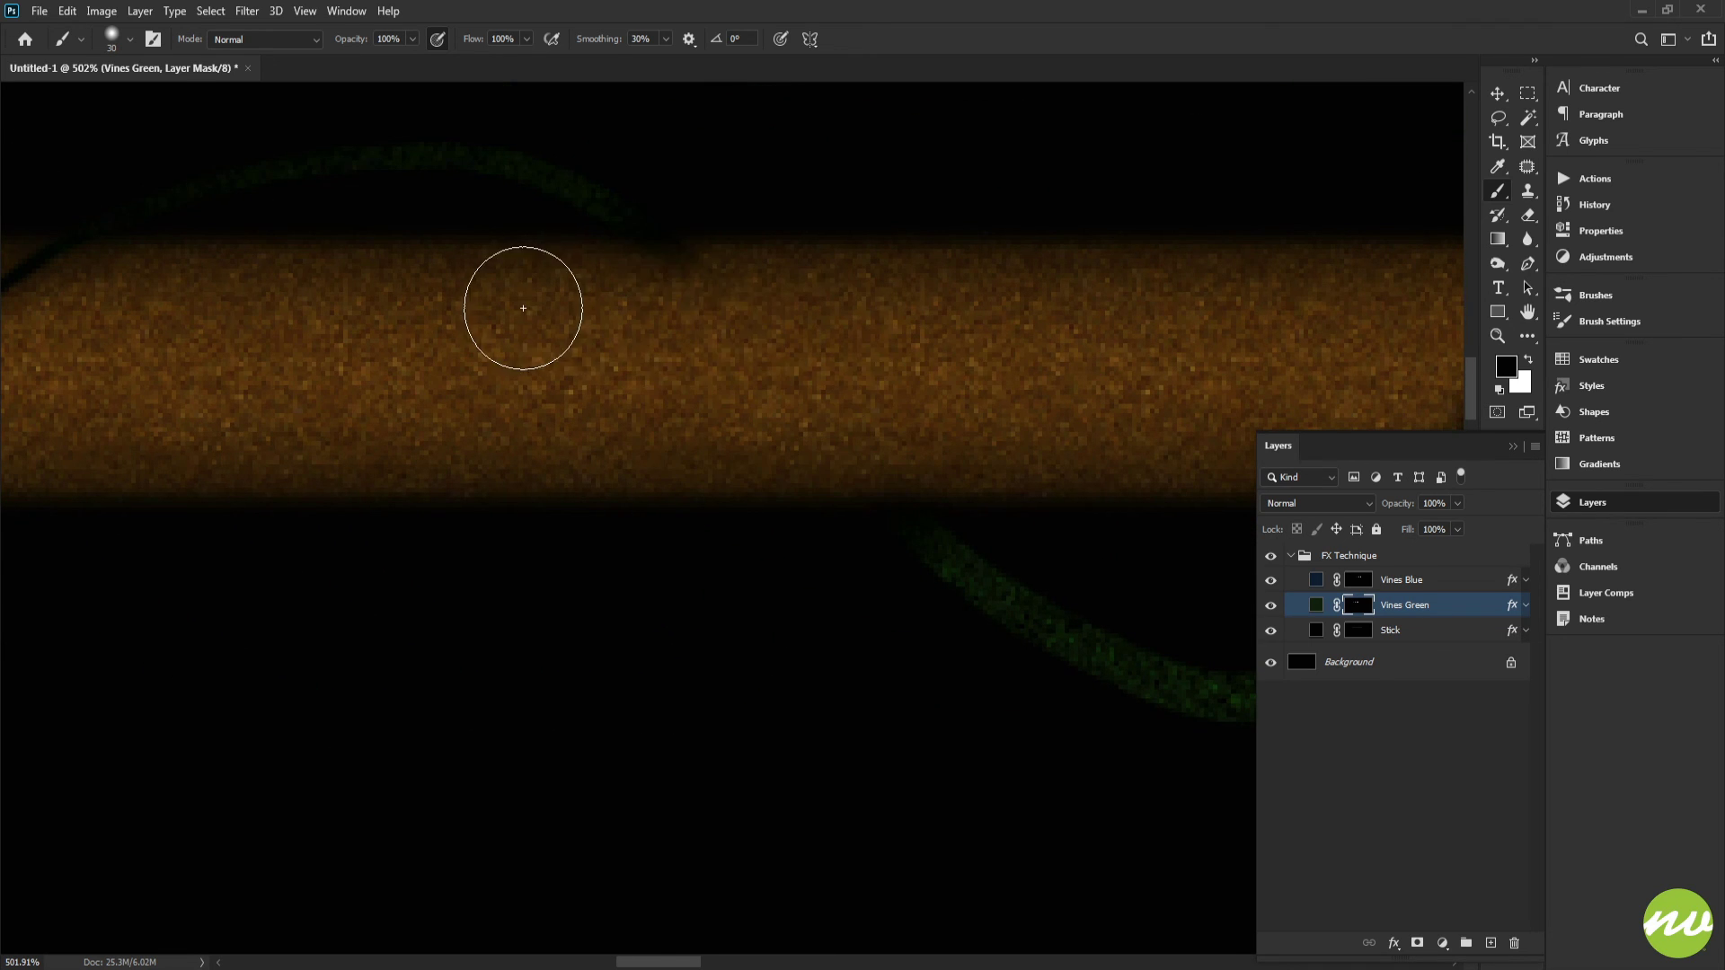
mouse_move(763, 329)
mouse_down()
mouse_move(929, 379)
mouse_move(701, 345)
mouse_up()
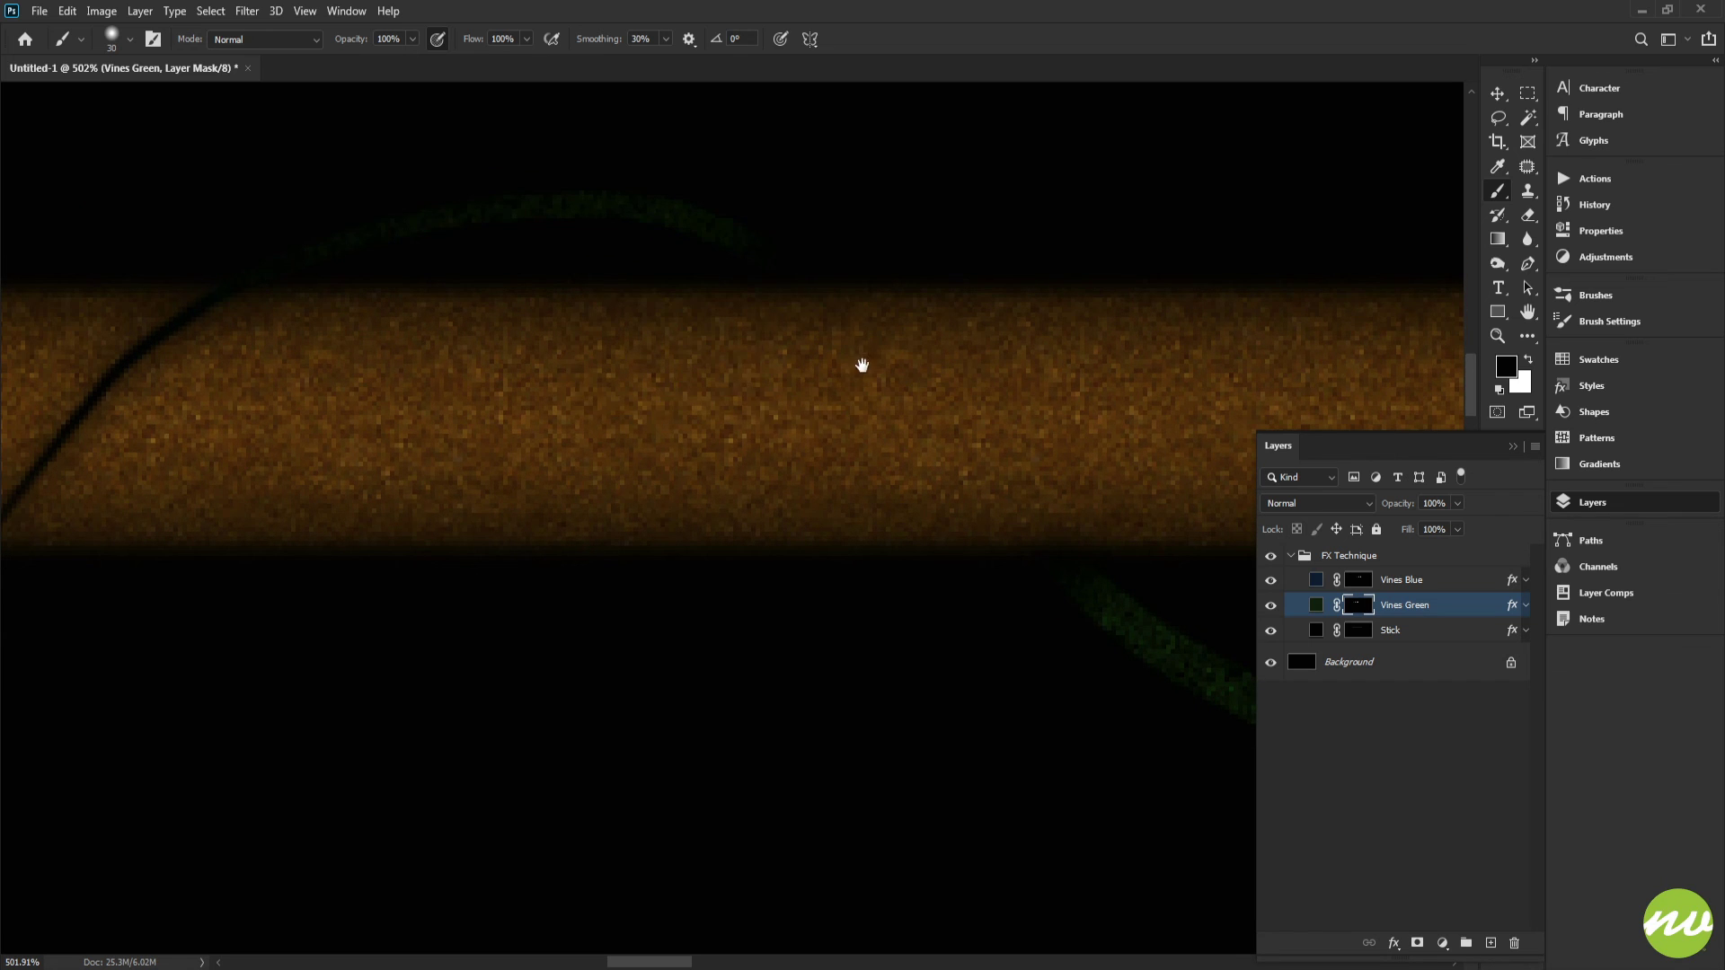
drag(861, 365, 594, 384)
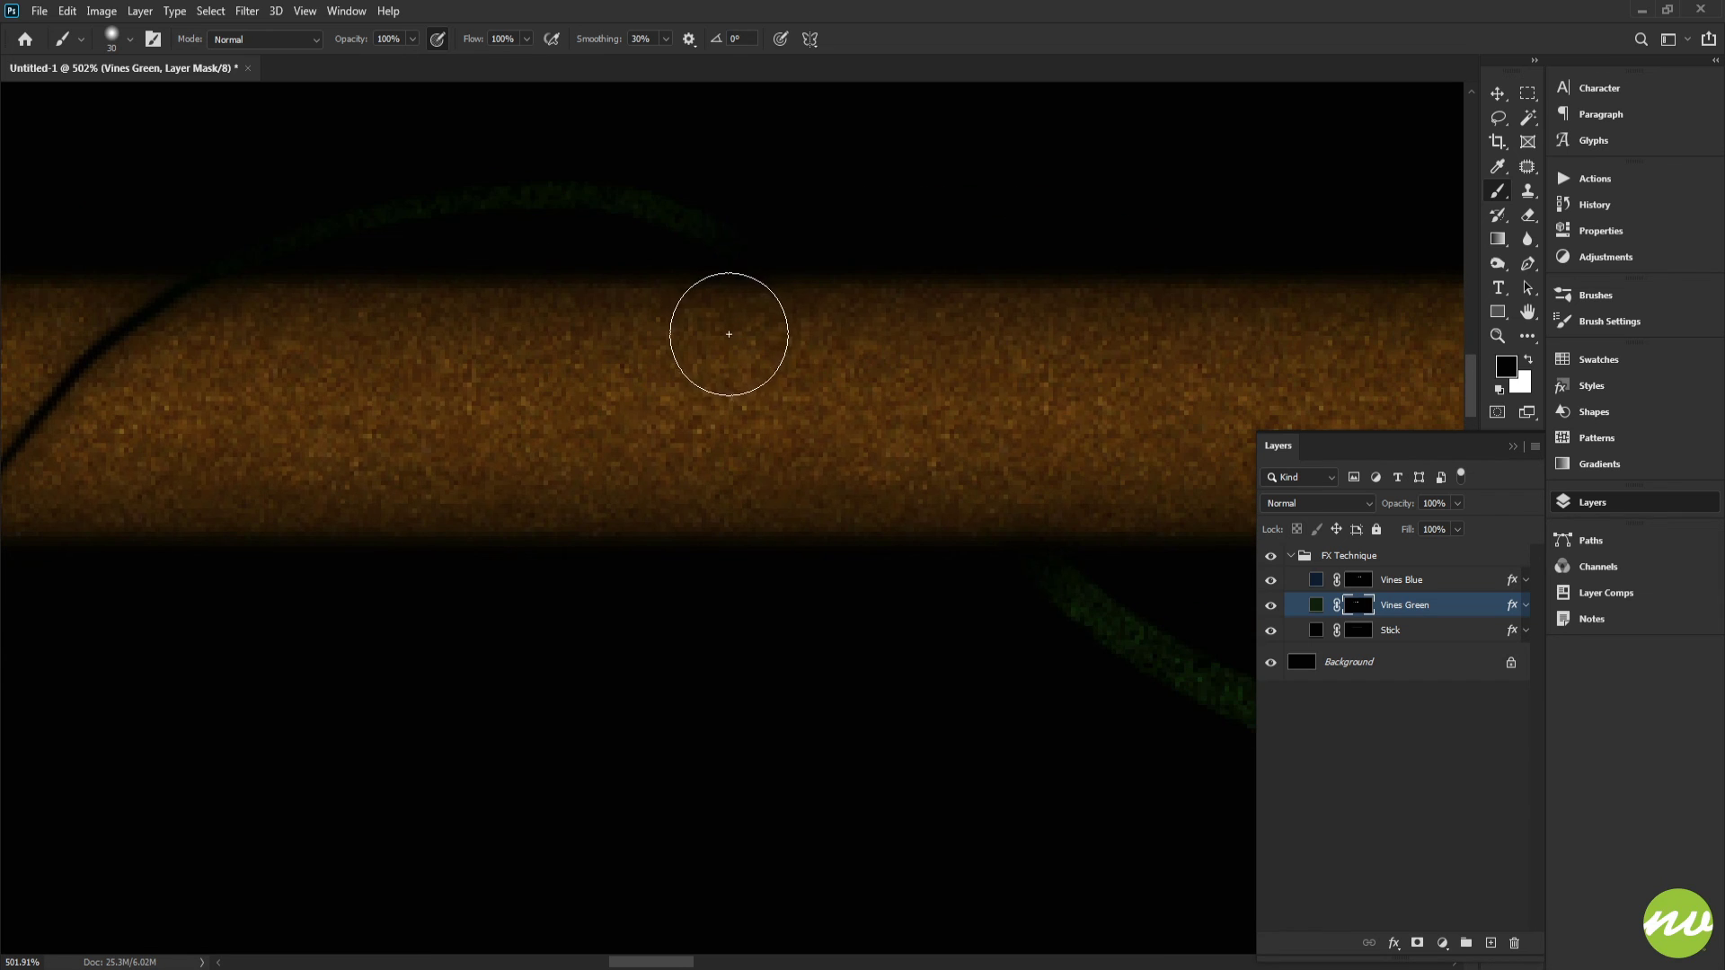
drag(978, 351, 697, 354)
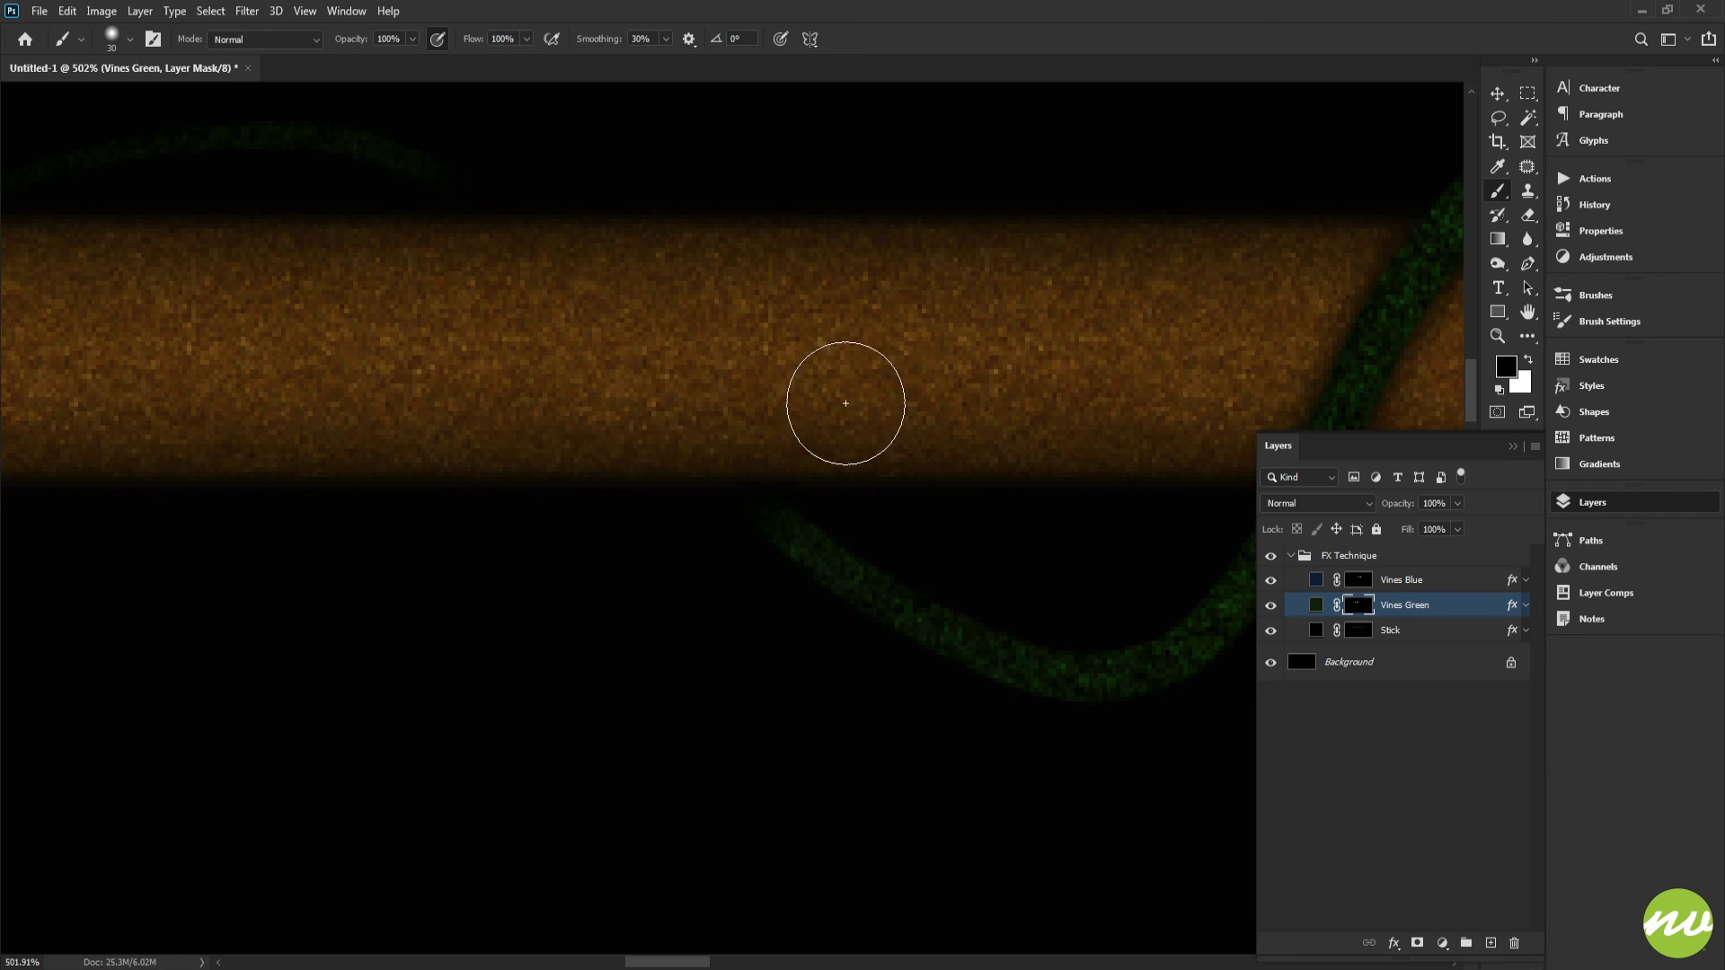
drag(978, 393, 497, 346)
drag(914, 349, 506, 381)
drag(984, 346, 610, 372)
drag(909, 348, 643, 325)
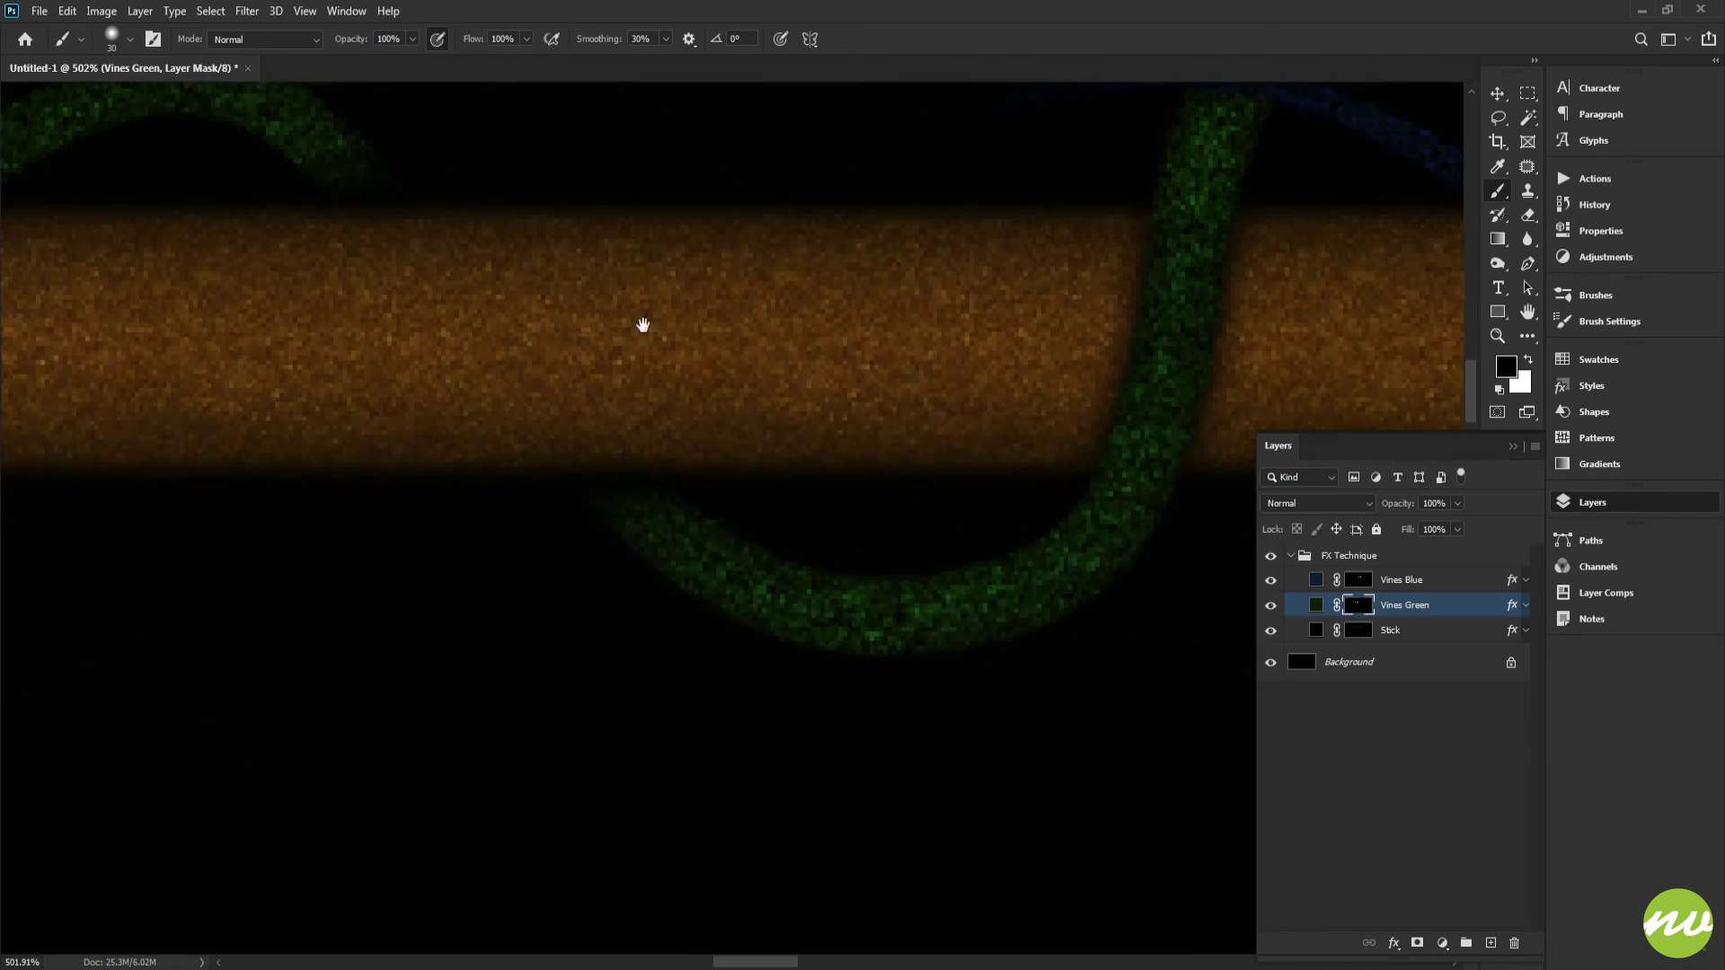
drag(887, 352, 620, 396)
drag(803, 404, 668, 400)
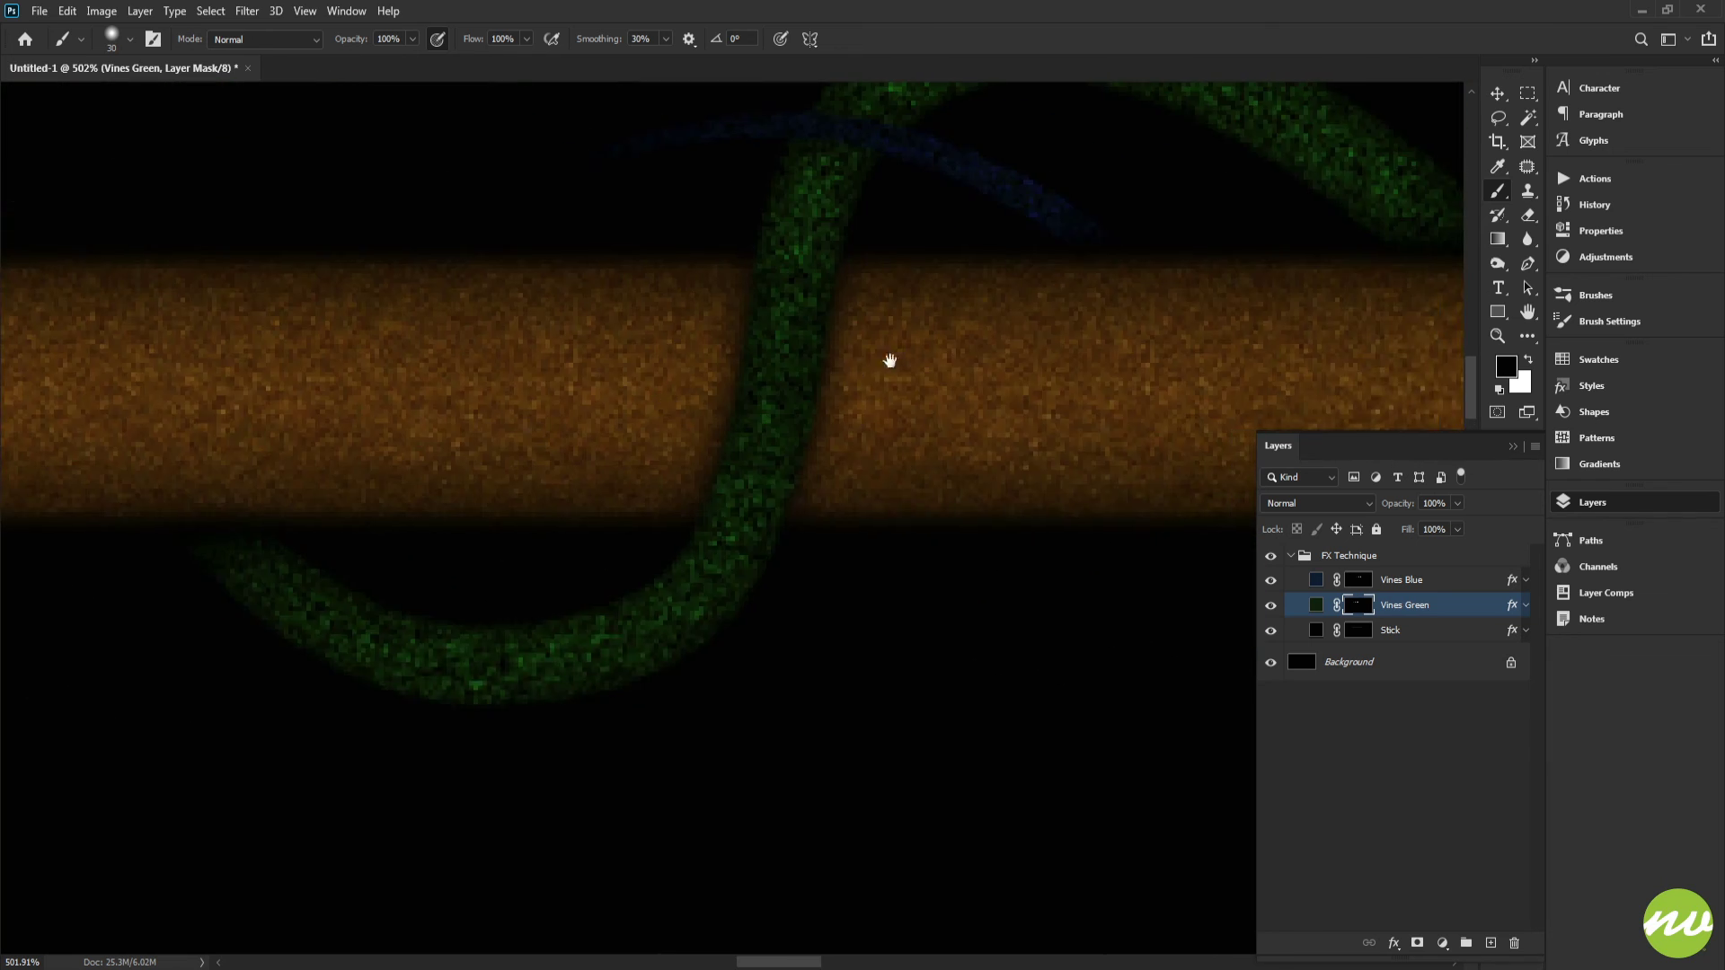
mouse_move(889, 358)
mouse_down()
mouse_move(643, 361)
mouse_move(665, 386)
mouse_move(639, 394)
mouse_up()
Step: Inspect the green and blue vines winding along the whole length of the stick
key(h)
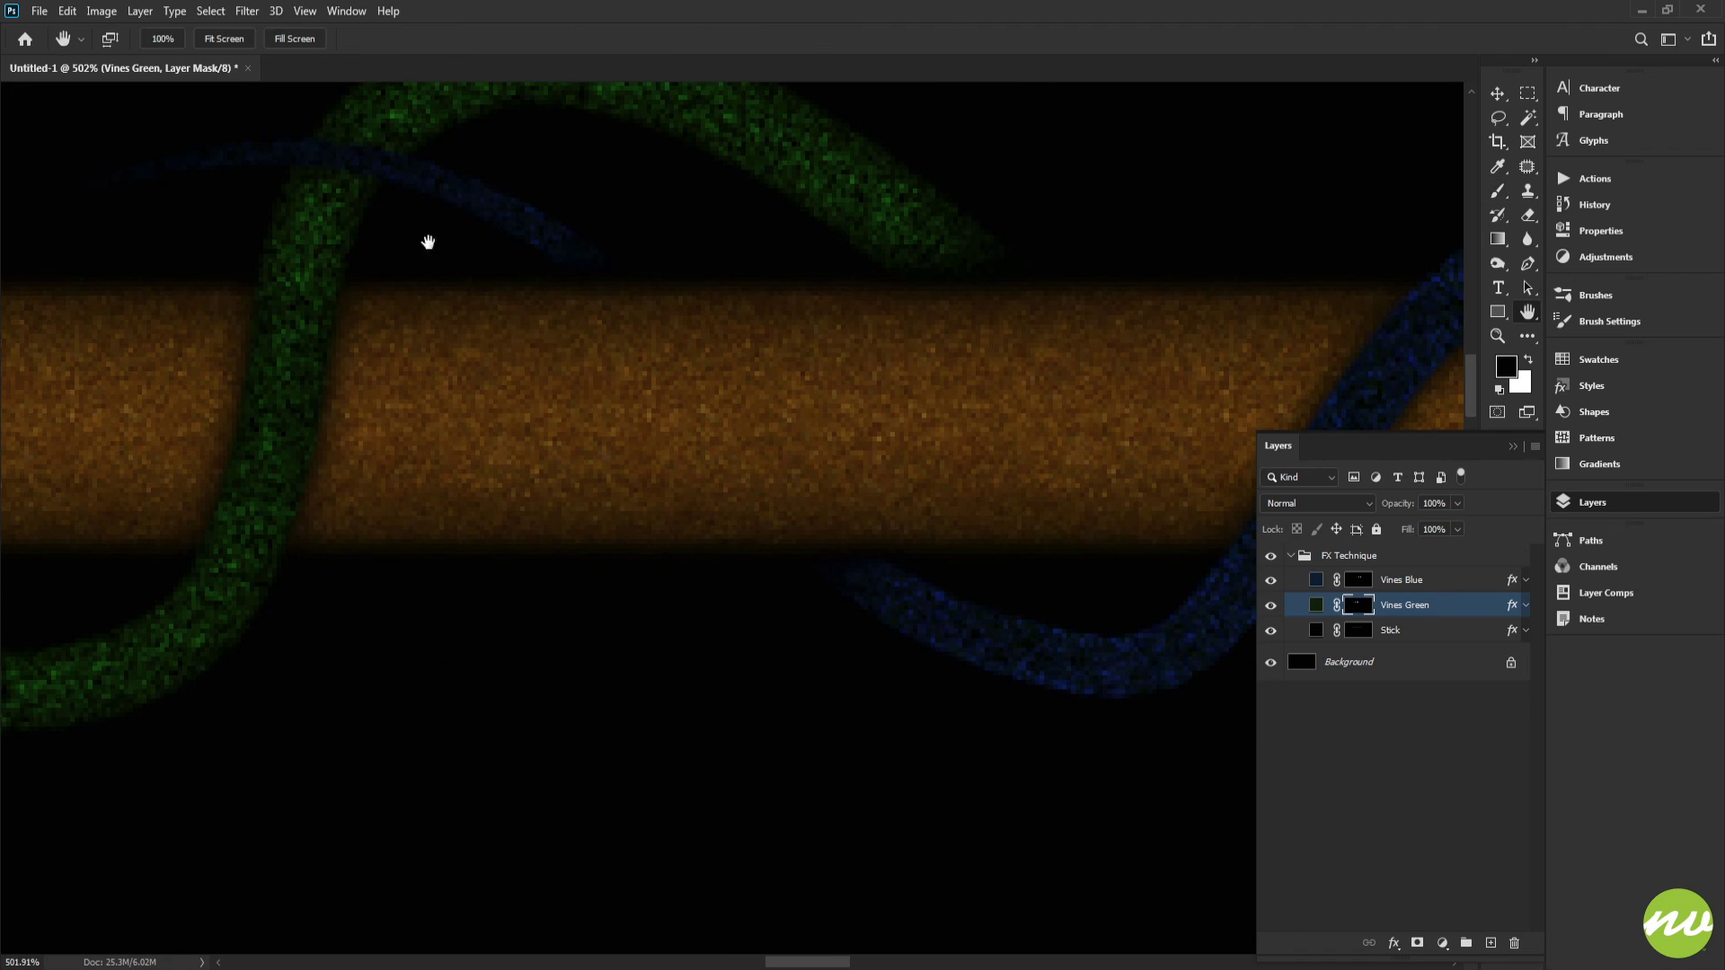
key(ctrl+0)
key(ctrl+alt+0)
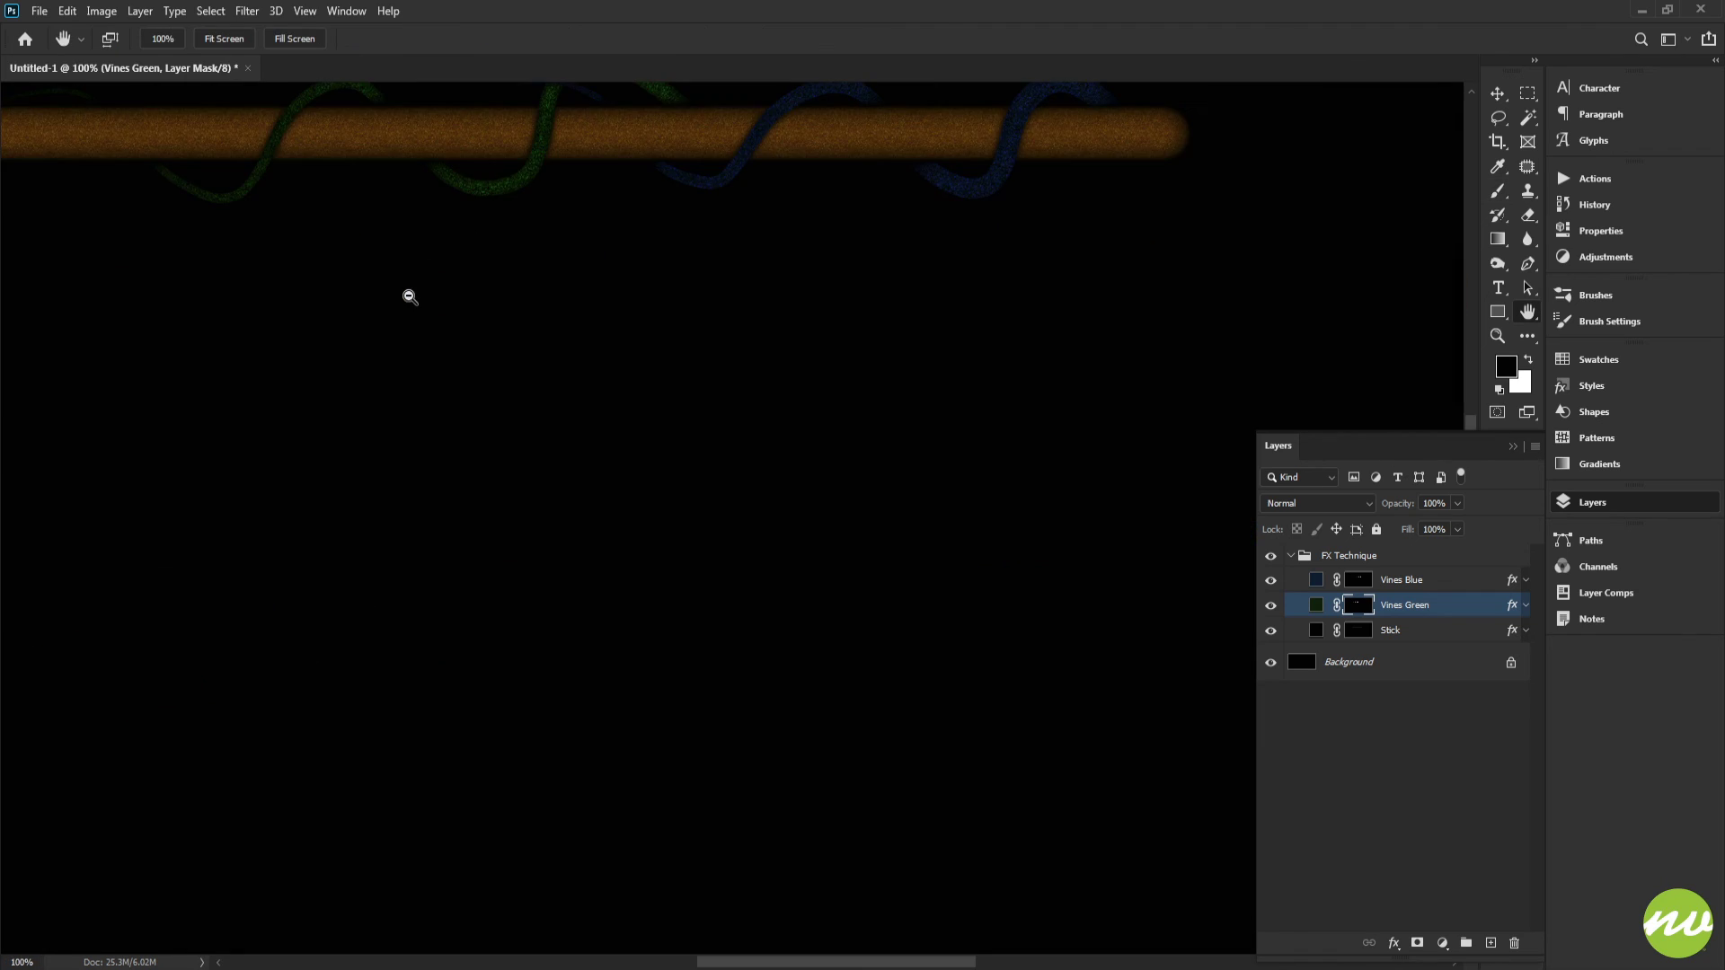
drag(414, 296, 764, 465)
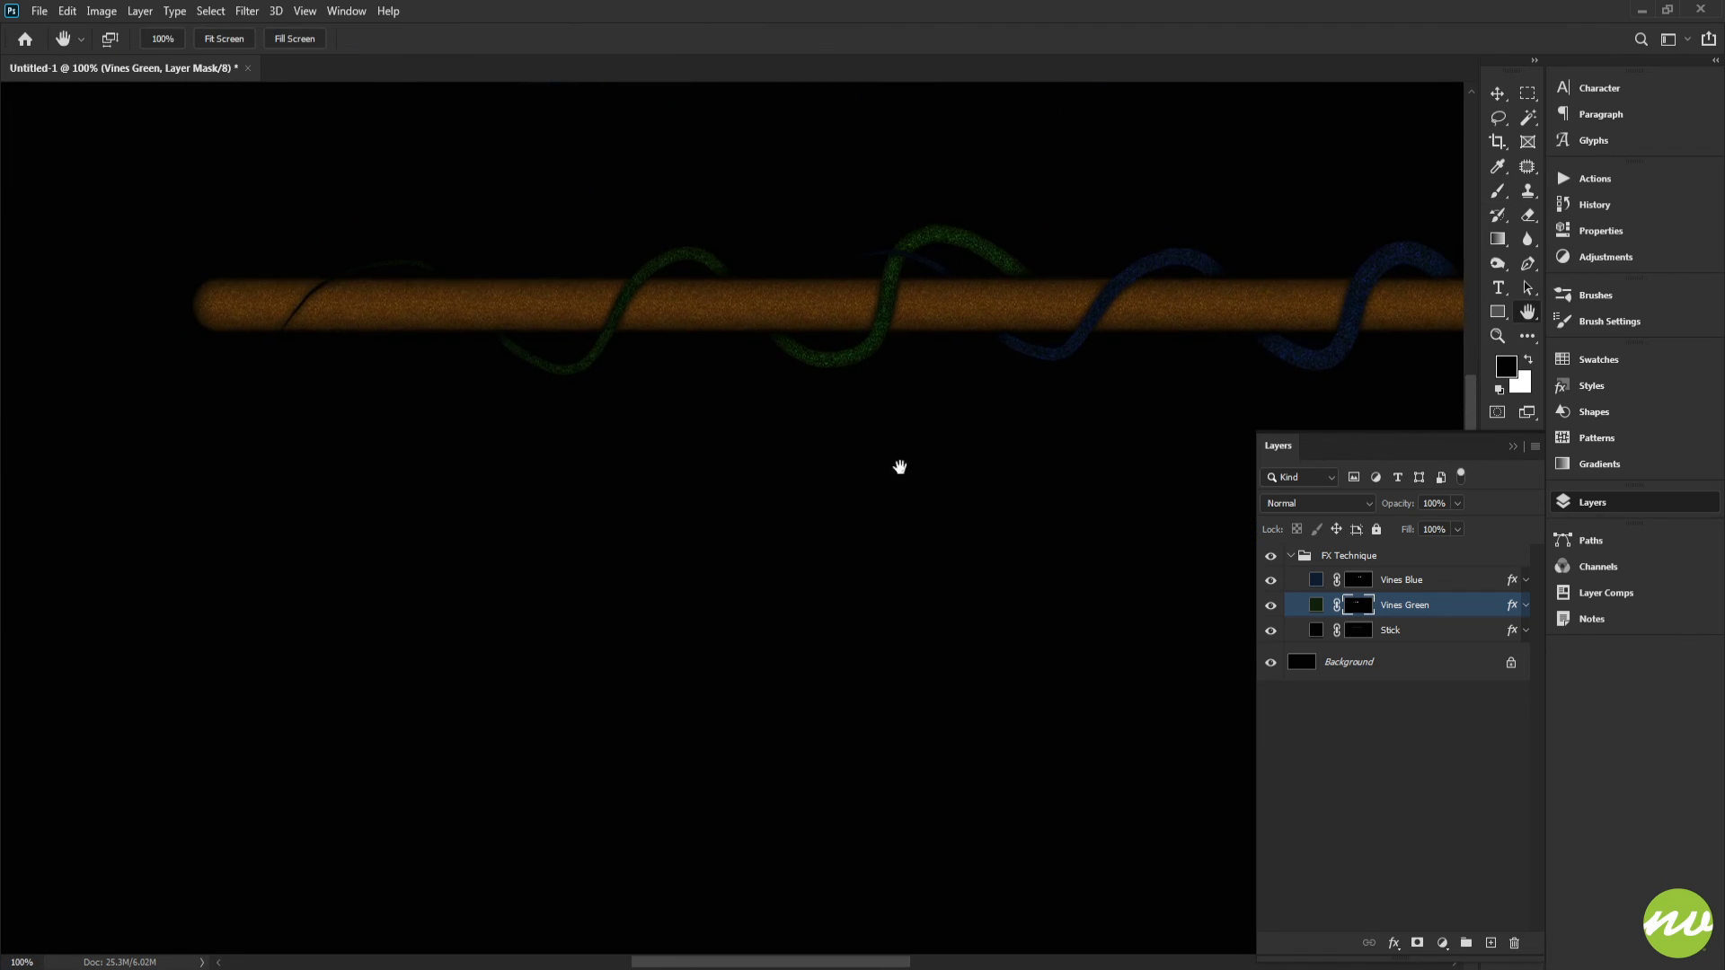
mouse_move(901, 467)
mouse_down()
mouse_move(845, 468)
mouse_move(880, 473)
mouse_up()
drag(886, 473, 738, 450)
drag(713, 389, 817, 422)
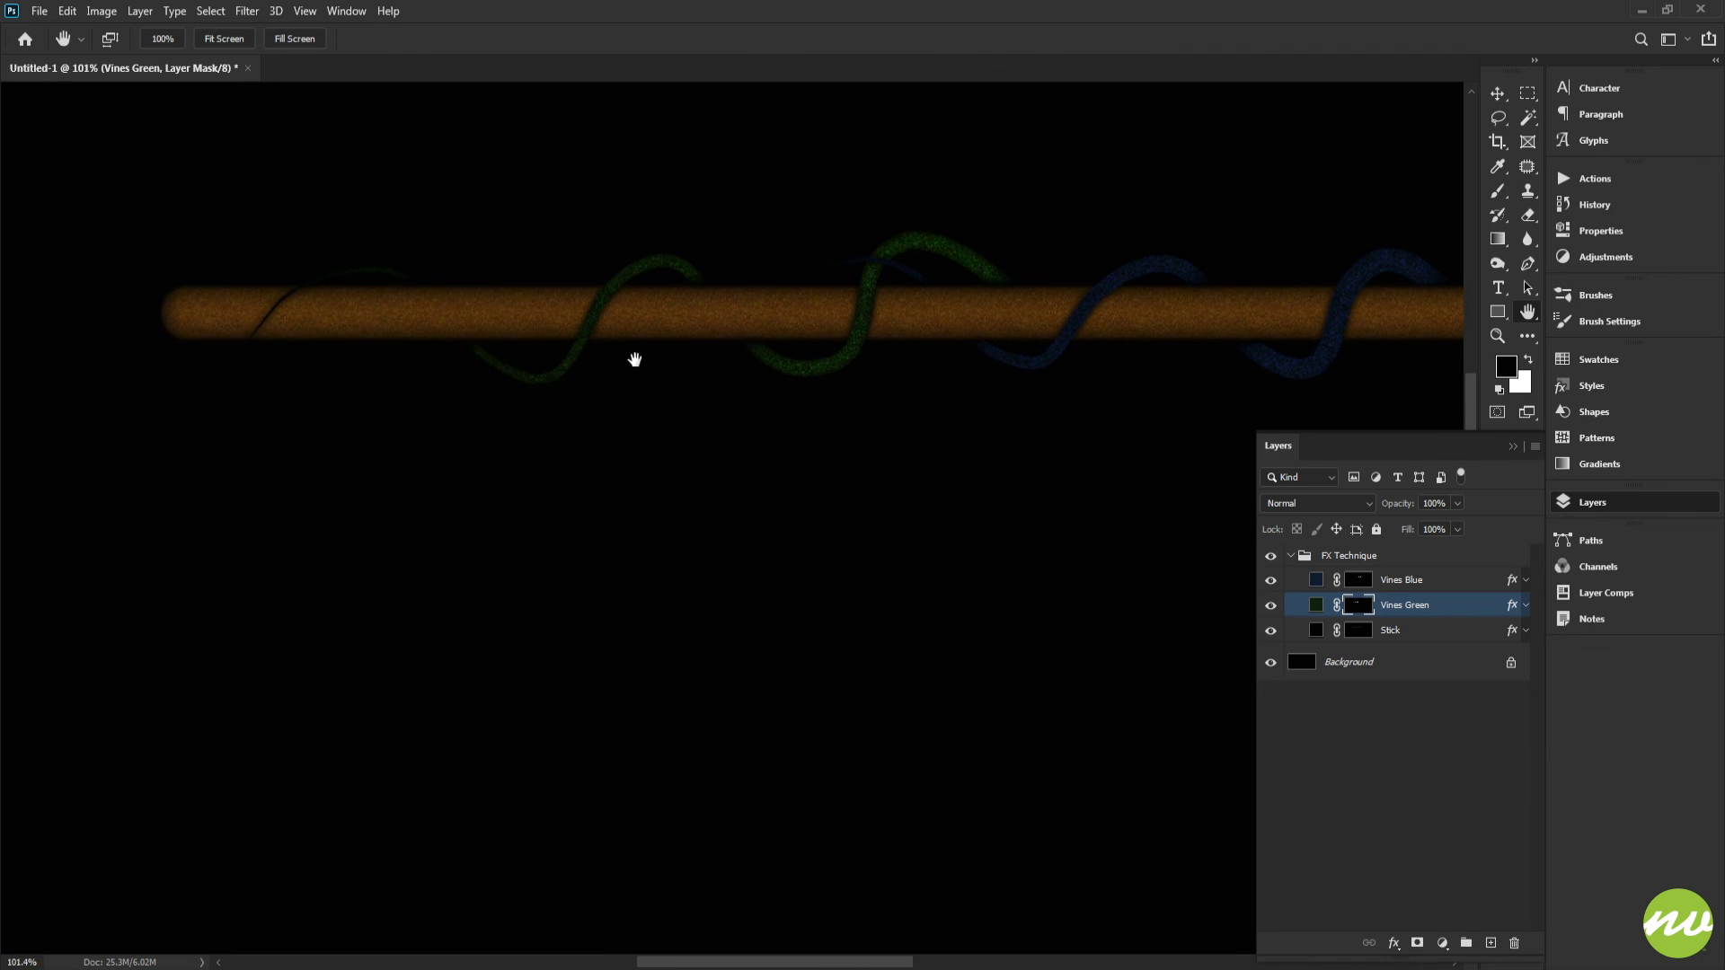
drag(350, 335, 386, 348)
drag(749, 373, 646, 342)
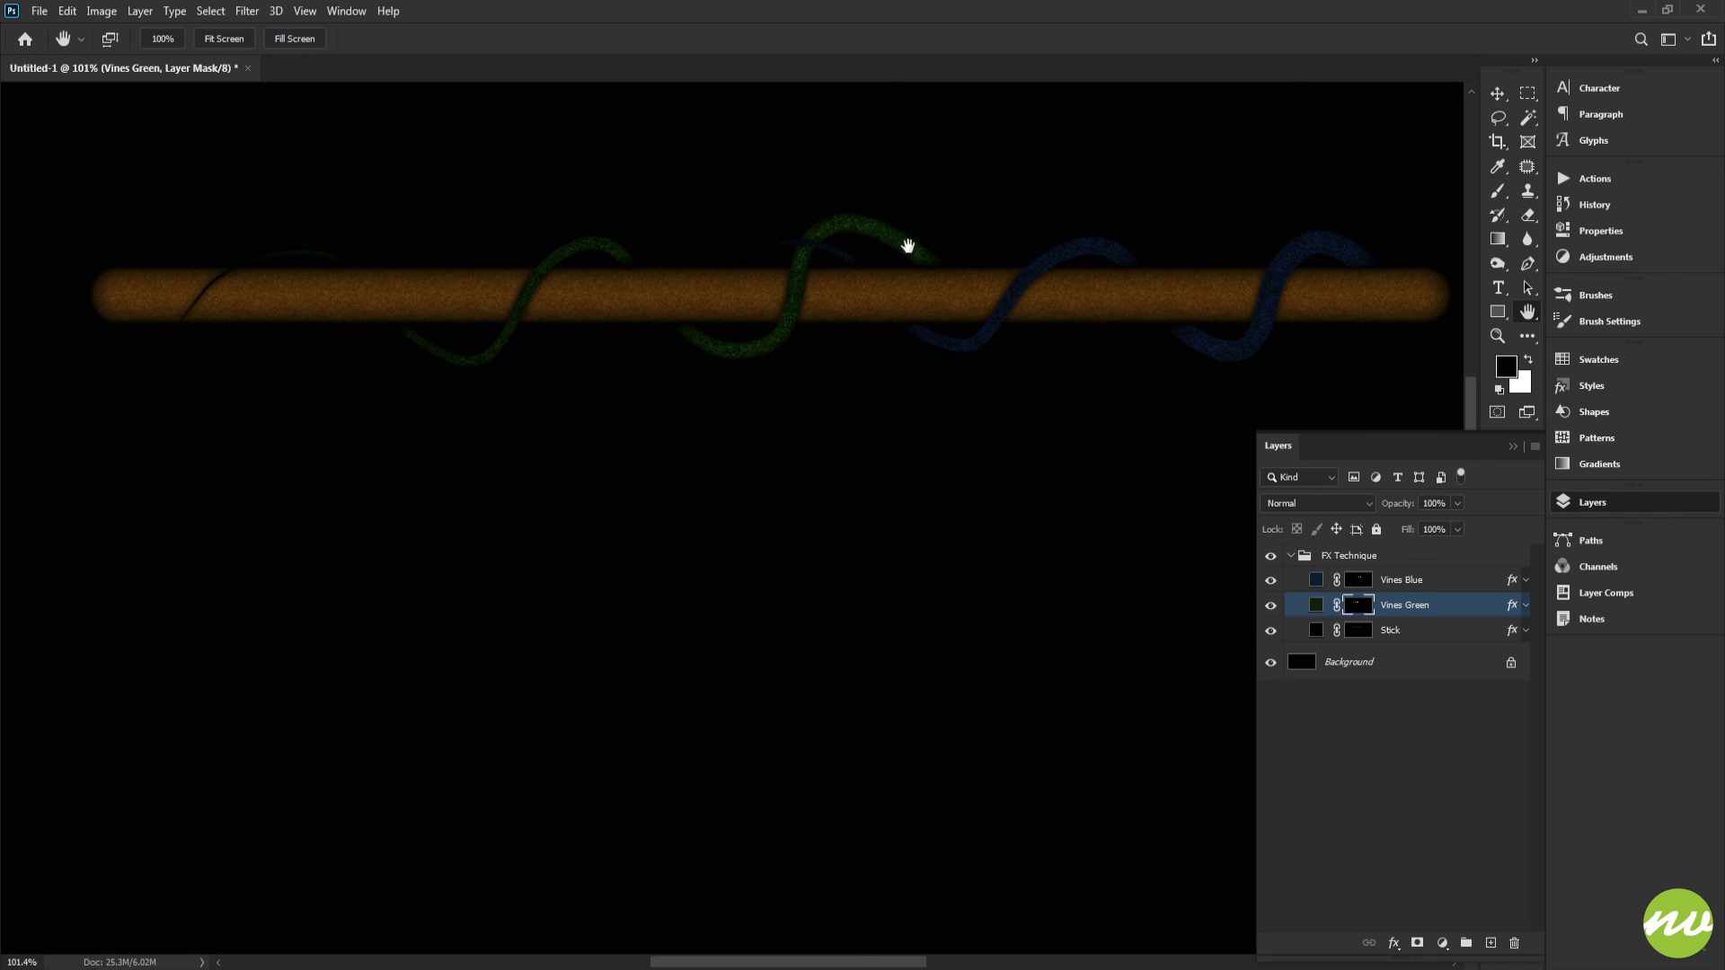
drag(342, 272, 855, 351)
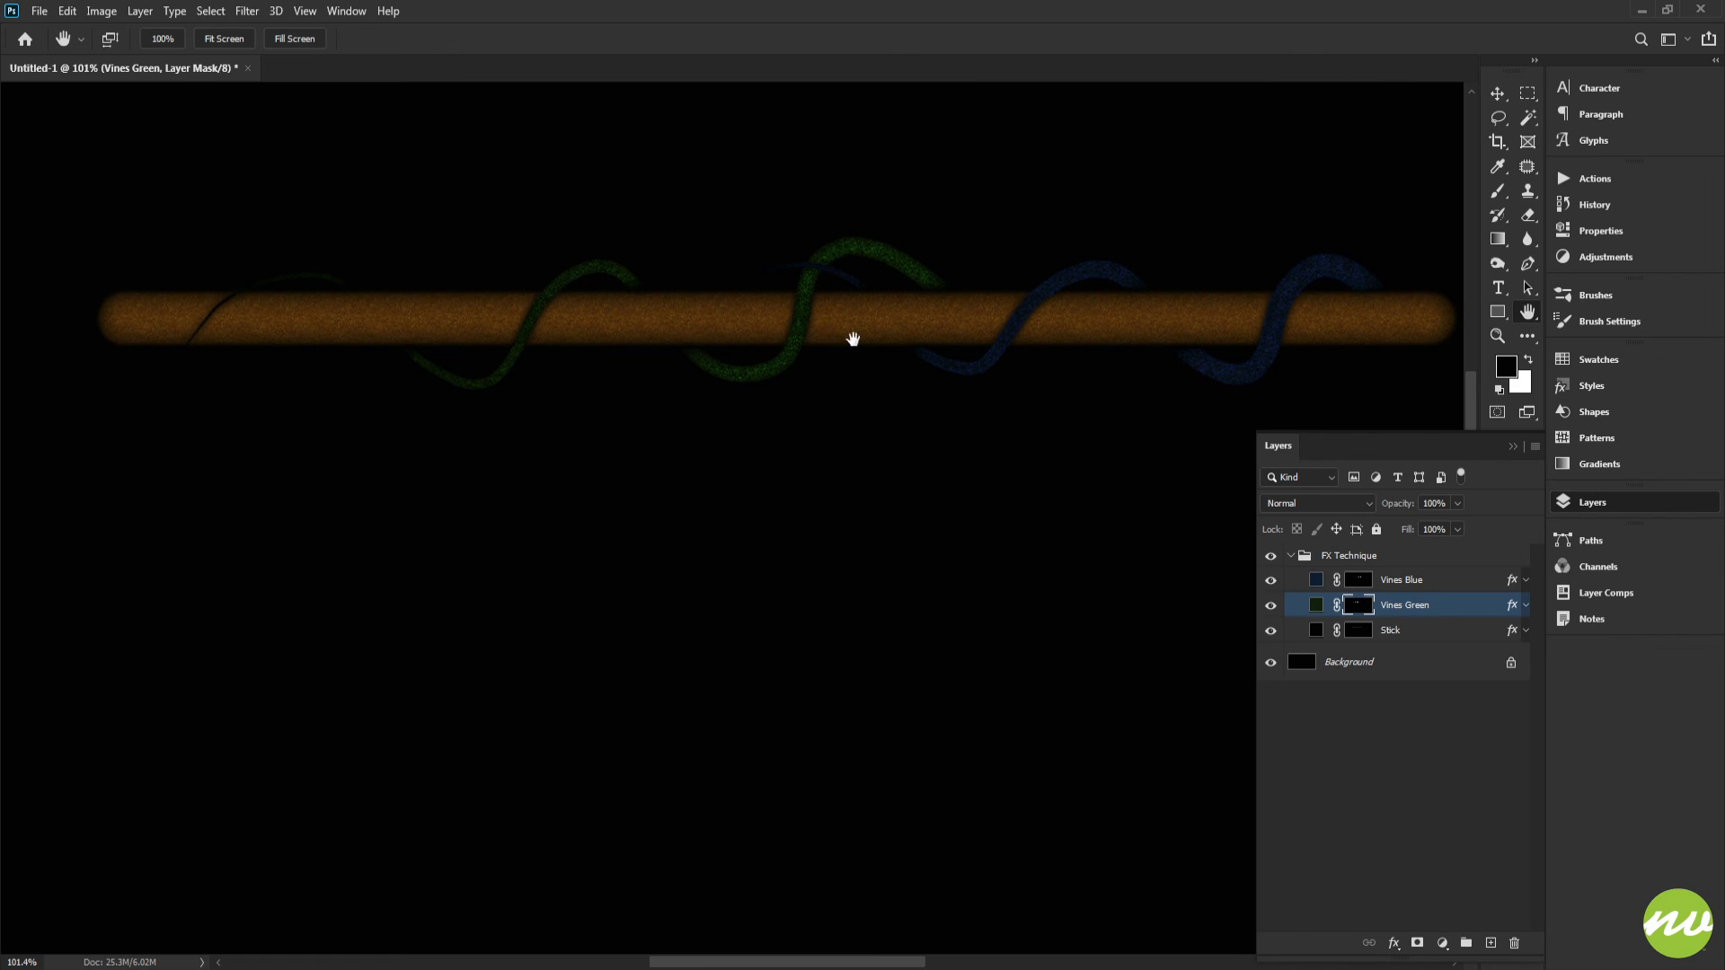
Step: Save the document as a Photoshop file named FXTechnique1, keeping maximum compatibility
drag(802, 358, 807, 359)
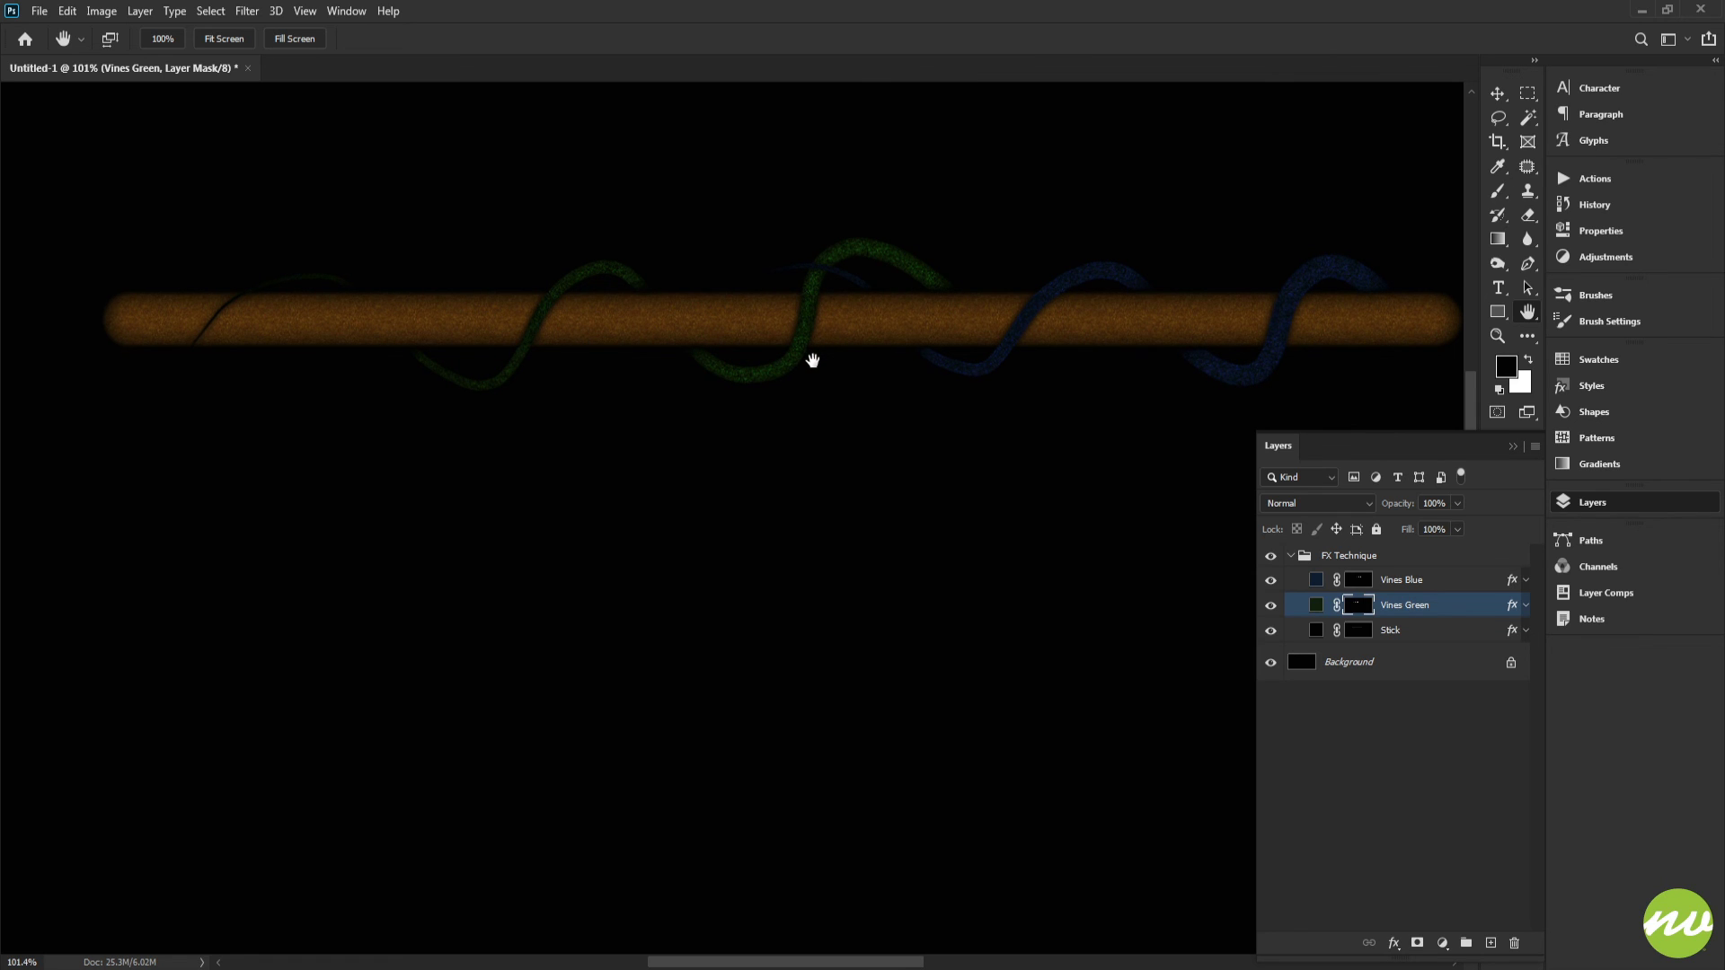
drag(853, 353, 715, 347)
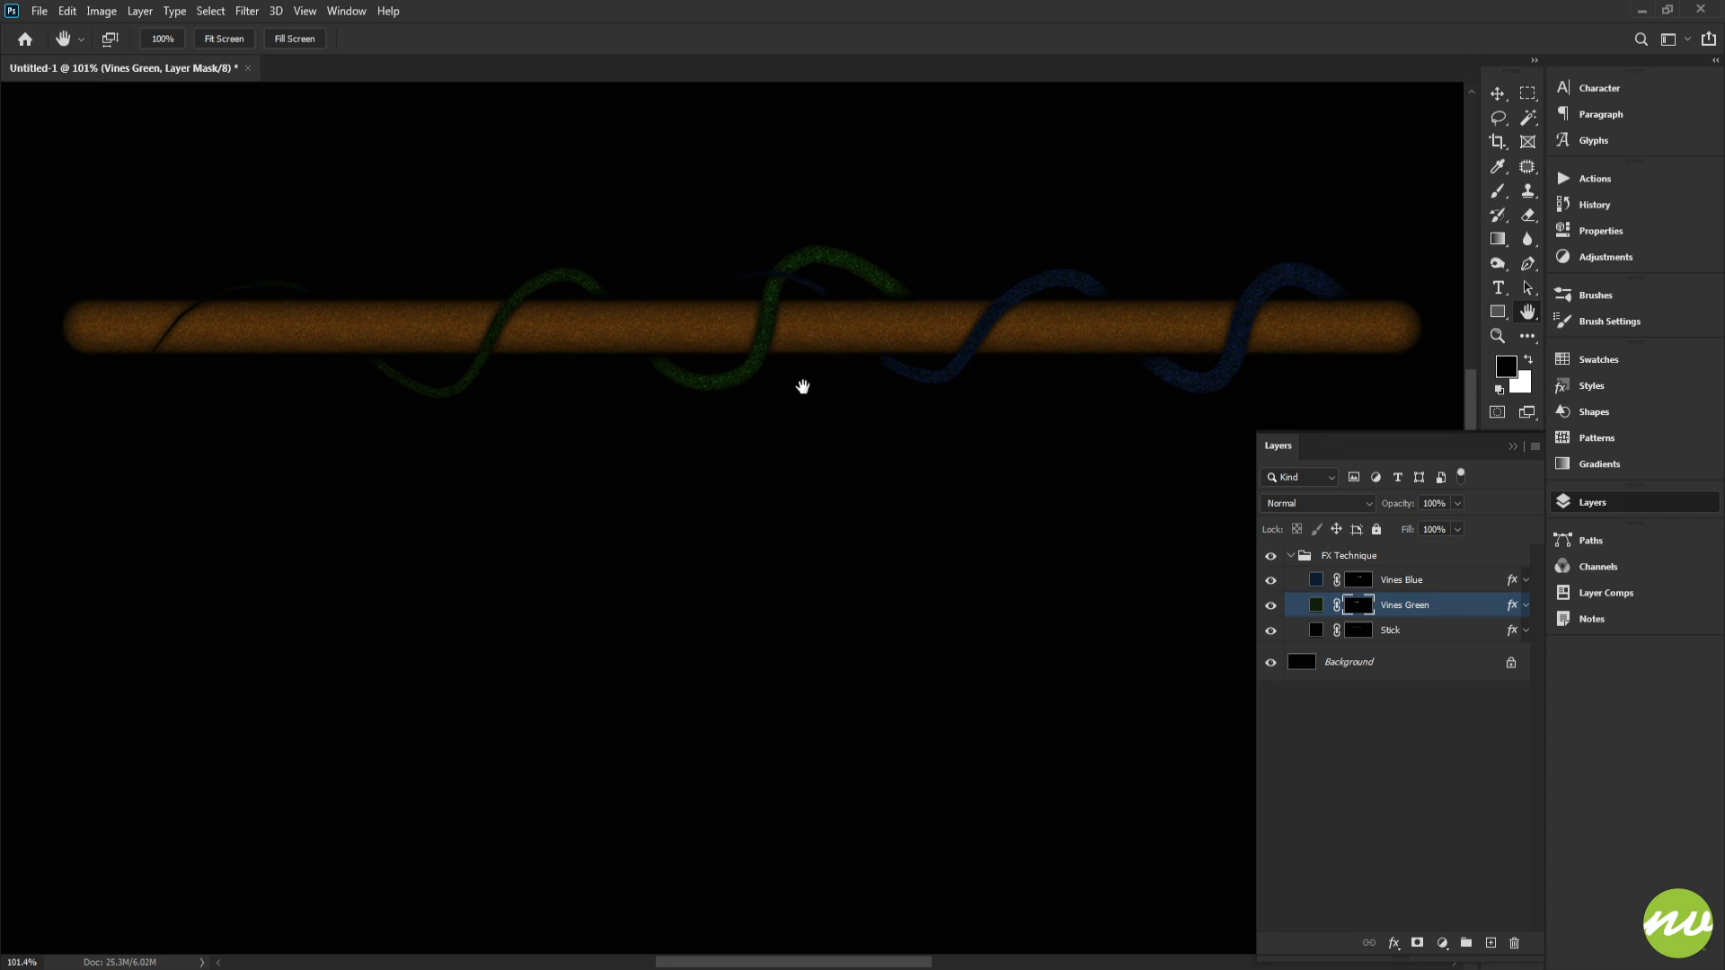
drag(889, 376, 884, 375)
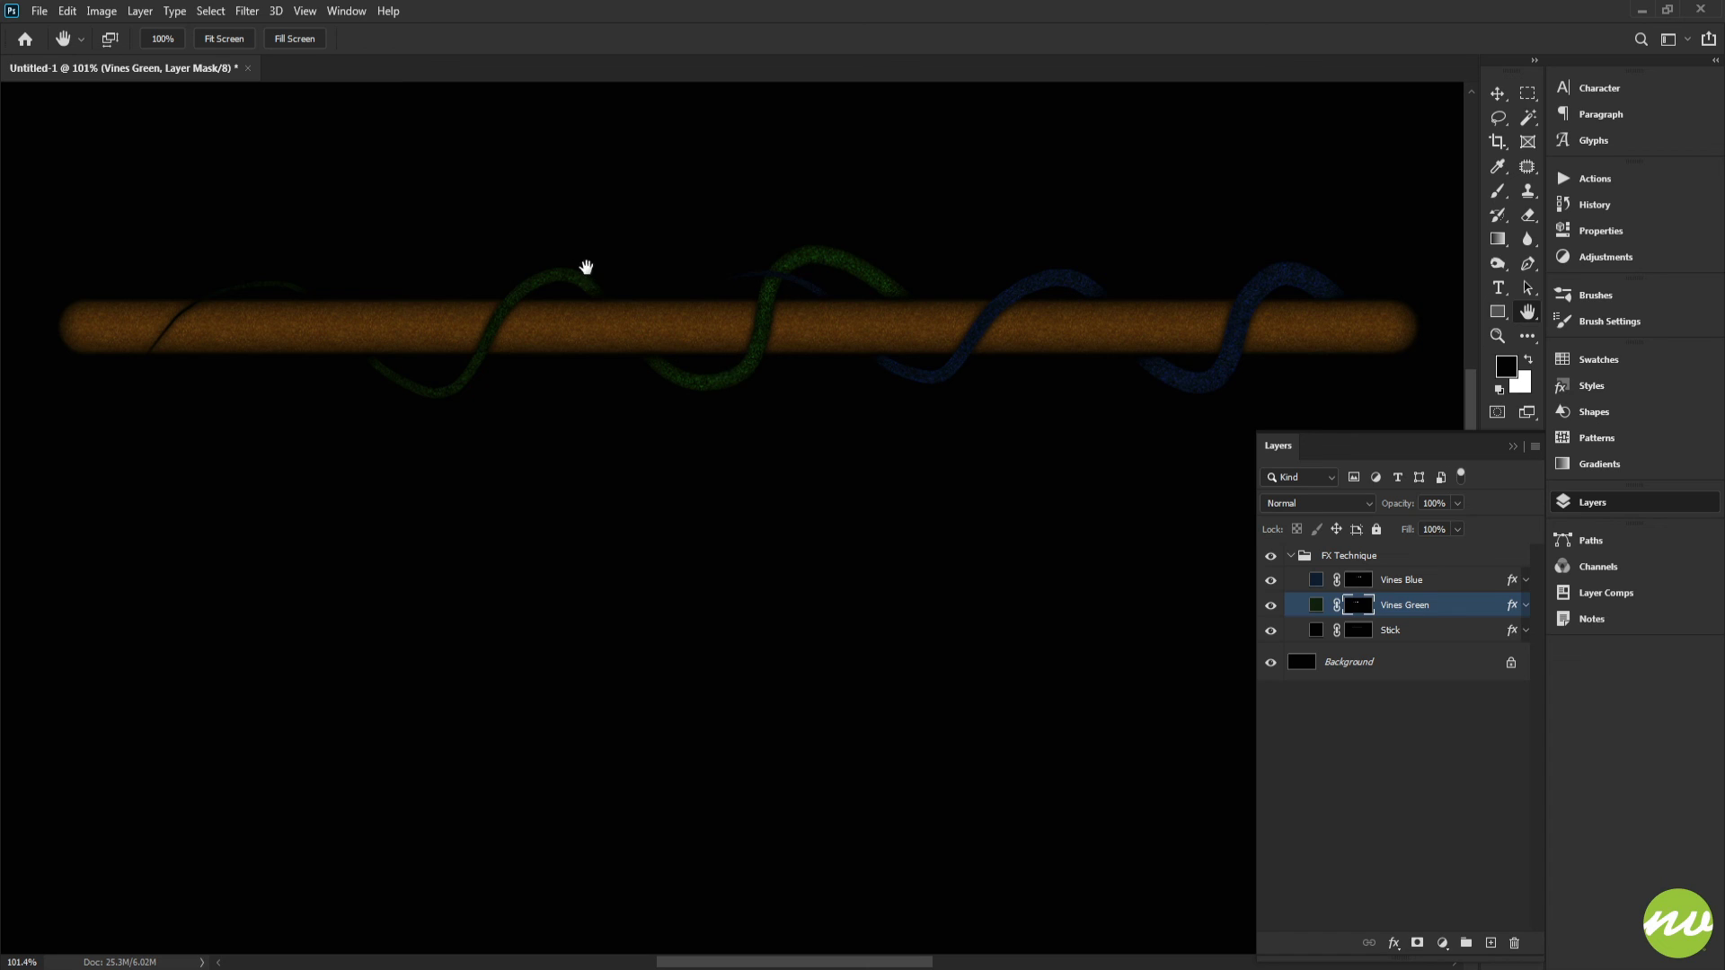
drag(754, 354, 705, 353)
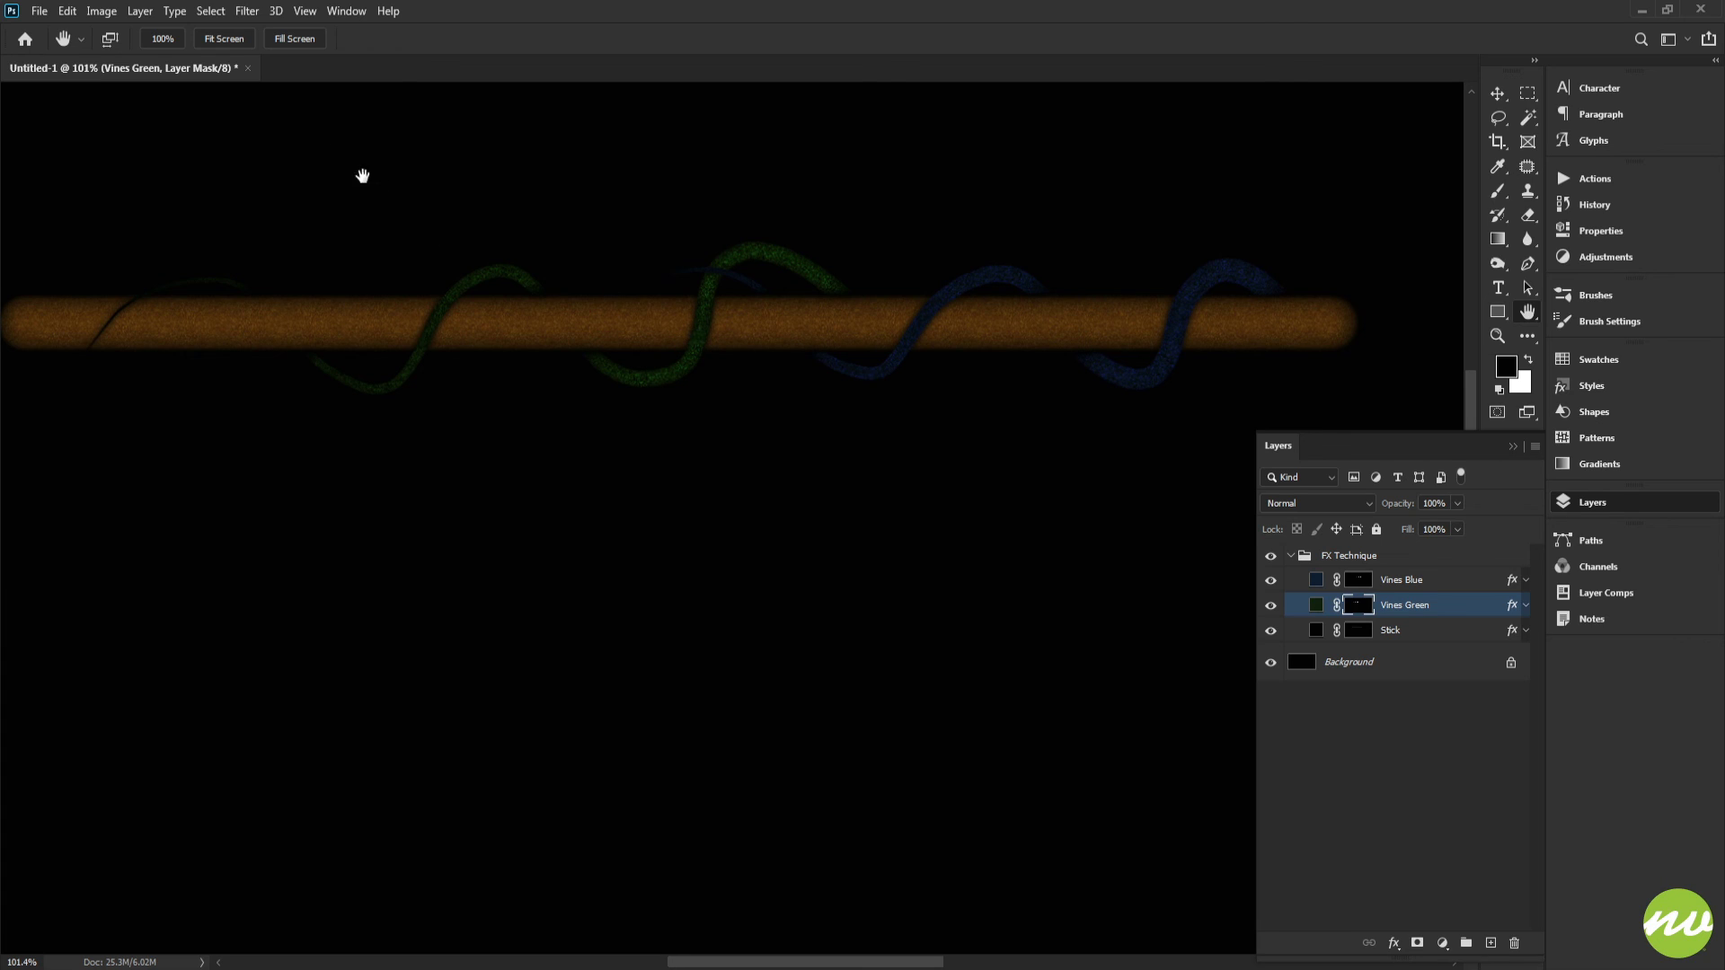
drag(413, 211, 539, 254)
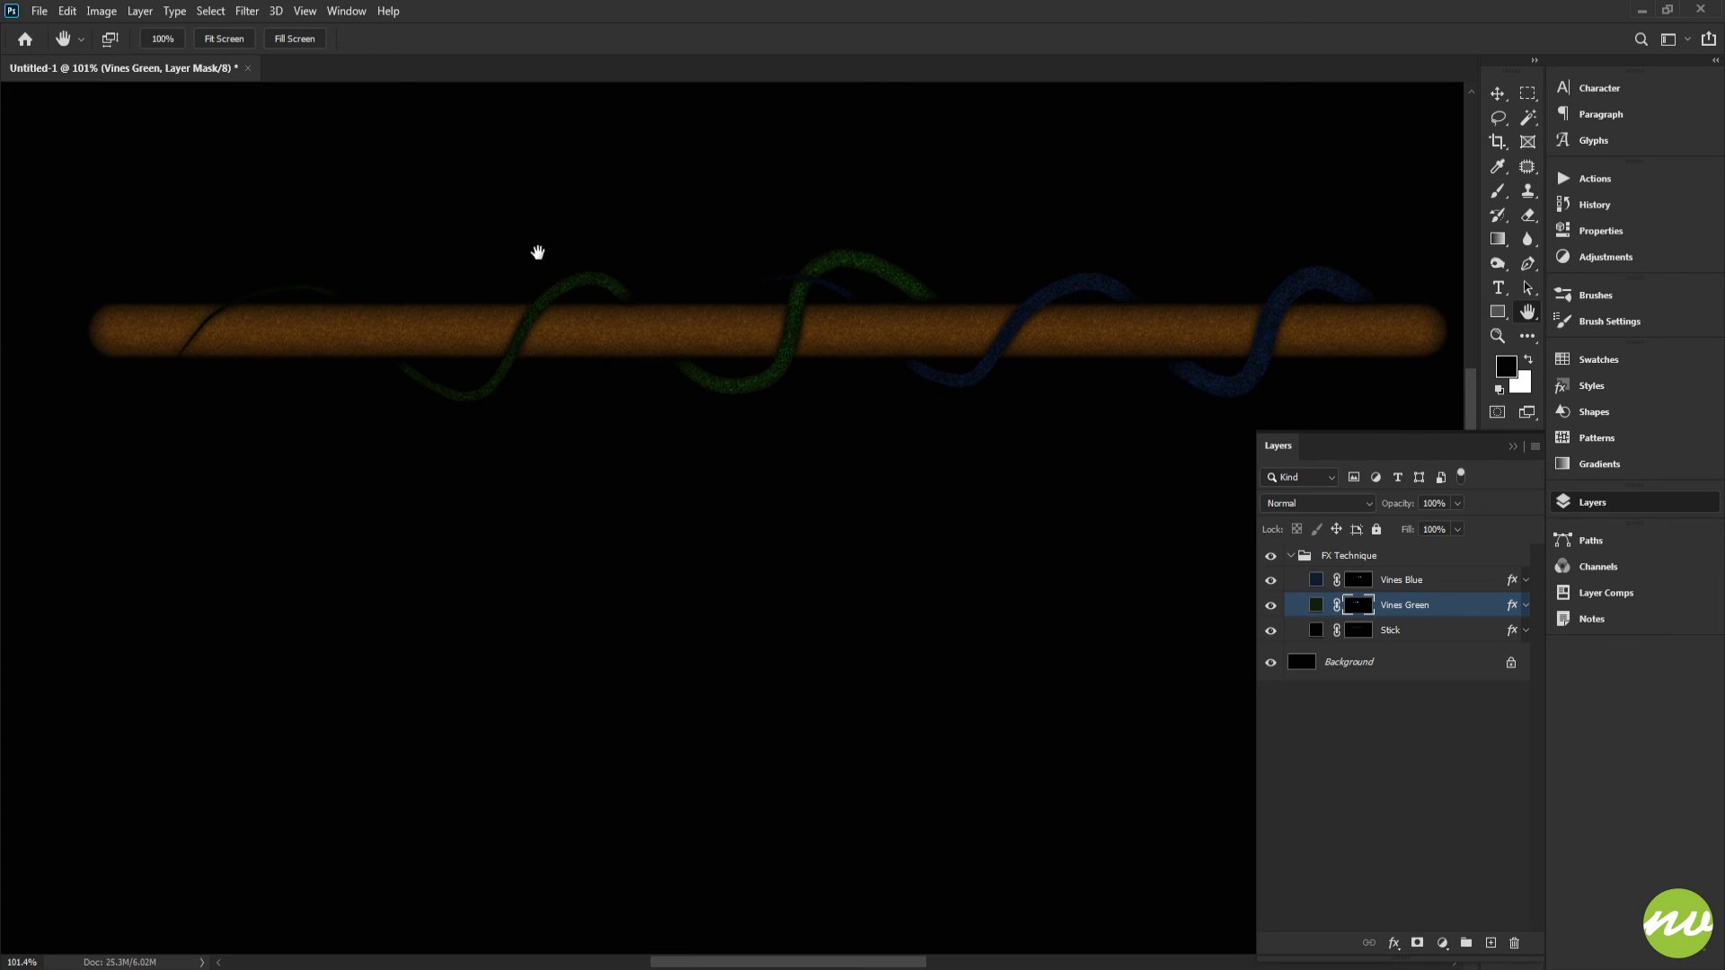
click(213, 48)
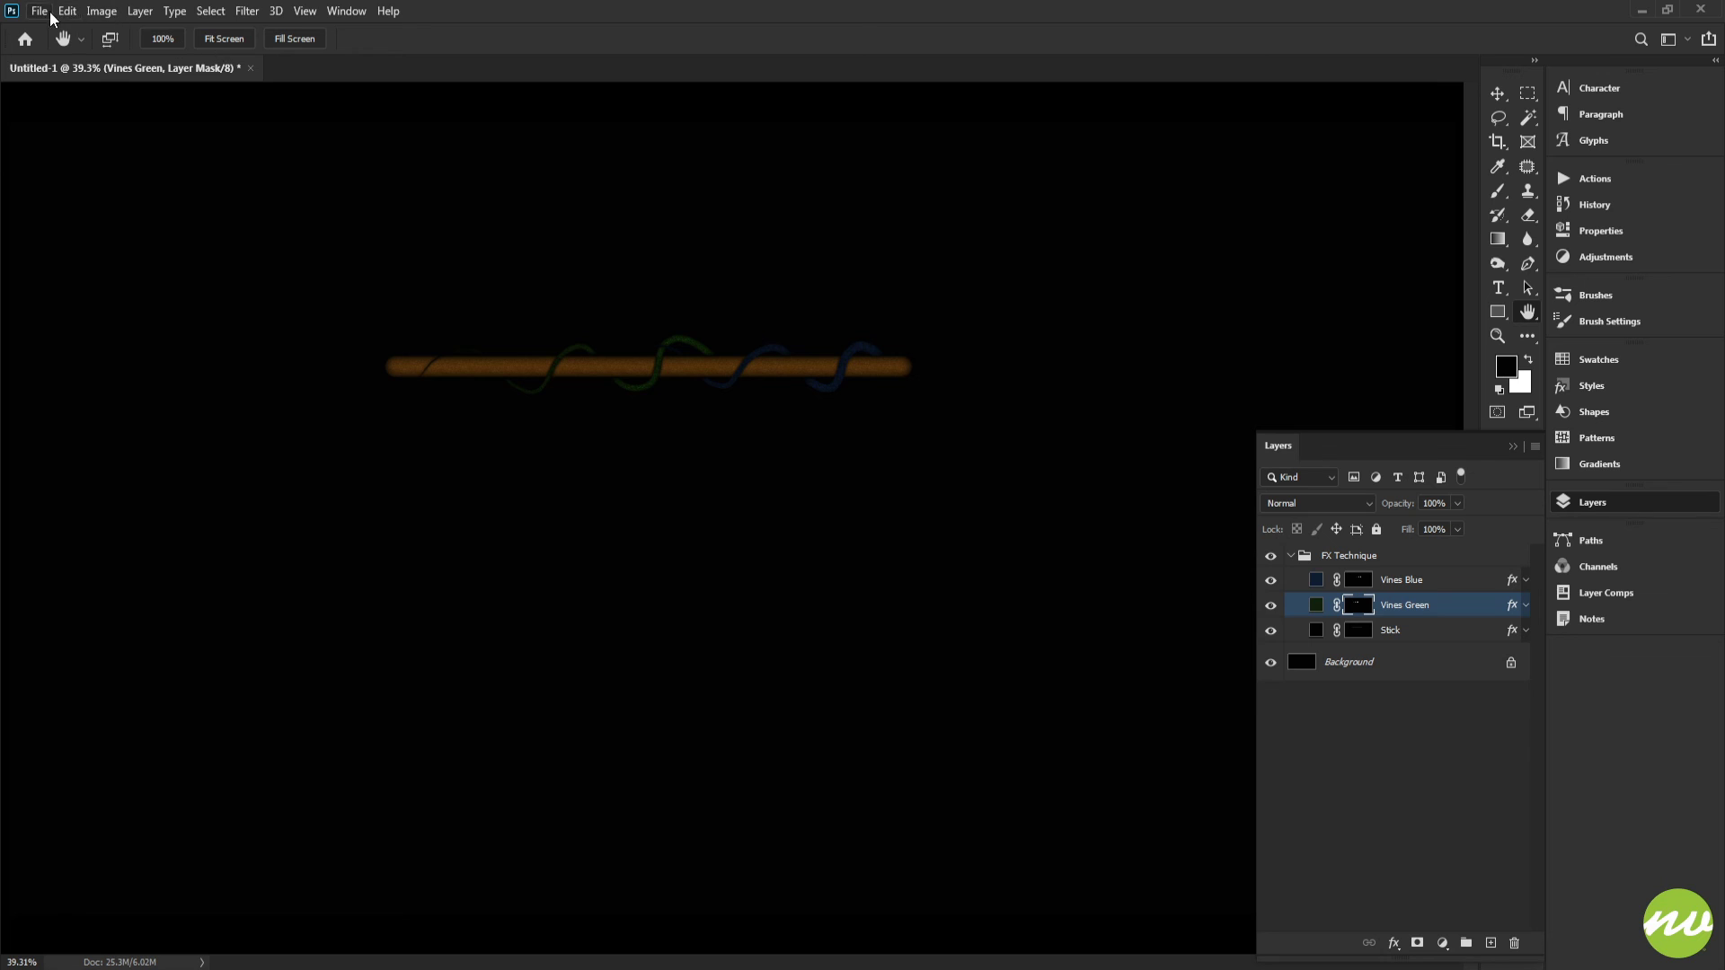
click(45, 13)
text(FXTechnique)
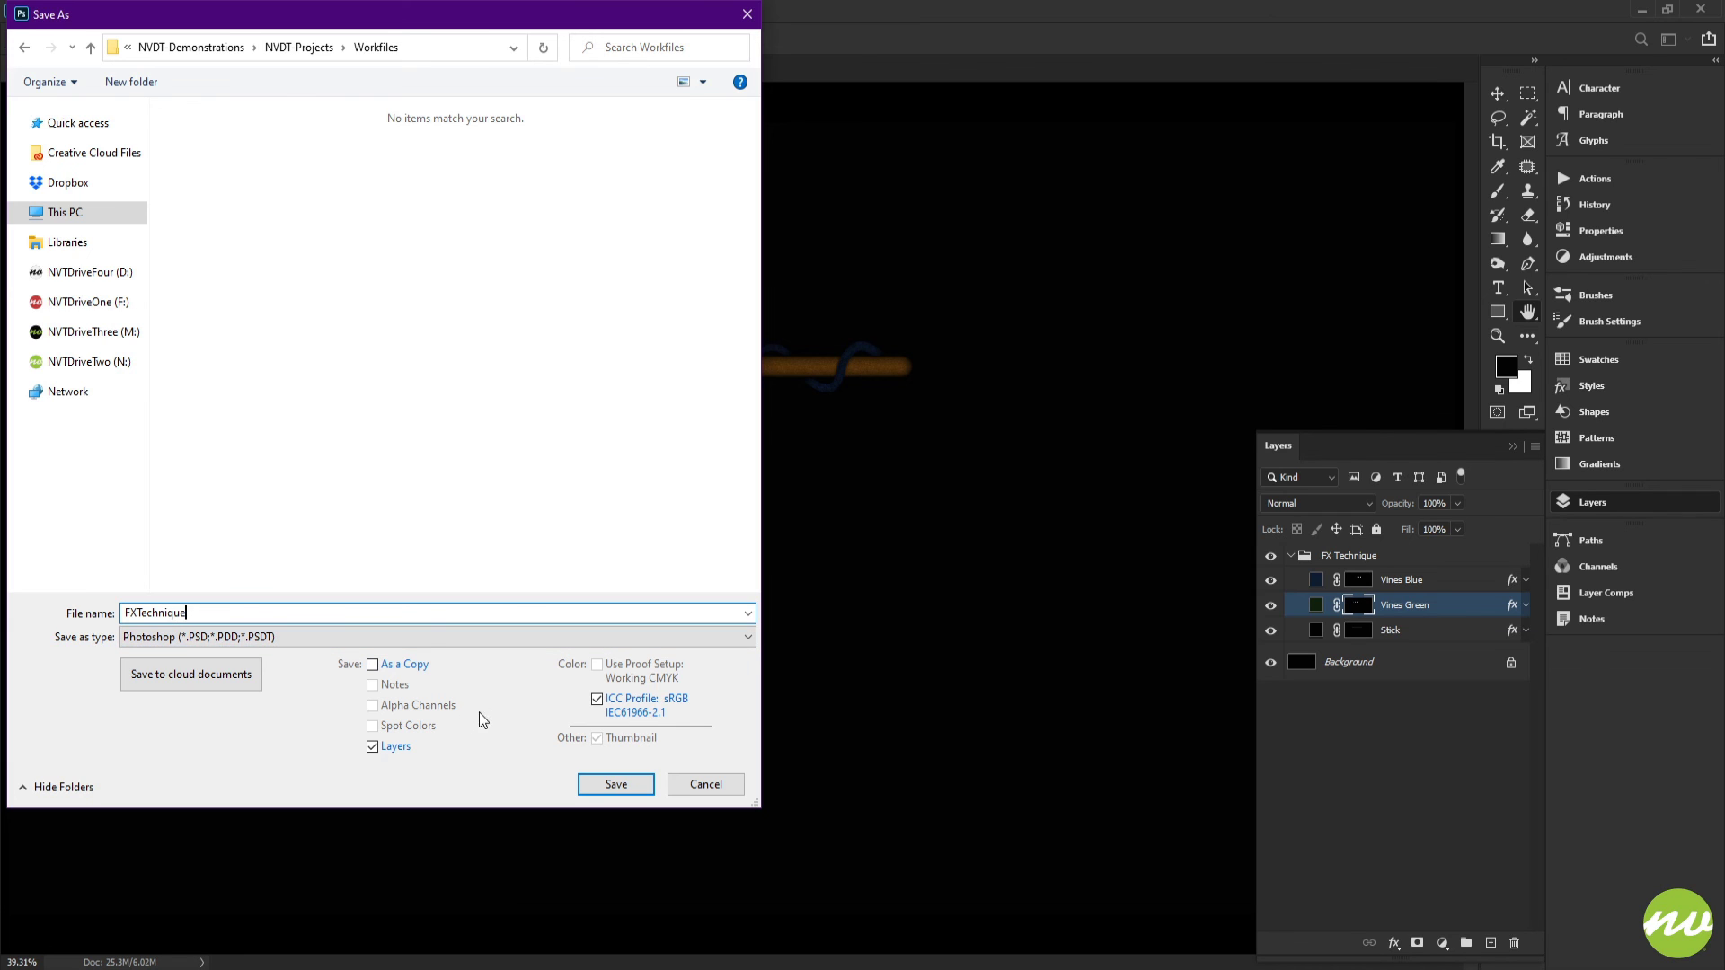
text(1)
click(591, 784)
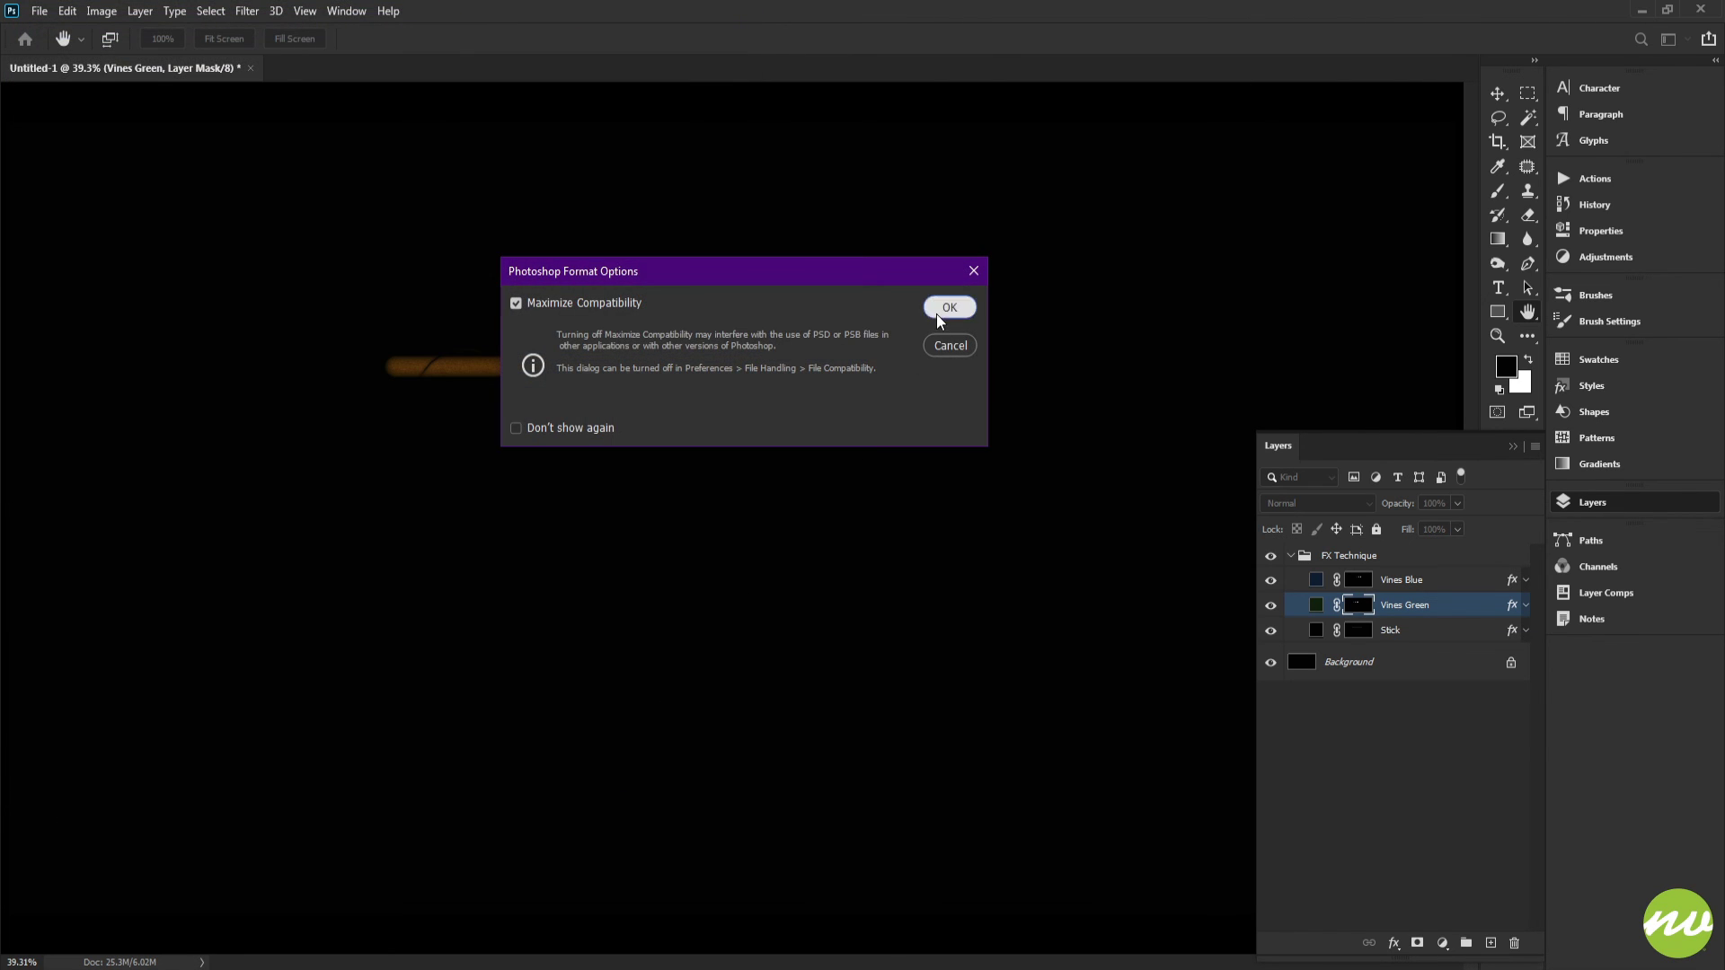
click(944, 309)
Step: Save a JPEG copy of the image named FXTechnique1.jpg in the Previews folder
click(40, 11)
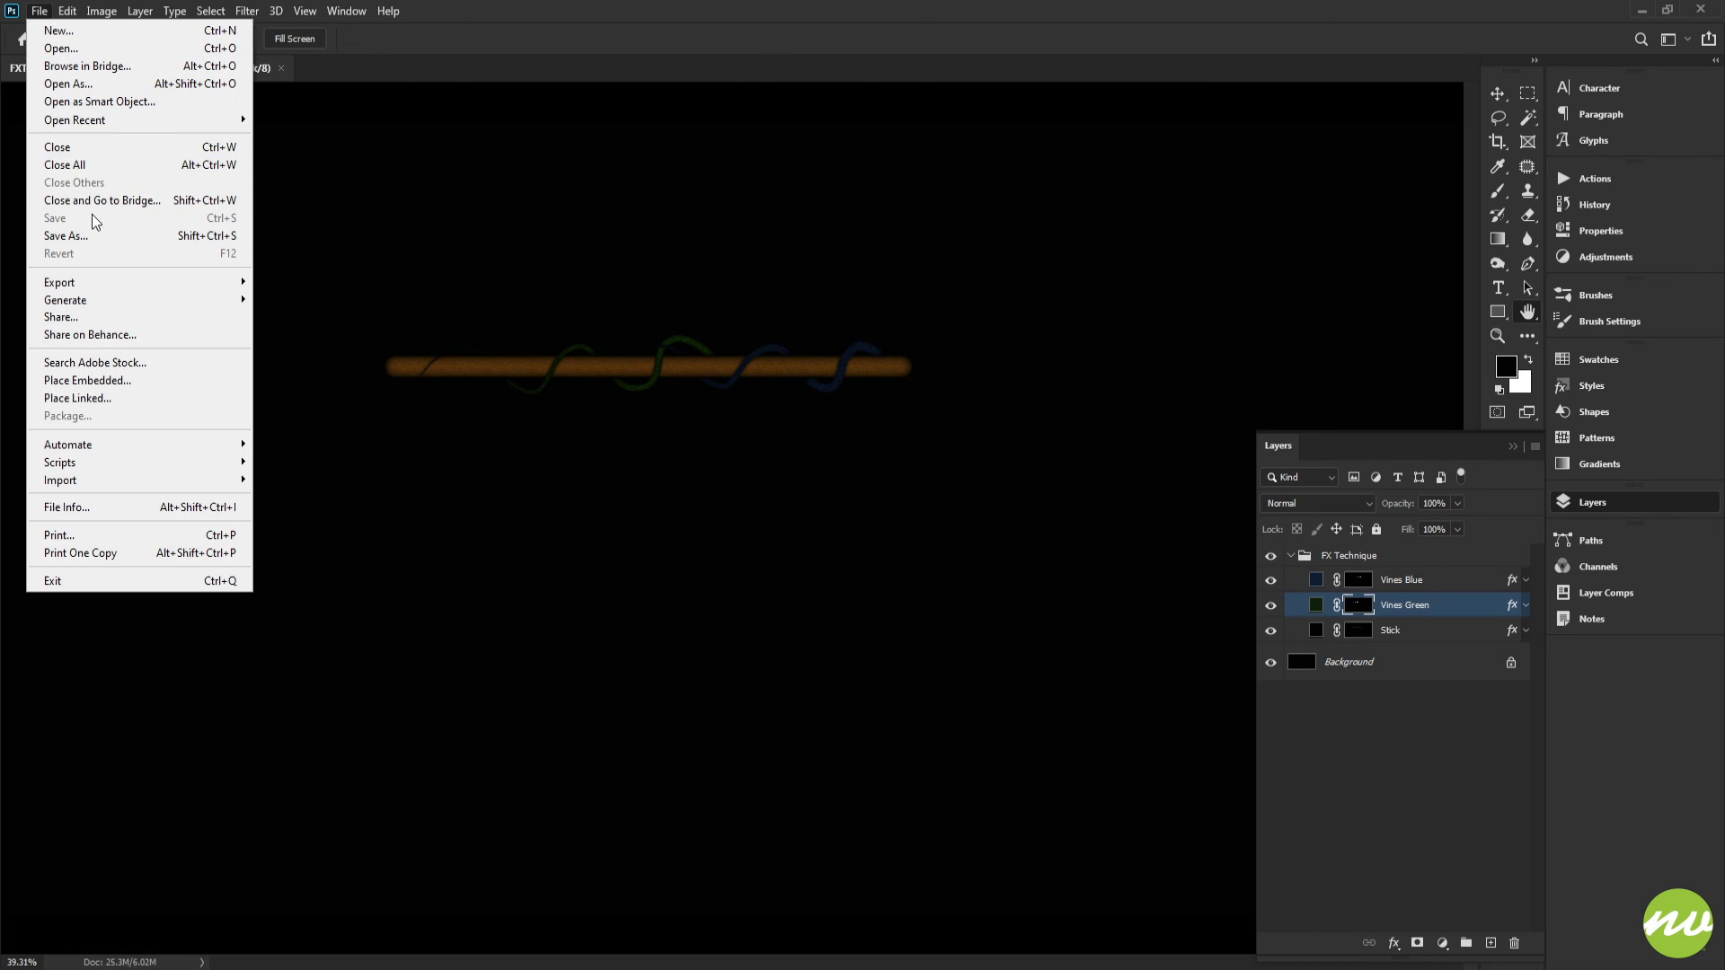
click(92, 214)
click(386, 636)
click(379, 779)
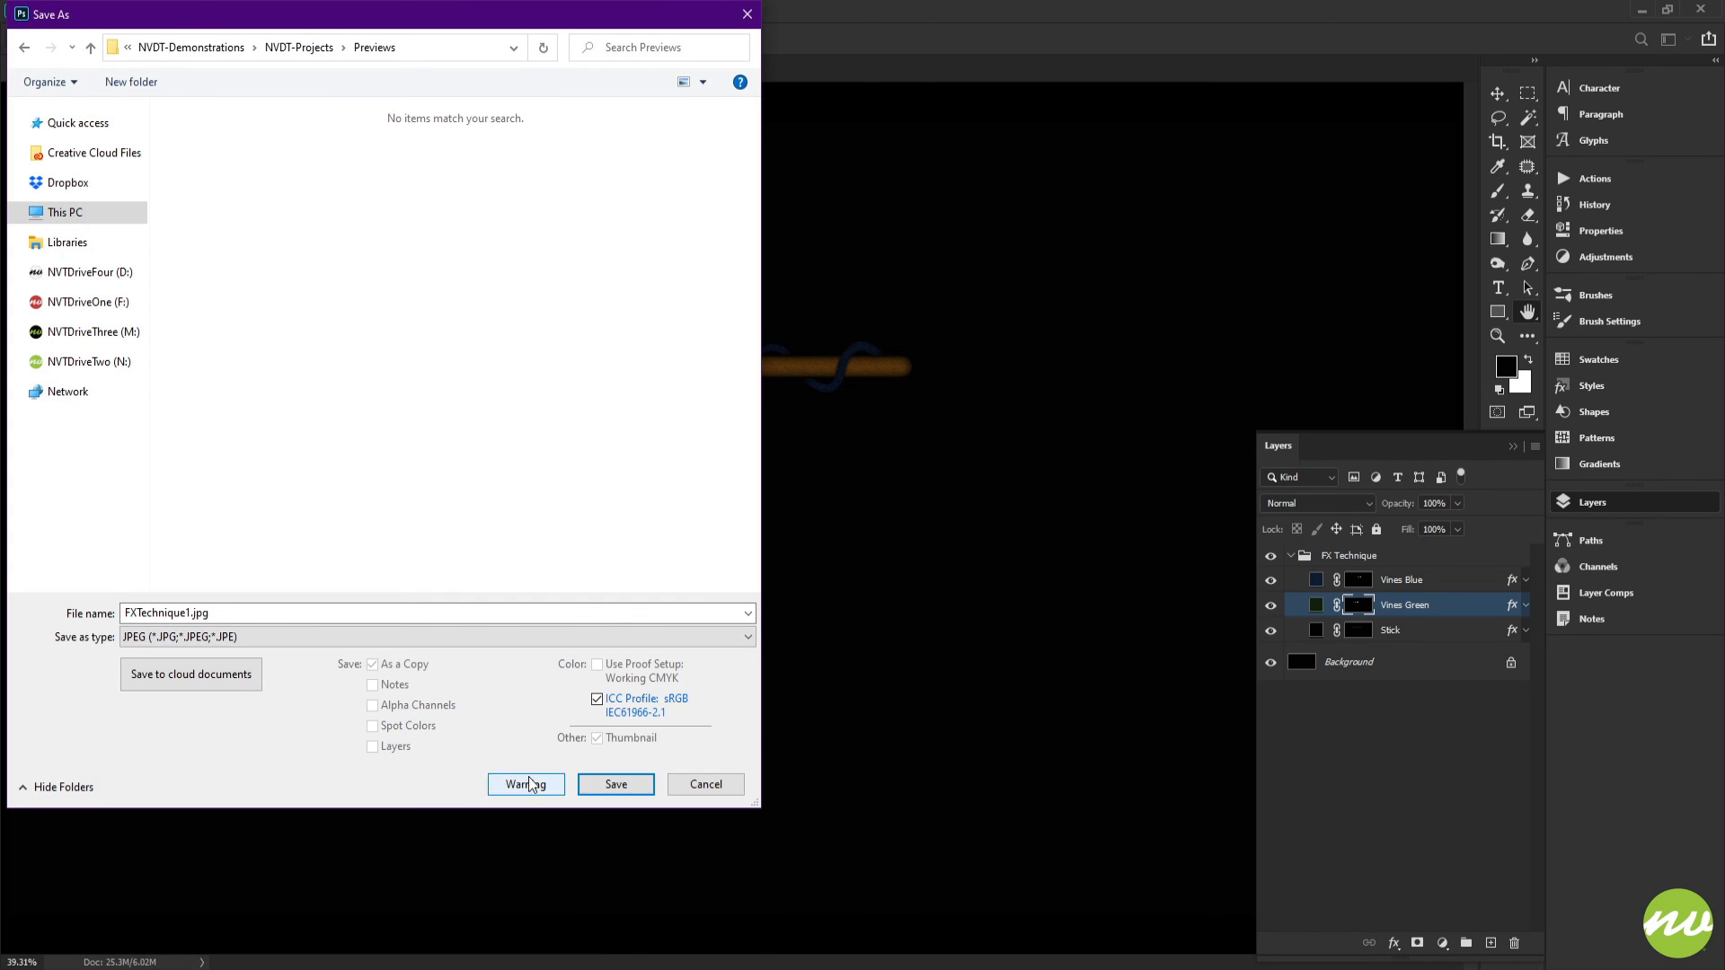
click(604, 782)
click(913, 260)
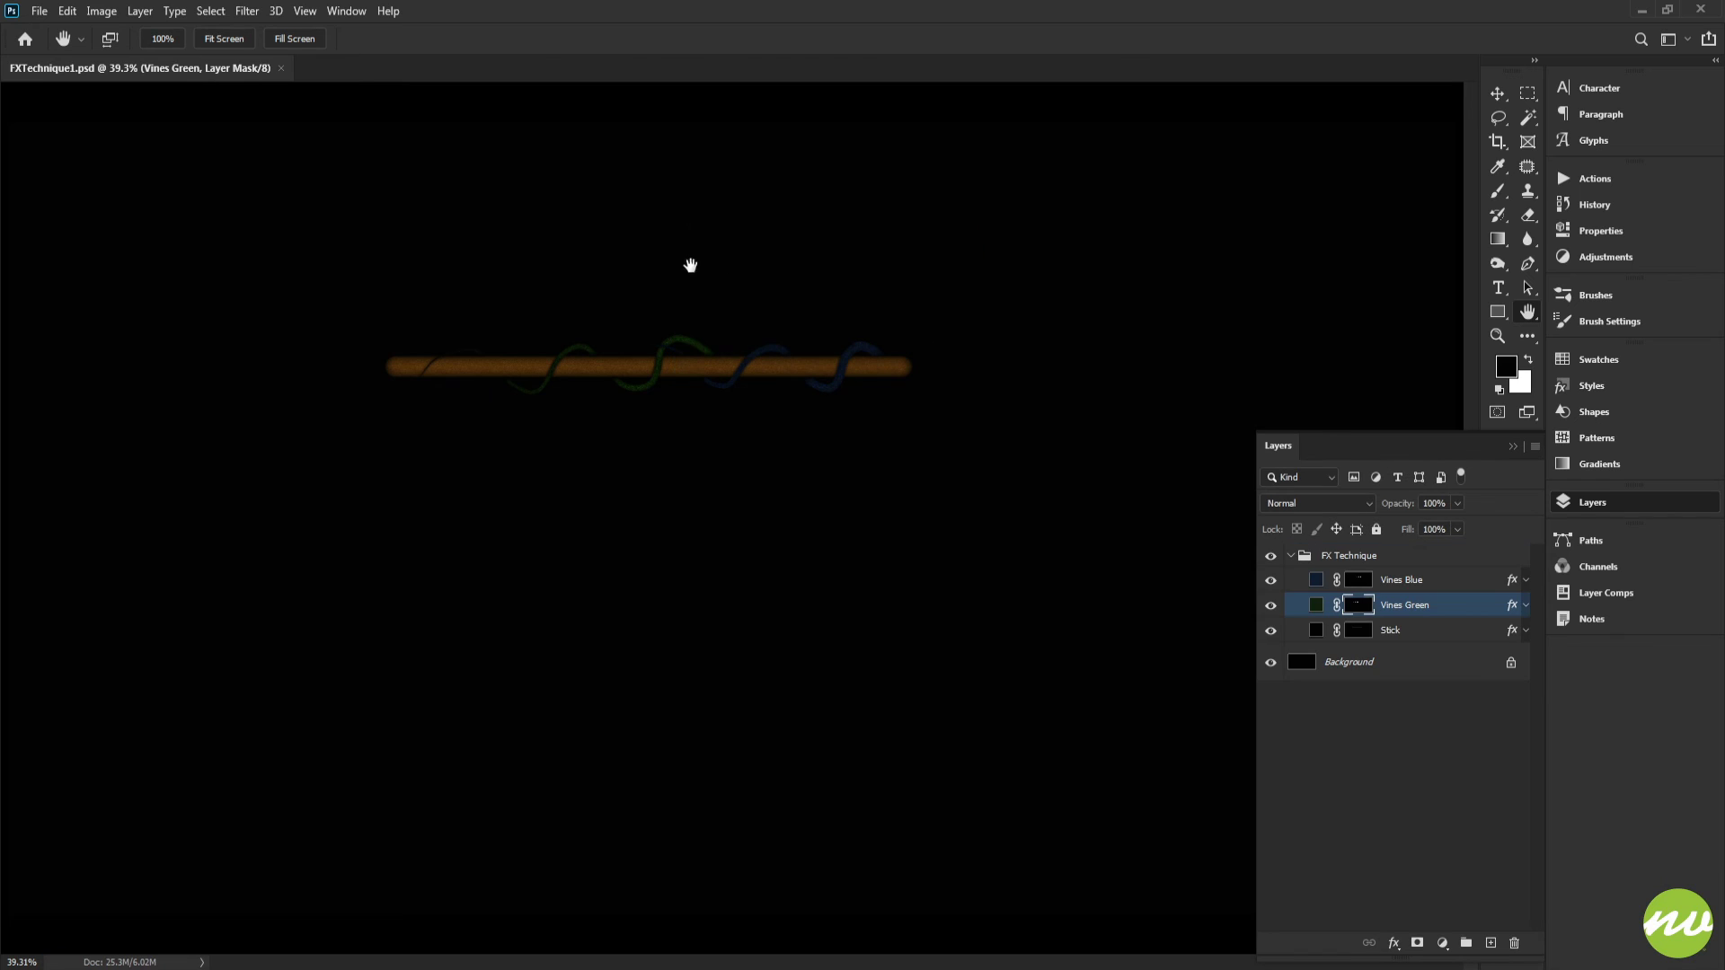
Step: Collapse the FX Technique group and rename it FX Technique1
key(ctrl+1)
drag(555, 265, 713, 377)
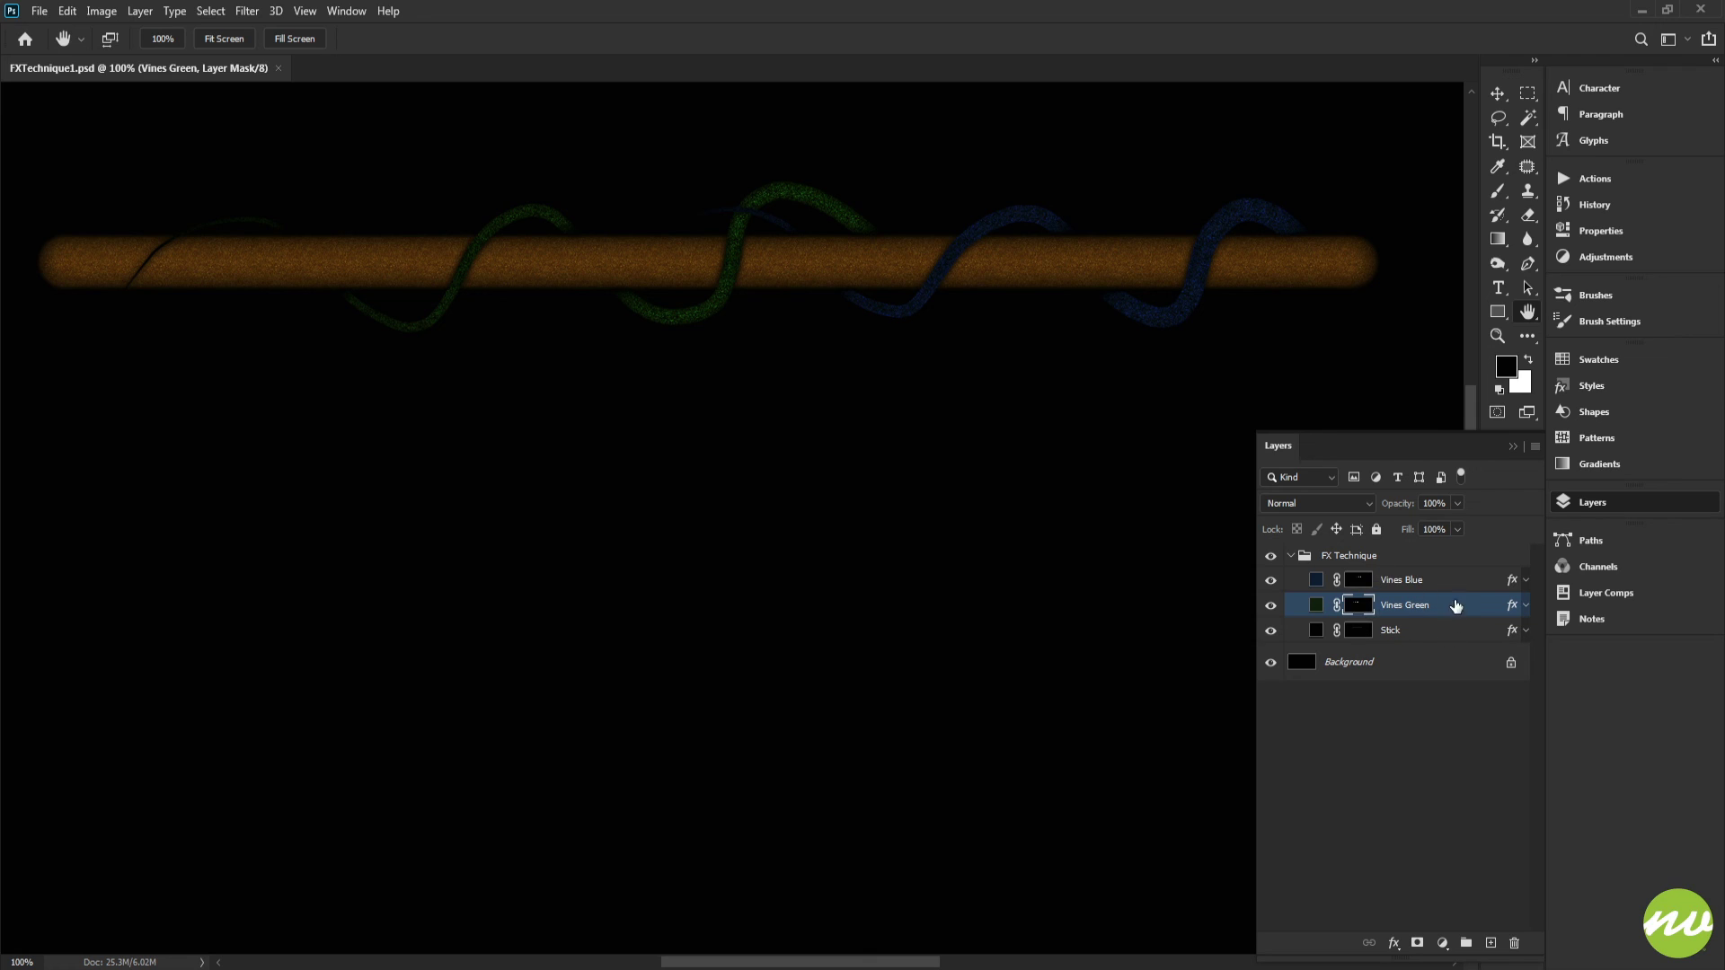
click(1404, 580)
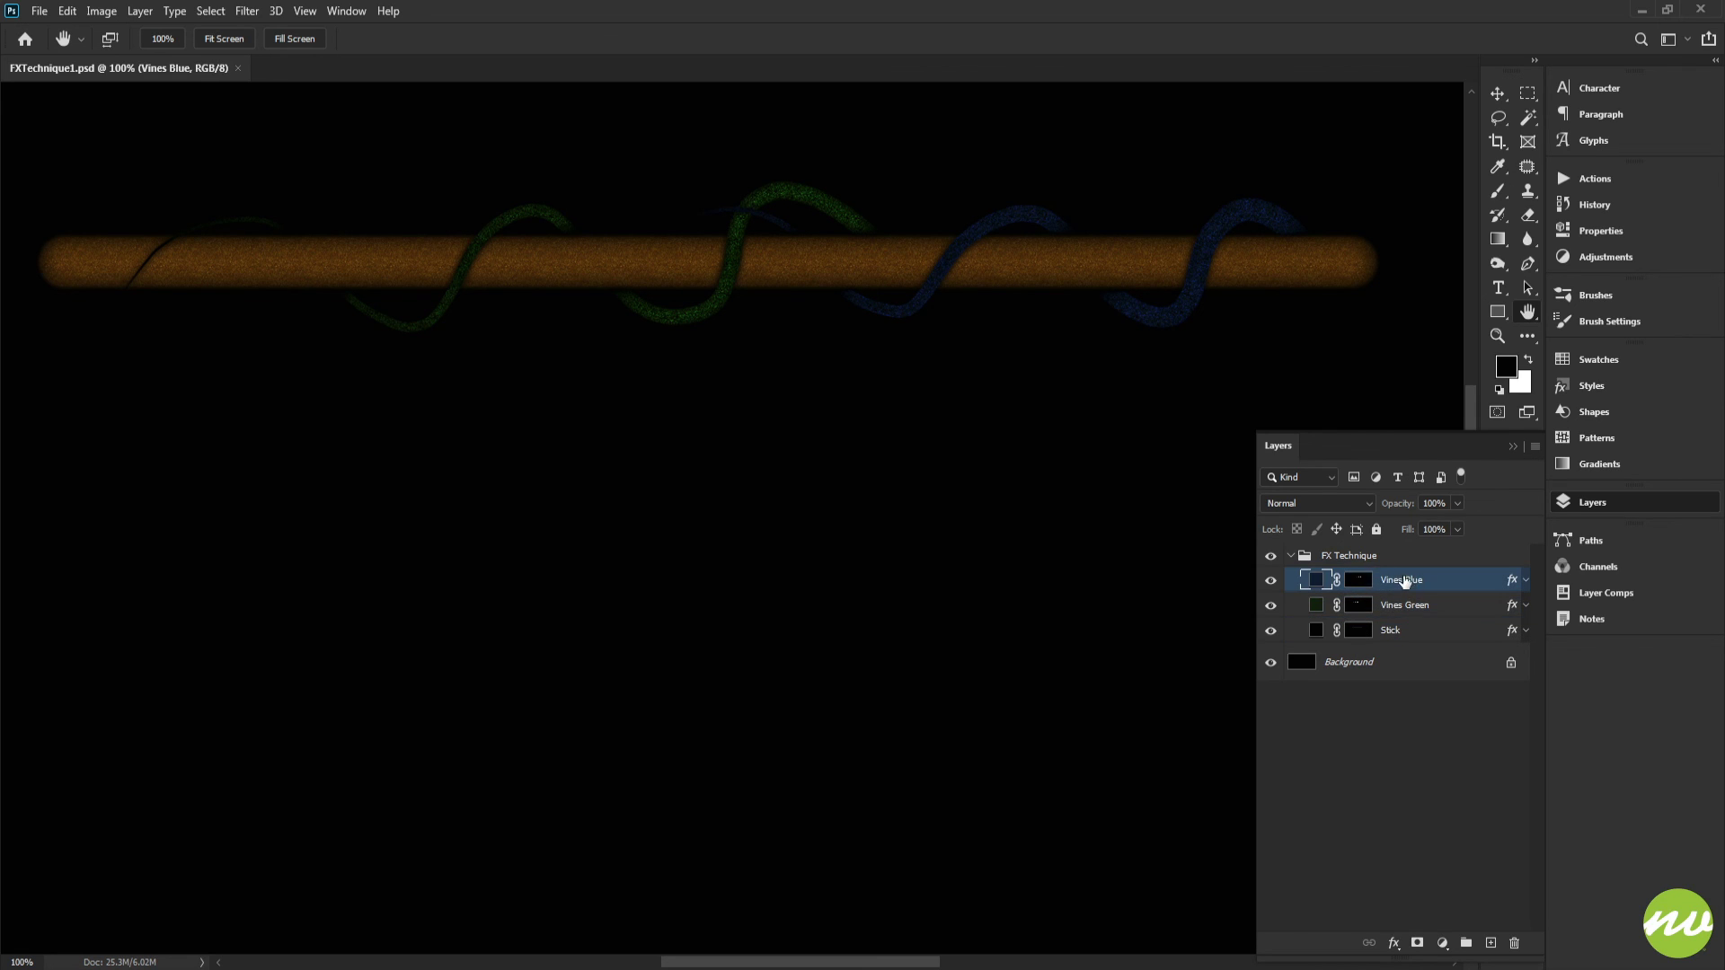
drag(1127, 477, 1144, 483)
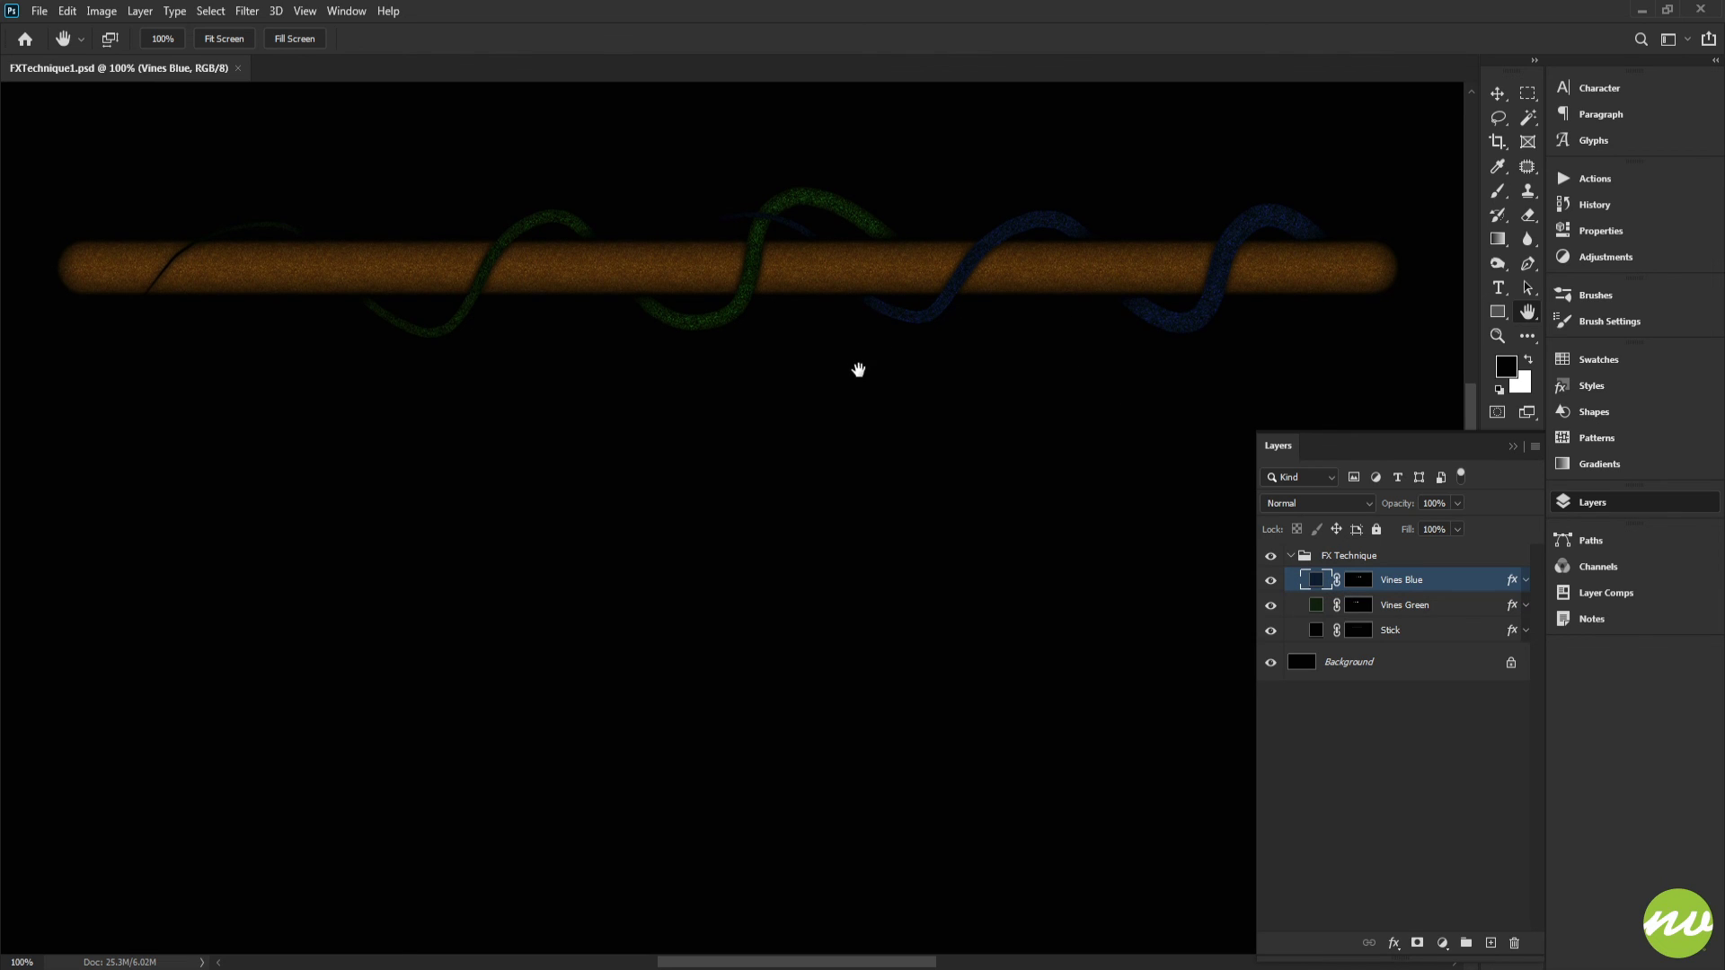
drag(923, 395, 915, 393)
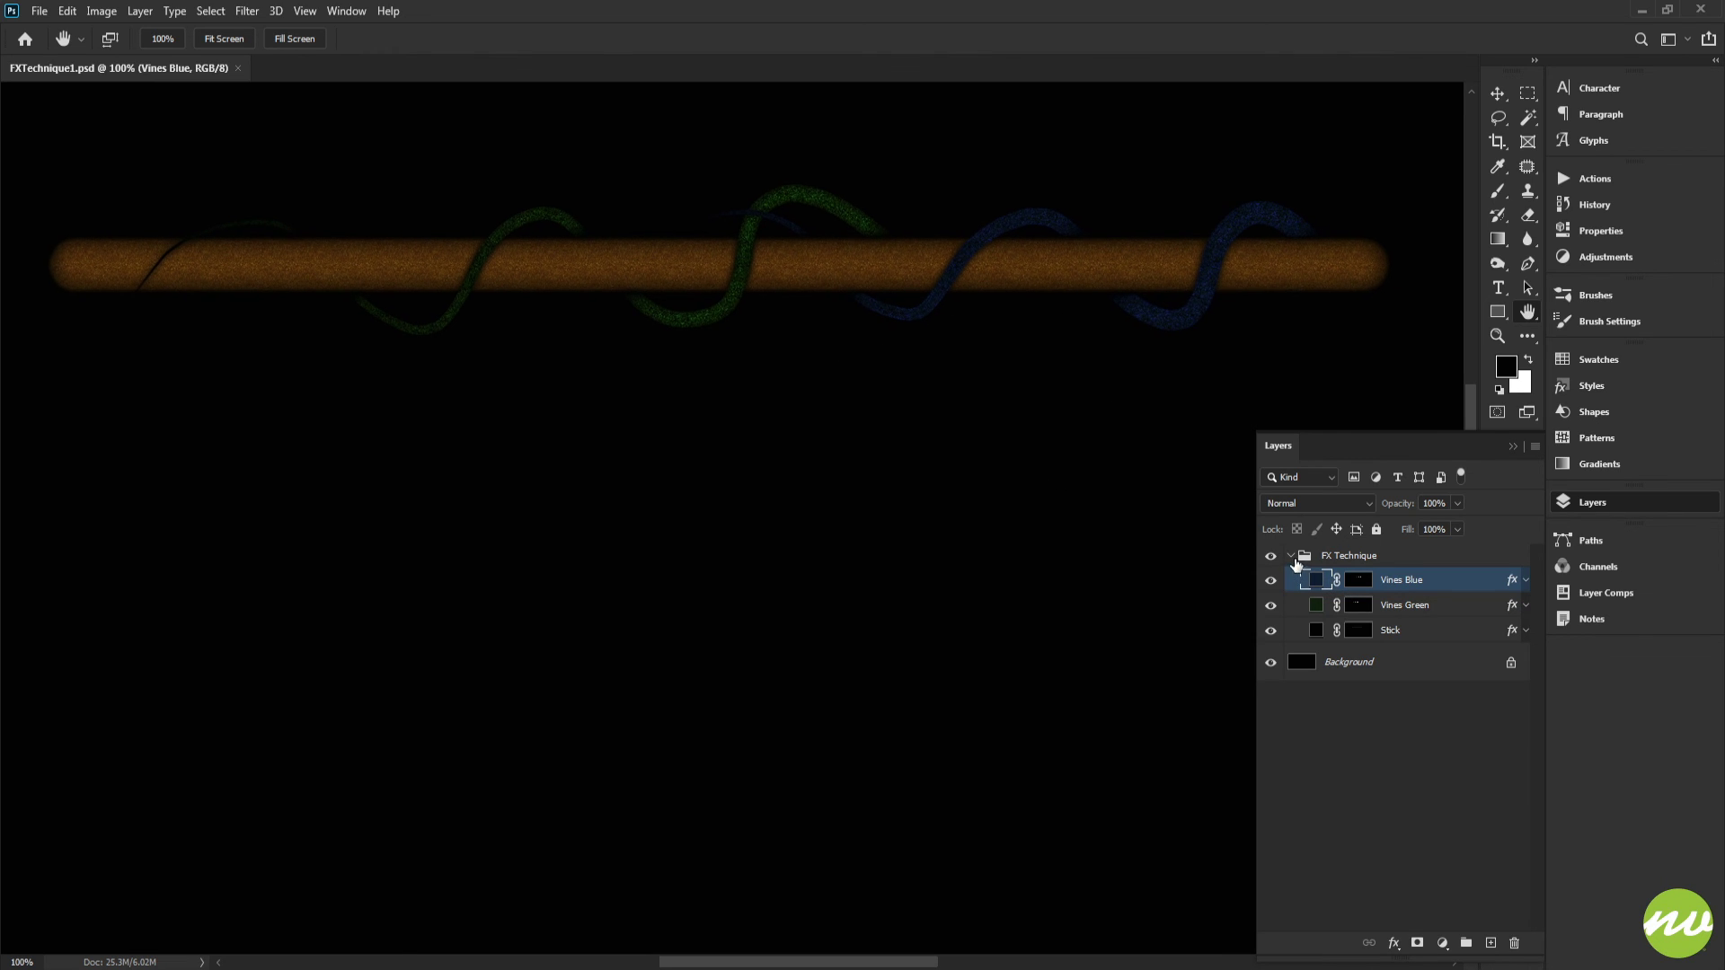
click(1291, 556)
double_click(1352, 557)
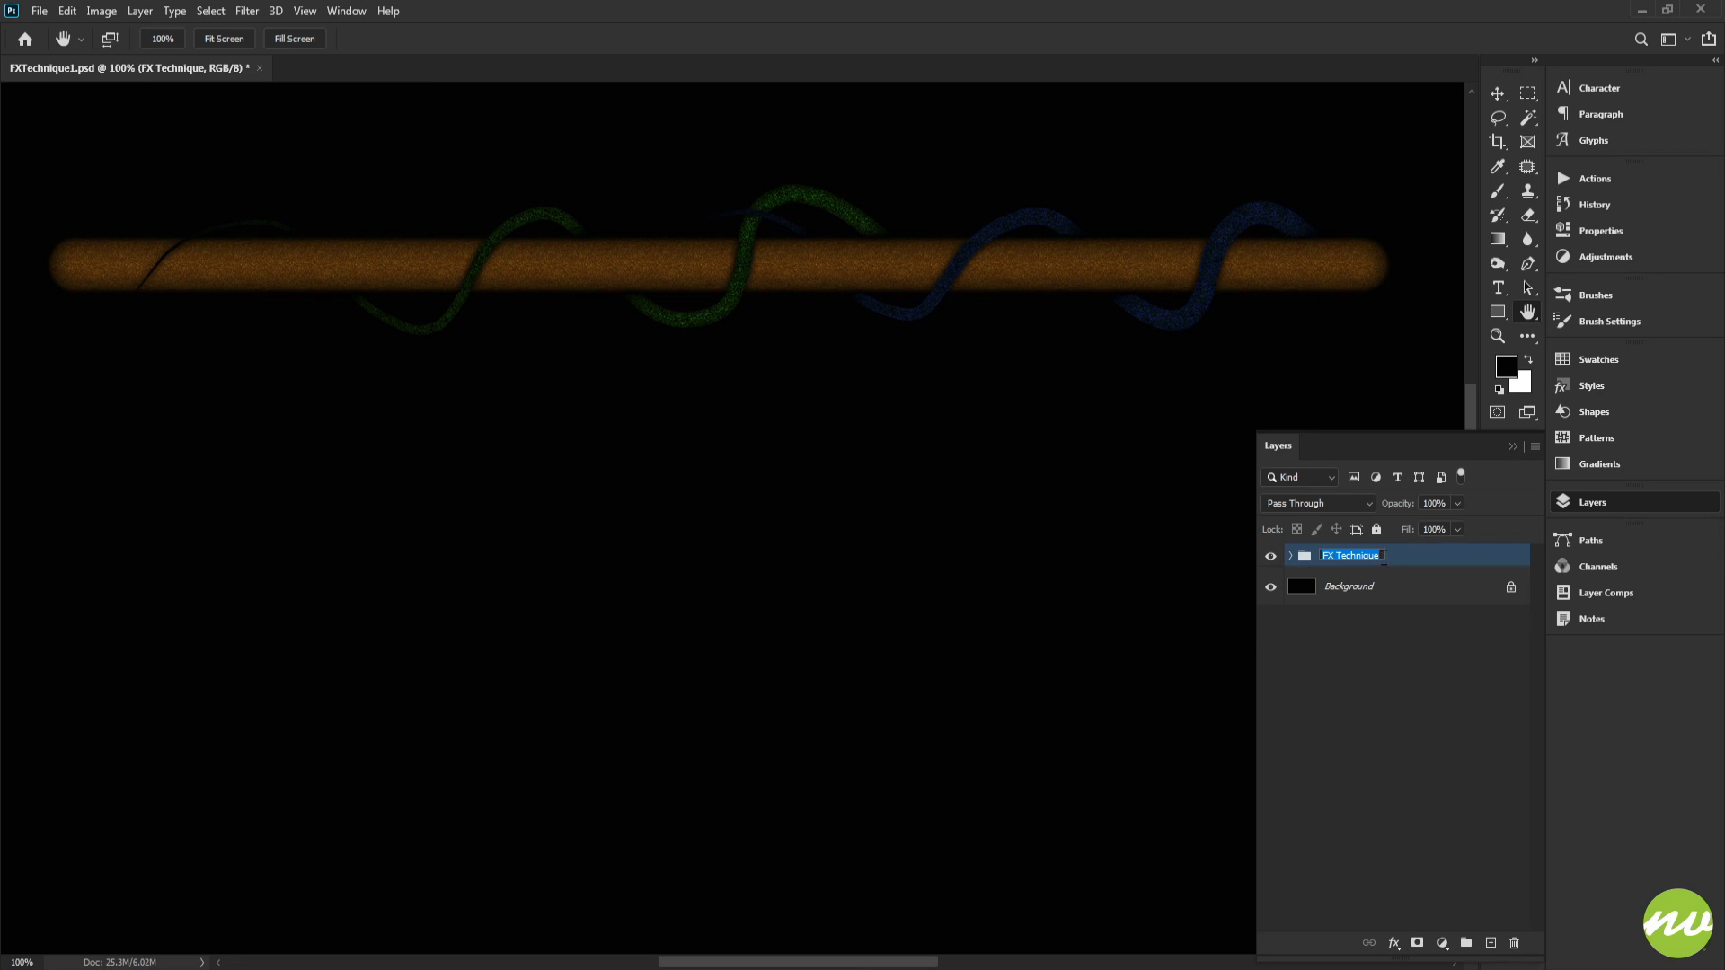
click(1383, 557)
text(1)
key(Return)
Step: Save the document and hide the panels to view the finished stick and vines
click(38, 11)
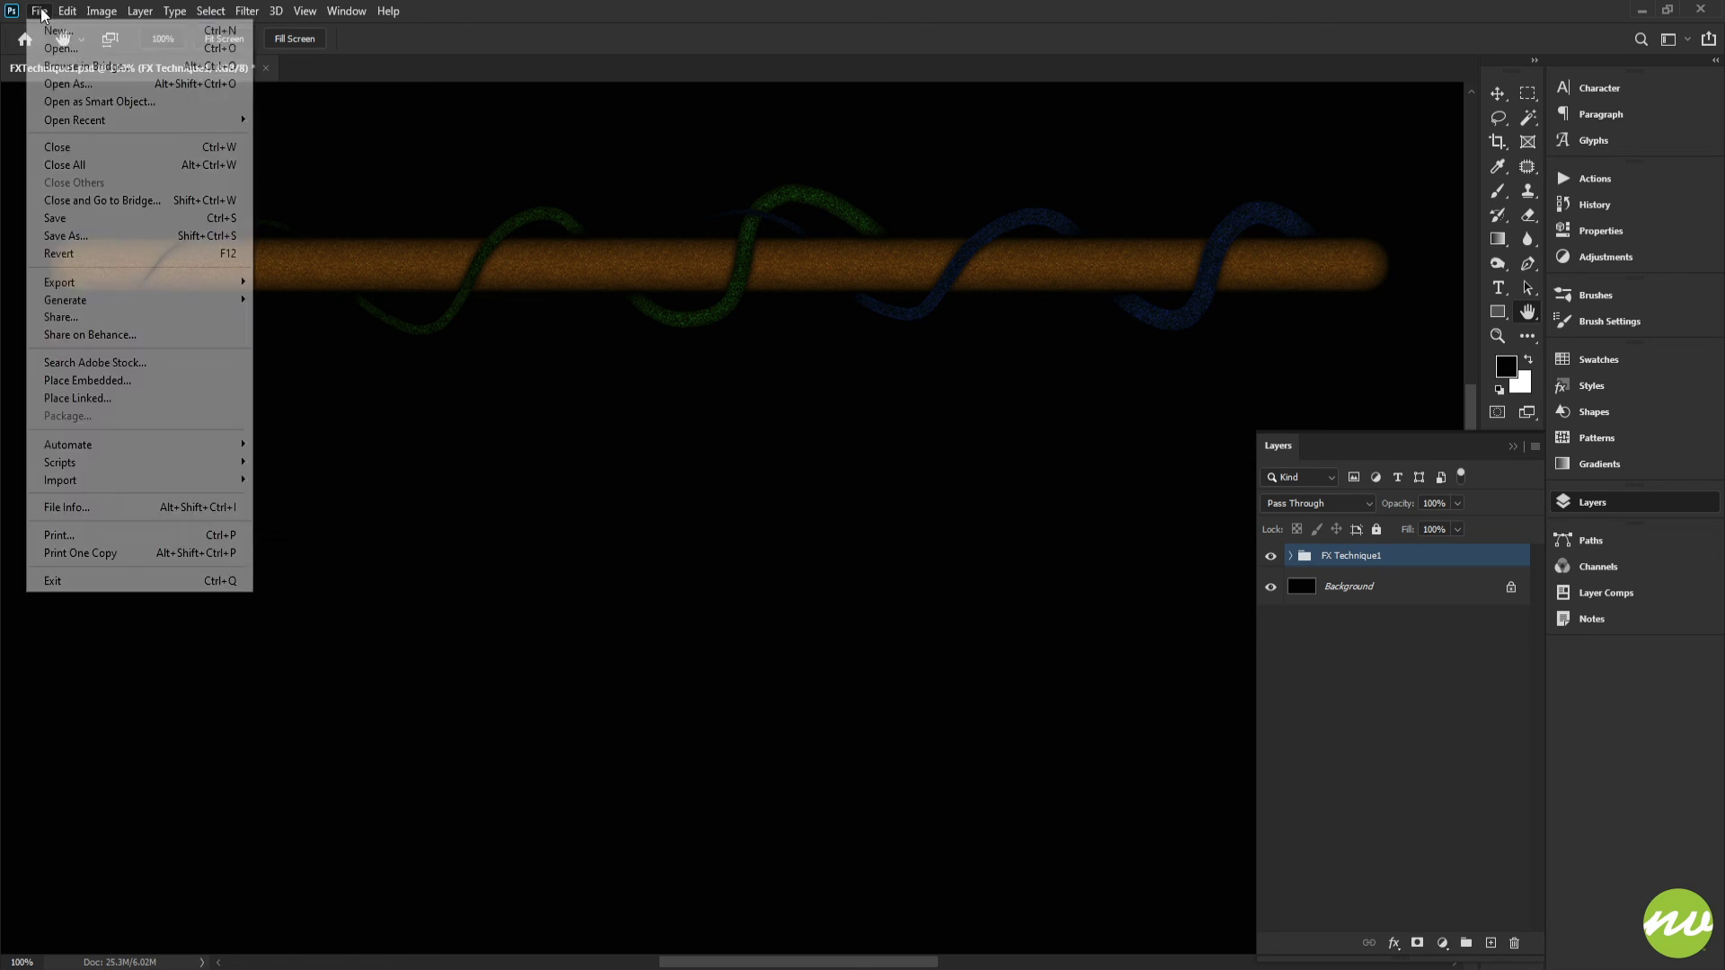
click(63, 219)
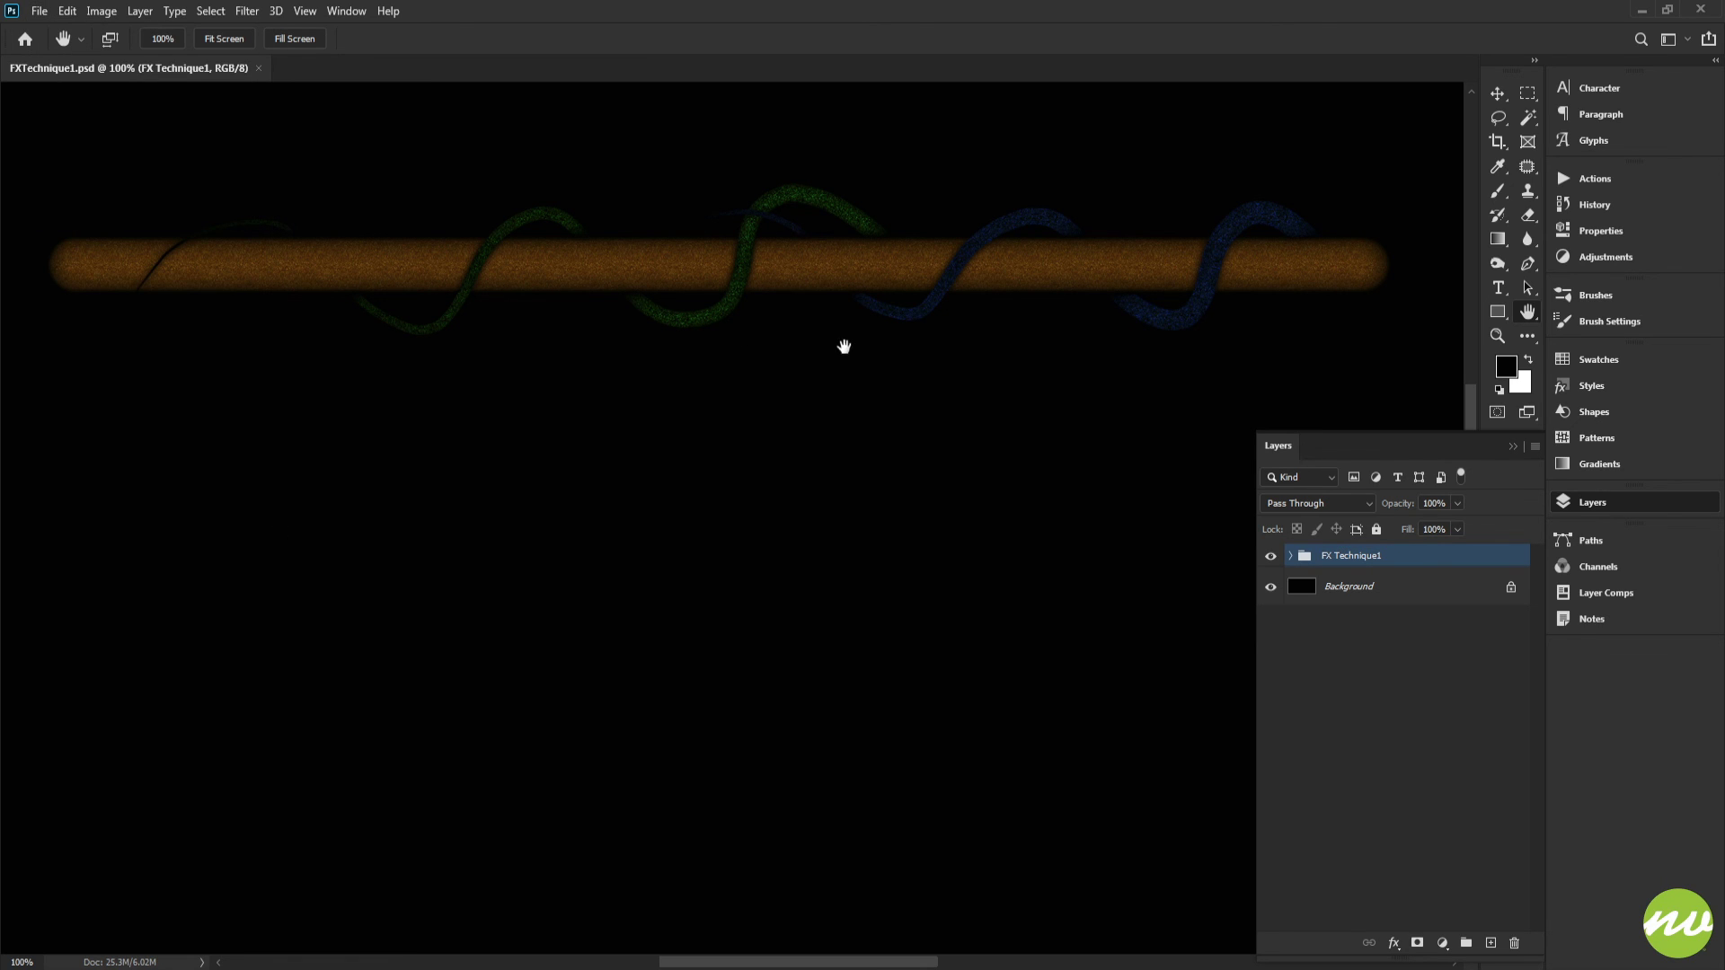
key(Tab)
drag(1287, 476, 1300, 508)
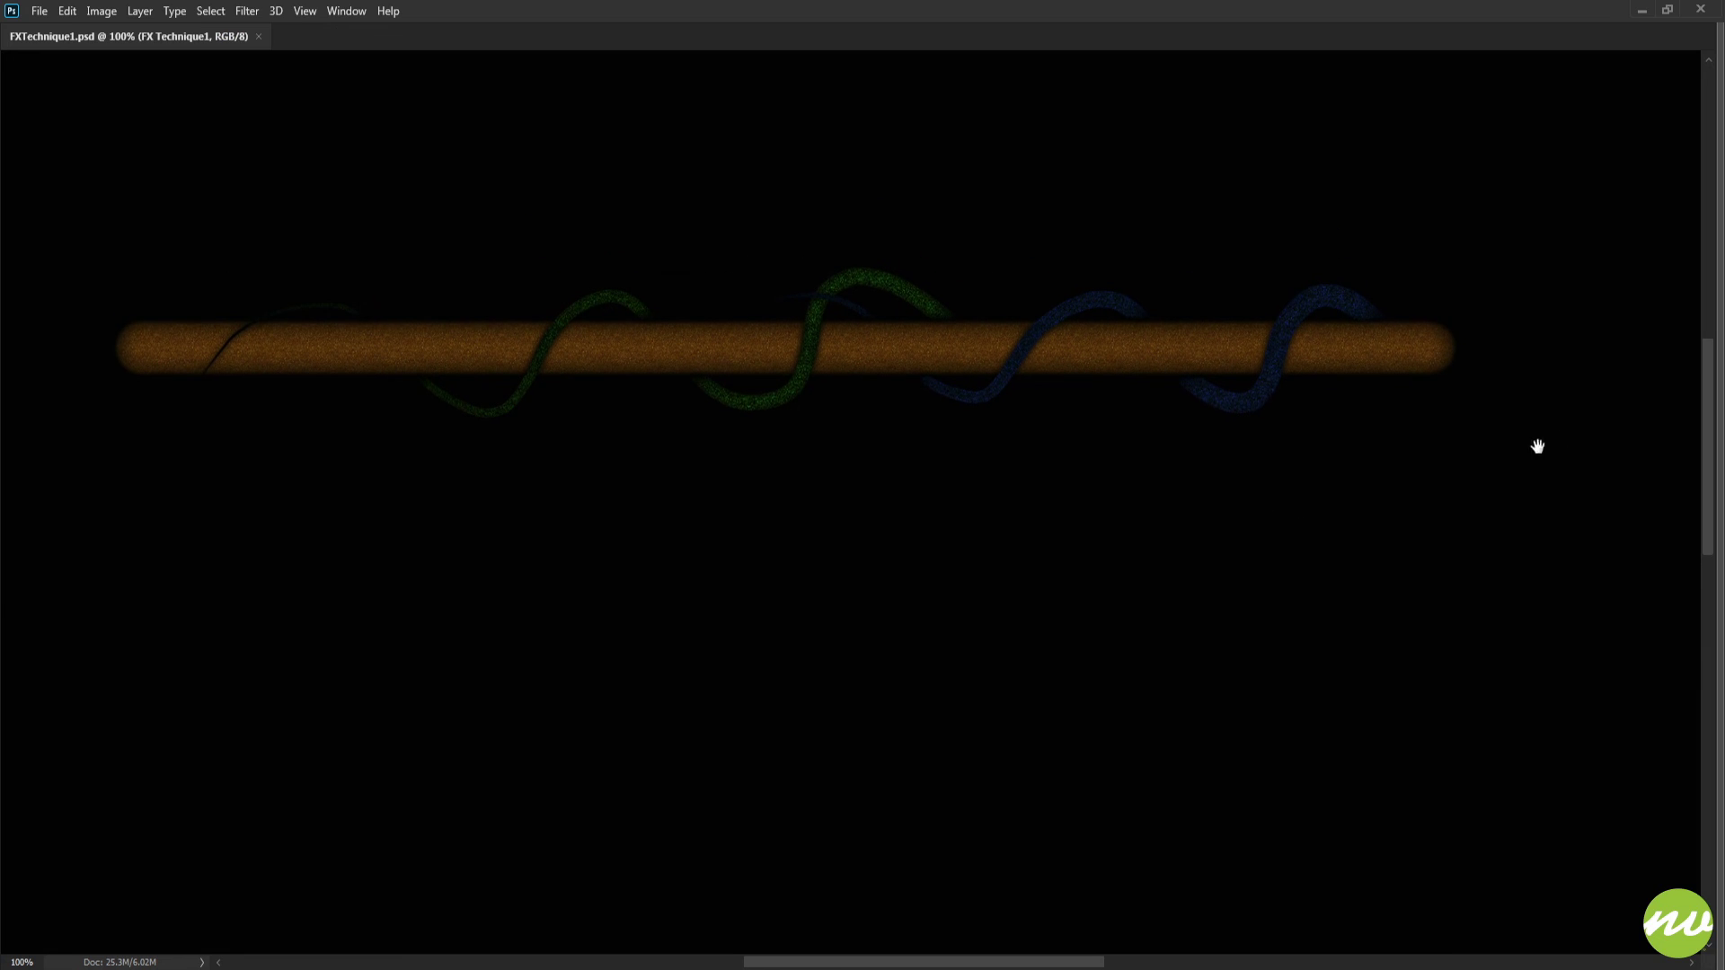